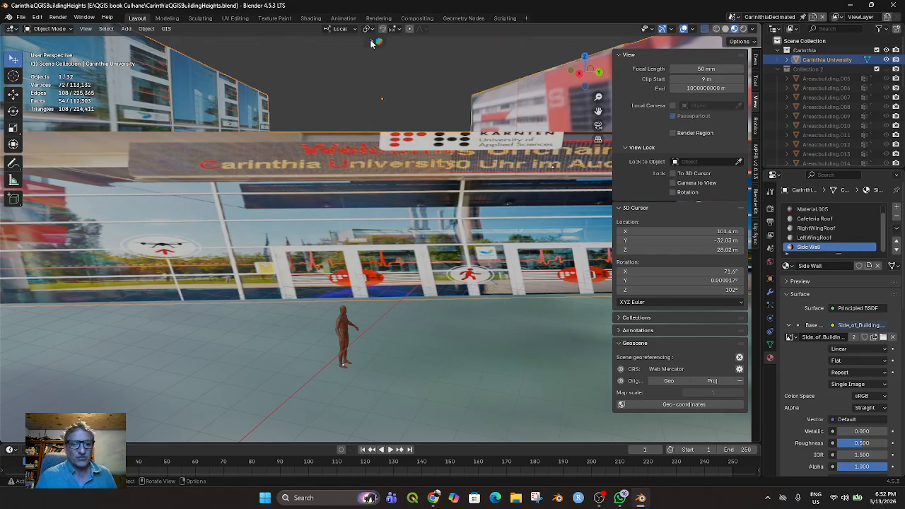
Browse the asset library results for "reference figure", including its categories, search filters and figure previews, and close the results
click(370, 40)
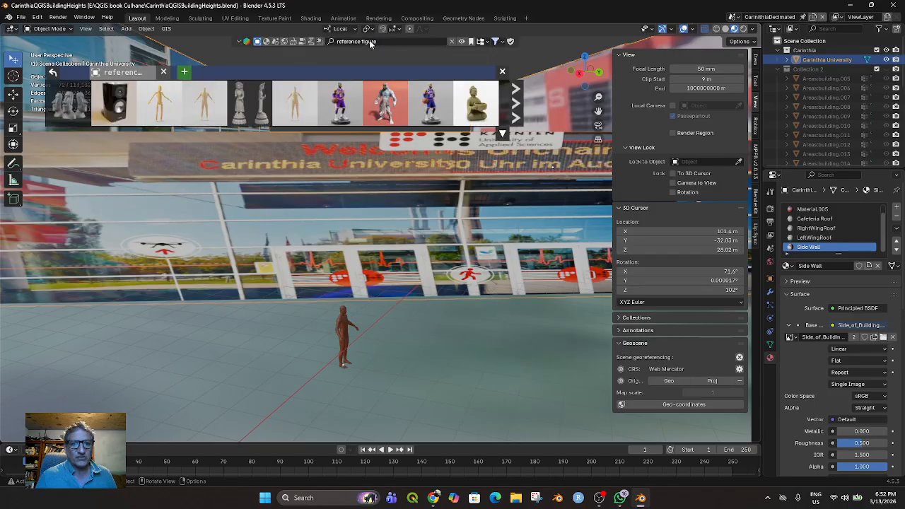
click(485, 42)
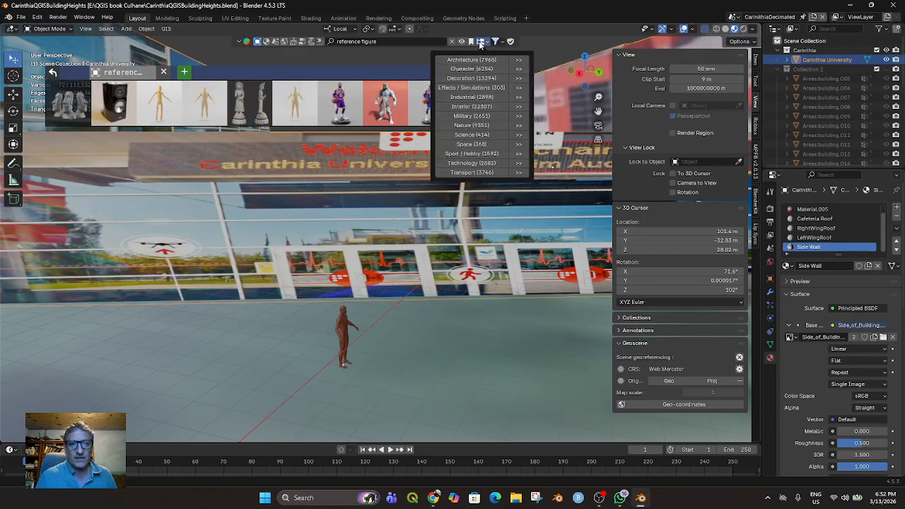
click(496, 42)
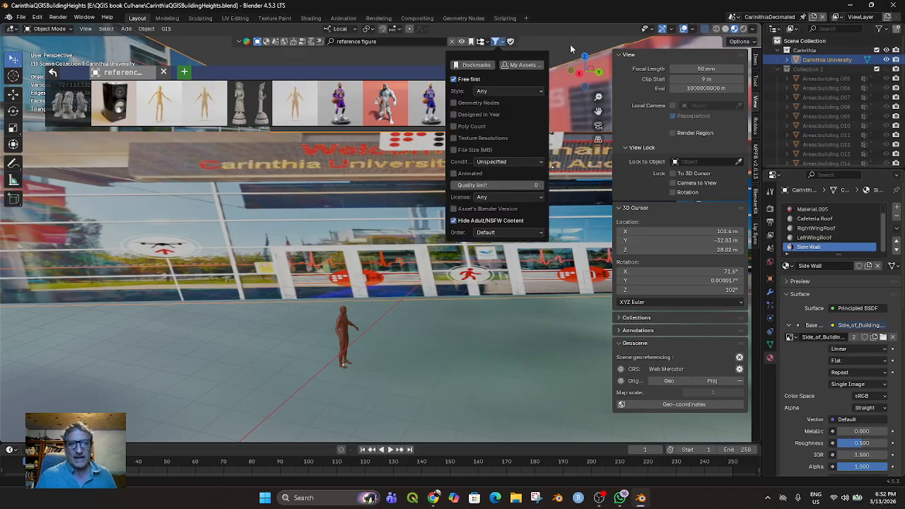
mouse_move(168, 113)
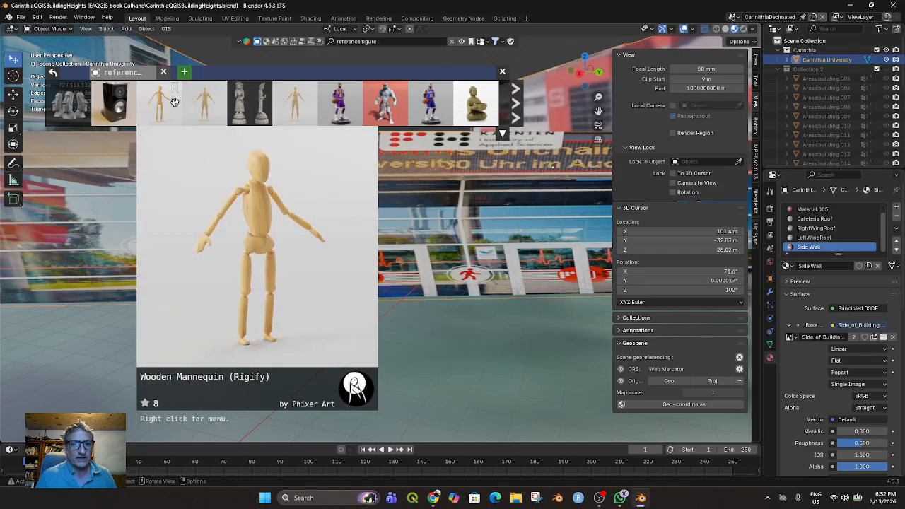
mouse_move(303, 104)
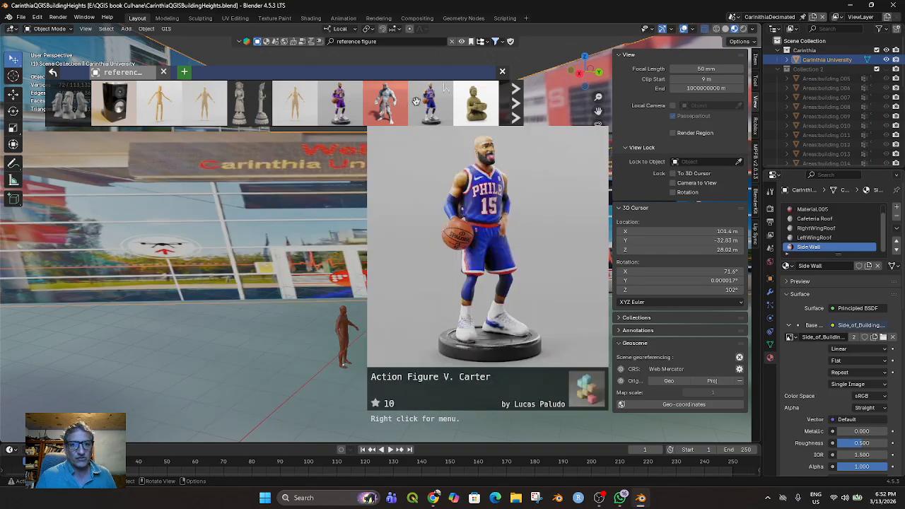
scroll(340, 104, down, 2)
mouse_move(491, 108)
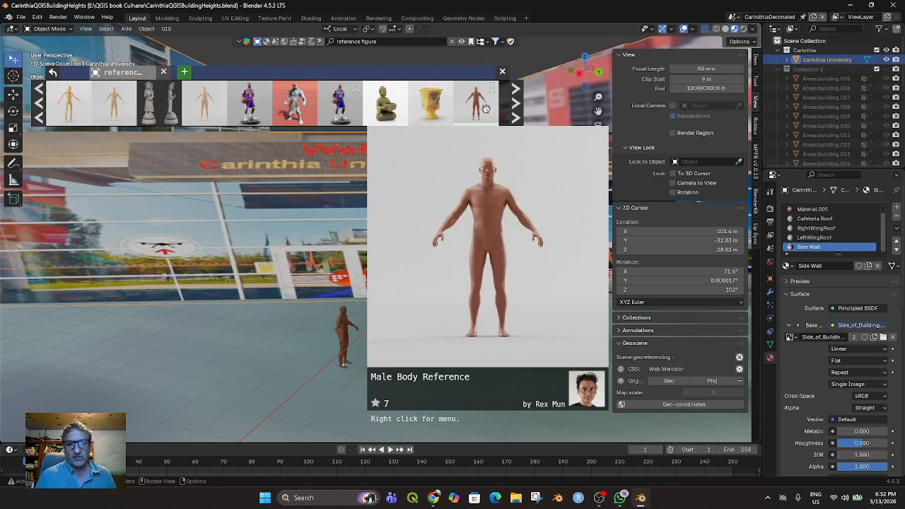
click(502, 73)
Select the male reference figure in front of the university entrance and set the viewport's Clip Start to 0.4 m
scroll(332, 360, up, 2)
click(324, 380)
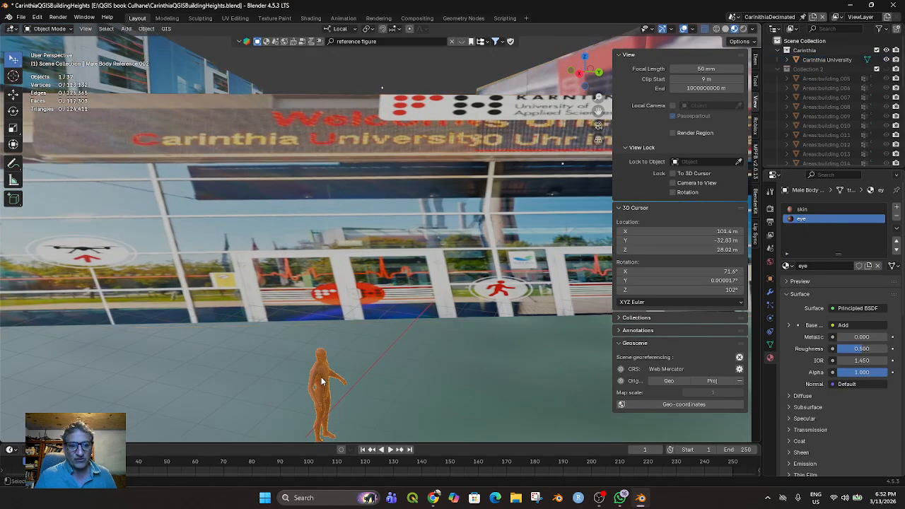
scroll(356, 372, up, 2)
middle_drag(356, 368, 357, 365)
click(705, 79)
text(0.4)
key(Return)
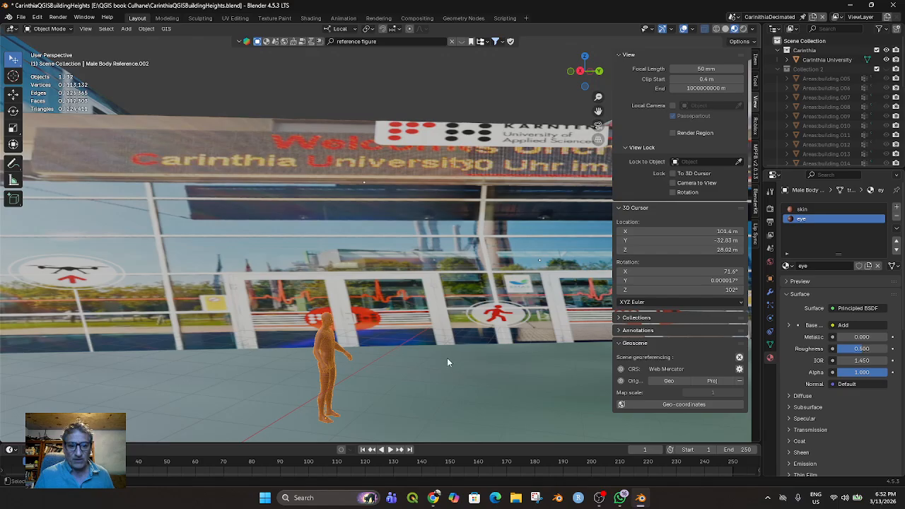
Look through the selected figure's transform values and the tool options, collapse the viewport sidebar and restore its width
scroll(444, 362, down, 2)
drag(702, 79, 762, 79)
click(756, 64)
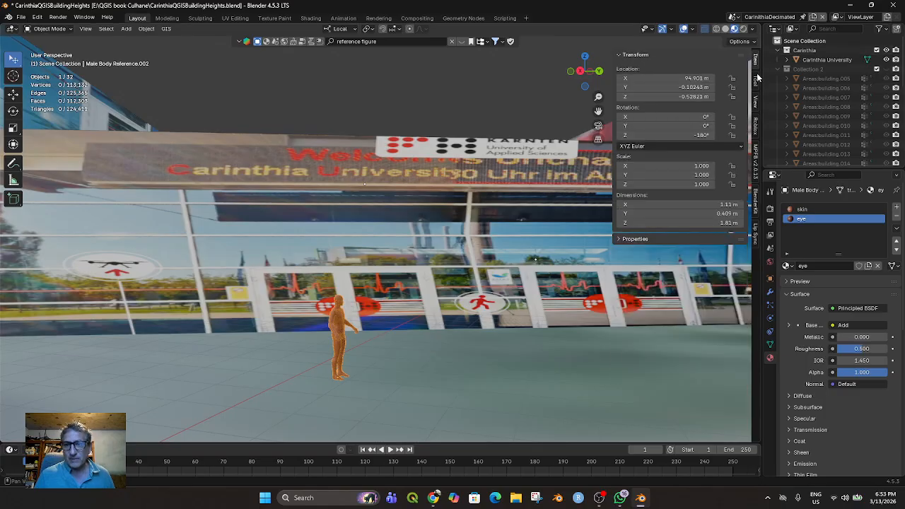
click(756, 80)
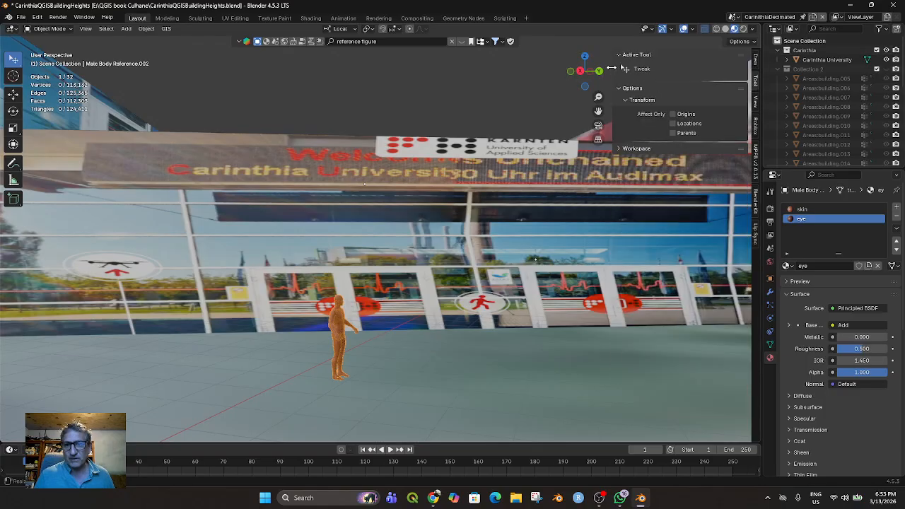
drag(612, 74, 748, 91)
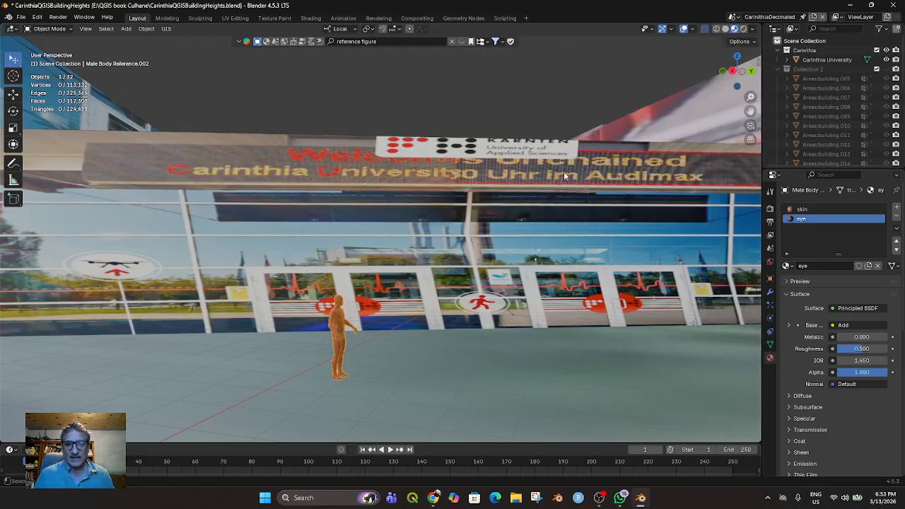
drag(749, 90, 612, 92)
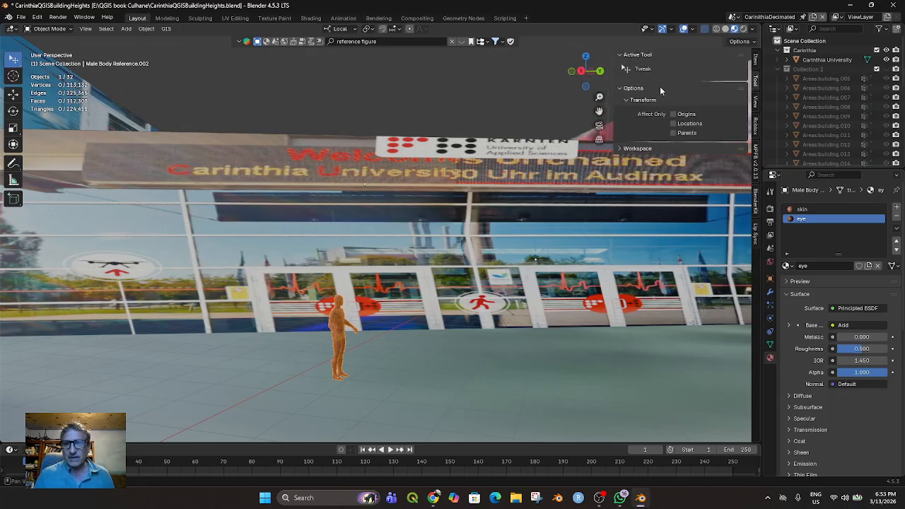
Set the viewport's Clip Start to 3.5 m in the view settings
click(755, 104)
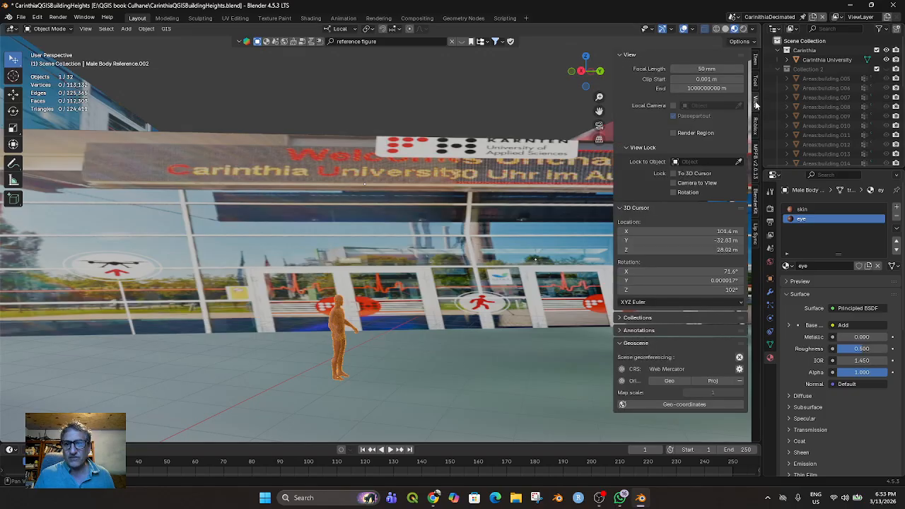
mouse_move(706, 78)
mouse_down()
mouse_move(742, 79)
mouse_move(706, 79)
mouse_up()
click(695, 86)
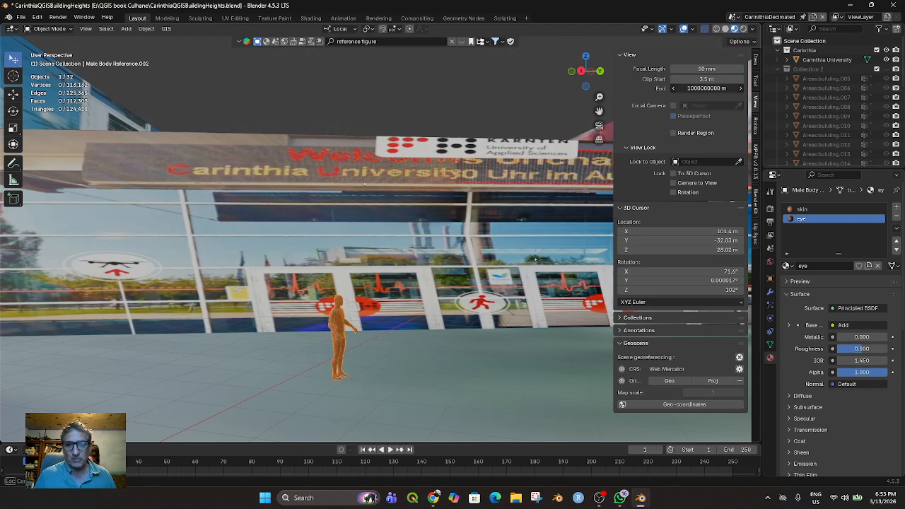
key(Return)
Try to measure the male figure's height from feet to head in front orthographic view and inspect the ruler in perspective
scroll(352, 348, up, 2)
key(KP_1)
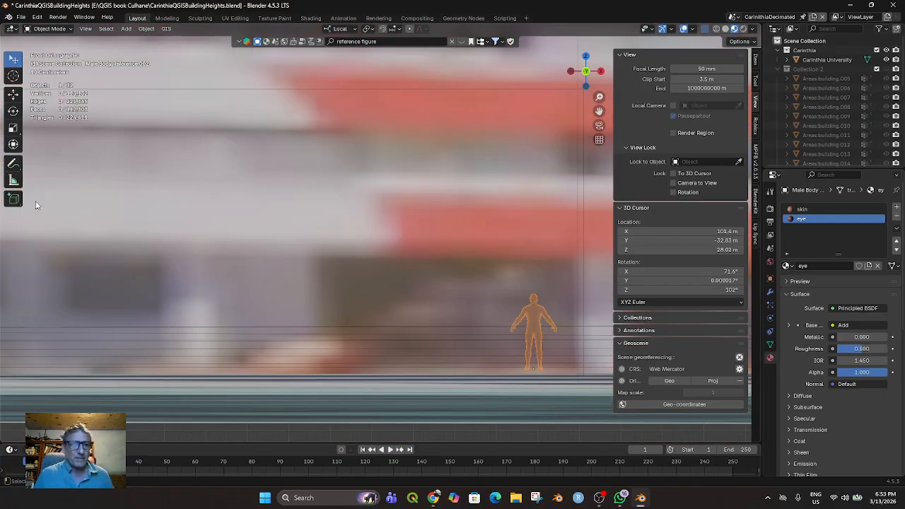
click(13, 162)
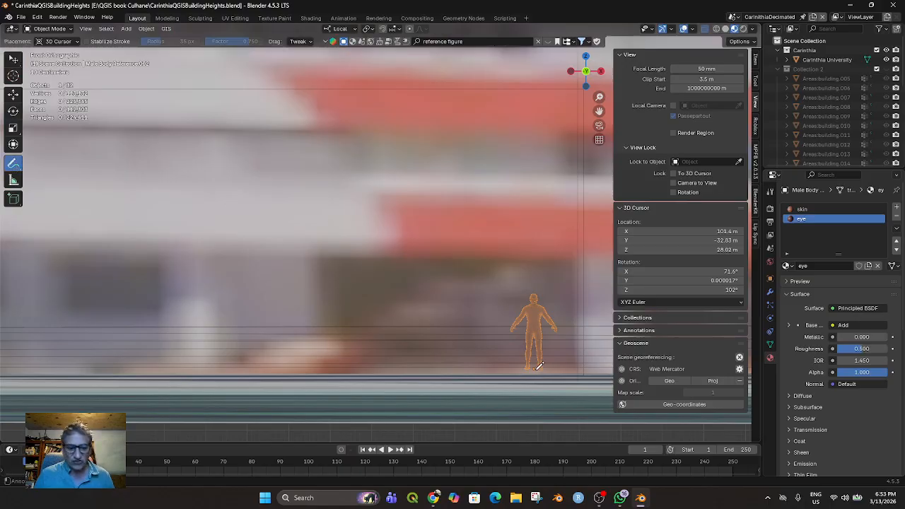
ctrl+click(537, 365)
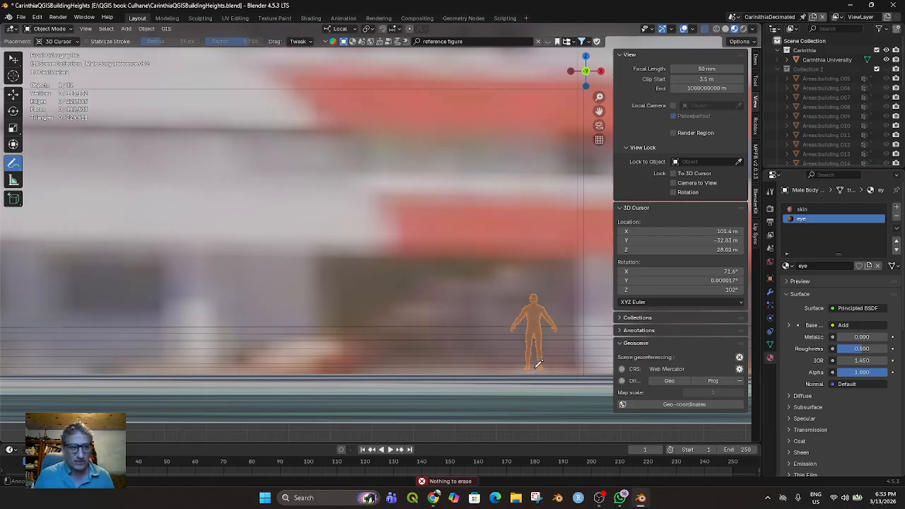
click(13, 181)
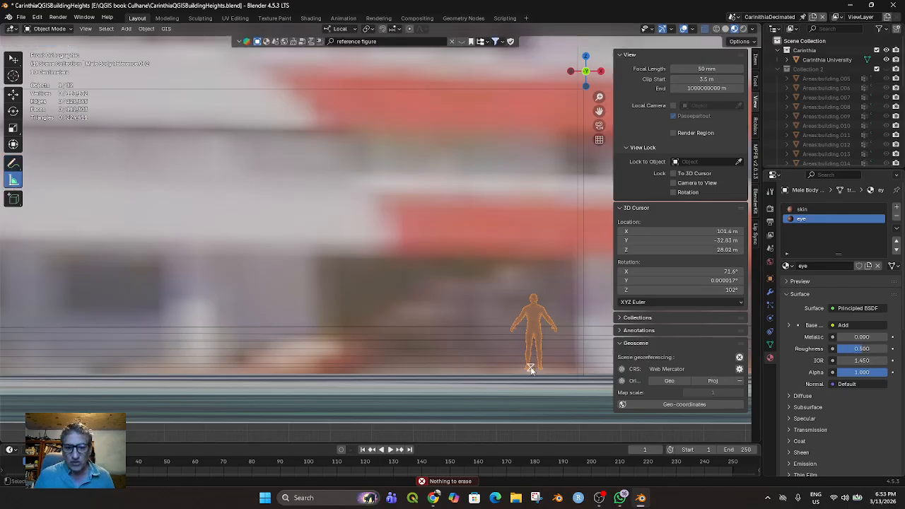
drag(533, 369, 533, 293)
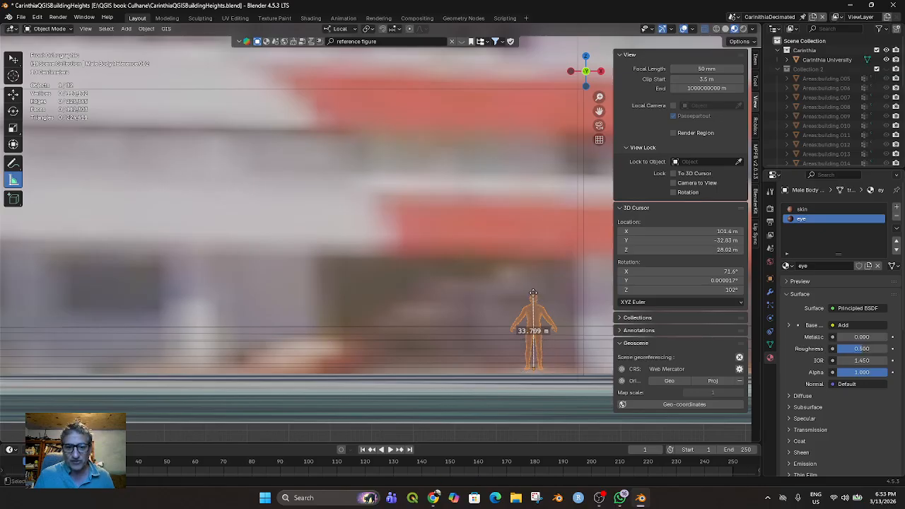
middle_drag(536, 351, 436, 363)
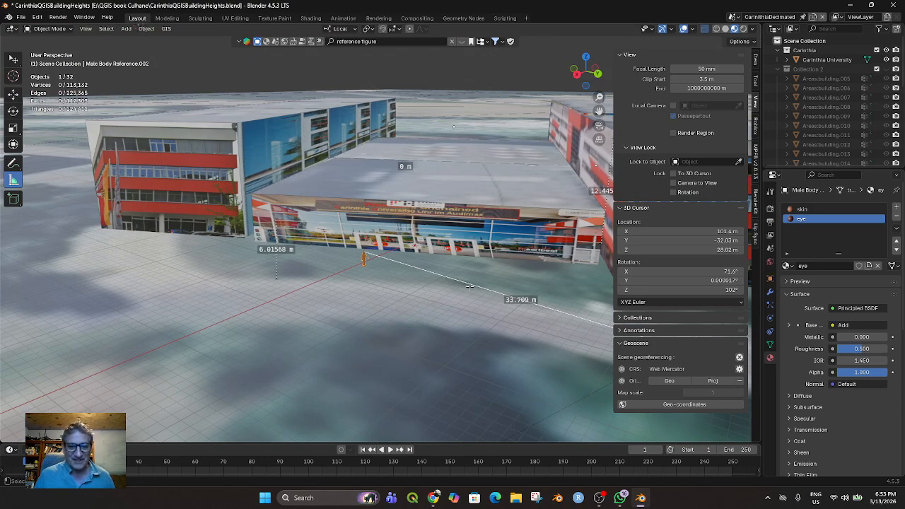
scroll(456, 288, up, 8)
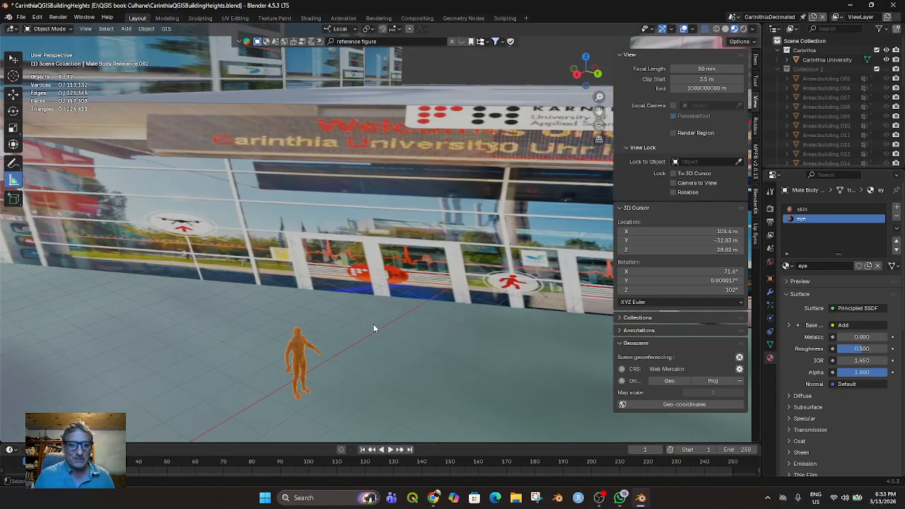
Place the 3D cursor near the male figure's feet and snap it to the selected figure
middle_drag(373, 328, 318, 381)
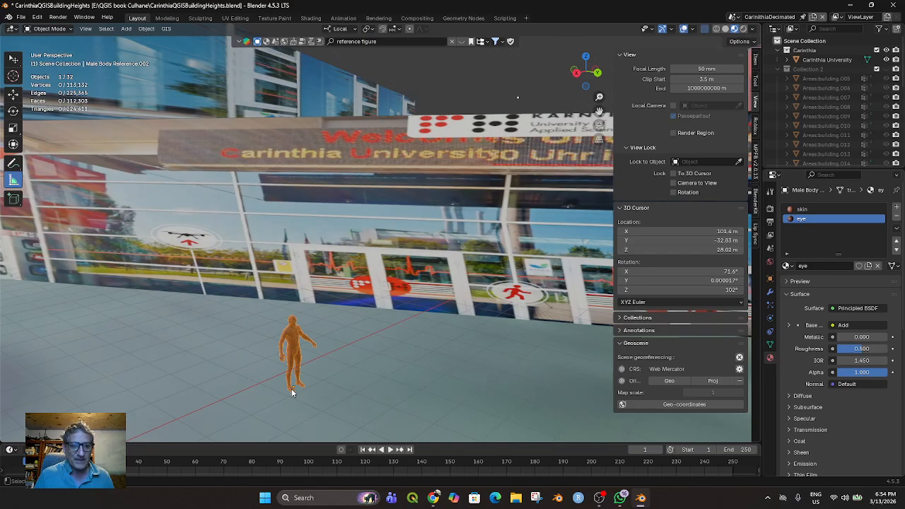
click(13, 75)
click(292, 393)
middle_drag(292, 394, 255, 398)
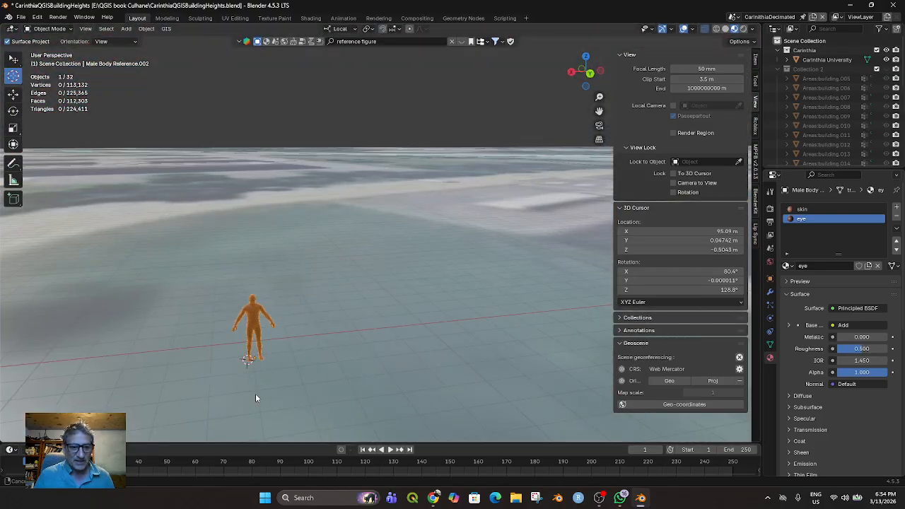
click(146, 28)
mouse_move(157, 51)
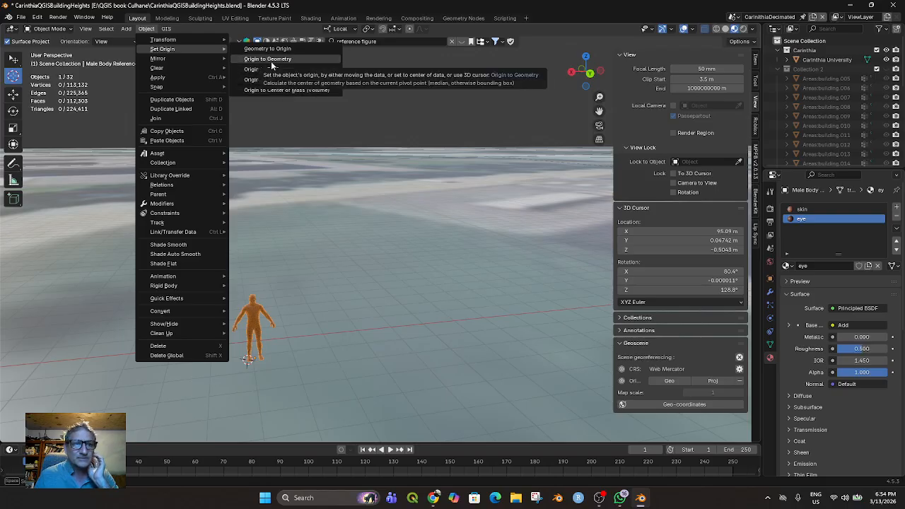
mouse_move(196, 89)
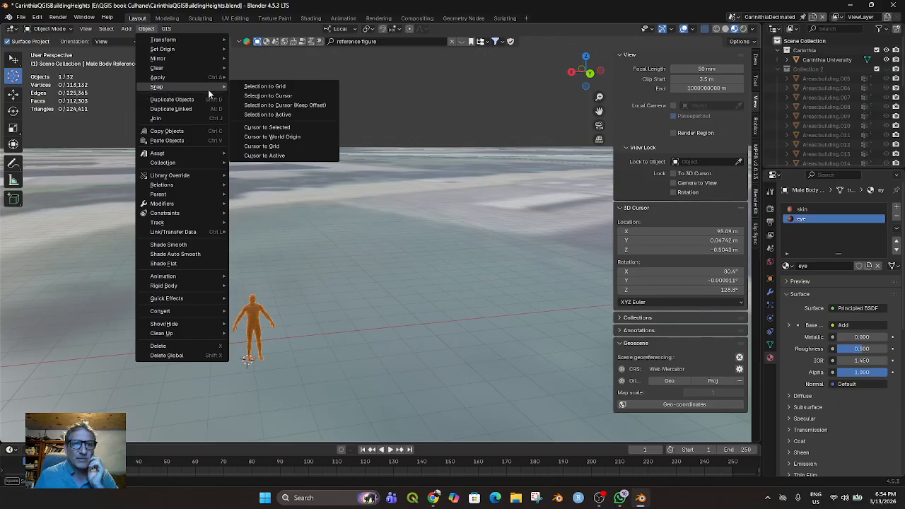
click(260, 127)
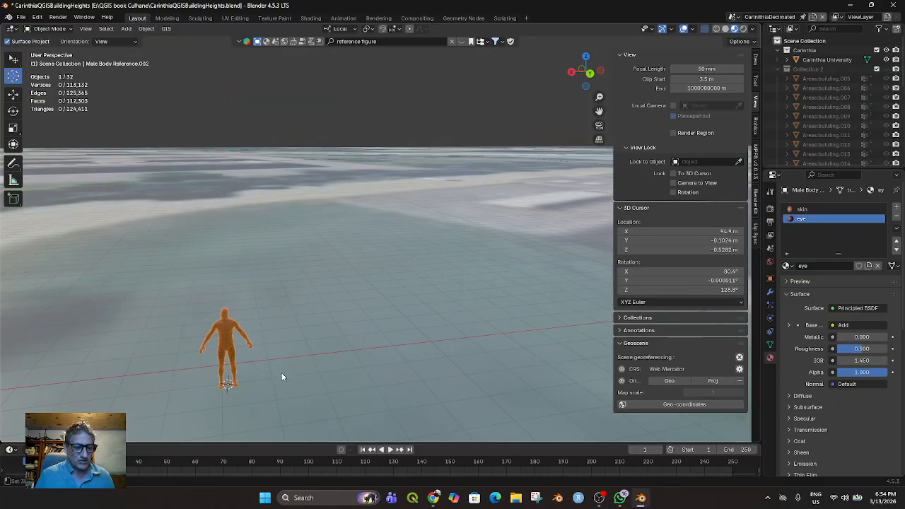
Measure the male figure's height with a ruler from the 3D cursor at its feet up to its head
scroll(281, 372, up, 2)
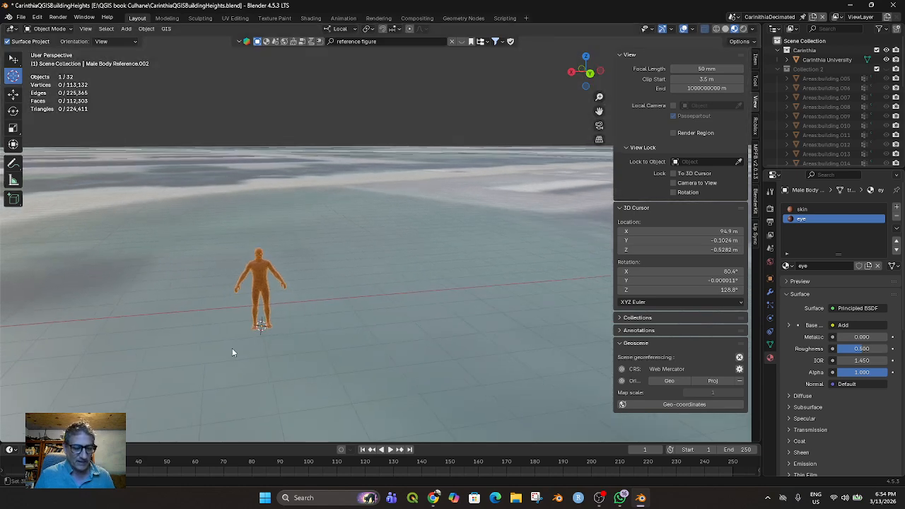
click(12, 180)
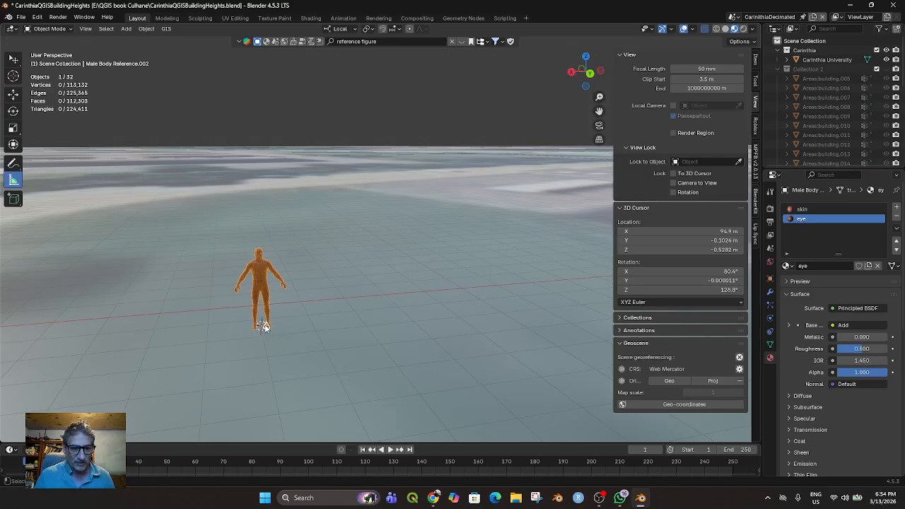
drag(264, 327, 264, 326)
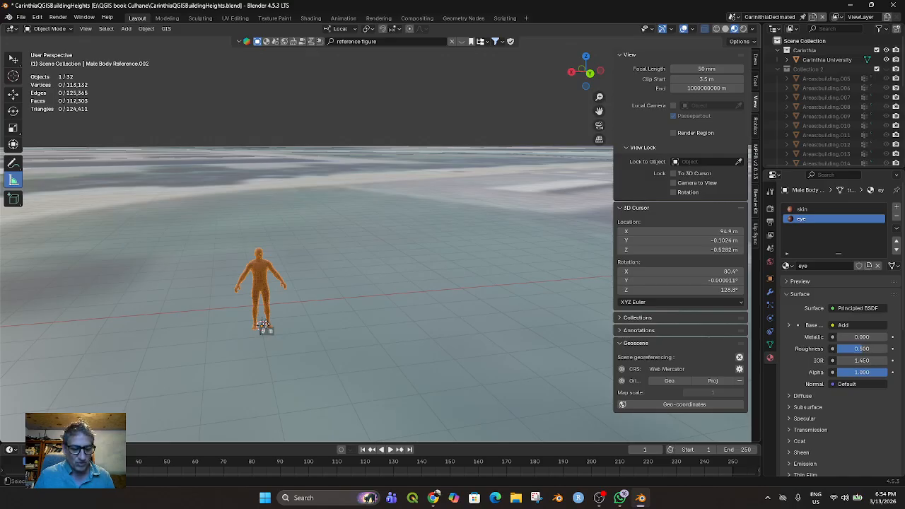
drag(263, 324, 261, 252)
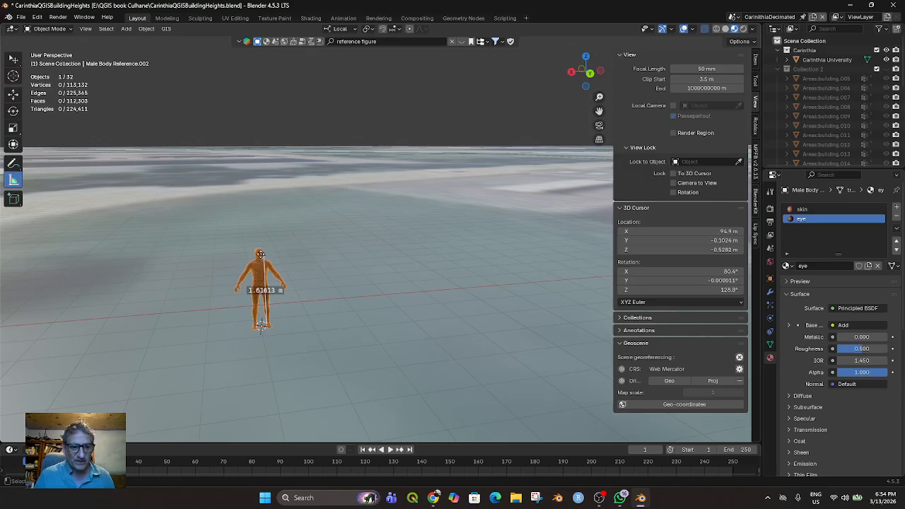
middle_drag(311, 299, 299, 317)
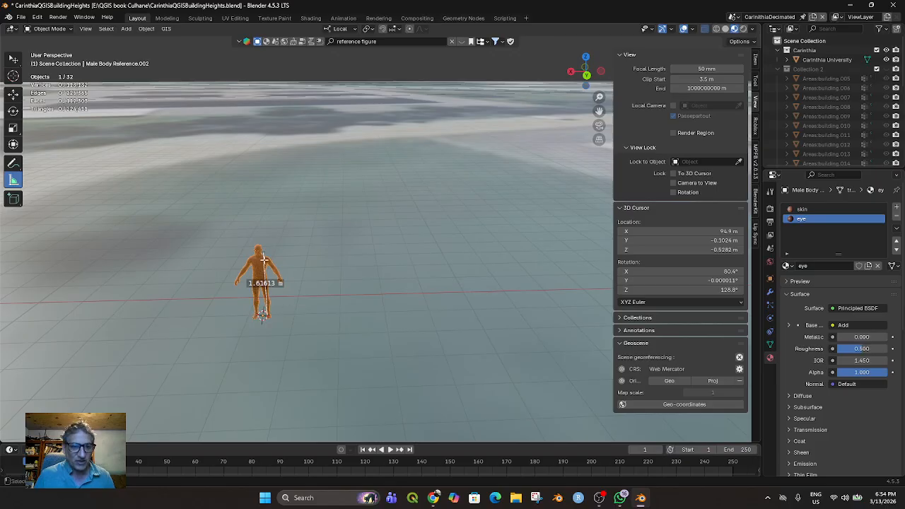
Delete the height ruler from the male figure
key(z)
key(Escape)
key(Delete)
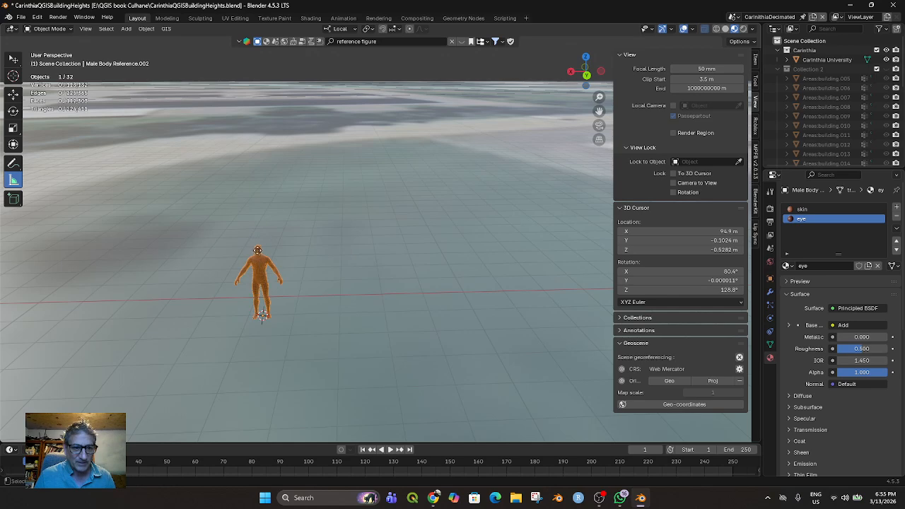
Deselect everything, try to measure the figure again from feet to head, and undo the attempt
key(alt+a)
middle_drag(295, 285, 304, 277)
click(260, 323)
drag(260, 323, 253, 245)
key(ctrl+z)
key(ctrl+z)
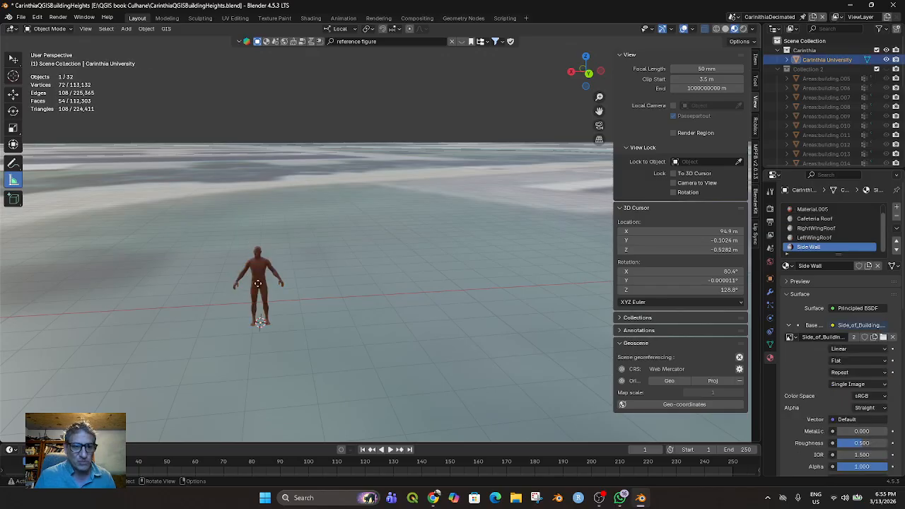
Measure the figure from the 3D cursor at its feet to the top of its head and compare it with the building entrance
drag(258, 322, 256, 247)
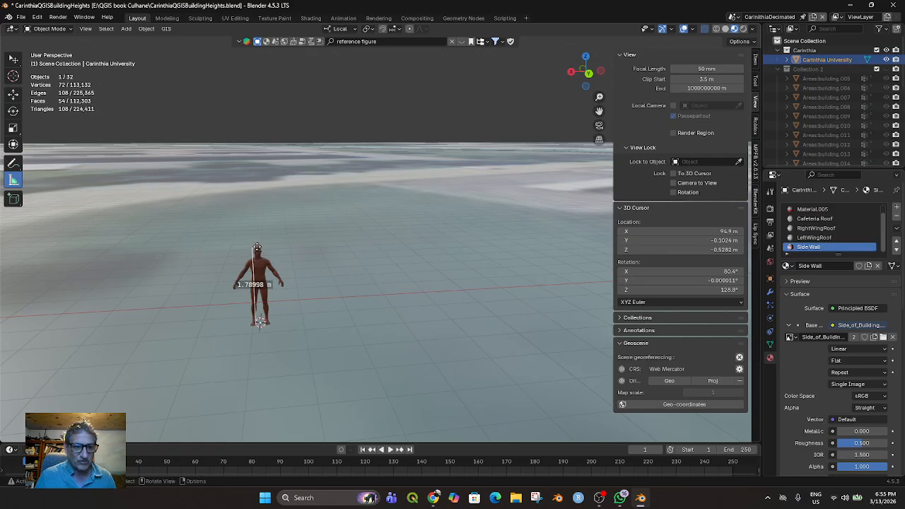
middle_drag(321, 348, 179, 295)
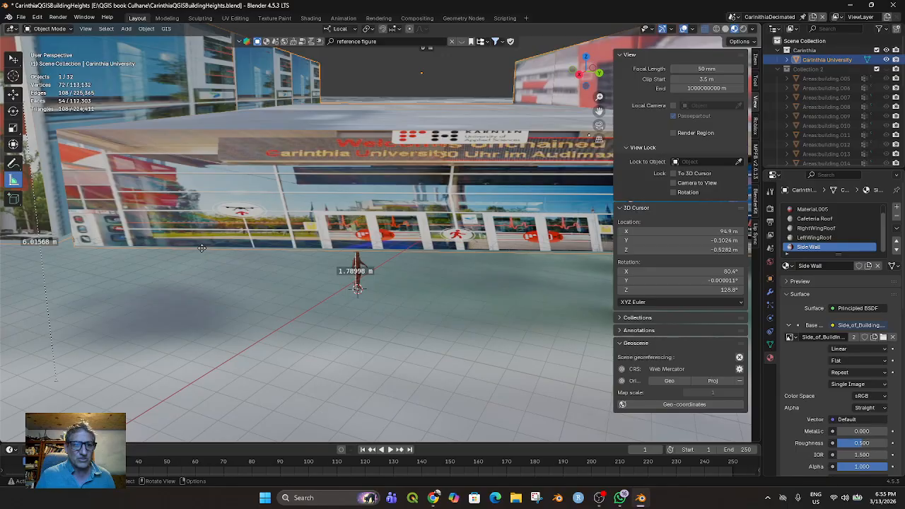
Deselect everything, try to measure the height of the wall beside the entrance, and undo back past the male figure's height ruler
key(alt+a)
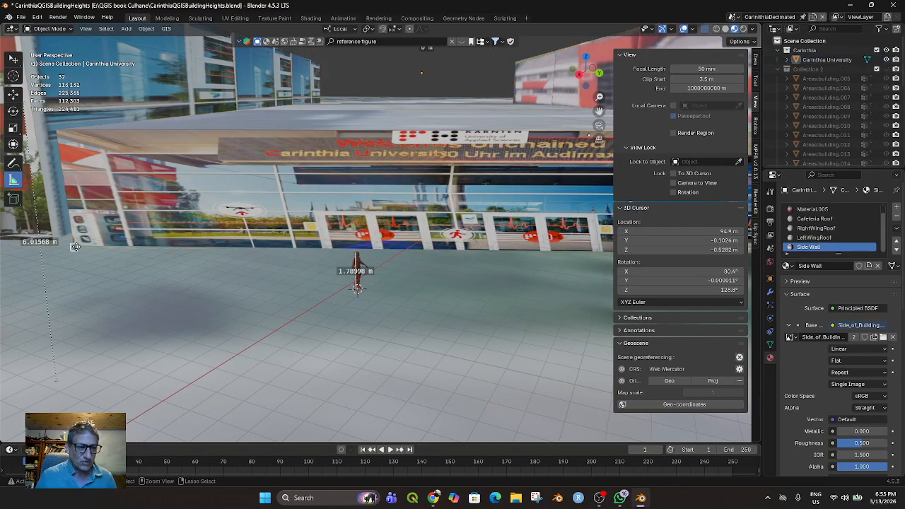
drag(75, 246, 61, 127)
key(ctrl+z)
key(ctrl+z)
key(ctrl+z)
key(ctrl+z)
key(ctrl+z)
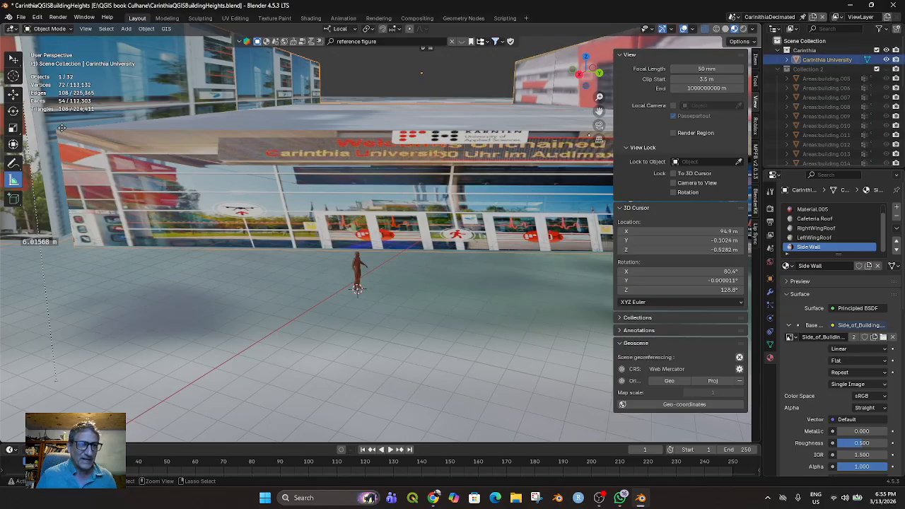
Measure the height of the left wing's outer front corner from the ground to the roof edge and undo the ruler
middle_drag(272, 259, 278, 276)
scroll(278, 276, down, 10)
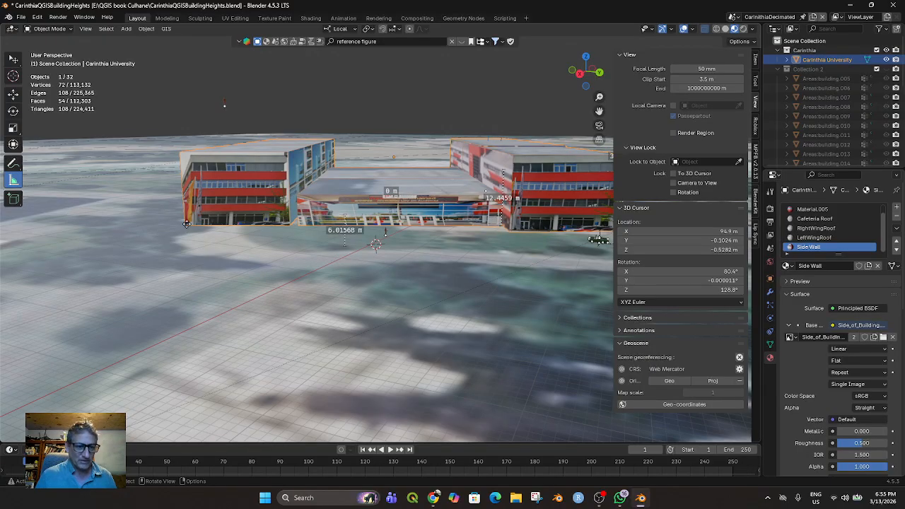
ctrl+drag(185, 224, 181, 172)
drag(182, 159, 185, 152)
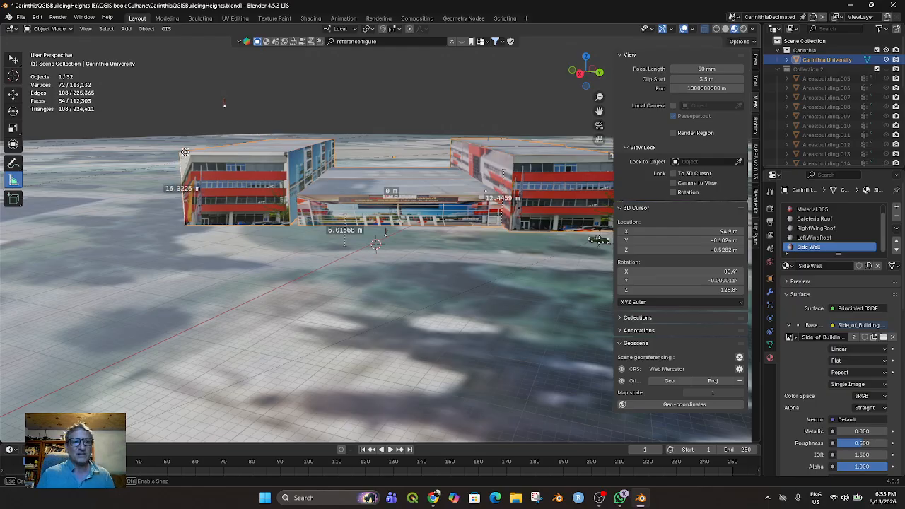
key(ctrl+z)
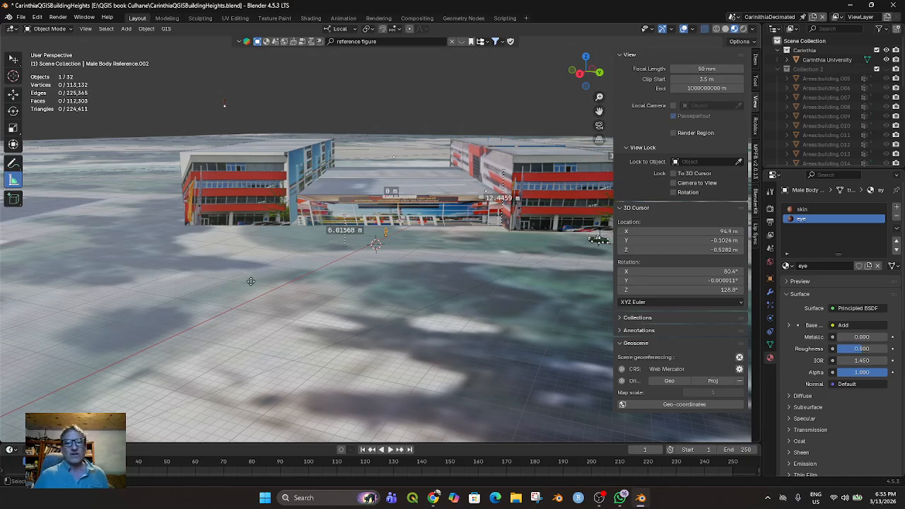
Select the axes empty of the green car in front of the right wing and clear its parent while keeping the transformation
middle_drag(401, 334, 379, 339)
scroll(412, 341, down, 3)
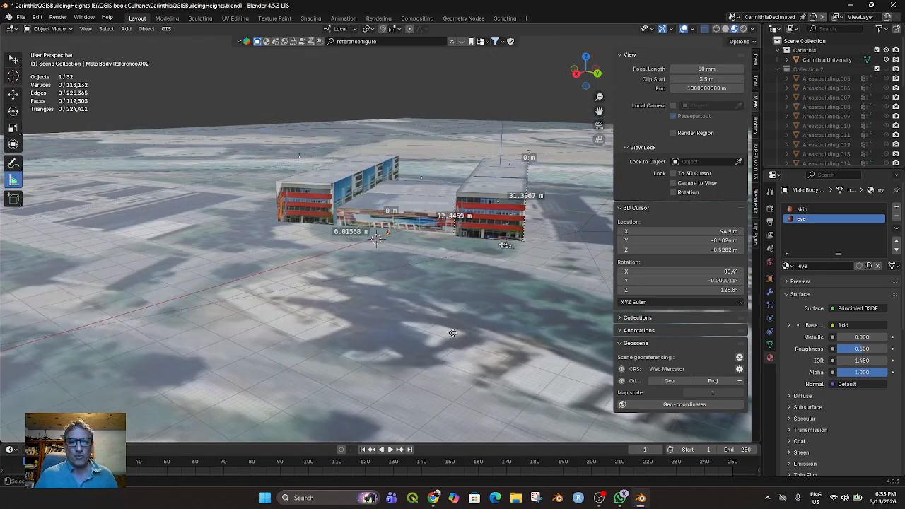
scroll(453, 333, up, 4)
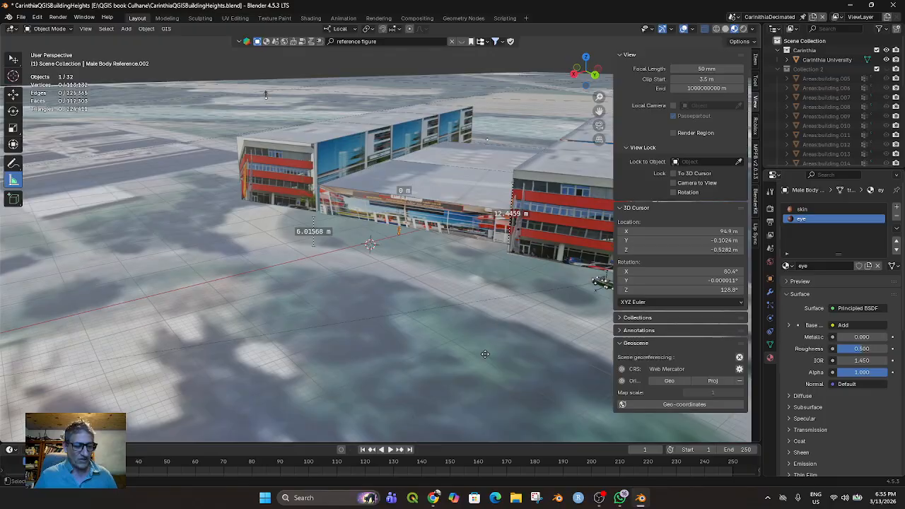
scroll(485, 354, up, 4)
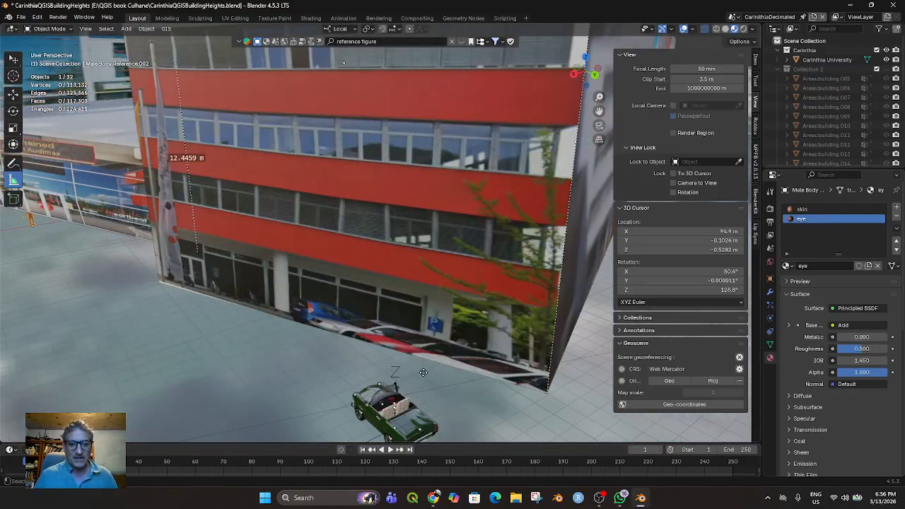
middle_drag(422, 372, 441, 345)
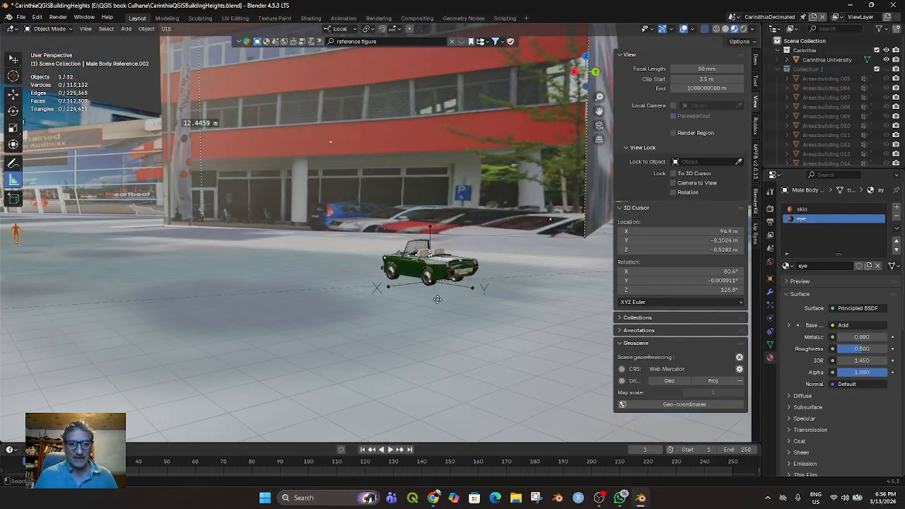
click(388, 288)
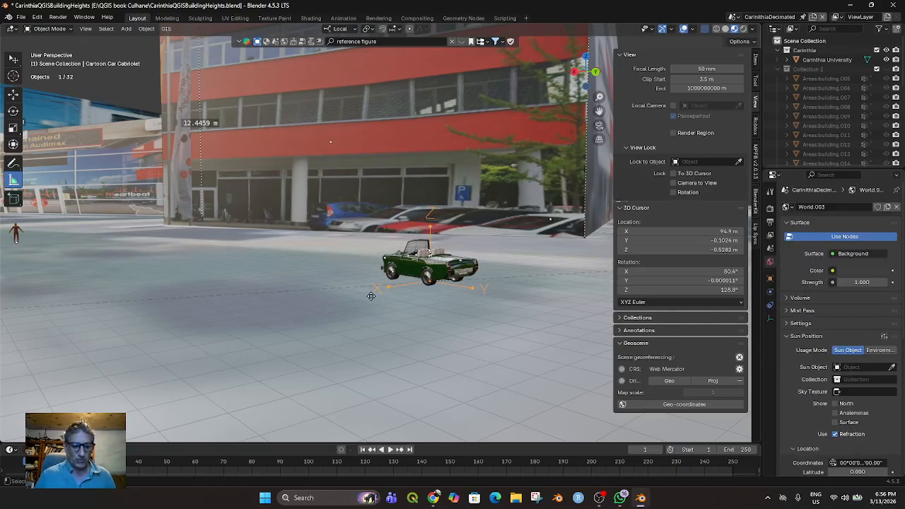
key(g)
key(Escape)
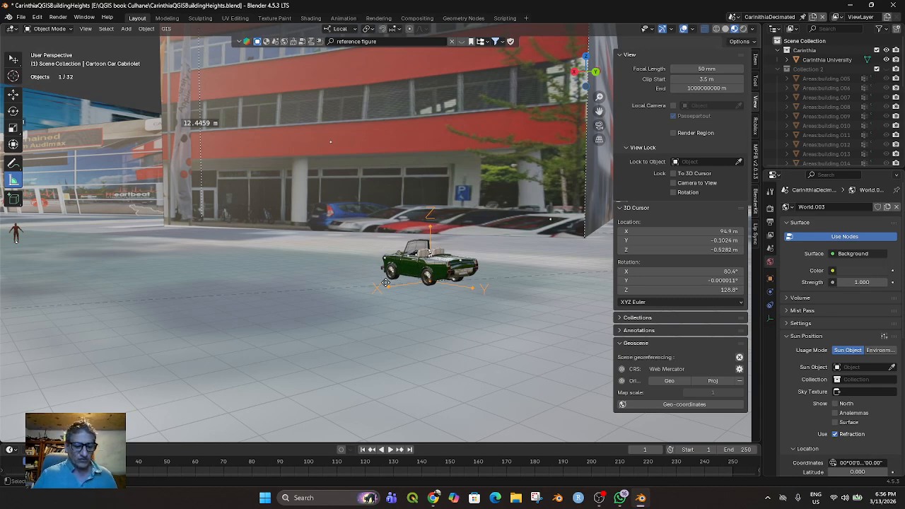
key(alt+p)
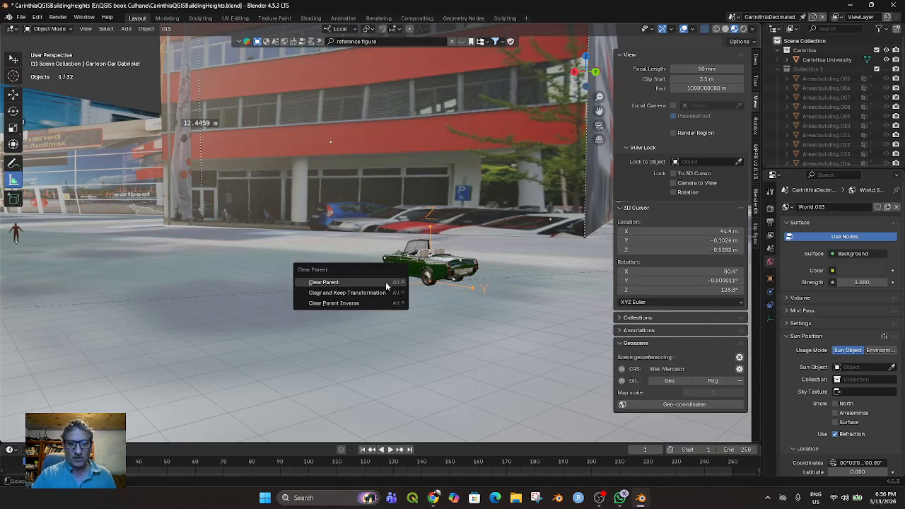
click(364, 293)
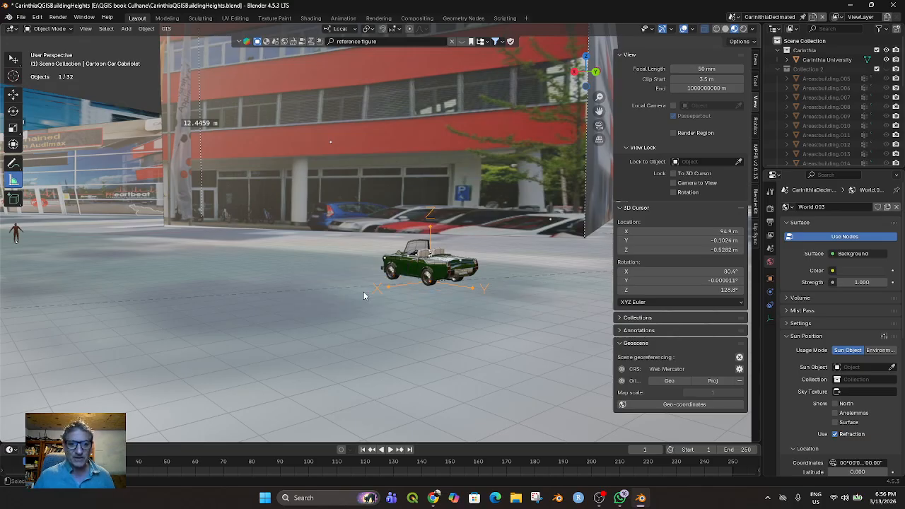
Select the green car's chassis and switch from the measuring tool to the selection tool
click(405, 266)
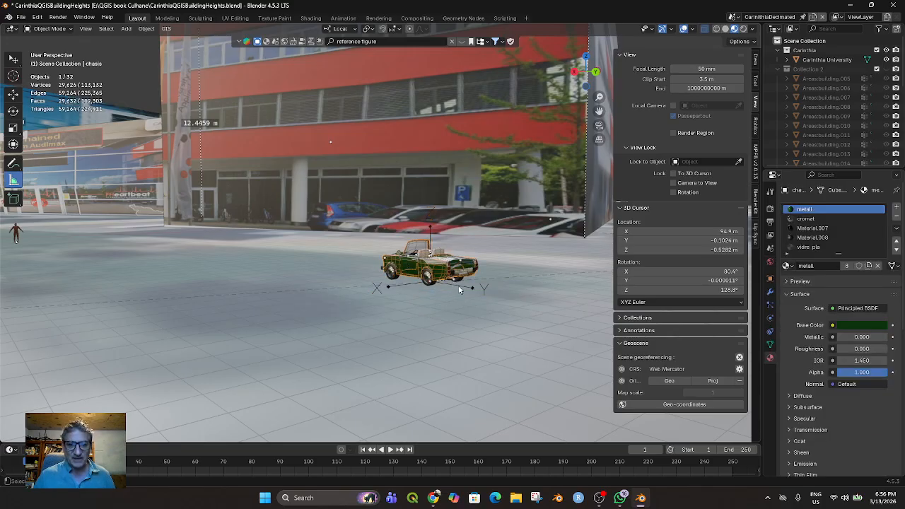
drag(375, 232, 444, 286)
click(13, 60)
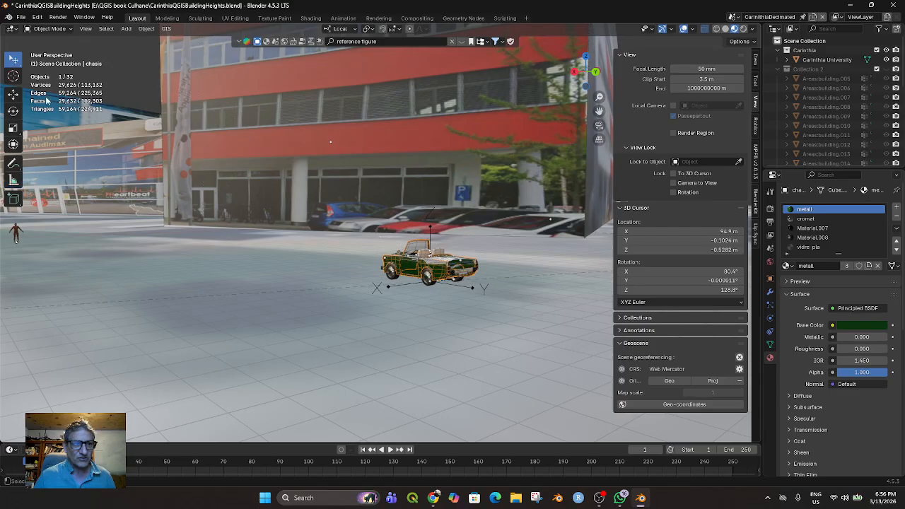
Select the EXPORT_GOOGLE_SAT_WM ground imagery and lock its location, rotation and scale on all axes
click(377, 238)
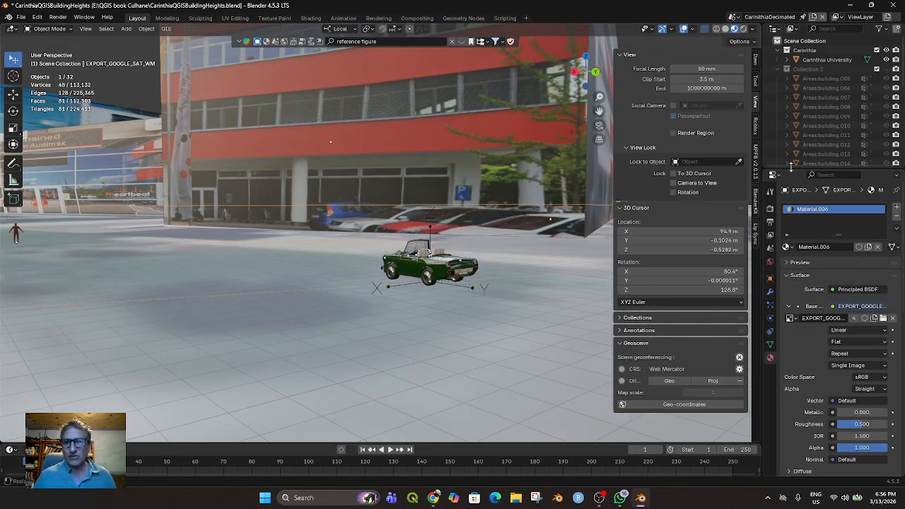
scroll(824, 110, down, 5)
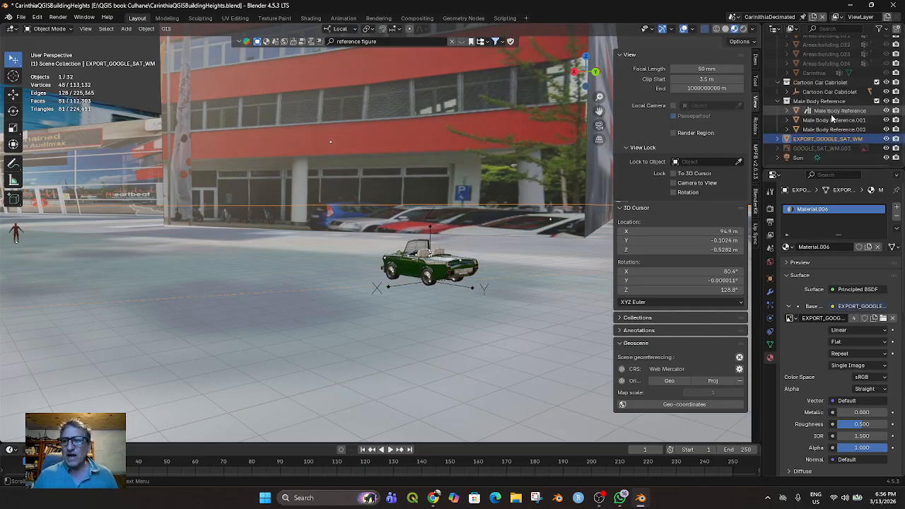
scroll(825, 115, up, 5)
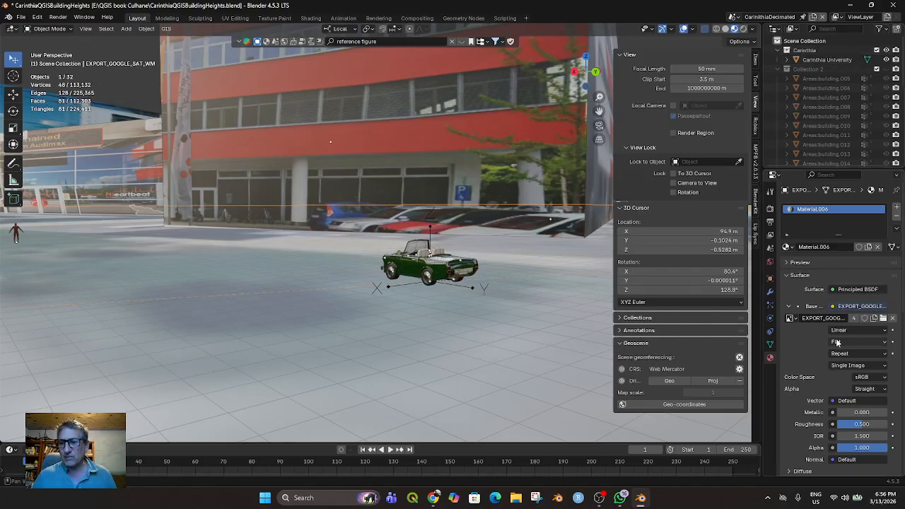
click(755, 64)
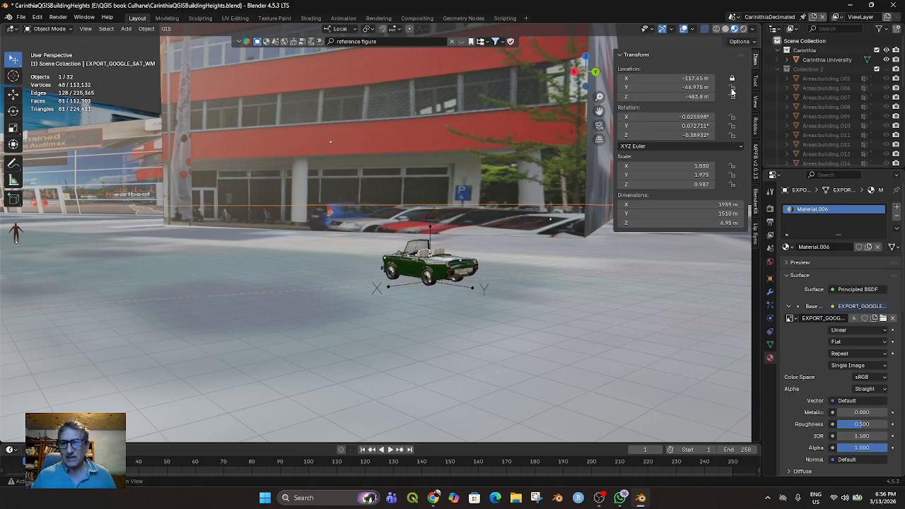
click(731, 135)
click(733, 175)
click(733, 184)
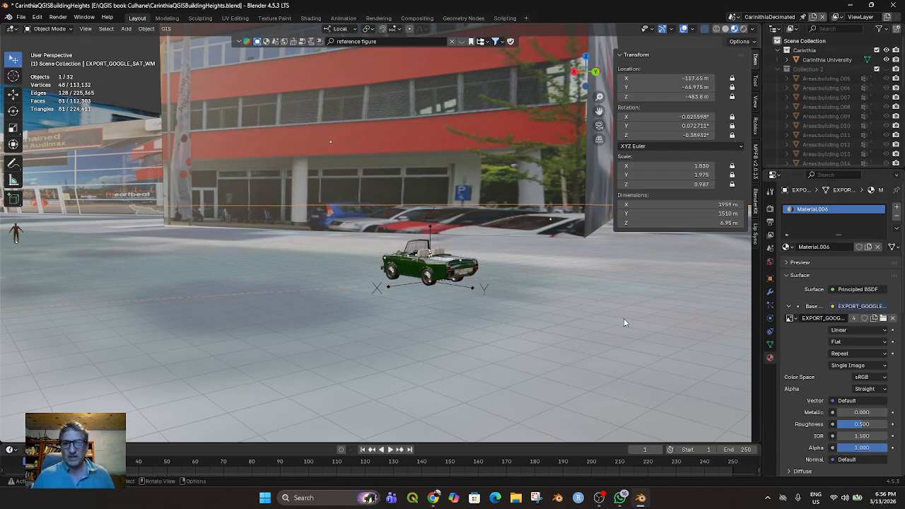
Deselect the ground imagery and select the Carinthia University building to check its transform locks
click(516, 128)
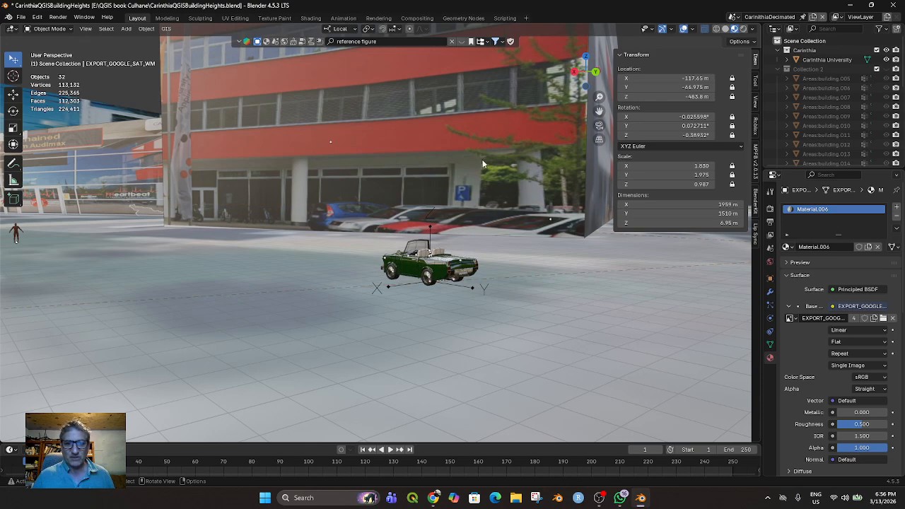
scroll(537, 307, down, 10)
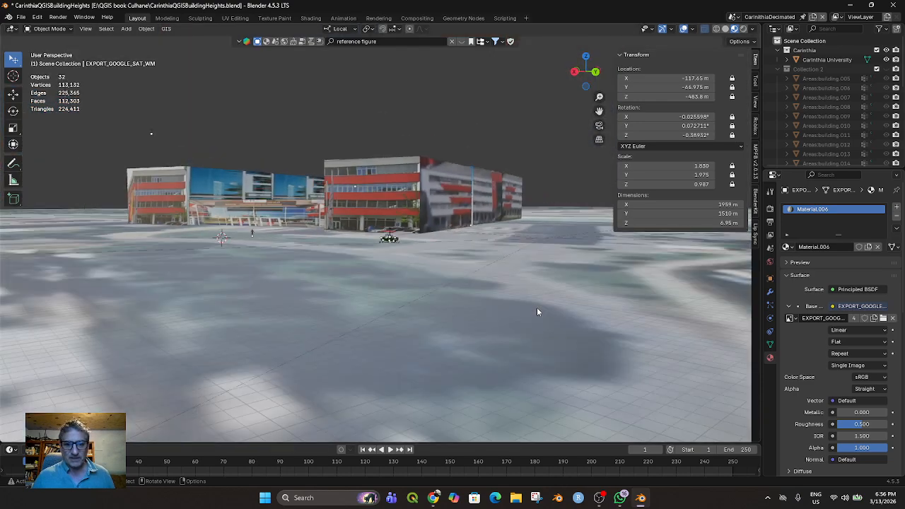
middle_drag(537, 307, 549, 340)
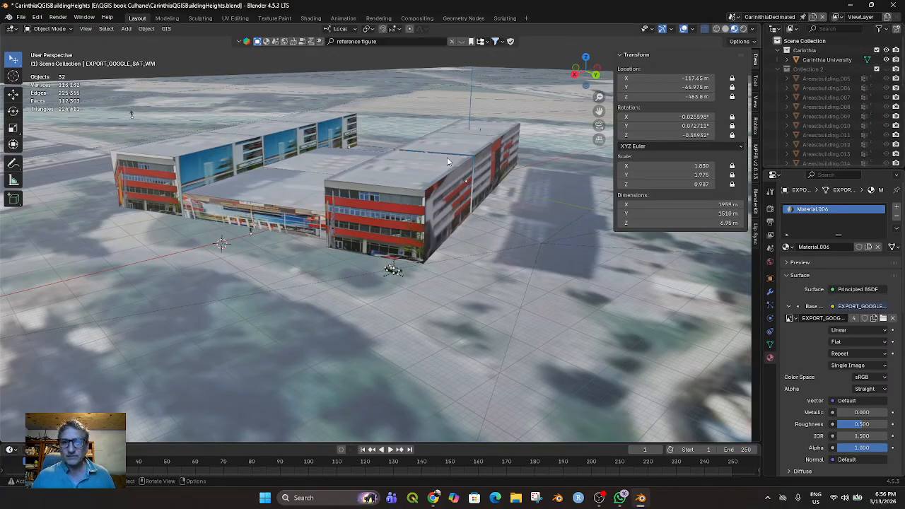
click(829, 60)
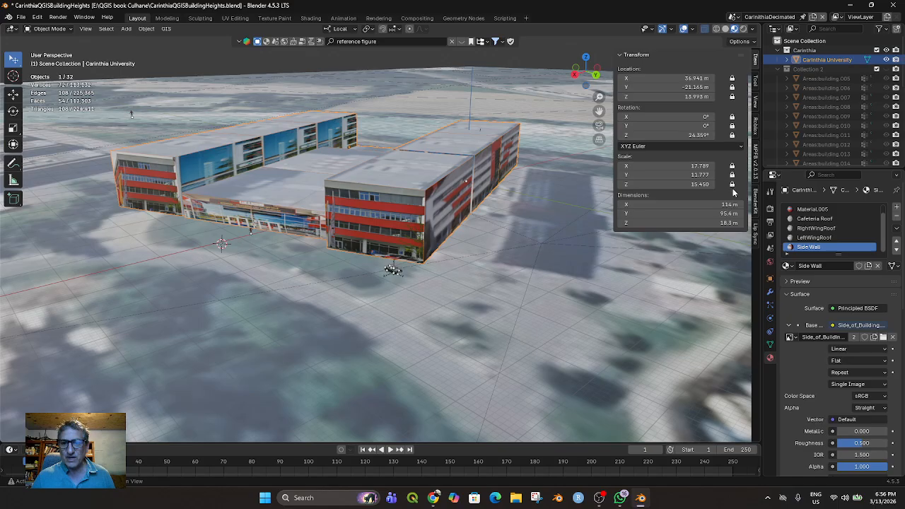
scroll(492, 291, down, 3)
scroll(493, 288, up, 1)
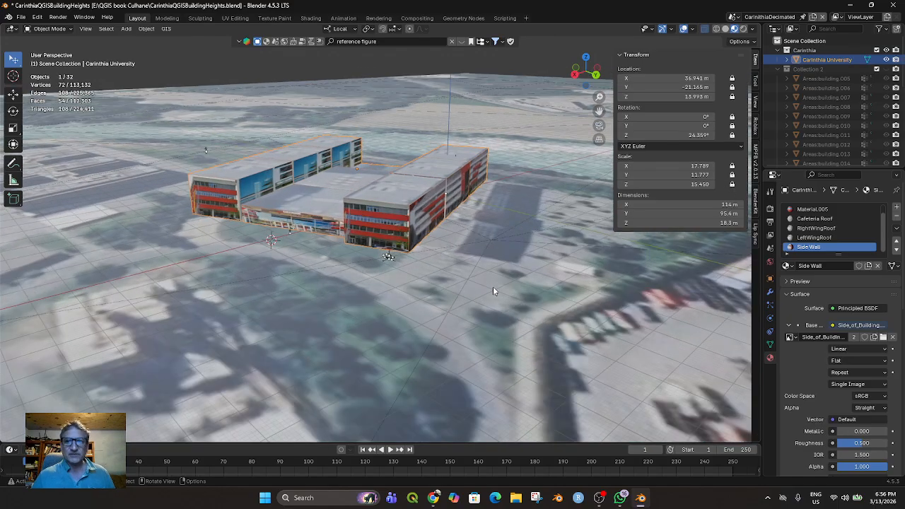
Show Collection 2 and lock the location, rotation and scale of Areas:building.005 on all axes
click(877, 70)
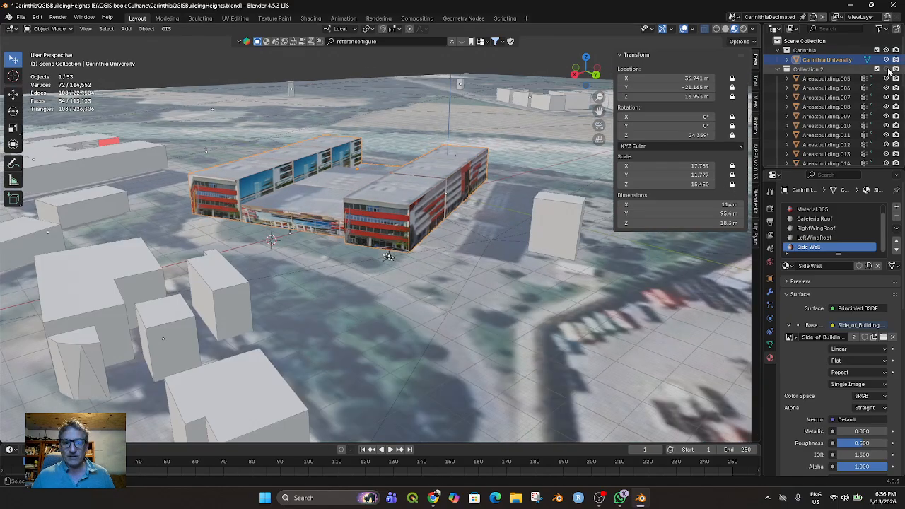
click(824, 78)
drag(731, 79, 732, 185)
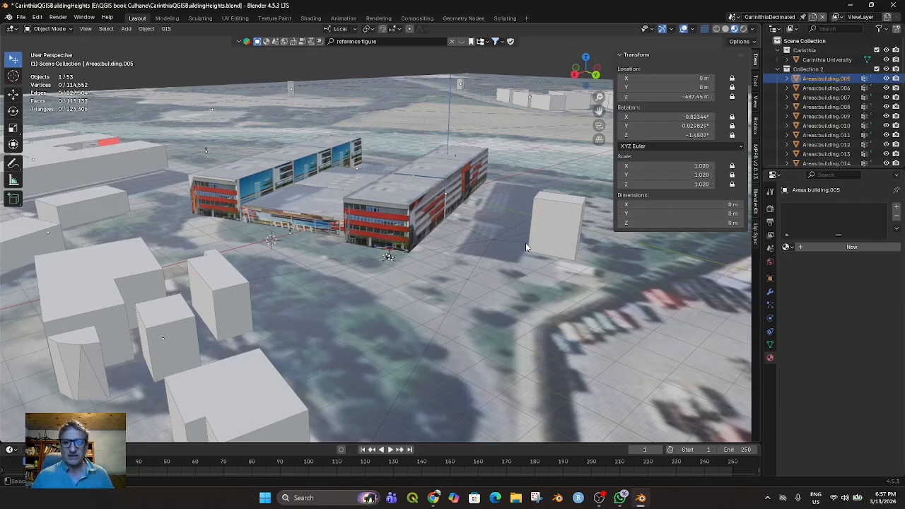
Compare the transform locks of Areas:building.006 with those of Areas:building.005
click(821, 89)
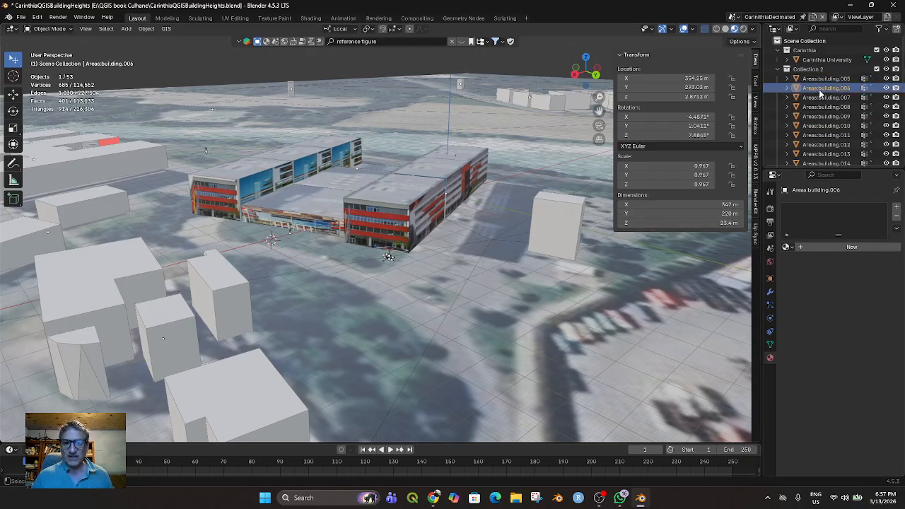
scroll(834, 101, down, 5)
scroll(830, 101, up, 5)
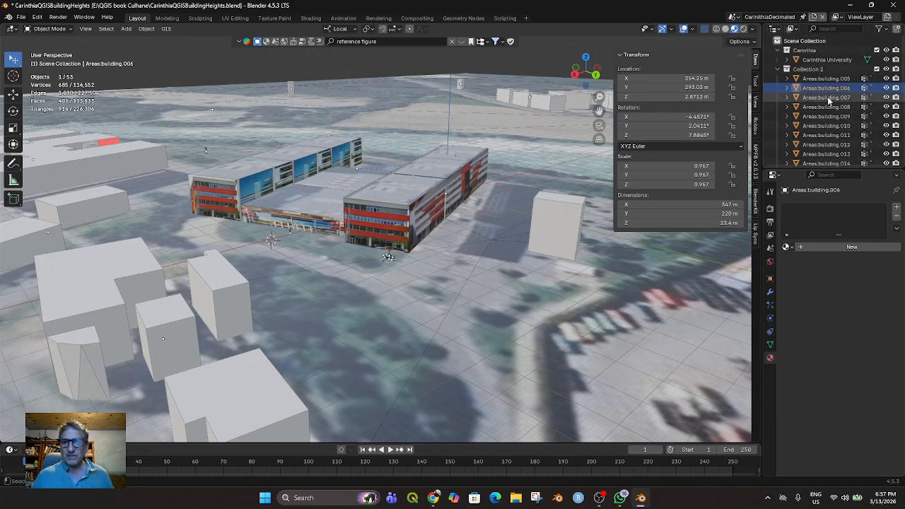
click(826, 80)
scroll(827, 92, down, 2)
scroll(825, 106, up, 2)
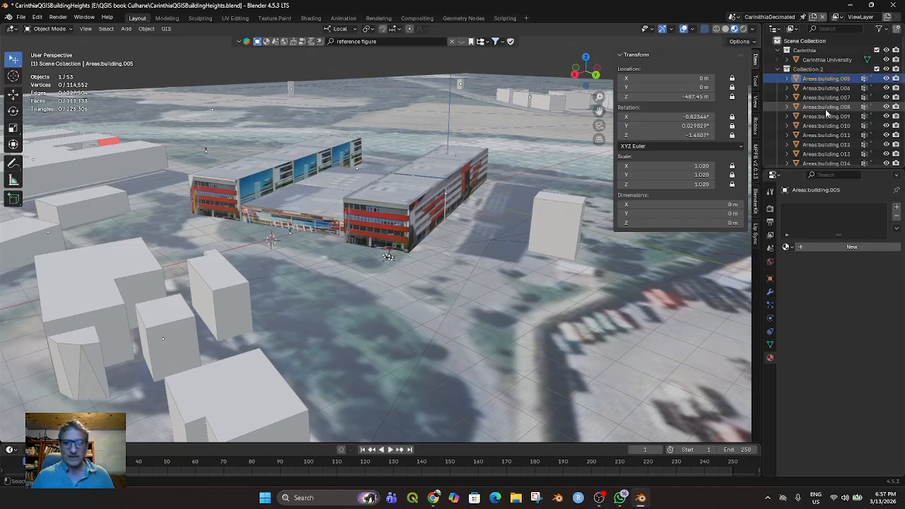
Select all objects in Collection 2 from Areas:building.005 through Carinthia, and check the transform locks of Areas:building.010 on its own
click(821, 70)
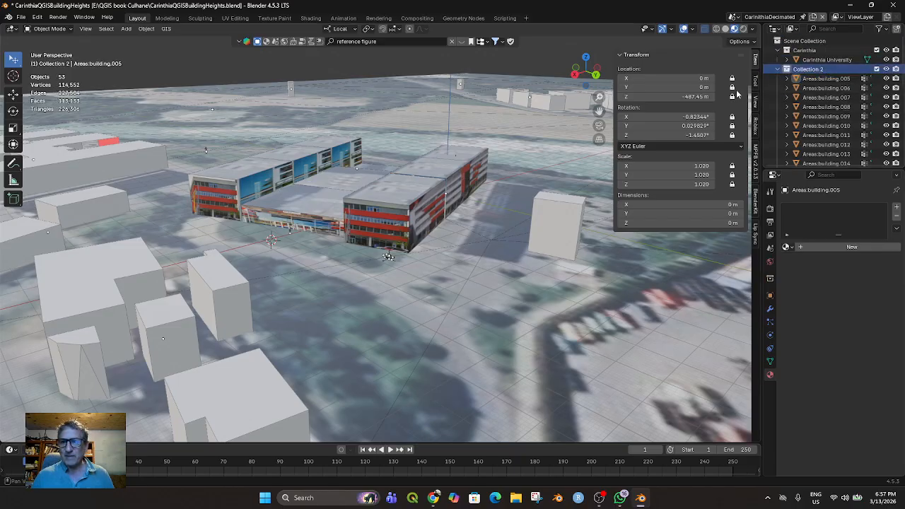
click(819, 79)
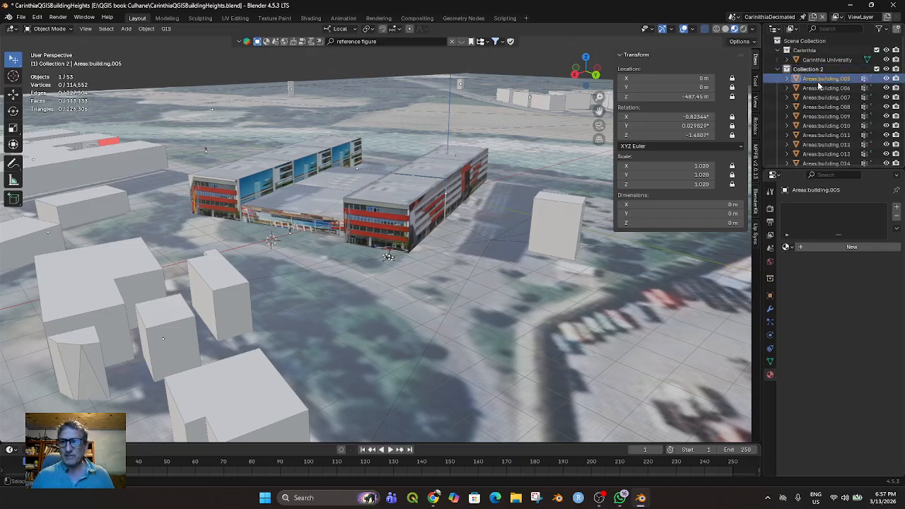
scroll(813, 90, down, 5)
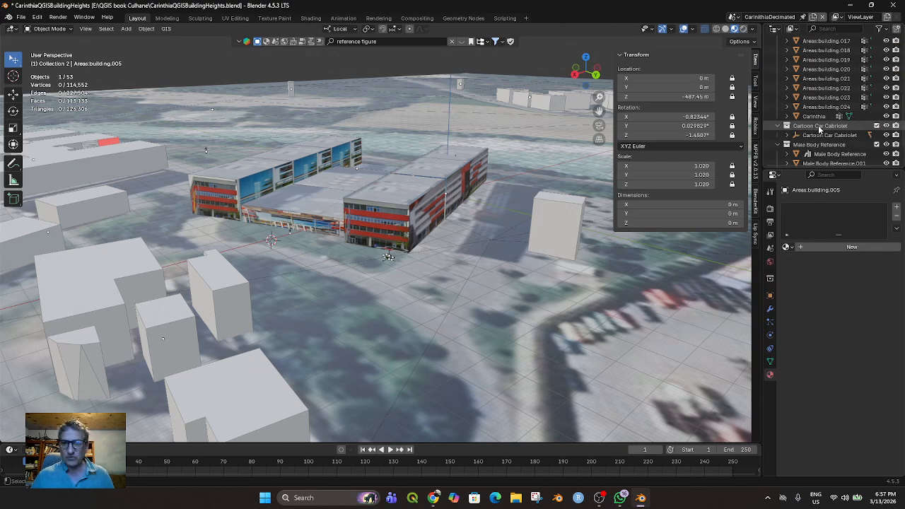
shift+click(814, 116)
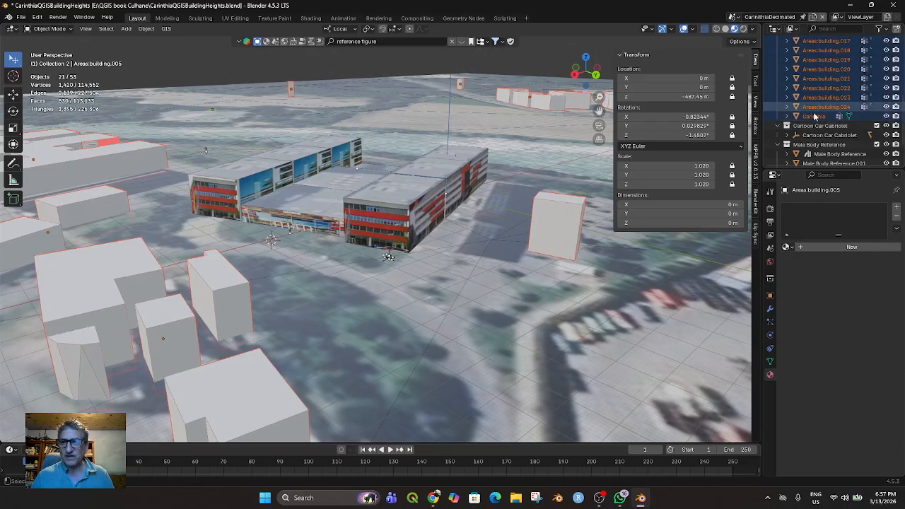
scroll(834, 106, up, 5)
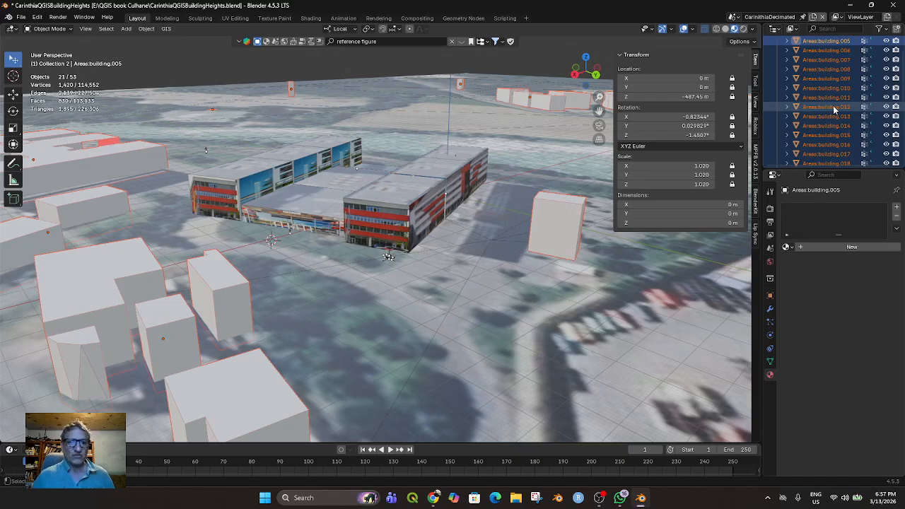
click(140, 267)
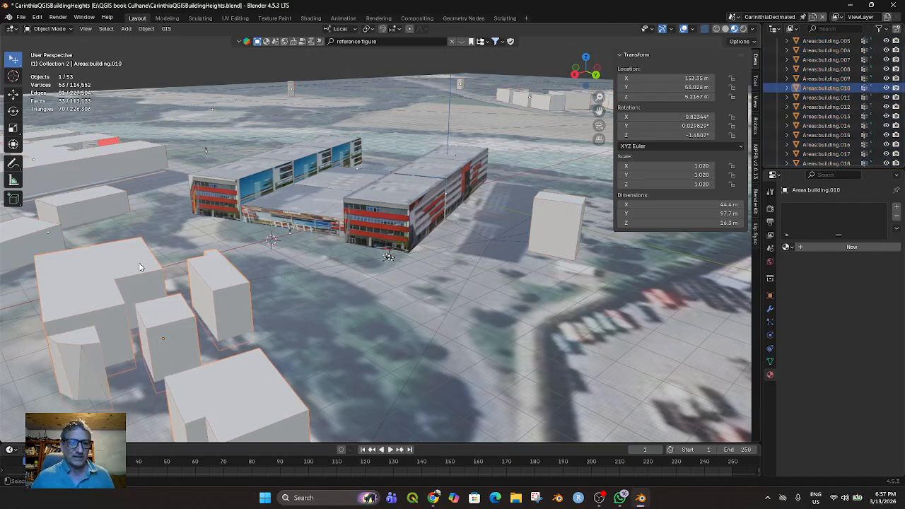
Hide Areas:building.010 and show it again
key(h)
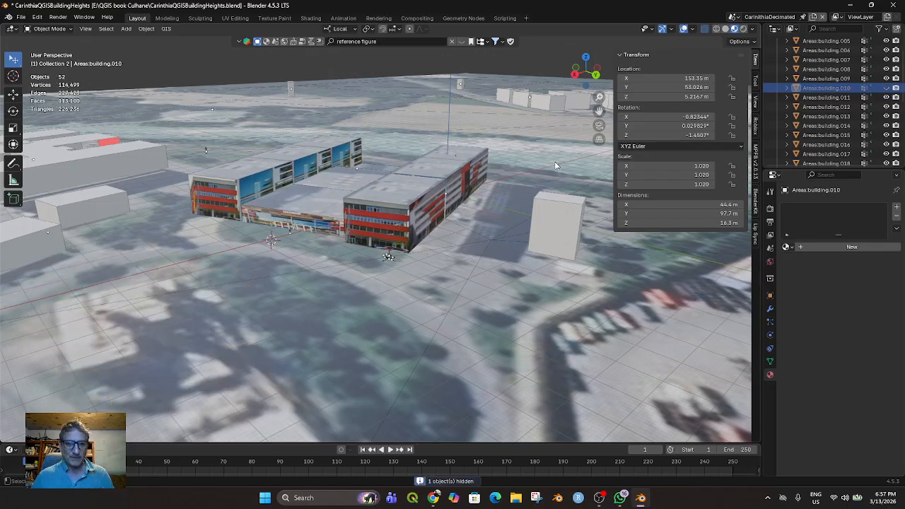
click(885, 87)
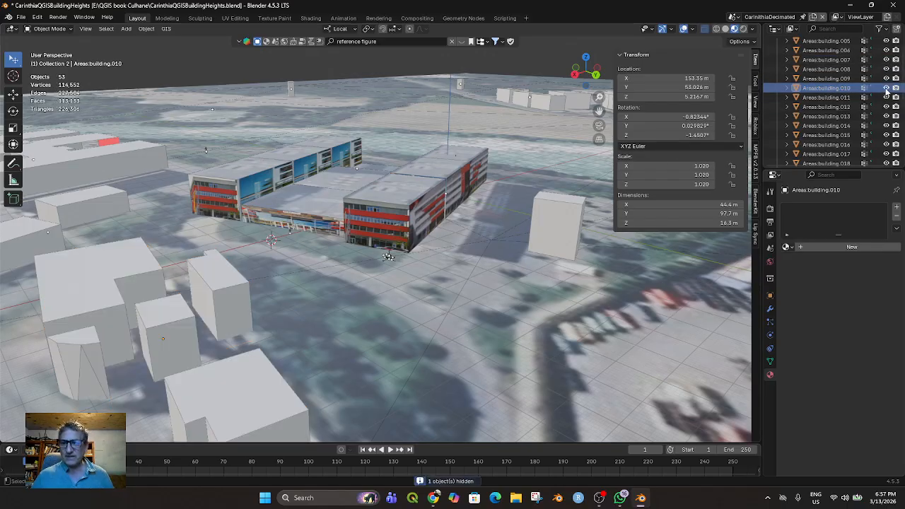
Select the objects from Areas:building.005 through Carinthia and hide Collection 2
scroll(877, 92, up, 3)
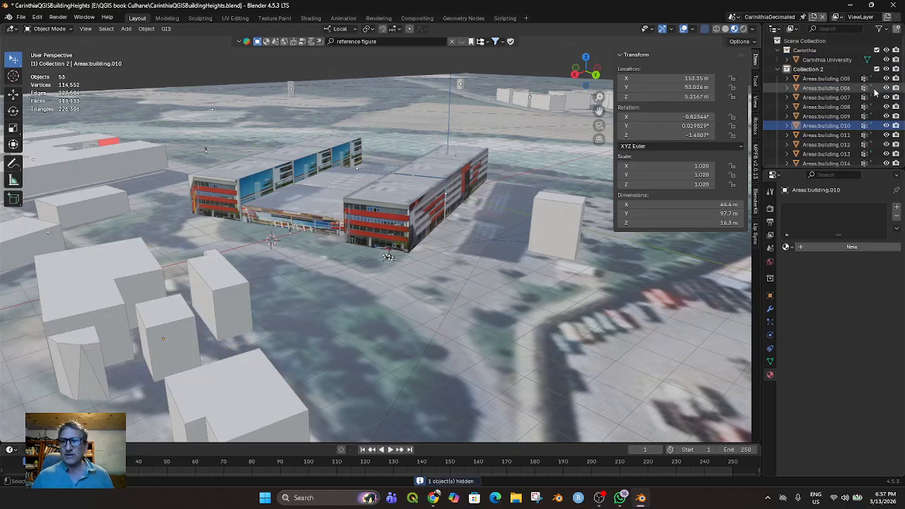
click(826, 79)
scroll(834, 95, down, 8)
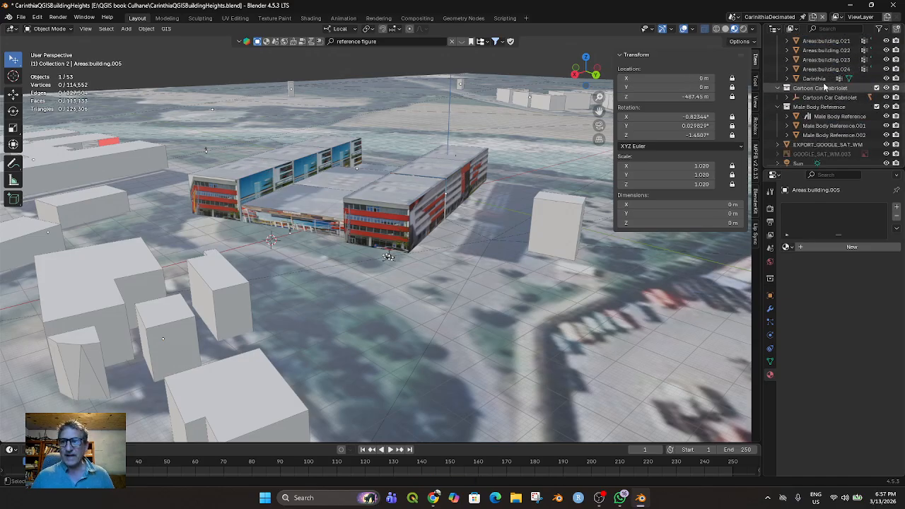
shift+click(820, 80)
scroll(854, 75, up, 9)
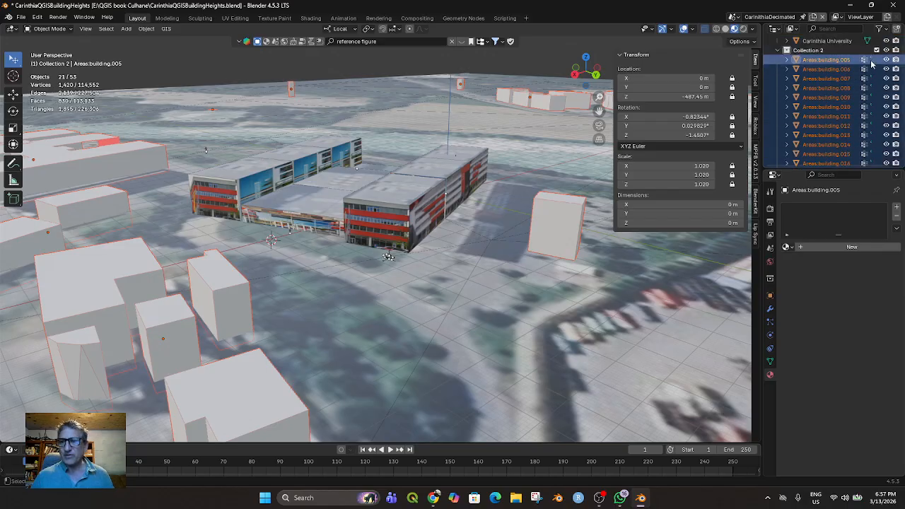
click(885, 51)
Locate the green car's chassis in the scene hierarchy and select everything from Cartoon Car Cabriolet through wheels.001
scroll(449, 314, up, 6)
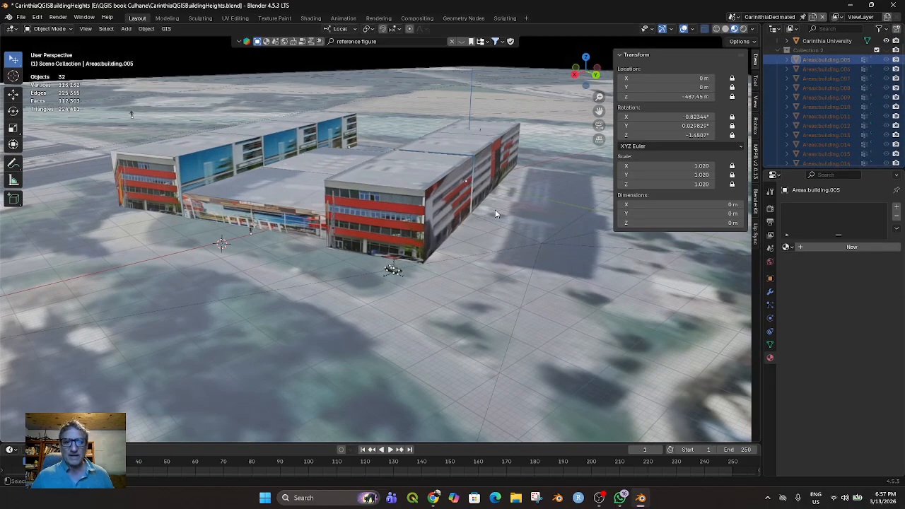
scroll(448, 317, up, 3)
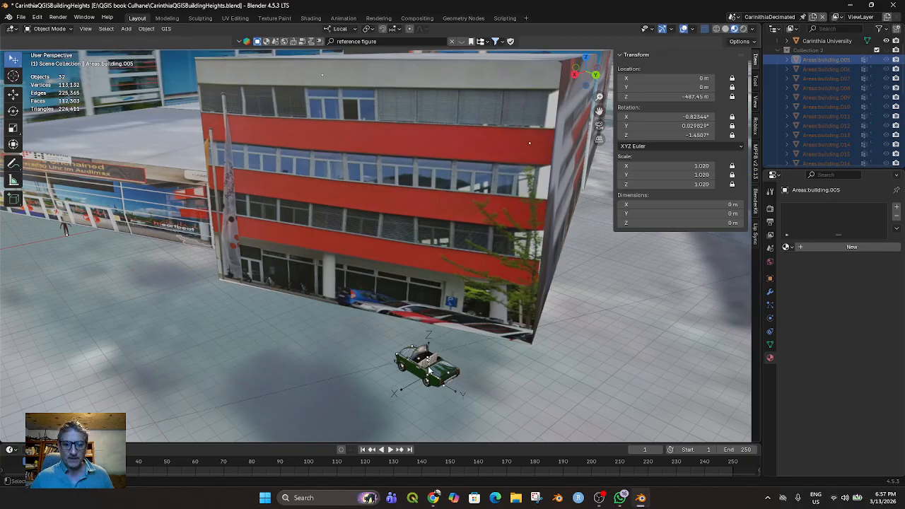
click(425, 362)
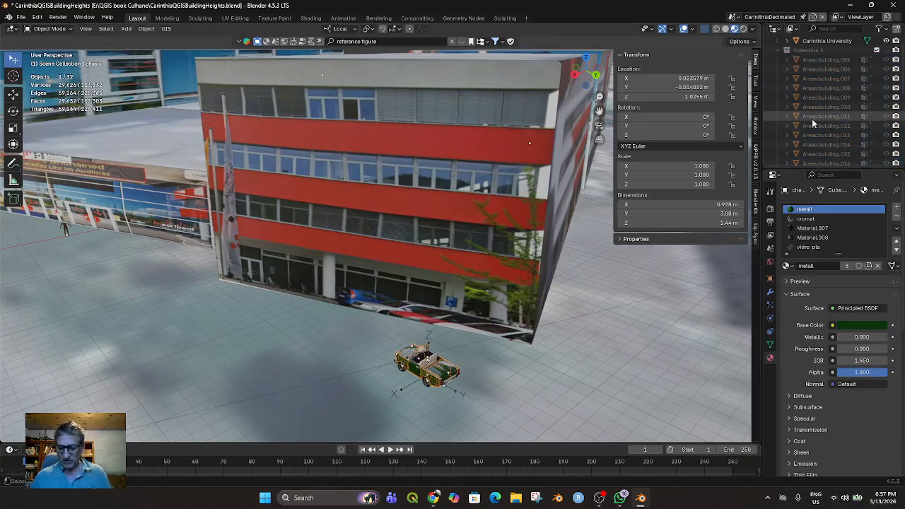
key(KP_Decimal)
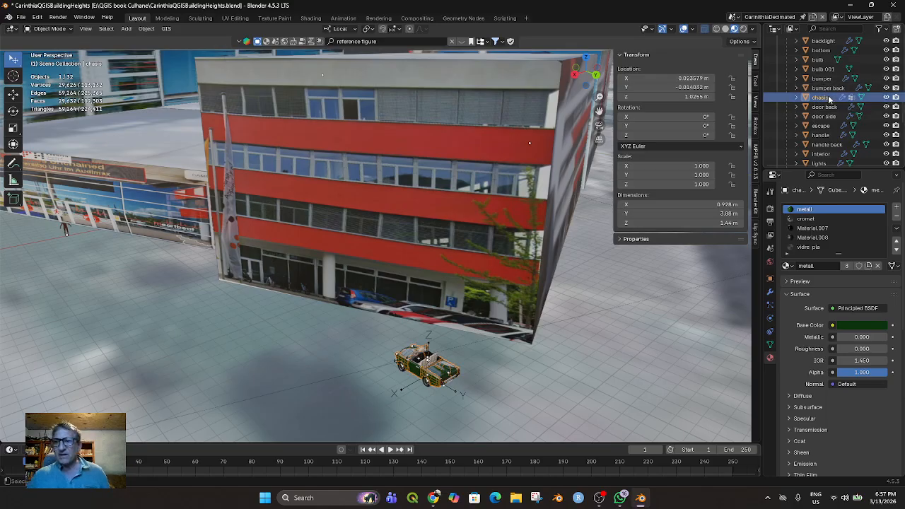
scroll(828, 99, up, 3)
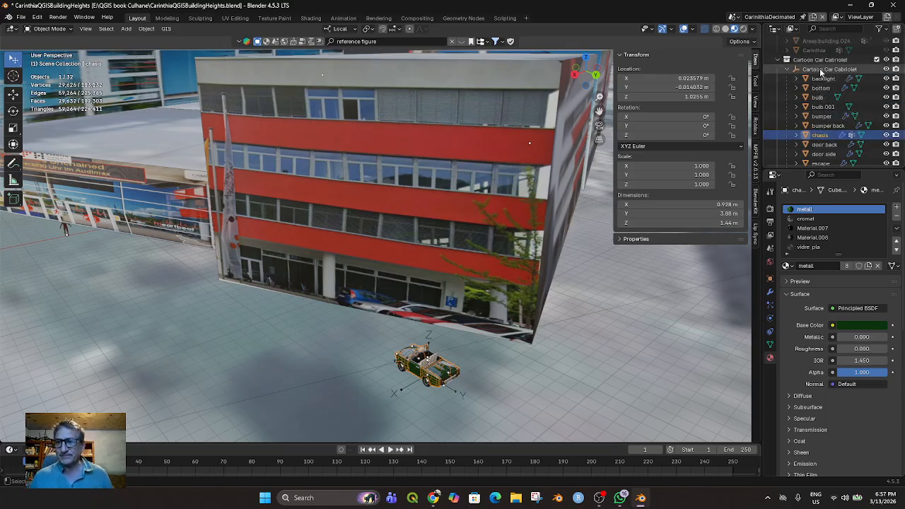
click(821, 71)
scroll(819, 81, down, 5)
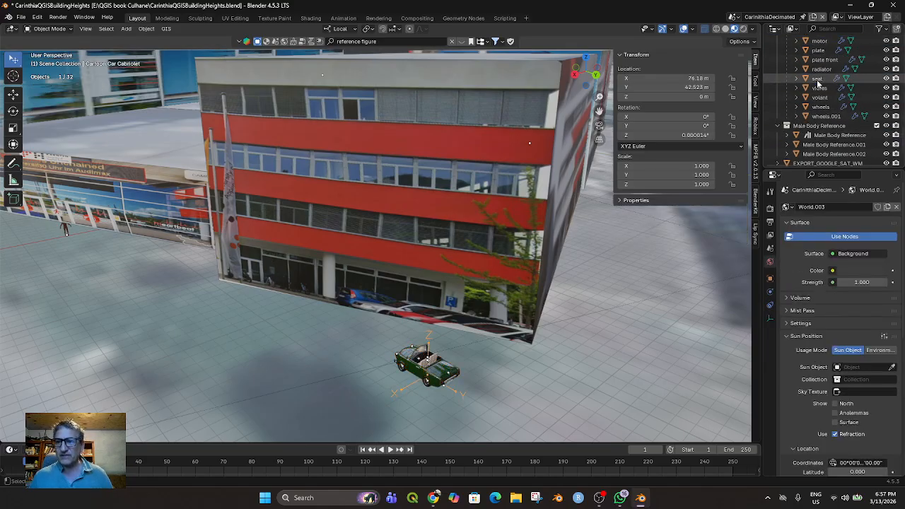
shift+click(823, 116)
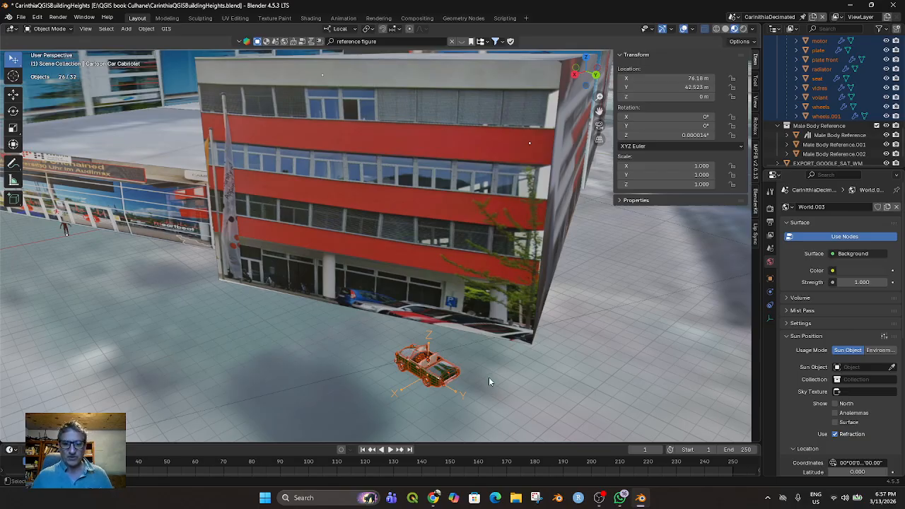
Examine the car's individual parts by selecting several of them, including plate through wheels.001, backlight through bumper, bumper back and door back
click(824, 116)
scroll(823, 113, up, 3)
shift+click(823, 106)
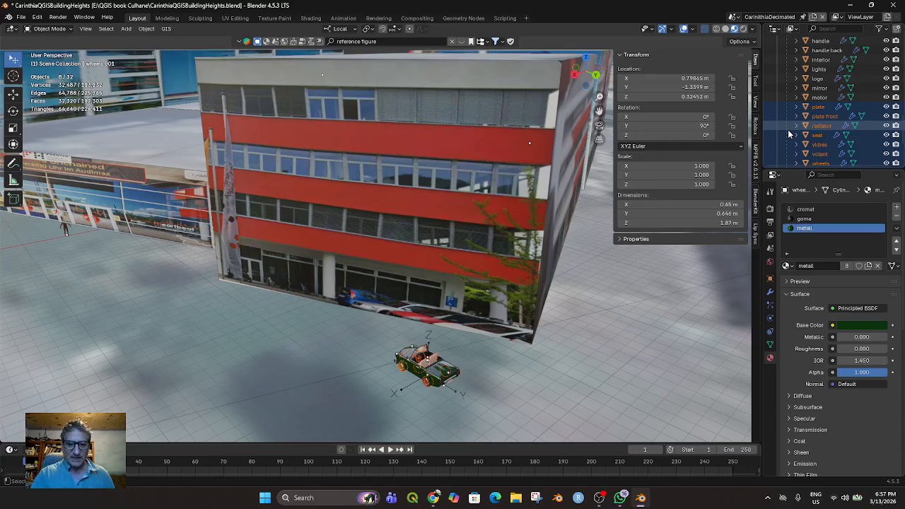
scroll(810, 106, up, 5)
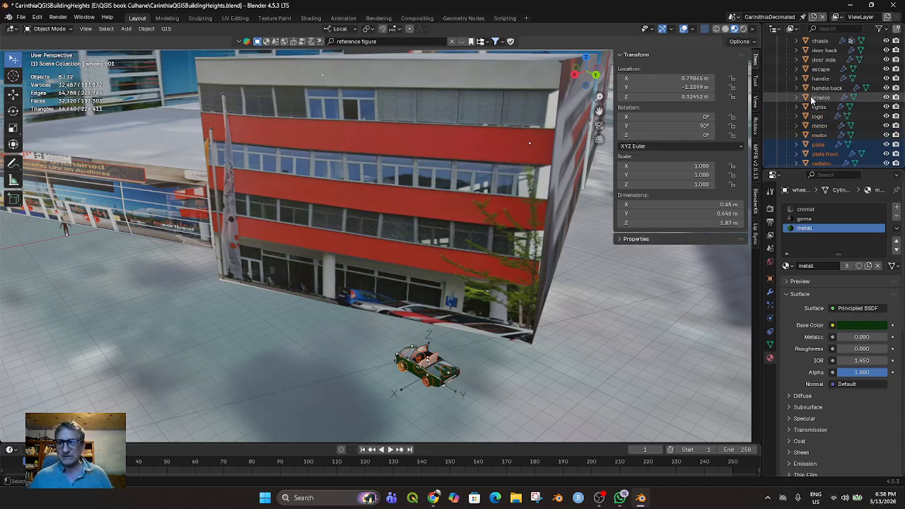
scroll(812, 99, up, 3)
click(822, 60)
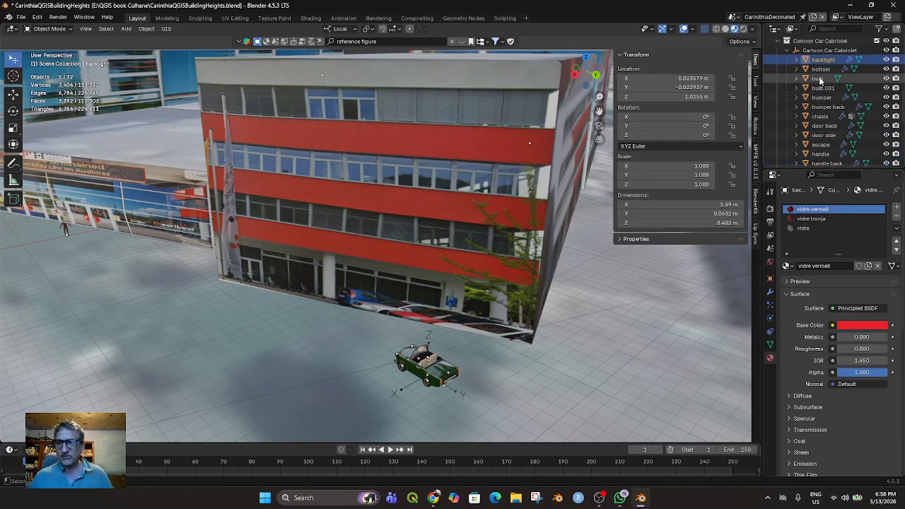
shift+click(816, 98)
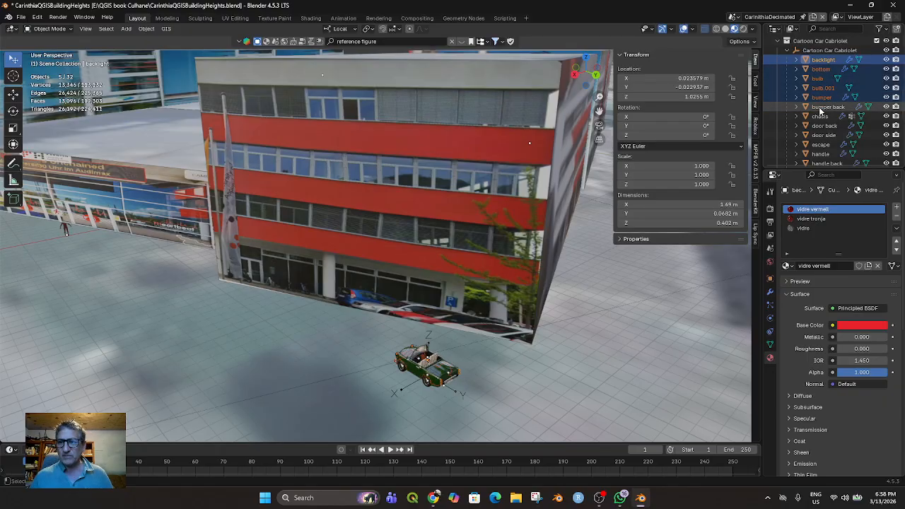
click(824, 107)
ctrl+click(822, 117)
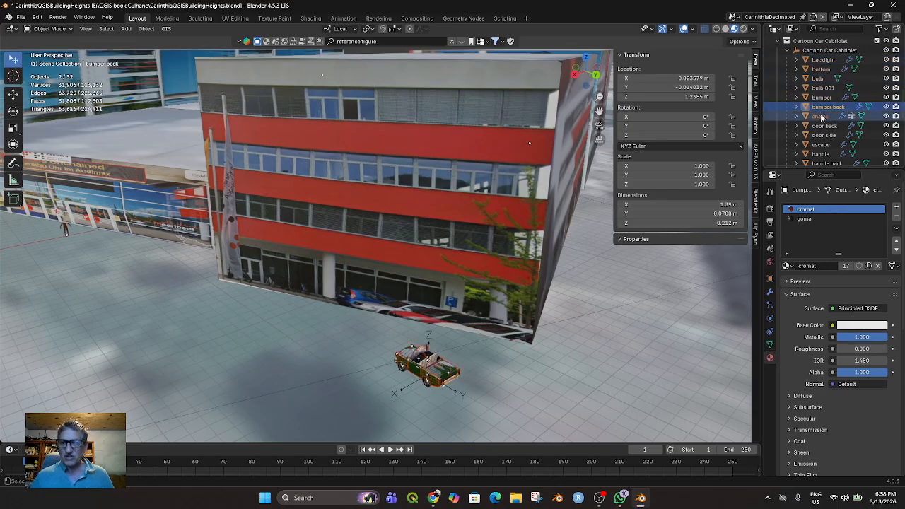
click(823, 125)
scroll(818, 92, up, 1)
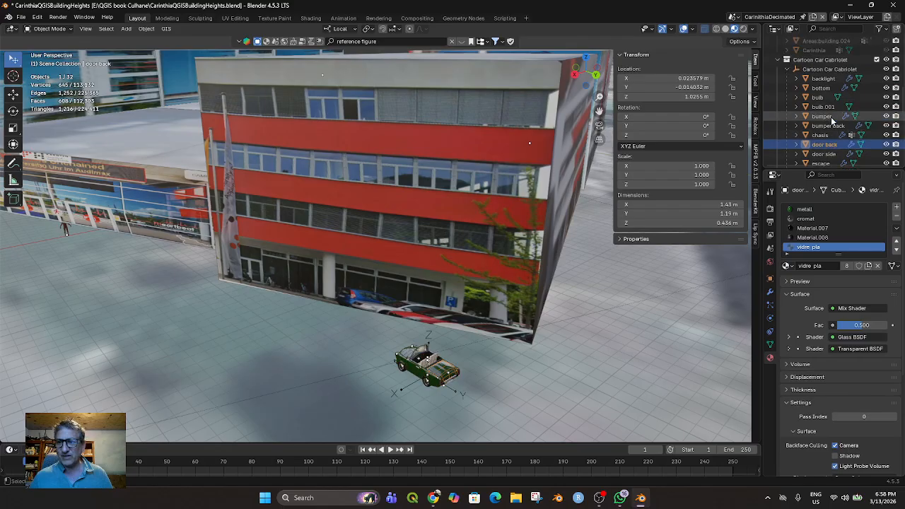
Compare the Cartoon Car Cabriolet parent with its handle part, and select the parent empty in the scene
click(820, 69)
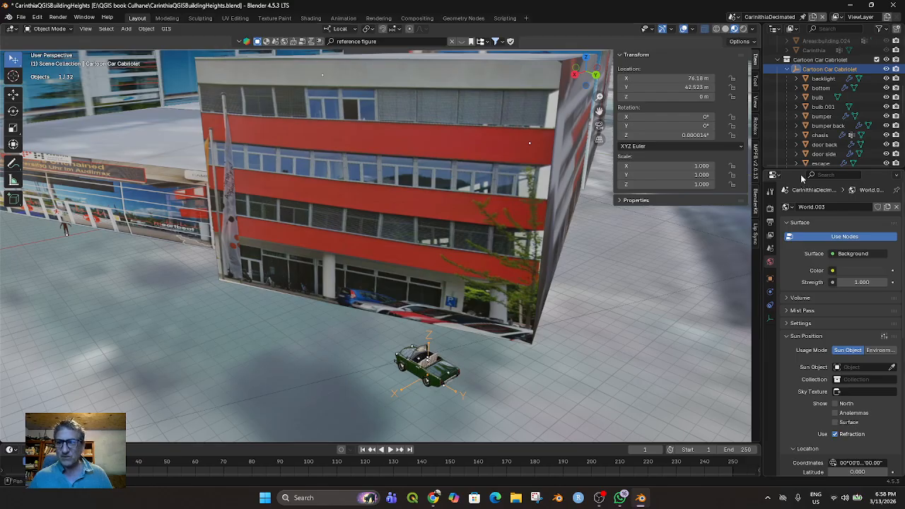
scroll(818, 104, down, 5)
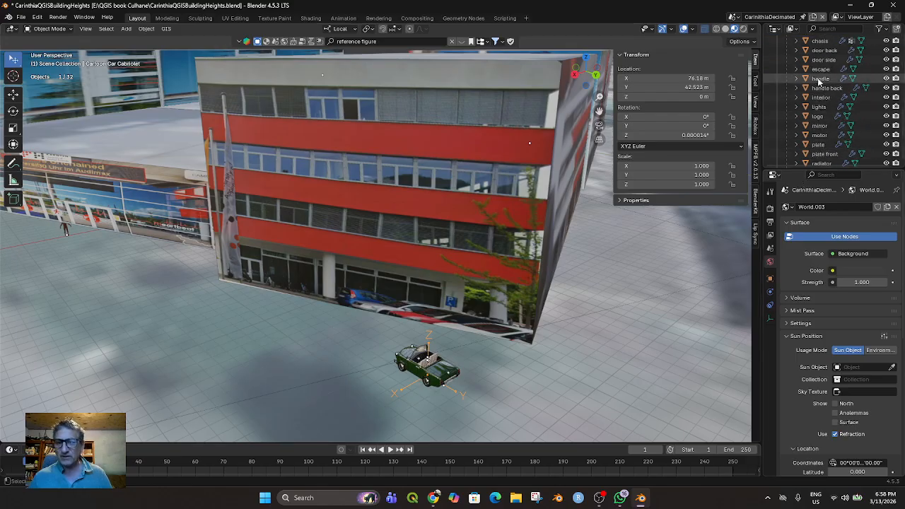
click(819, 79)
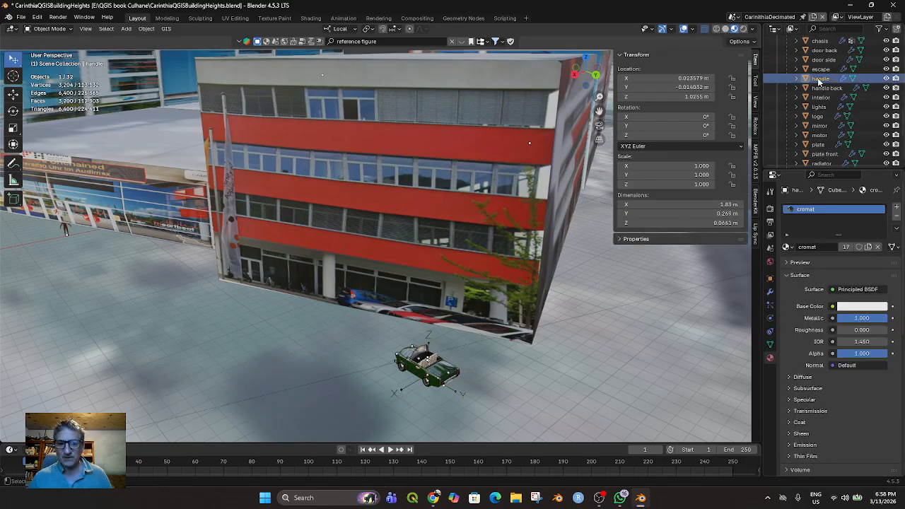
click(398, 390)
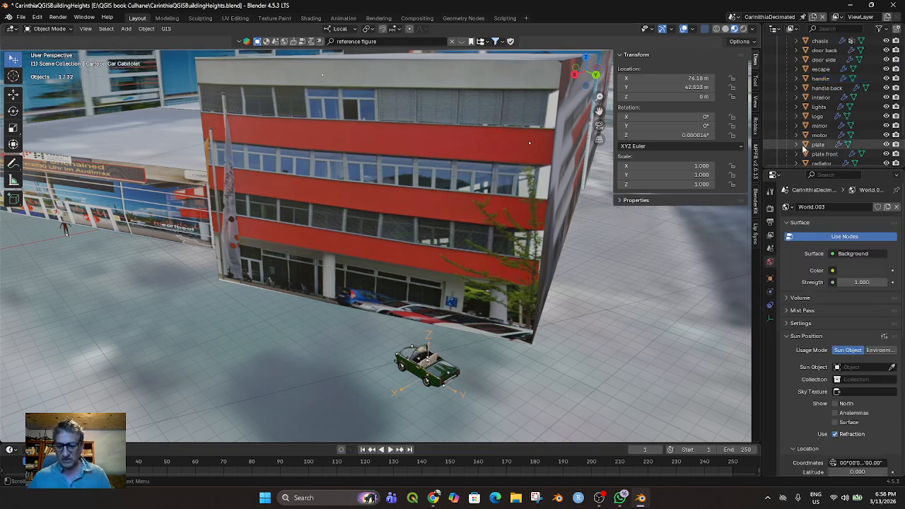
Hide the Cartoon Car Cabriolet parent empty and show it again
scroll(837, 134, up, 10)
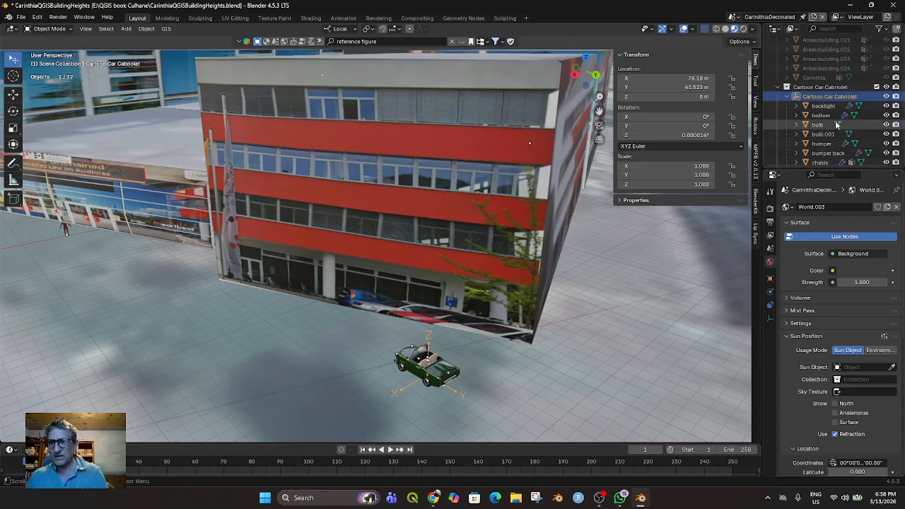
click(886, 98)
click(886, 98)
click(887, 99)
click(887, 99)
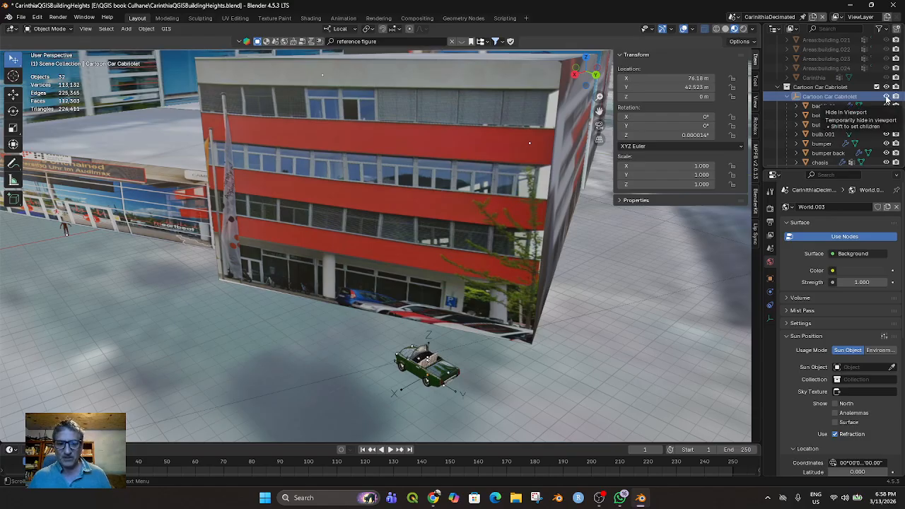
Select the car's parent empty and move the whole car by about 2.88 m in X, -2.71 m in Y and 0.24 m in Z
click(403, 392)
key(g)
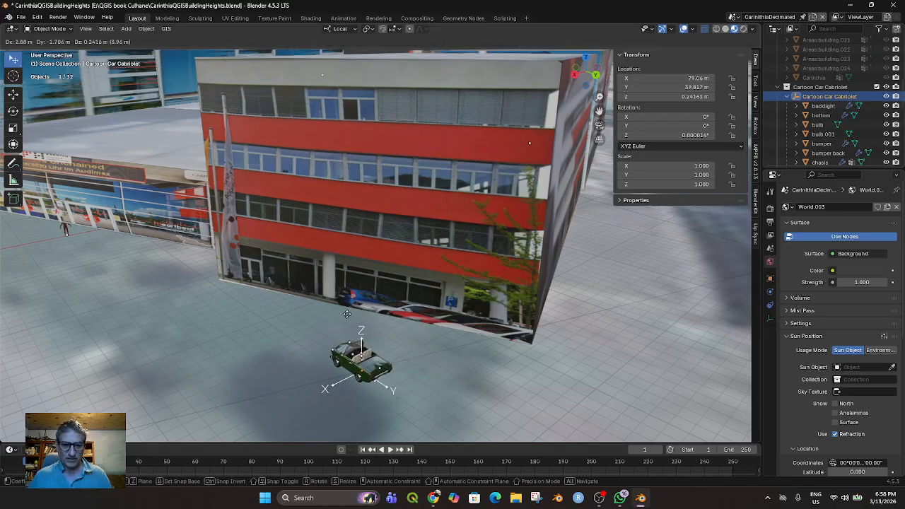
click(333, 381)
Rotate the whole car about 22° around its local Z axis
middle_drag(424, 368, 438, 371)
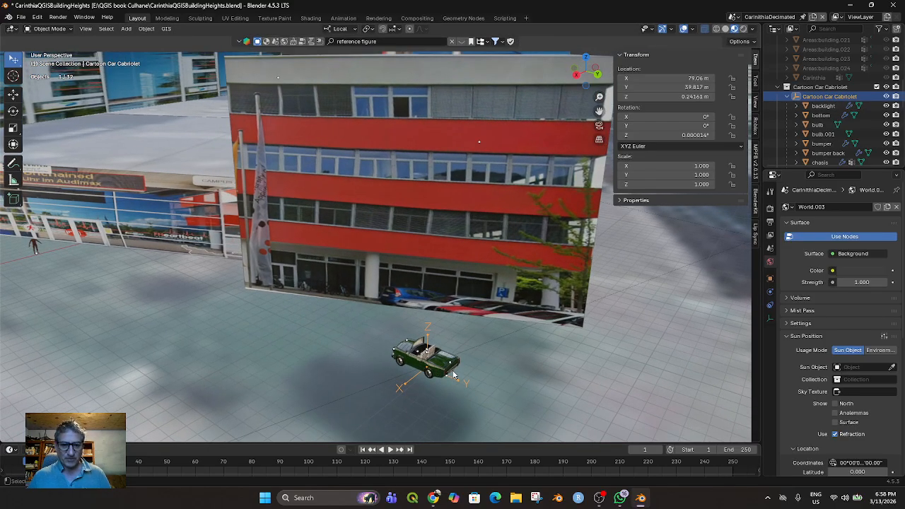
key(r)
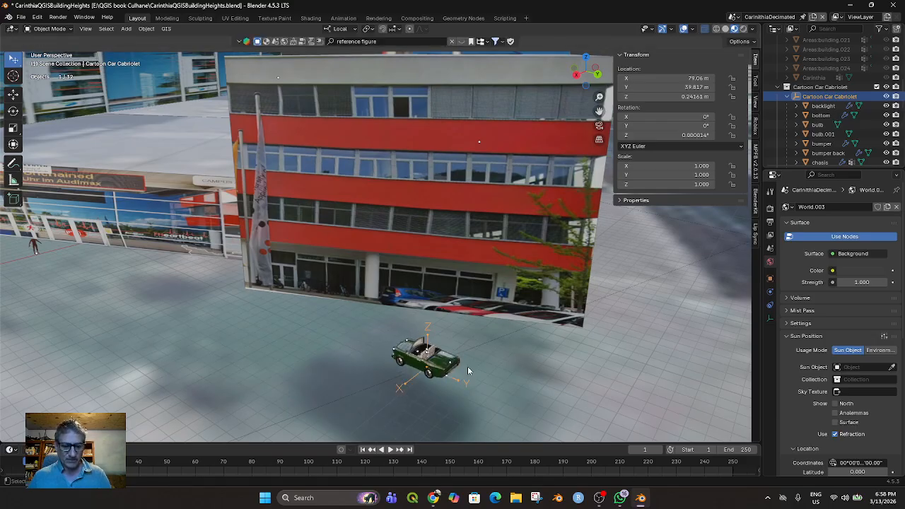
key(z)
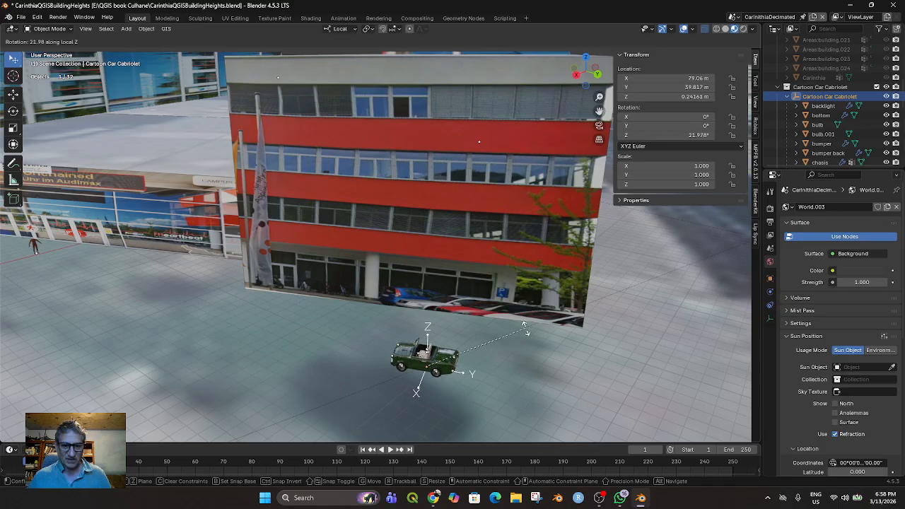
click(465, 367)
scroll(435, 396, up, 3)
scroll(435, 396, down, 5)
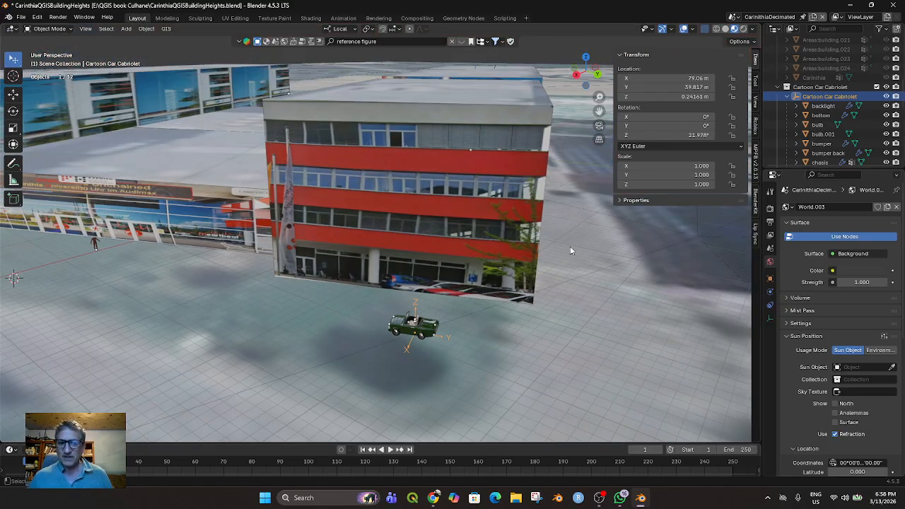
click(434, 330)
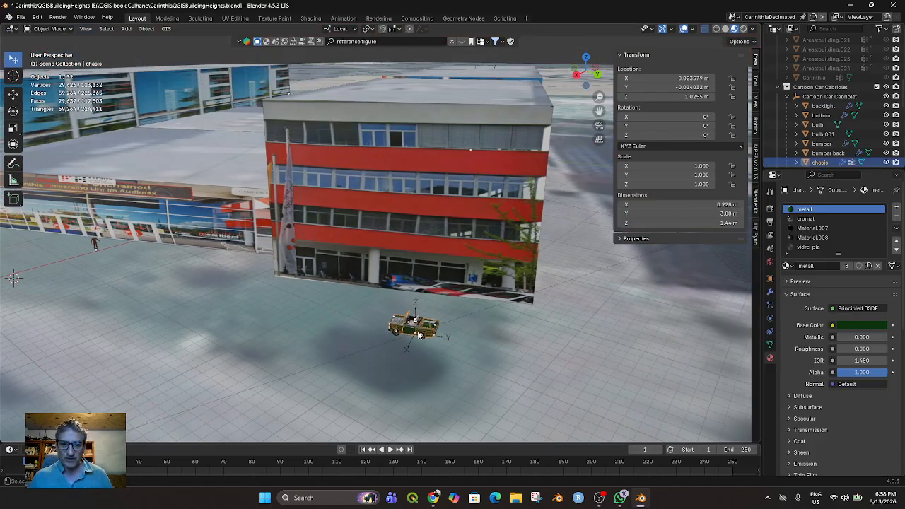
key(g)
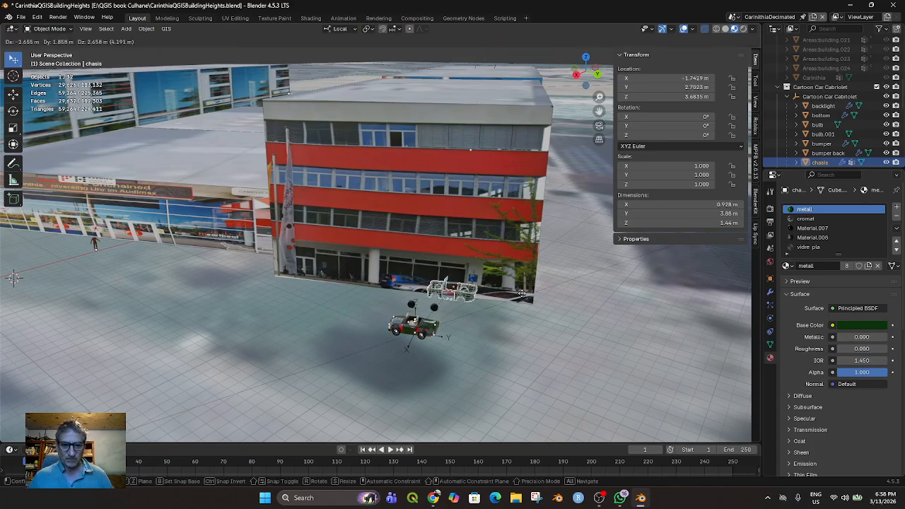
right_click(521, 293)
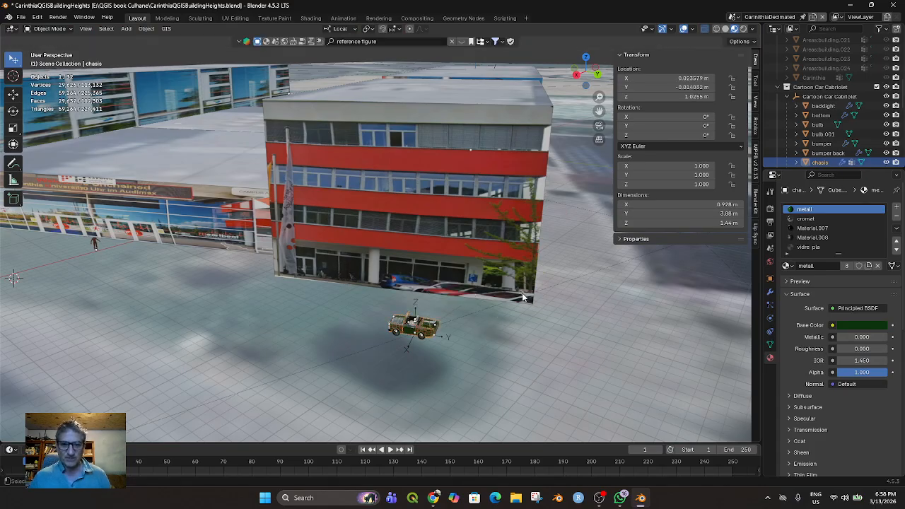
Select the Cartoon Car Cabriolet parent and move the car to about X 92.9 m, Y 22.6 m, Z 0.13 m
click(824, 96)
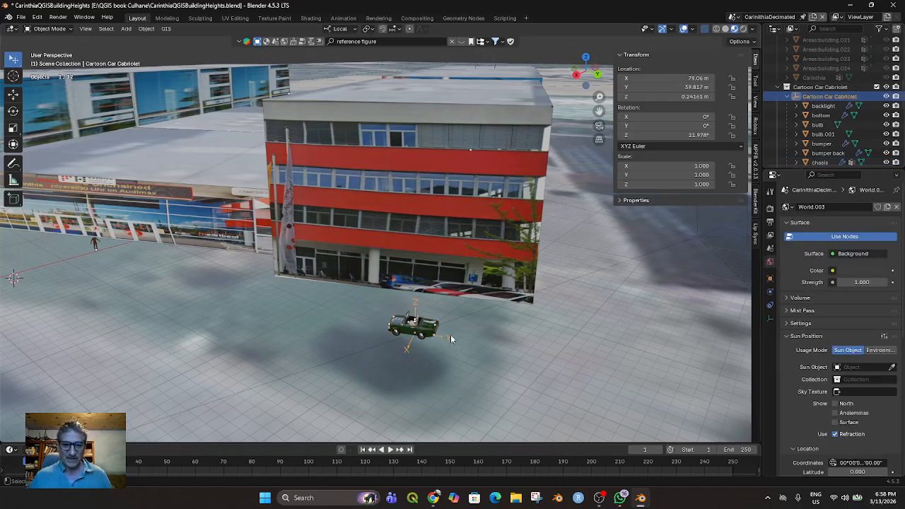
key(g)
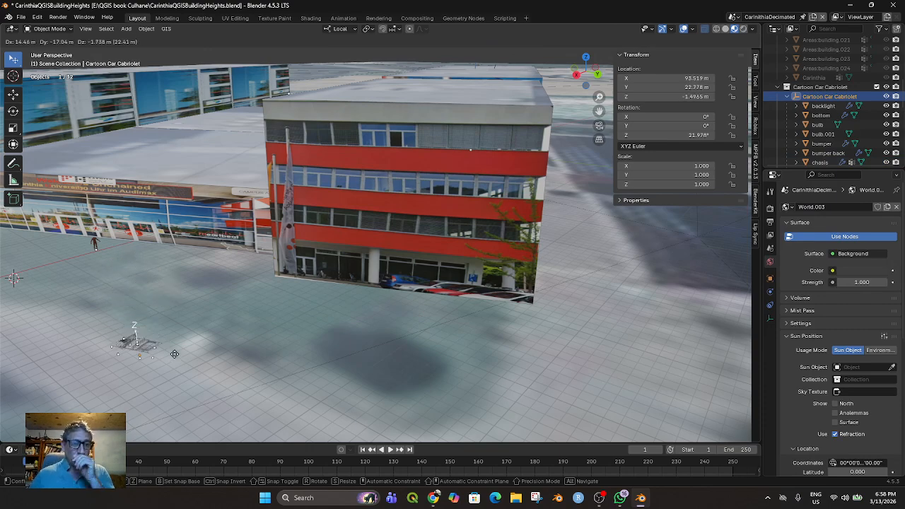
click(178, 341)
middle_drag(274, 350, 289, 342)
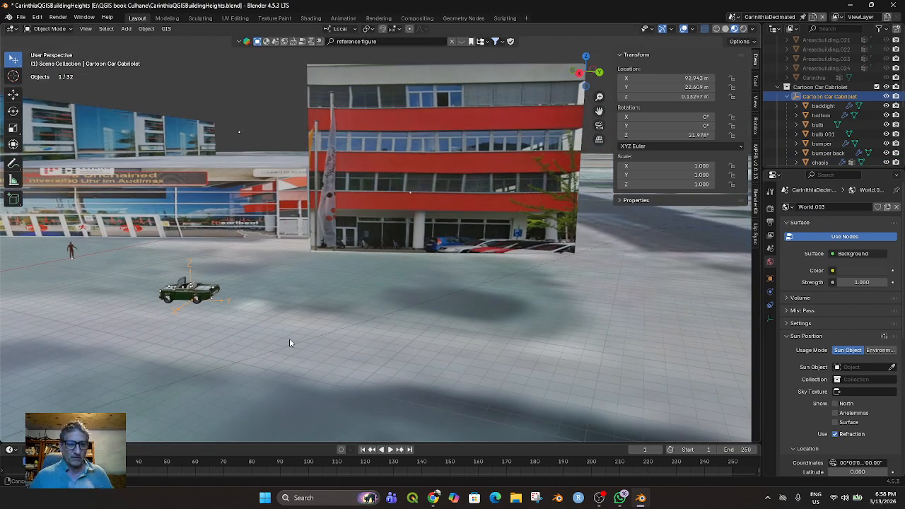
Move the whole car in two free moves to about X 95.0 m, Y 18.6 m, Z -0.44 m
key(g)
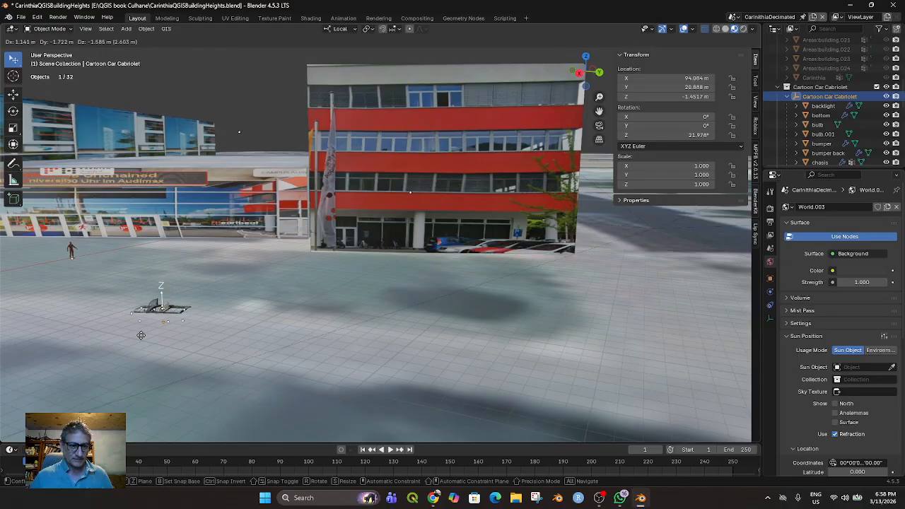
click(156, 312)
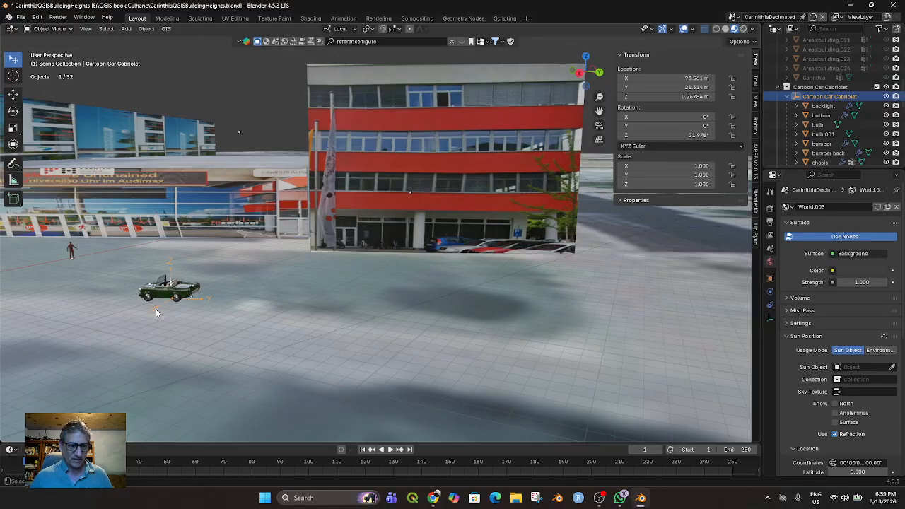
key(g)
click(109, 318)
middle_drag(323, 311, 264, 367)
scroll(268, 355, down, 6)
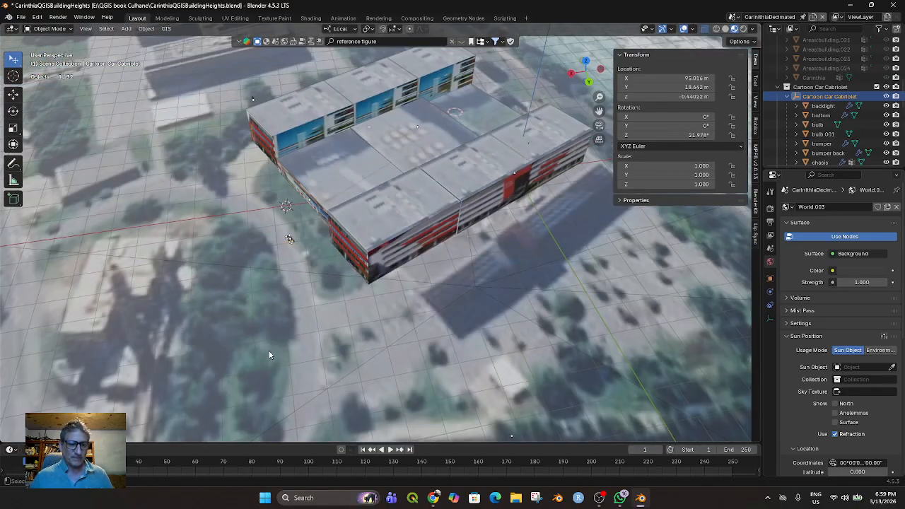
Clear the selection, reselect the Cartoon Car Cabriolet parent and move the car to about X 94.96 m, Y 20.07 m, Z -1.76 m
key(alt+a)
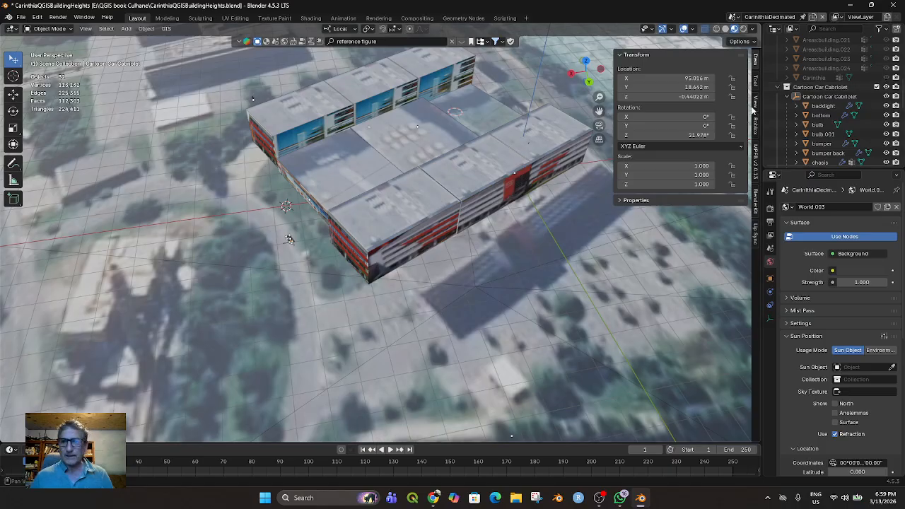
click(805, 95)
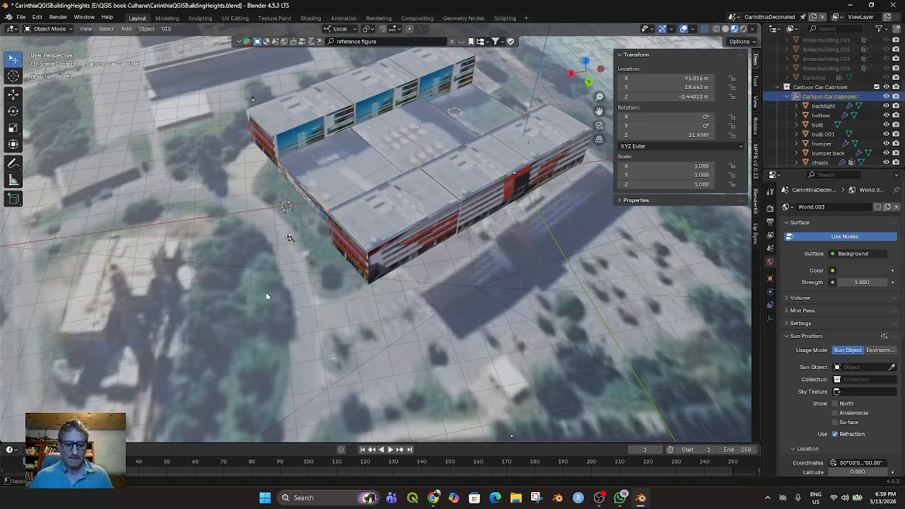
key(g)
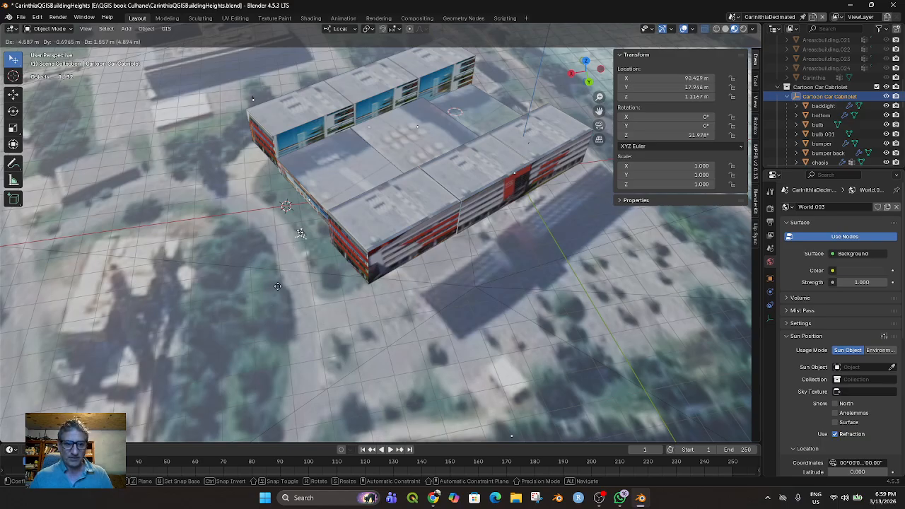
click(267, 301)
middle_drag(267, 301, 382, 299)
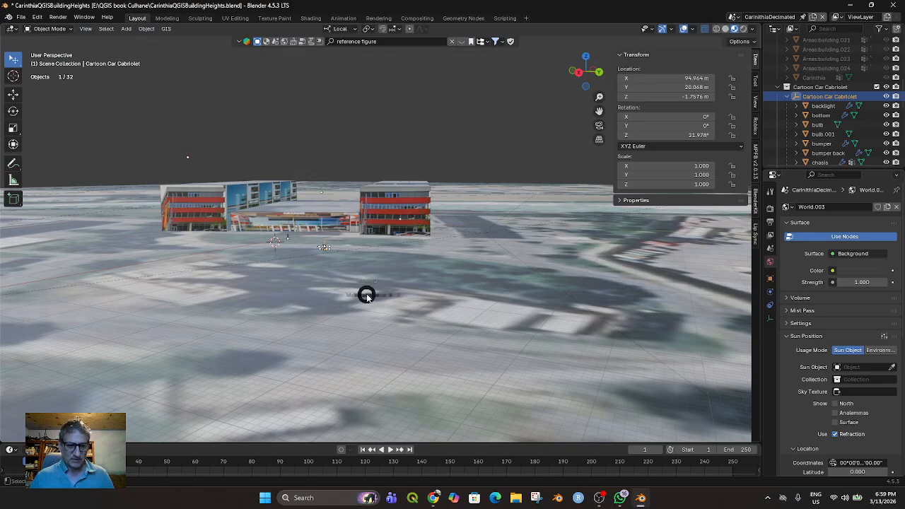
Raise the whole car about 1.52 m along its local Z axis in Wireframe shading, and return the viewport to Material Preview
key(z)
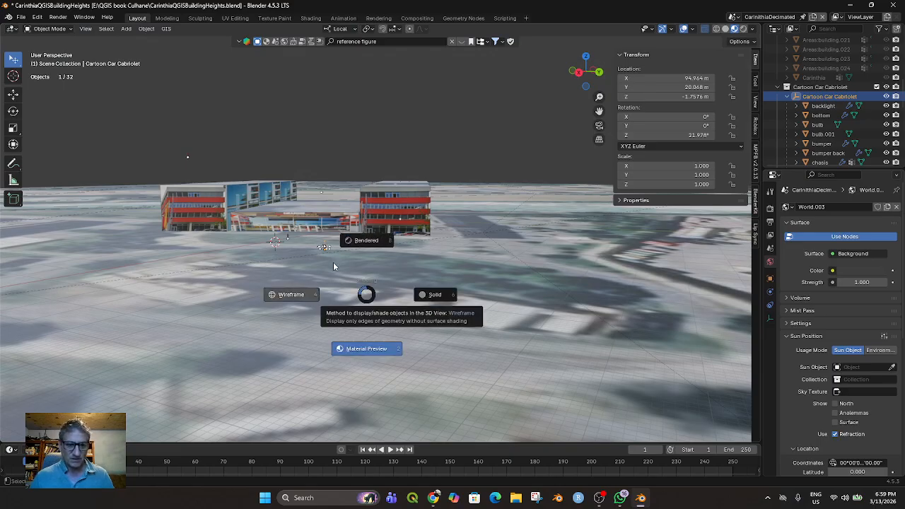
key(4)
key(g)
key(z)
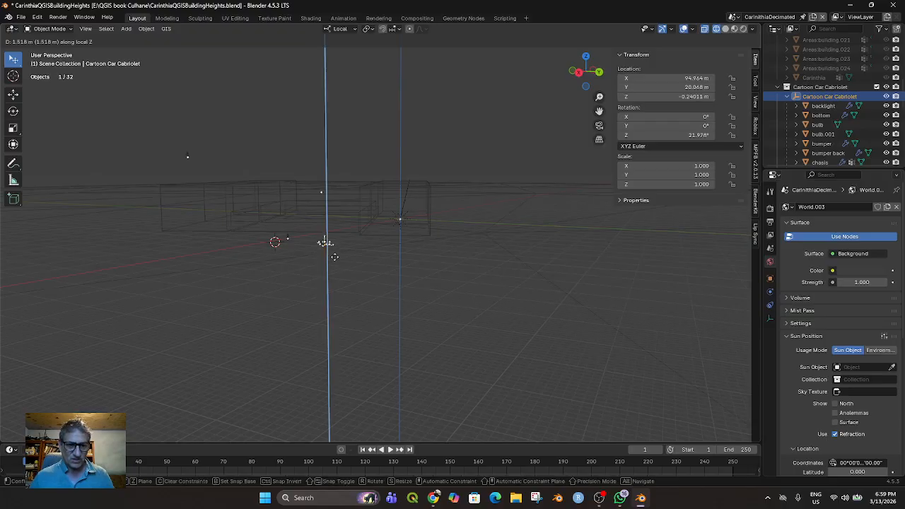
click(335, 263)
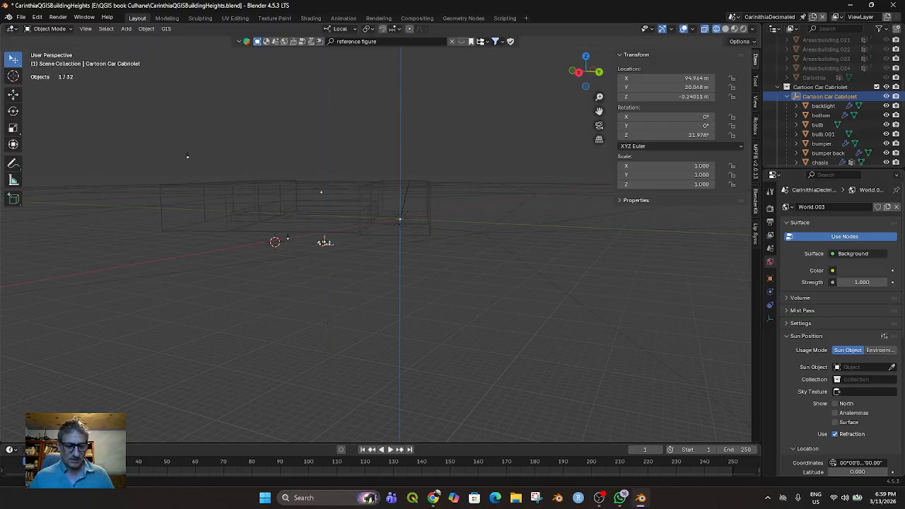
click(747, 464)
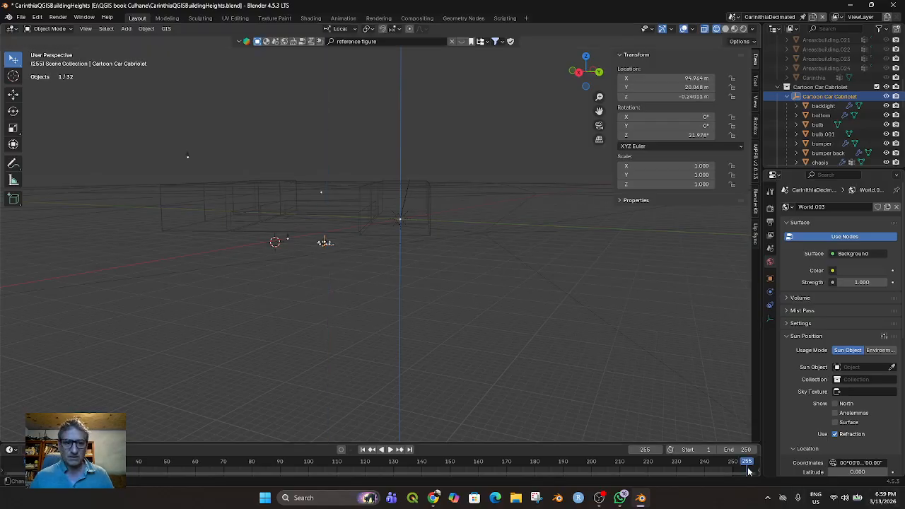
key(z)
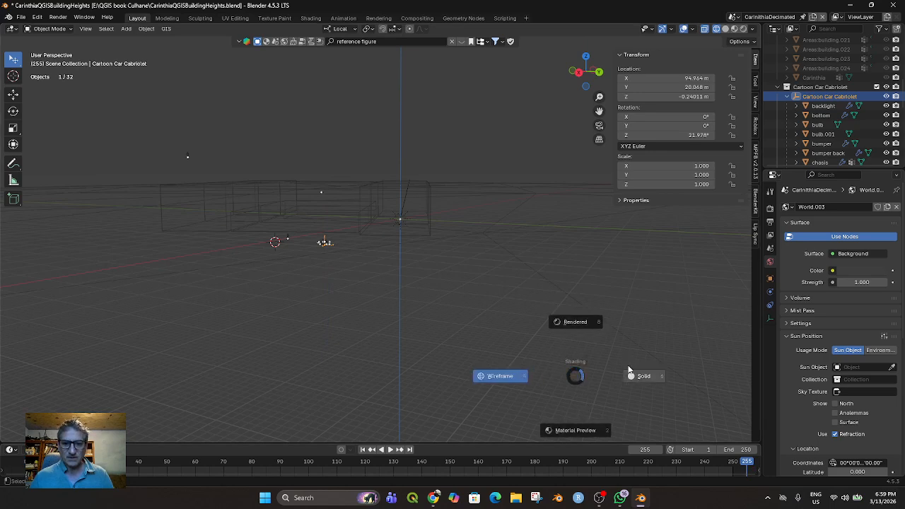
click(566, 435)
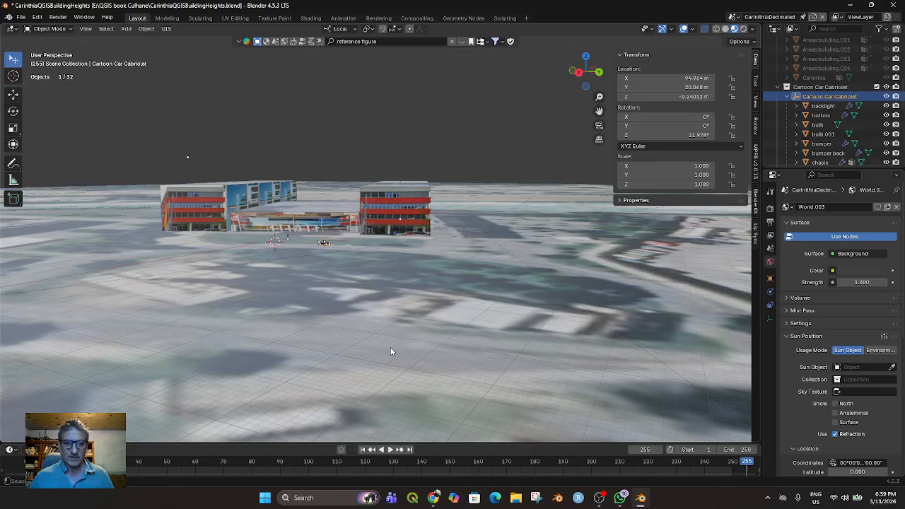
Lower the whole car along its local Z axis to about Z -0.49 m and deselect it
scroll(392, 351, up, 4)
middle_drag(309, 350, 338, 323)
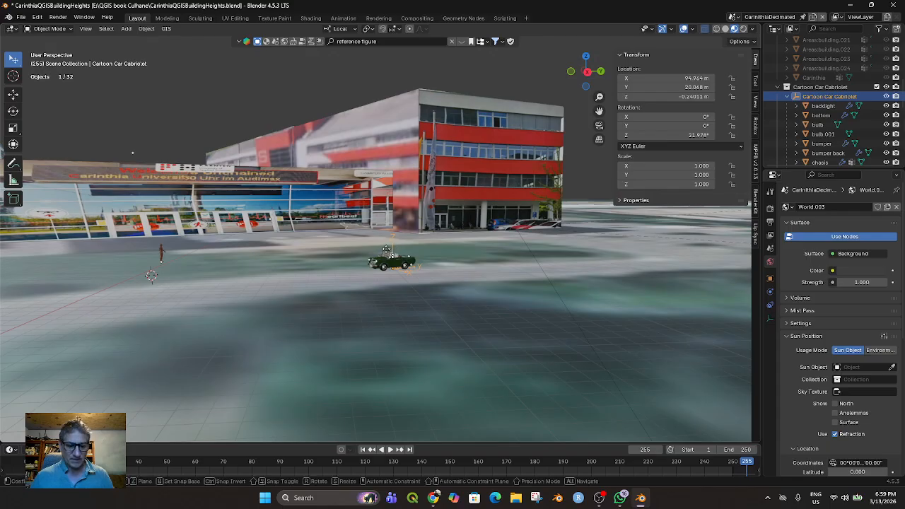
key(g)
key(z)
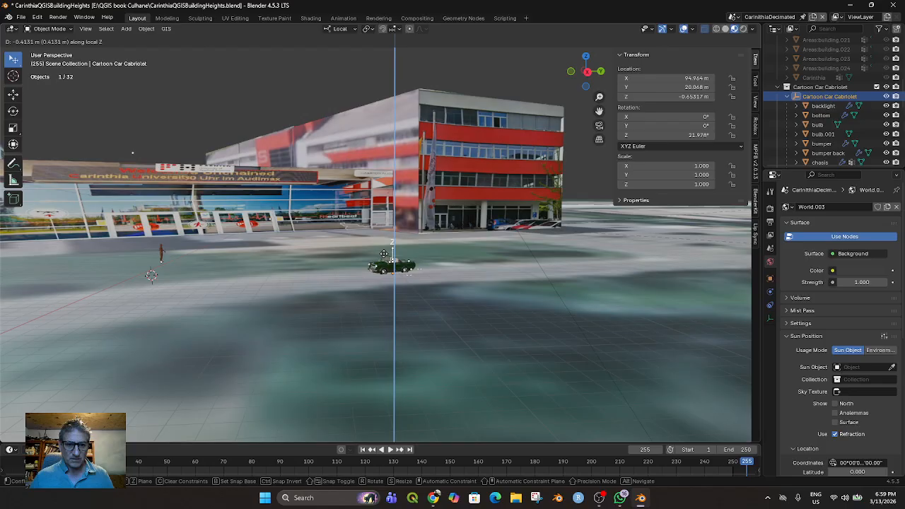
click(384, 253)
middle_drag(384, 255, 380, 281)
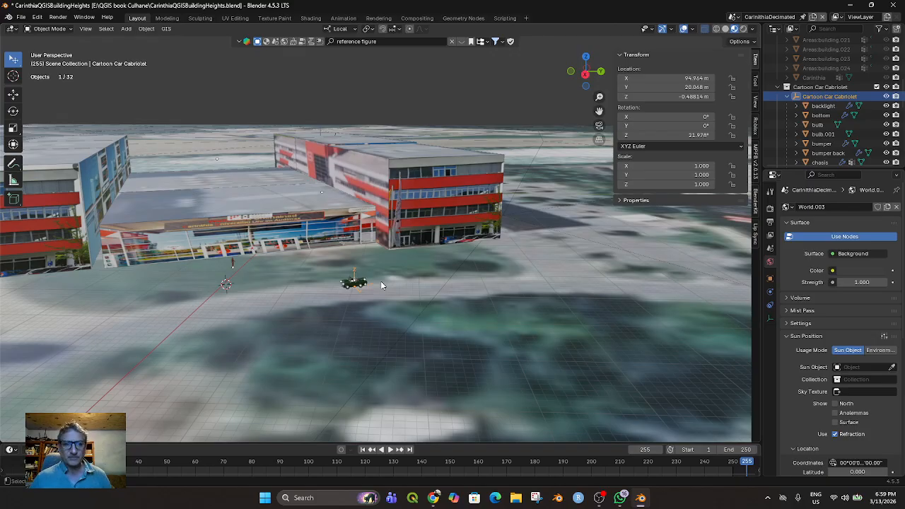
scroll(490, 288, up, 10)
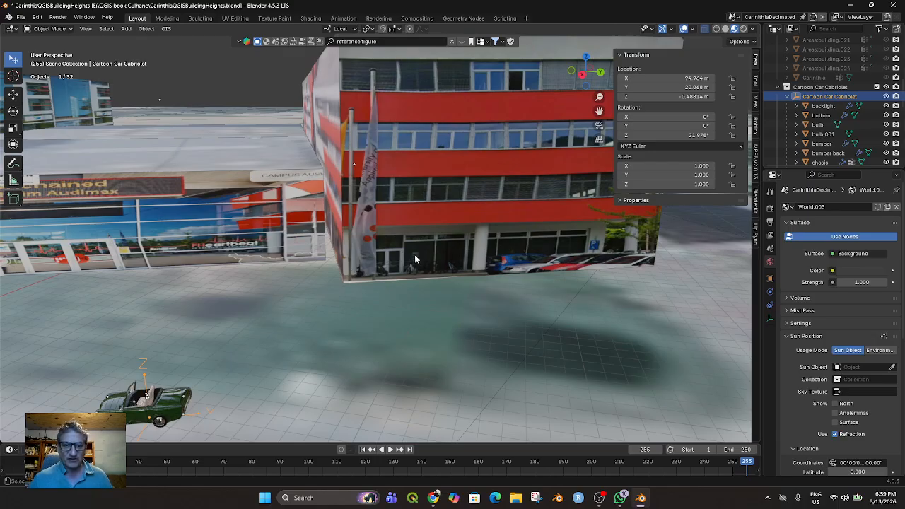
key(alt+a)
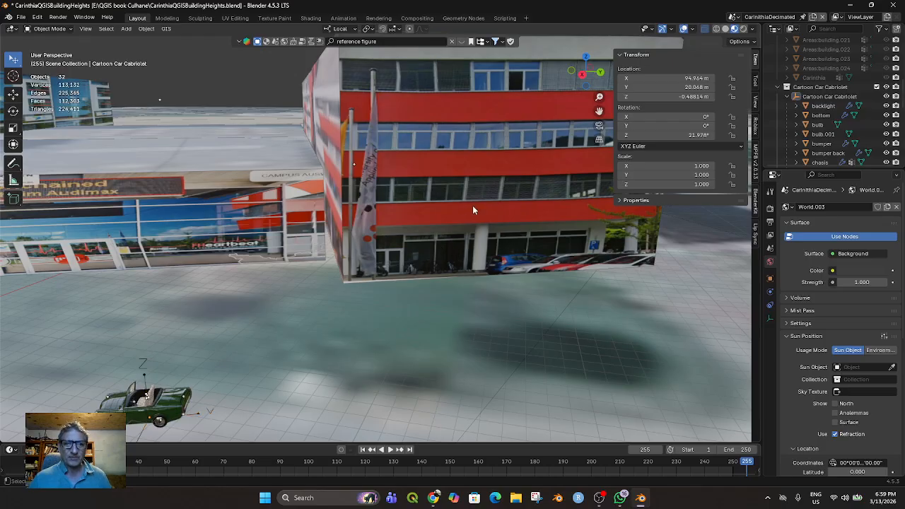
scroll(473, 173, down, 5)
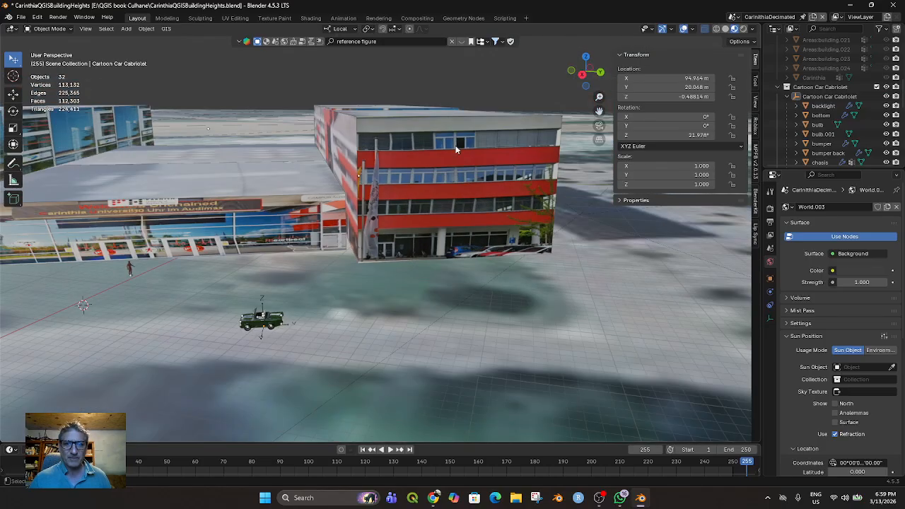
Select the Carinthia University building in the scene collection and enter Edit Mode on it
middle_drag(473, 162, 445, 166)
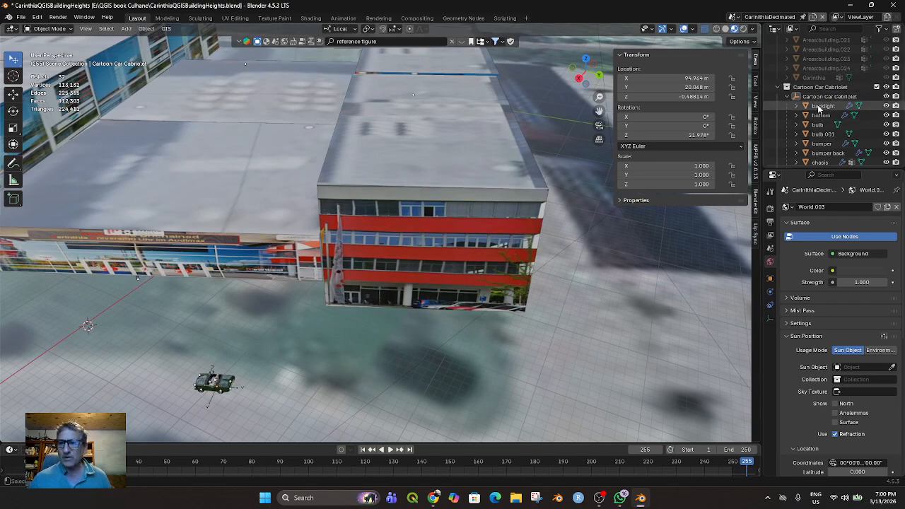
scroll(817, 108, up, 10)
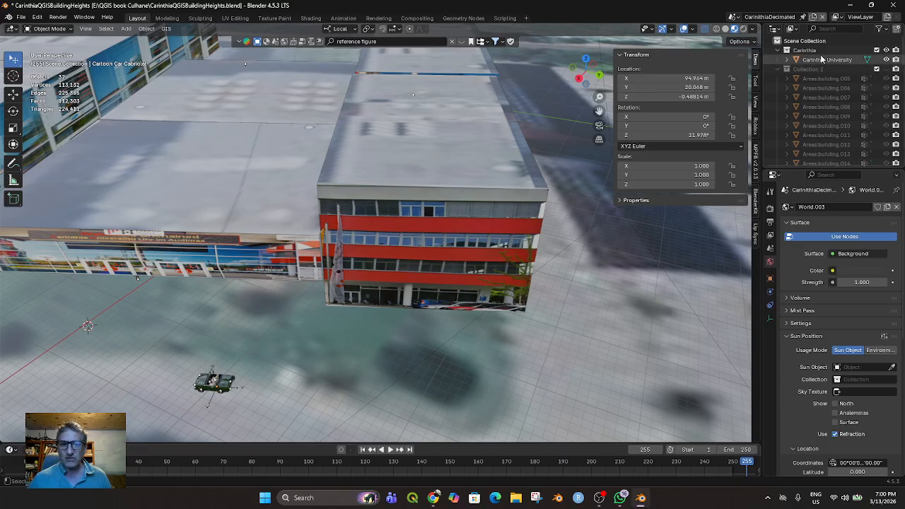
click(821, 59)
middle_drag(463, 287, 465, 272)
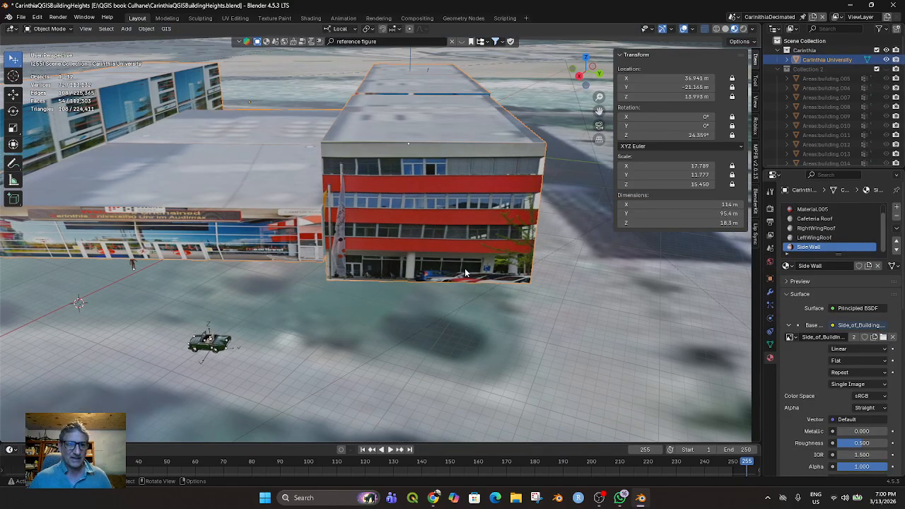
key(Tab)
mouse_move(461, 268)
middle_down()
mouse_move(479, 252)
mouse_move(451, 251)
mouse_move(451, 261)
middle_up()
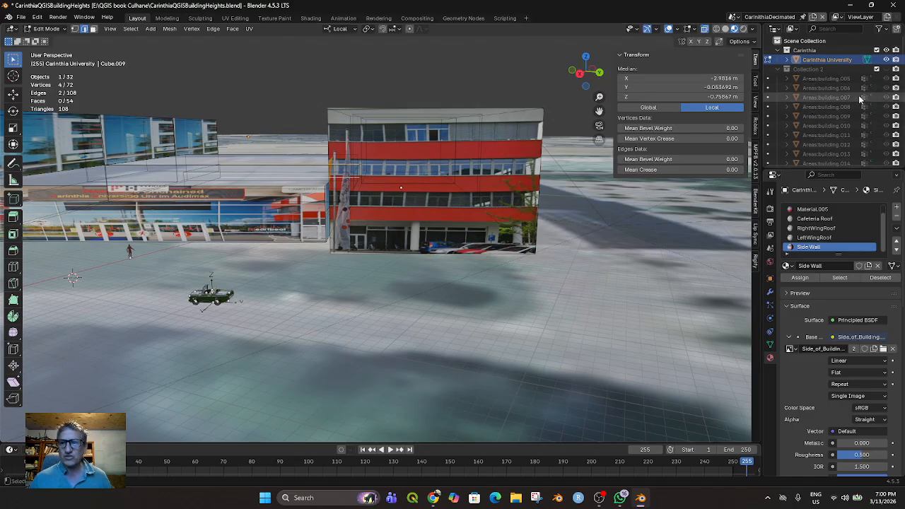
Hide the Cartoon Car Cabriolet collection, the Male Body Reference collection and the EXPORT_GOOGLE_SAT_WM ground plane
scroll(860, 99, down, 10)
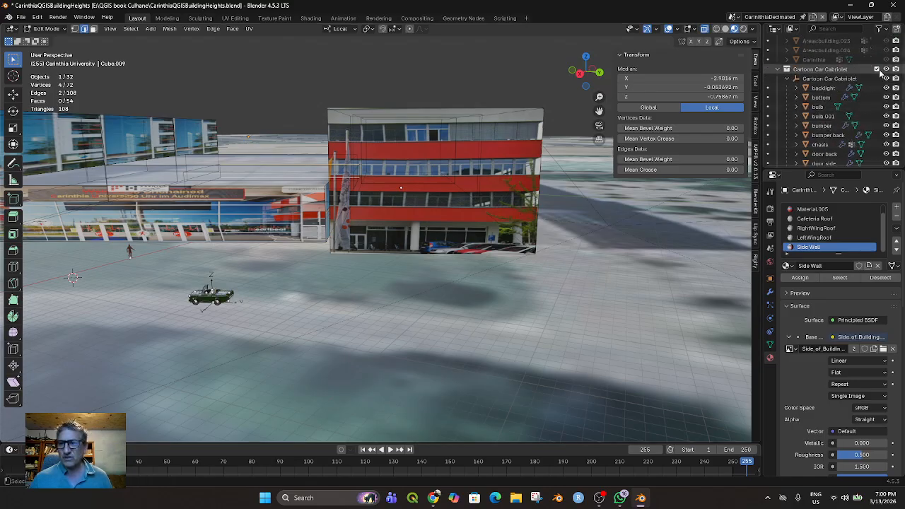
click(886, 69)
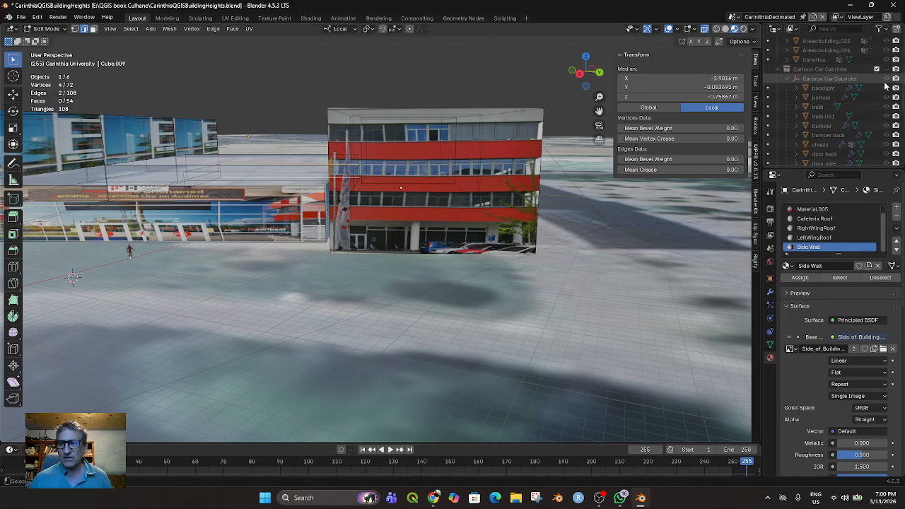
scroll(887, 95, down, 5)
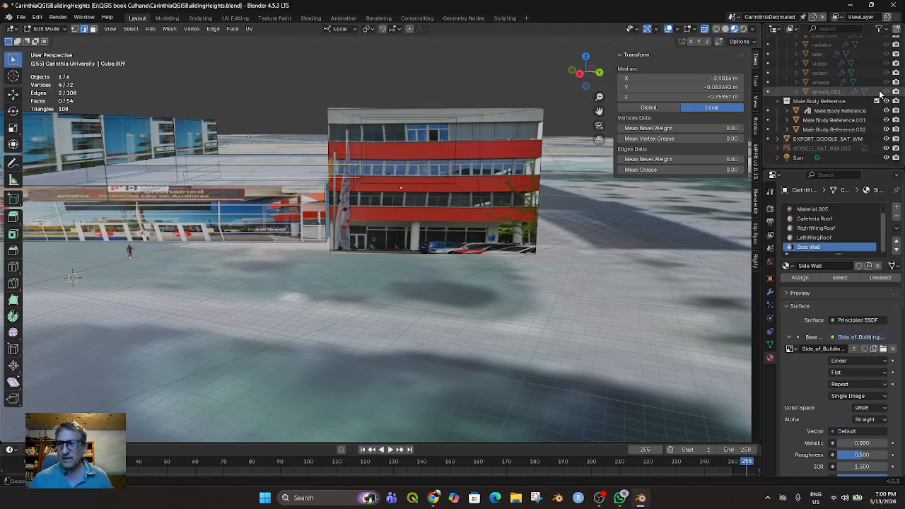
click(885, 101)
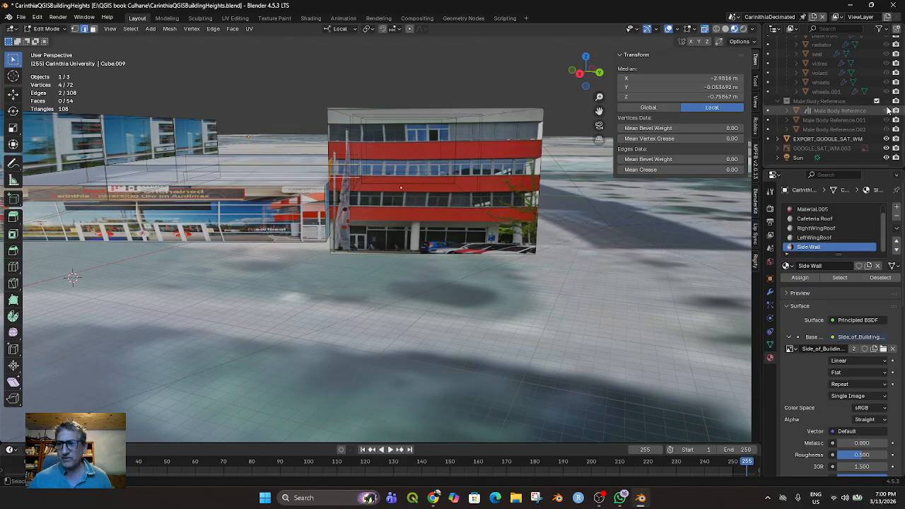
click(886, 139)
middle_drag(495, 275, 491, 252)
click(422, 216)
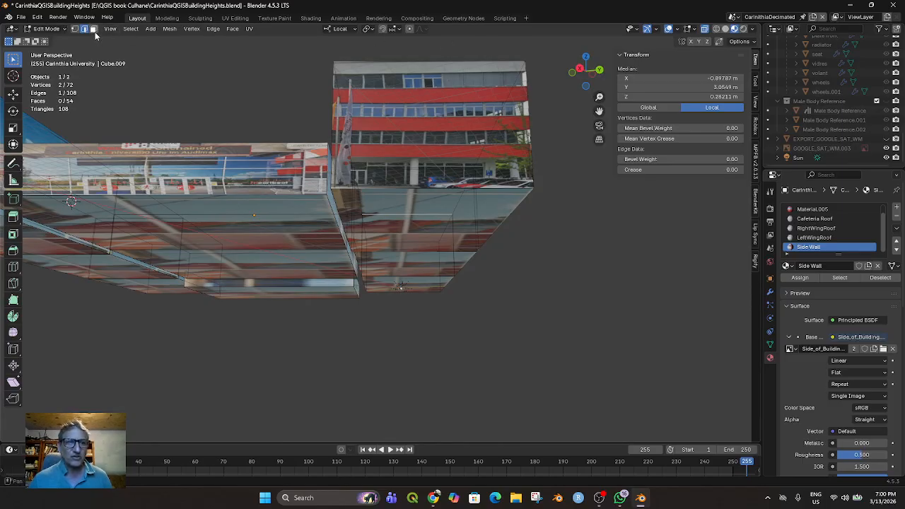
click(380, 165)
click(426, 211)
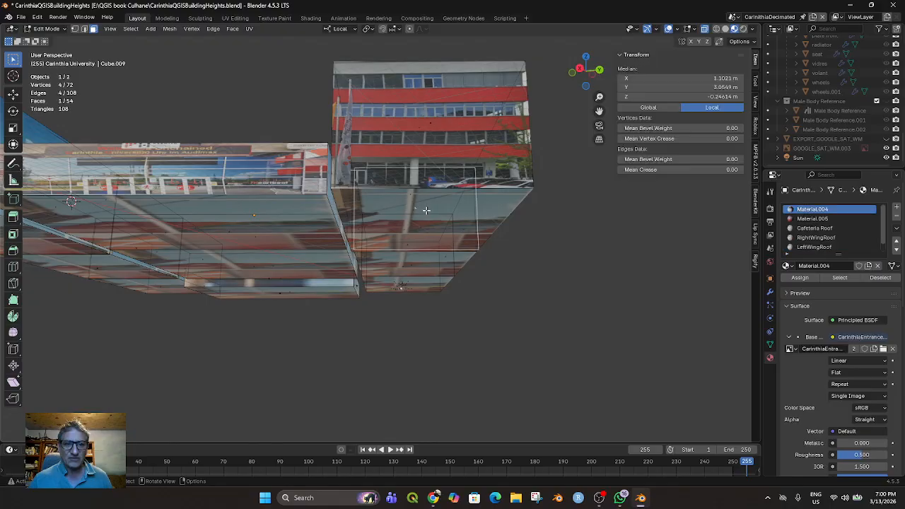
middle_drag(470, 225, 439, 170)
click(415, 180)
key(alt+a)
Switch to edge selection and try to select the edges bounding the underside of the block with red facade bands
middle_drag(479, 214, 397, 249)
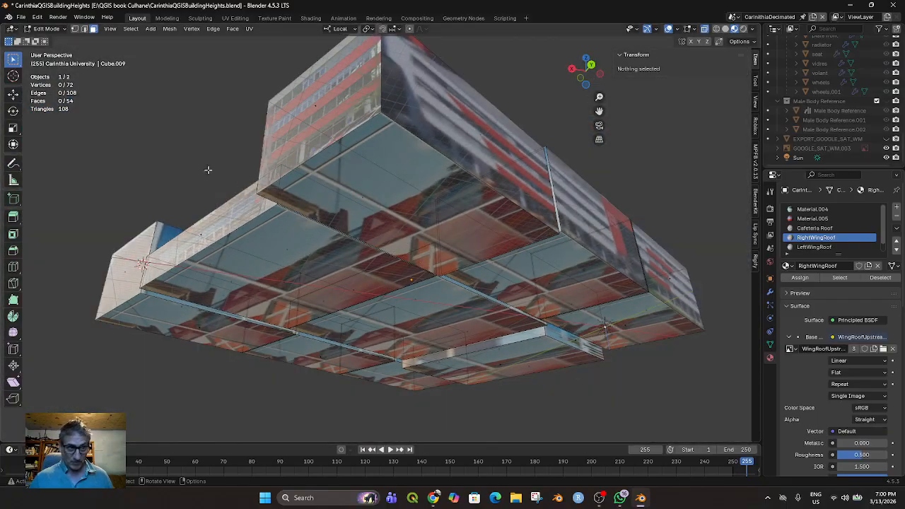
click(83, 29)
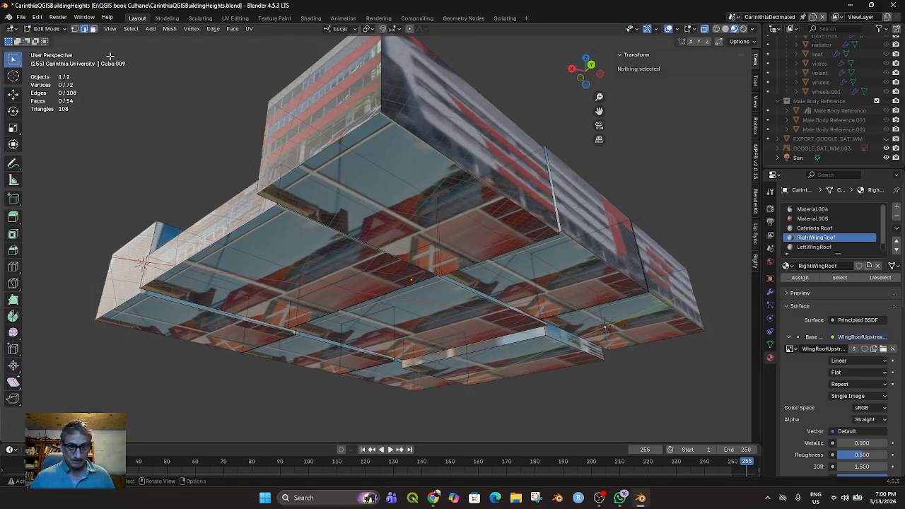
click(448, 157)
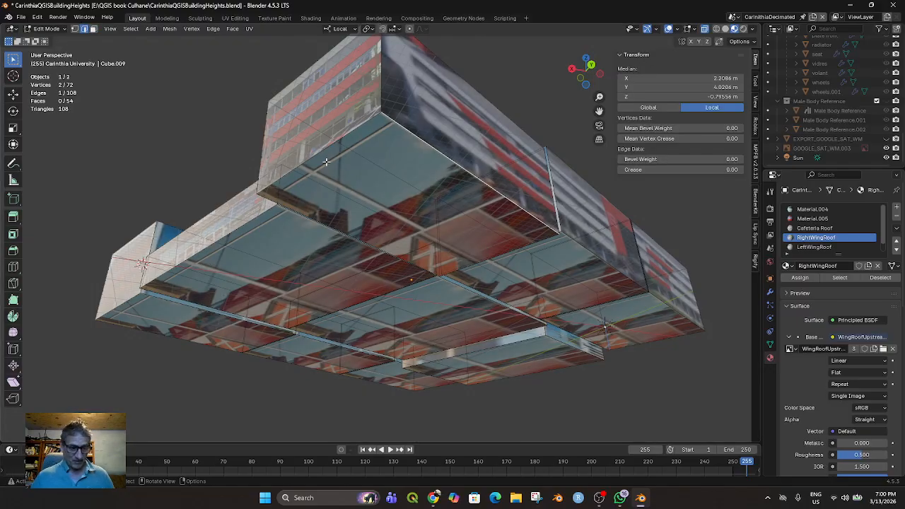
shift+click(332, 144)
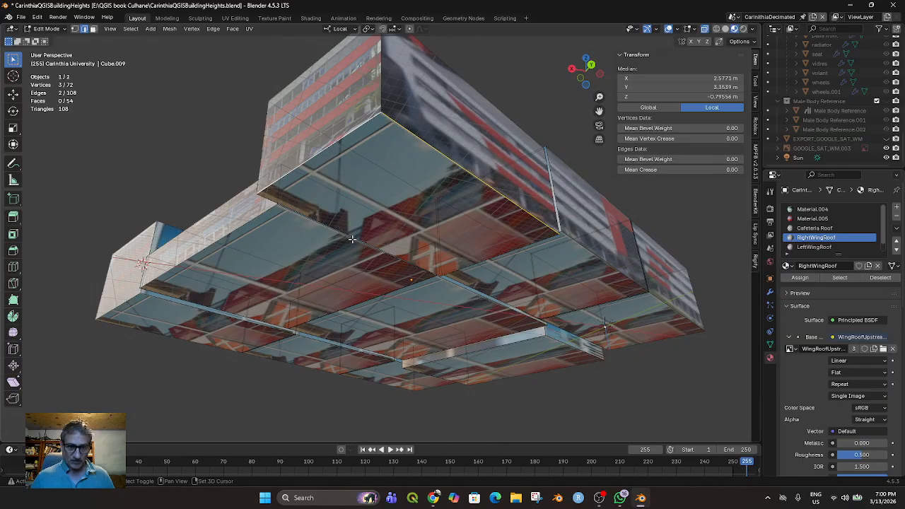
shift+click(352, 239)
shift+click(484, 258)
middle_drag(484, 259, 494, 259)
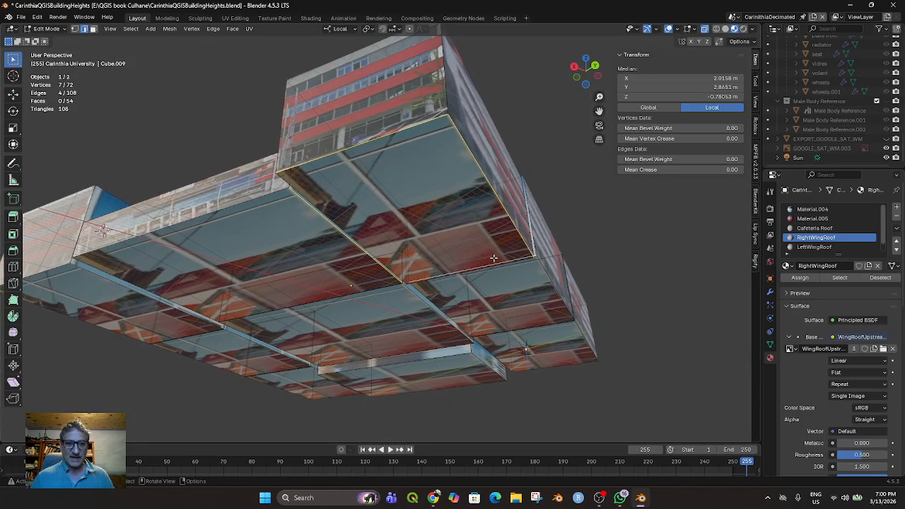
key(ctrl+e)
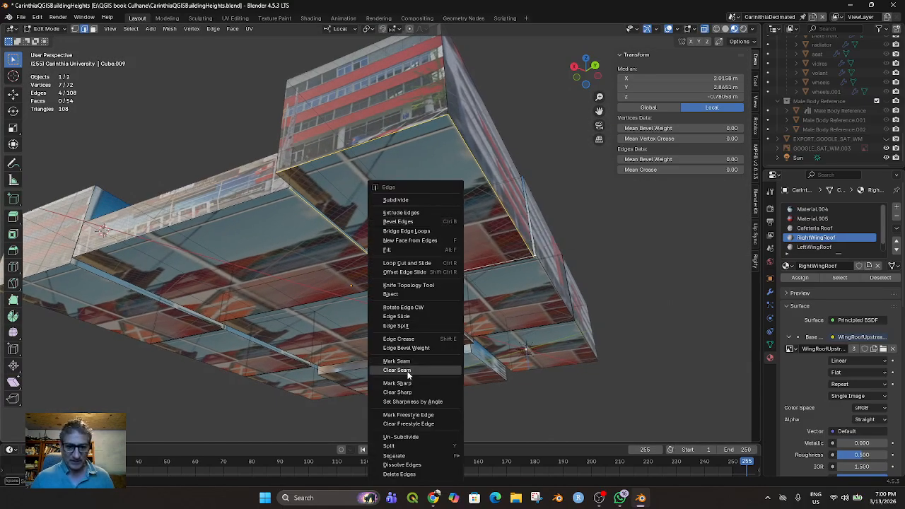
click(405, 251)
middle_drag(405, 252, 336, 122)
Select the four edges bounding the red-banded block's underside and raise them about 4.42 m along local Z
click(344, 138)
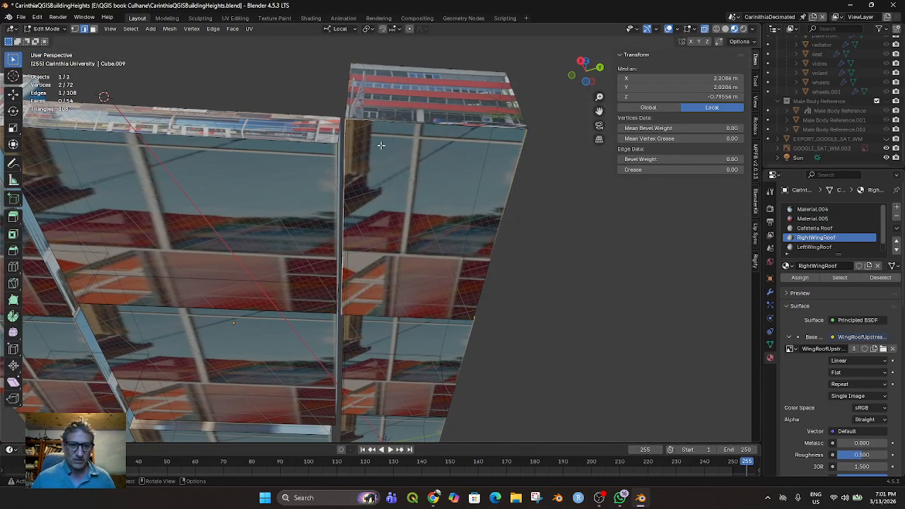
shift+click(395, 316)
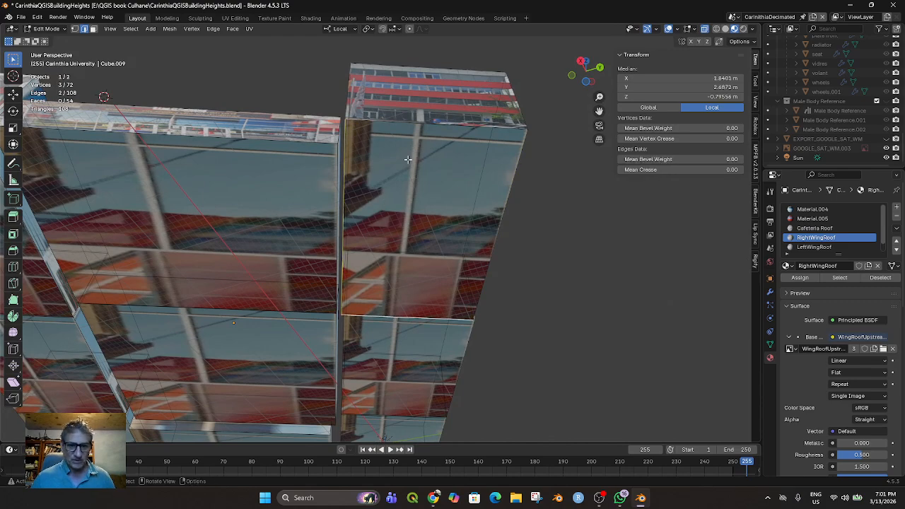
shift+click(406, 124)
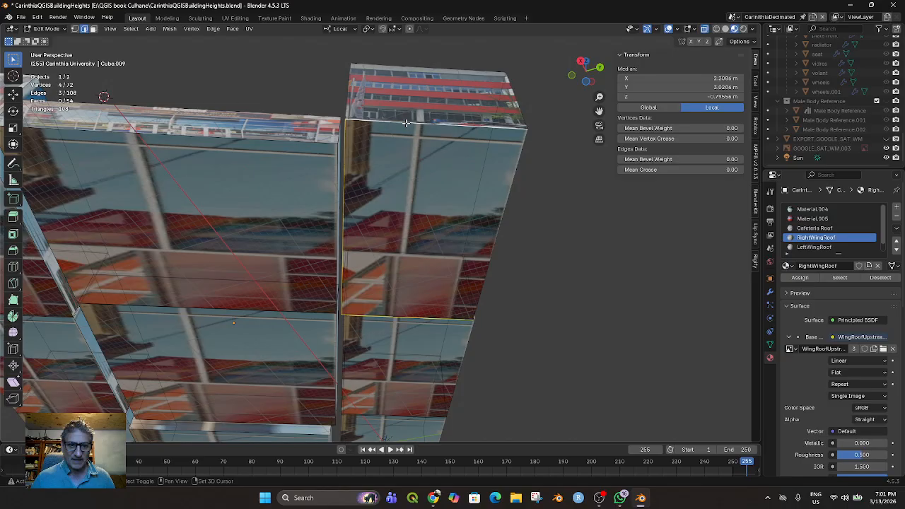
shift+click(497, 235)
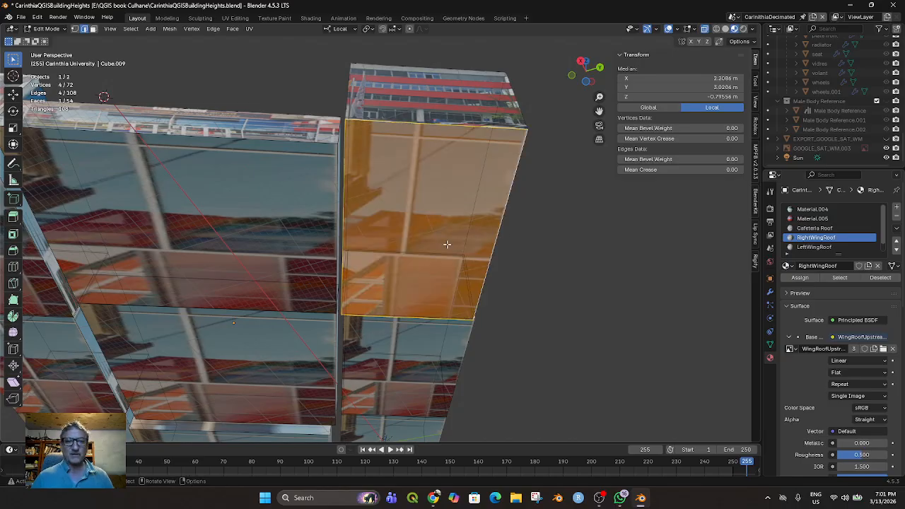
middle_drag(416, 236, 419, 291)
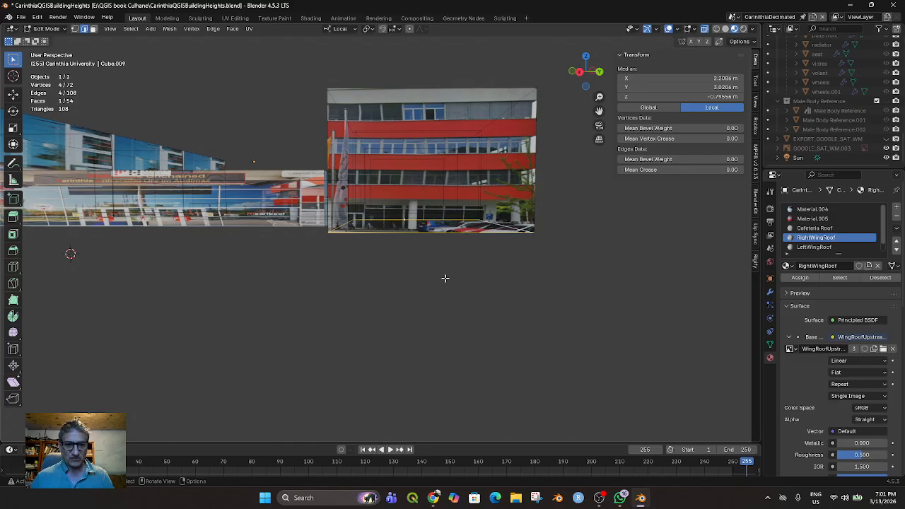
key(g)
key(z)
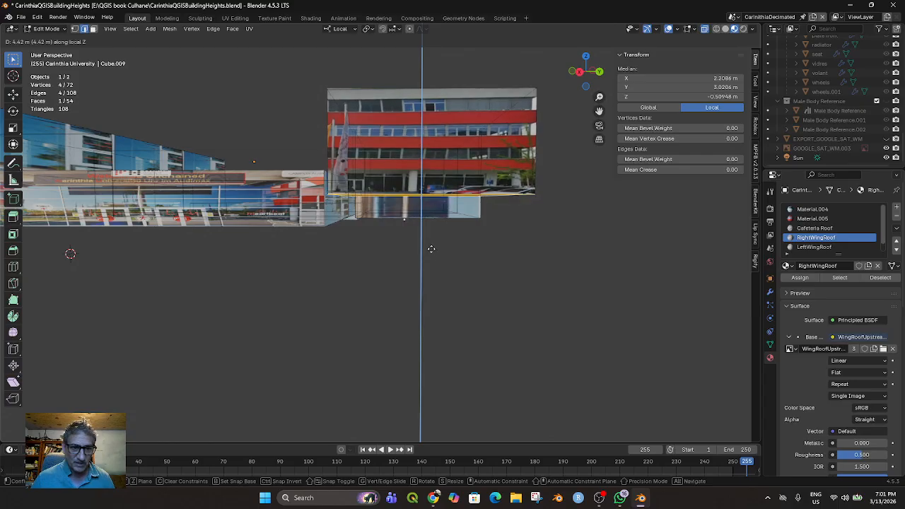
click(431, 249)
Drop the underside selection and save the changes to CarinthiaQGISBuildingHeights.blend
click(420, 181)
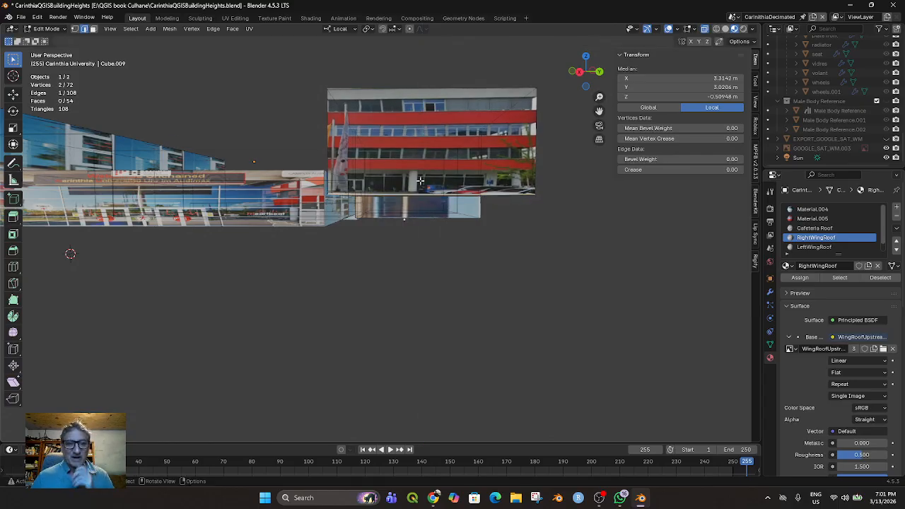
click(425, 172)
click(458, 184)
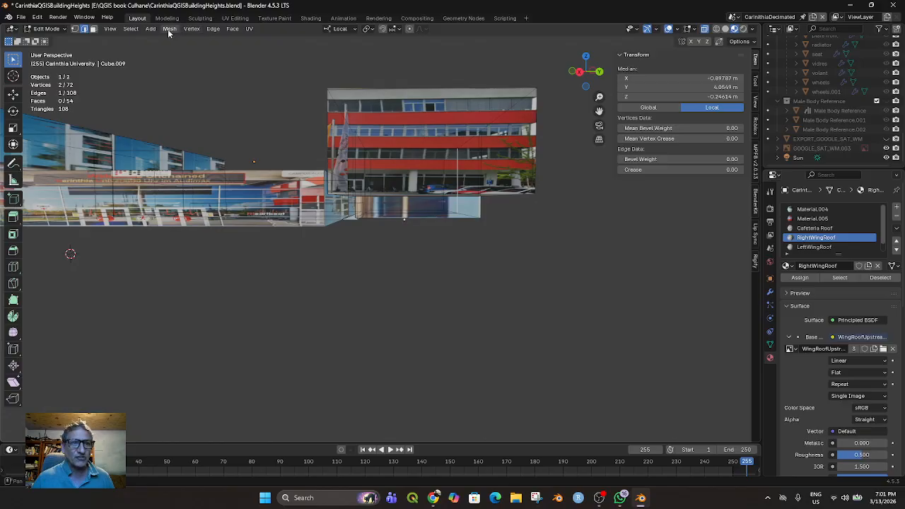
click(21, 17)
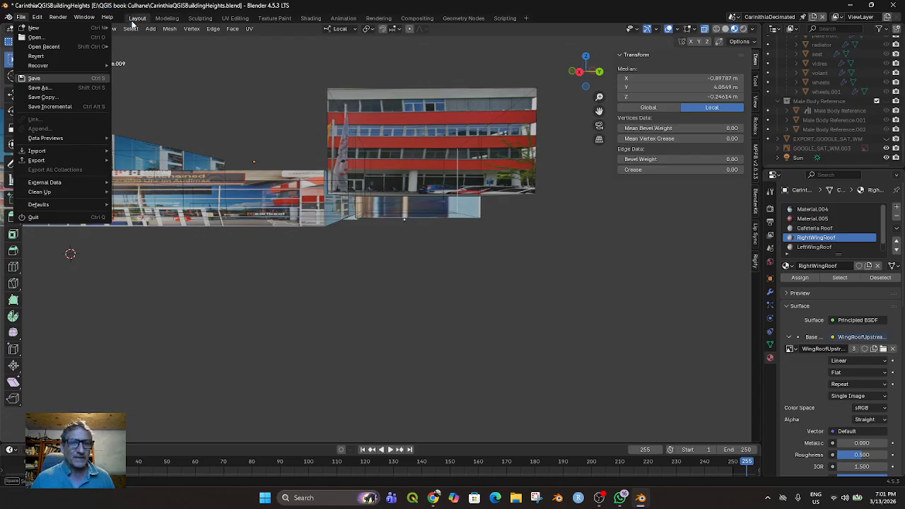
key(Return)
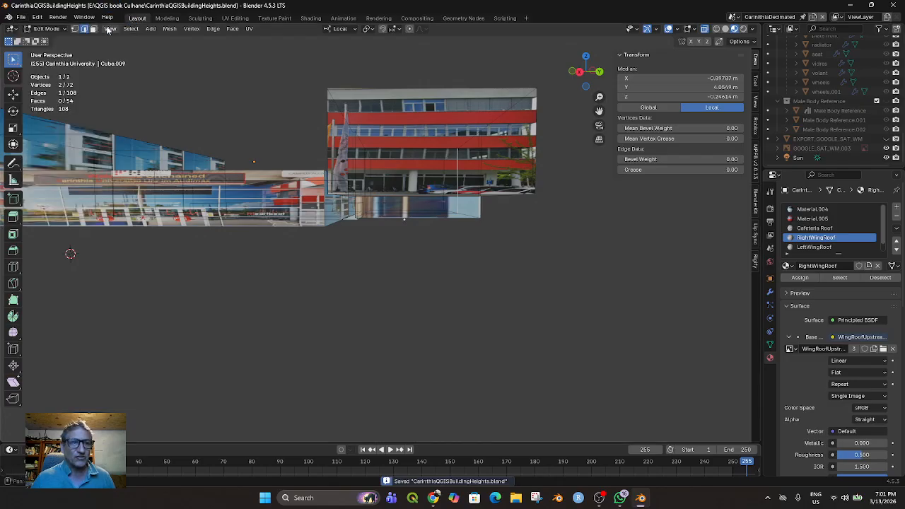
Add a cylinder to the building mesh, move it beneath the red-banded block and scale it uniformly to about half size
click(154, 32)
click(155, 32)
click(170, 31)
click(153, 32)
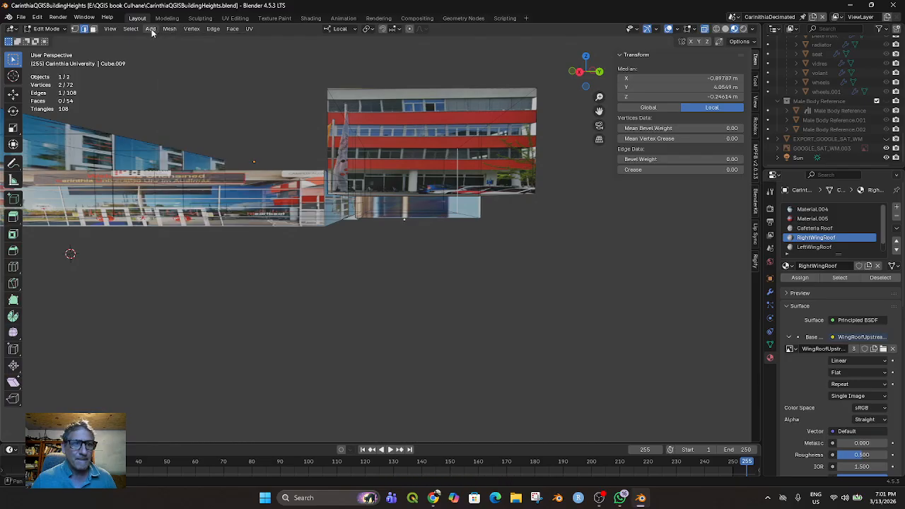
click(151, 31)
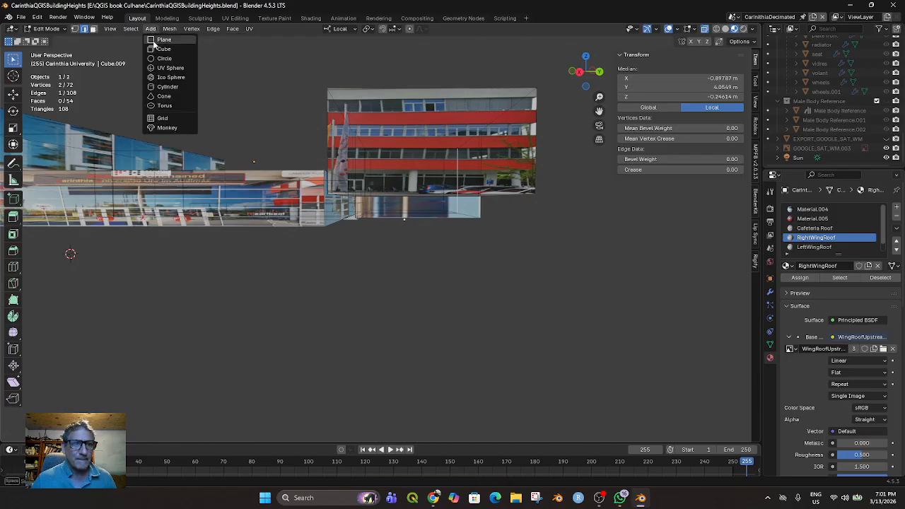
click(167, 87)
key(g)
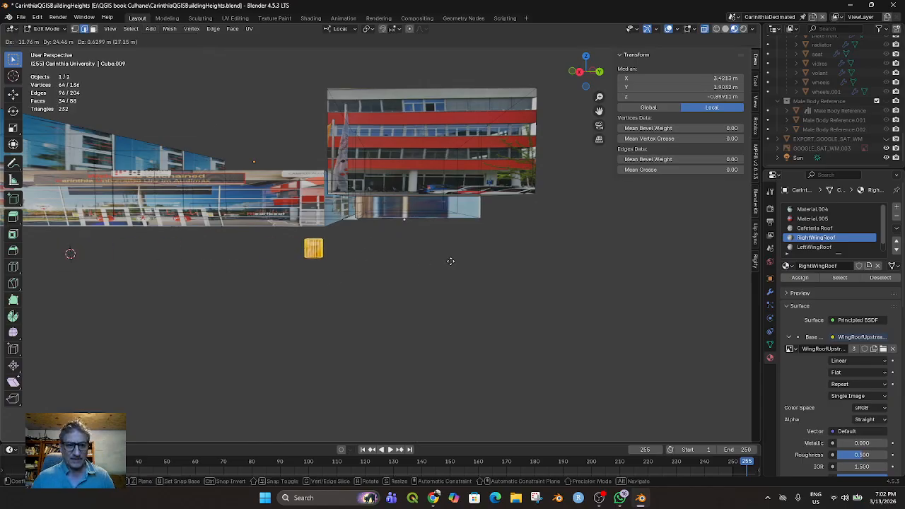
key(s)
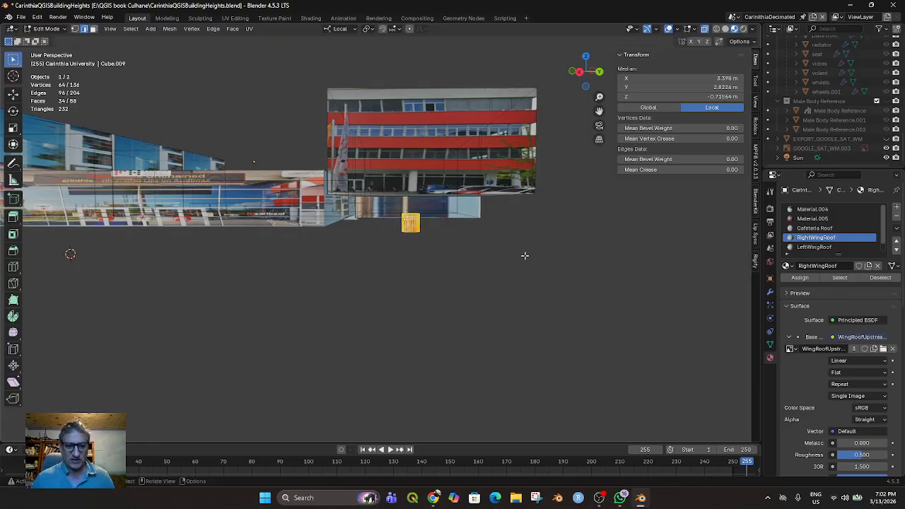
click(456, 240)
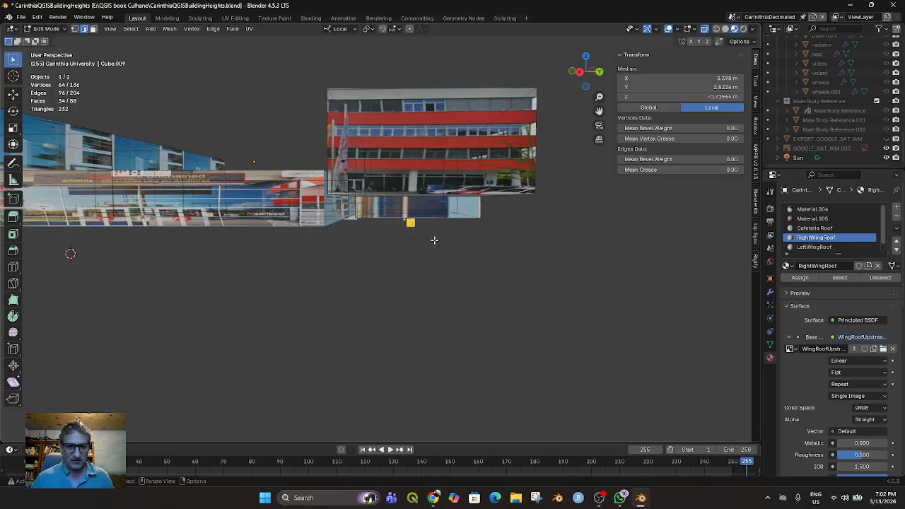
Stretch the cylinder along Z into a slim column and move it up to about Z -0.63 m, just under the raised block
key(s)
key(z)
click(430, 339)
key(g)
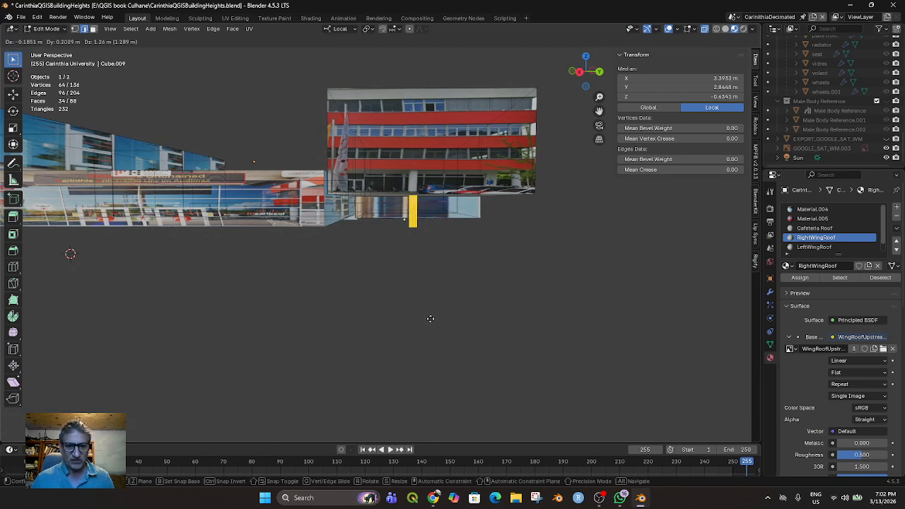
click(430, 319)
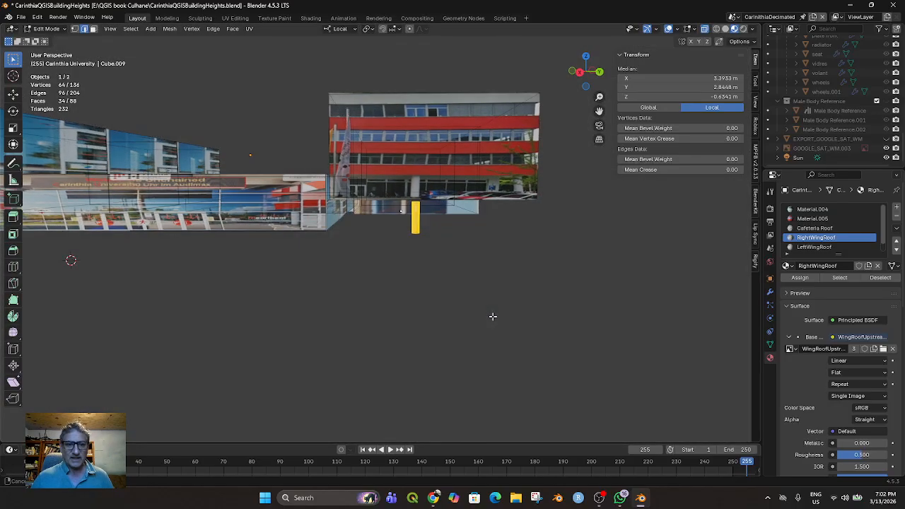
In the right orthographic view, lengthen the column slightly along Z and lower it to about Z -0.64 m
key(KP_1)
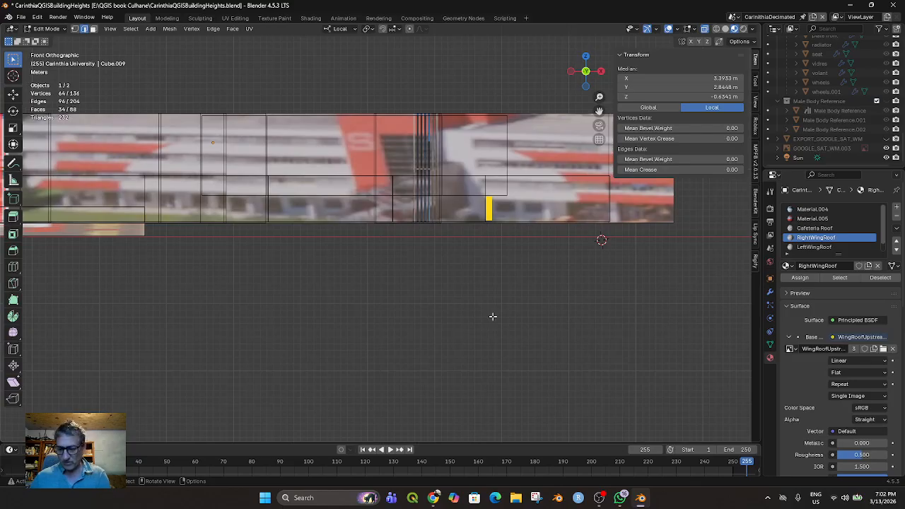
key(KP_3)
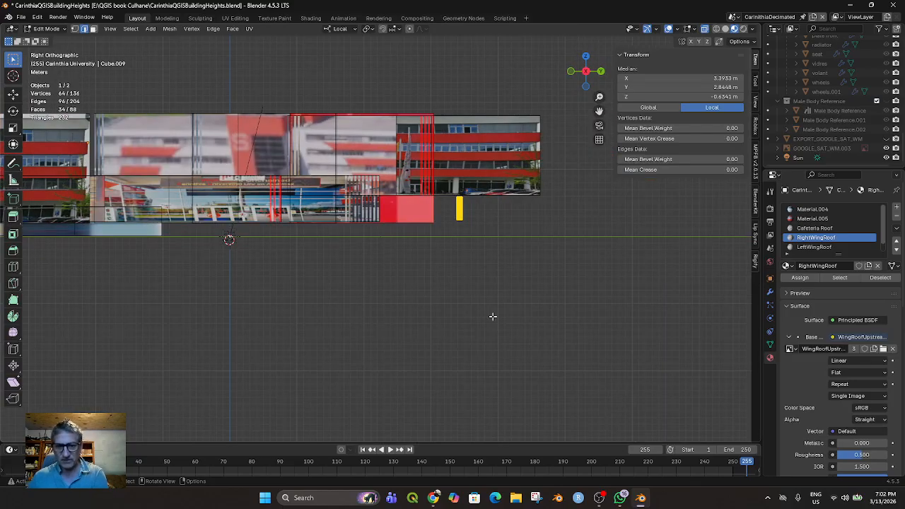
key(s)
key(z)
click(462, 246)
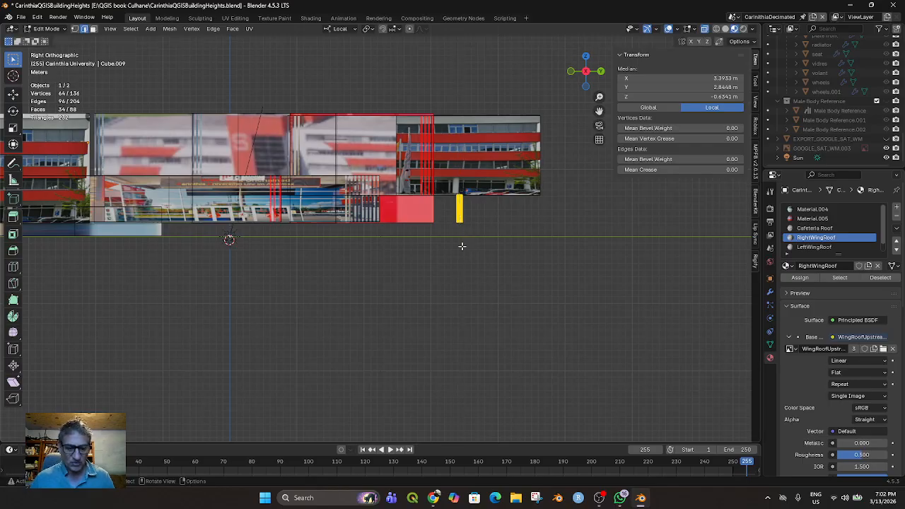
key(g)
key(z)
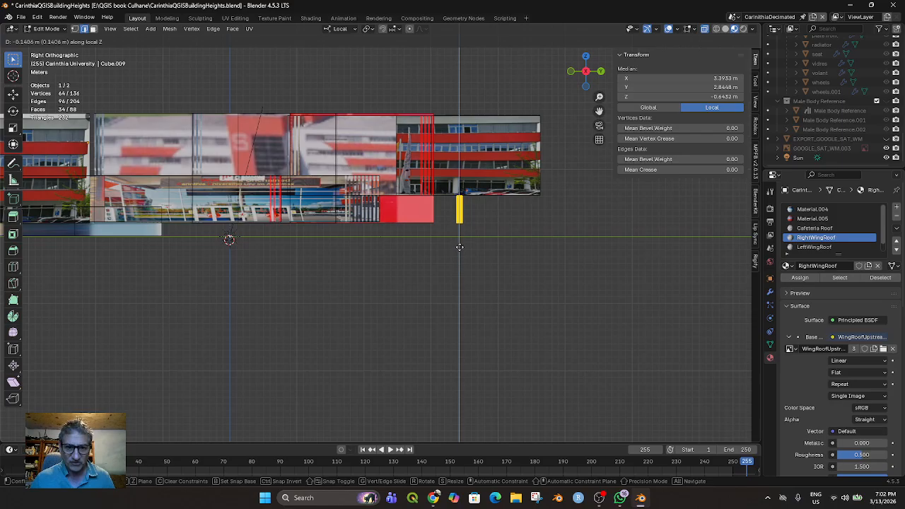
click(459, 246)
Check the column from the front and right views and move it about -1.7 m along local X
middle_drag(465, 274, 430, 285)
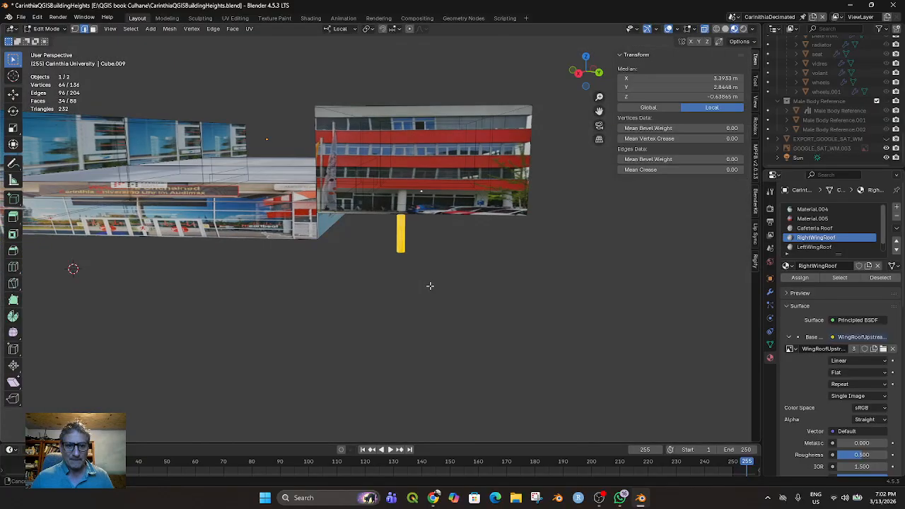
key(KP_1)
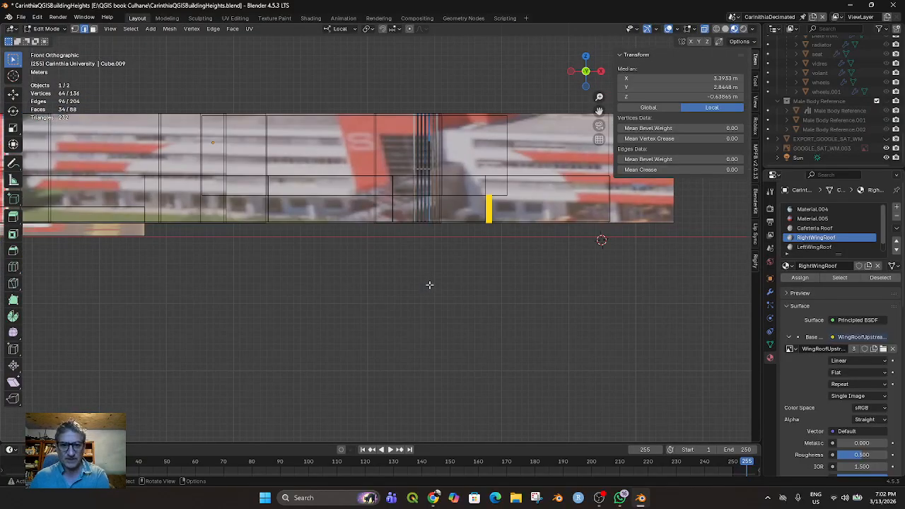
key(KP_3)
key(KP_0)
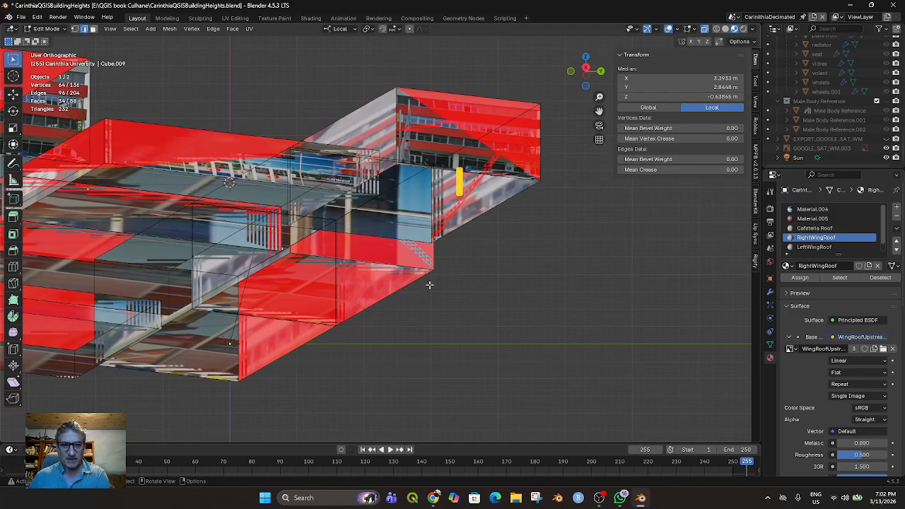
key(KP_3)
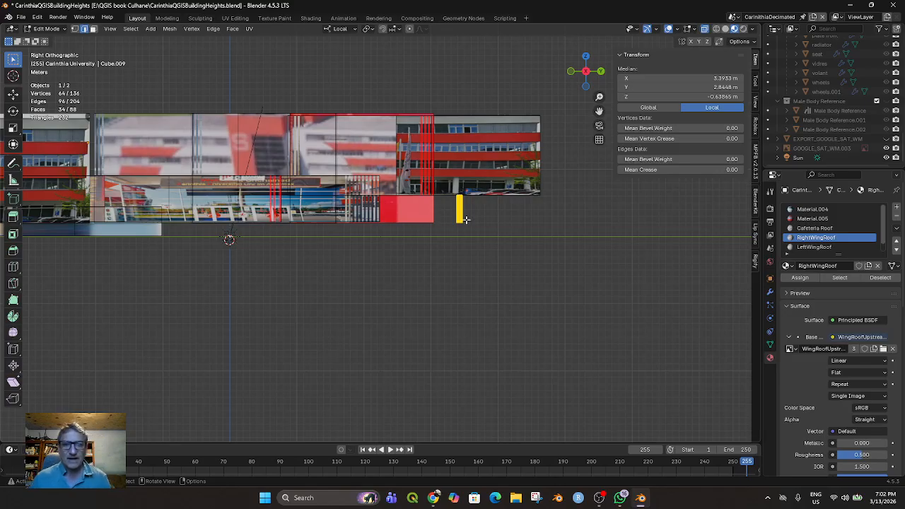
key(g)
key(x)
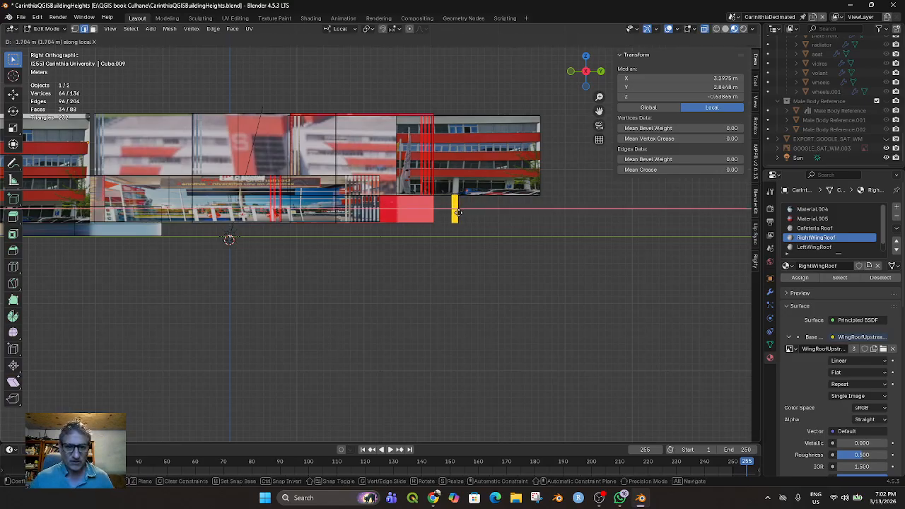
click(458, 212)
Duplicate the column and move the copy about 10.9 m along Y to the outer end of the raised block
key(shift+d)
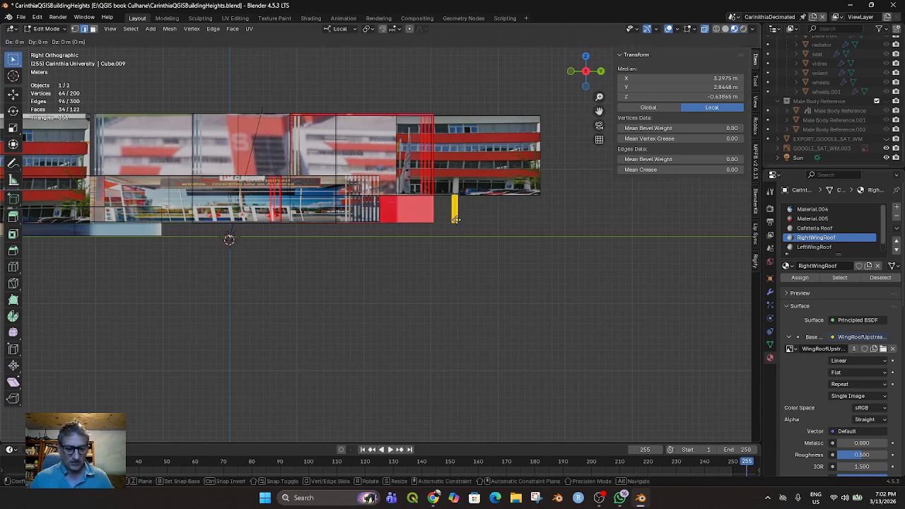
key(g)
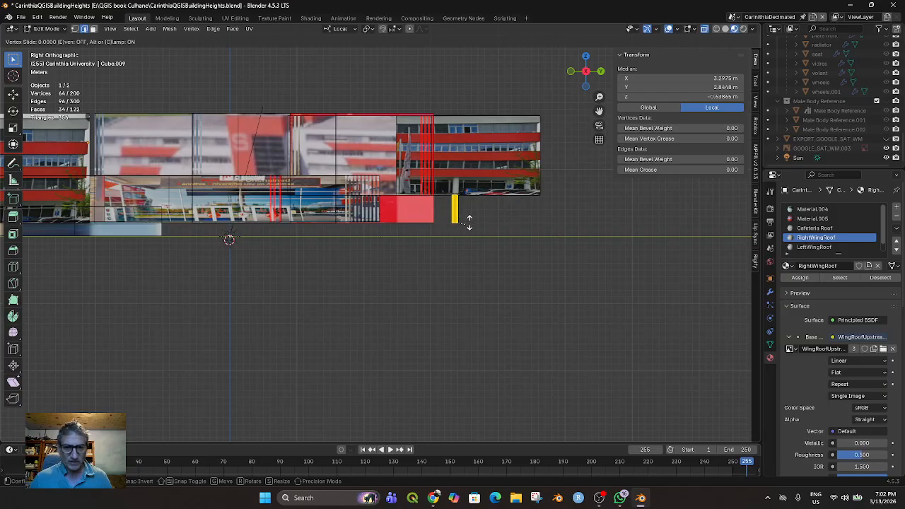
click(467, 222)
key(g)
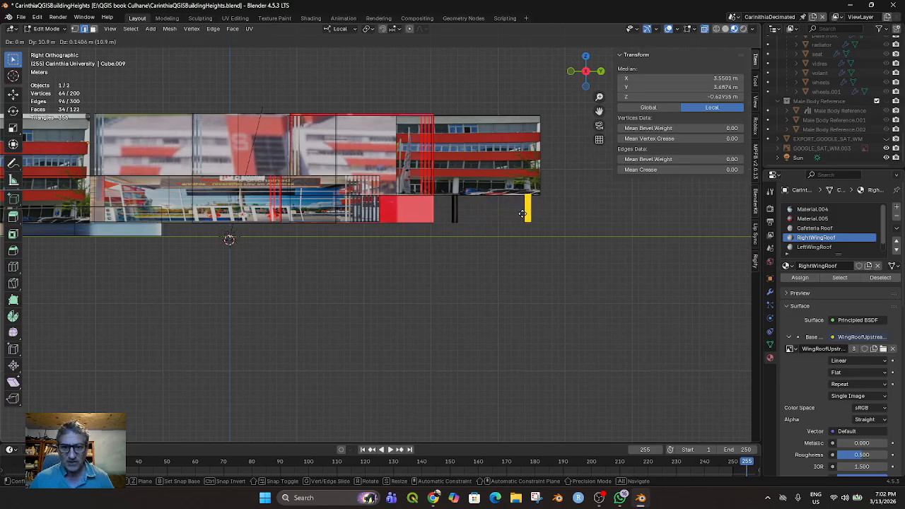
click(523, 213)
Duplicate the outer column and move the copy about -19.26 m along Y to the inner end of the raised block
click(454, 216)
drag(538, 235, 517, 191)
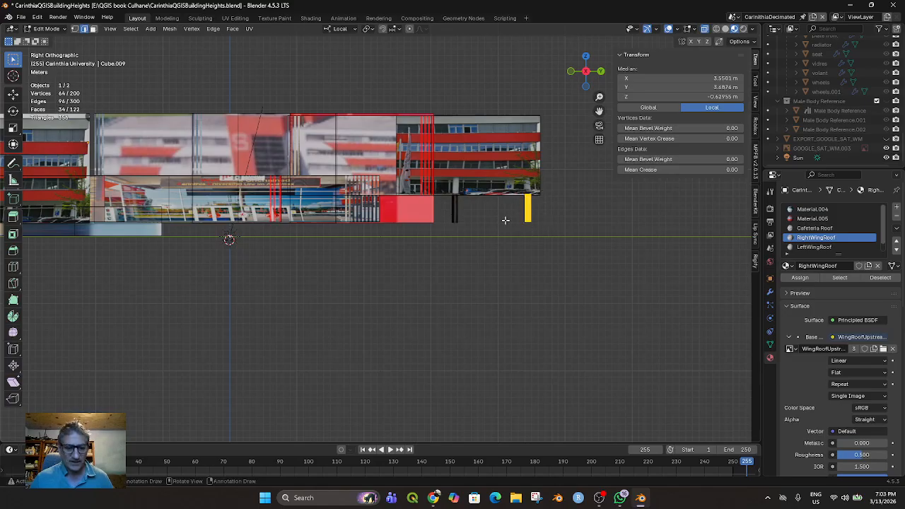
key(shift+d)
key(g)
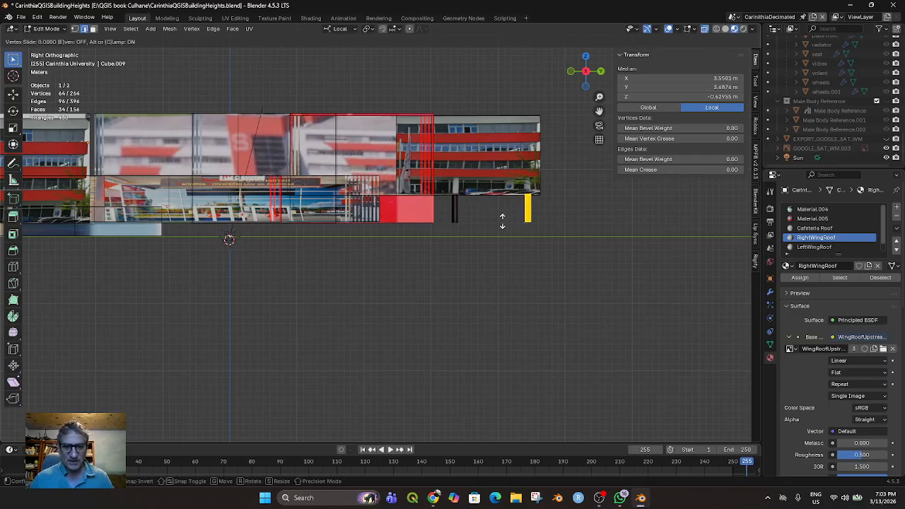
key(g)
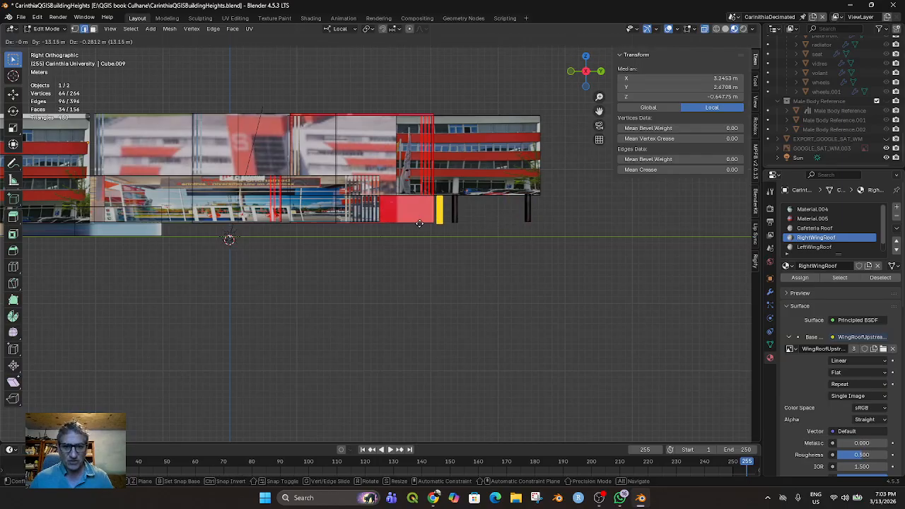
click(379, 222)
Split the 3D viewport into two side-by-side views, one in left orthographic and one in right orthographic
middle_drag(448, 243, 430, 265)
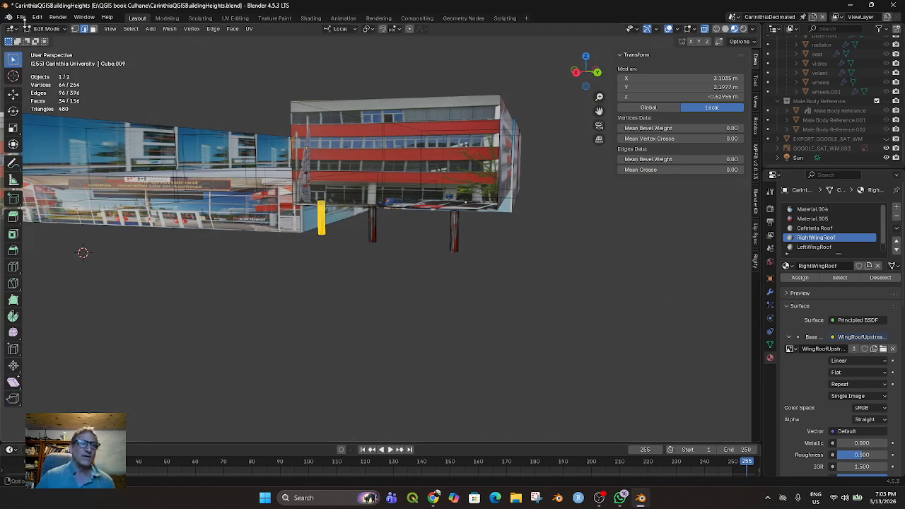
drag(3, 26, 322, 128)
middle_drag(222, 261, 159, 258)
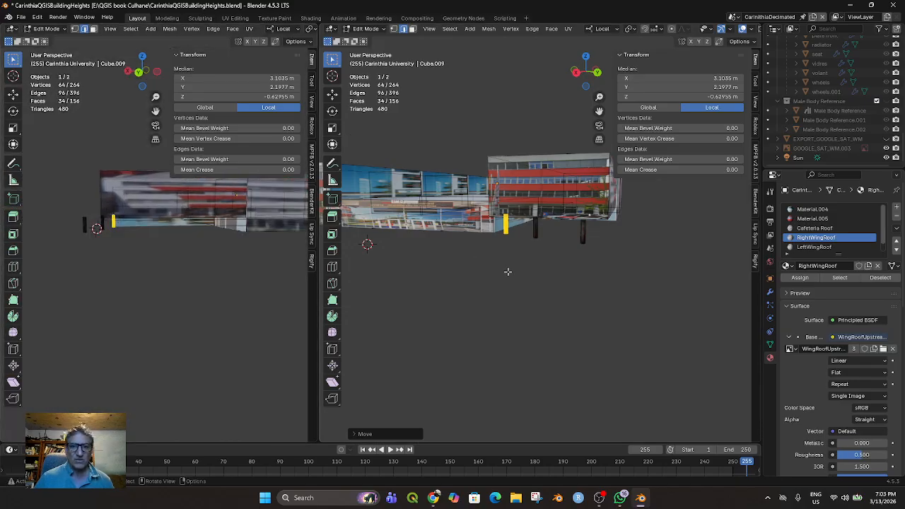
key(KP_3)
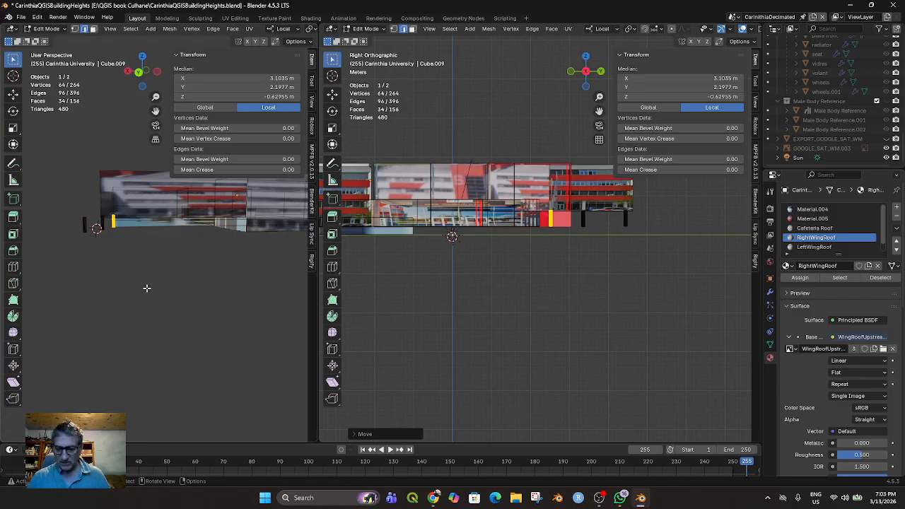
key(ctrl+KP_3)
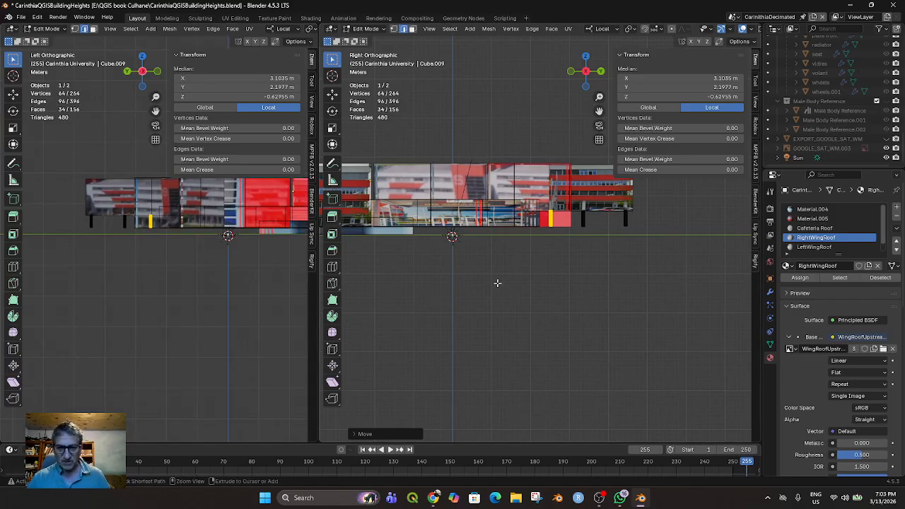
Examine how the three columns line up with the block from the left, right and back views and while rotating around the building
key(ctrl+KP_3)
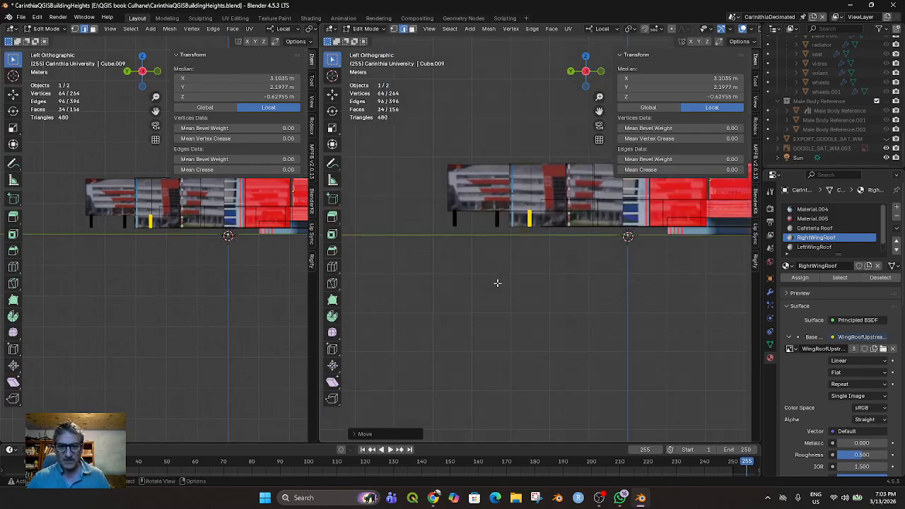
key(KP_3)
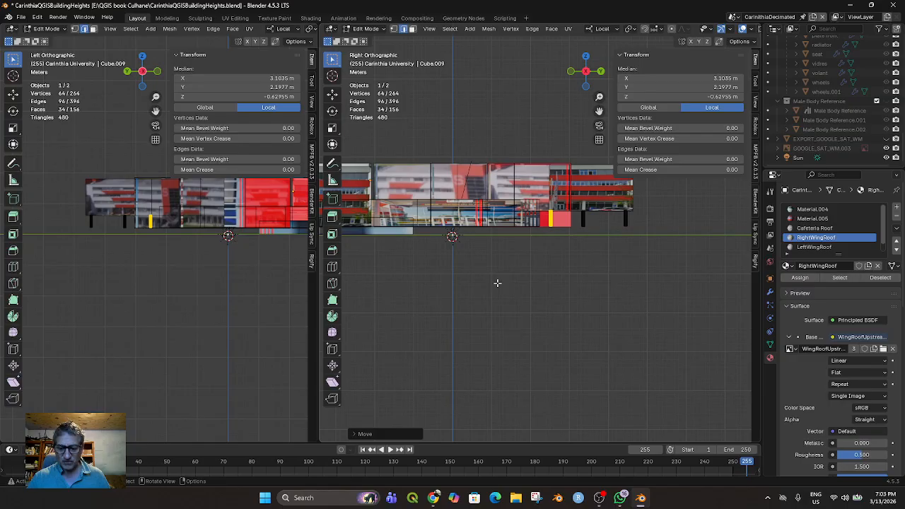
key(ctrl+KP_1)
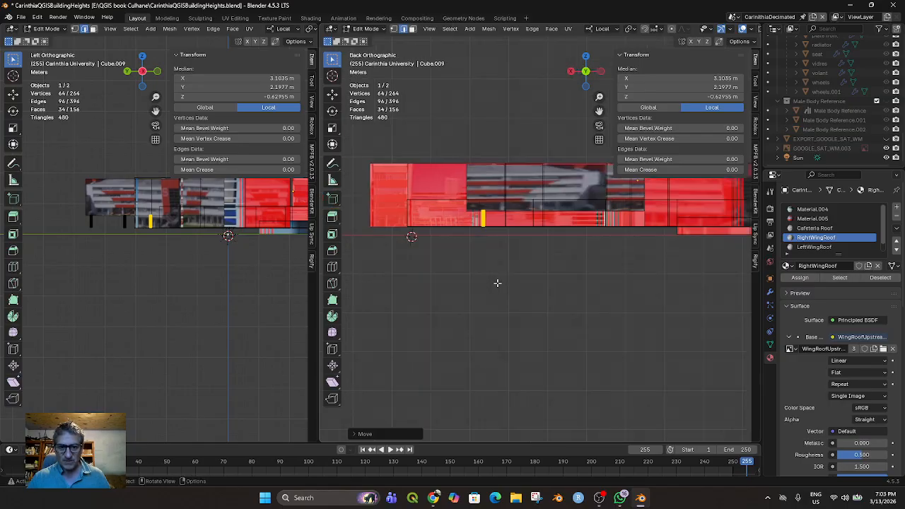
key(KP_3)
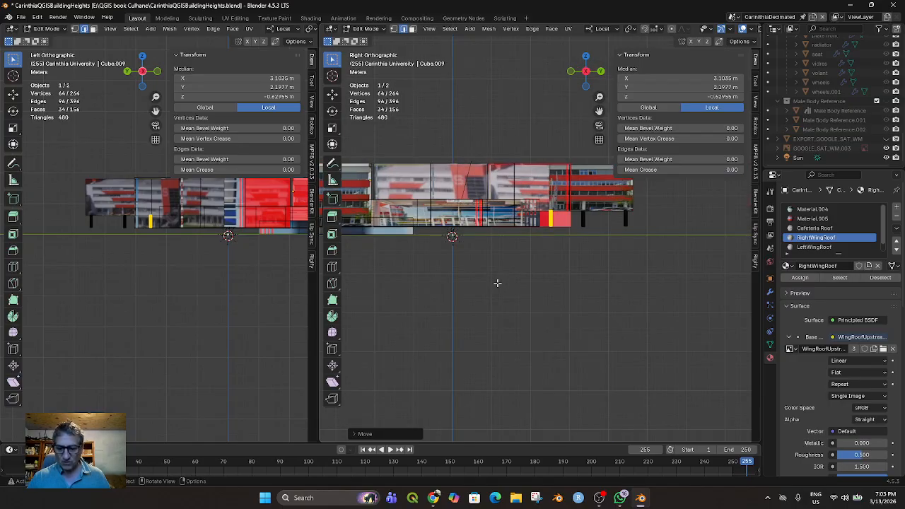
key(Right)
key(KP_6)
key(KP_6)
key(KP_6)
key(KP_6)
key(KP_6)
key(KP_6)
key(KP_6)
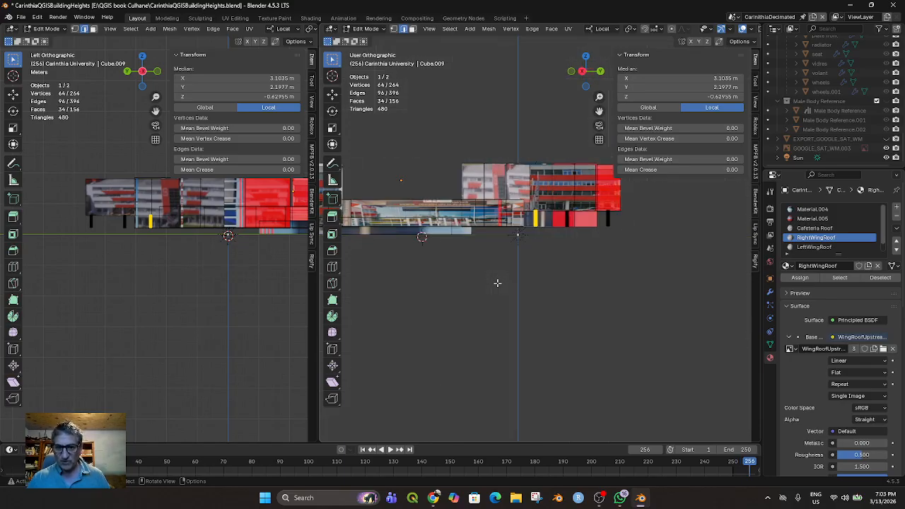
key(KP_6)
key(KP_6)
key(KP_6)
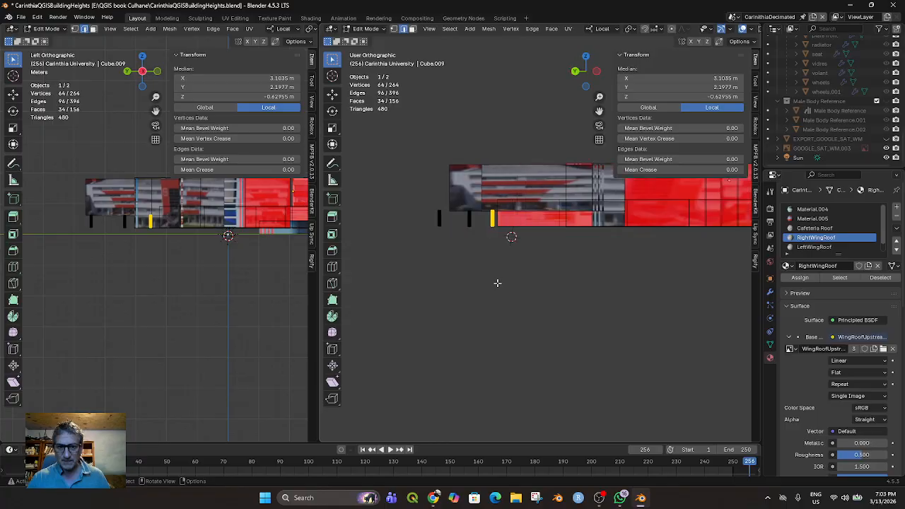
key(KP_6)
From the back of the building, select the outermost column, which stands clear of the block
key(KP_6)
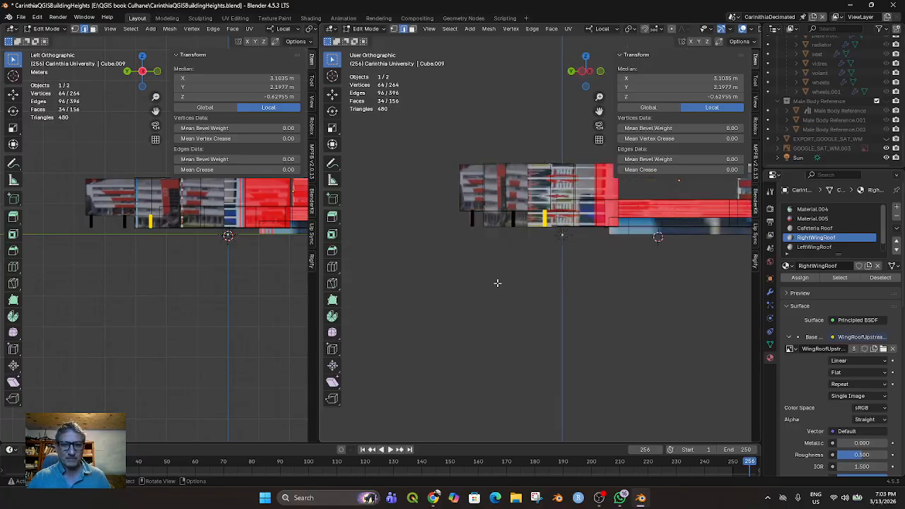
key(KP_6)
key(KP_6)
key(KP_6)
key(KP_6)
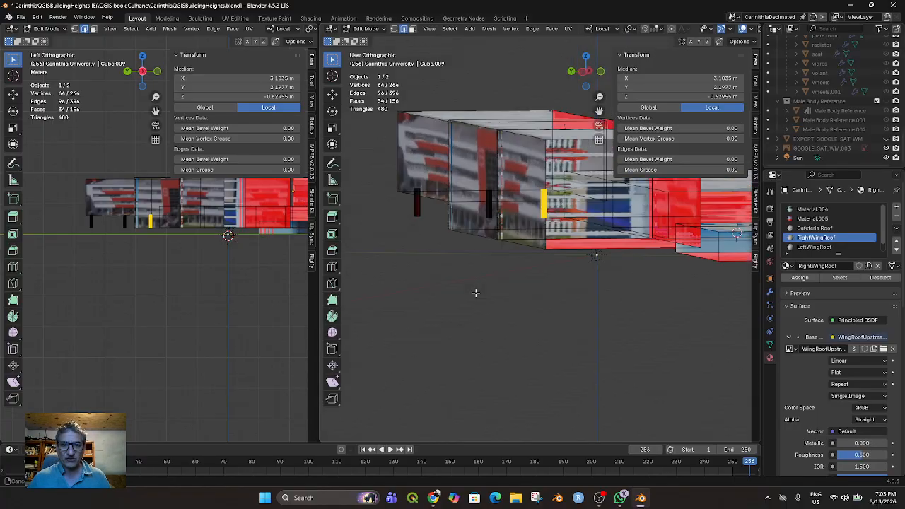
middle_drag(469, 293, 519, 290)
drag(371, 189, 399, 232)
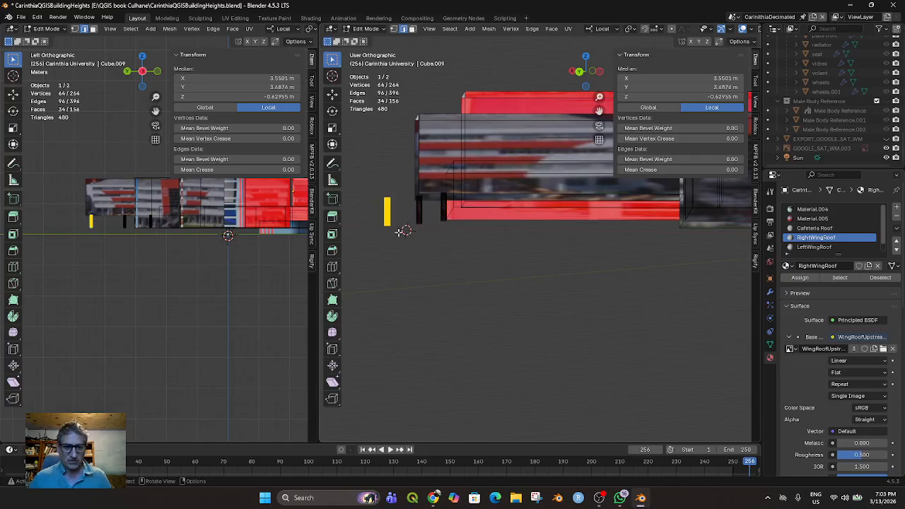
key(g)
key(y)
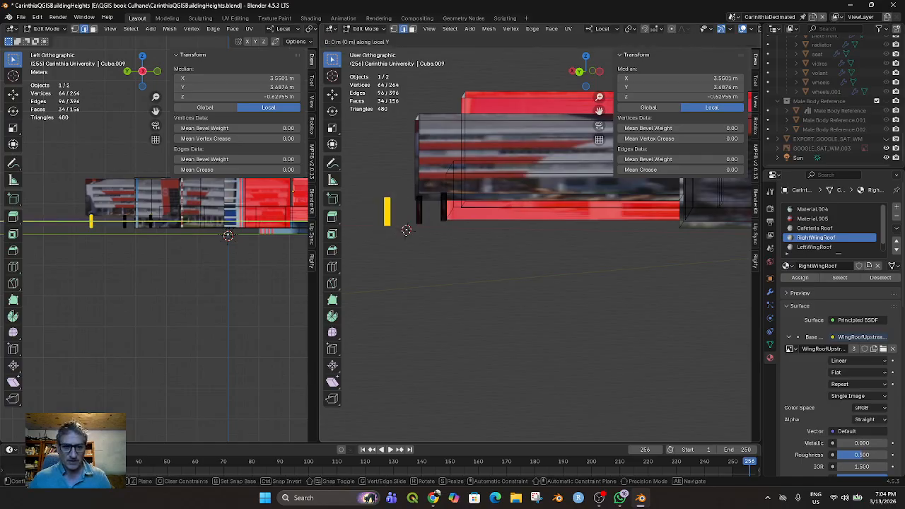
key(Escape)
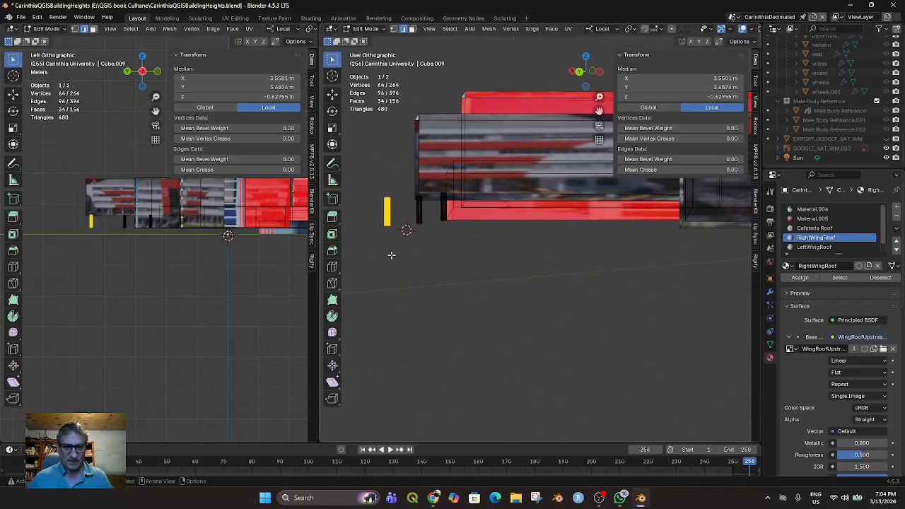
key(g)
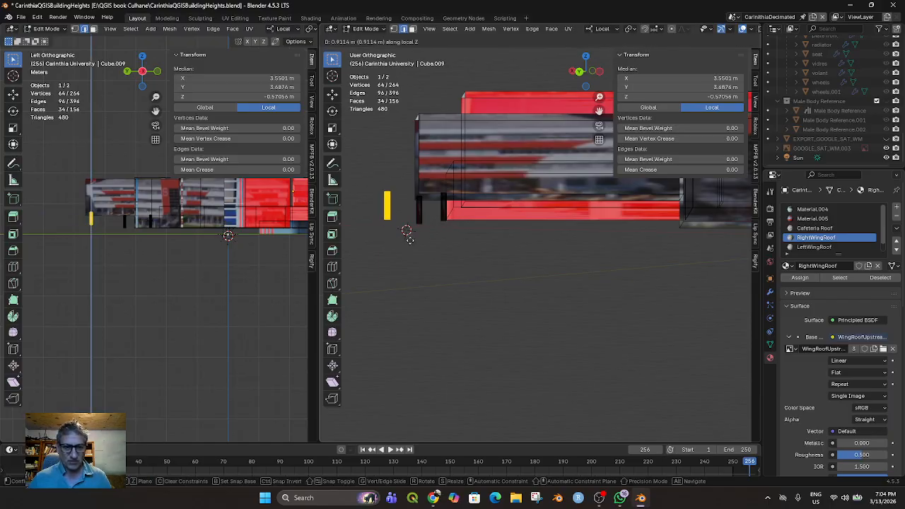
key(Escape)
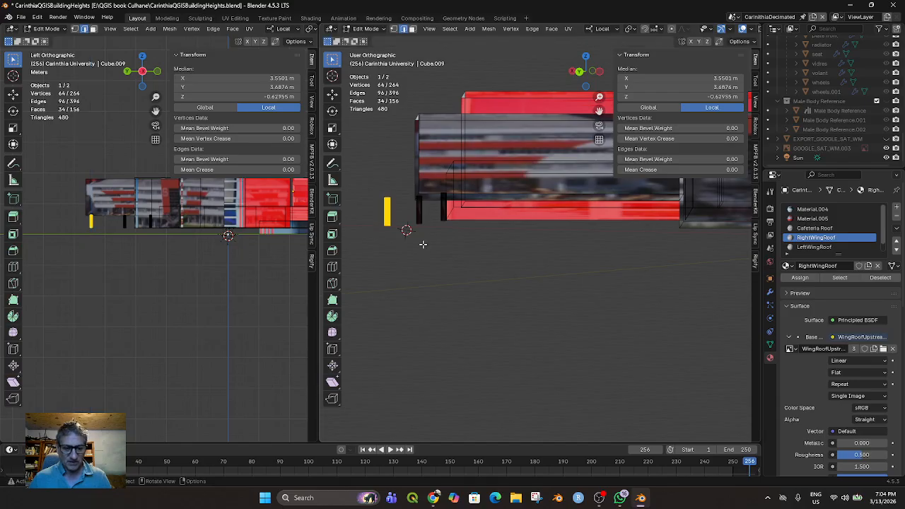
key(g)
key(y)
key(y)
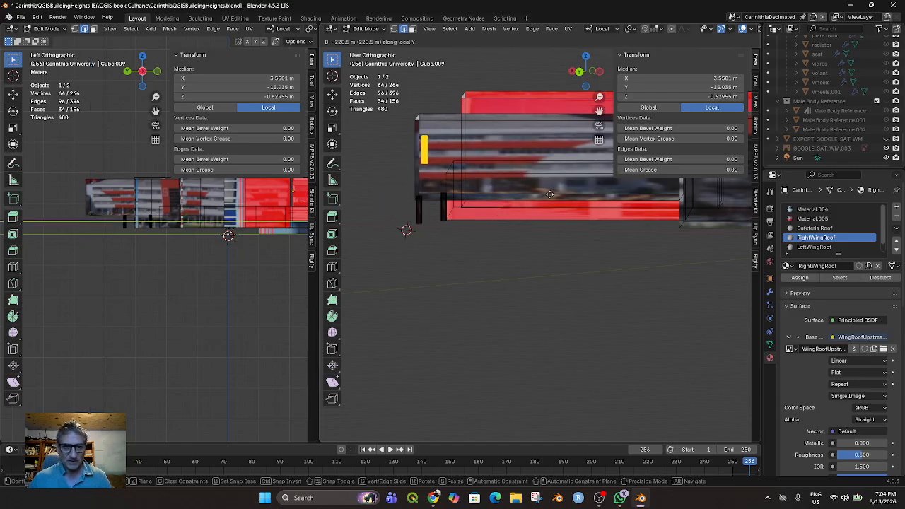
click(498, 248)
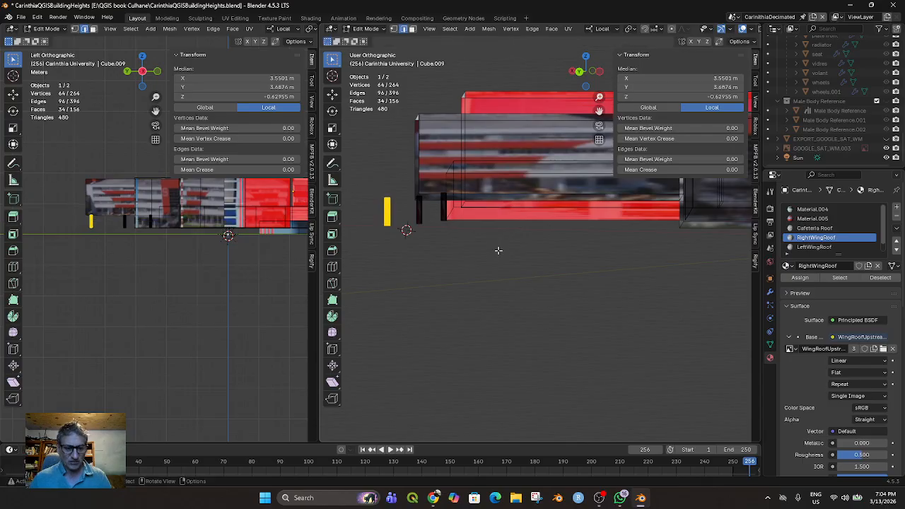
Move the outermost column along local X to about 3.30 m so it stands under the block
key(g)
key(x)
key(x)
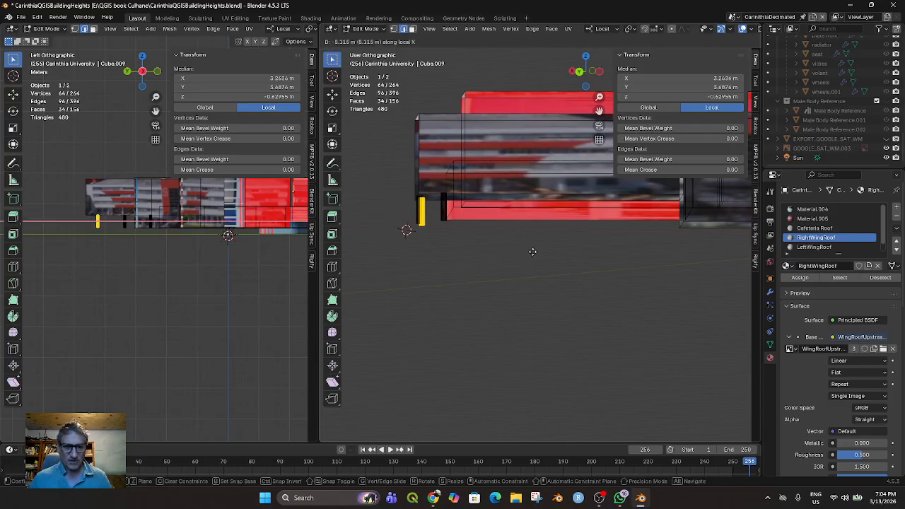
click(528, 252)
Select the innermost column and move it along local X to about 3.32 m, under the block's edge
middle_drag(505, 275, 574, 275)
key(b)
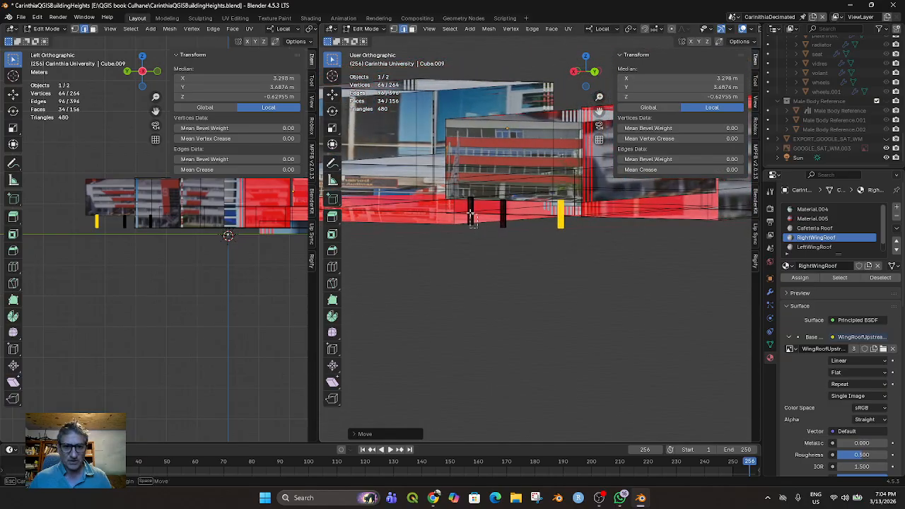
drag(466, 193, 466, 193)
middle_drag(491, 258, 538, 272)
key(g)
key(x)
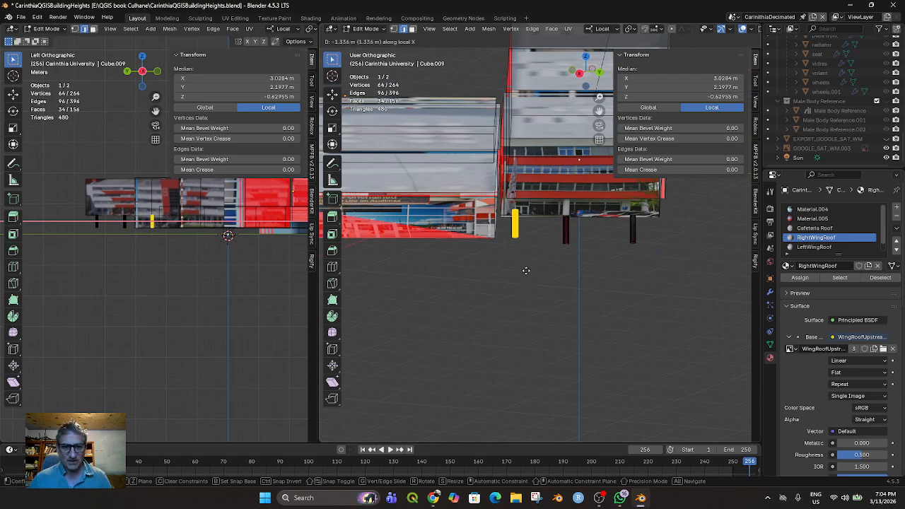
click(527, 277)
Shift the innermost column about -0.85 m along local Y, to Y 2.13 m
middle_drag(534, 286, 532, 278)
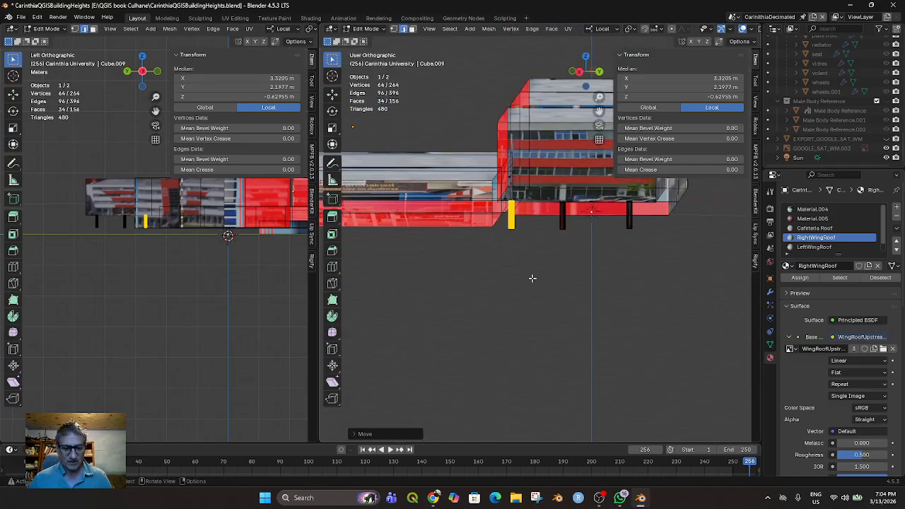
key(g)
key(y)
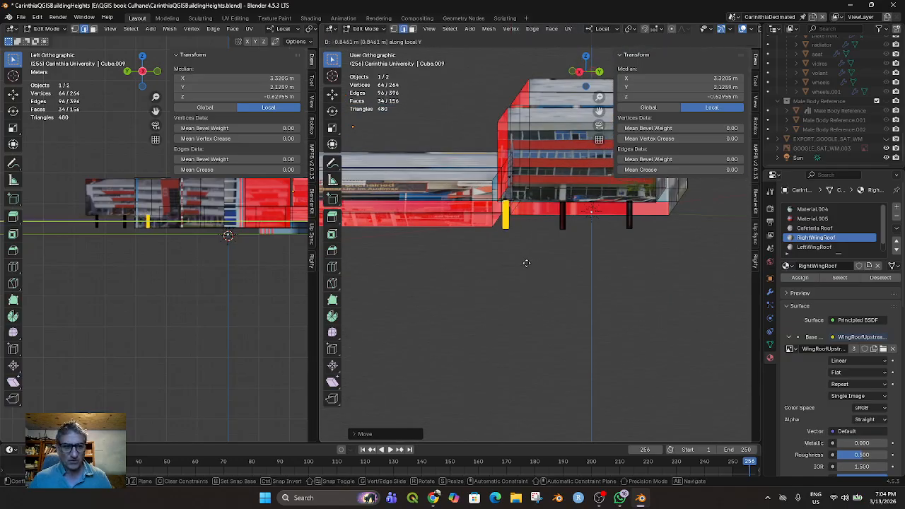
click(527, 263)
In the bottom orthographic view, move the innermost column to about X 3.28 m, Y 2.06 m, inside the block's corner
middle_drag(531, 278, 385, 250)
middle_drag(469, 294, 691, 223)
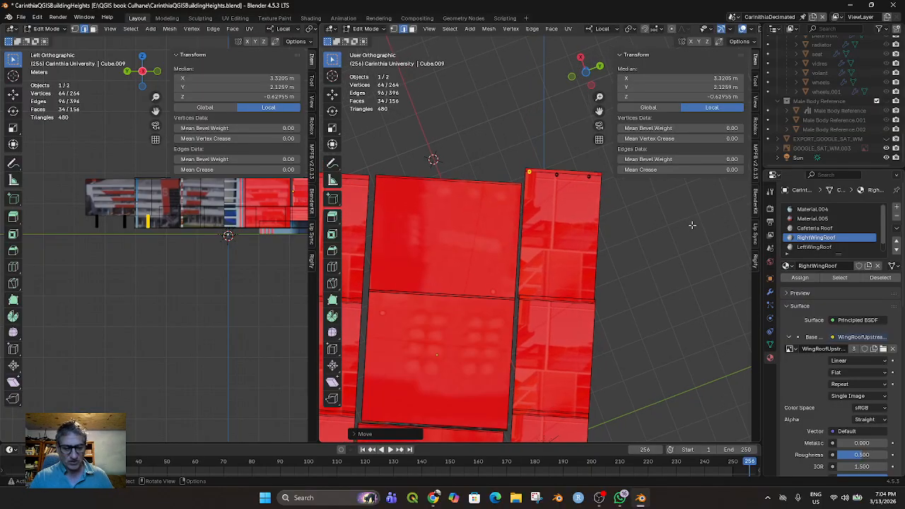
key(ctrl+KP_7)
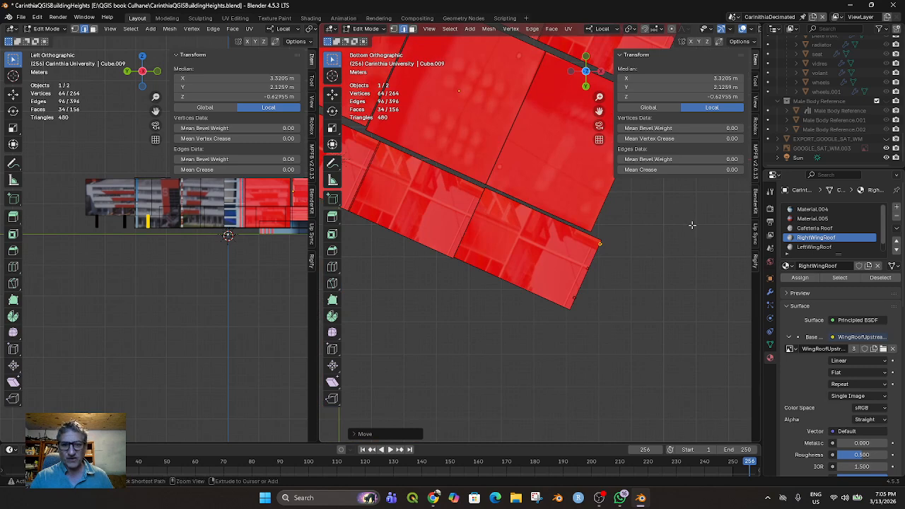
scroll(670, 285, up, 5)
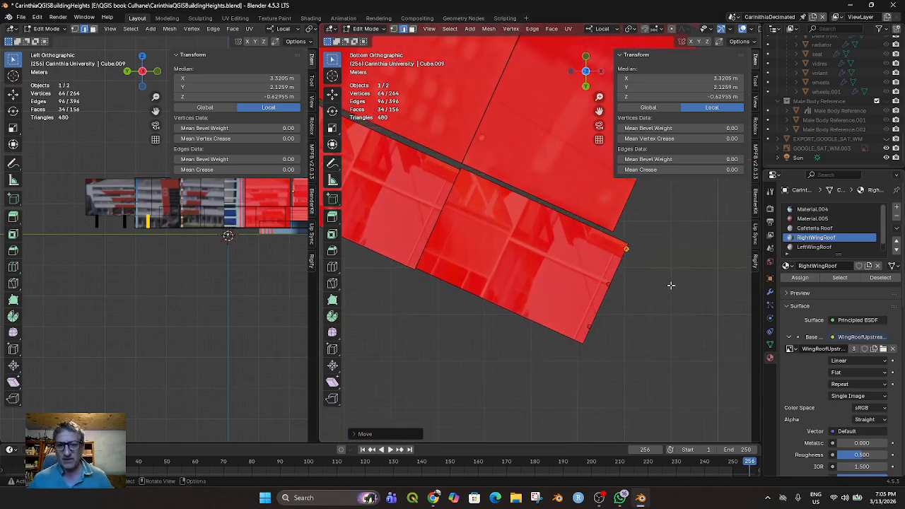
key(g)
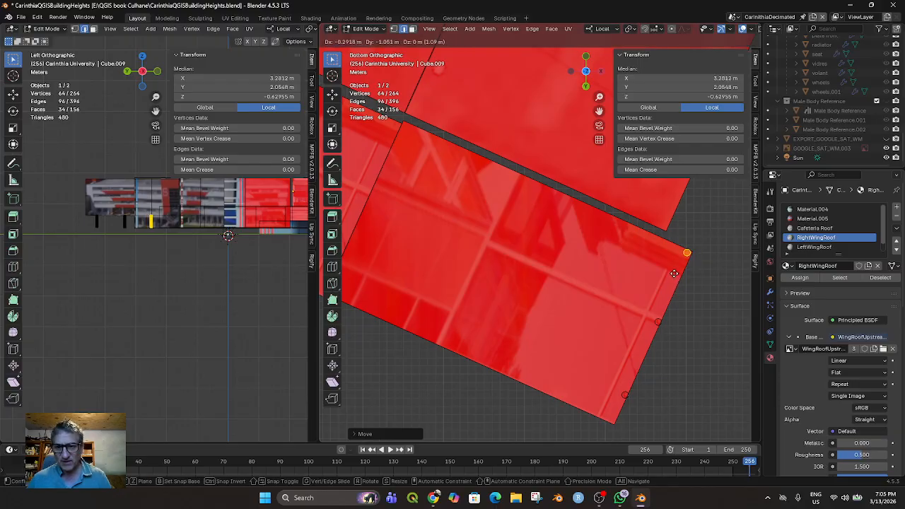
click(674, 273)
Select the middle column and move it to about X 3.29 m, Y 2.86 m, just inside the block's outer edge
click(655, 320)
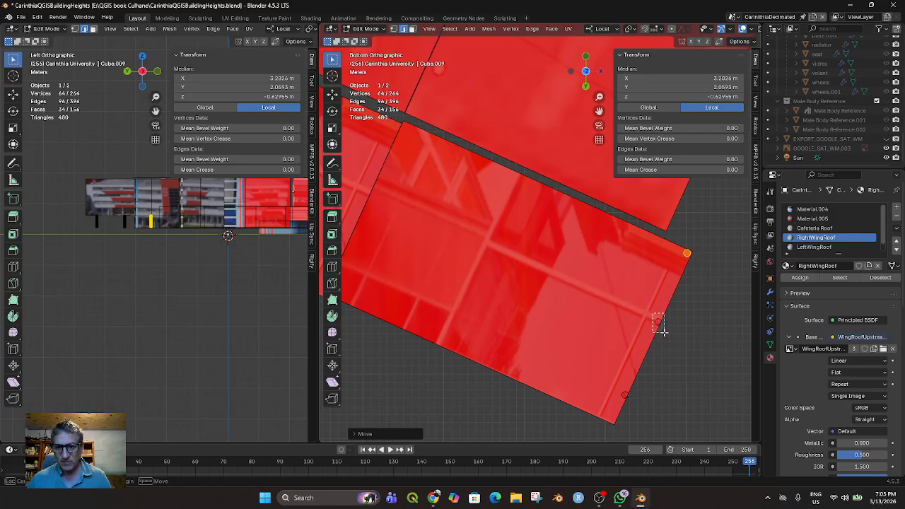
key(g)
click(662, 333)
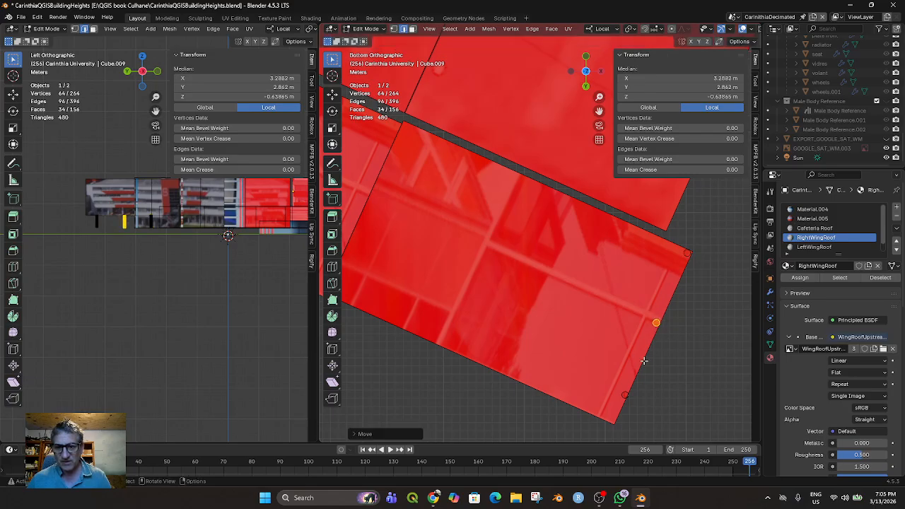
Select the outermost column and move it to about X 3.29 m, Y 3.97 m, inside the block's far corner
click(624, 394)
key(g)
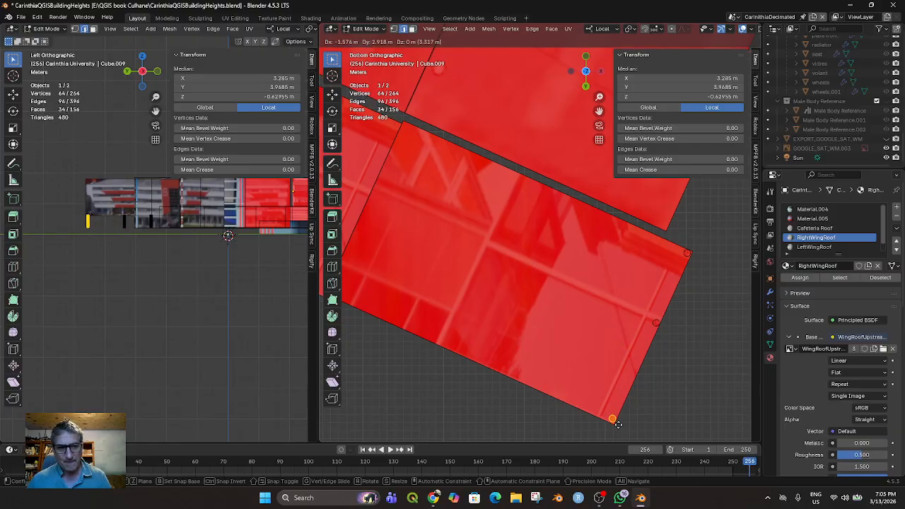
click(618, 423)
Shift the outermost column back along local Y to about Y 3.83 m
middle_drag(569, 311, 535, 277)
scroll(565, 279, down, 2)
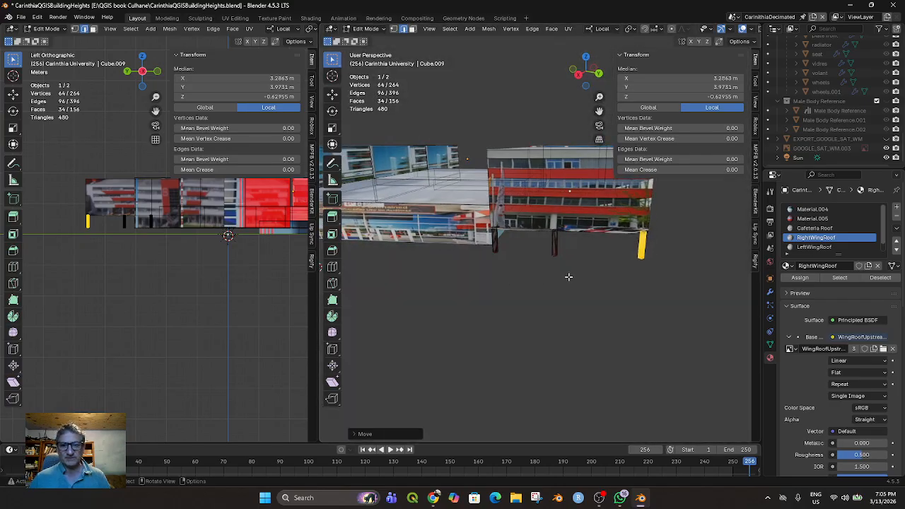
key(g)
key(x)
key(Escape)
key(g)
key(y)
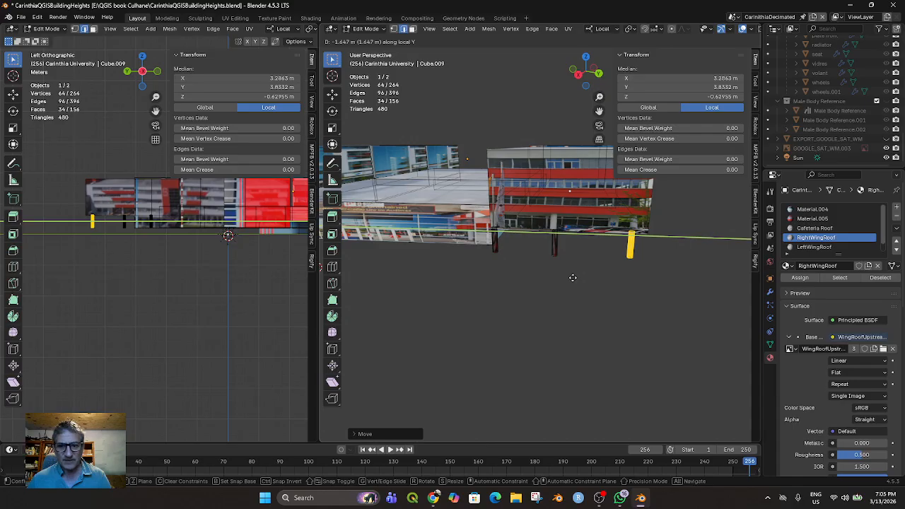
click(576, 279)
Switch to face selection and select the underside face of the raised block above the columns
middle_drag(573, 276, 521, 201)
click(556, 195)
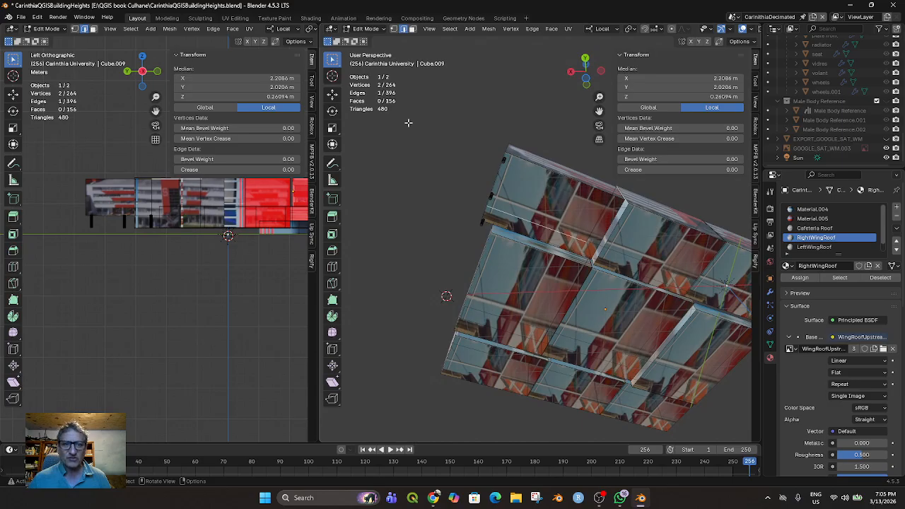
click(412, 29)
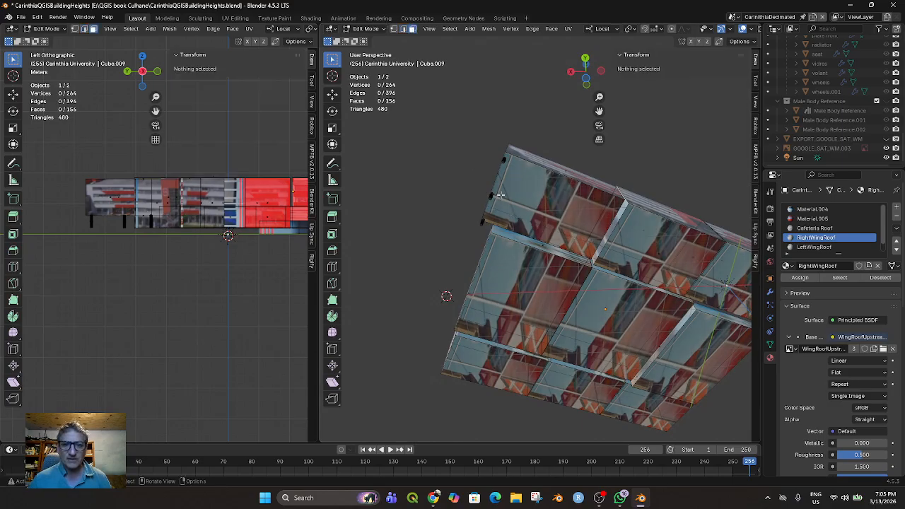
click(545, 206)
middle_drag(537, 207, 536, 226)
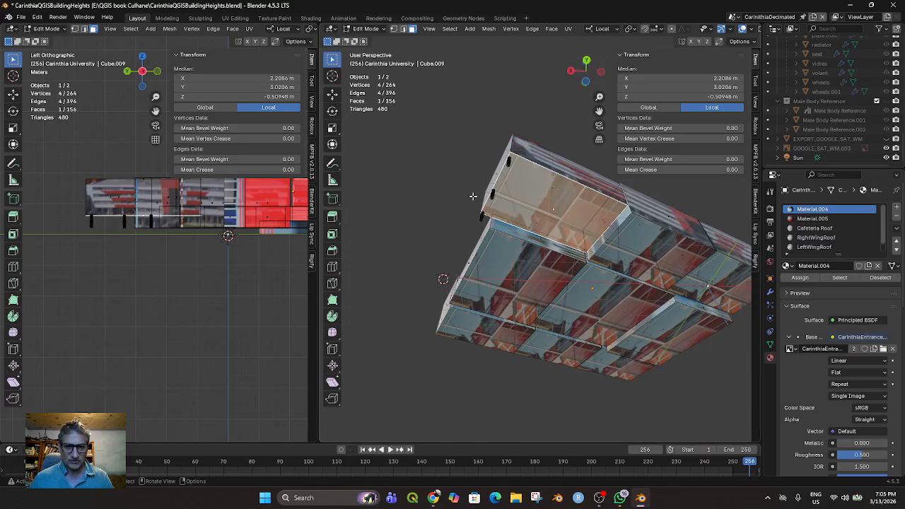
key(g)
key(y)
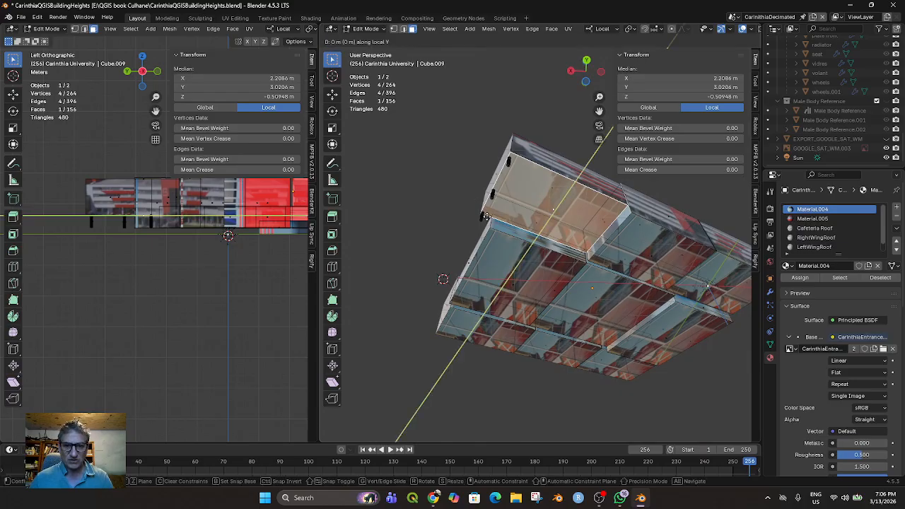
key(Escape)
key(g)
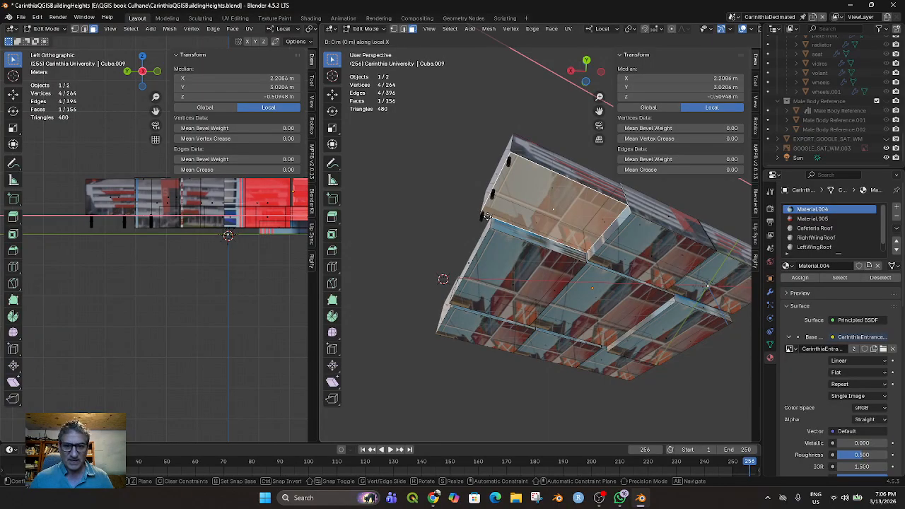
key(Escape)
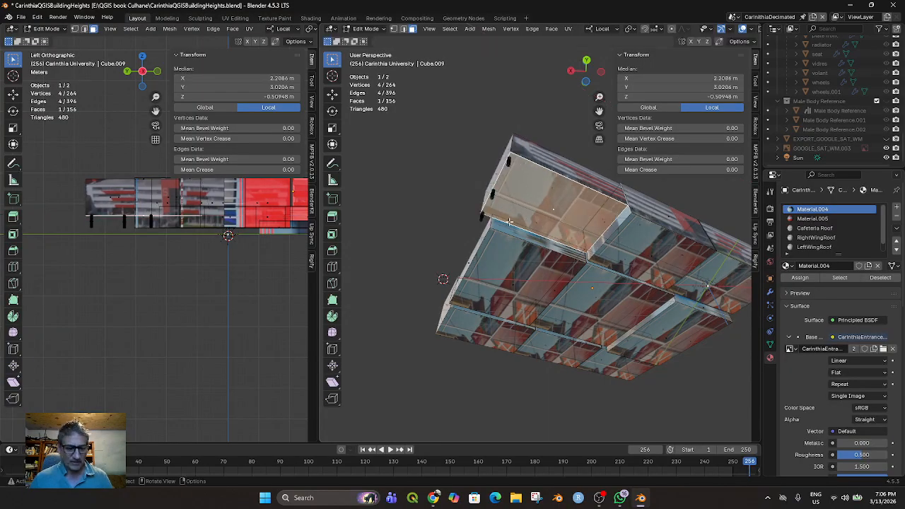
Extrude the block's underside face inward along local X to a median X of about 1.98 m
key(e)
key(x)
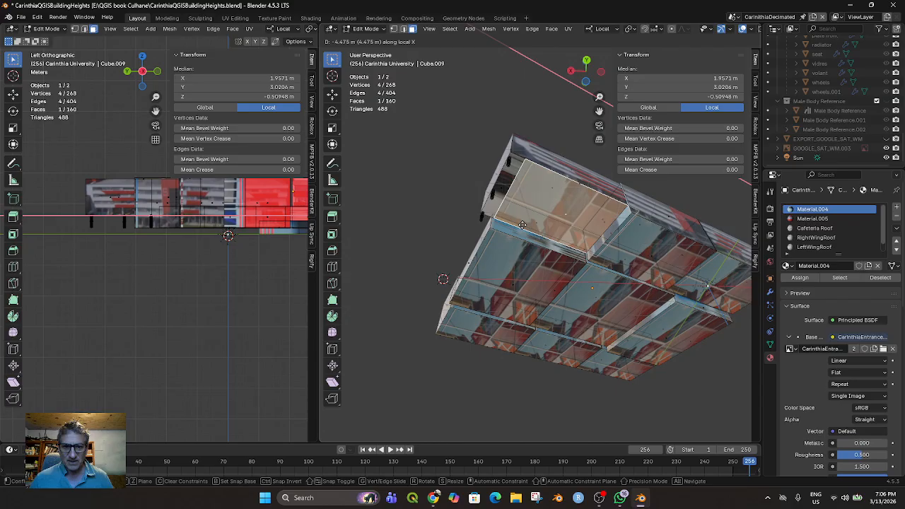
click(521, 225)
Switch to edge selection and try to select the edges around the gap left by the extruded underside face
middle_drag(523, 226, 545, 211)
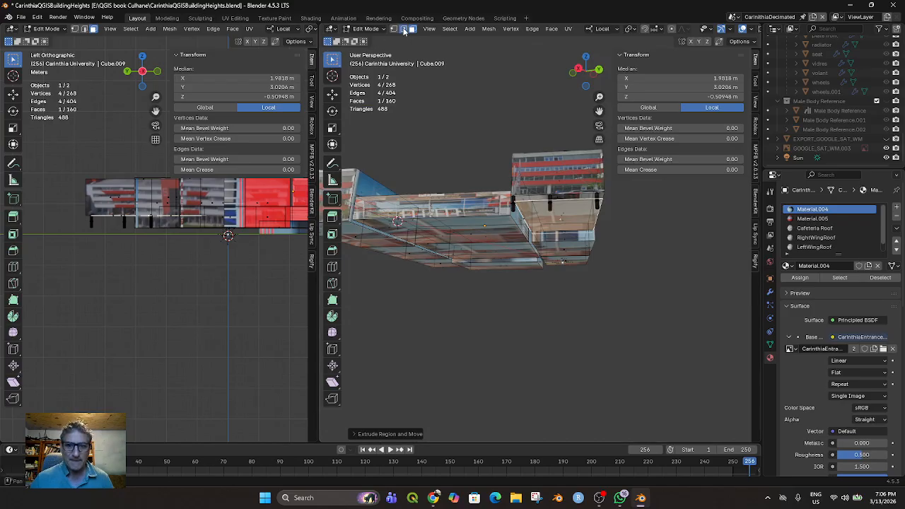
click(403, 31)
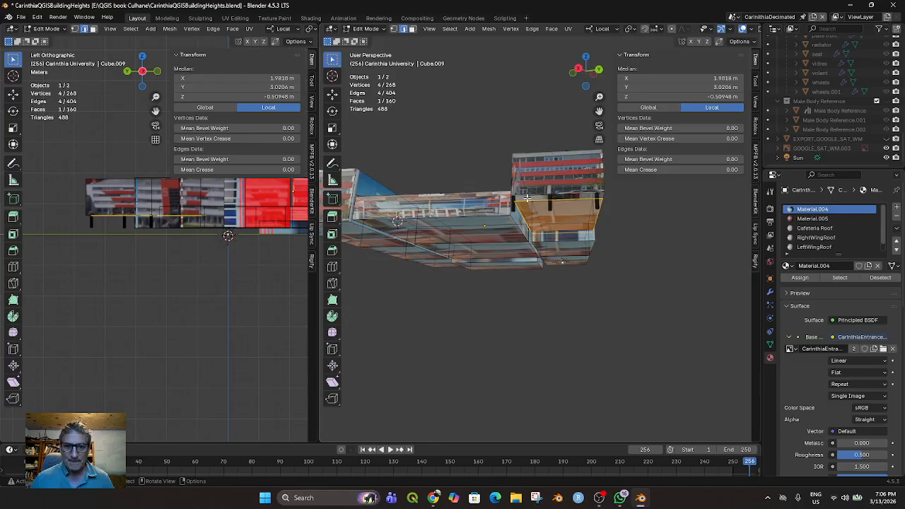
shift+click(533, 194)
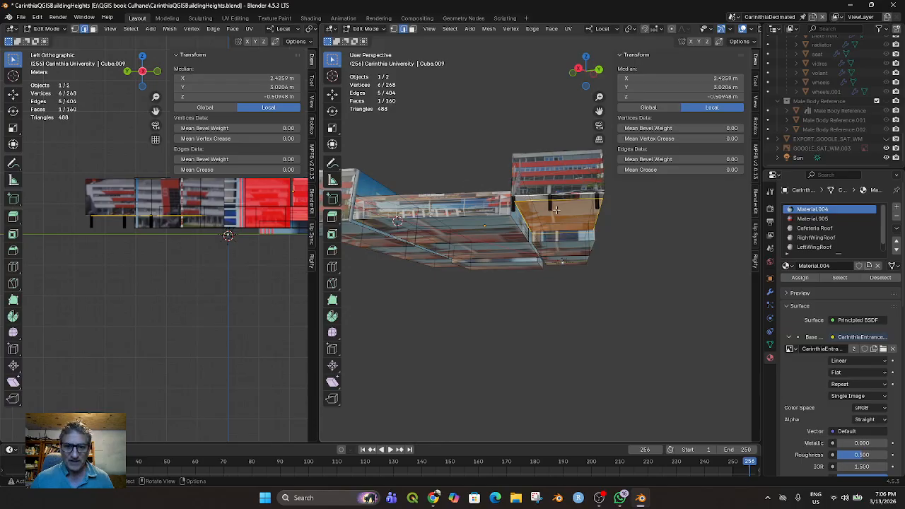
shift+click(528, 202)
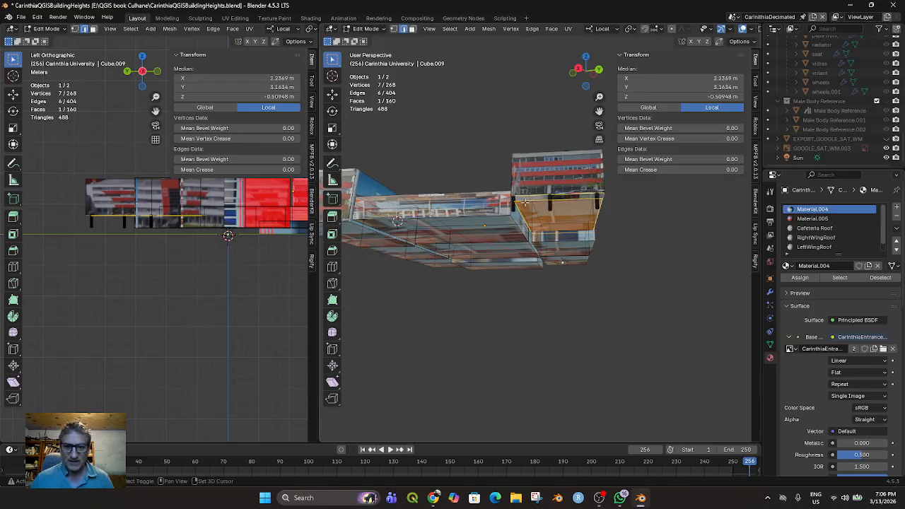
shift+click(514, 201)
middle_drag(528, 212, 524, 182)
click(518, 188)
scroll(545, 193, up, 2)
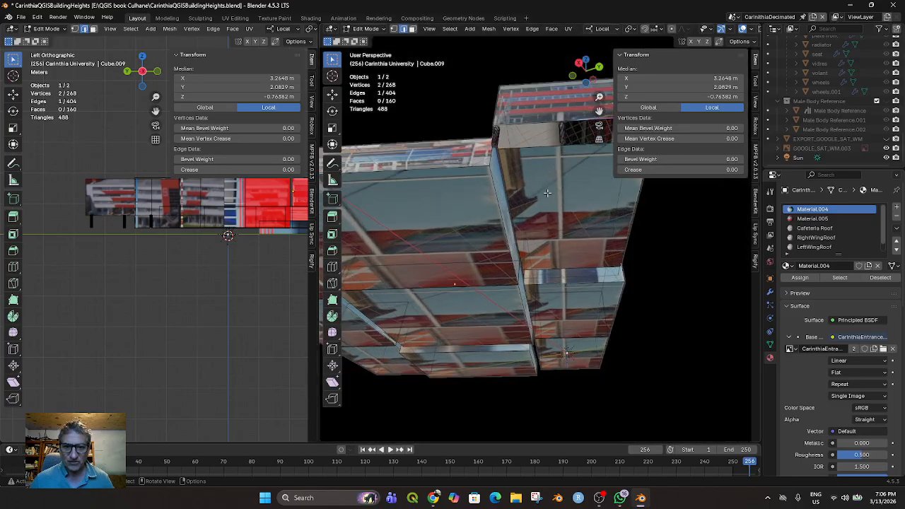
shift+click(487, 128)
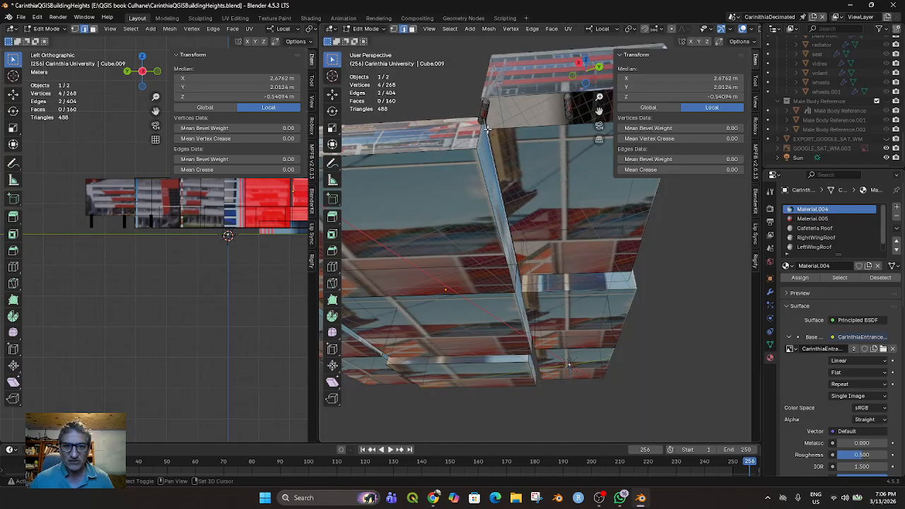
Select the four edges outlining the underside strip above the columns
click(483, 102)
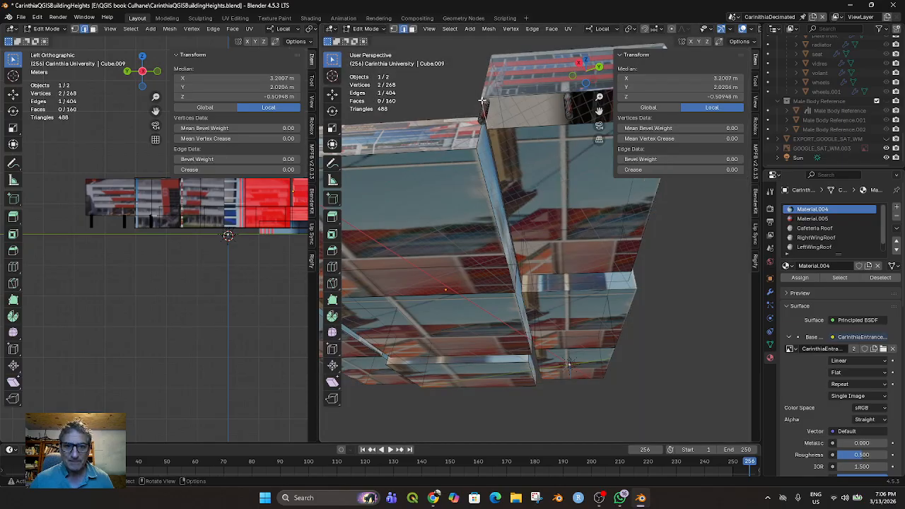
middle_drag(495, 145, 523, 119)
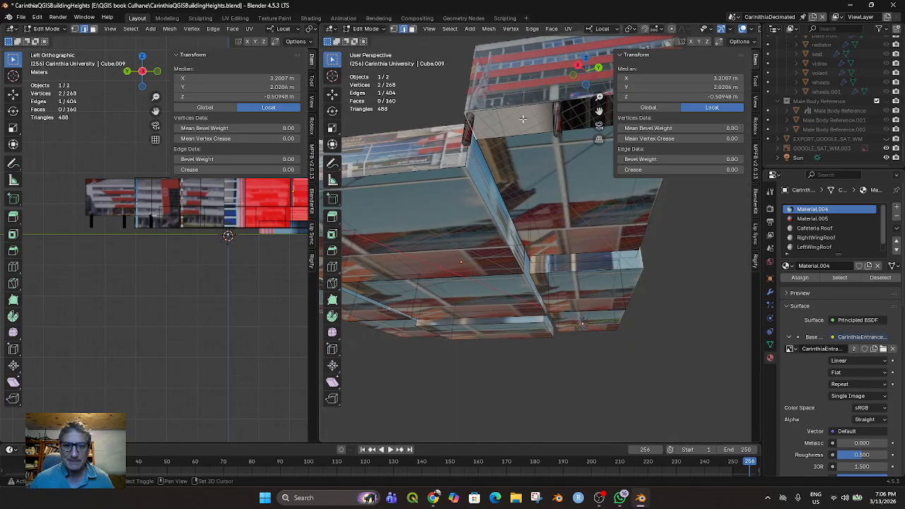
shift+click(526, 132)
shift+click(517, 106)
middle_drag(517, 106, 501, 93)
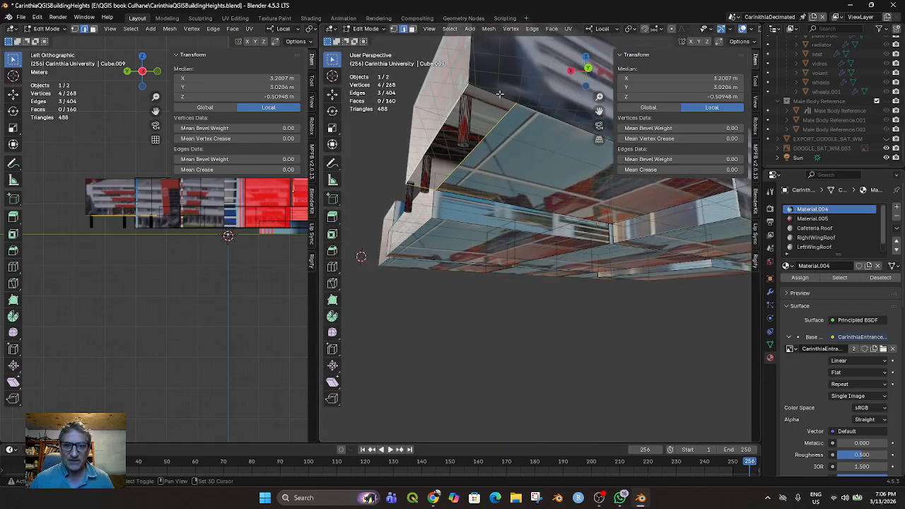
shift+click(496, 95)
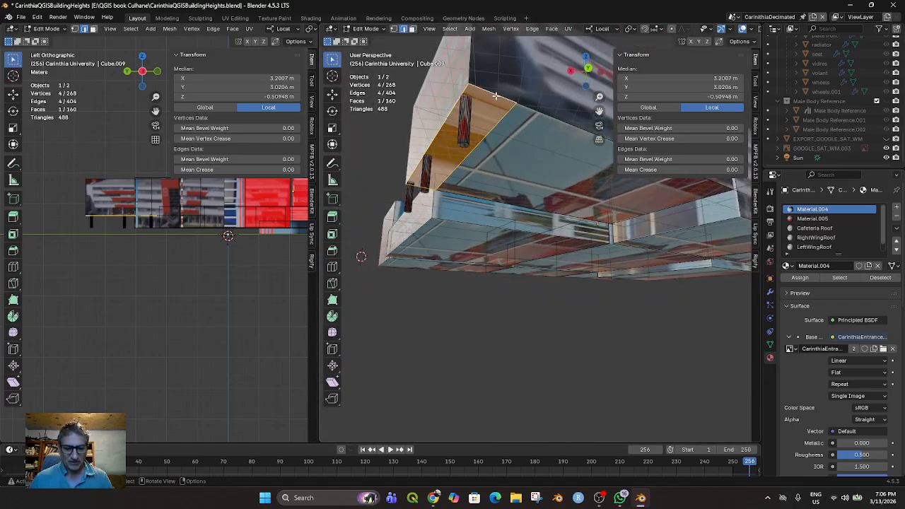
middle_drag(496, 95, 557, 158)
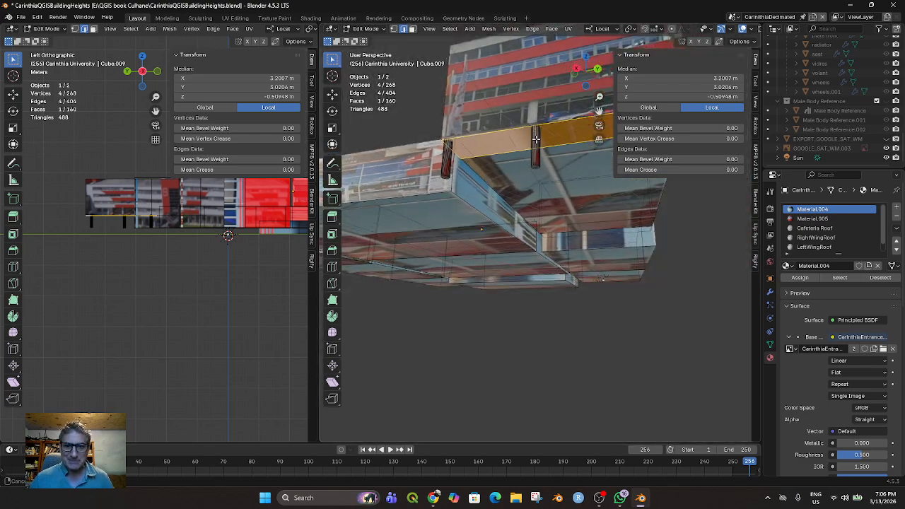
Switch to face selection and check which faces exist around the underside opening
click(570, 175)
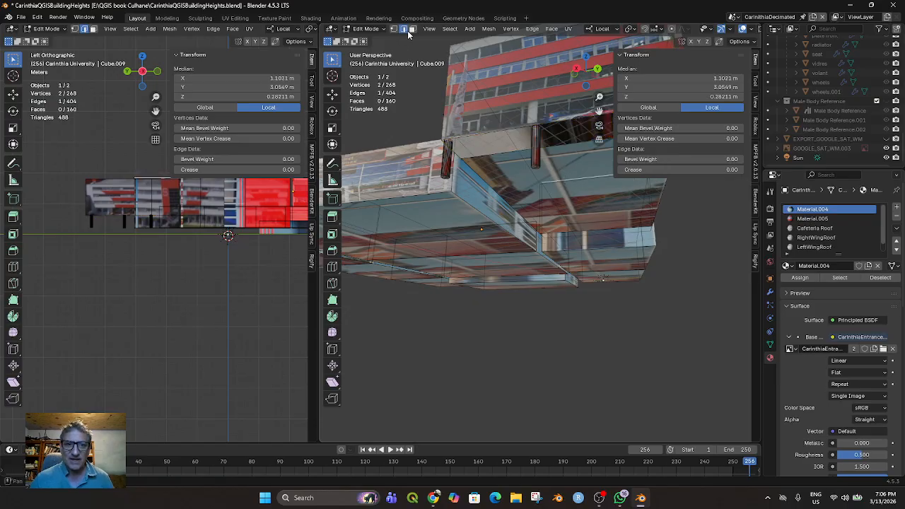
key(alt+a)
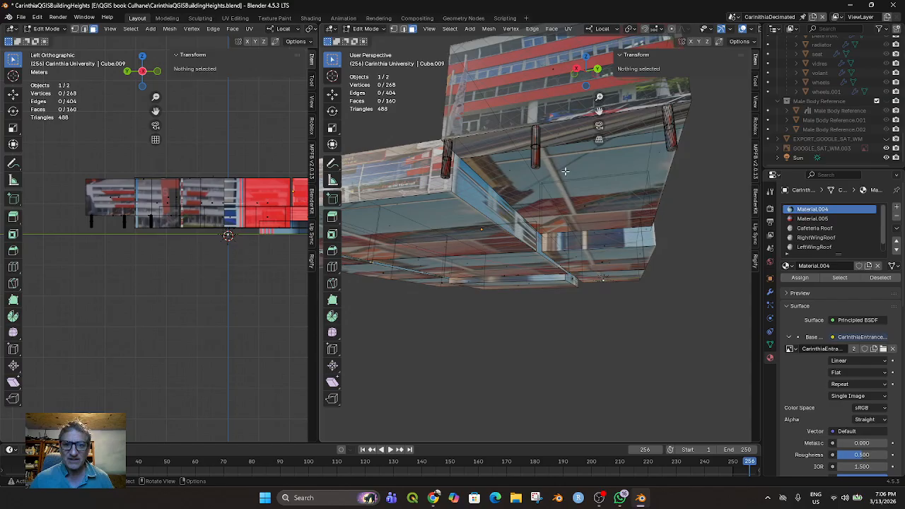
click(570, 148)
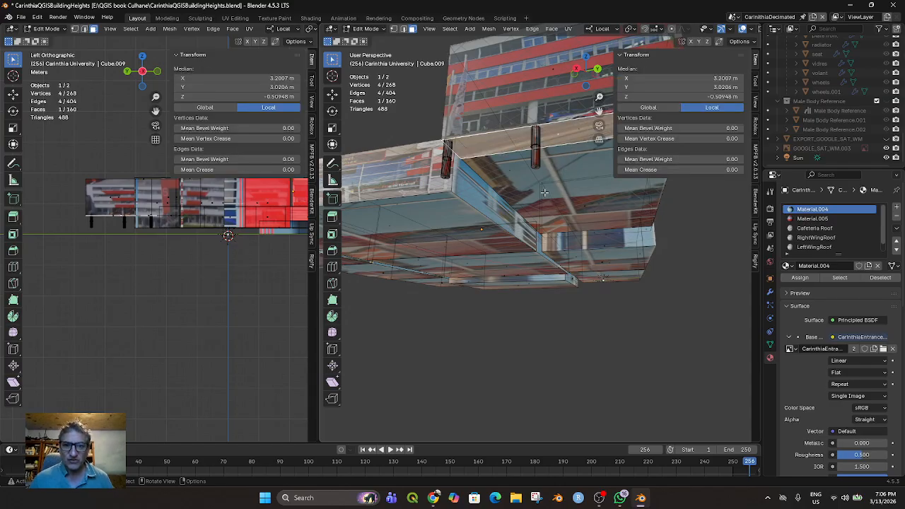
click(494, 191)
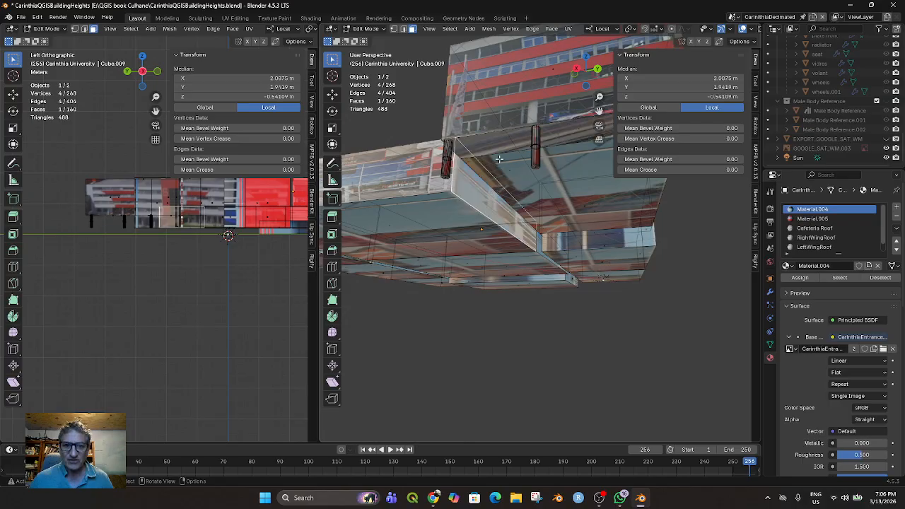
click(535, 182)
Select the edges bounding the block's underside in edge selection and fill them with a new face
click(403, 29)
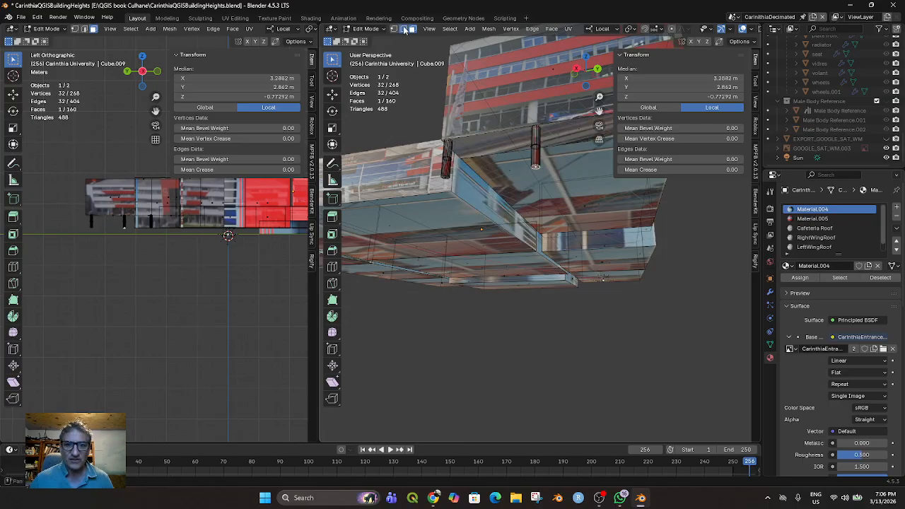
click(512, 152)
shift+click(515, 212)
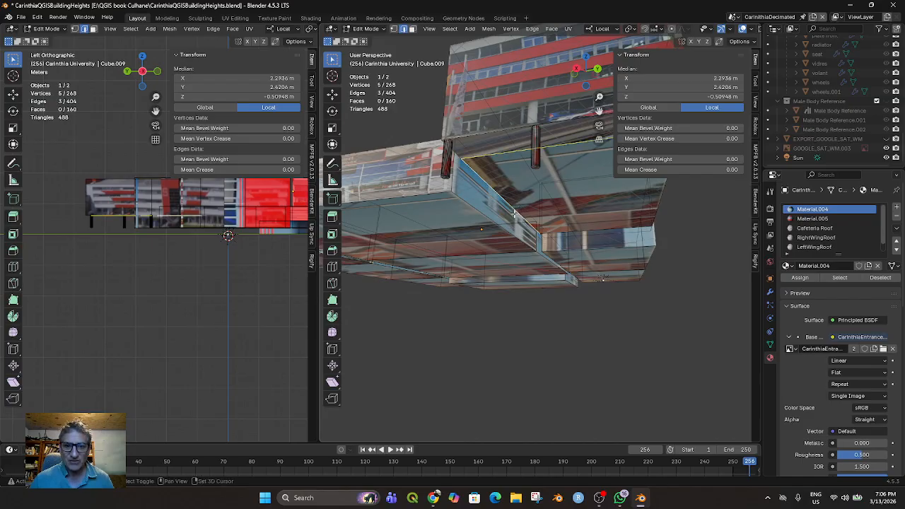
shift+click(566, 232)
middle_drag(567, 232, 575, 257)
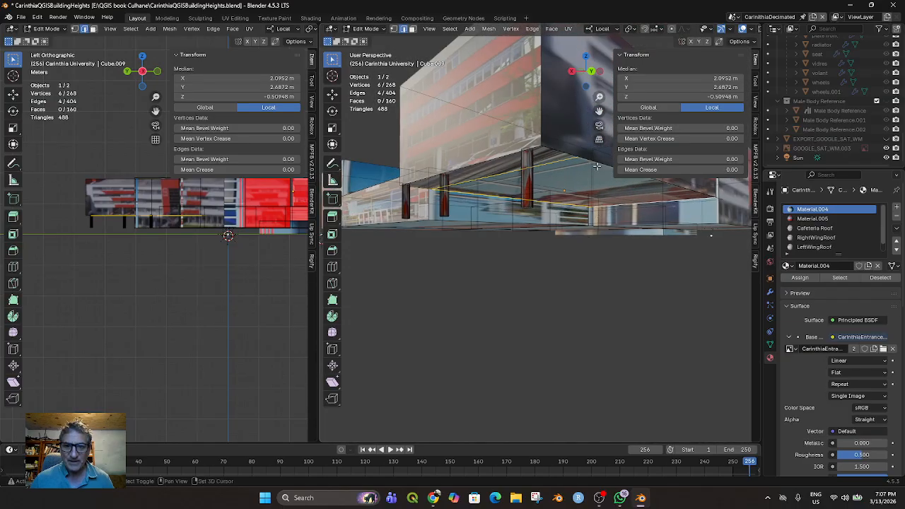
shift+click(599, 163)
middle_drag(599, 163, 581, 224)
key(f)
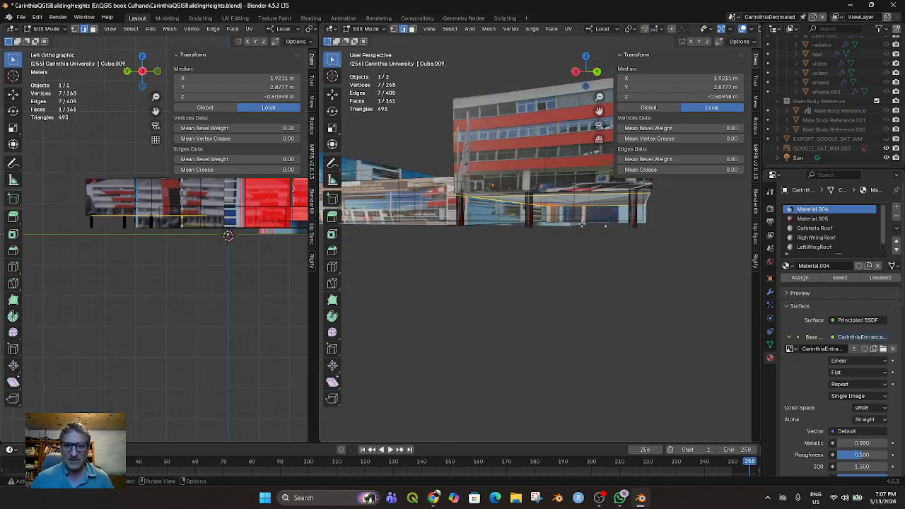
Switch to face selection and examine the new underside face and the faces behind it from below
click(412, 28)
click(563, 200)
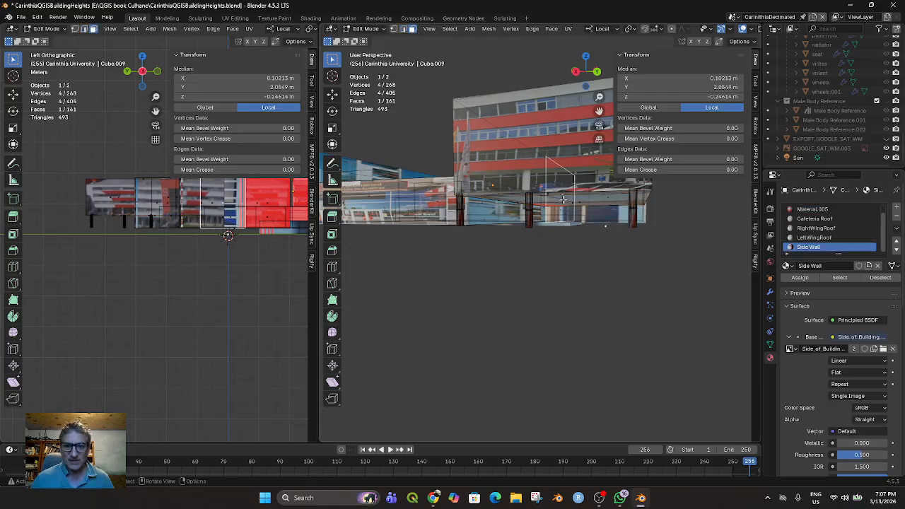
middle_drag(565, 200, 583, 230)
click(573, 208)
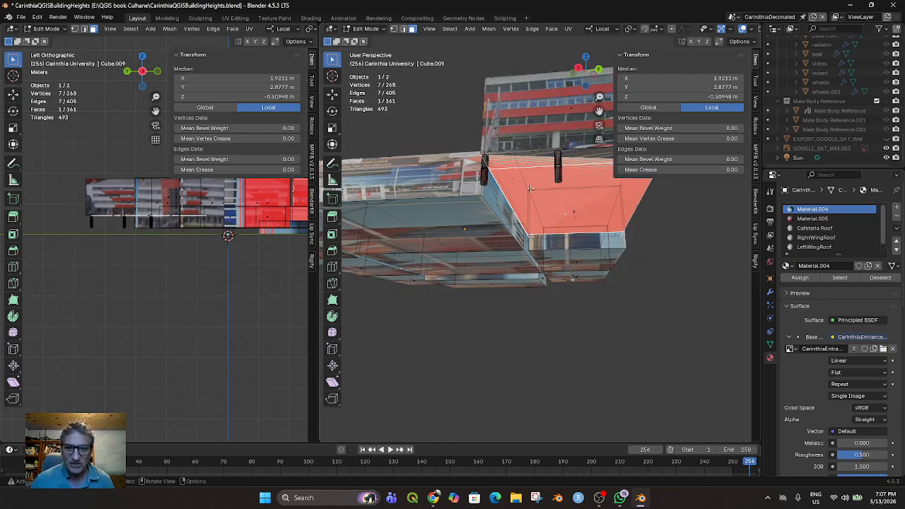
click(572, 215)
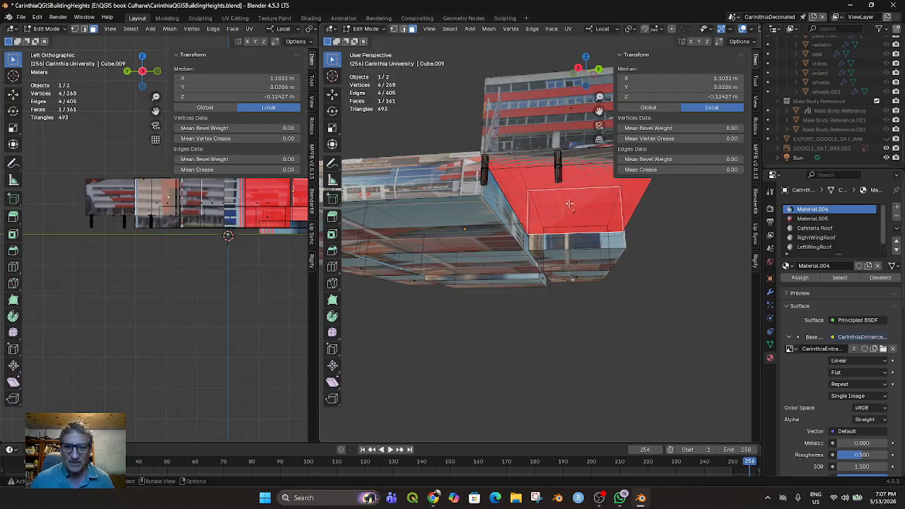
click(573, 211)
middle_drag(572, 211, 561, 191)
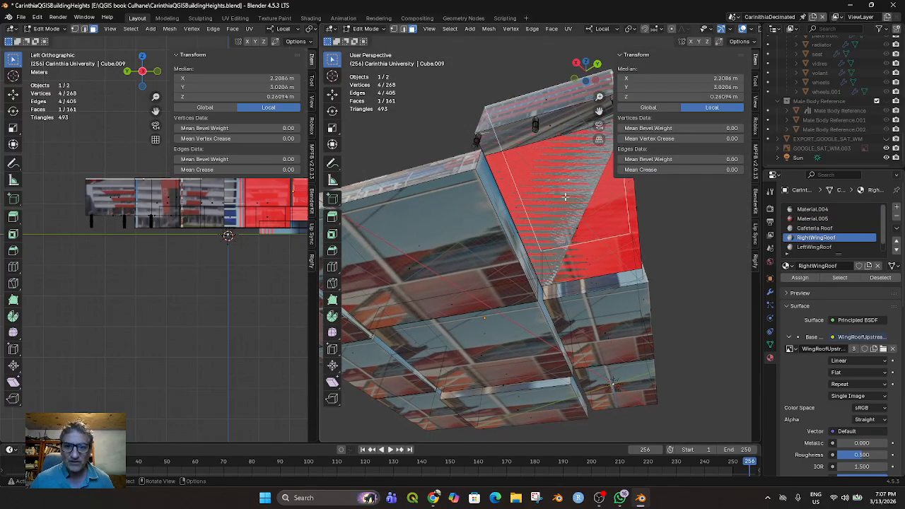
Select the raised block's new underside face and extrude it about 4 m downward toward the ground
click(580, 235)
middle_drag(580, 235, 539, 301)
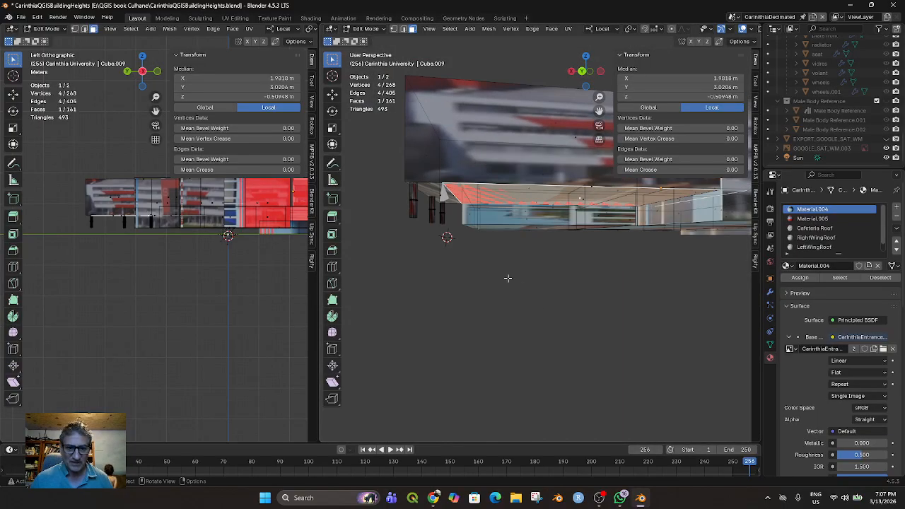
key(e)
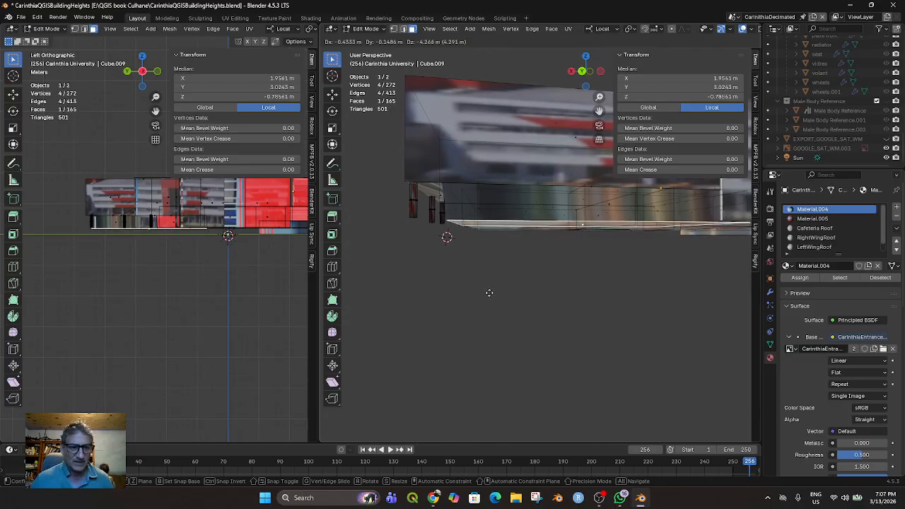
click(489, 291)
Lower the extruded bottom face along Z to a local height of about -0.81 m, near the base of the columns
middle_drag(477, 315, 545, 313)
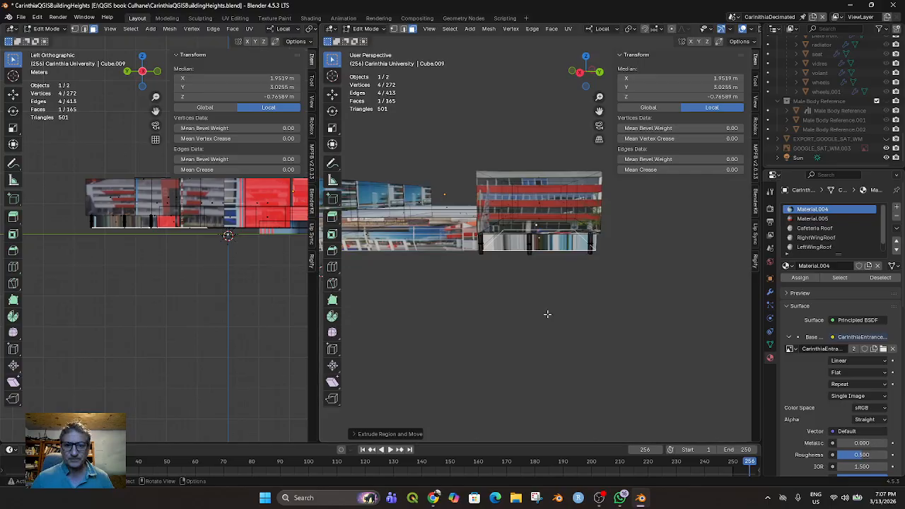
scroll(562, 217, up, 3)
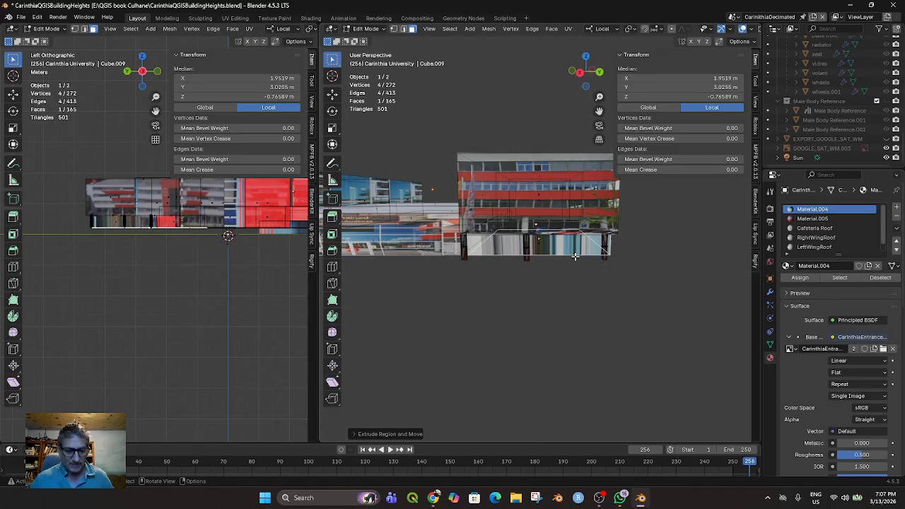
key(g)
key(z)
click(574, 258)
Switch to edge selection and select the long outer bottom edge of the extruded lower section
middle_drag(577, 264, 479, 209)
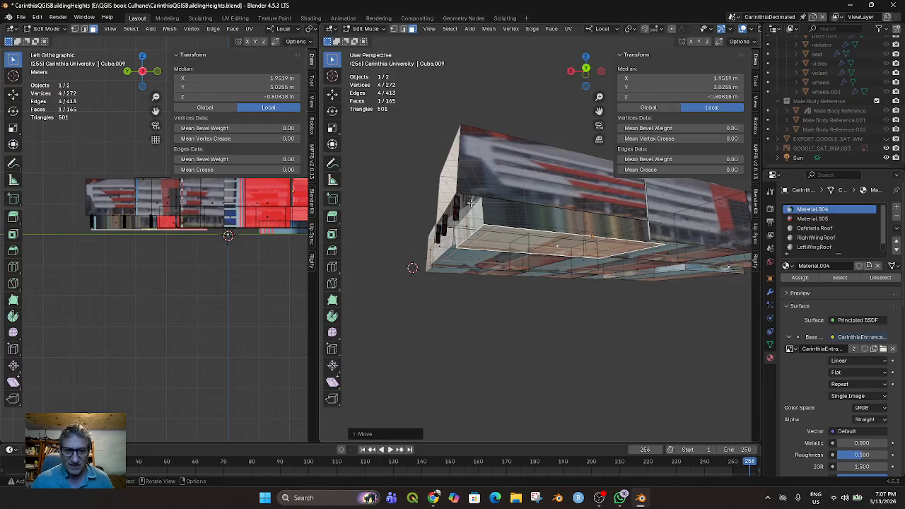
click(404, 30)
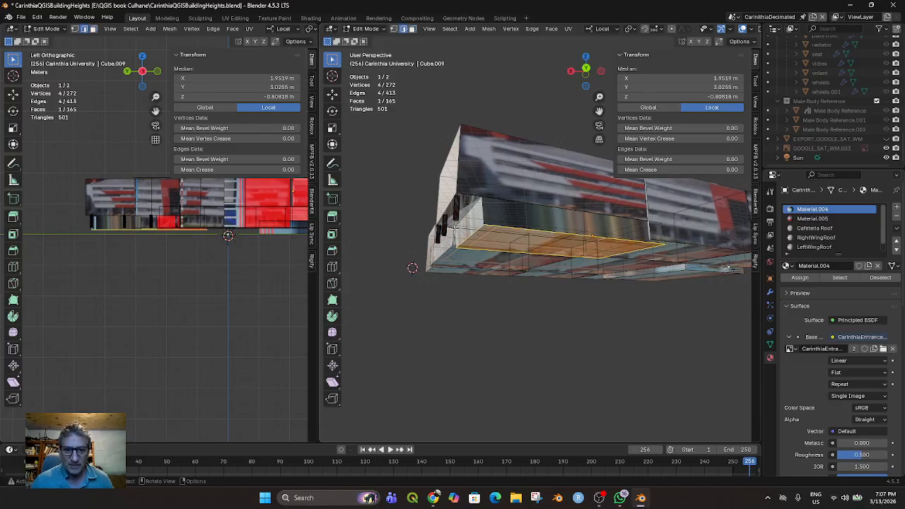
click(471, 211)
middle_drag(489, 234, 471, 257)
click(472, 257)
key(g)
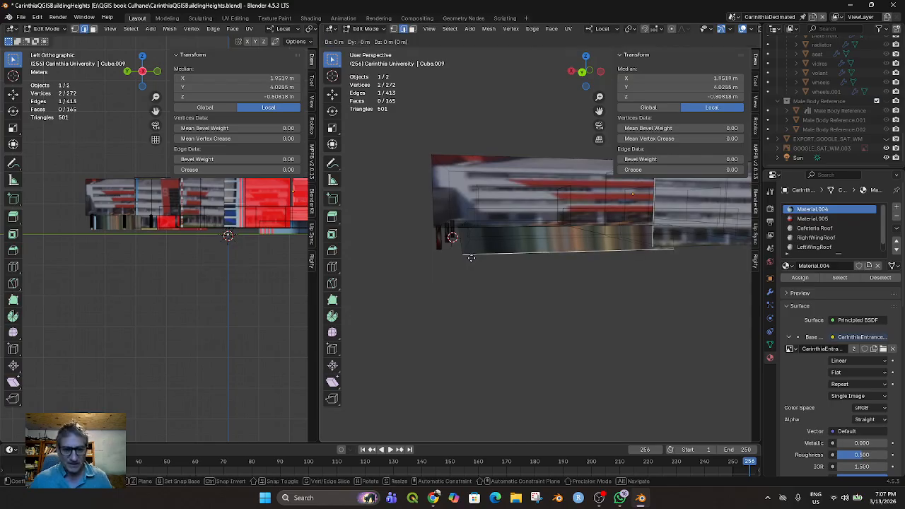
key(y)
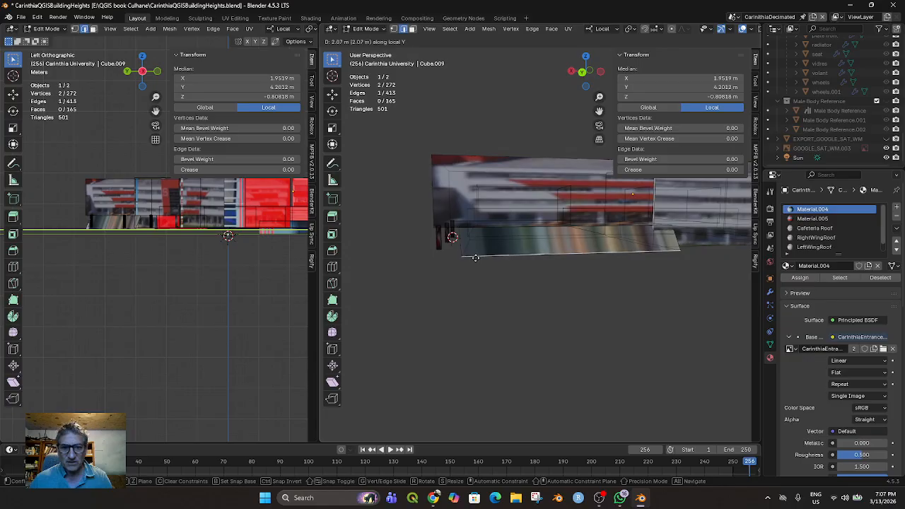
right_click(476, 258)
Select the short upper edge of the extruded section at the column end and shift it inward along local X by about 1 m
middle_drag(480, 253, 477, 224)
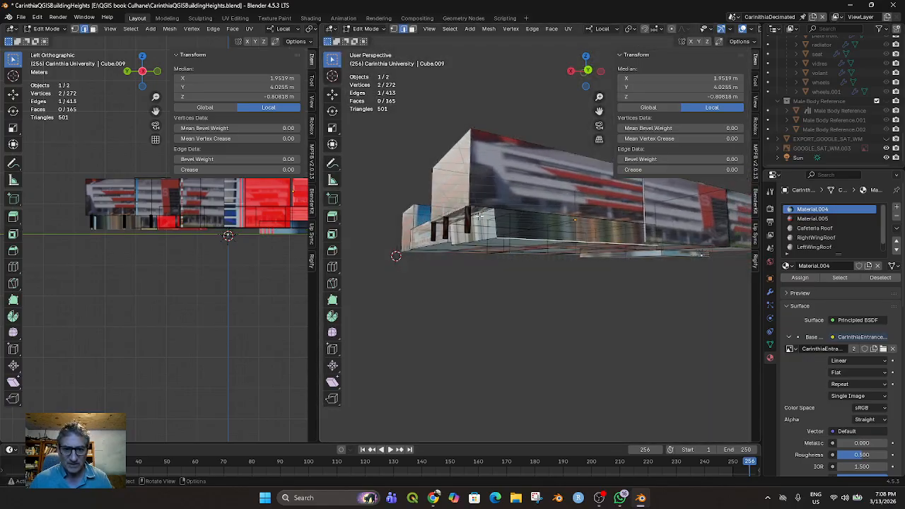
click(482, 214)
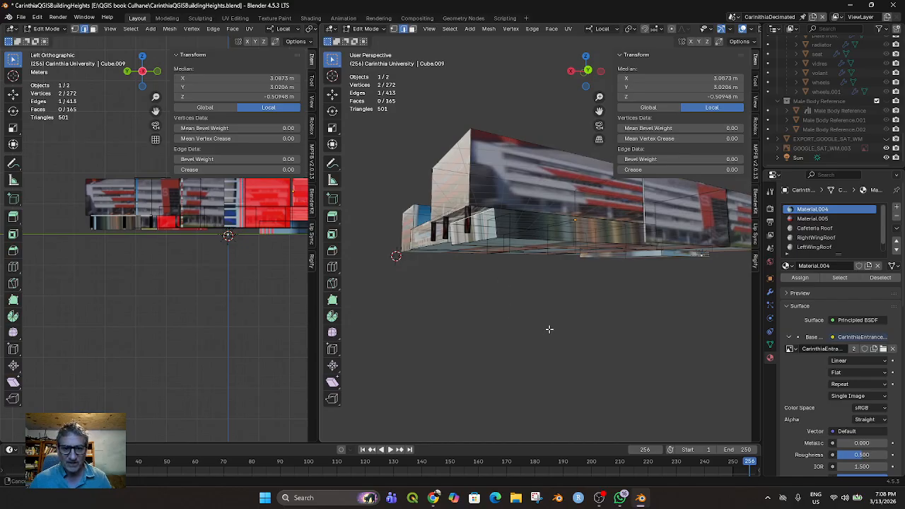
middle_drag(547, 327, 531, 337)
key(g)
key(x)
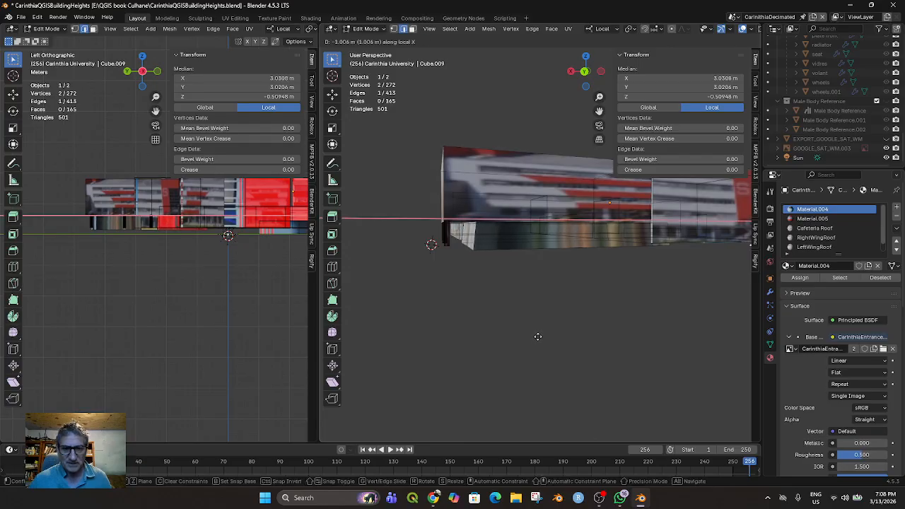
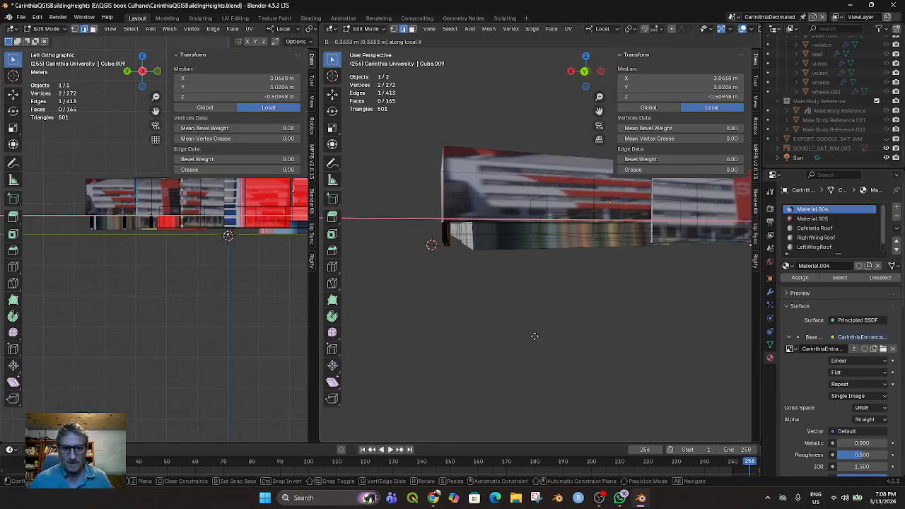
Shift the selected edge of the extruded lower section about -0.37 m along local X and save the file
click(535, 336)
middle_drag(535, 336, 597, 352)
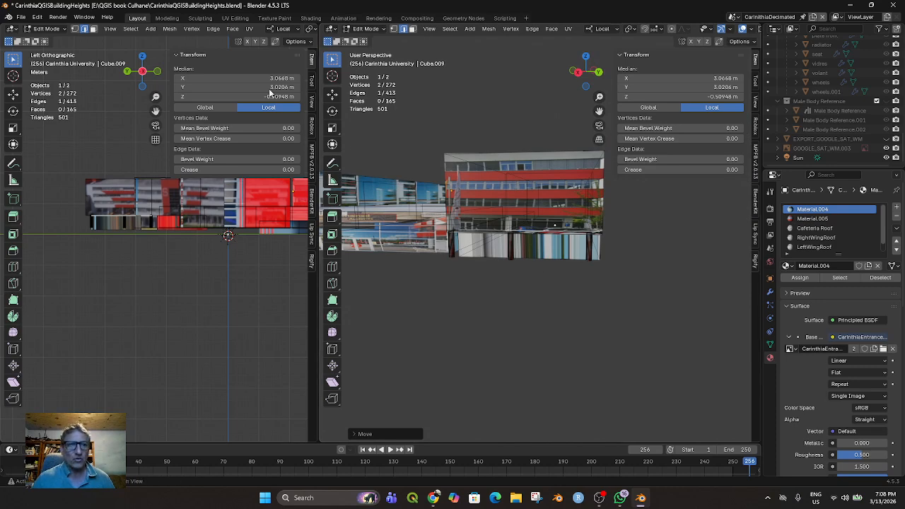
click(21, 17)
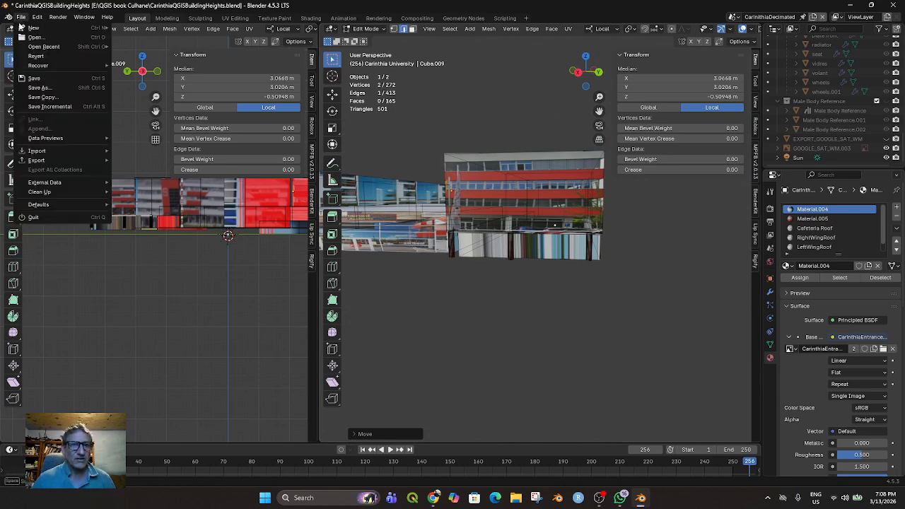
click(47, 79)
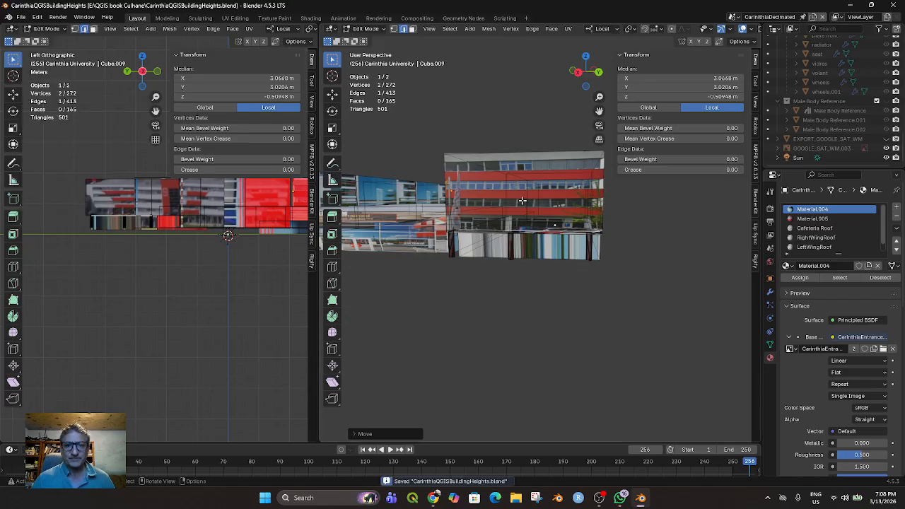
Switch to face selection, select the raised block's red-banded front face and open the UV Editing workspace
click(413, 28)
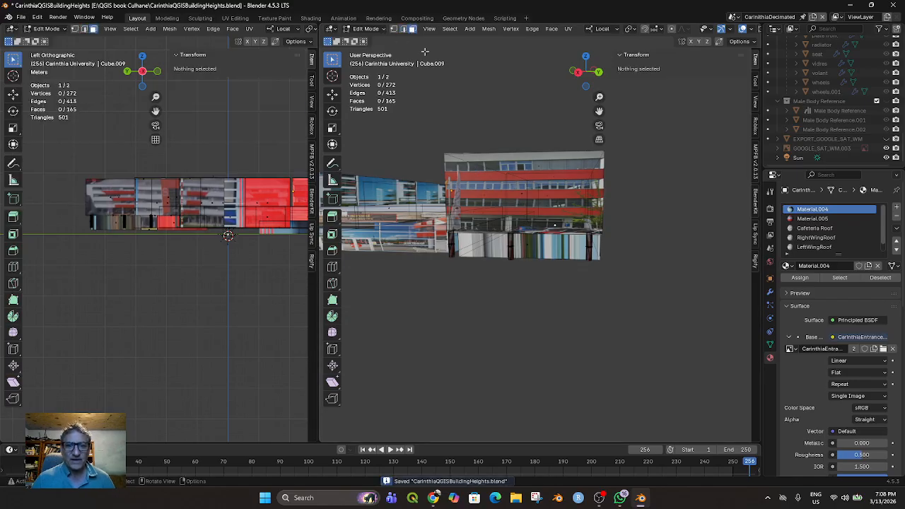
click(519, 196)
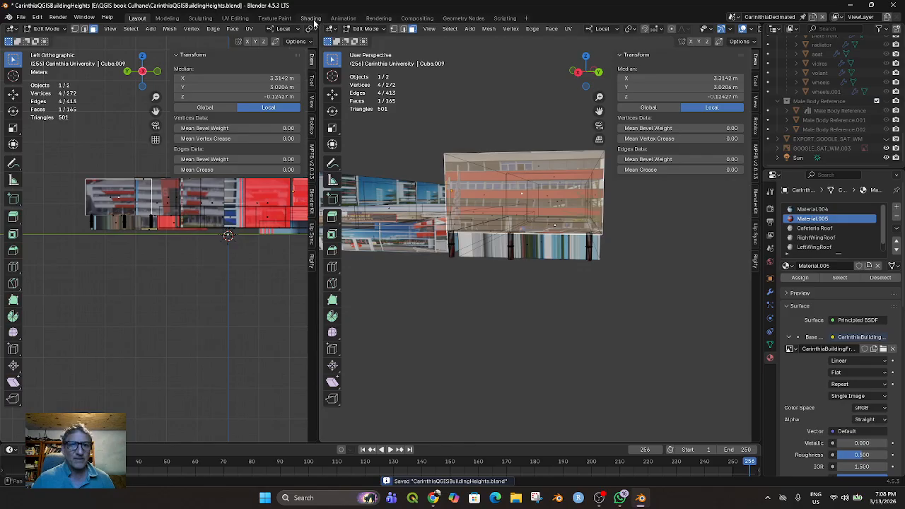
click(234, 18)
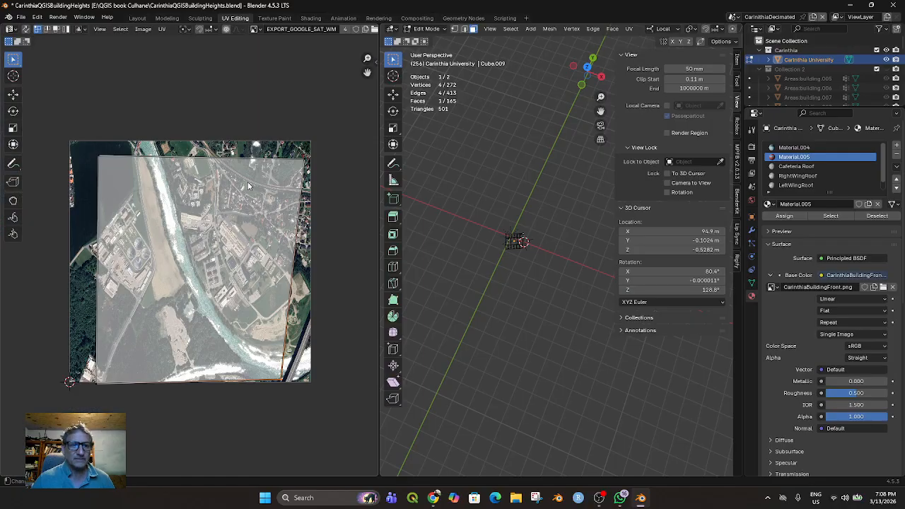
Display the image building front 2.png behind the front face's UVs
click(257, 29)
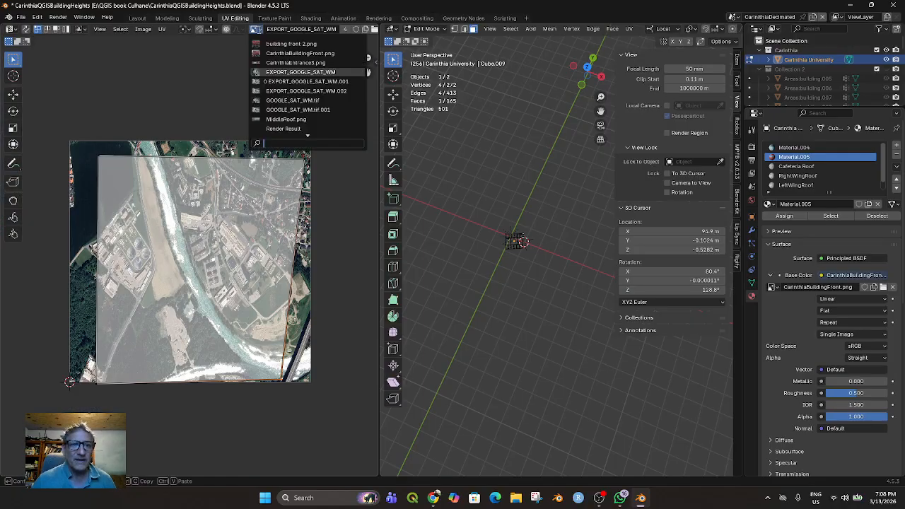
click(286, 43)
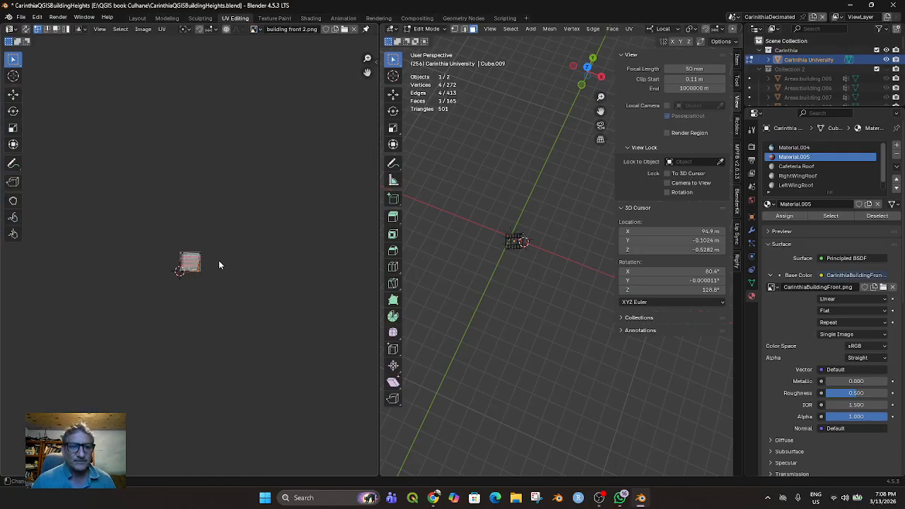
scroll(216, 261, up, 8)
Frame the selected front face in the 3D view with textured material shading and hide the sidebar
middle_drag(459, 283, 507, 260)
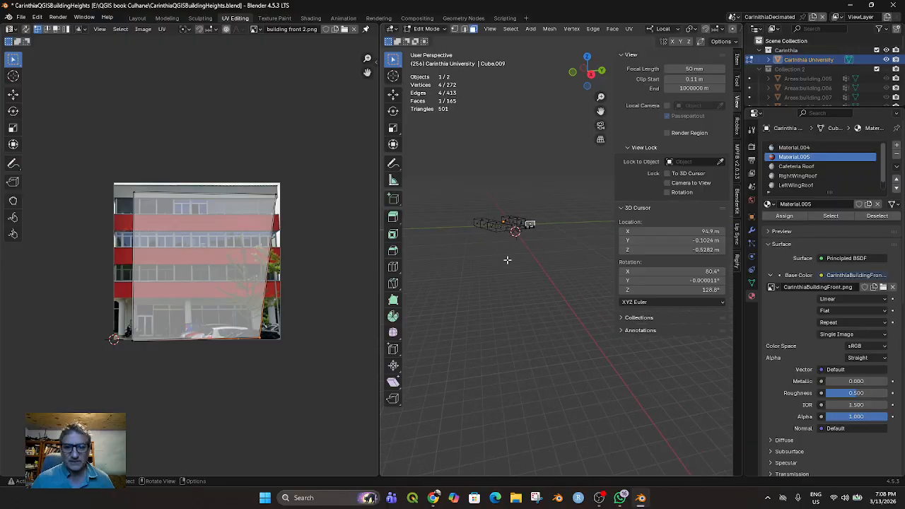
key(KP_Decimal)
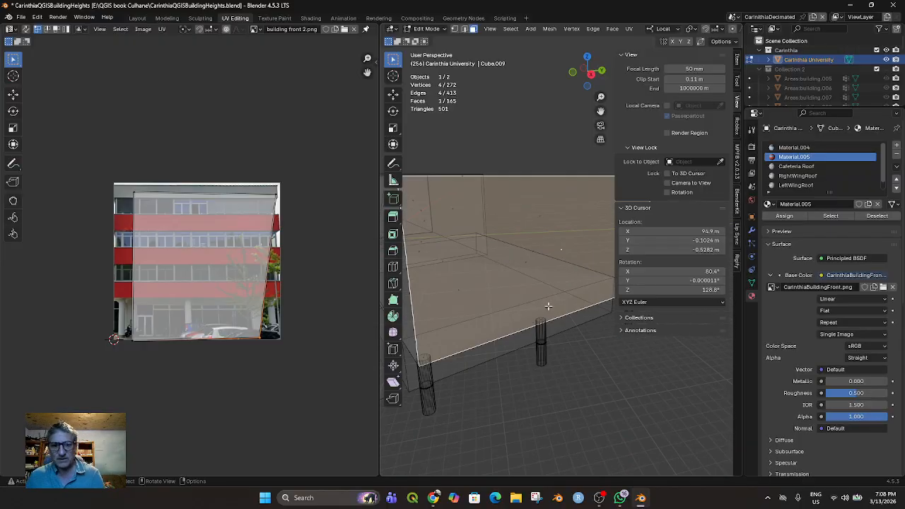
scroll(548, 305, down, 6)
scroll(676, 30, down, 3)
click(715, 29)
mouse_move(495, 311)
middle_down()
mouse_move(487, 330)
mouse_move(510, 341)
mouse_move(569, 321)
middle_up()
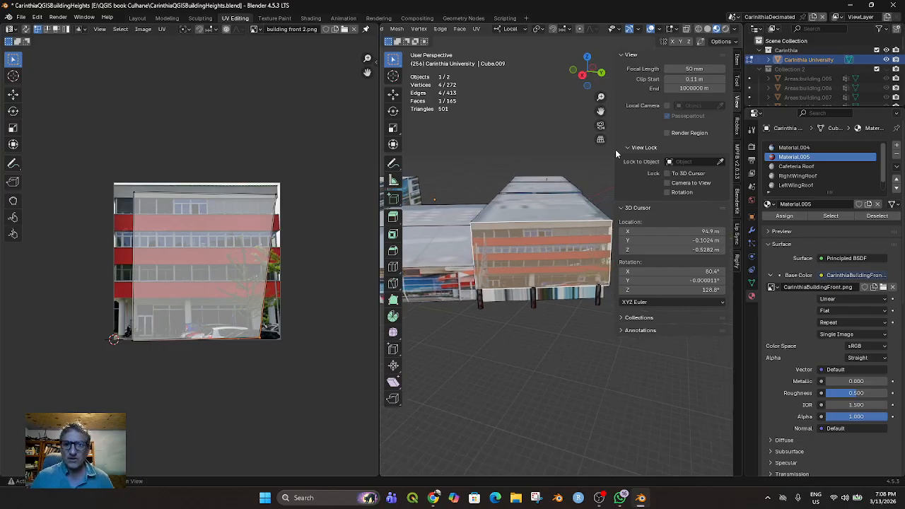
key(n)
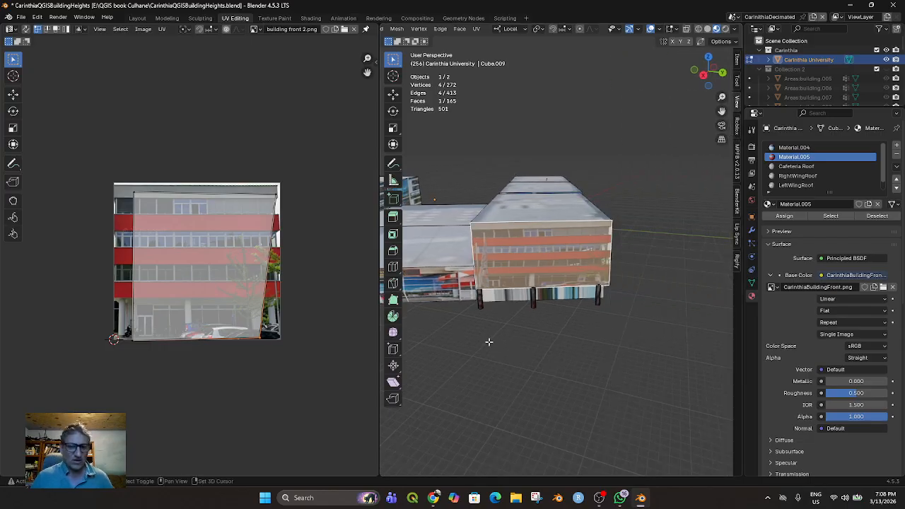
shift+middle_drag(489, 341, 539, 327)
Try to fit the front face's two lower UV corners to the underside of the lowest red band in building front 2.png
drag(114, 328, 274, 350)
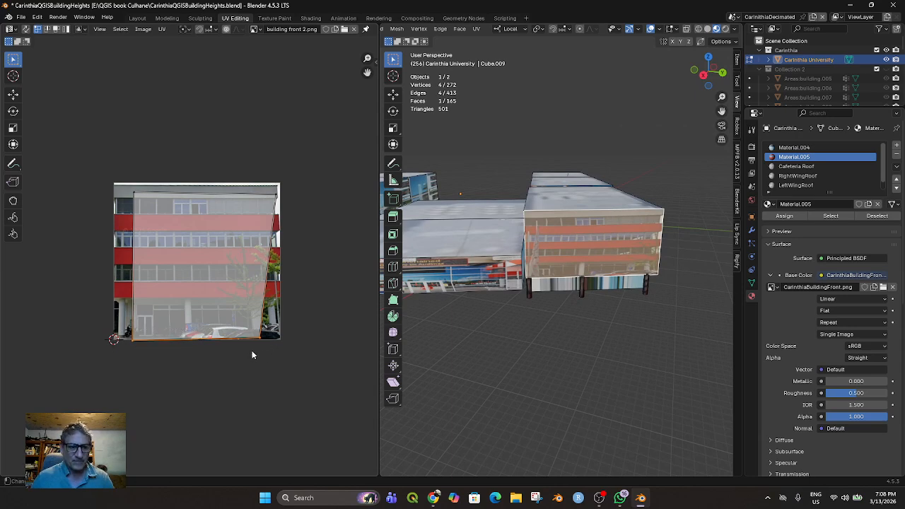
key(g)
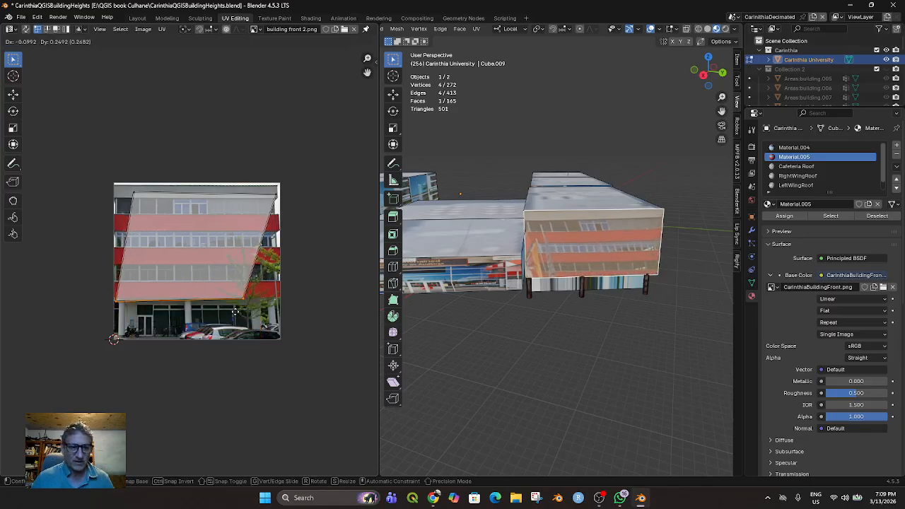
click(235, 311)
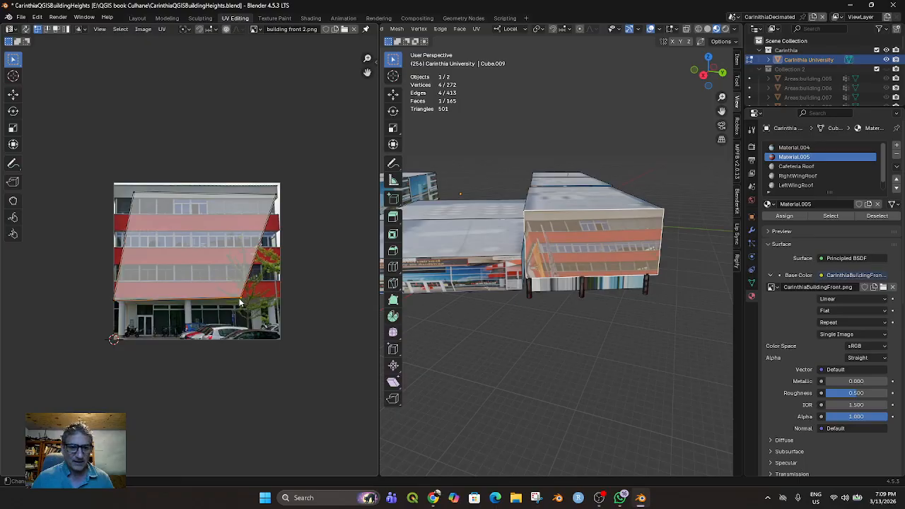
key(g)
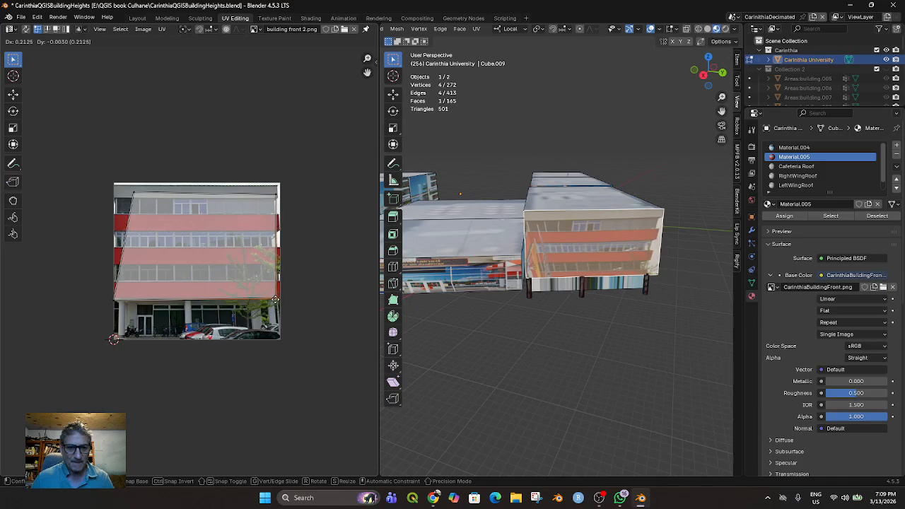
click(275, 300)
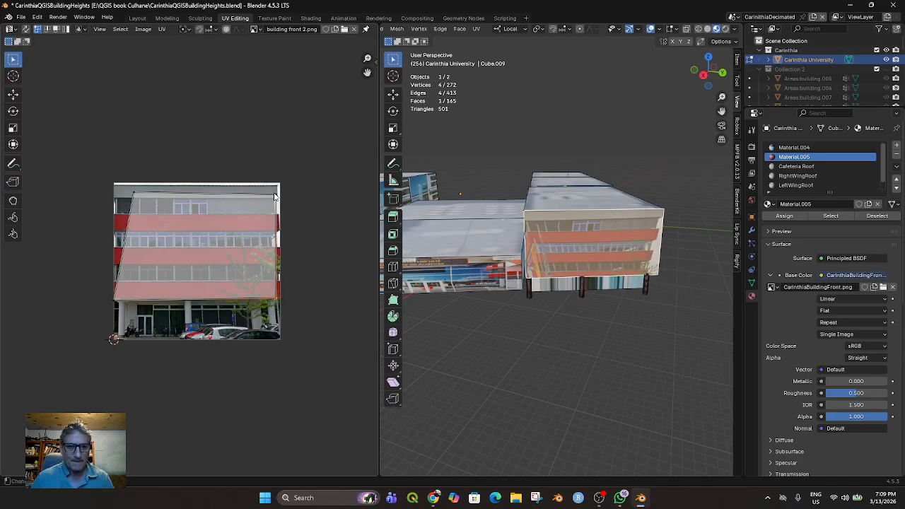
Try to fit the front face's two upper UV corners to the roofline corners of building front 2.png
click(276, 193)
key(g)
click(277, 185)
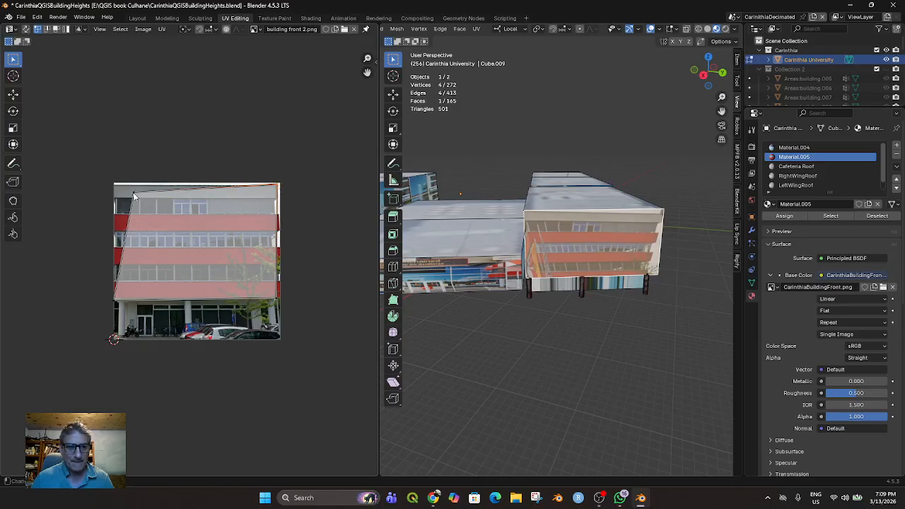
key(g)
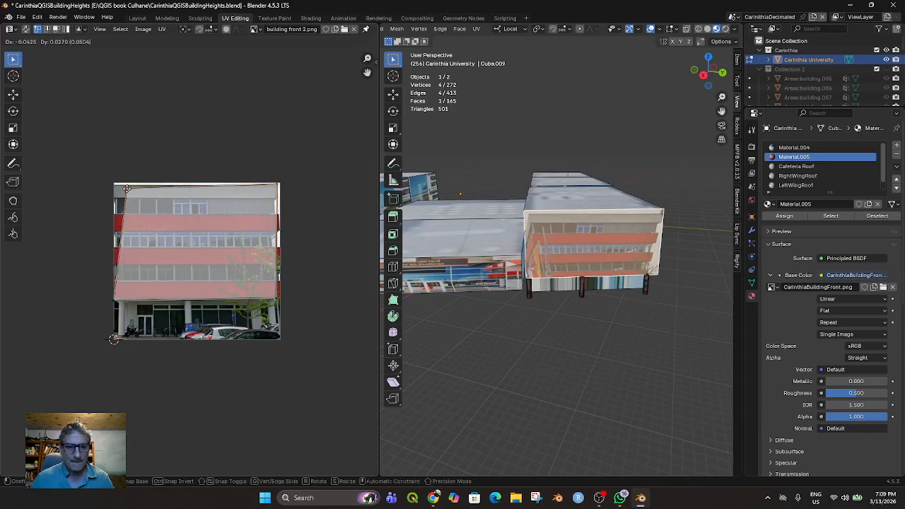
click(115, 188)
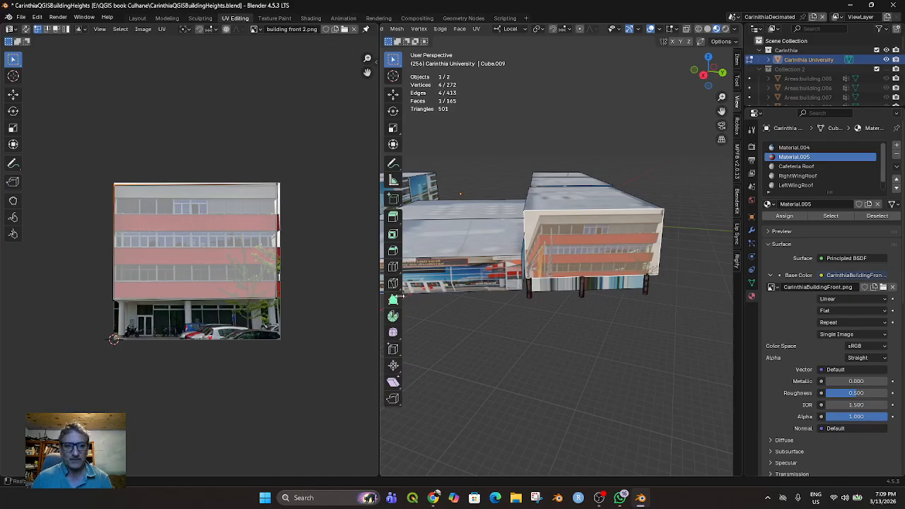
Display CarinthiaBuildingFront.png behind the UVs and align the front face's lower UV corners with the underside of the lowest red band
click(255, 29)
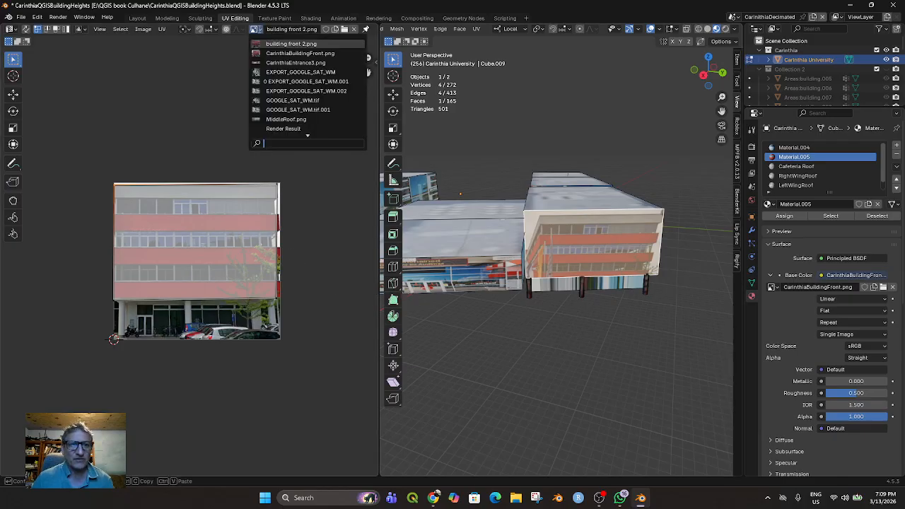
click(267, 54)
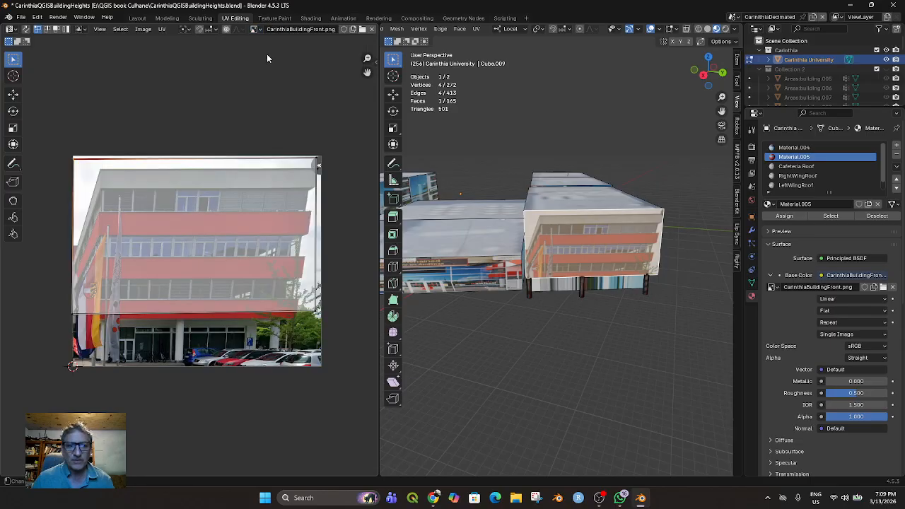
drag(61, 303, 320, 320)
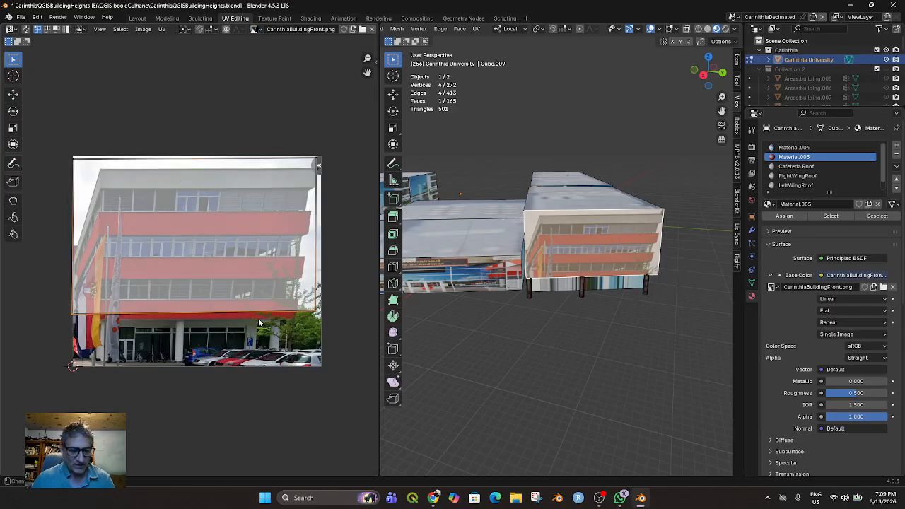
key(g)
click(26, 317)
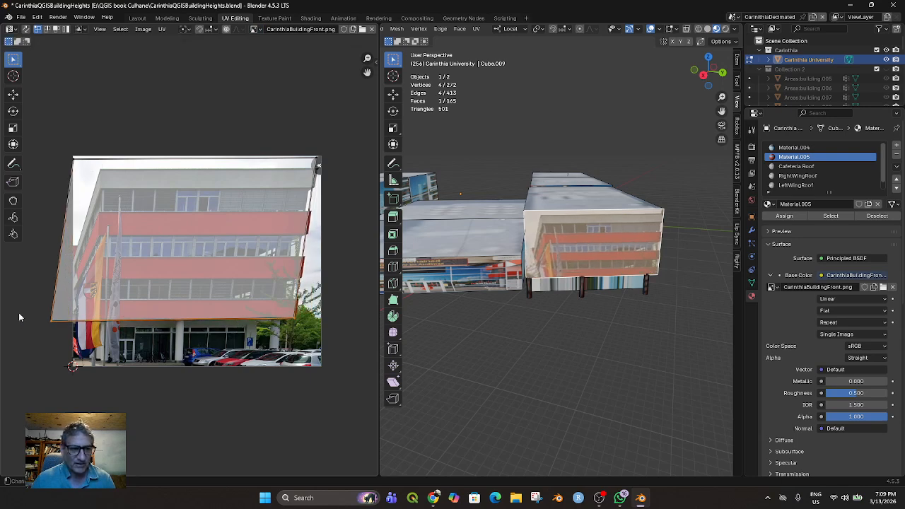
key(g)
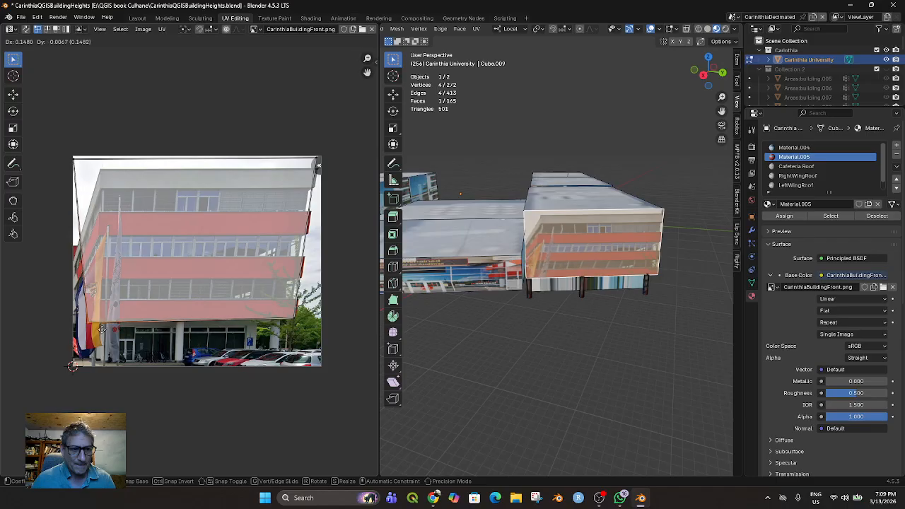
click(93, 326)
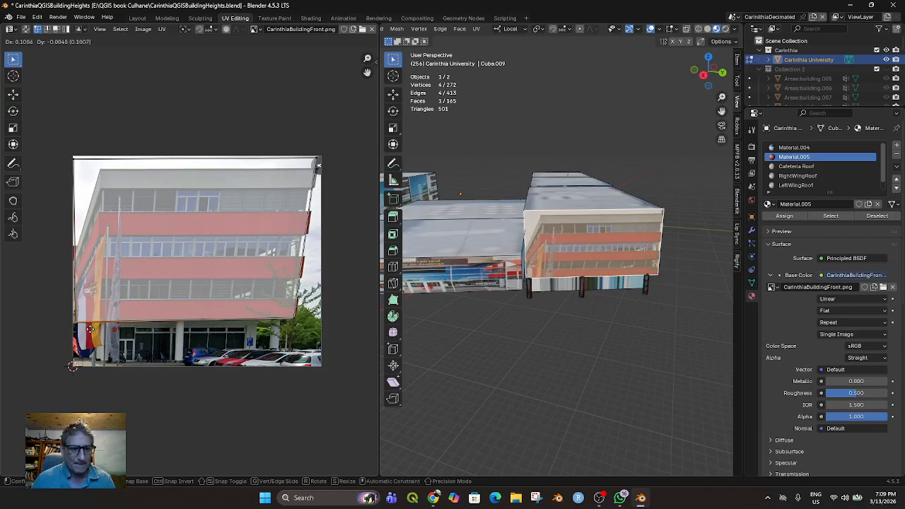
Move the front face's upper-left and lower-left UV corners onto the facade's left roof corner and the lowest red band's left end
click(75, 164)
key(g)
click(102, 171)
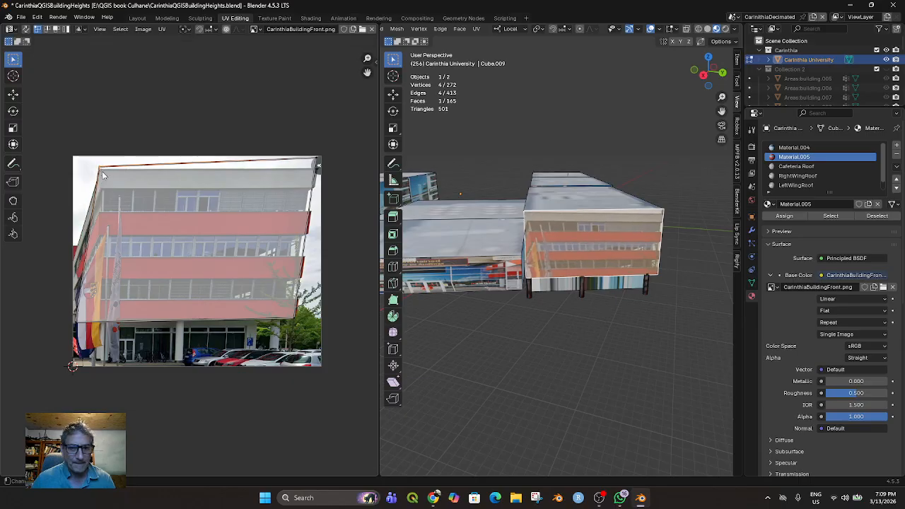
click(75, 318)
key(g)
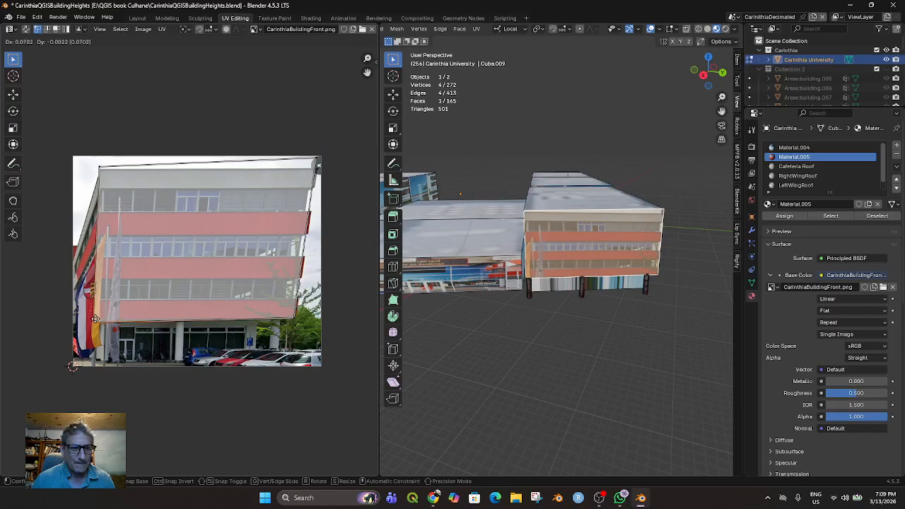
click(94, 319)
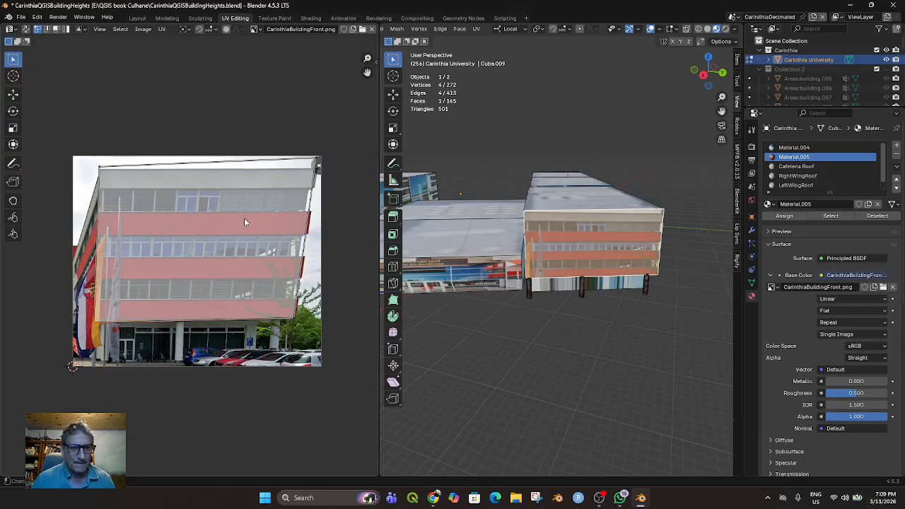
Fine-tune the front face's upper-right and lower-right UV corners to the facade's right roof corner and the lowest red band's right end
click(316, 163)
key(g)
click(316, 168)
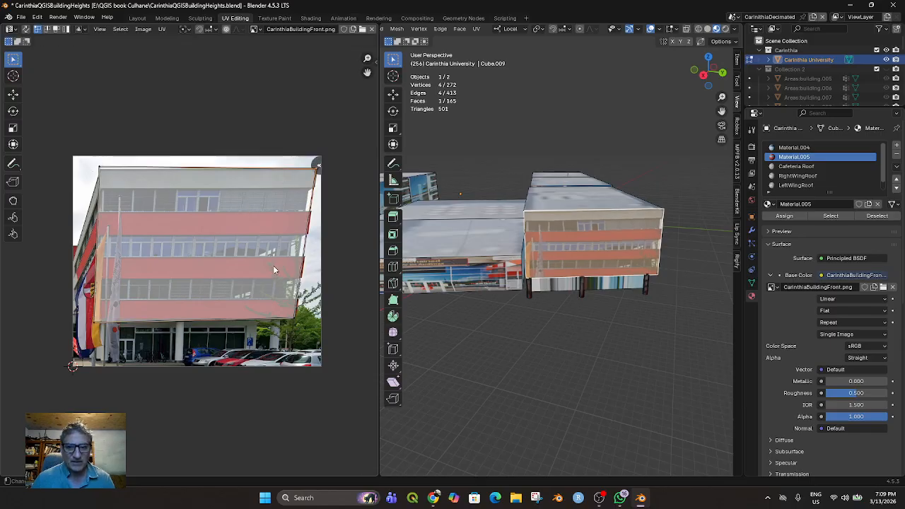
click(295, 318)
key(g)
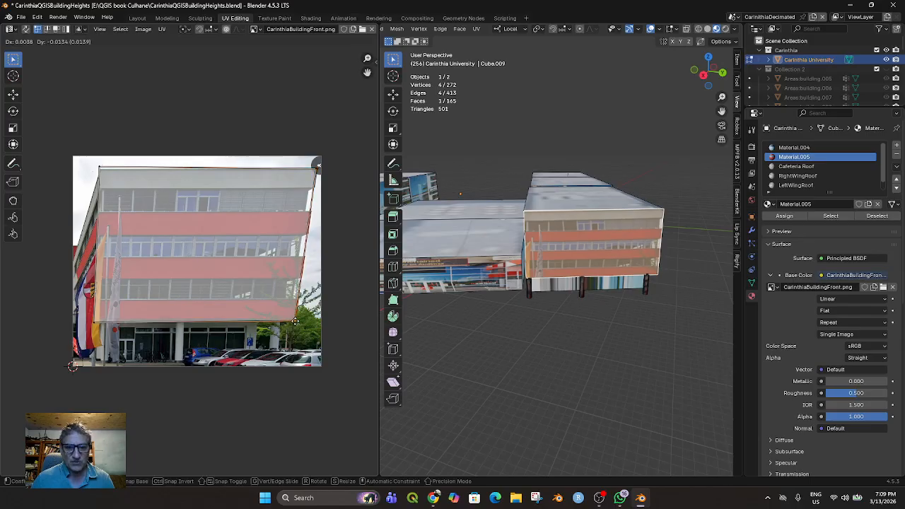
click(295, 321)
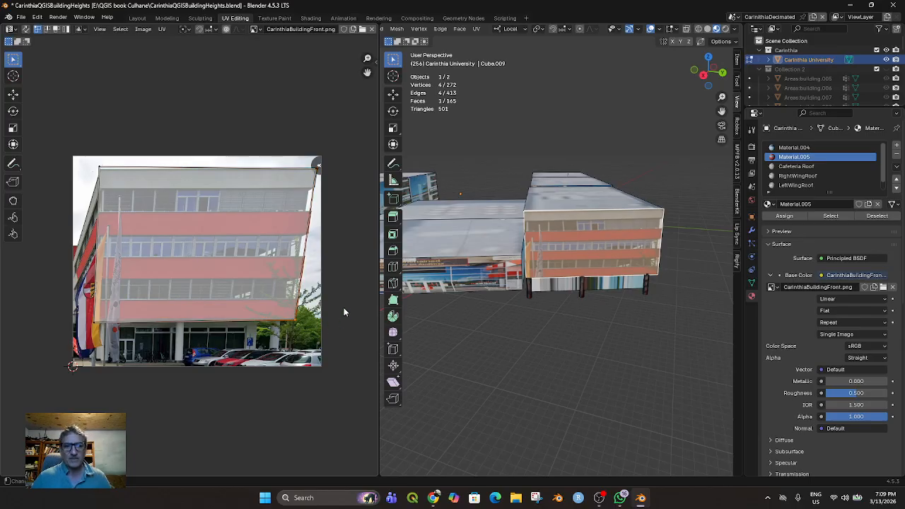
Select the recessed ground-floor face and pull two of its collapsed UV corners apart toward the photo's lower middle
click(601, 286)
middle_drag(598, 314, 598, 304)
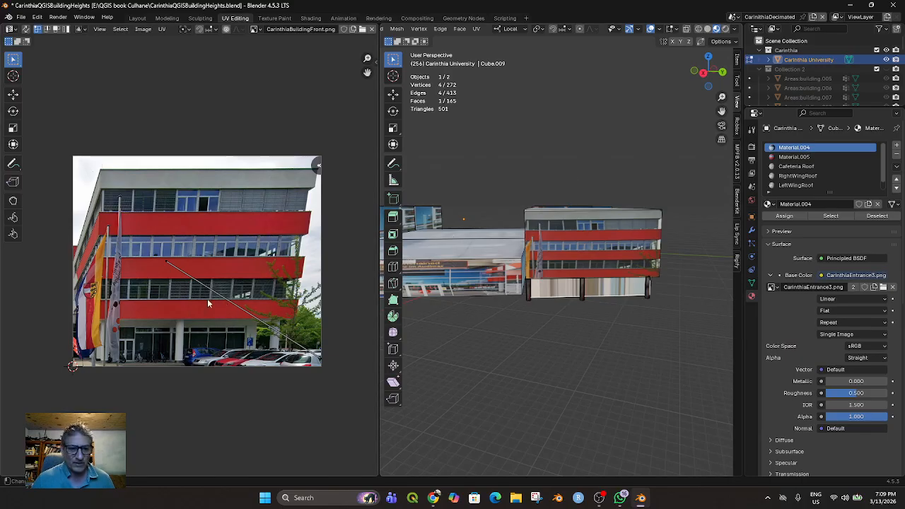
drag(154, 252, 196, 286)
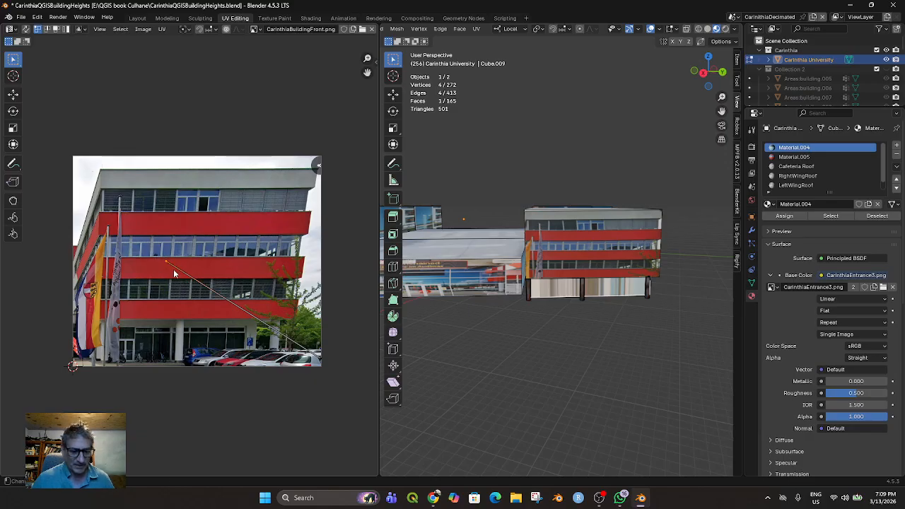
key(g)
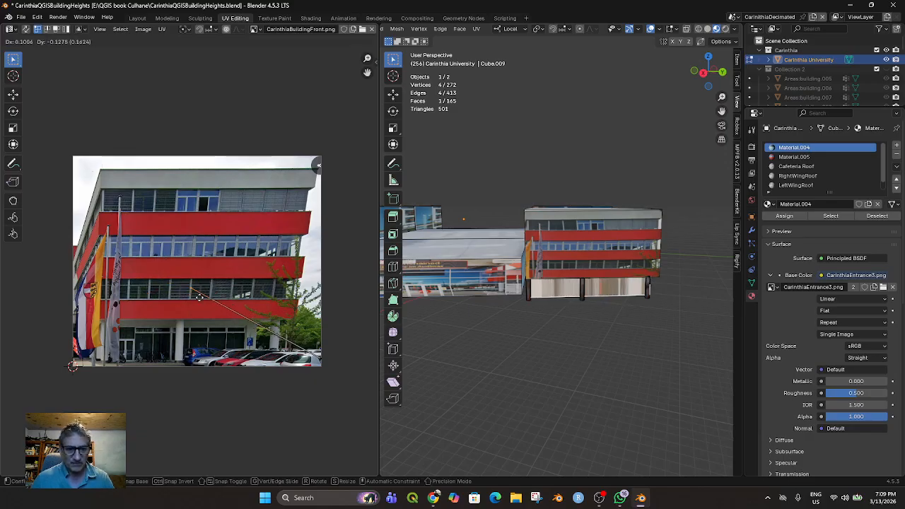
click(198, 310)
click(319, 359)
key(g)
click(231, 363)
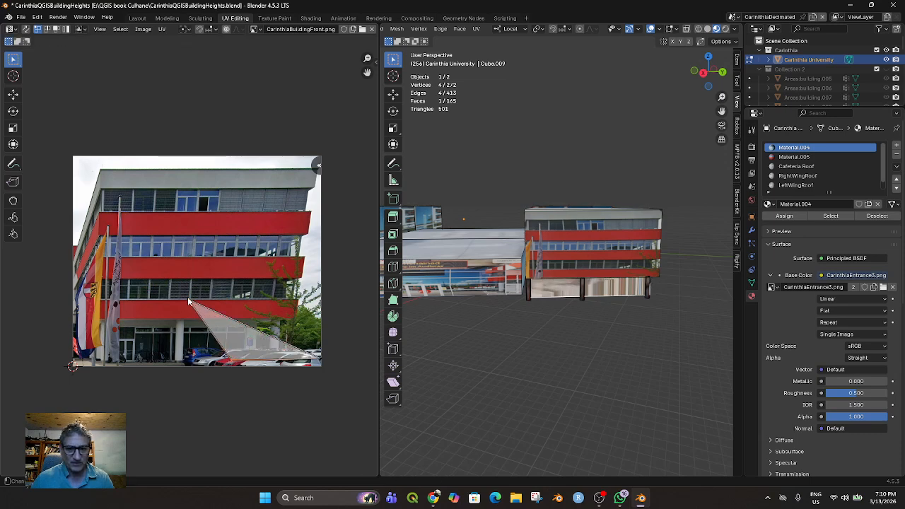
Set the ground-floor face's upper-left UV corner on the lowest window row and its lower-left corner near the flagpole bases
click(185, 300)
key(g)
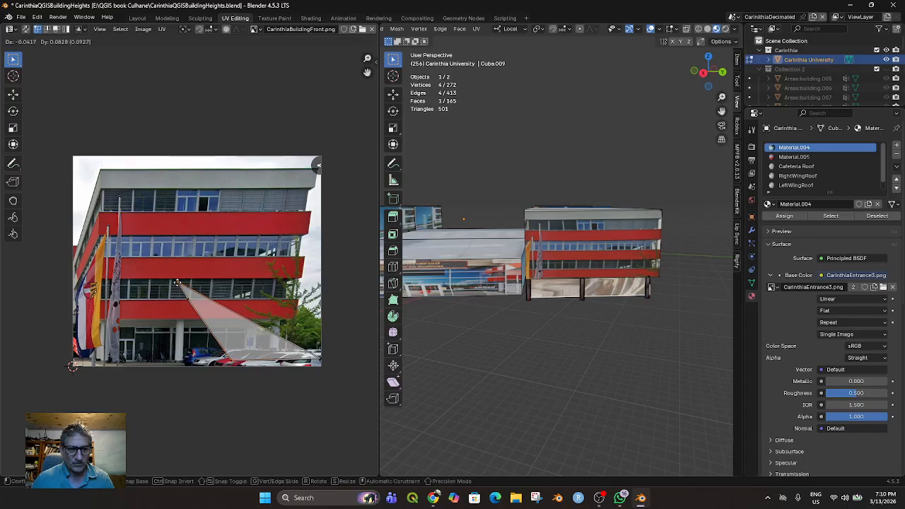
click(169, 283)
click(229, 360)
key(g)
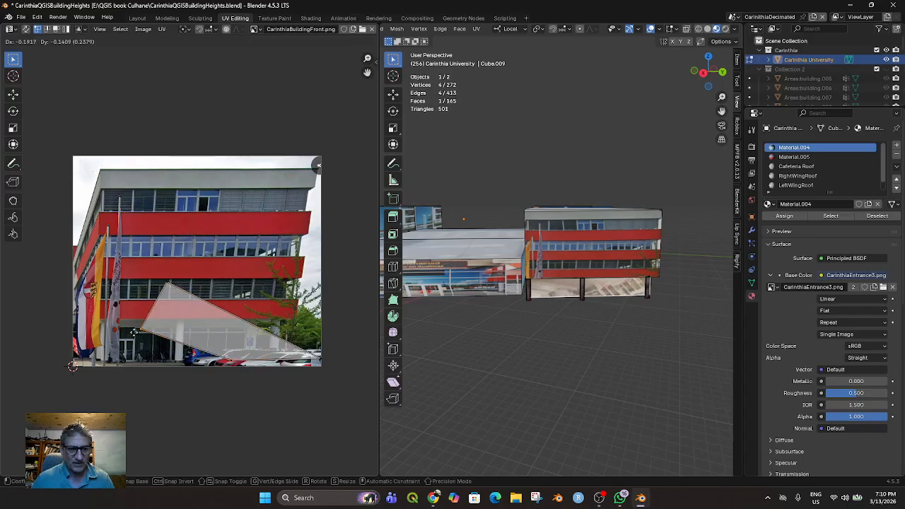
click(126, 362)
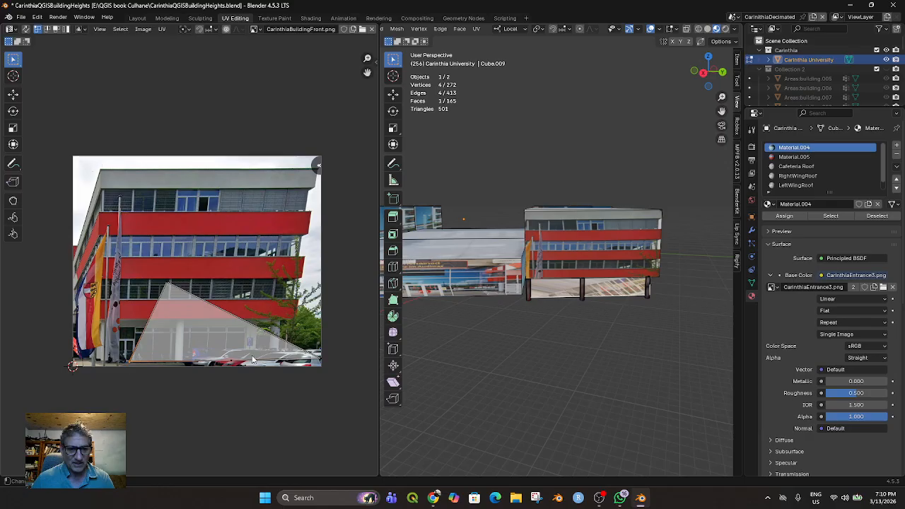
Complete an upright ground-floor UV quad by placing its upper-right corner above the lowest red band and shifting its lower-left corner inward
click(320, 362)
key(g)
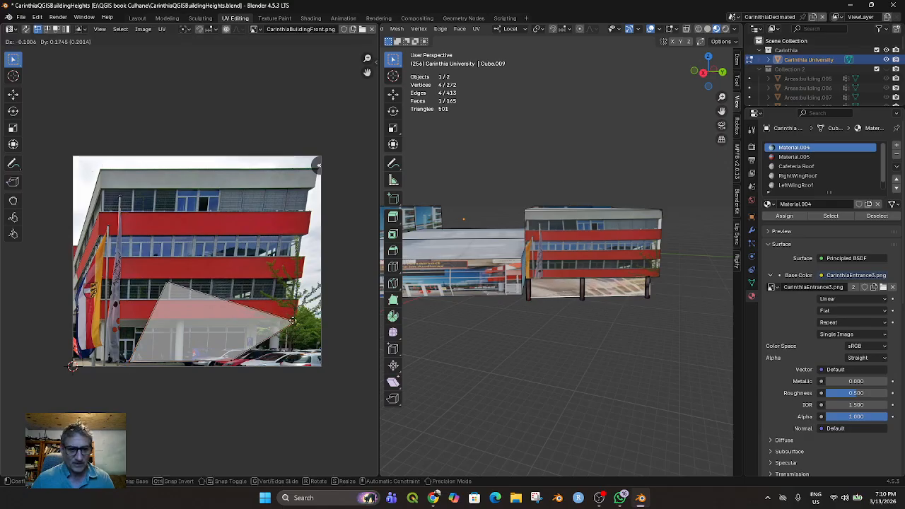
click(239, 278)
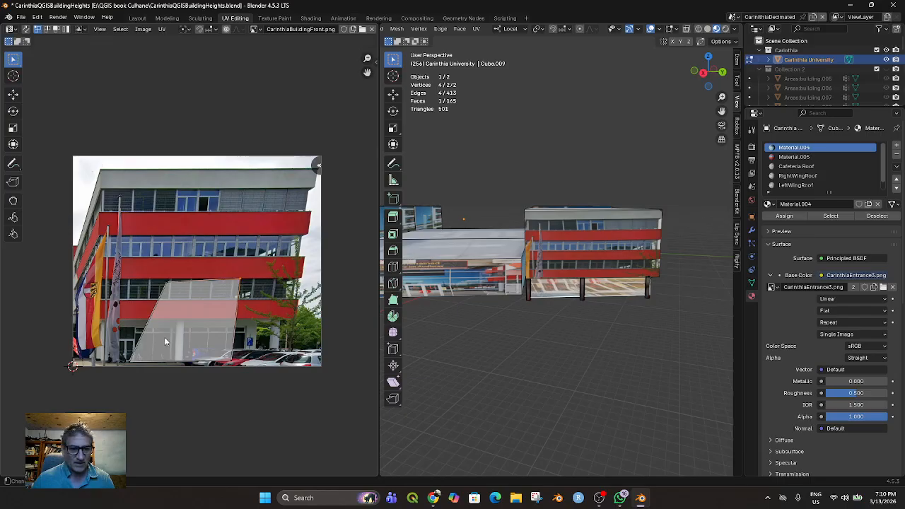
click(127, 359)
key(g)
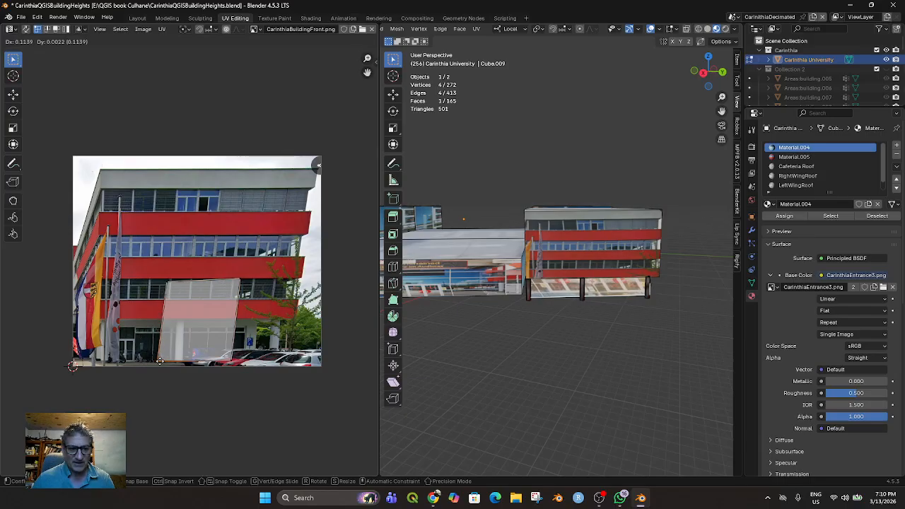
click(158, 358)
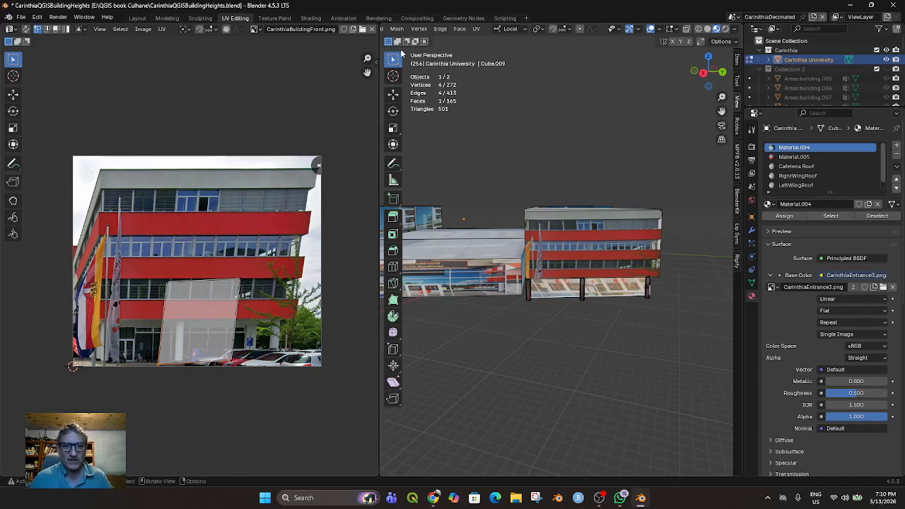
Assign Material.005, which uses CarinthiaBuildingFront.png, to the recessed ground-floor face
scroll(455, 31, up, 3)
scroll(454, 31, up, 2)
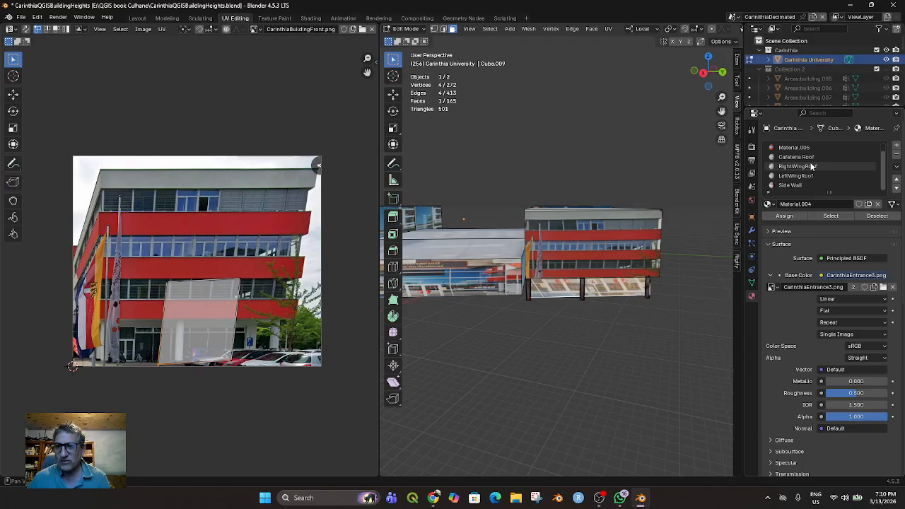
scroll(811, 167, down, 1)
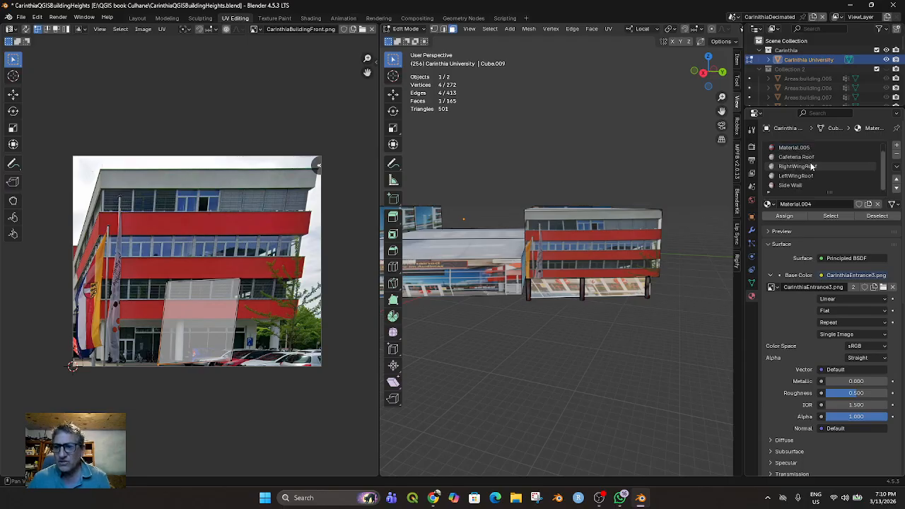
click(795, 147)
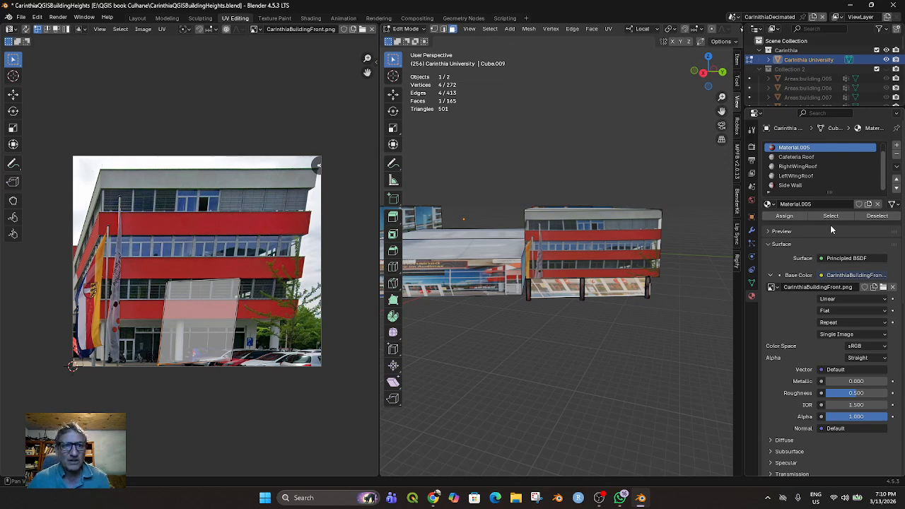
click(783, 216)
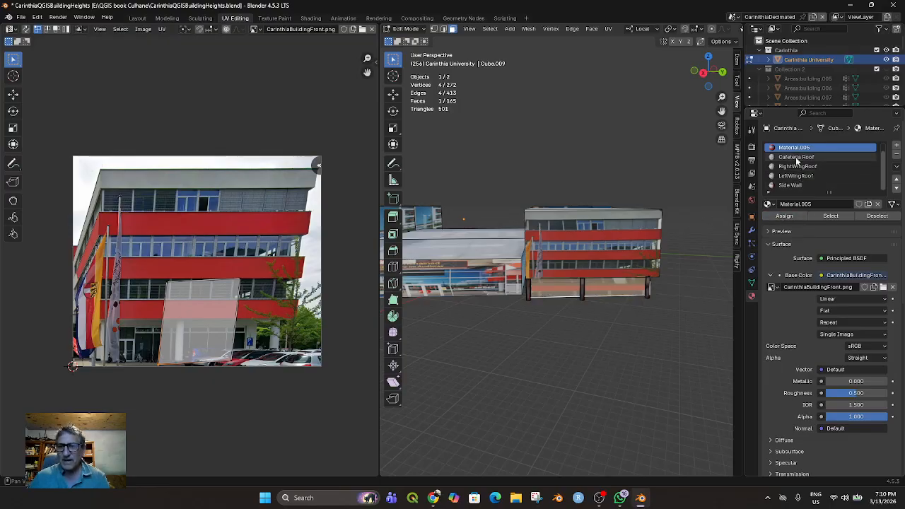
Rename Material.005 to "Carinthia Building Front"
text(Carinthia Building Front)
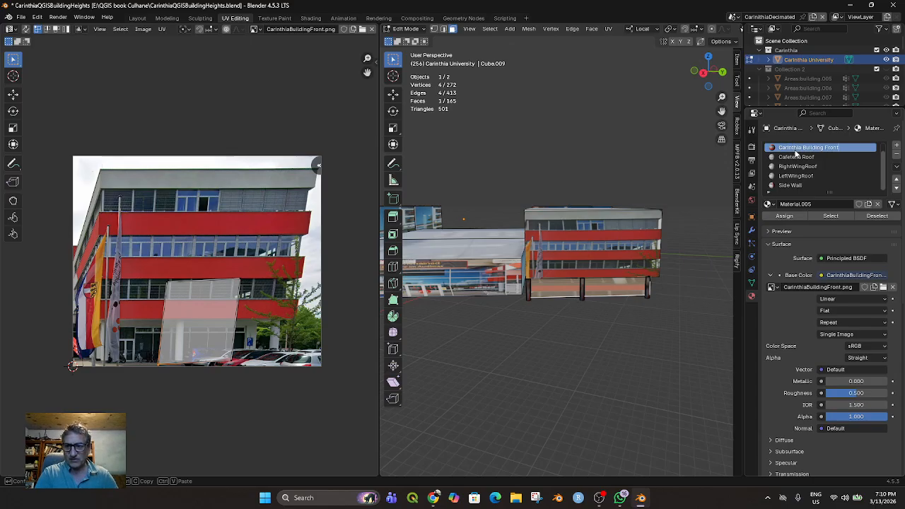
key(Return)
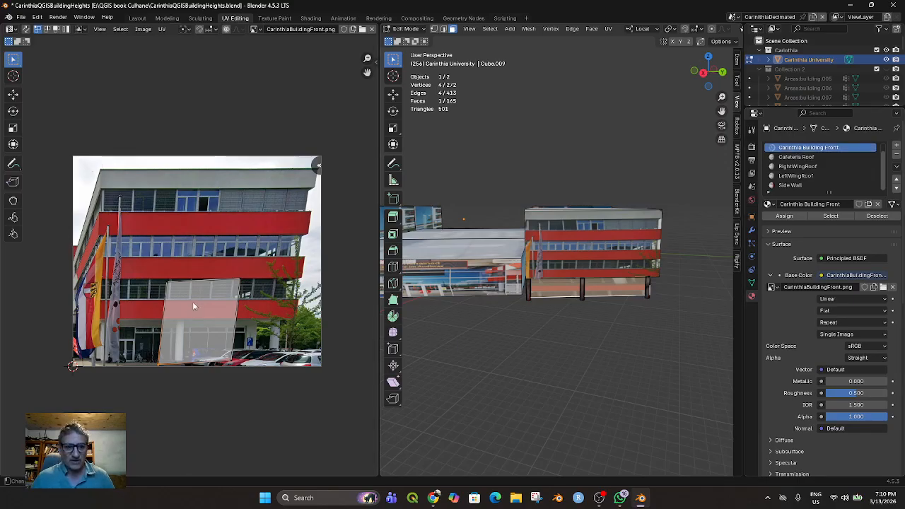
Move the whole ground-floor UV quad over the parked cars and tree in the photo's lower-right area
drag(136, 269, 254, 385)
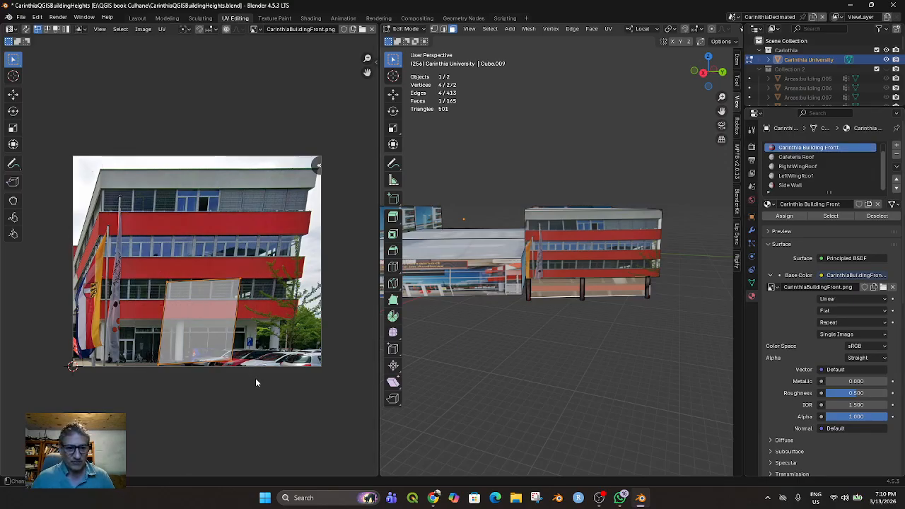
key(g)
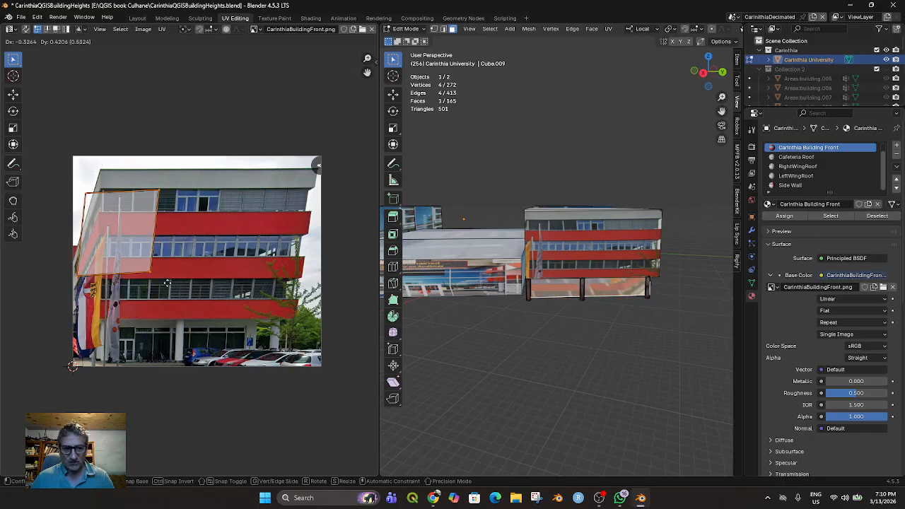
click(328, 371)
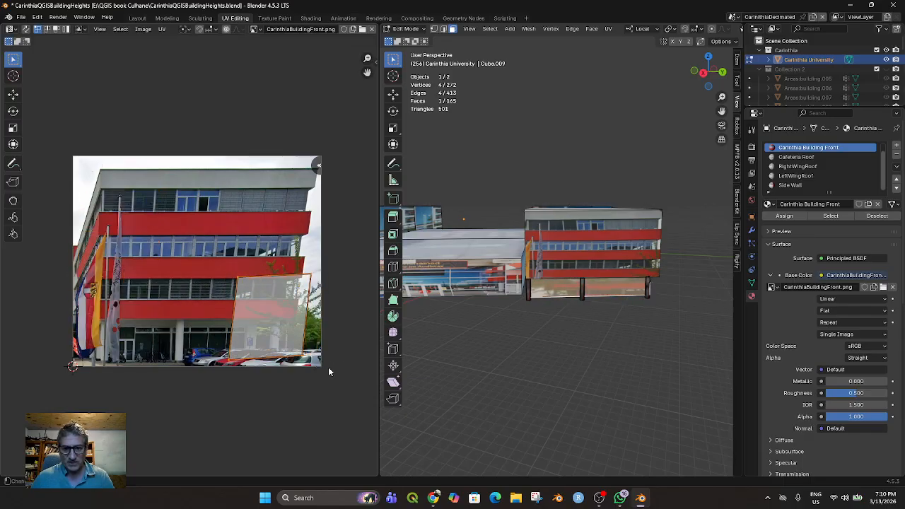
click(298, 365)
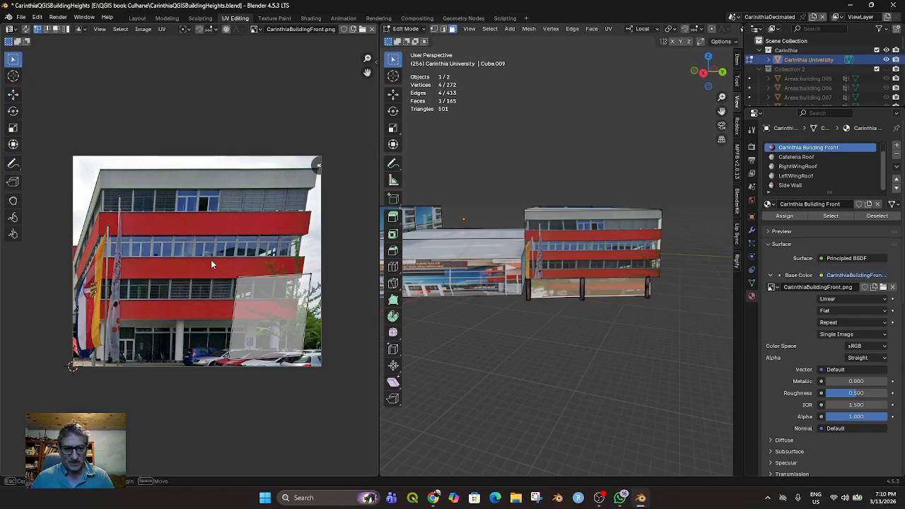
Tilt the ground-floor UV quad's upper edge slightly and rotate the whole quad about half a turn
drag(224, 261, 320, 364)
key(r)
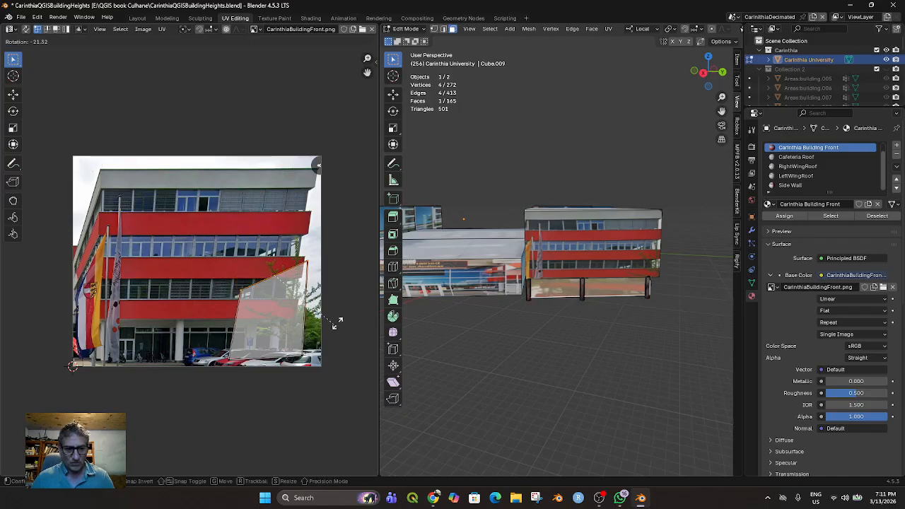
click(315, 334)
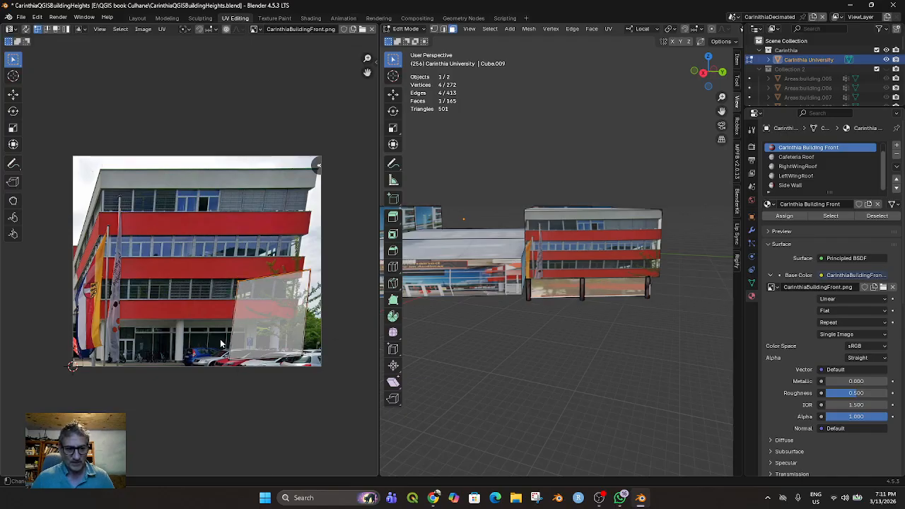
drag(215, 342, 311, 369)
key(r)
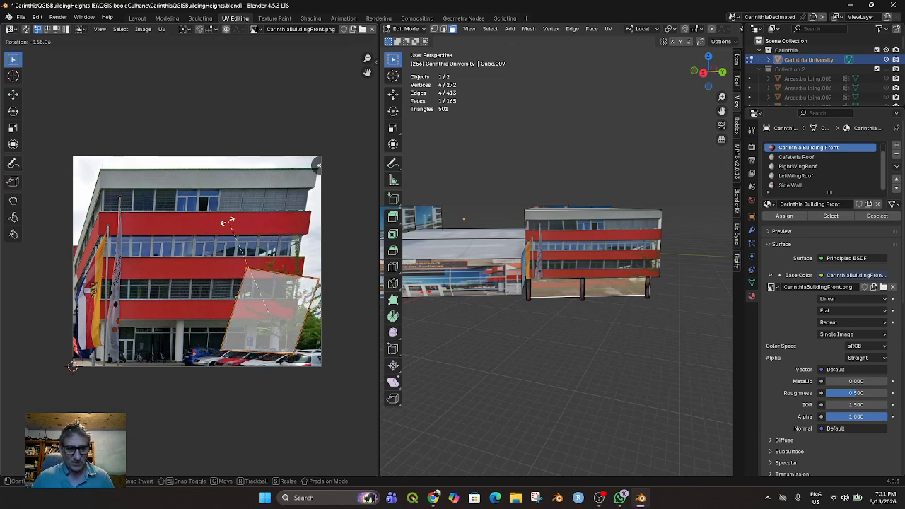
click(209, 233)
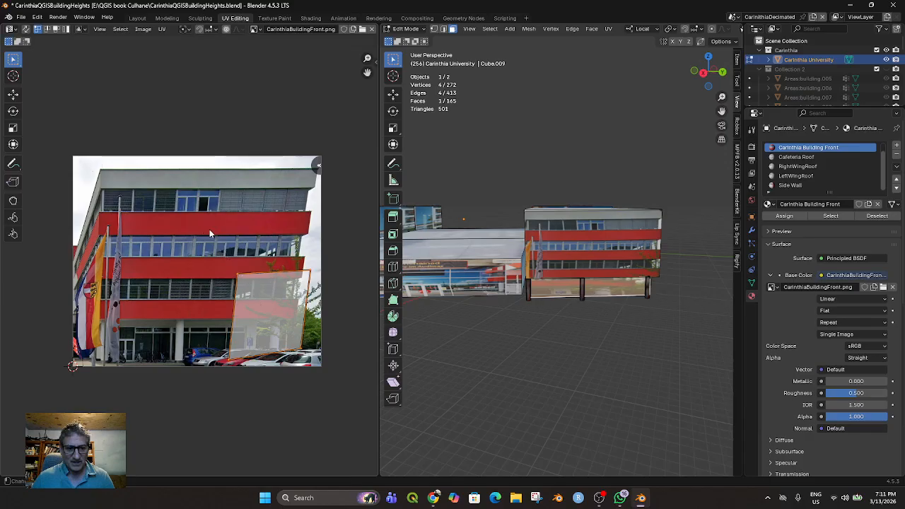
Move the ground-floor quad's lower-left and upper-left UV corners to the ground floor's left end beside the flagpoles
key(g)
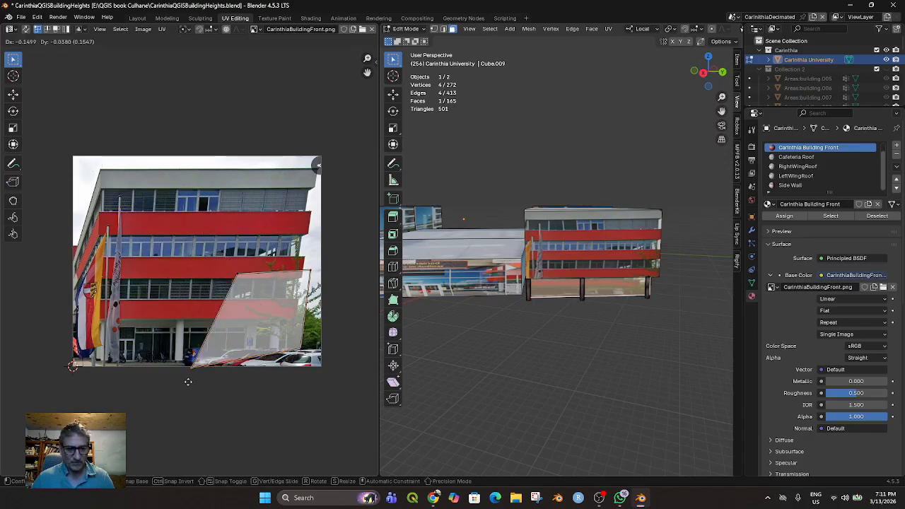
click(113, 374)
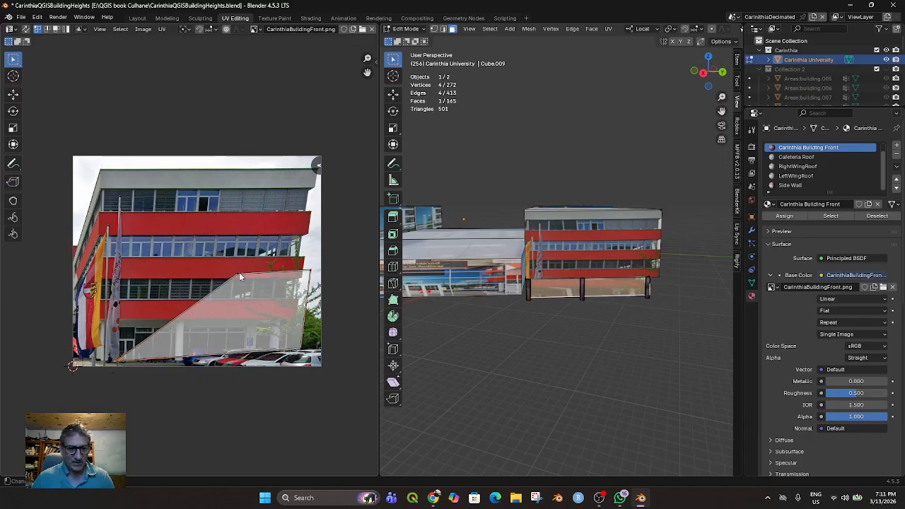
click(240, 274)
key(g)
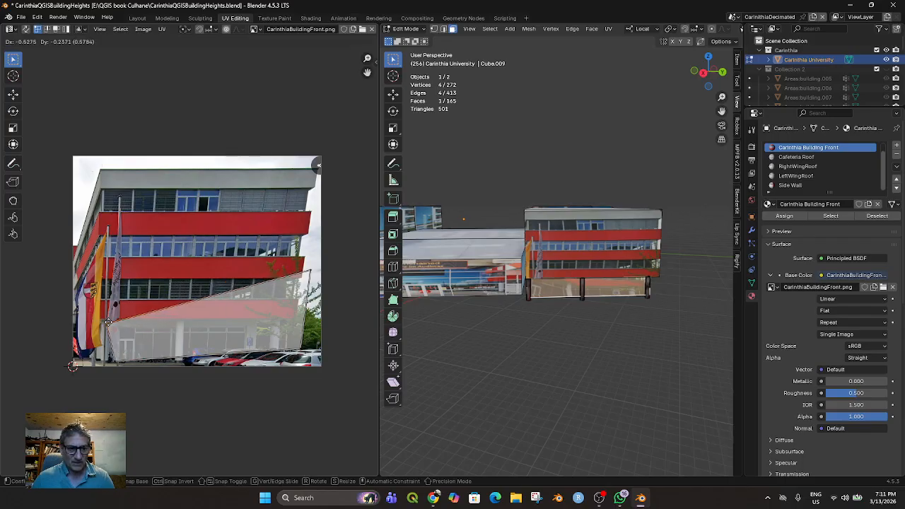
click(111, 319)
Place the upper-right UV corner under the lowest red band's right end and pull the lower-right corner below the photo
click(313, 273)
key(g)
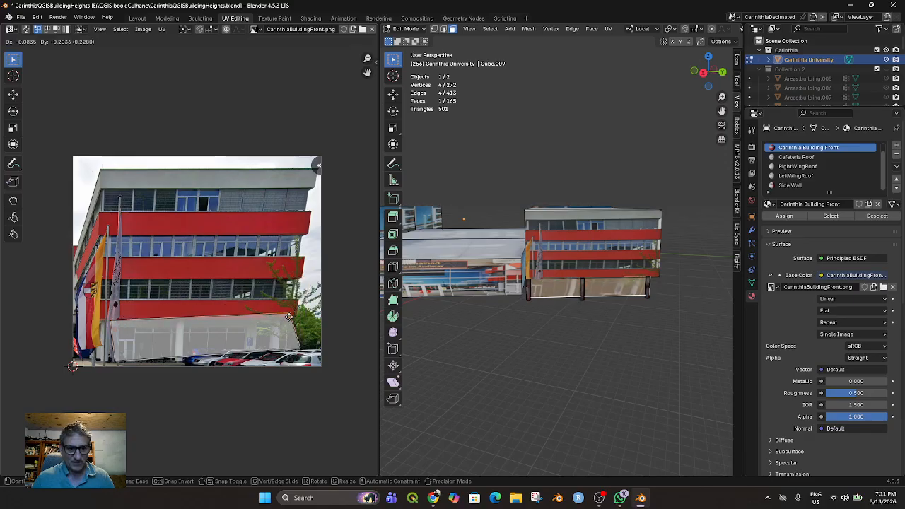
click(290, 325)
click(301, 352)
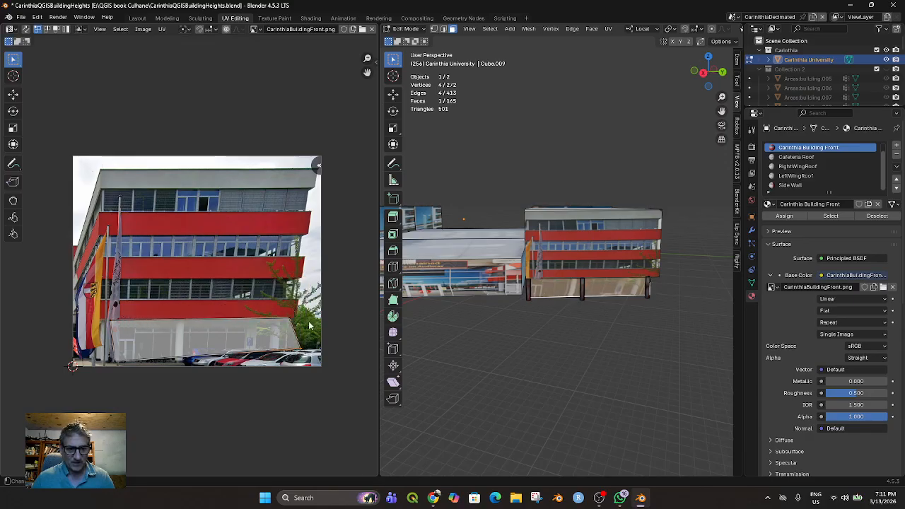
key(g)
click(284, 387)
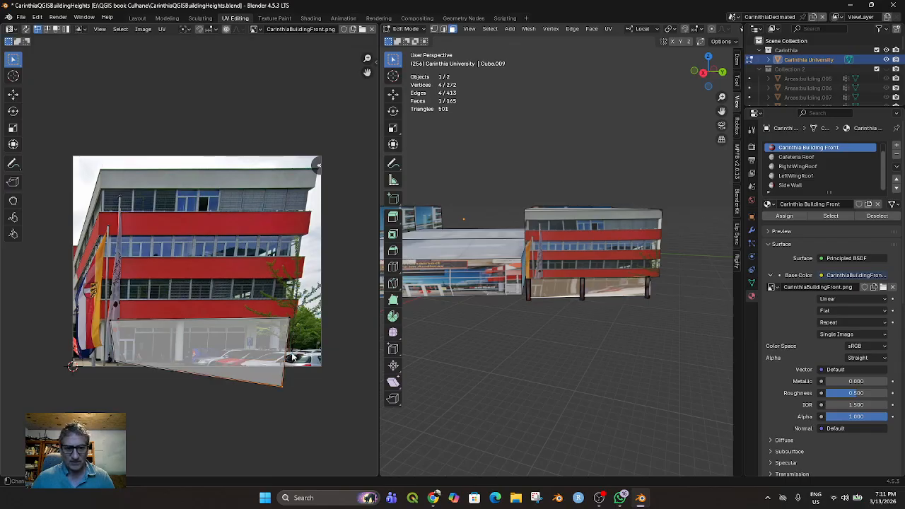
Raise the lower-right UV corner to the parked cars, directly beneath the upper-right corner and level with the lower-left one
key(g)
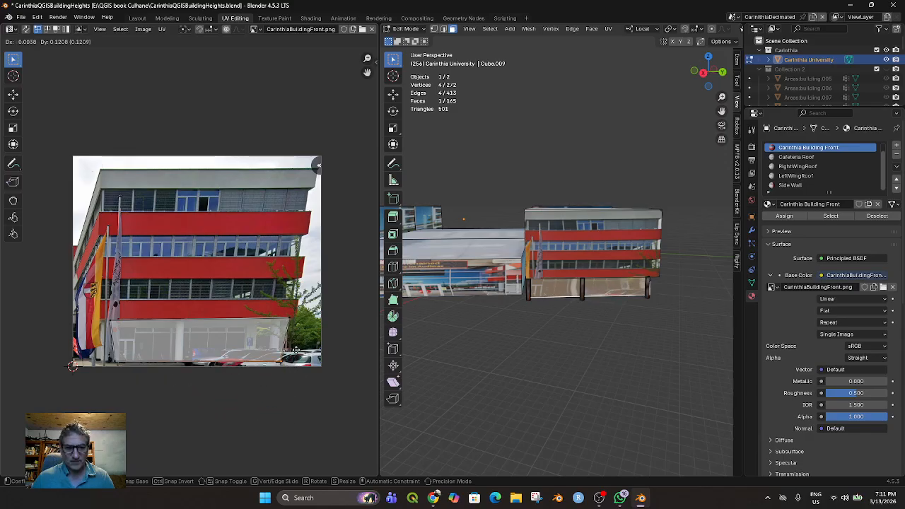
click(296, 349)
key(g)
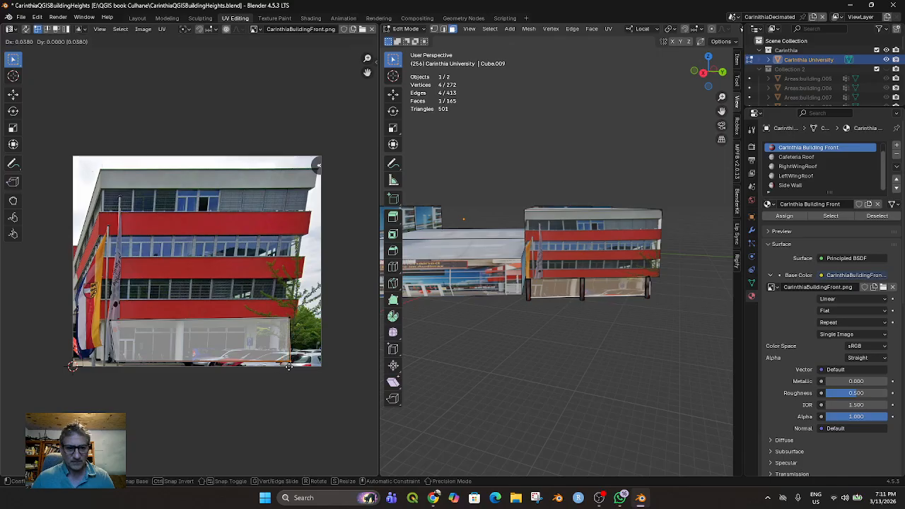
click(287, 366)
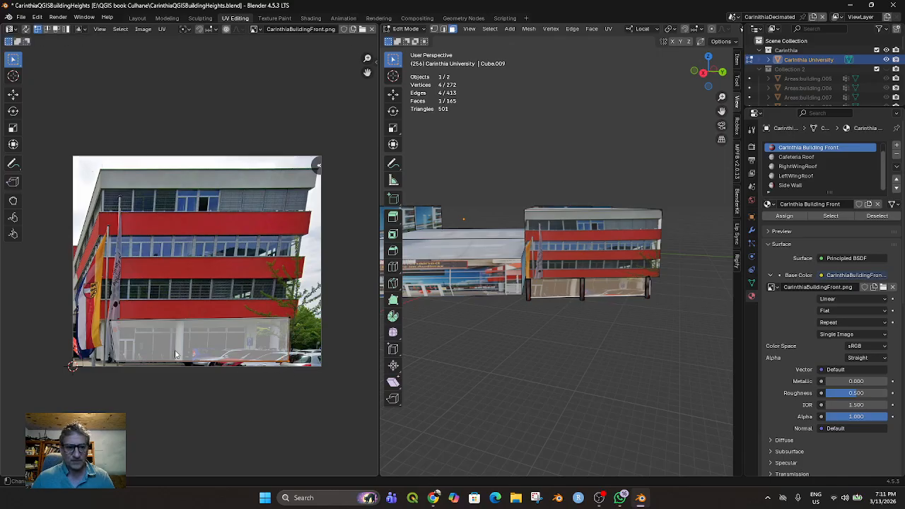
Move the ground-floor quad's left UV corners slightly inward, clear of the flagpoles, keeping them one above the other
click(112, 321)
key(g)
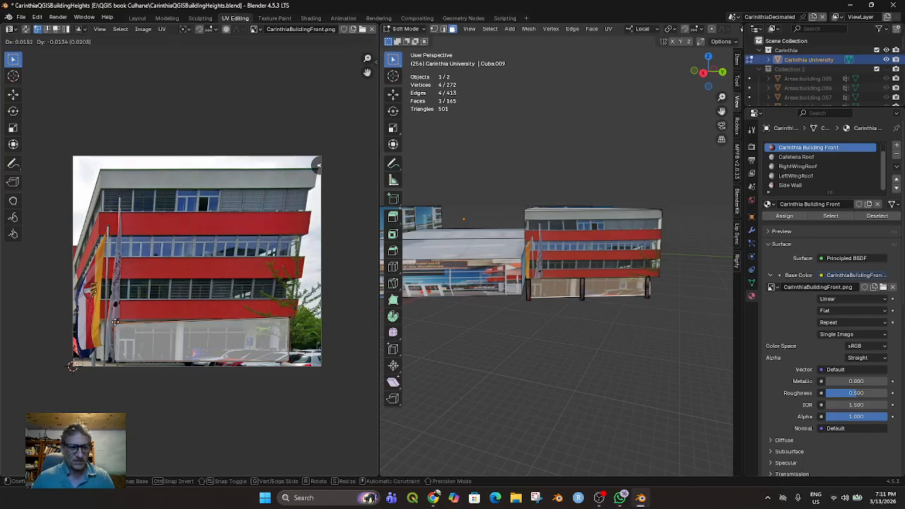
click(118, 323)
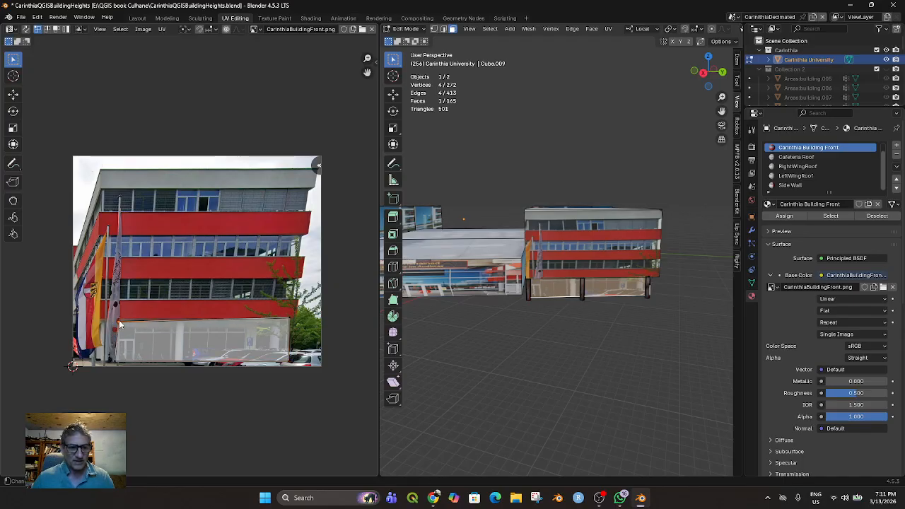
click(116, 360)
mouse_move(593, 402)
middle_down()
mouse_move(591, 384)
mouse_move(580, 390)
mouse_move(587, 390)
middle_up()
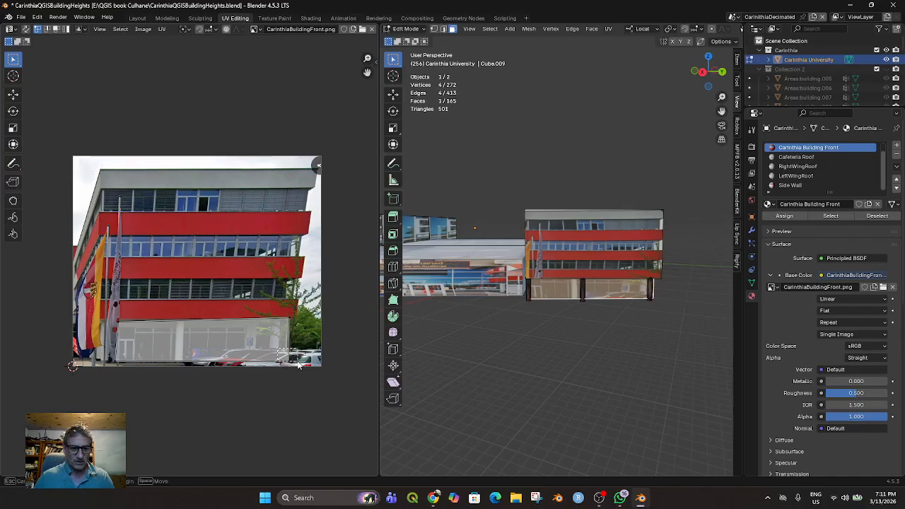
Narrow the ground-floor UV quad to the entrance section by moving its two right corners just short of the first white pillar
key(g)
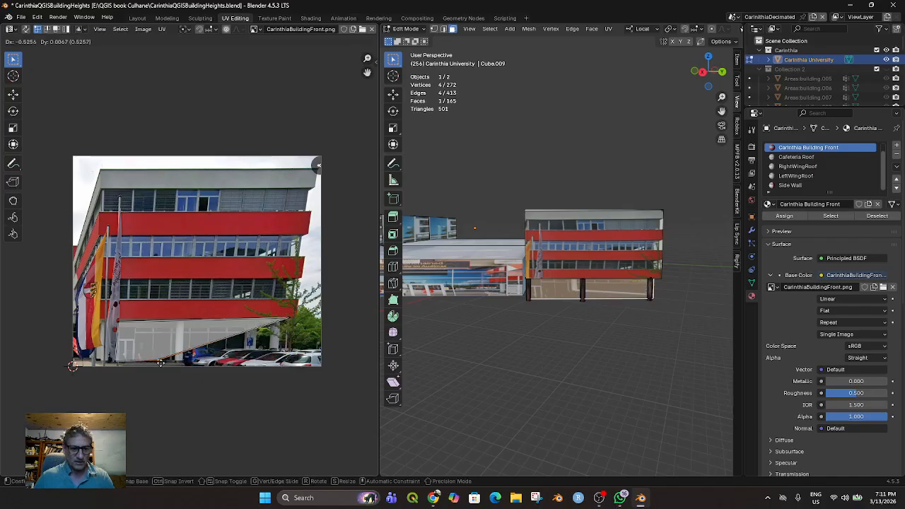
click(161, 362)
click(286, 320)
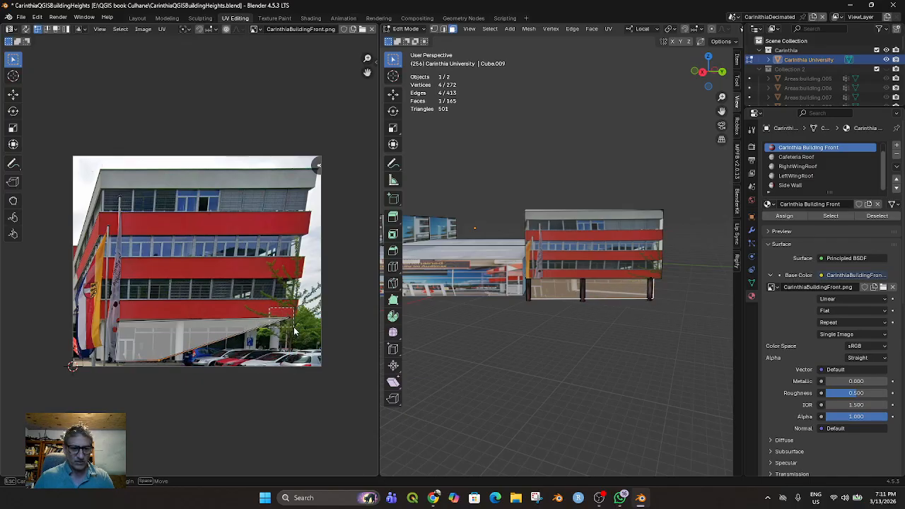
key(g)
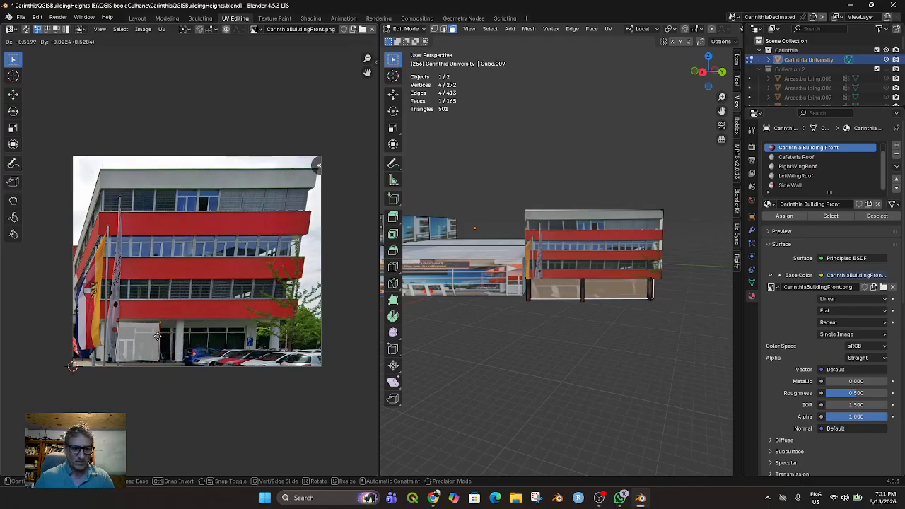
click(157, 337)
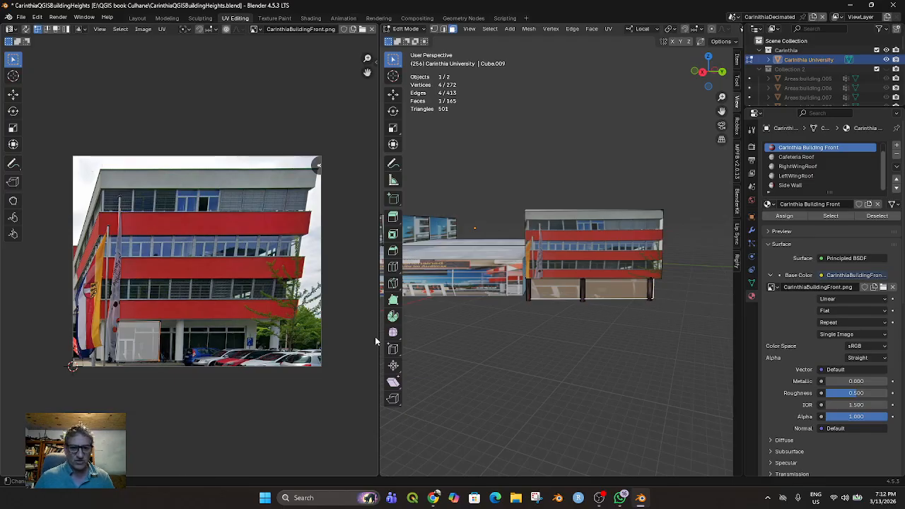
Move the ground-floor quad's right UV edge horizontally to the white pillar at the far end of the photo's ground floor
scroll(561, 309, up, 1)
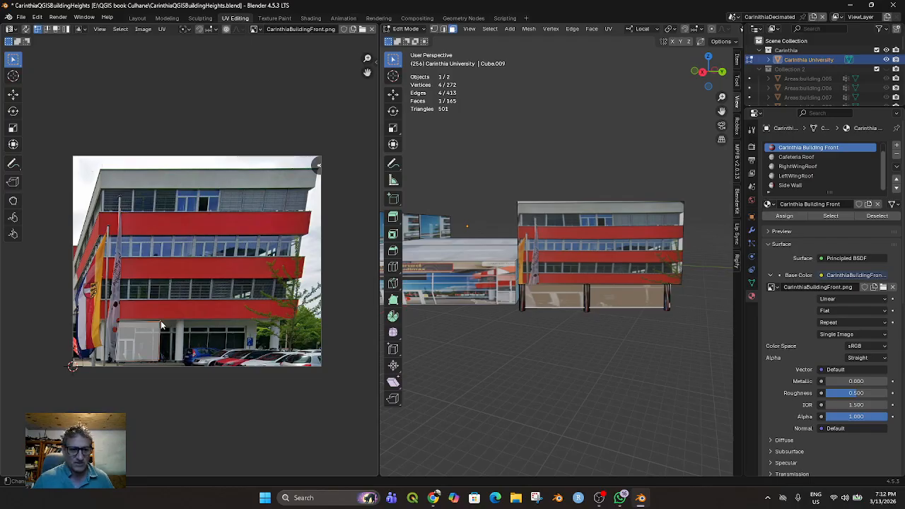
key(g)
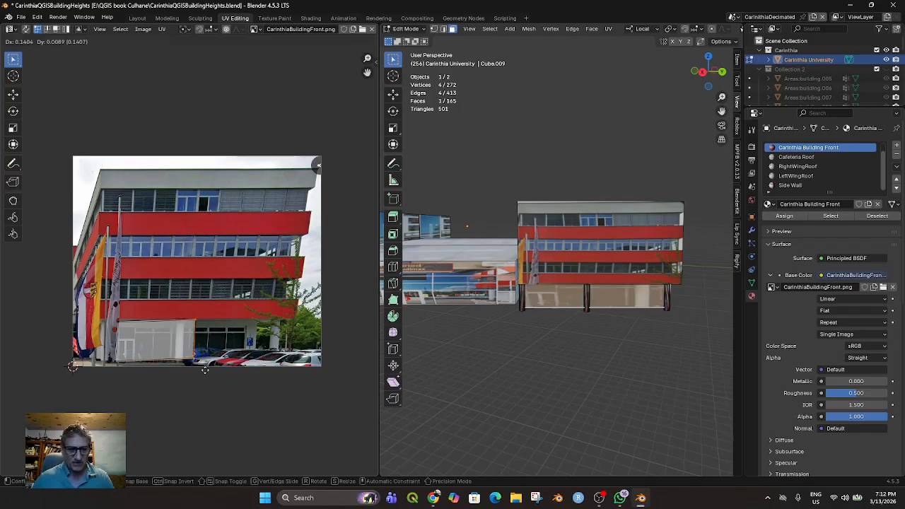
click(285, 371)
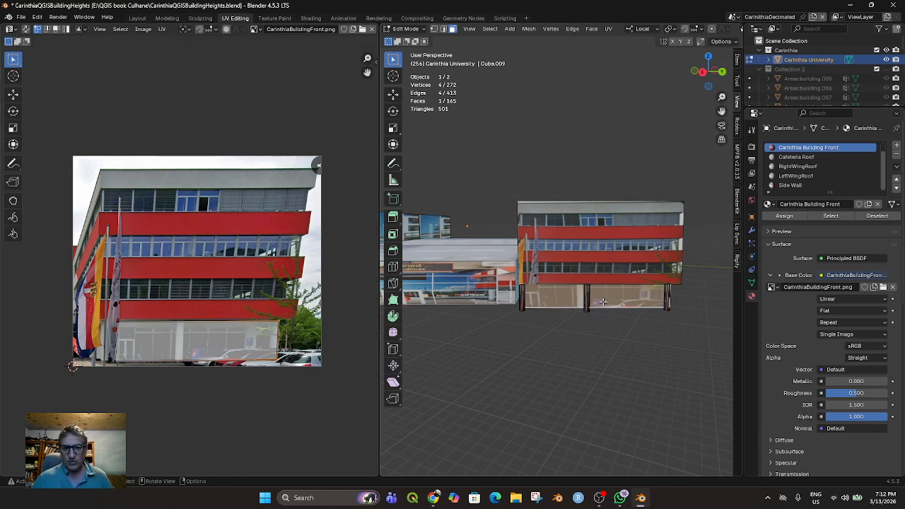
Knife a vertical cut from top to bottom of the recessed ground-floor face, just left of the middle column
scroll(565, 293, up, 2)
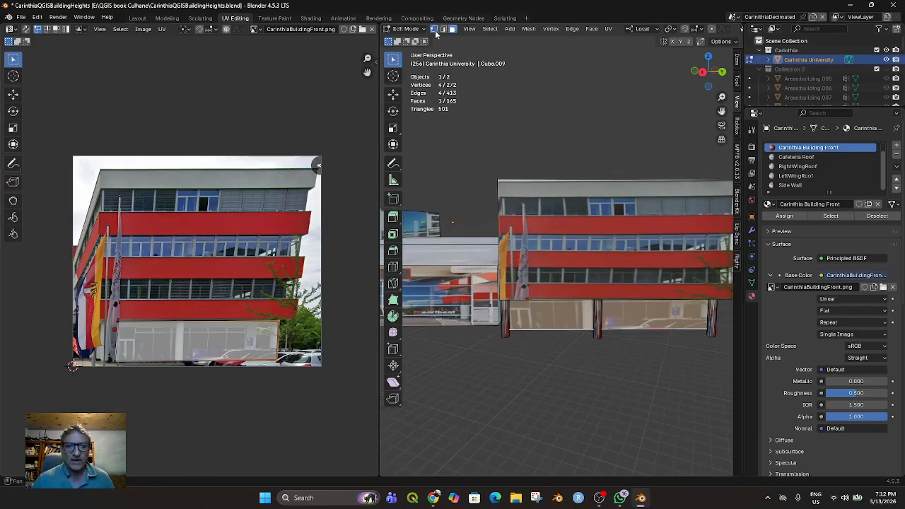
click(435, 32)
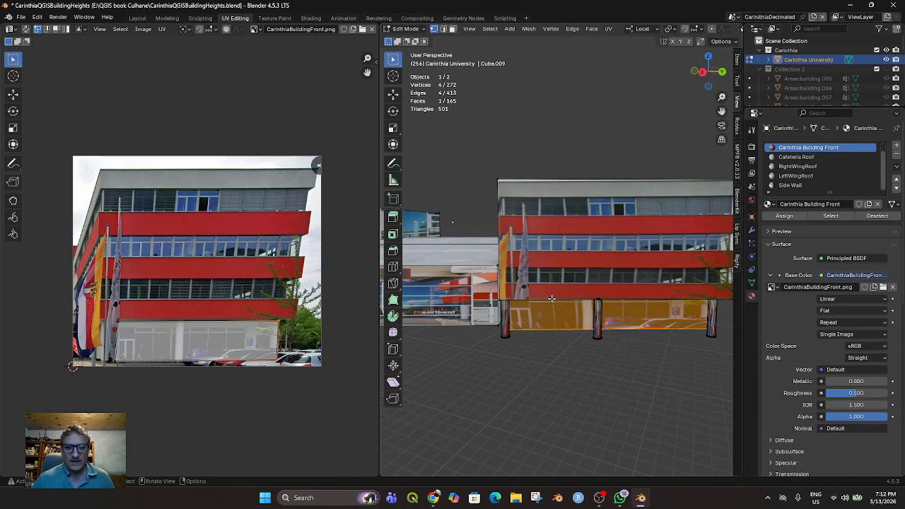
click(393, 266)
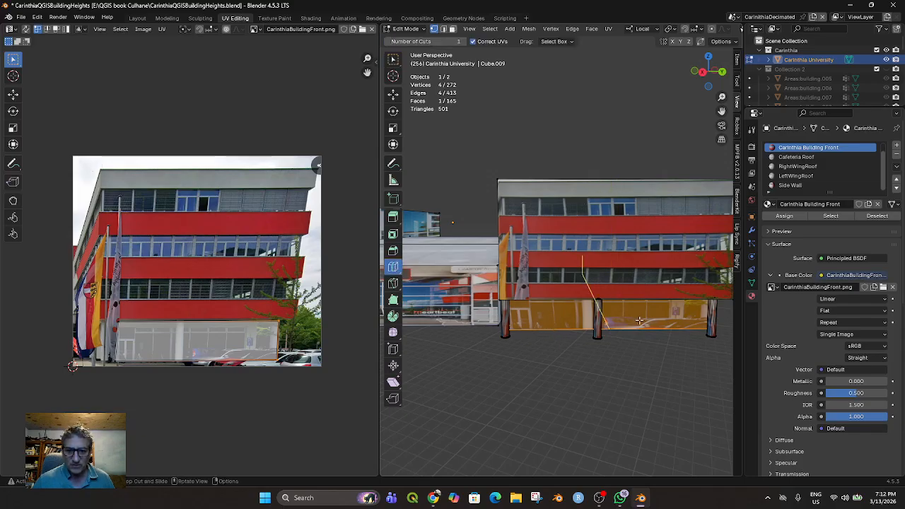
click(393, 282)
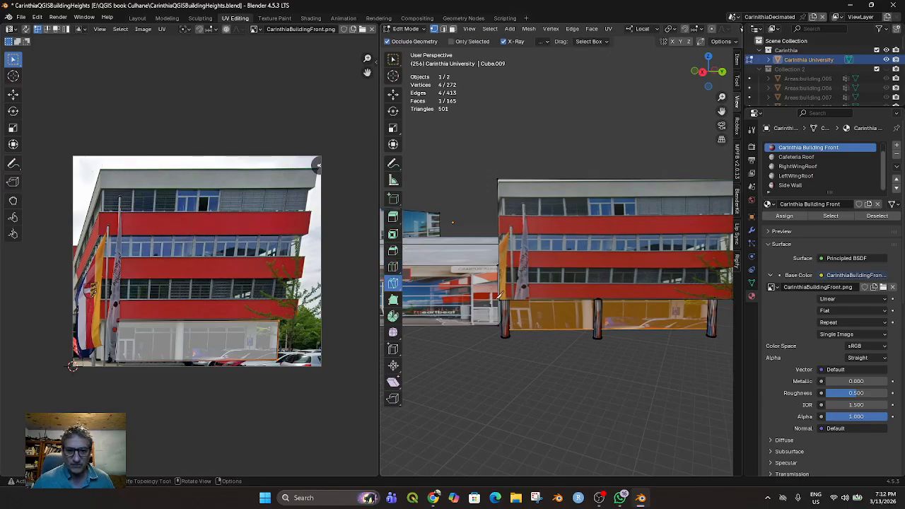
click(548, 301)
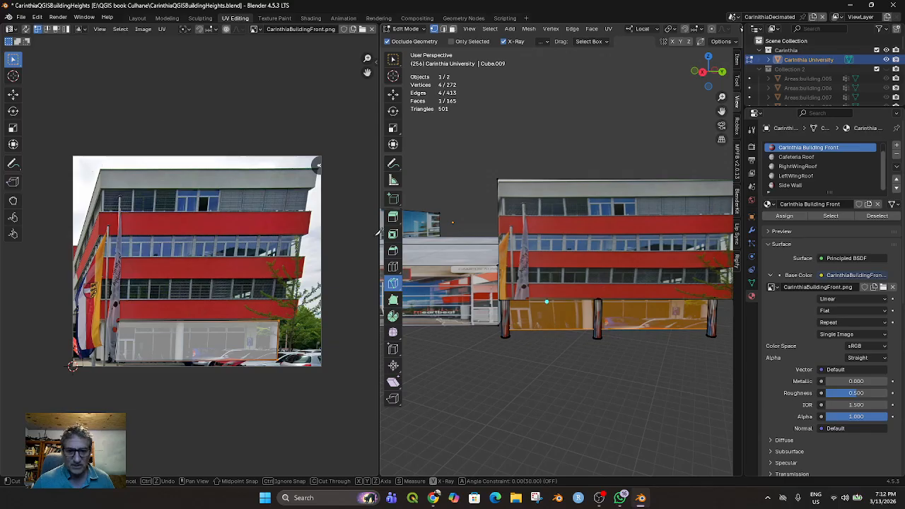
key(Escape)
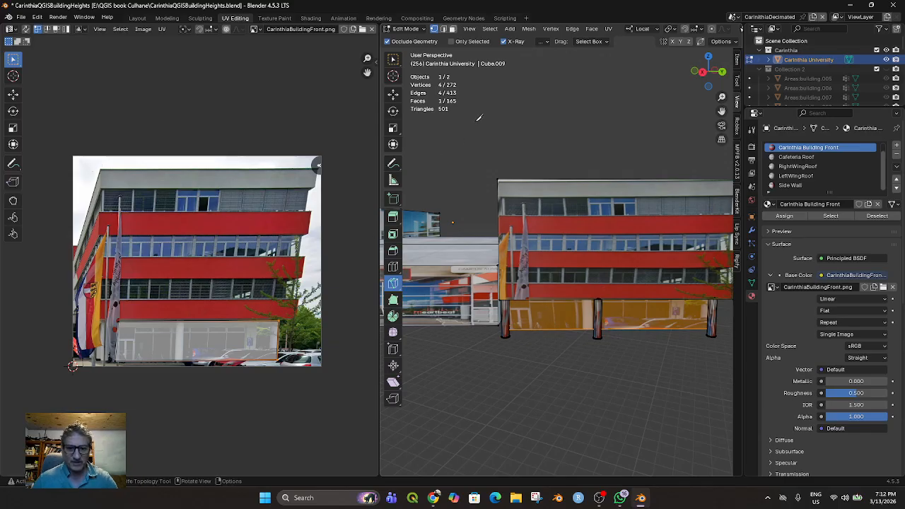
key(k)
click(584, 300)
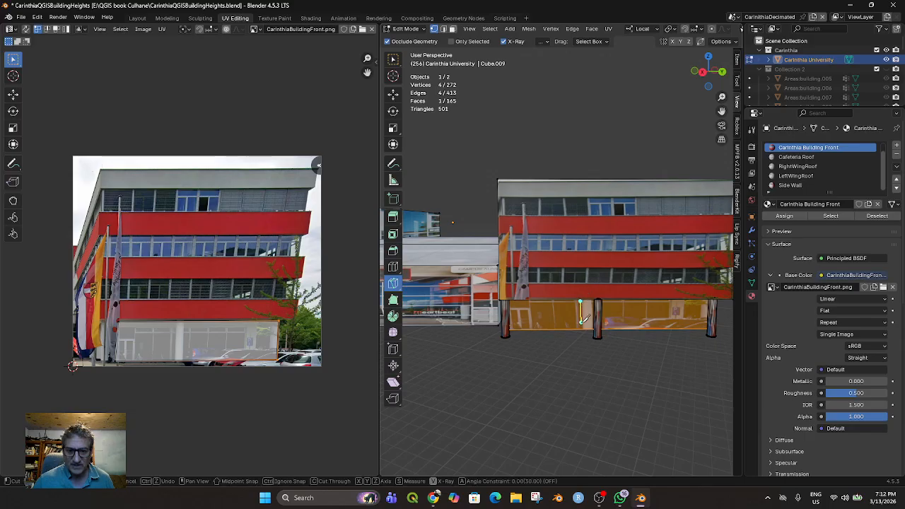
click(581, 328)
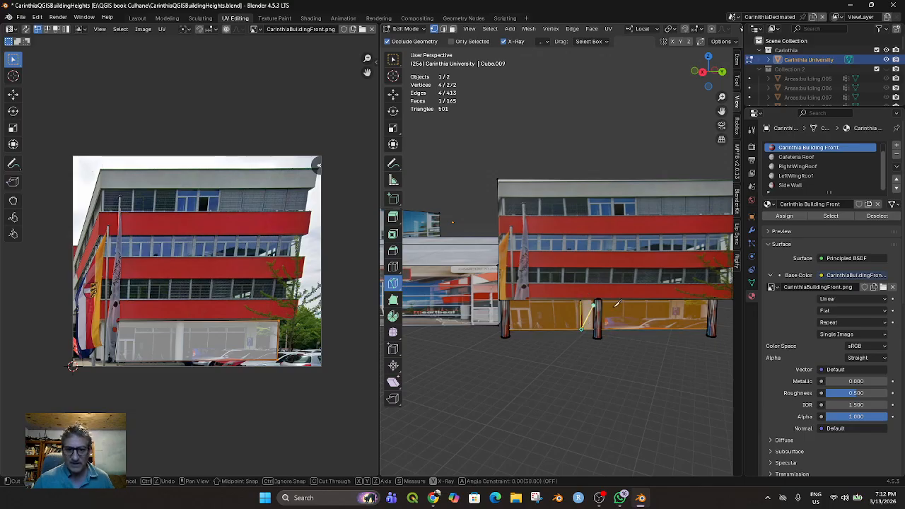
key(Return)
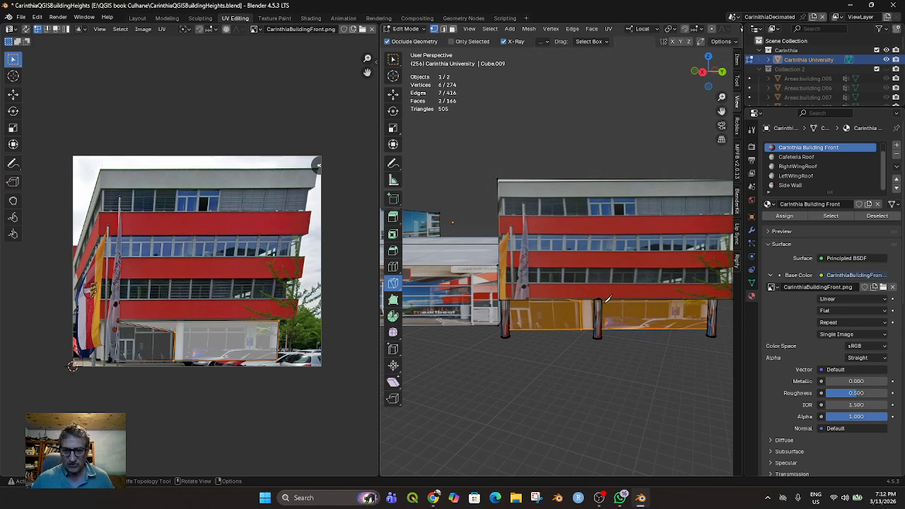
Knife two more vertical cuts through the ground-floor face, just right of the middle column and just left of the end column
key(k)
click(604, 301)
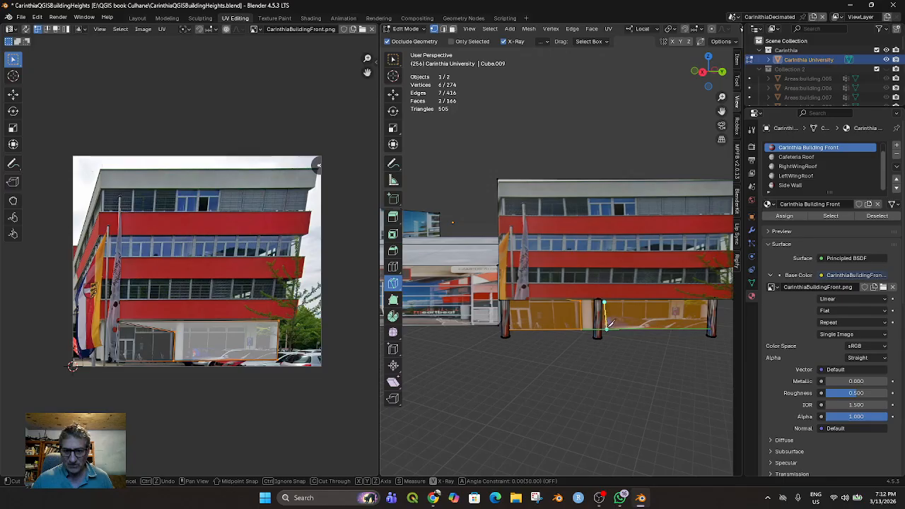
click(605, 328)
key(Return)
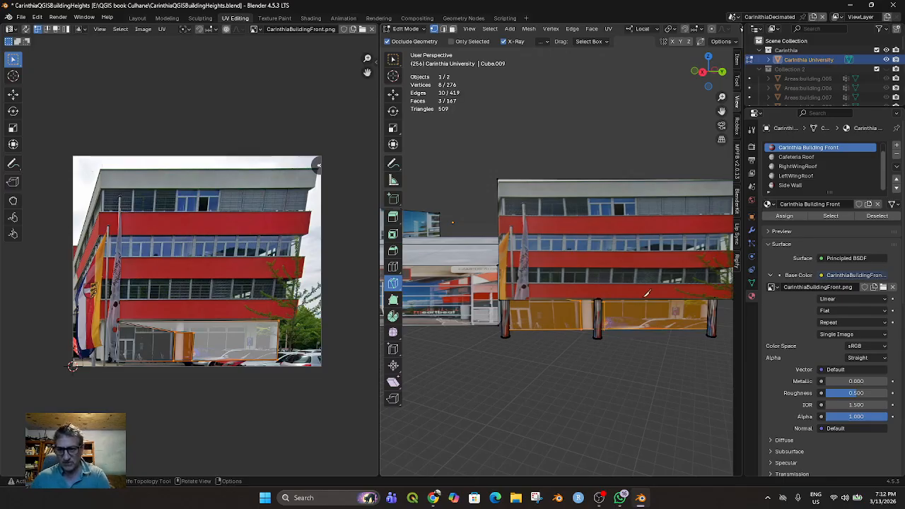
click(698, 301)
click(699, 328)
key(Return)
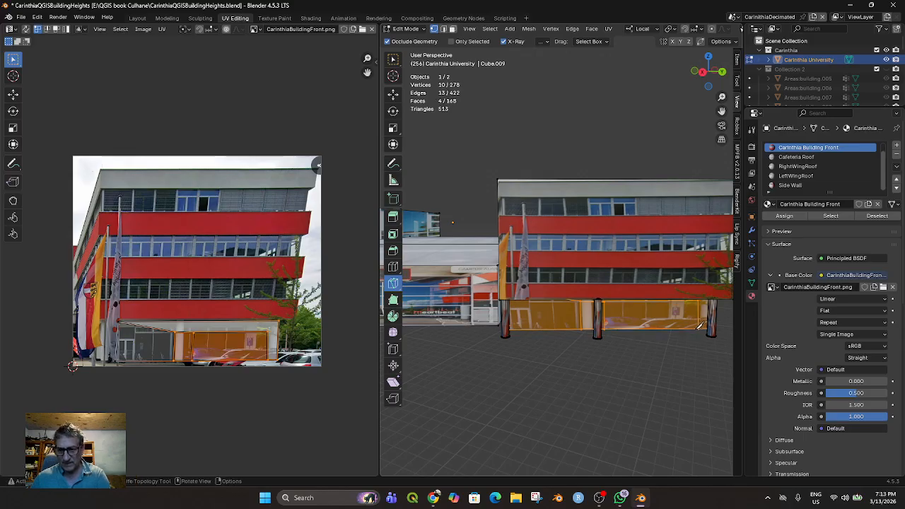
Lower the ground floor's upper-left UV vertex and the UV vertex at the top of the first cut slightly
click(119, 326)
key(g)
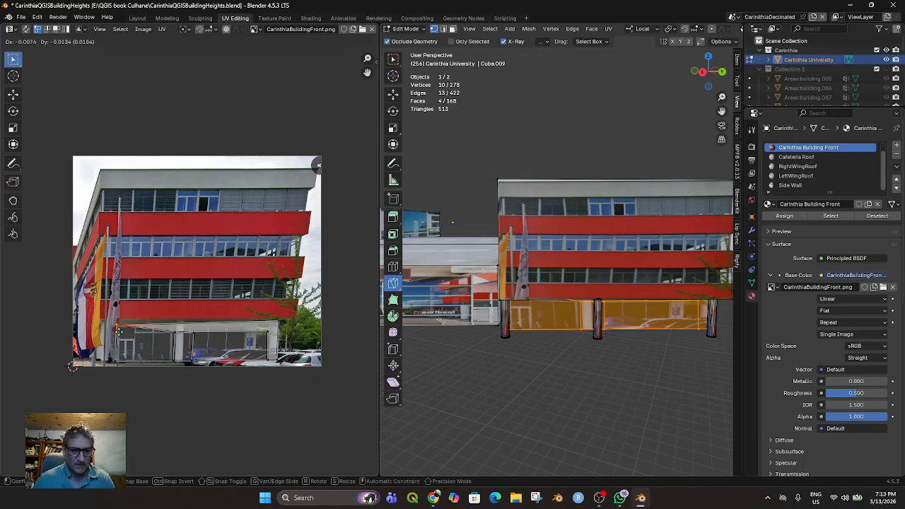
click(119, 330)
click(171, 337)
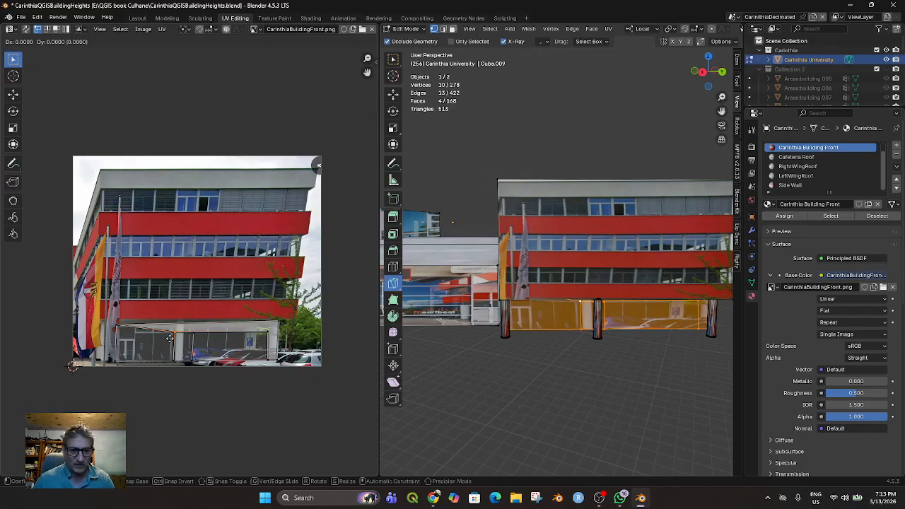
key(g)
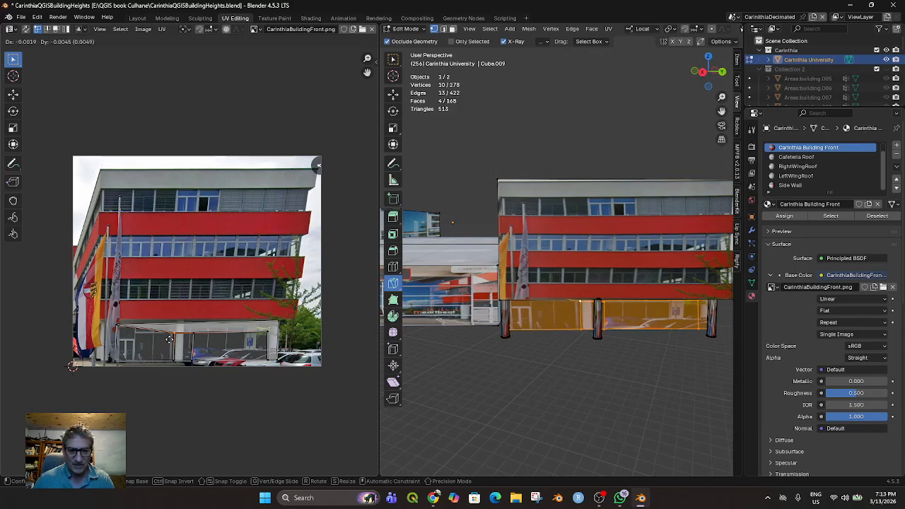
click(170, 343)
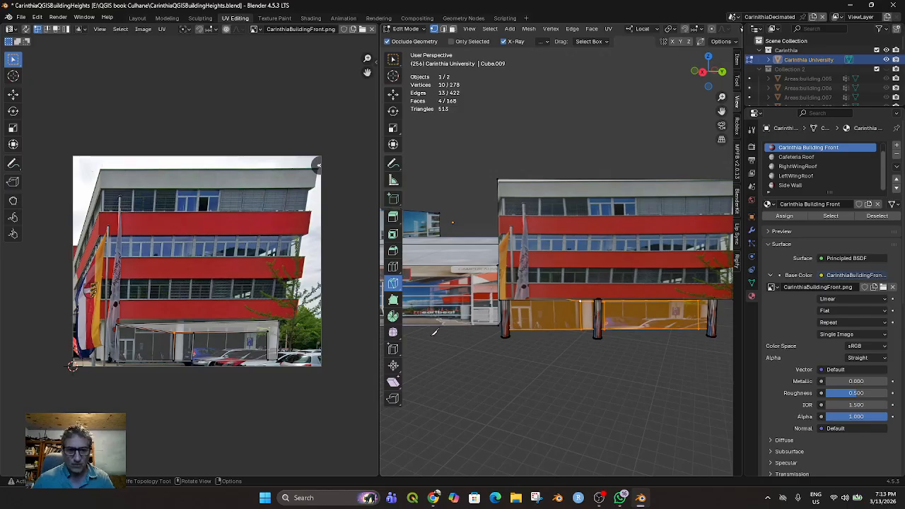
Shift the narrow middle strip's UVs right by about 0.04 past the white pillar, then lower its upper-left vertex slightly
key(b)
drag(198, 371, 198, 371)
key(g)
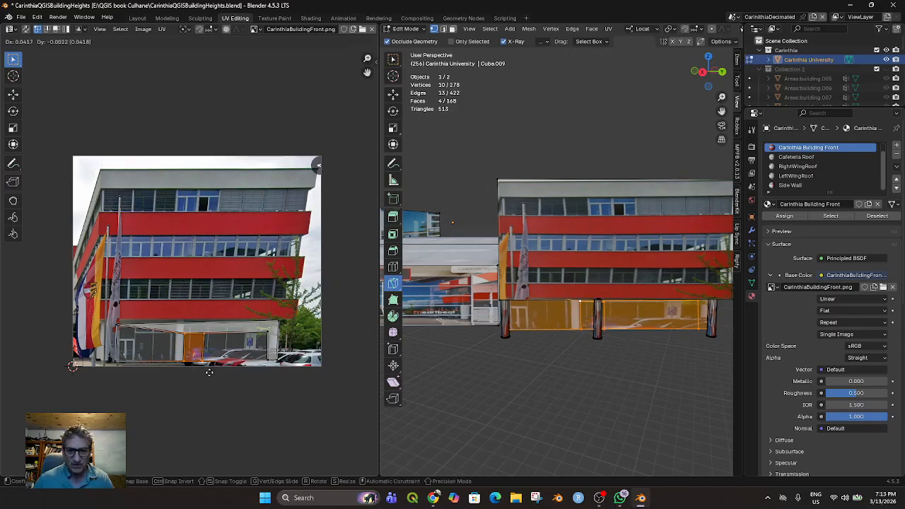
click(209, 372)
drag(185, 337, 174, 331)
key(g)
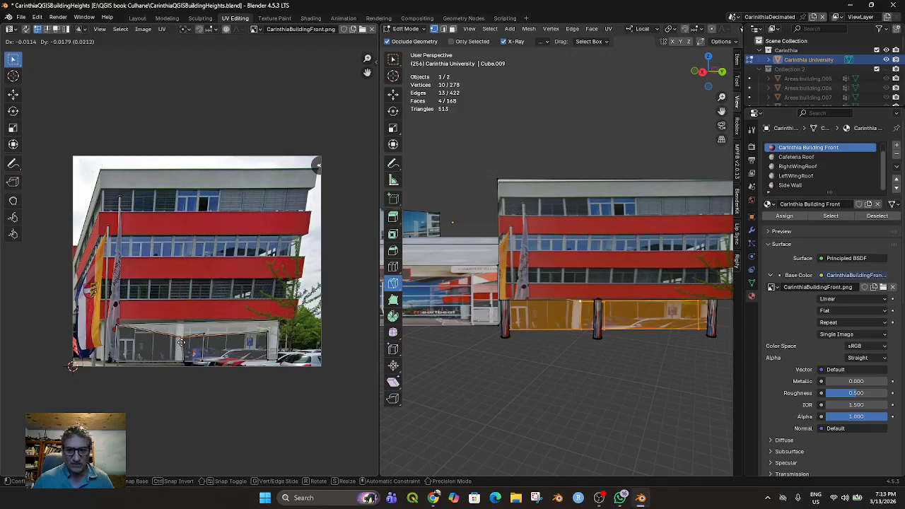
click(185, 356)
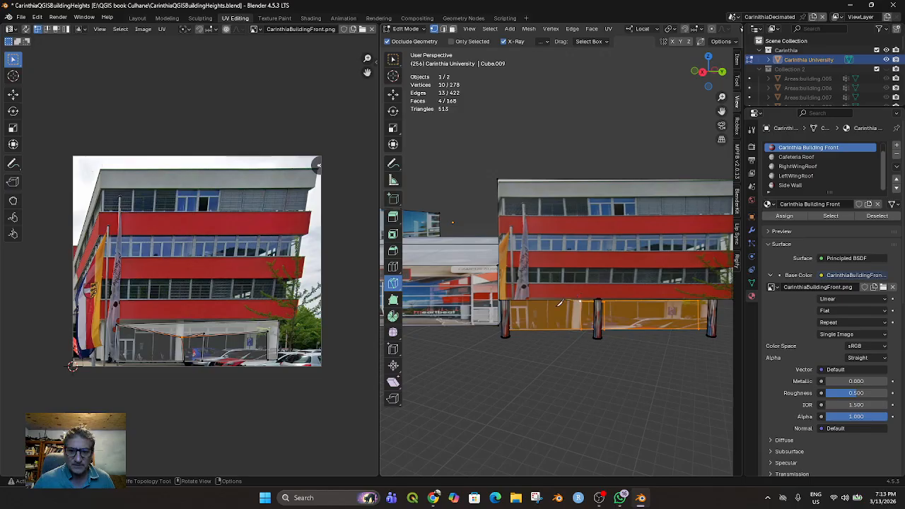
key(3)
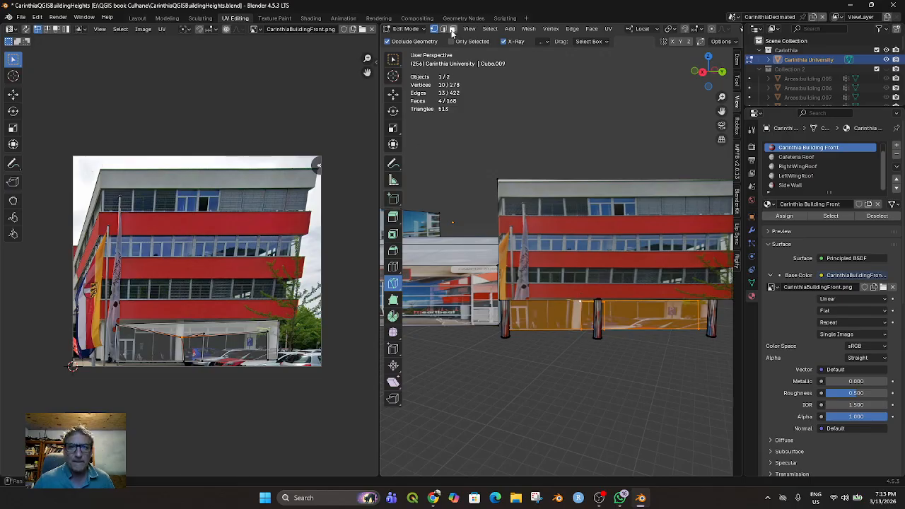
key(k)
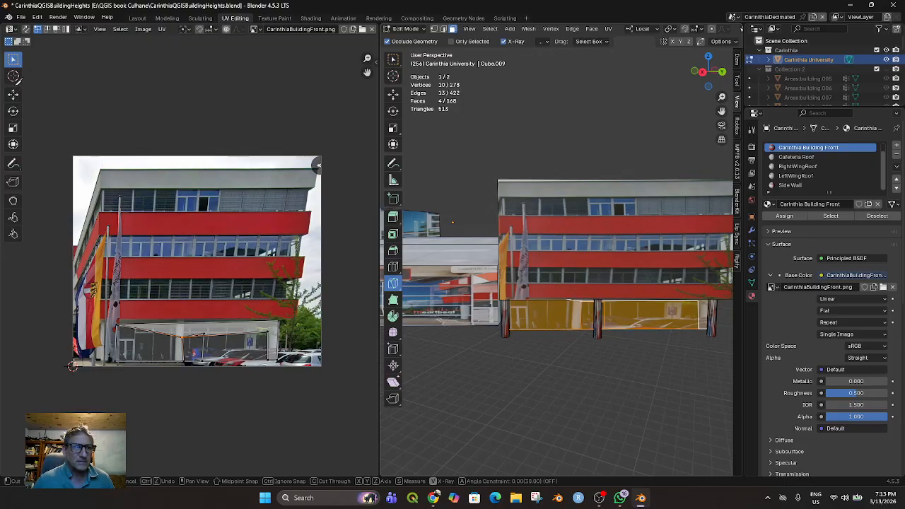
key(Escape)
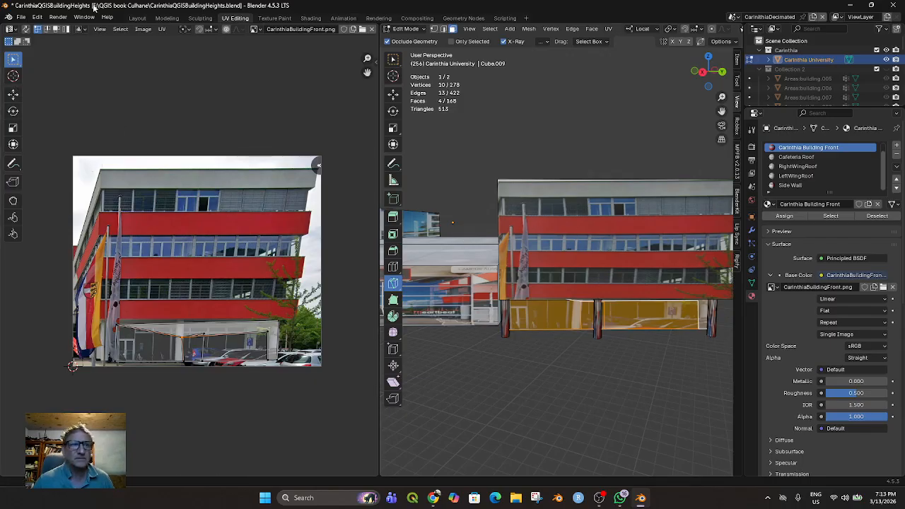
Save the CarinthiaQGISBuildingHeights.blend file
click(21, 16)
click(42, 77)
click(600, 499)
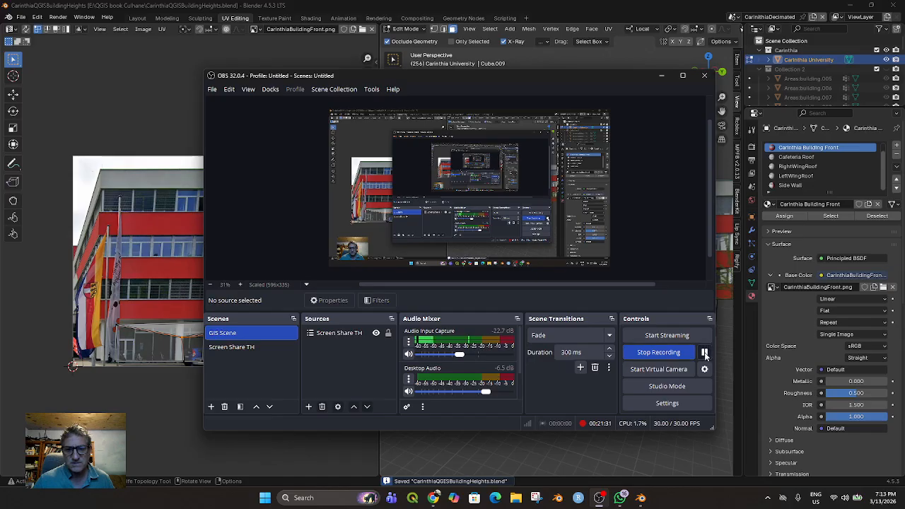
click(702, 351)
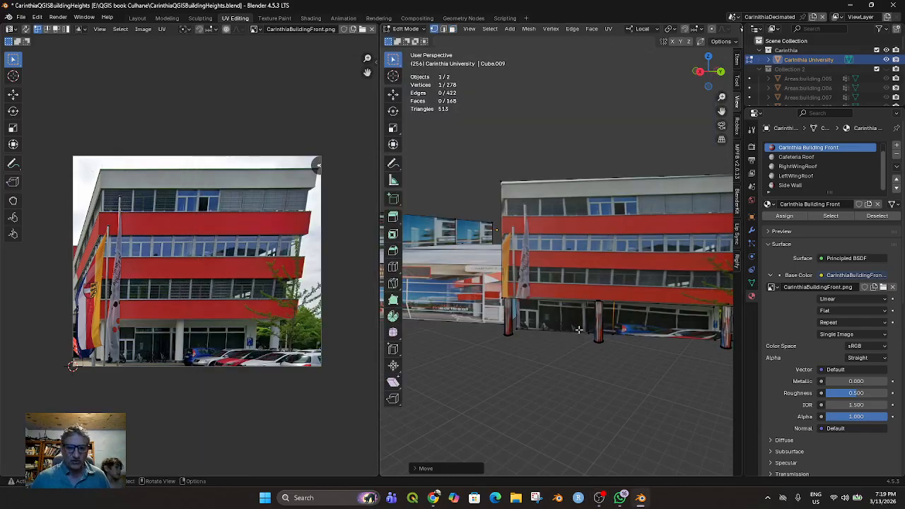
middle_drag(570, 336, 574, 339)
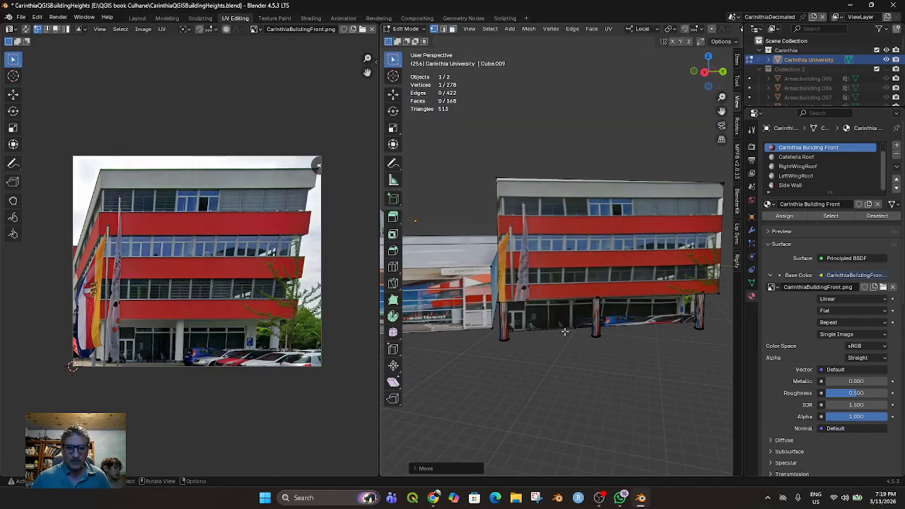
Select the ground-floor face between the first two columns and lower its upper-left UV vertex by about 0.016
click(452, 28)
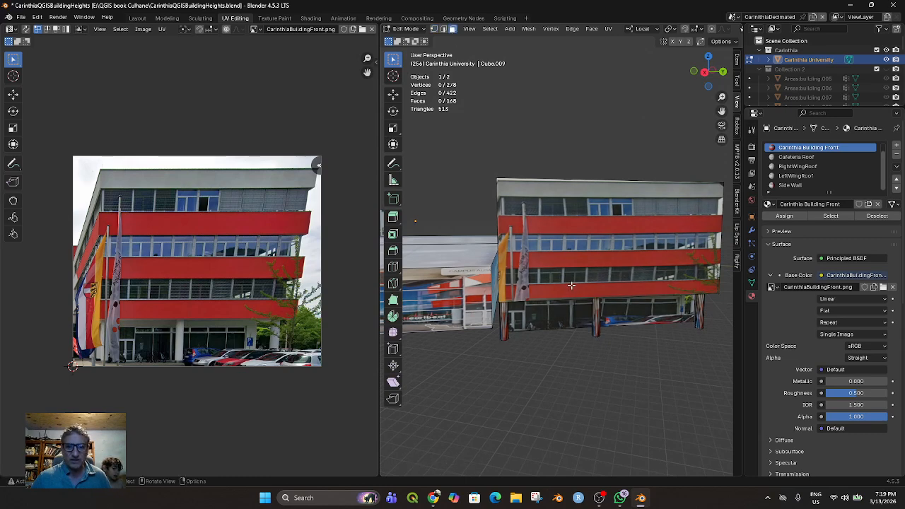
click(568, 315)
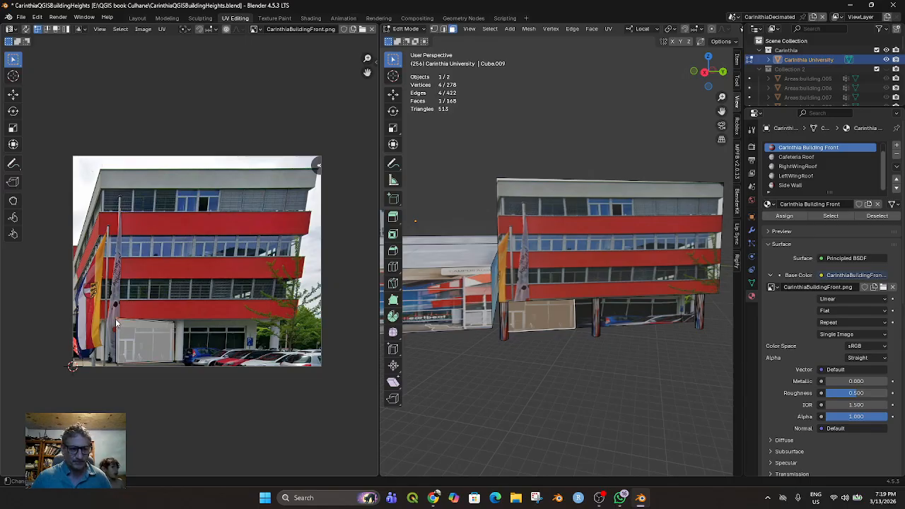
key(g)
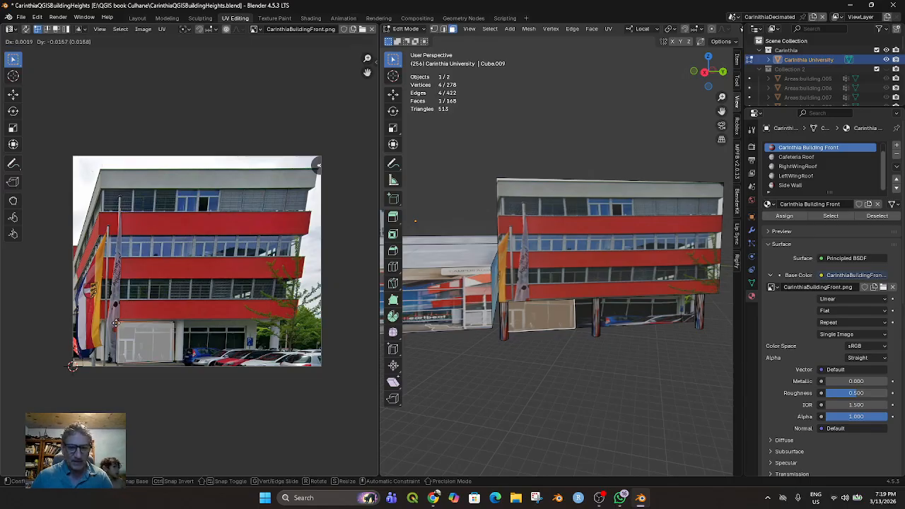
click(116, 322)
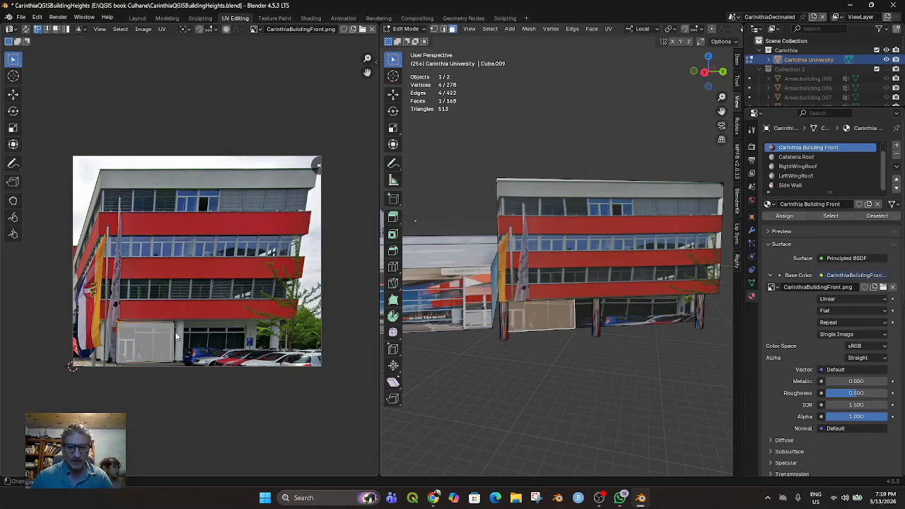
Select the narrow ground-floor strip beside the middle column and nudge its upper UV corner slightly beside the photo's white pillar
click(621, 312)
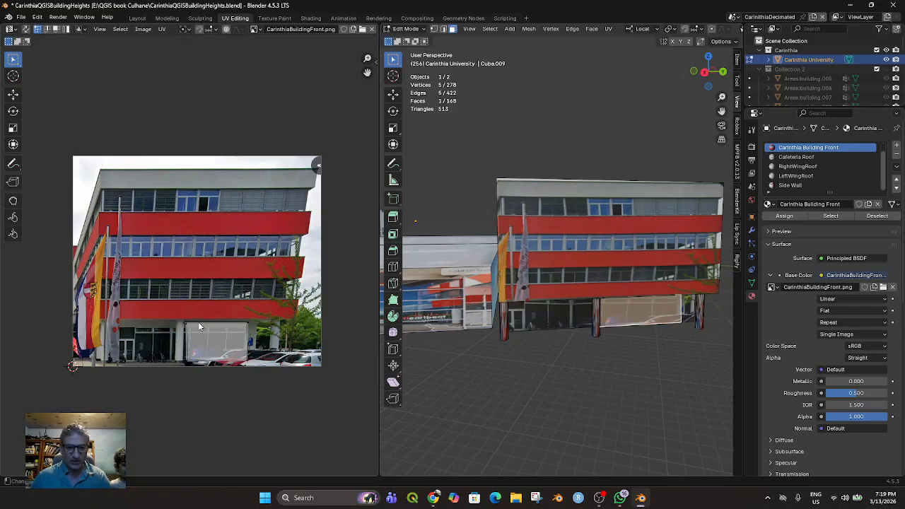
click(584, 310)
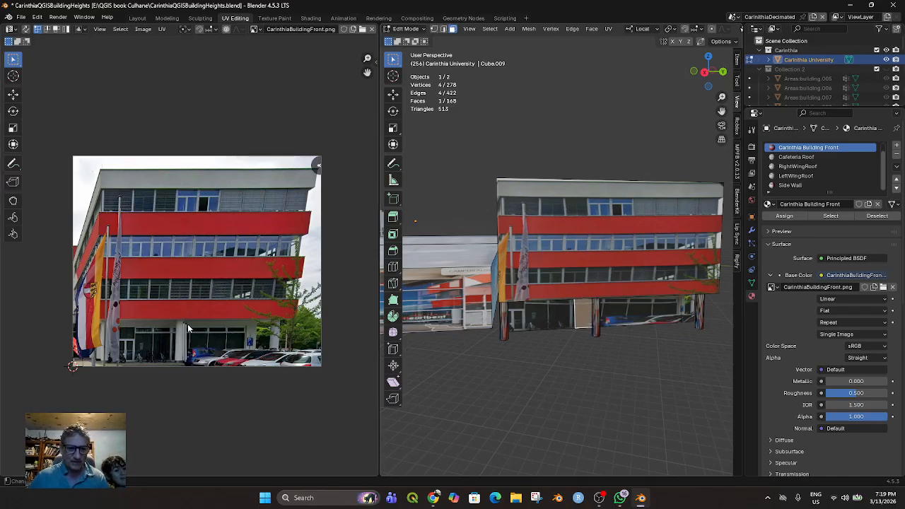
scroll(193, 337, up, 2)
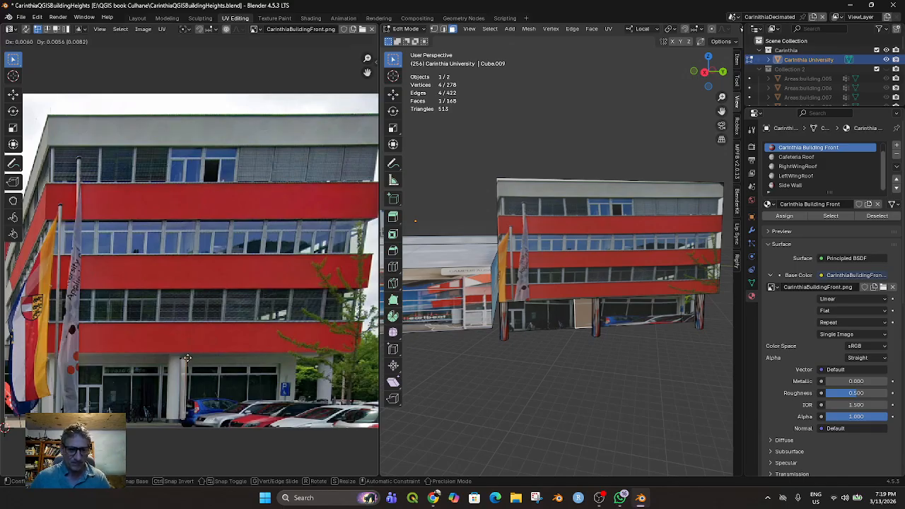
key(g)
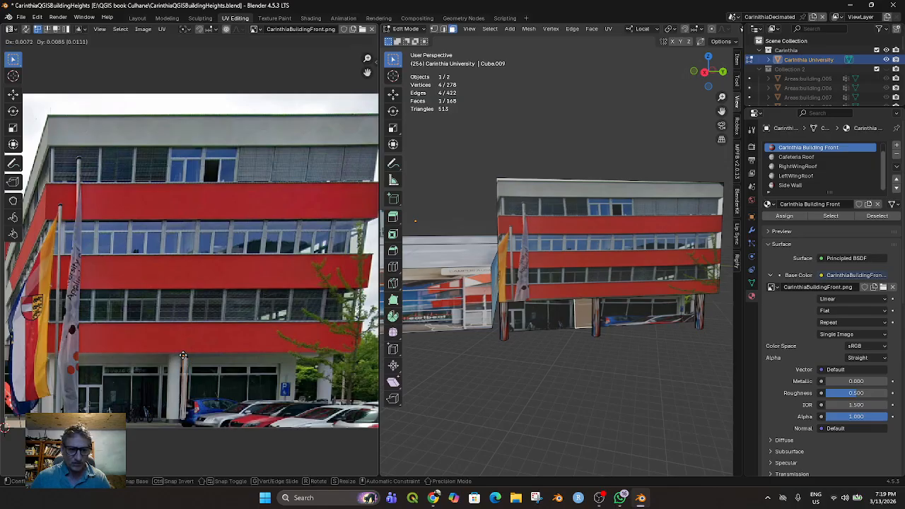
click(182, 360)
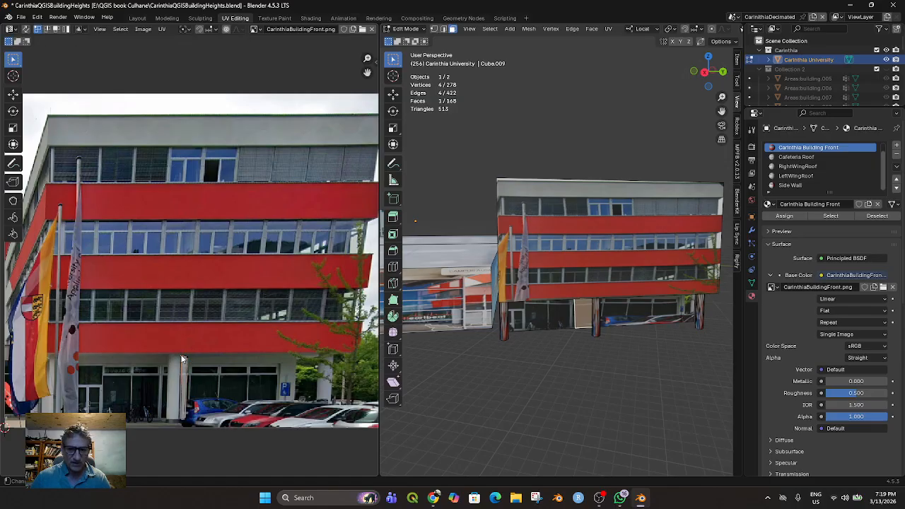
Select a side face of the middle column and switch the 3D viewport to wireframe display
click(535, 404)
middle_drag(535, 404, 564, 404)
scroll(564, 404, down, 2)
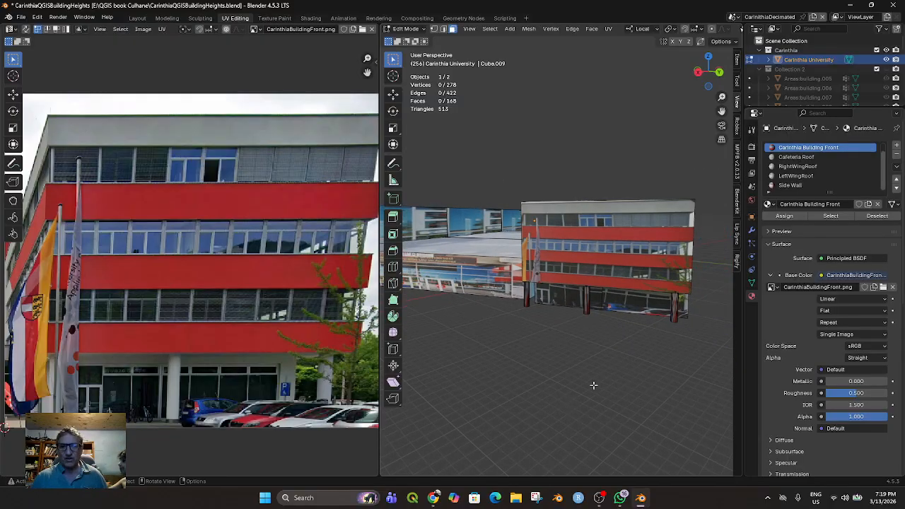
middle_drag(599, 323, 586, 311)
click(586, 302)
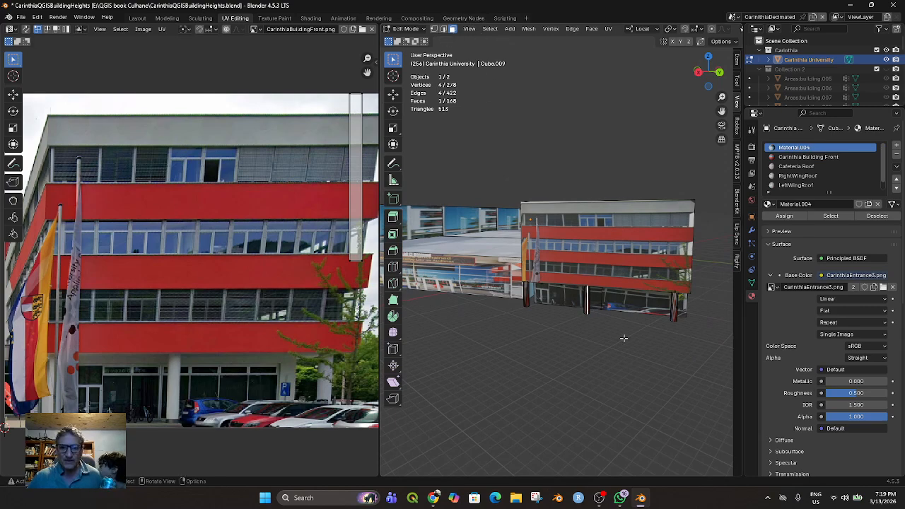
scroll(586, 386, up, 3)
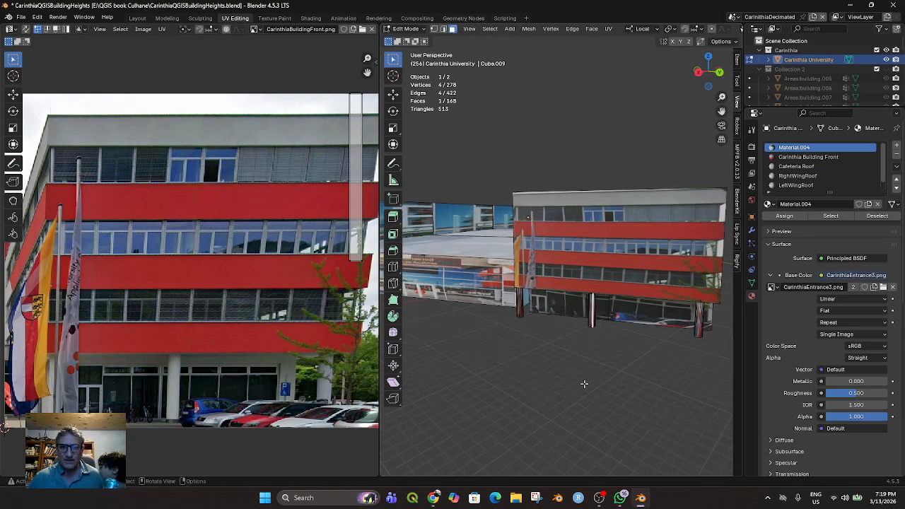
scroll(689, 29, down, 5)
click(699, 30)
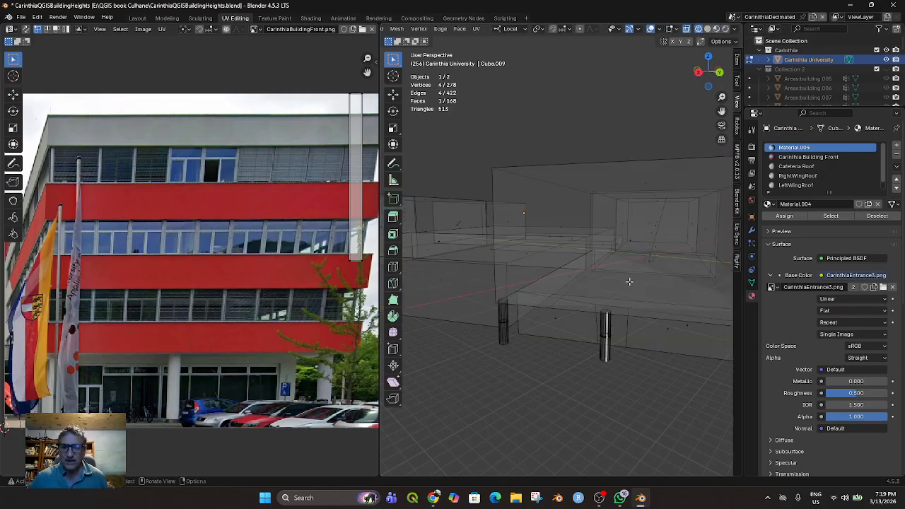
Try to select all faces connected to the middle column without including the wall strip behind it
key(l)
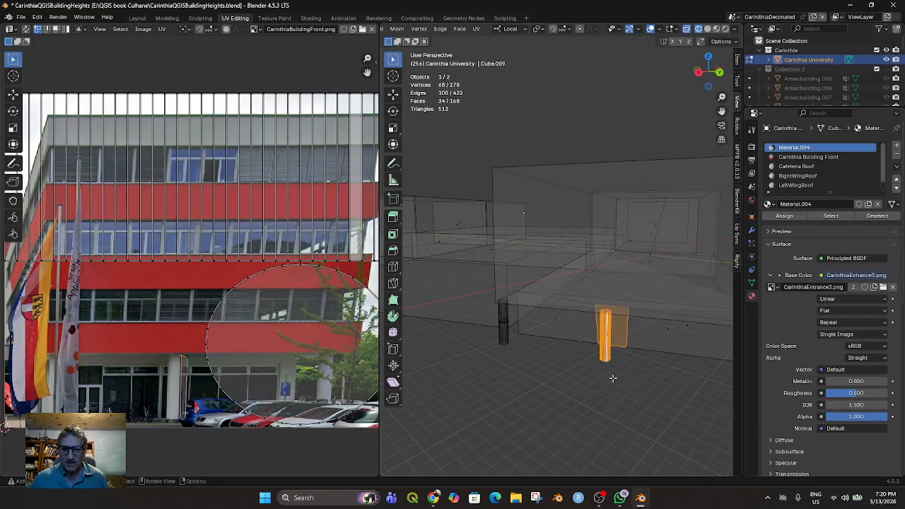
ctrl+click(609, 338)
key(ctrl+z)
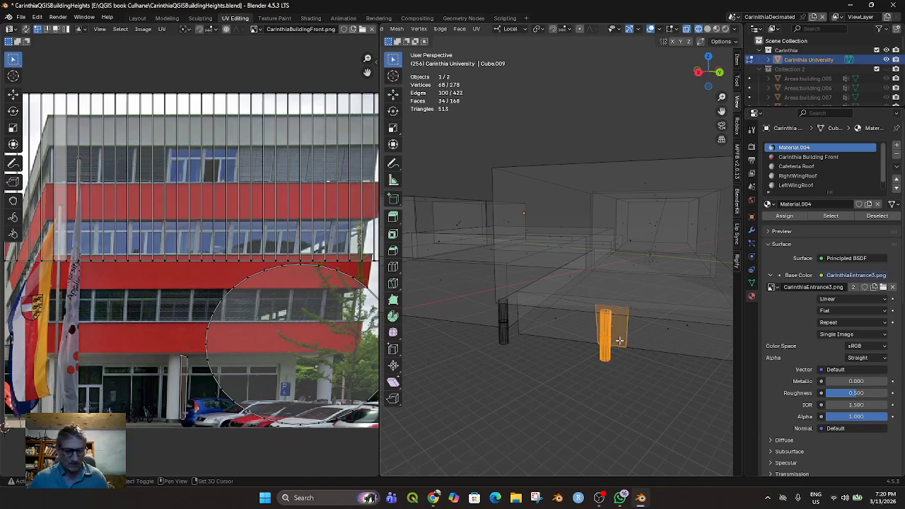
shift+click(618, 341)
shift+click(617, 331)
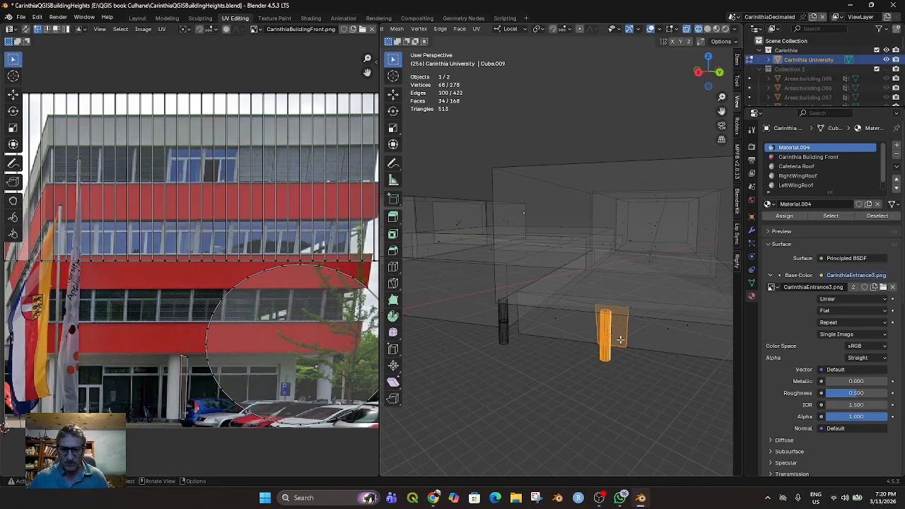
Select the middle column's bottom cap and extend the selection to all of its linked faces
click(614, 377)
middle_drag(649, 384, 613, 289)
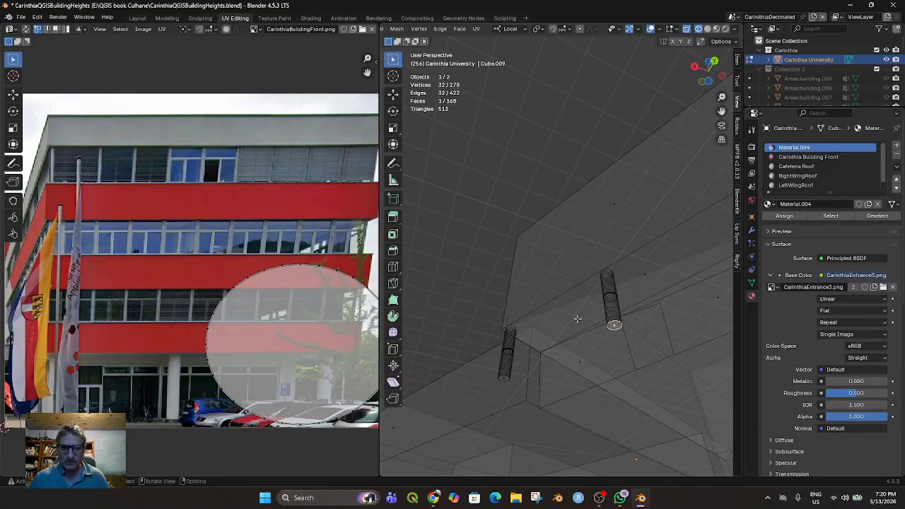
scroll(498, 43, up, 3)
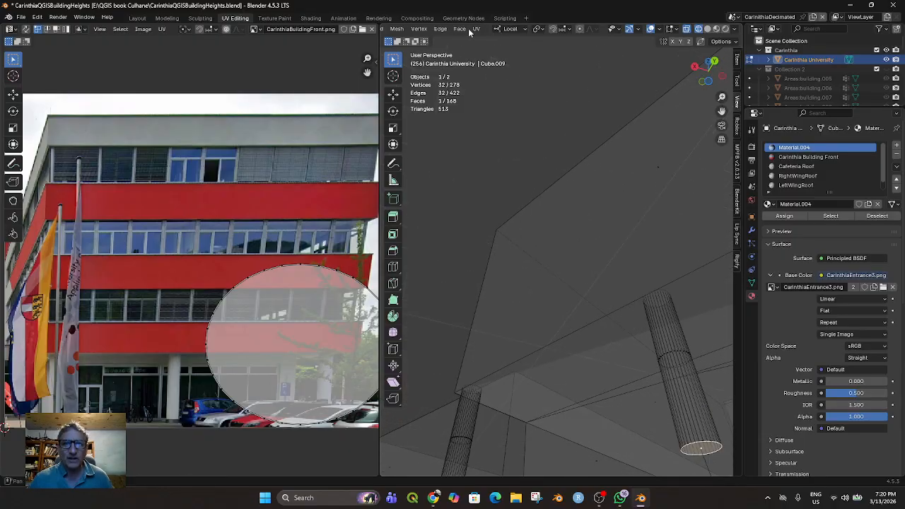
scroll(487, 32, up, 5)
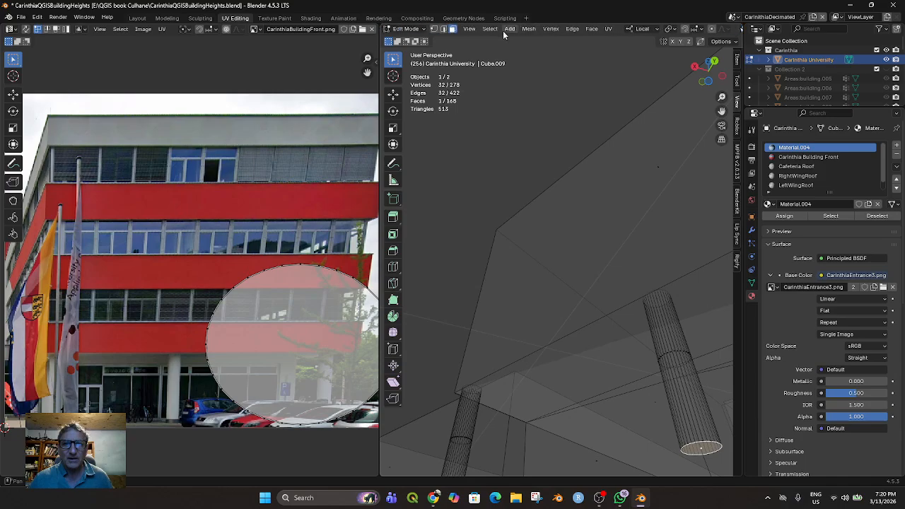
click(507, 30)
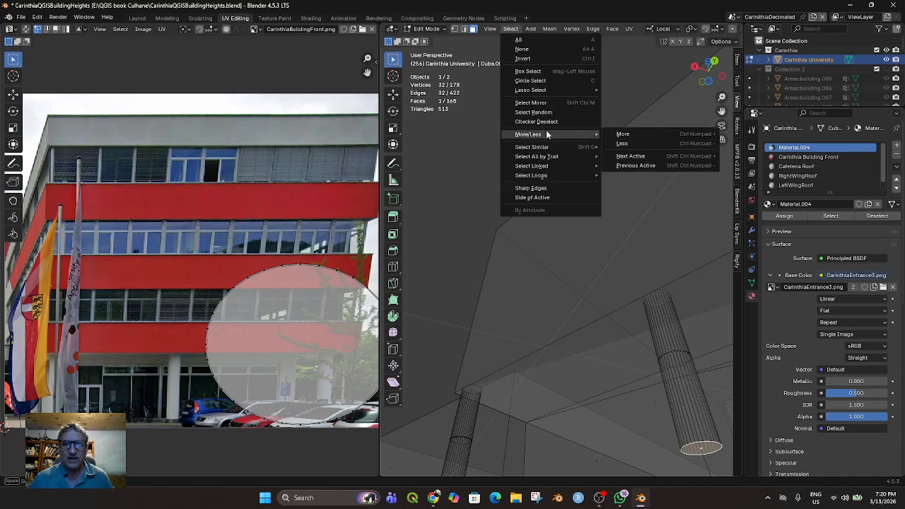
mouse_move(544, 165)
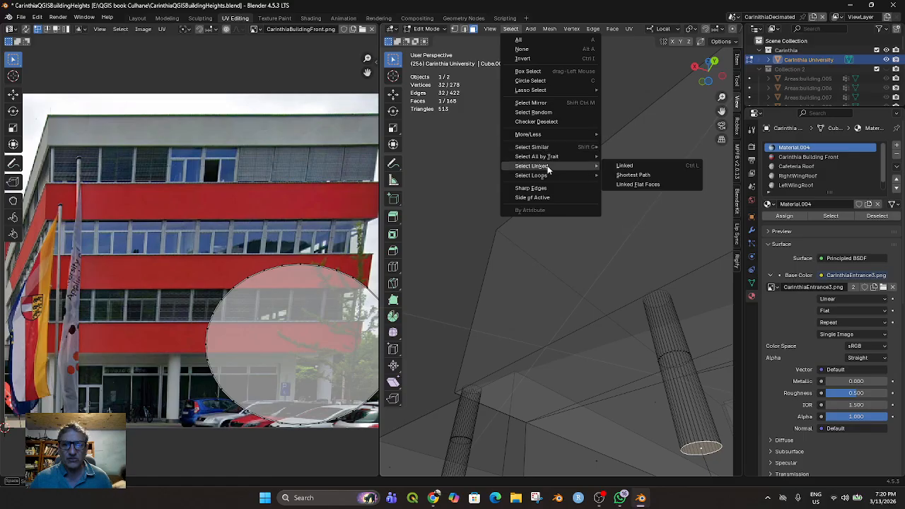
click(623, 165)
middle_drag(627, 250, 651, 293)
scroll(653, 294, down, 3)
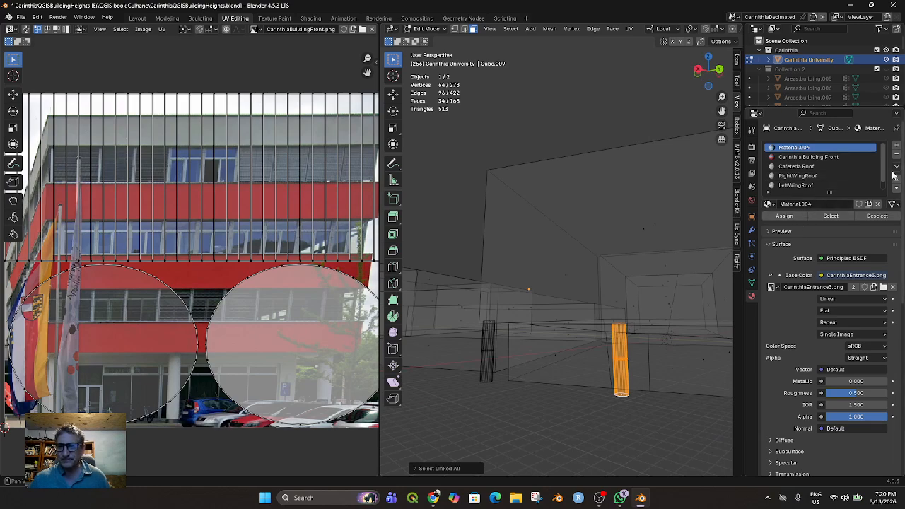
Add a material slot with a new material and name it Column
click(896, 145)
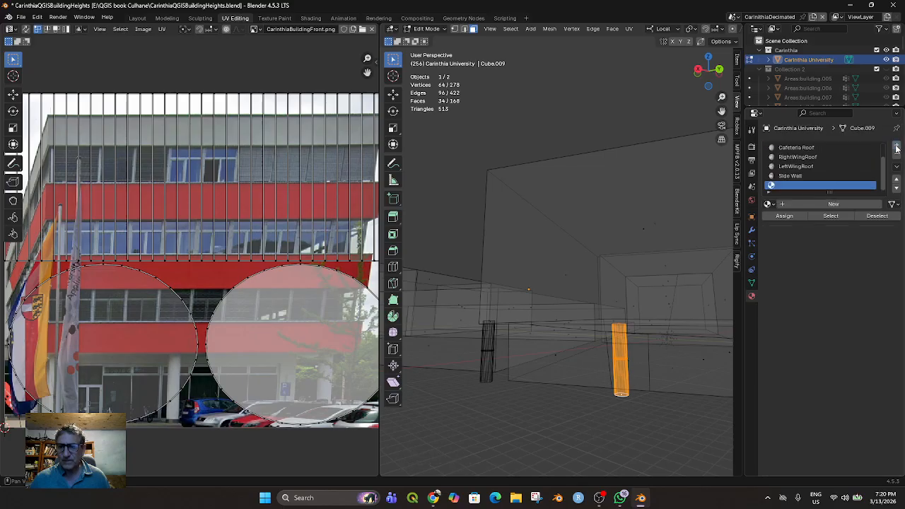
click(803, 203)
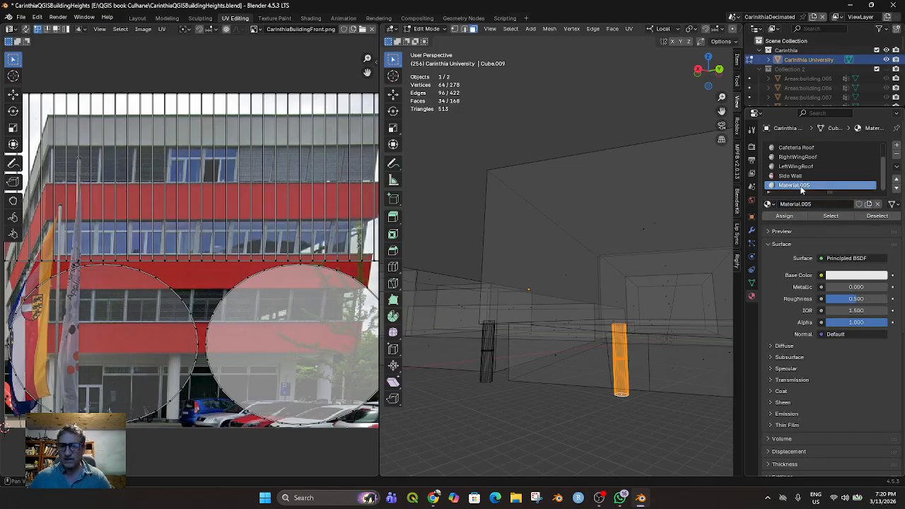
double_click(796, 185)
text(Column)
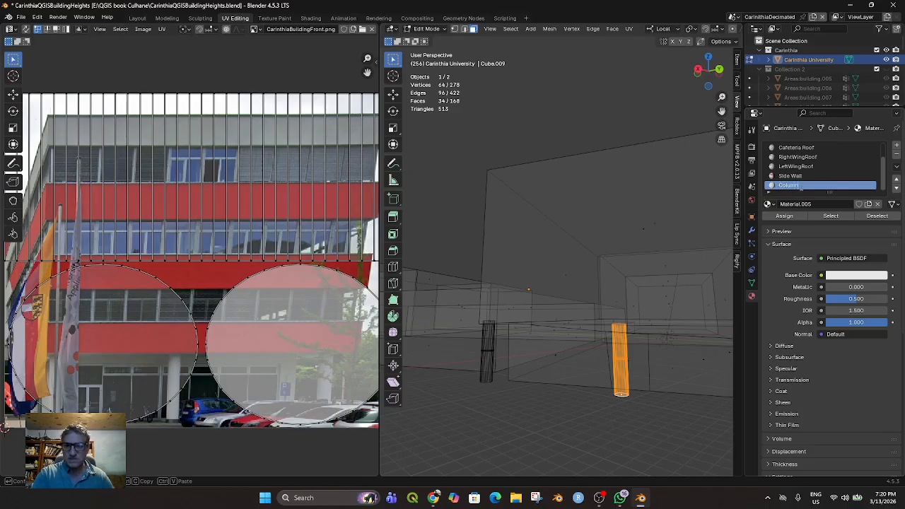
key(Return)
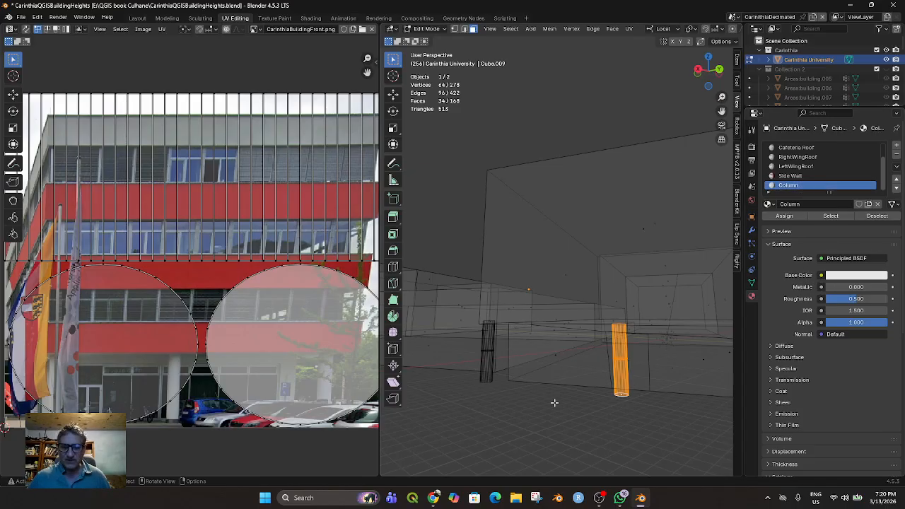
Return the 3D viewport to Material Preview shading and assign the Column material to the selected middle column
scroll(714, 30, down, 5)
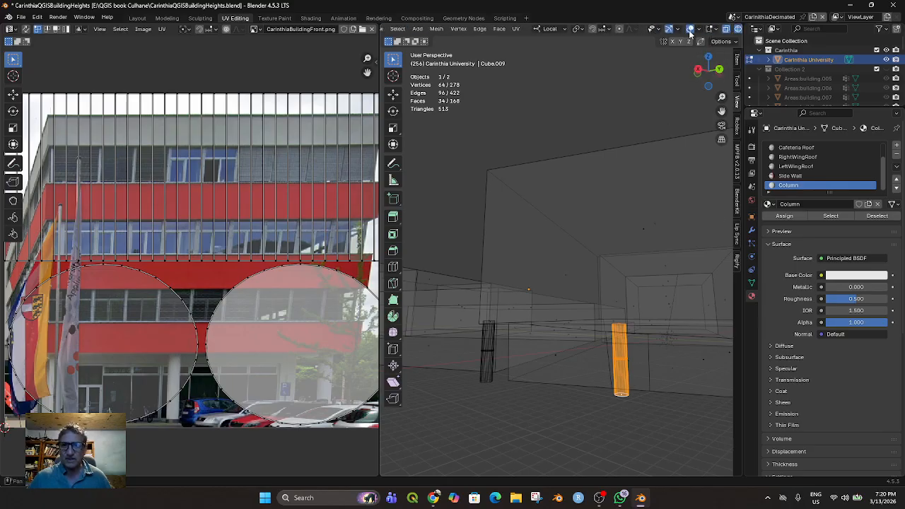
click(728, 29)
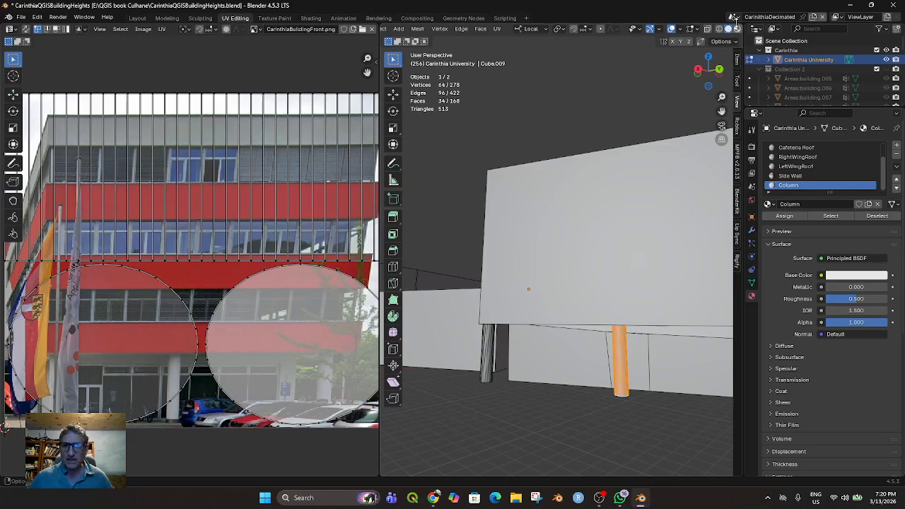
middle_drag(600, 256, 633, 263)
click(785, 218)
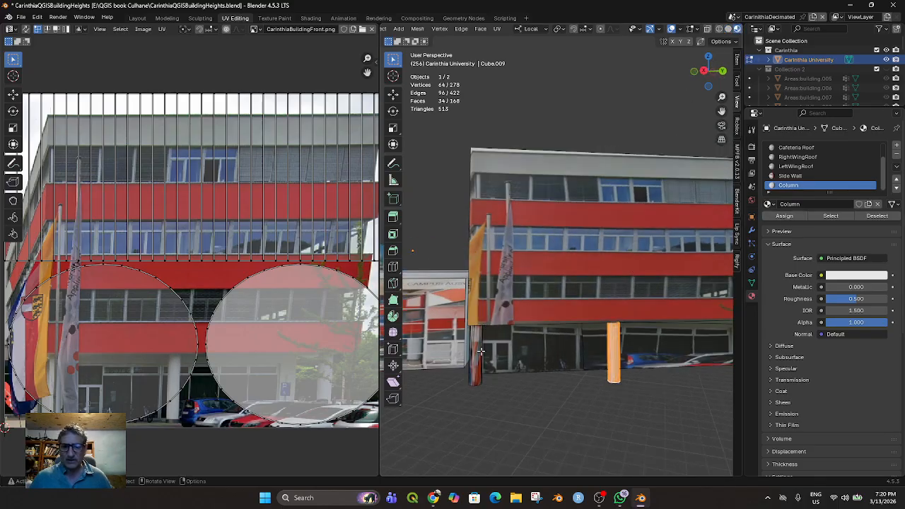
Select the bottom cap of the column below the flags and extend the selection to all of its linked faces
middle_drag(477, 378, 499, 218)
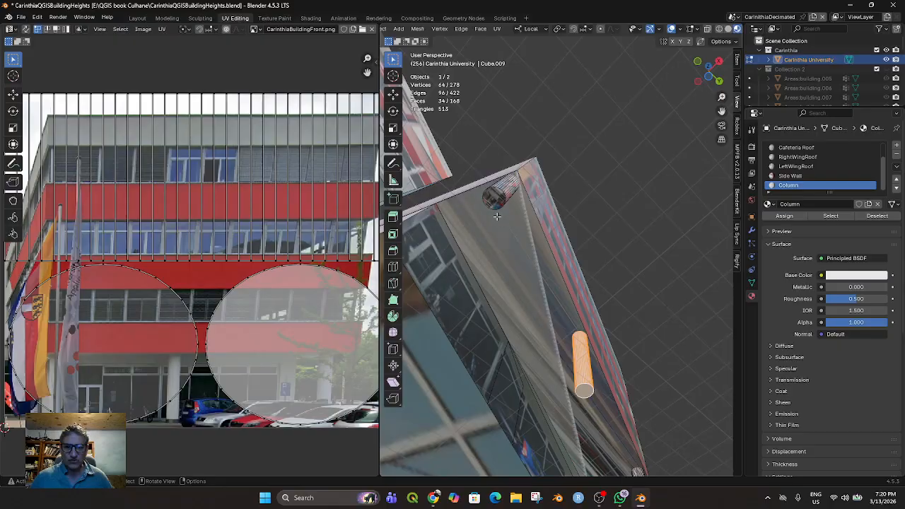
click(508, 227)
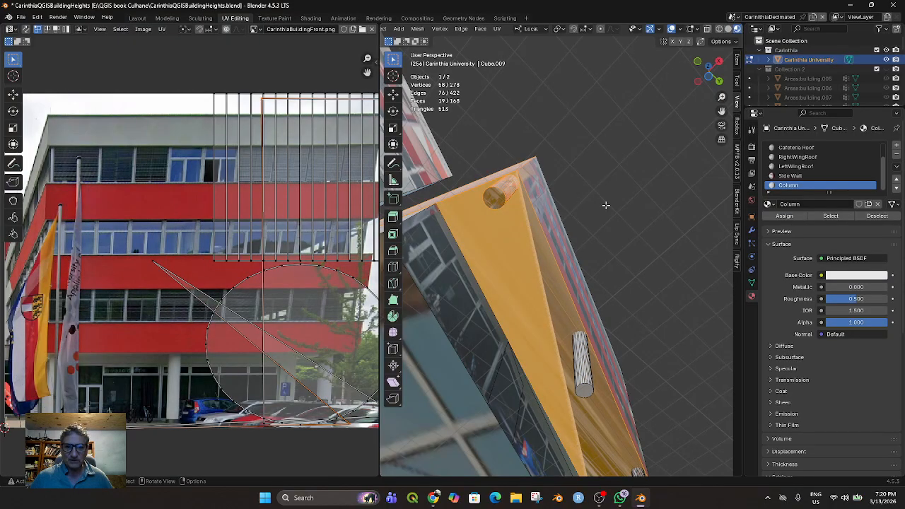
middle_drag(604, 205, 613, 250)
click(514, 354)
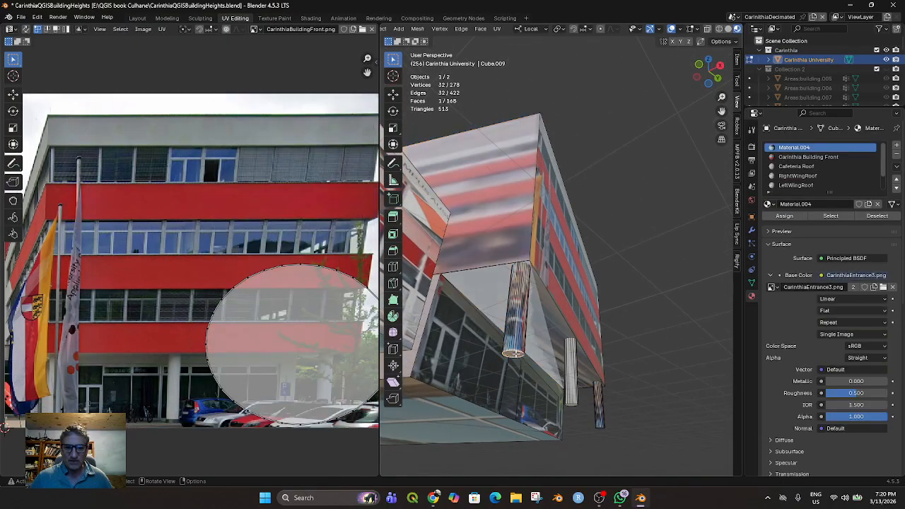
scroll(463, 32, up, 3)
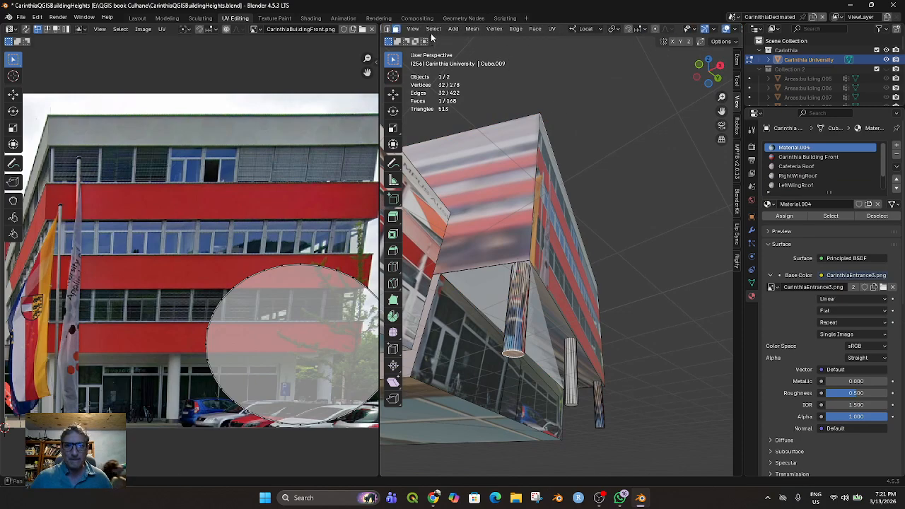
click(433, 29)
mouse_move(475, 148)
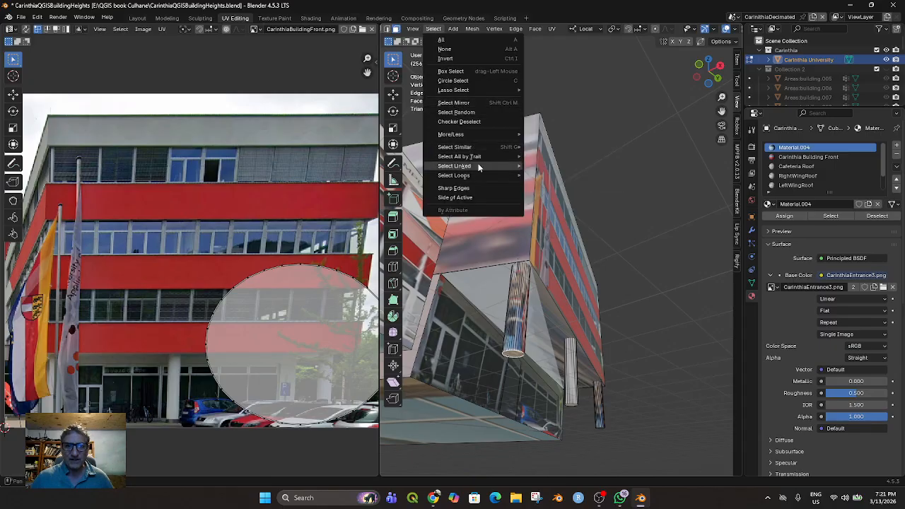
mouse_move(482, 164)
click(545, 165)
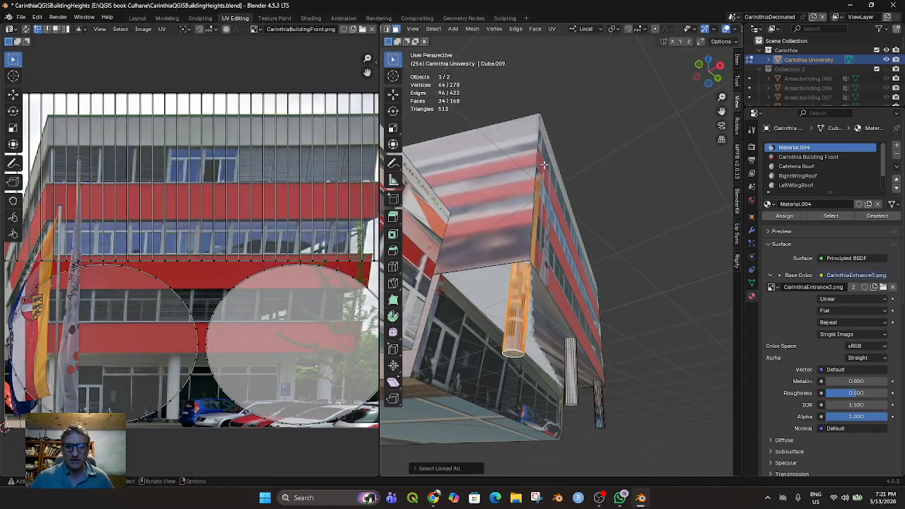
Assign the Column material to the selected column below the flags
middle_drag(551, 276, 571, 277)
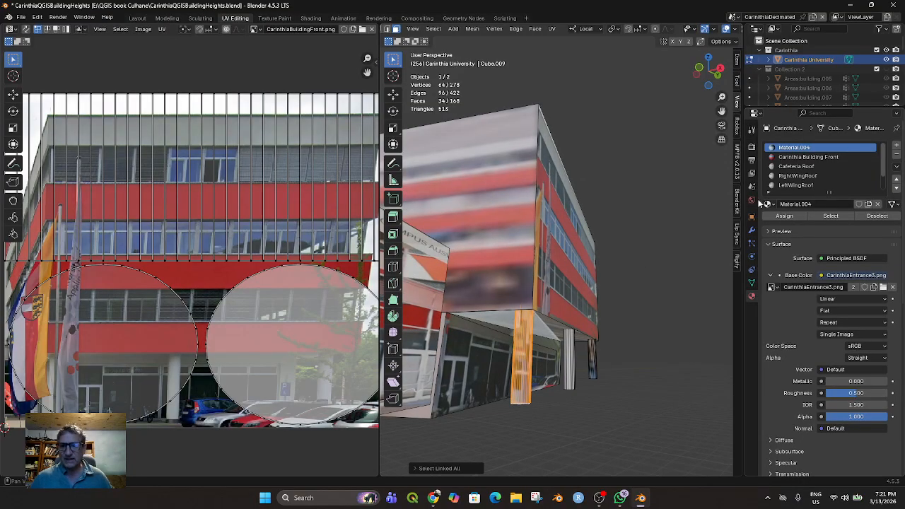
scroll(798, 178, down, 2)
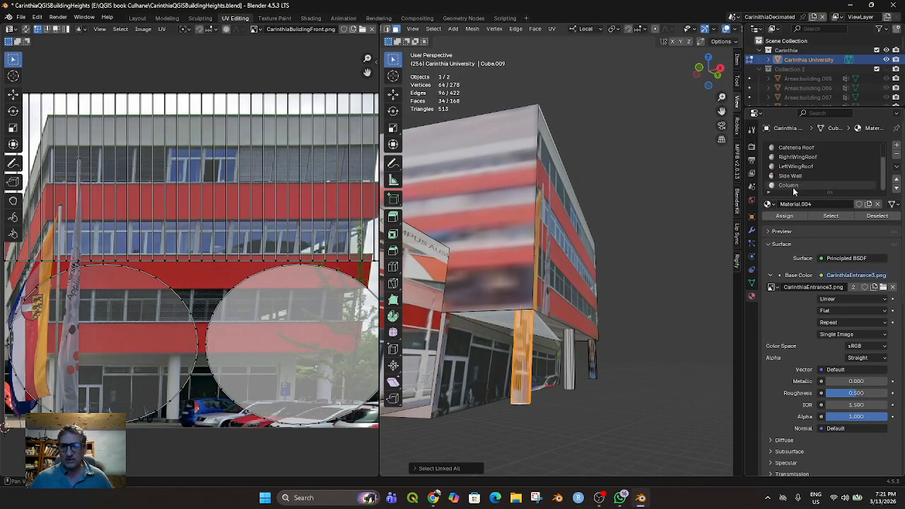
click(788, 186)
click(784, 216)
Select a face of the column at the far end of the red-banded block and extend the selection to all its linked faces
middle_drag(652, 334, 672, 393)
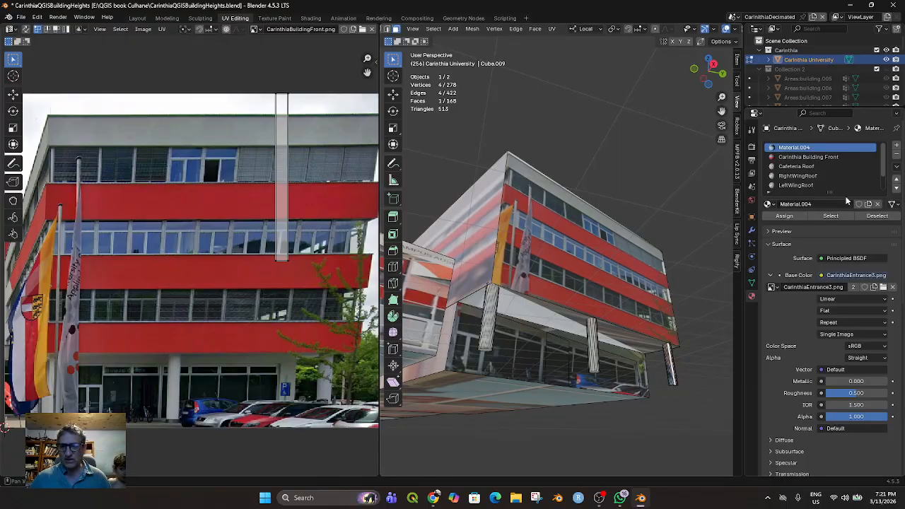
click(433, 28)
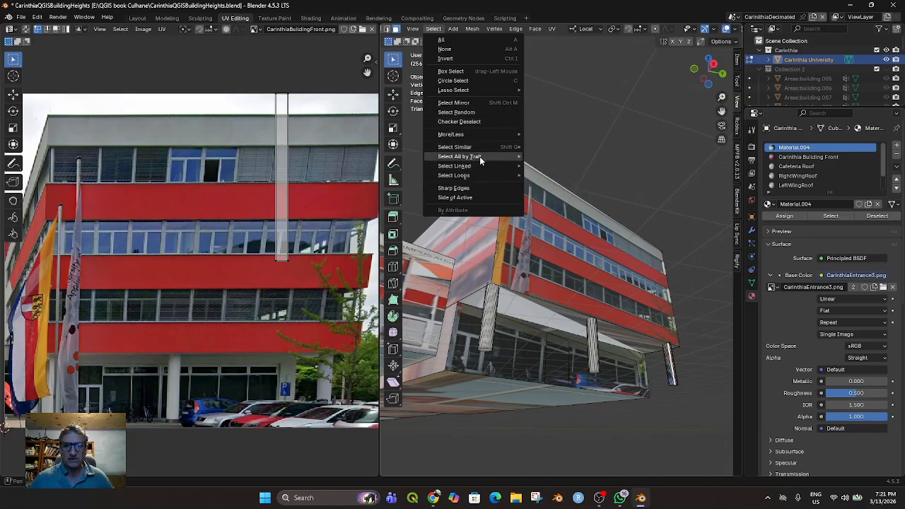
mouse_move(480, 165)
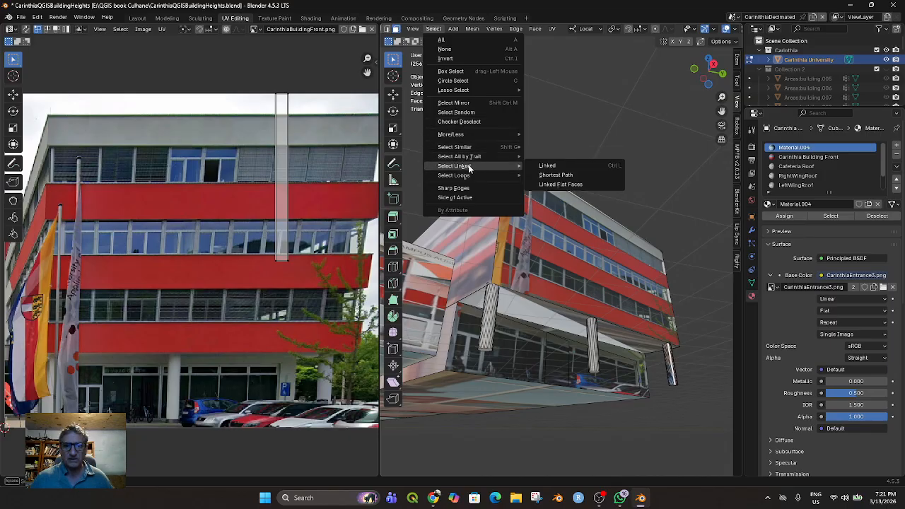
click(548, 165)
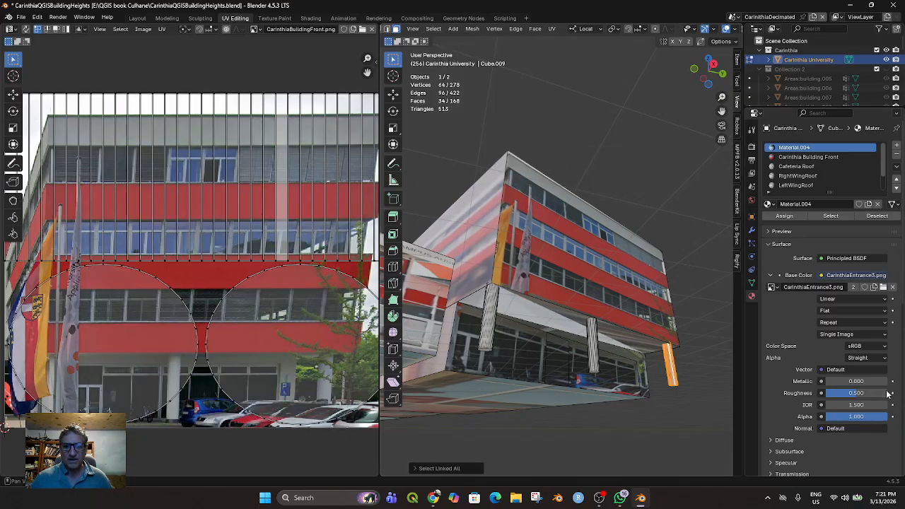
Assign the Column material to the selected far-end column and clear the face selection
scroll(792, 183, down, 2)
click(793, 185)
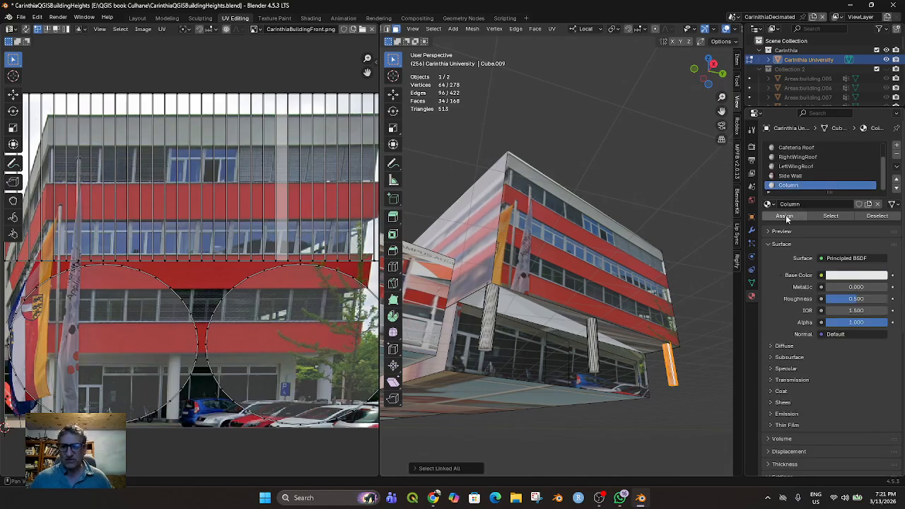
click(784, 216)
middle_drag(658, 332, 542, 347)
click(620, 384)
scroll(649, 373, down, 3)
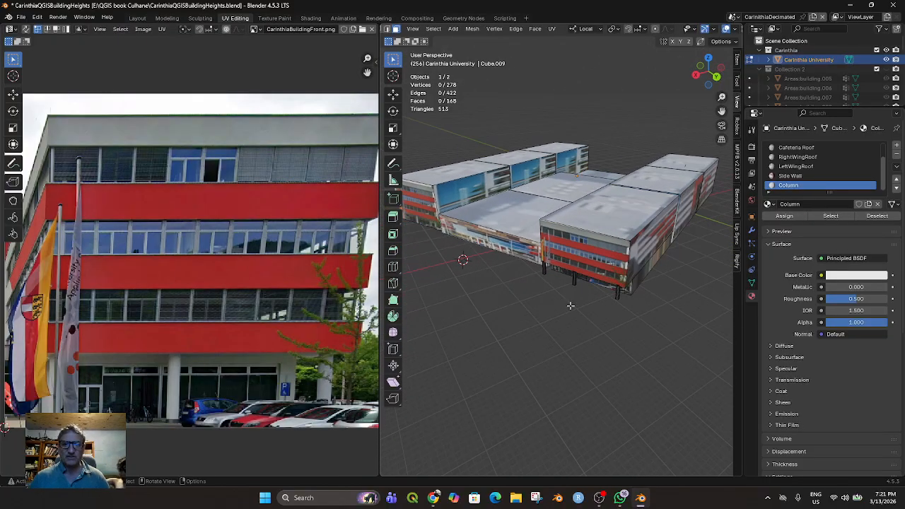
Select the inner side wall of the opposite wing's front section and assign the Side Wall material to it
mouse_move(458, 209)
middle_down()
mouse_move(551, 239)
mouse_move(449, 210)
middle_up()
click(497, 176)
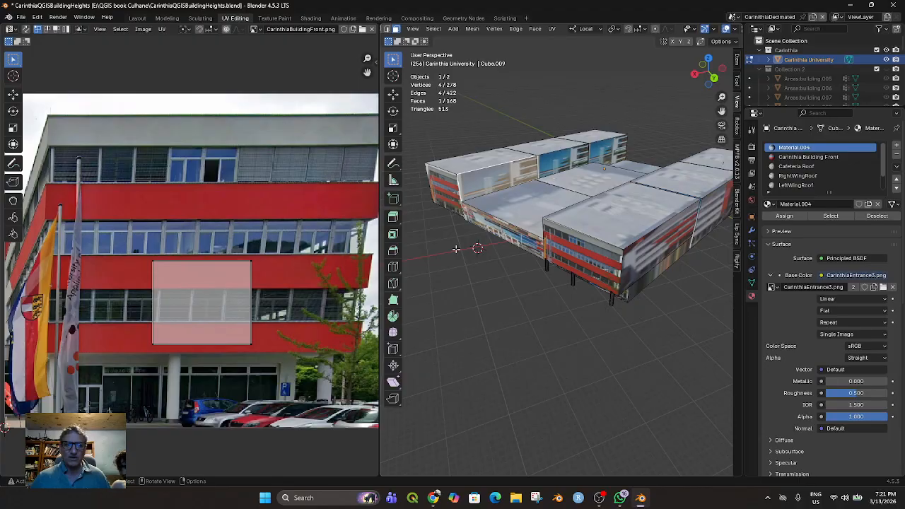
click(822, 157)
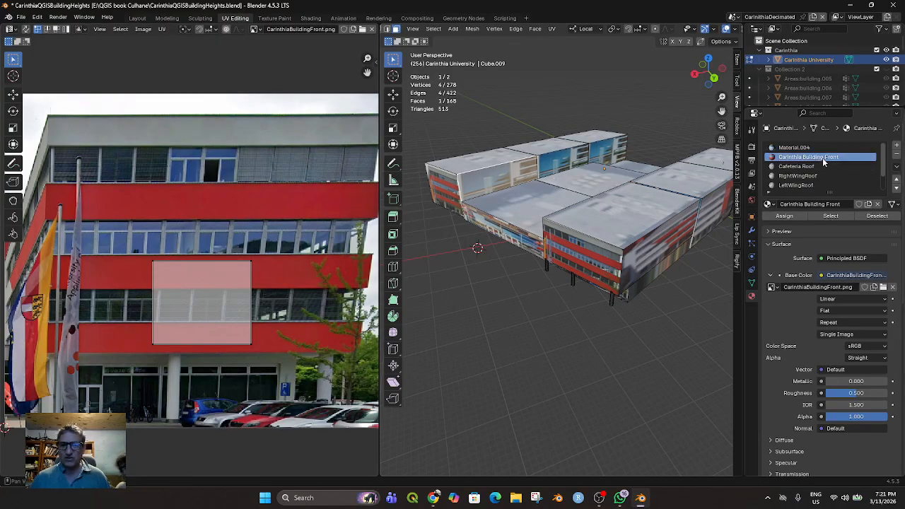
scroll(815, 187, down, 1)
scroll(815, 189, down, 1)
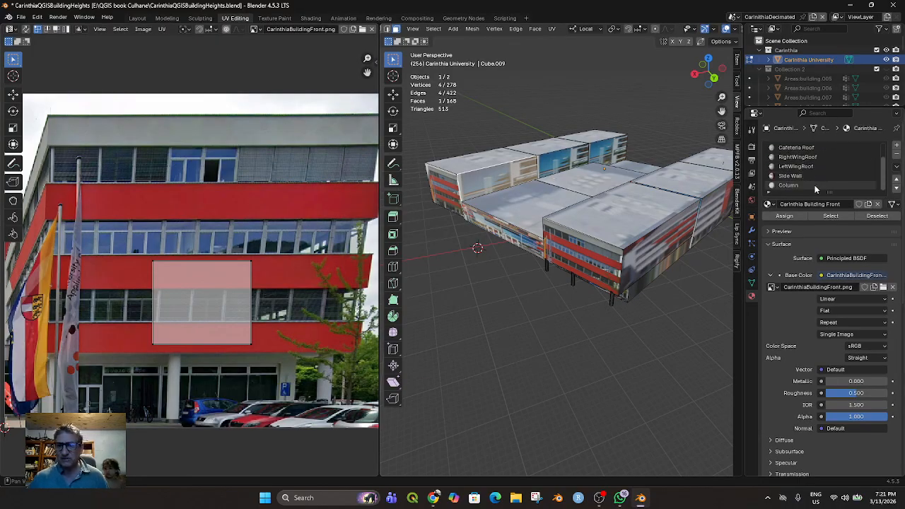
click(807, 176)
click(788, 216)
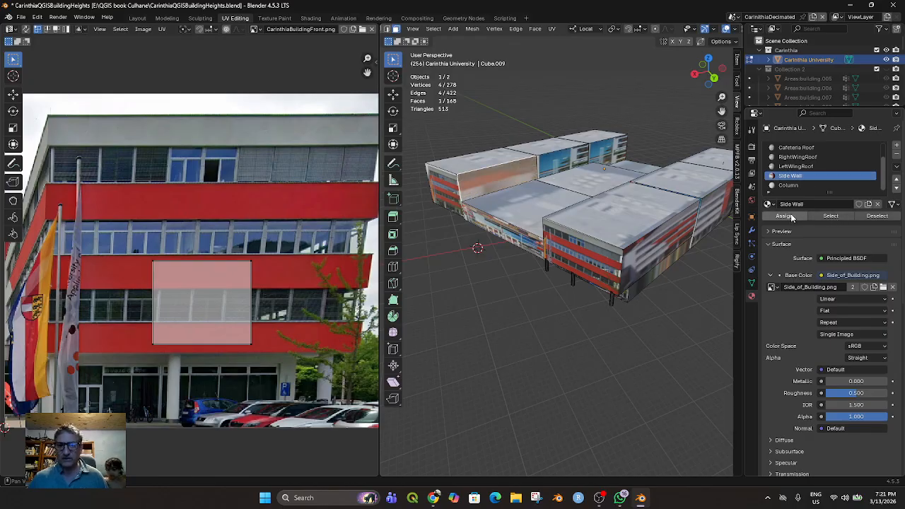
Load Side_of_Building.png from the Carinthia Images folder as the UV editor's image
click(254, 29)
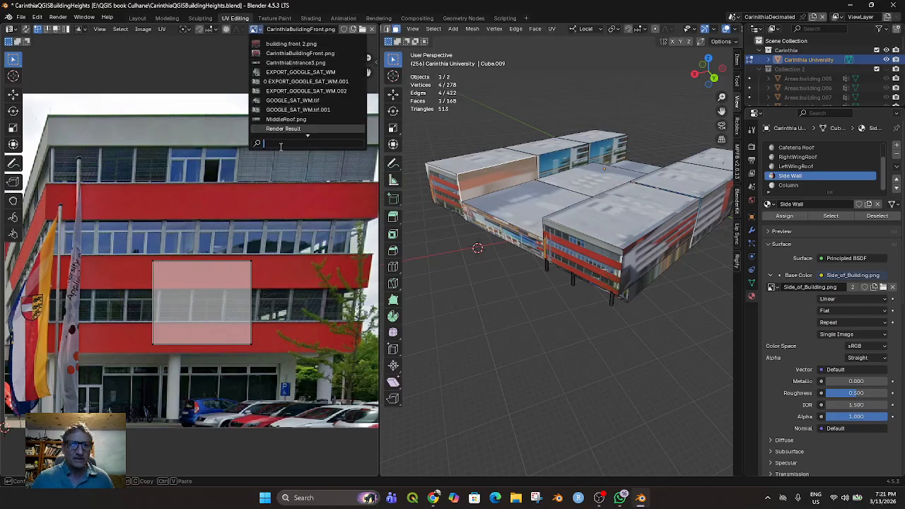
click(142, 29)
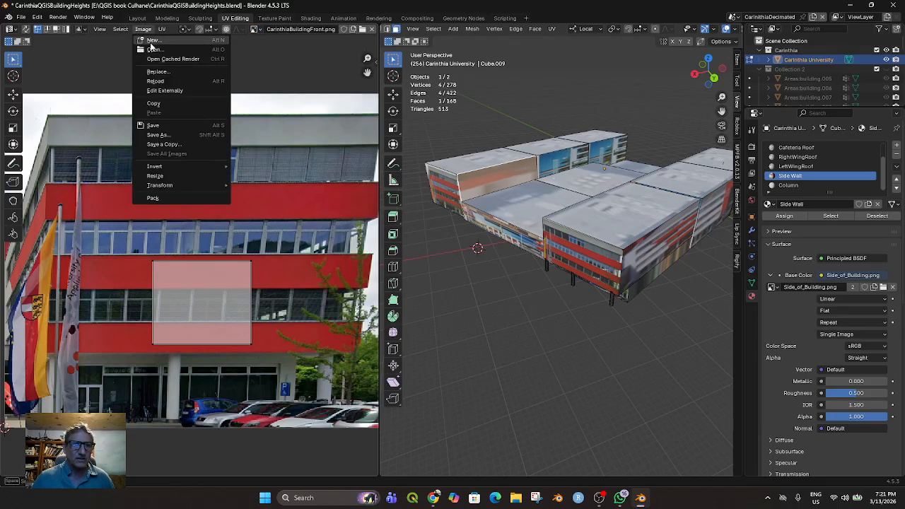
click(154, 49)
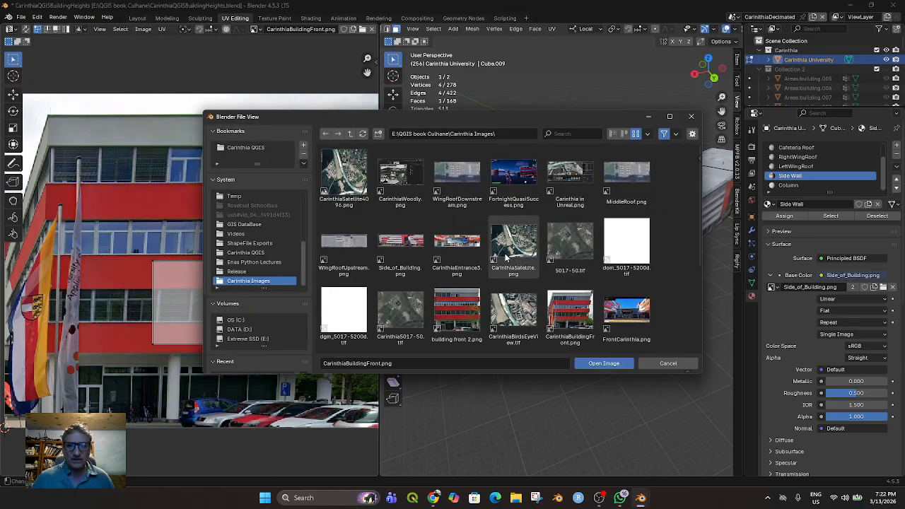
scroll(505, 258, down, 5)
scroll(555, 249, up, 5)
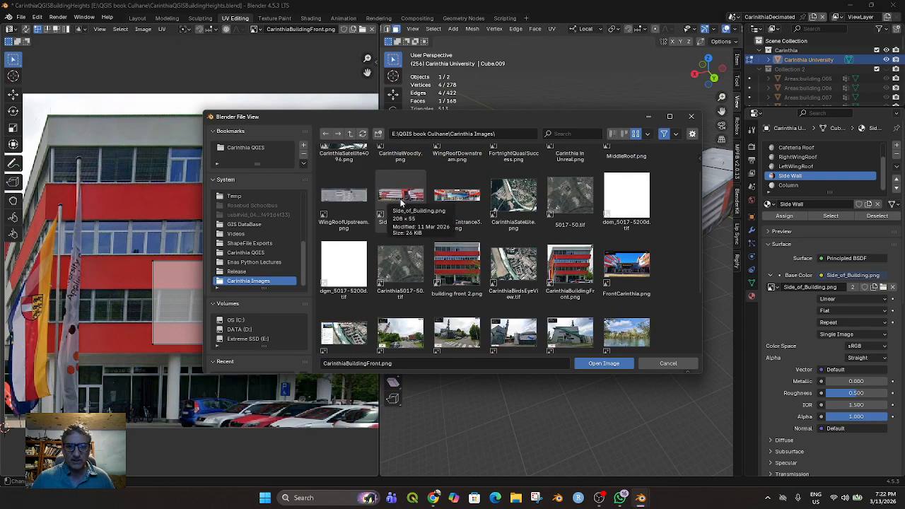
double_click(401, 198)
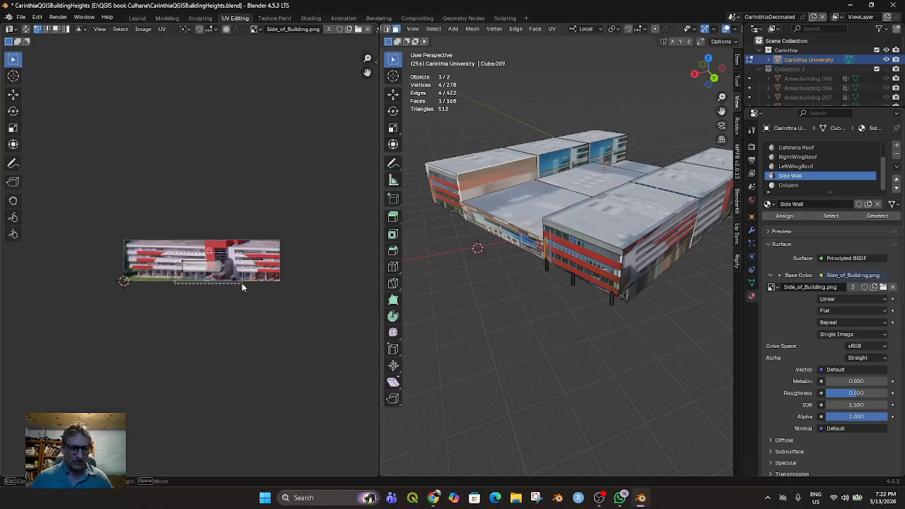
Enlarge the side wall's UV face over the image and rotate it upright by about a quarter turn
key(s)
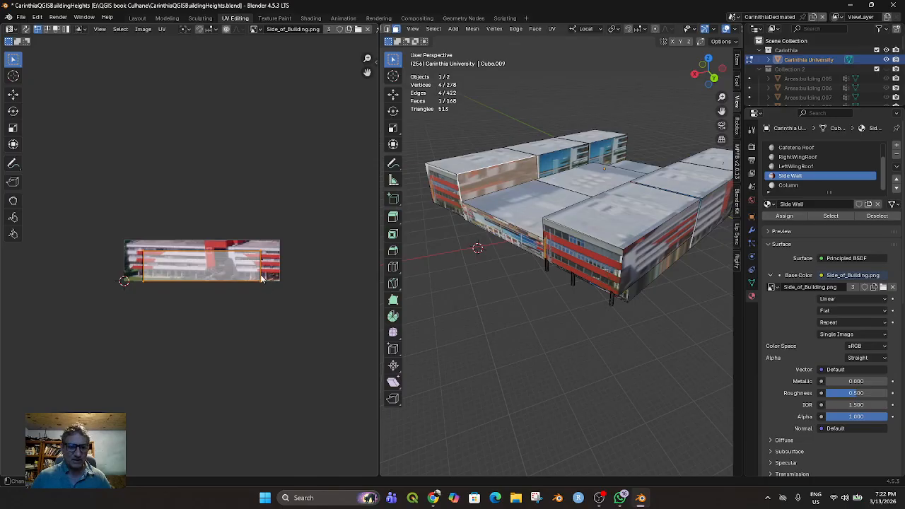
click(242, 271)
key(g)
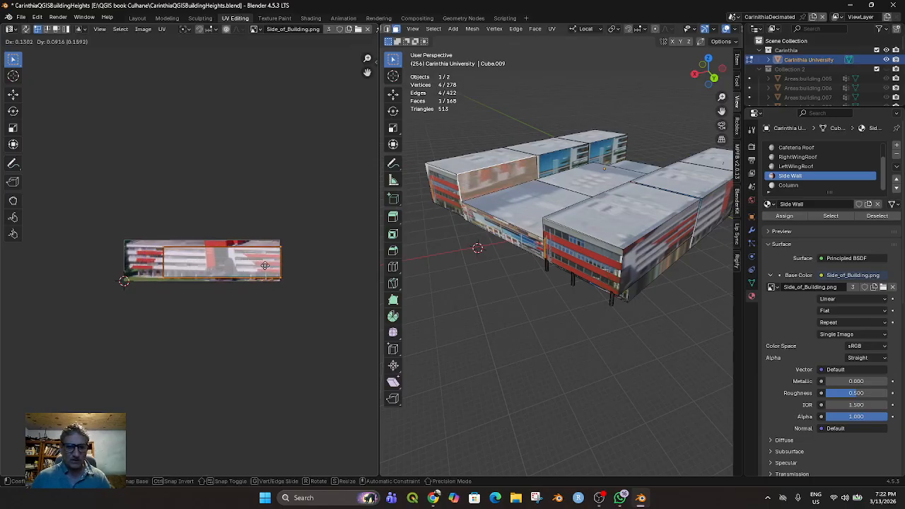
click(246, 281)
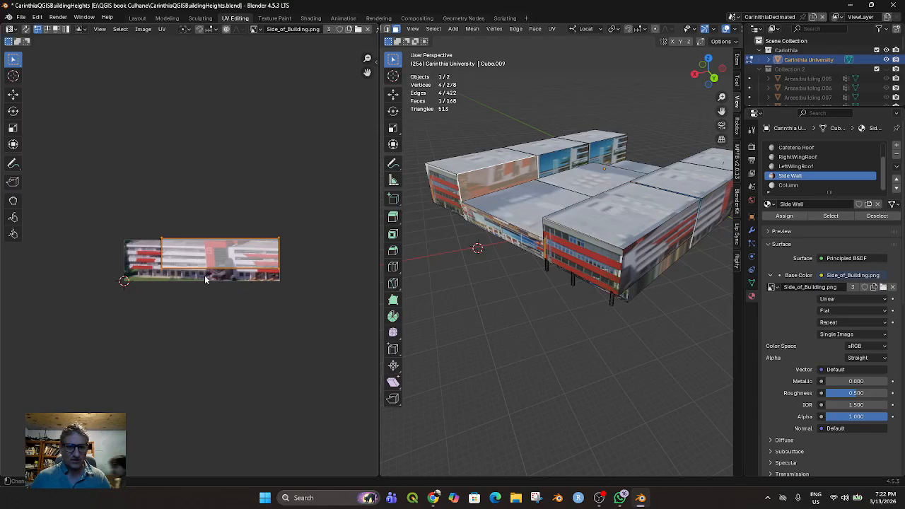
key(r)
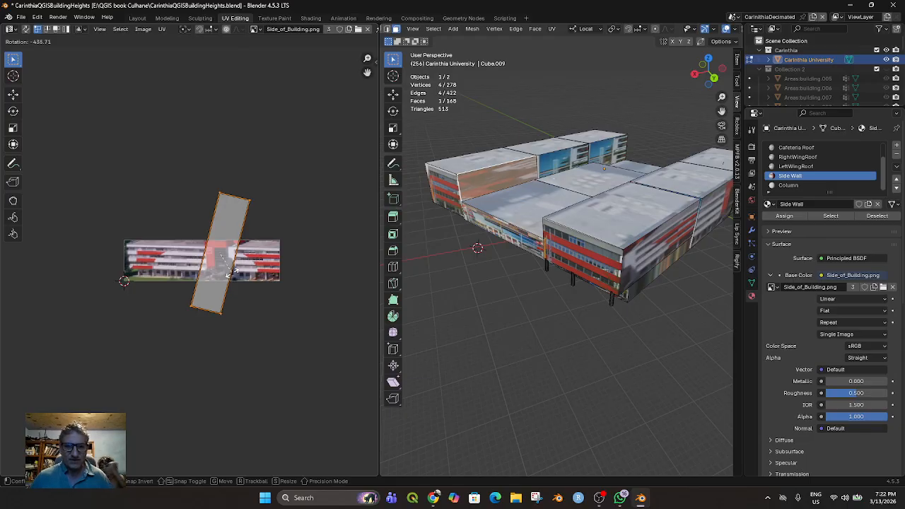
click(242, 256)
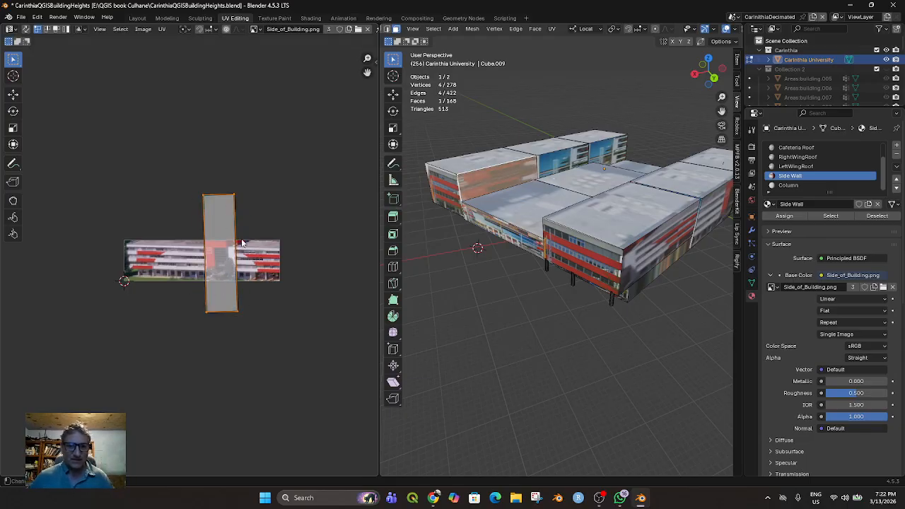
Shrink the upright UV face to roughly the image's height and move it to the right end of Side_of_Building.png
key(s)
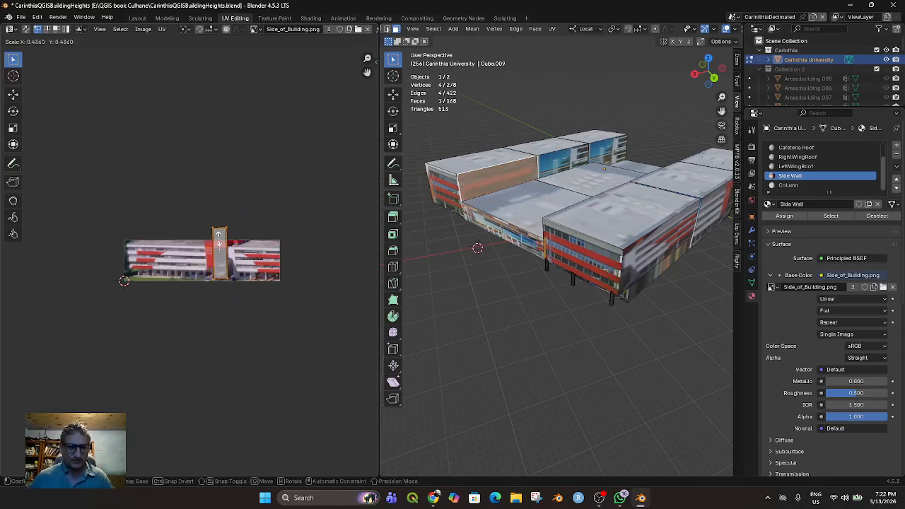
click(219, 242)
key(g)
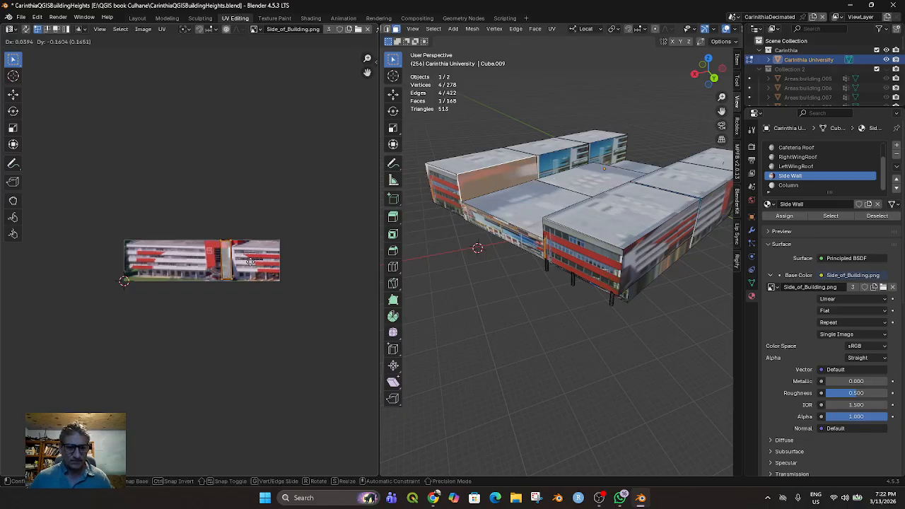
click(287, 258)
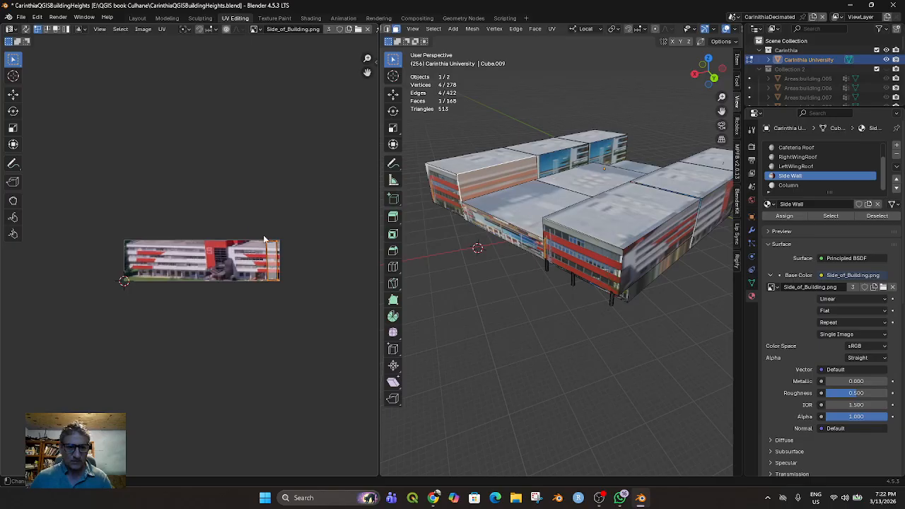
Stretch the UV face from the red tower to the image's right end, moving its vertical edges past each other to mirror the texture
key(g)
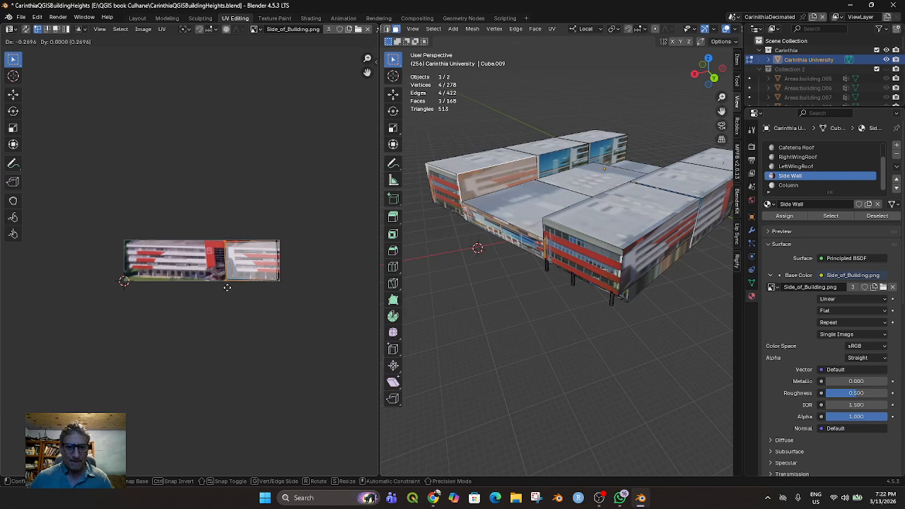
click(227, 287)
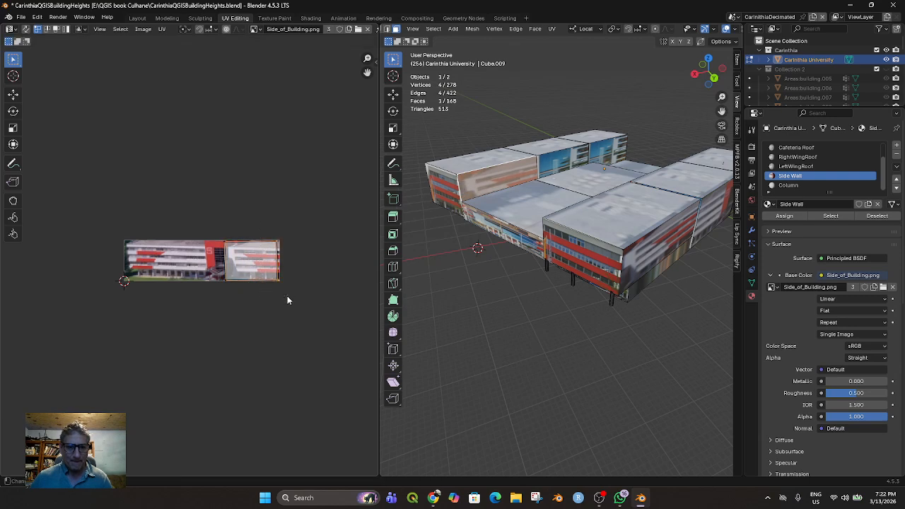
drag(287, 299, 287, 298)
key(g)
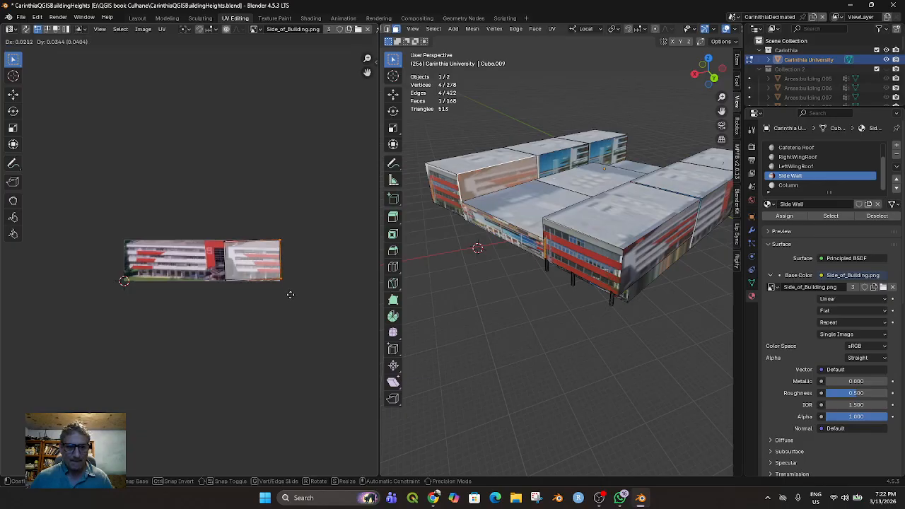
click(218, 299)
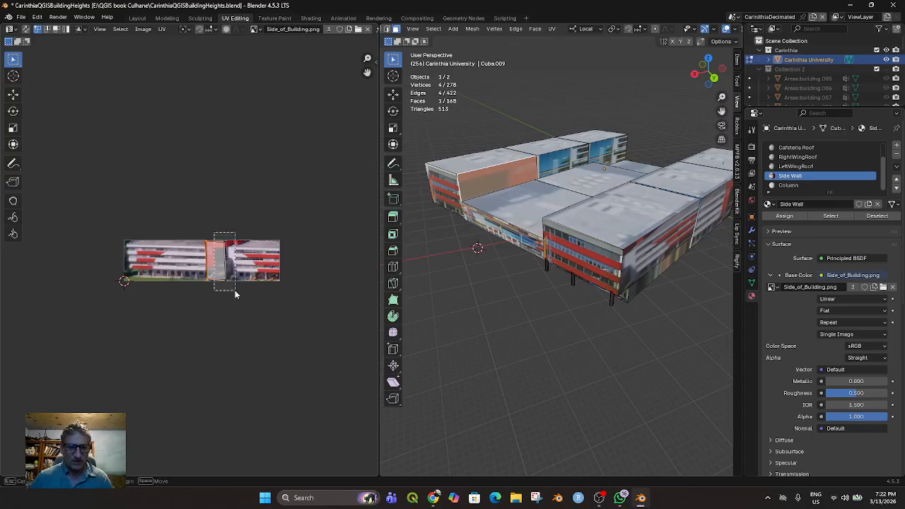
drag(236, 291, 236, 291)
key(g)
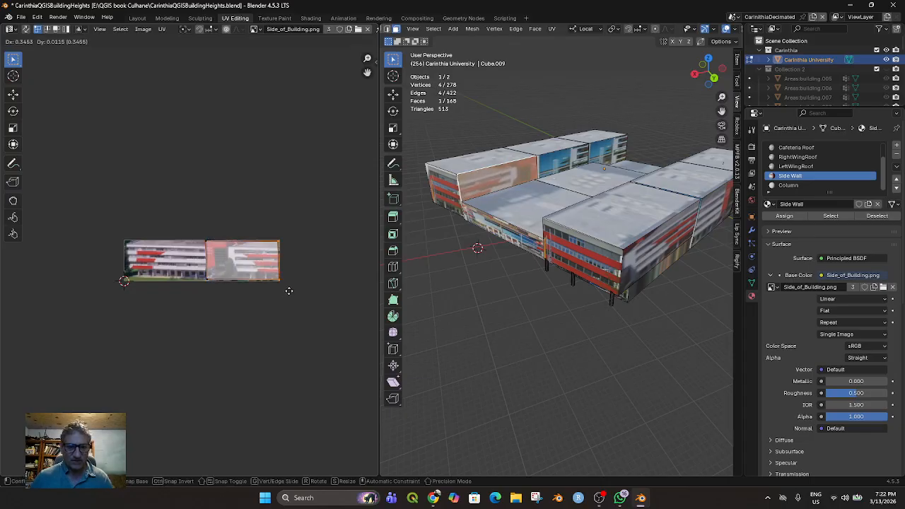
click(289, 290)
Shift the UV face's edge at the red tower about 0.05 to the right to narrow the mapped area
drag(225, 285, 226, 285)
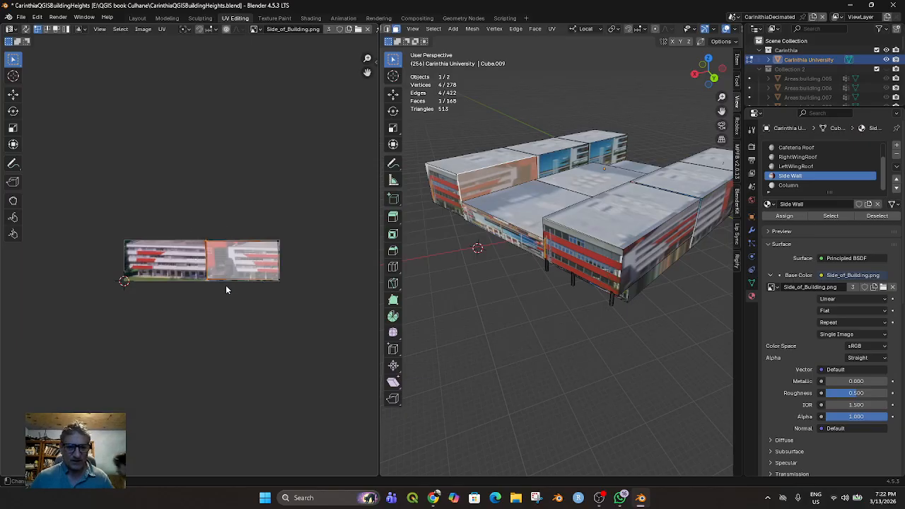
key(g)
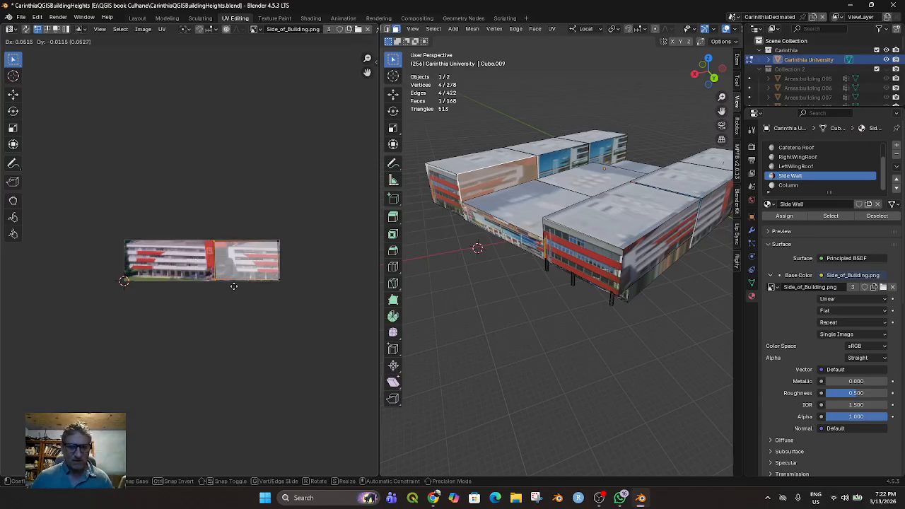
click(233, 286)
Select the wing's middle inner wall face, rotate its UV face upright by about a quarter turn and move it beside the red tower
click(553, 167)
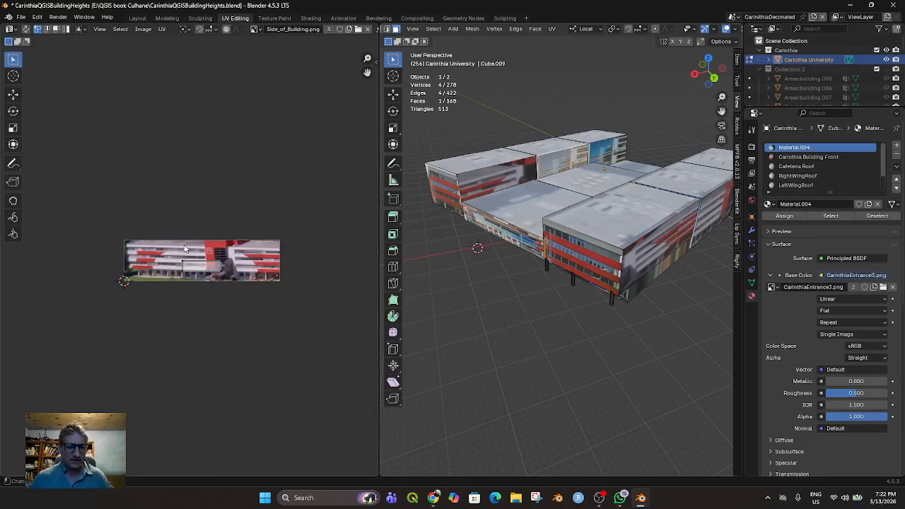
drag(178, 258, 240, 309)
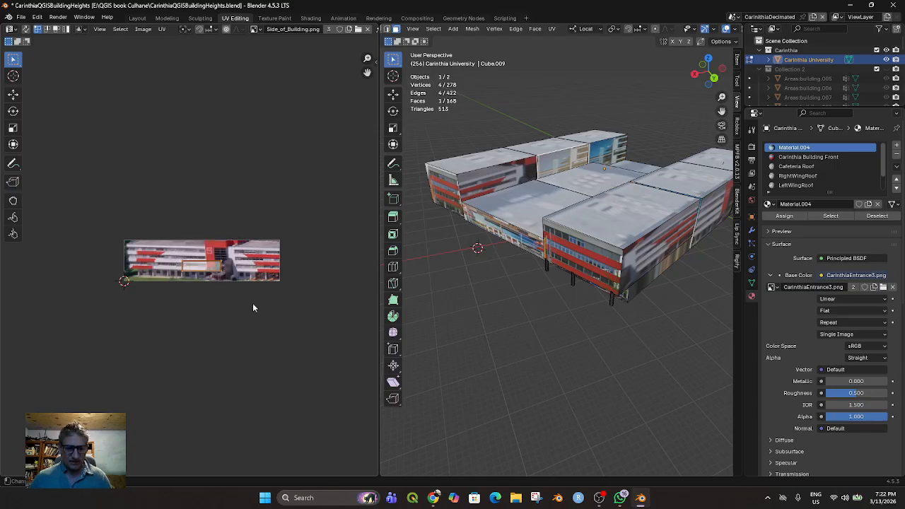
key(r)
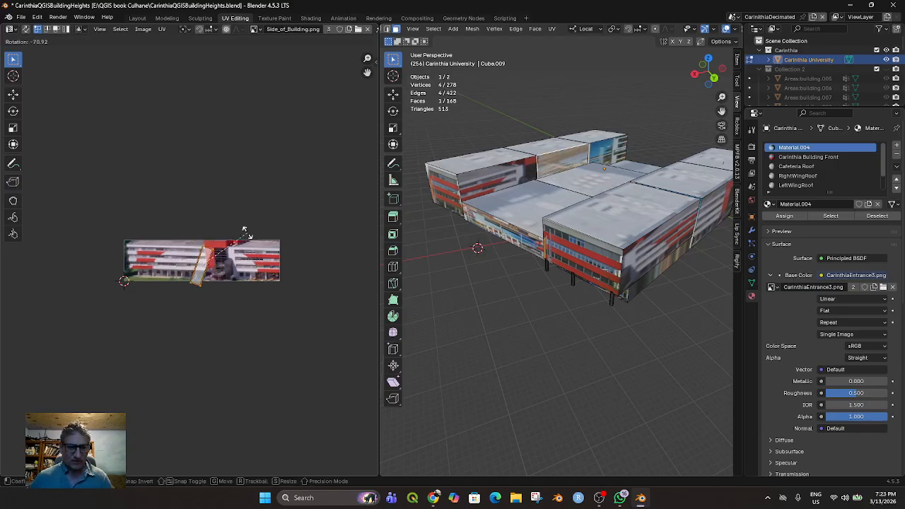
click(233, 220)
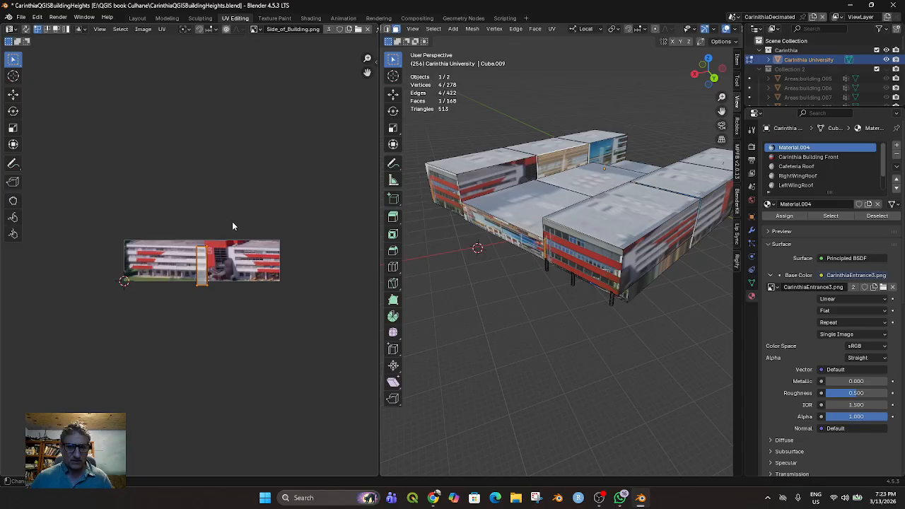
key(g)
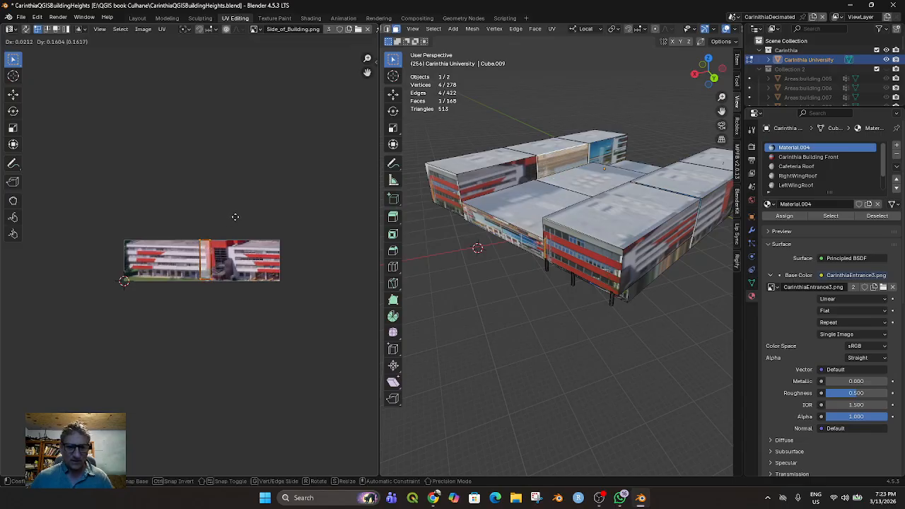
click(233, 216)
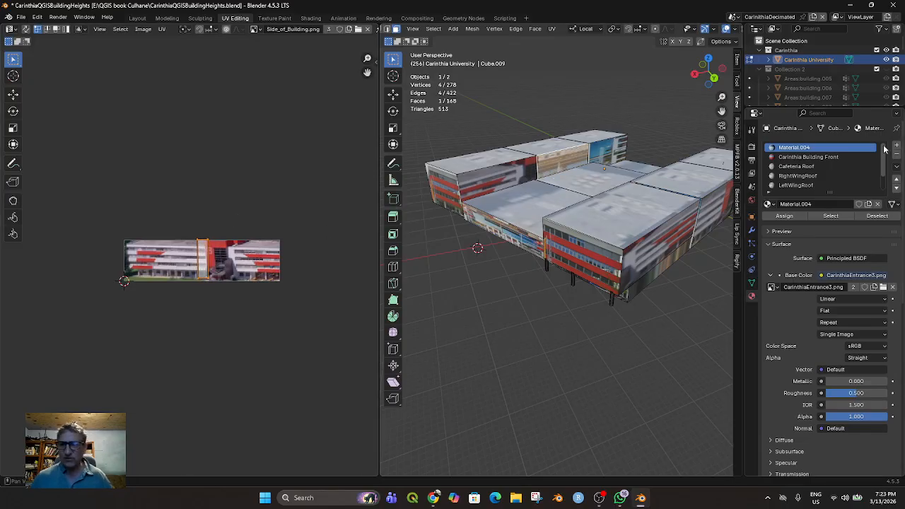
Assign the Side Wall material to the middle inner wall face
scroll(797, 176, down, 2)
click(802, 177)
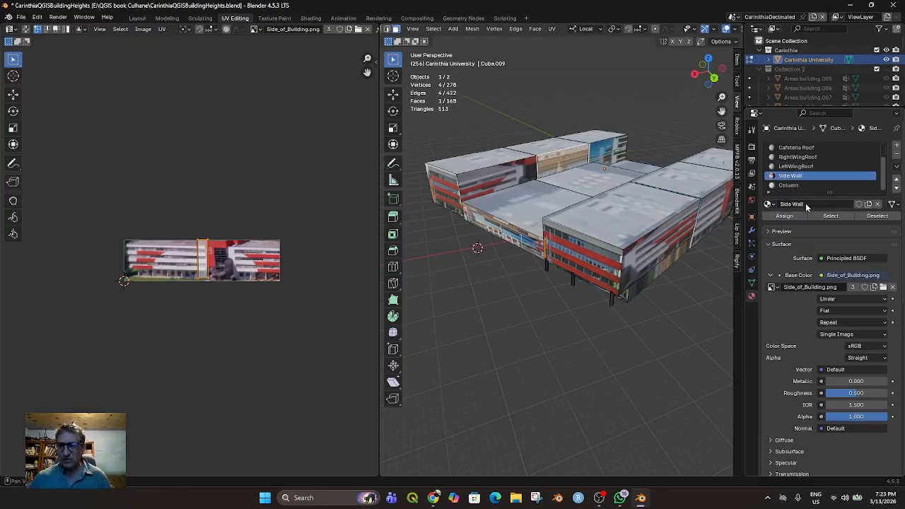
click(795, 217)
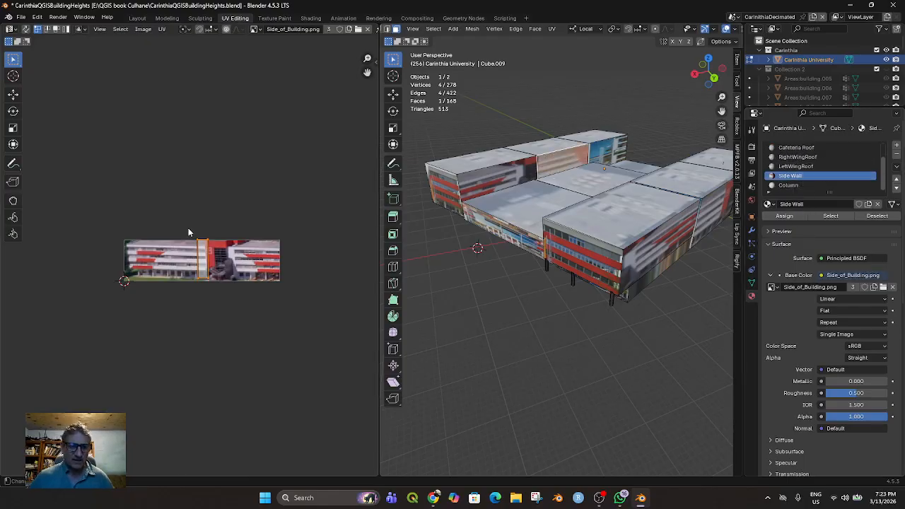
Widen the middle wall's UV face across the red tower by moving one vertical edge about 0.06 right and the other about 0.18 left
drag(214, 277, 213, 293)
key(g)
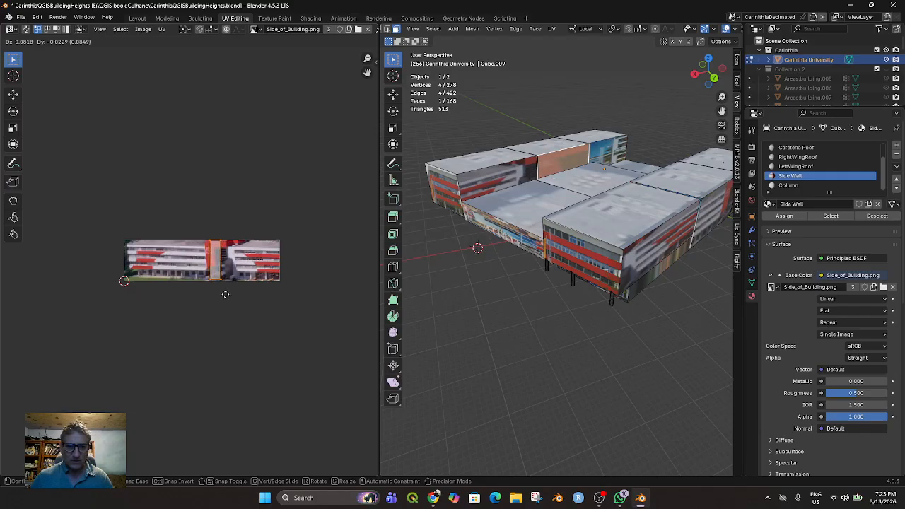
click(224, 294)
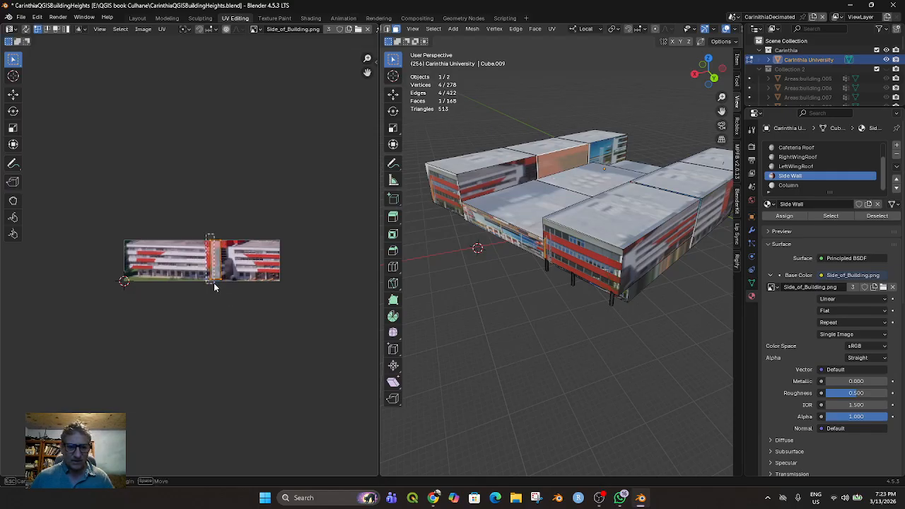
key(g)
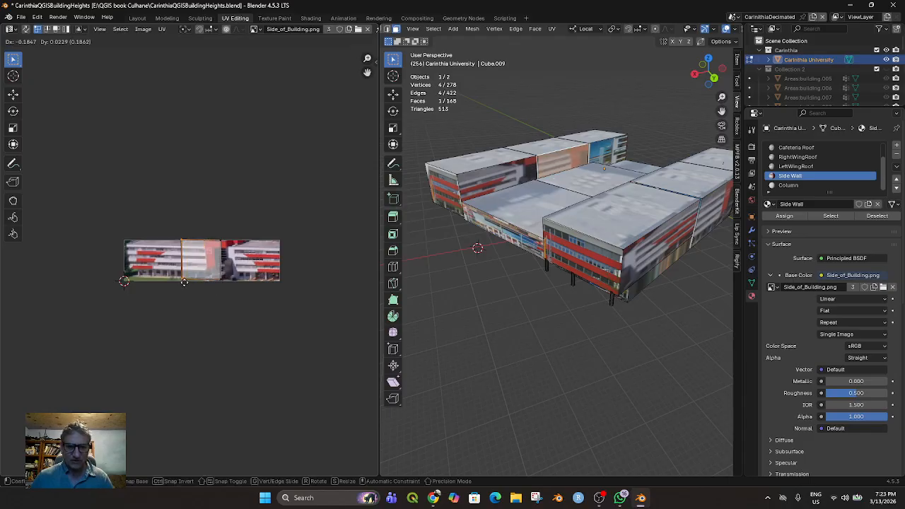
click(184, 283)
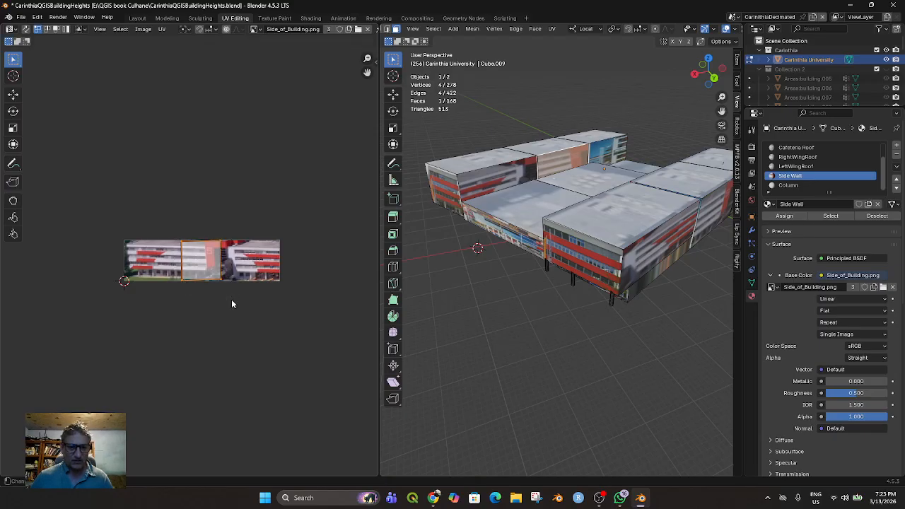
Mirror the middle wall's texture by moving the UV face's vertical edges past each other, spanning the red tower and the white facade beside it
drag(193, 294, 192, 294)
key(g)
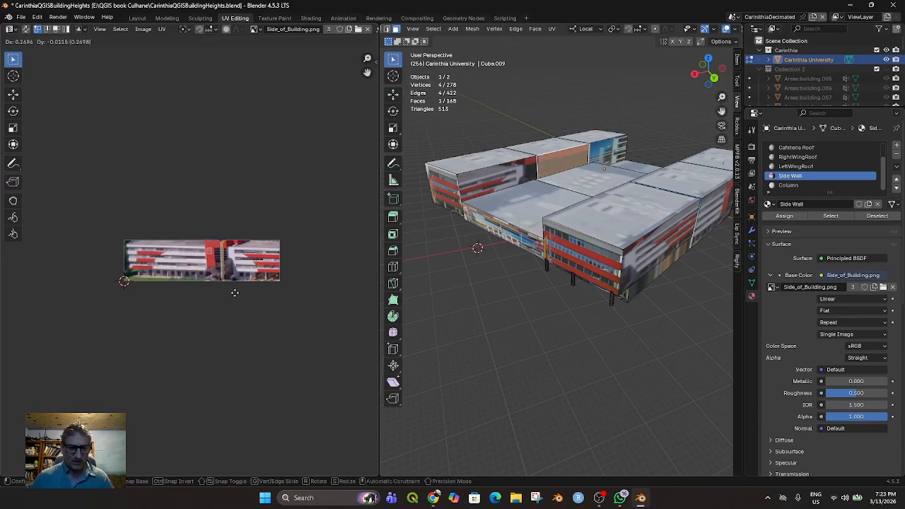
click(237, 292)
drag(212, 234, 223, 289)
key(g)
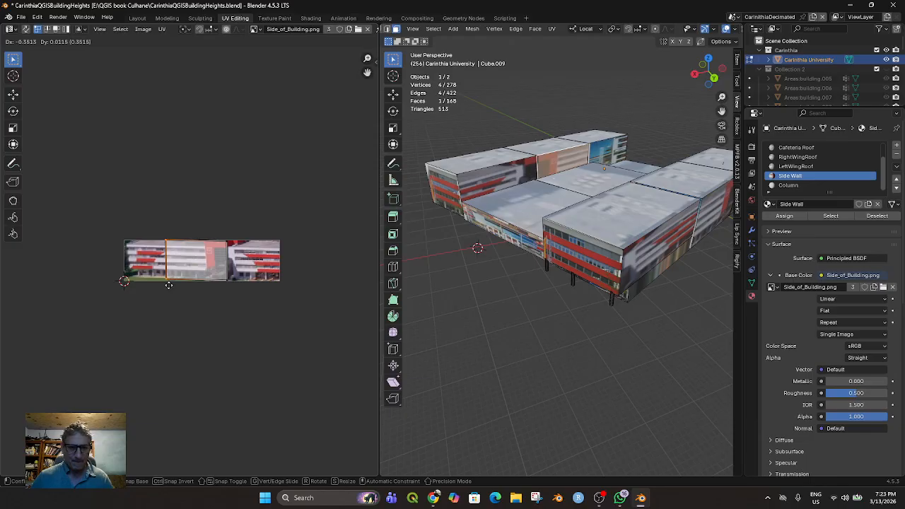
click(171, 286)
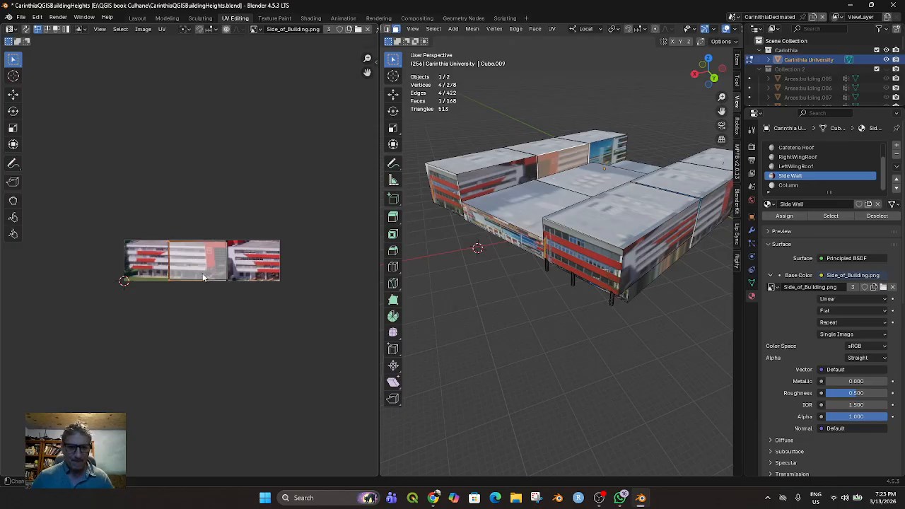
Select the wing's farthest inner wall section and assign the Side Wall material to it
click(612, 155)
scroll(836, 174, down, 2)
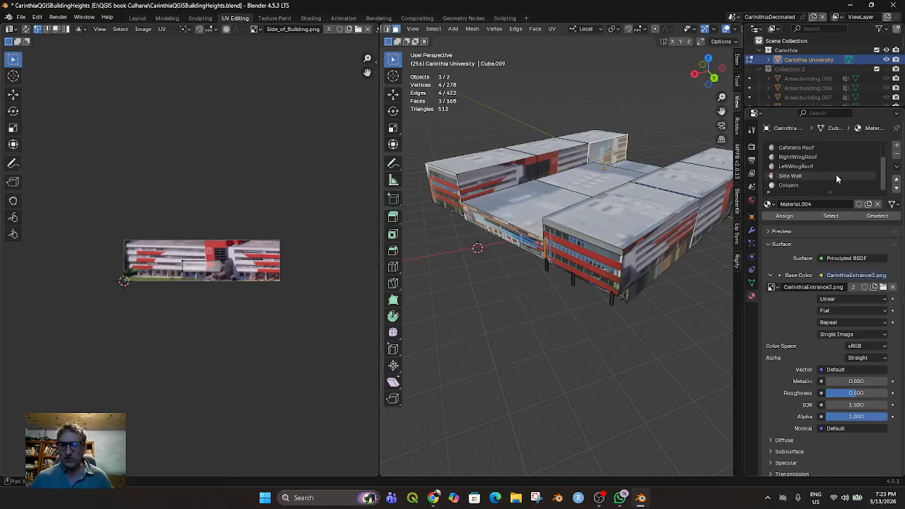
click(797, 176)
click(783, 216)
Rotate the far wall section's UV face upright and move it over the left part of Side_of_Building.png
drag(164, 255, 235, 292)
key(r)
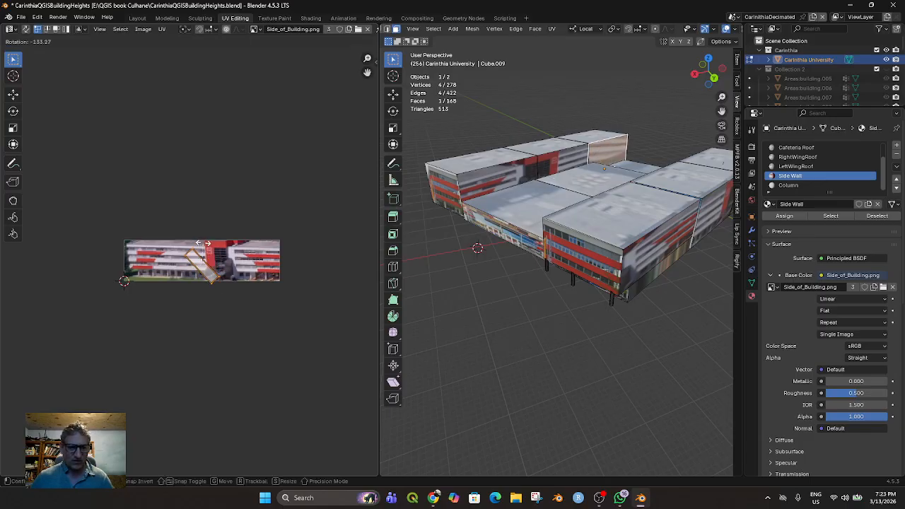
click(205, 257)
key(g)
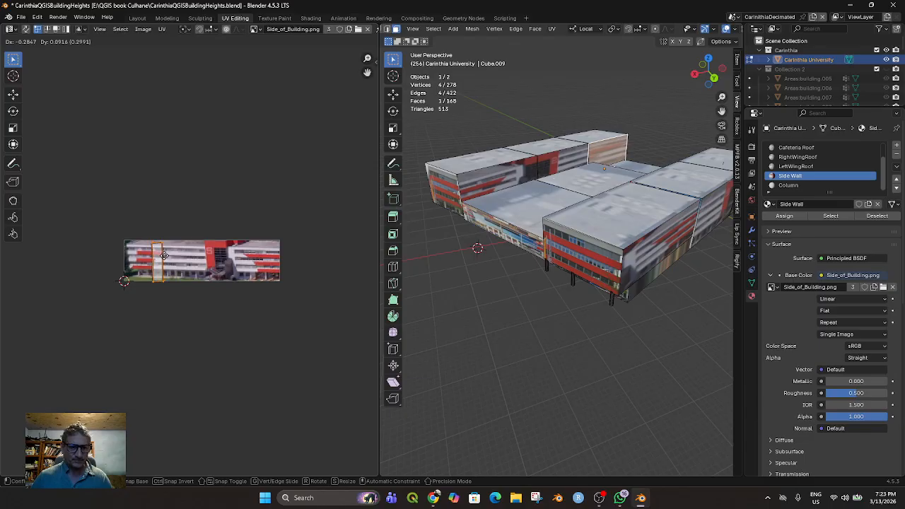
click(165, 257)
key(r)
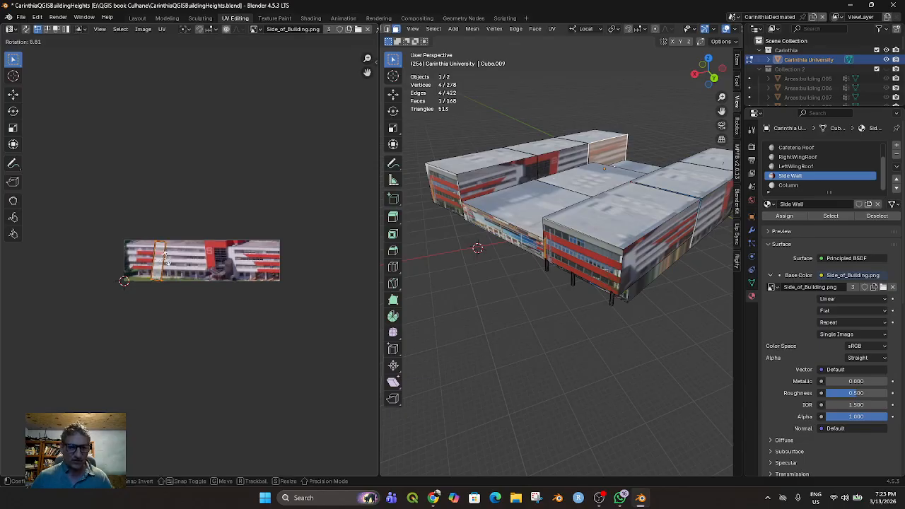
click(168, 255)
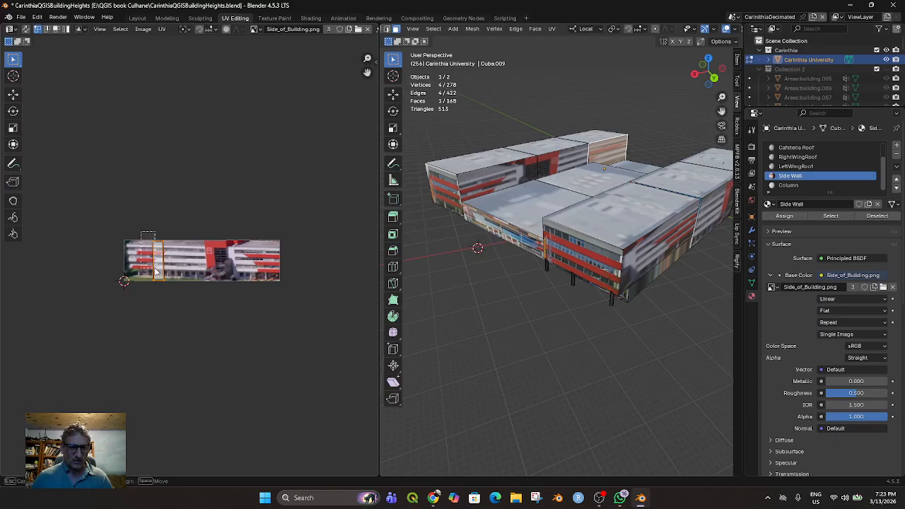
Stretch the far wall's UV face to the image's left end, moving its vertical edges past each other to mirror the texture
key(g)
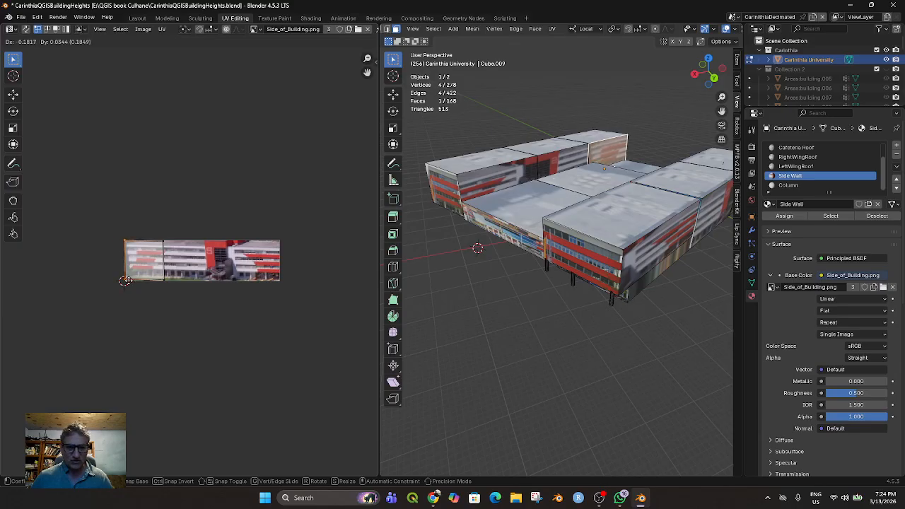
click(125, 280)
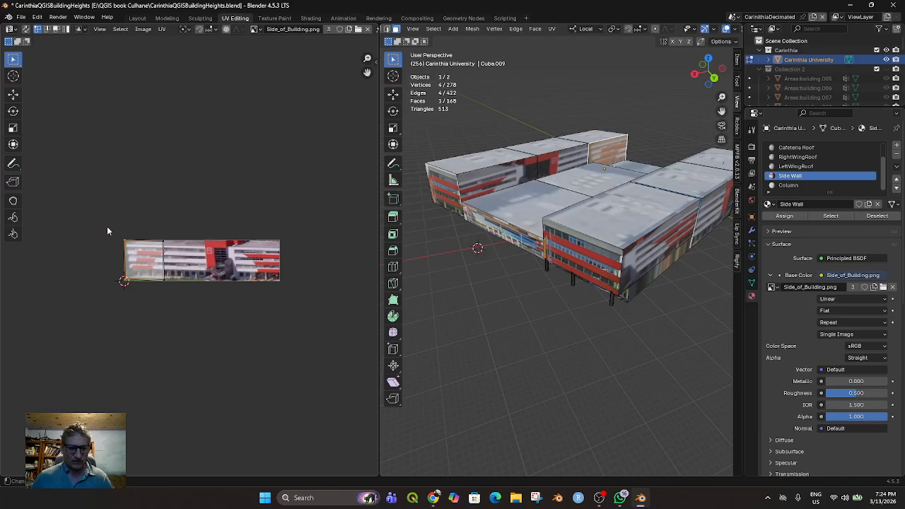
key(g)
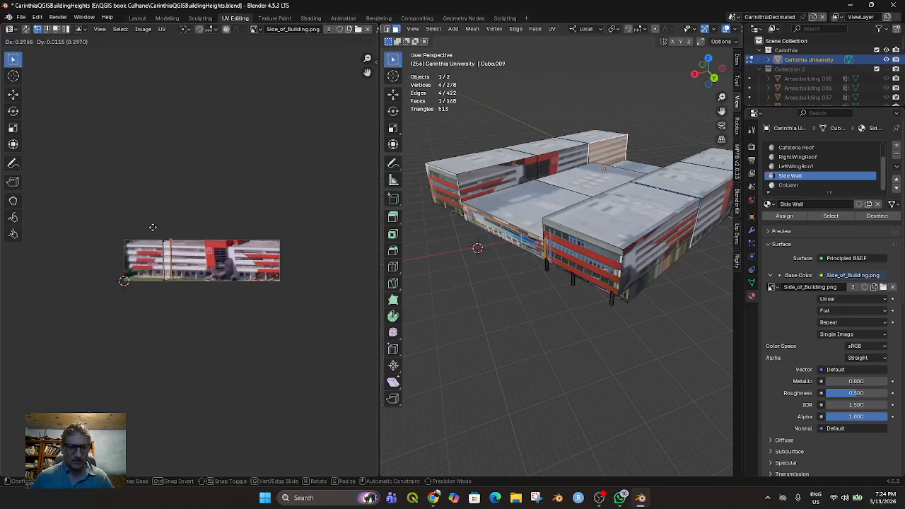
click(153, 228)
drag(154, 232, 166, 284)
key(g)
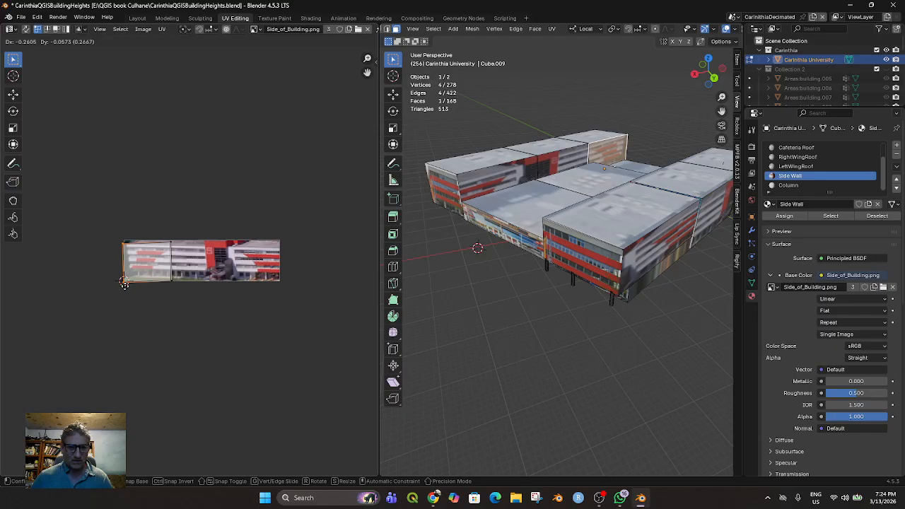
click(125, 282)
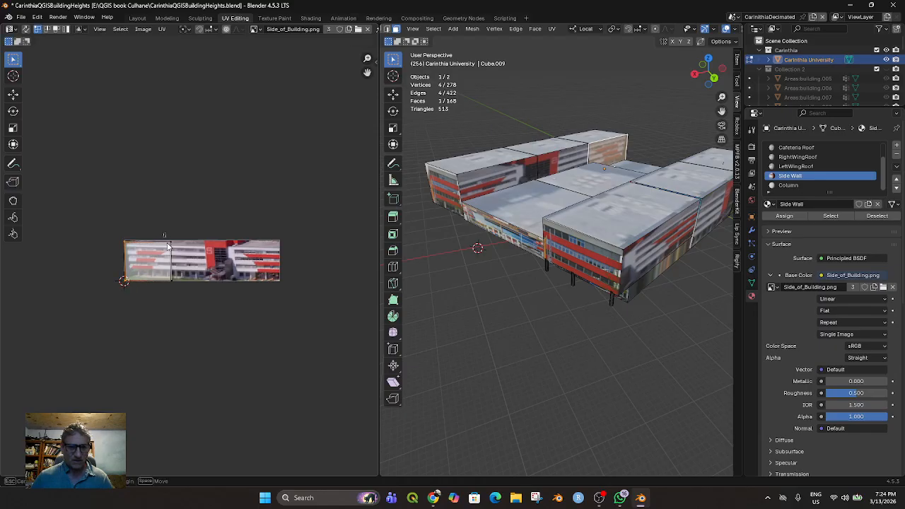
Align the UV face's inner vertical edge with the height of Side_of_Building.png
drag(179, 282, 179, 282)
key(g)
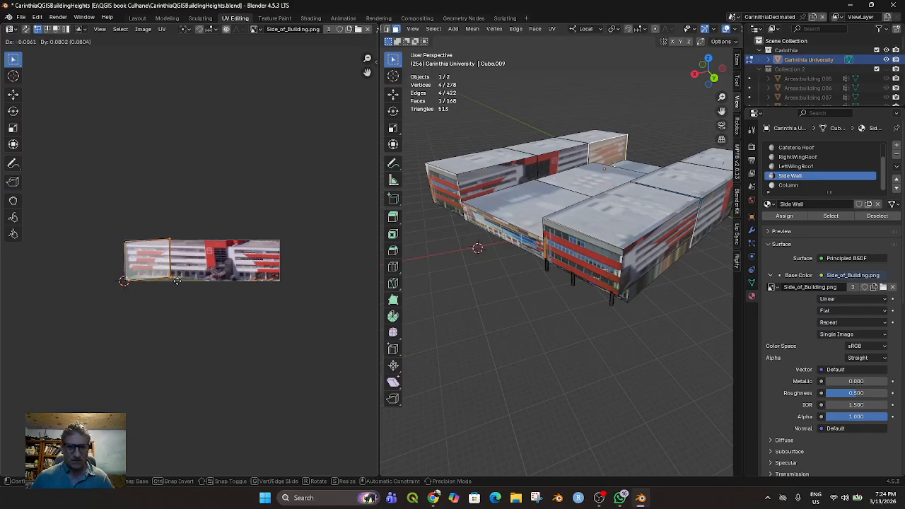
click(177, 284)
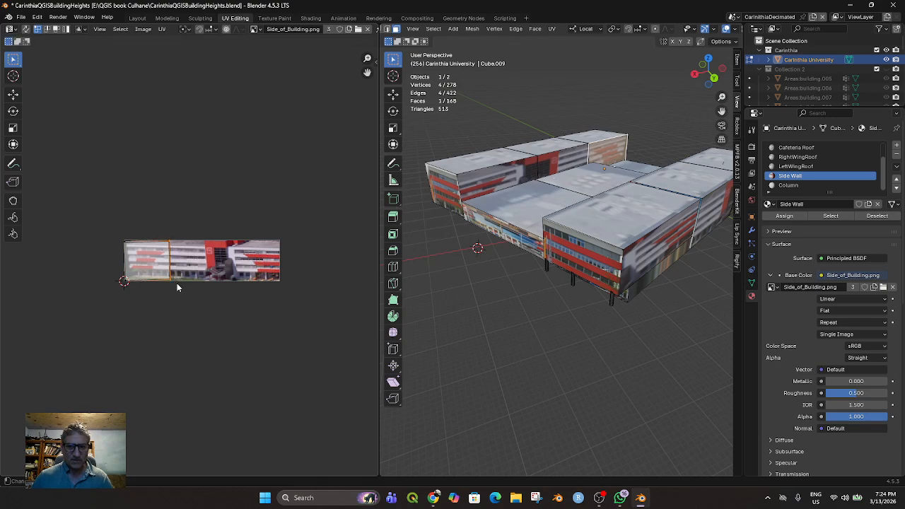
Examine the building's front and textured wings from low angles and at different distances
middle_drag(497, 319, 541, 300)
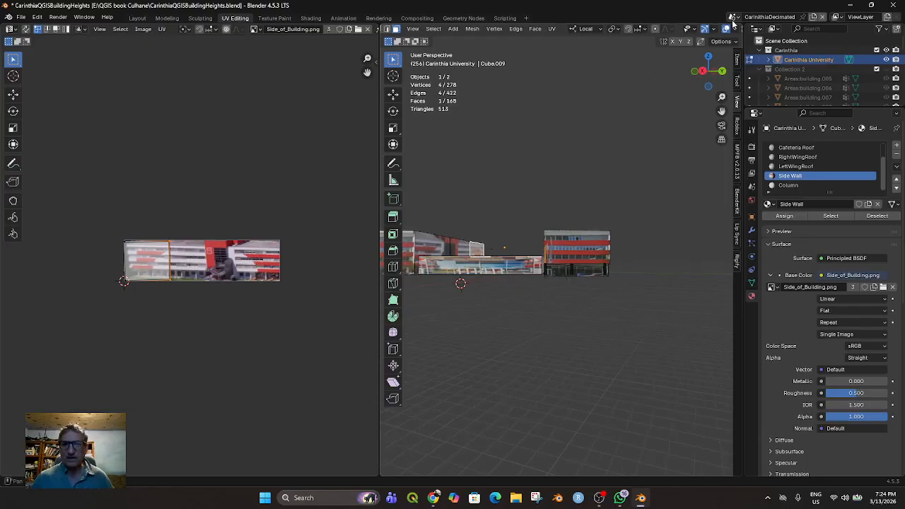
scroll(706, 29, down, 3)
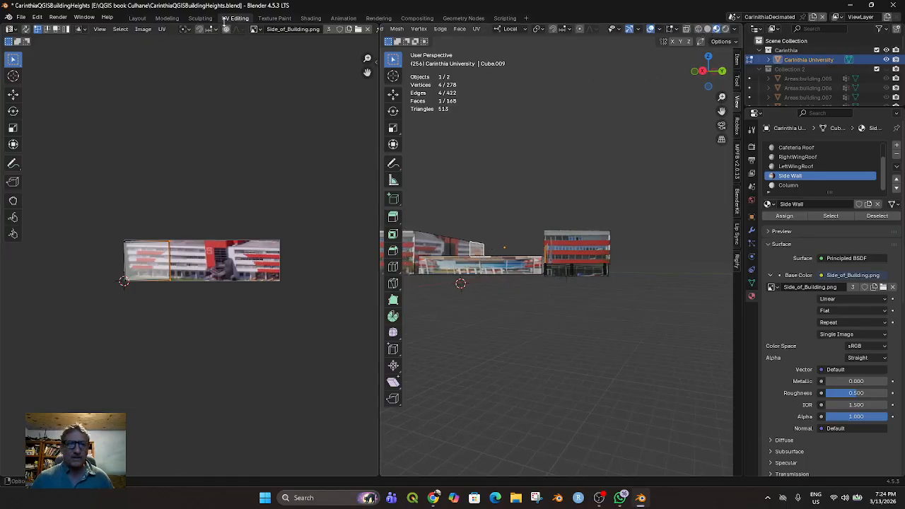
mouse_move(471, 288)
middle_down()
mouse_move(485, 289)
mouse_move(424, 297)
mouse_move(416, 321)
mouse_move(467, 324)
mouse_move(520, 303)
mouse_move(485, 323)
mouse_move(483, 300)
middle_up()
scroll(439, 255, up, 4)
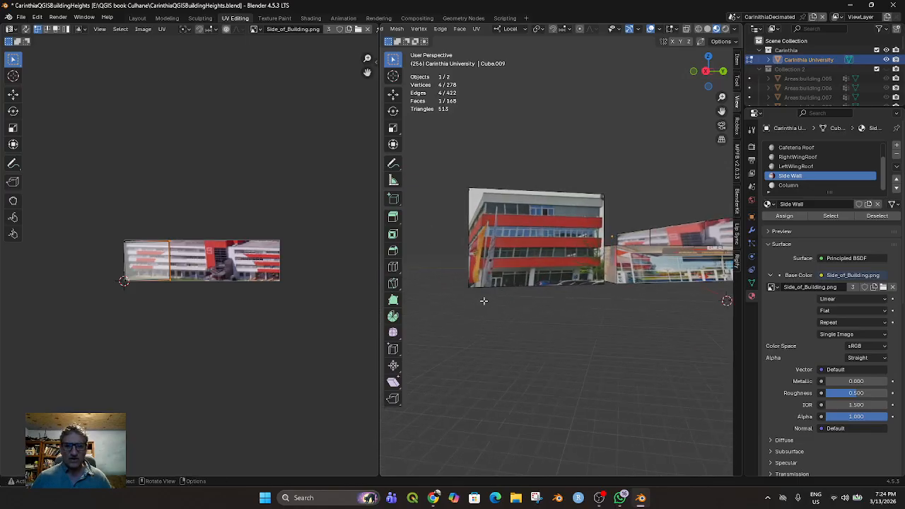
middle_drag(565, 335, 552, 359)
scroll(545, 348, down, 6)
scroll(557, 348, up, 1)
scroll(557, 348, up, 1)
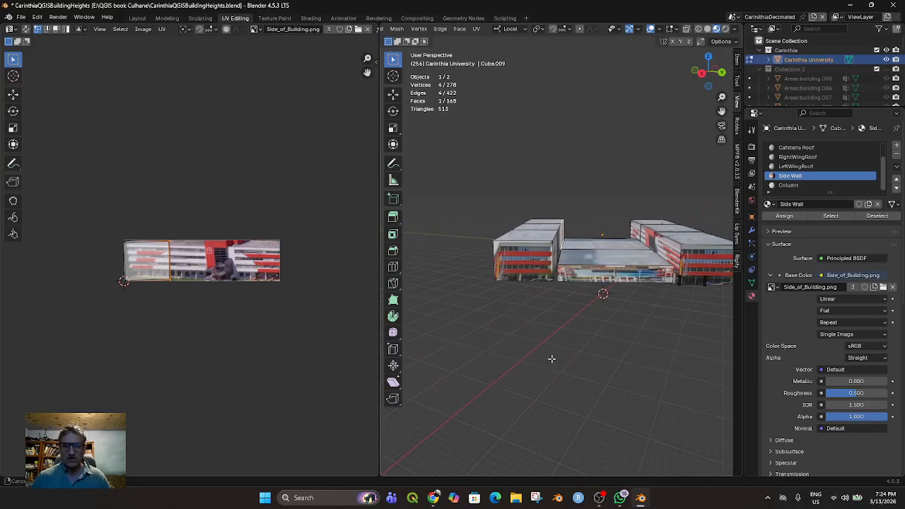
scroll(546, 350, up, 1)
Select the front face of the wing using the Carinthia Building Front material and rename that material Carinthia Building Front Right
click(515, 262)
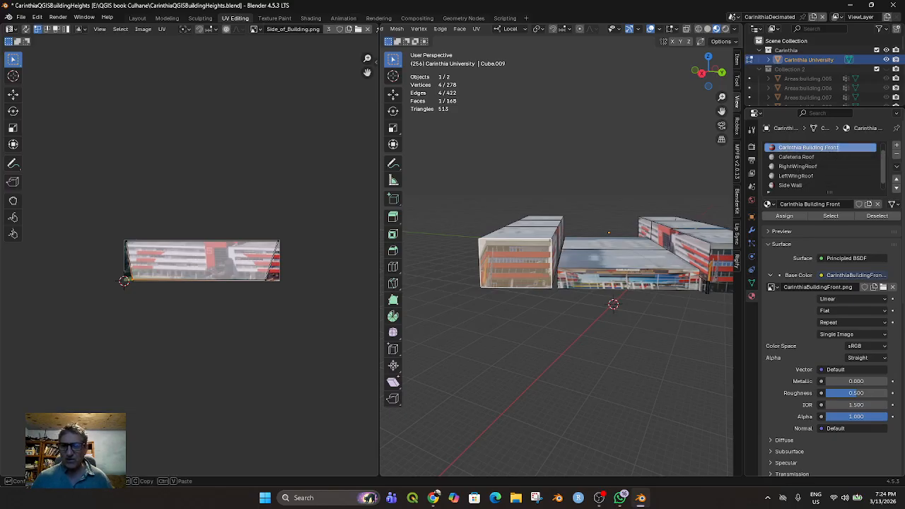
double_click(834, 148)
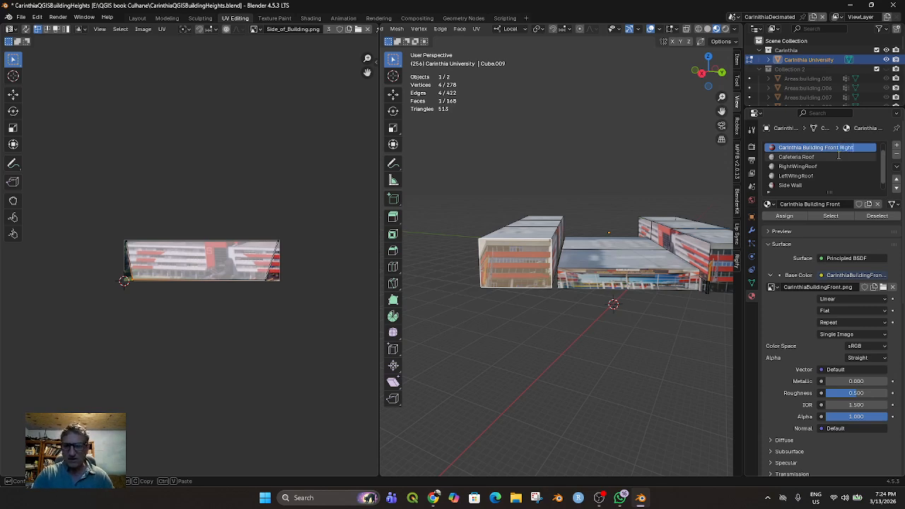
text(Right)
key(Return)
Assign Material.004, the entrance image material, to the selected wing front face and rename that material Cafeteria Front
scroll(826, 153, down, 1)
scroll(827, 164, up, 2)
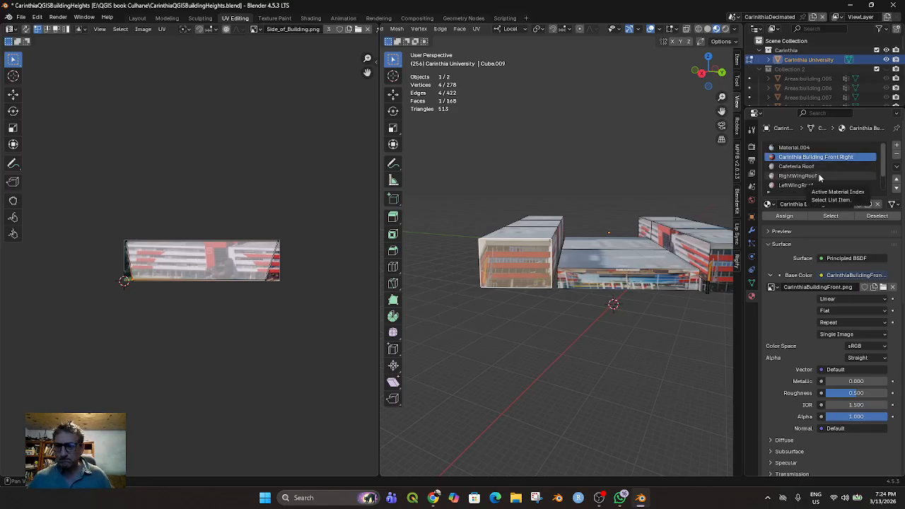
click(796, 147)
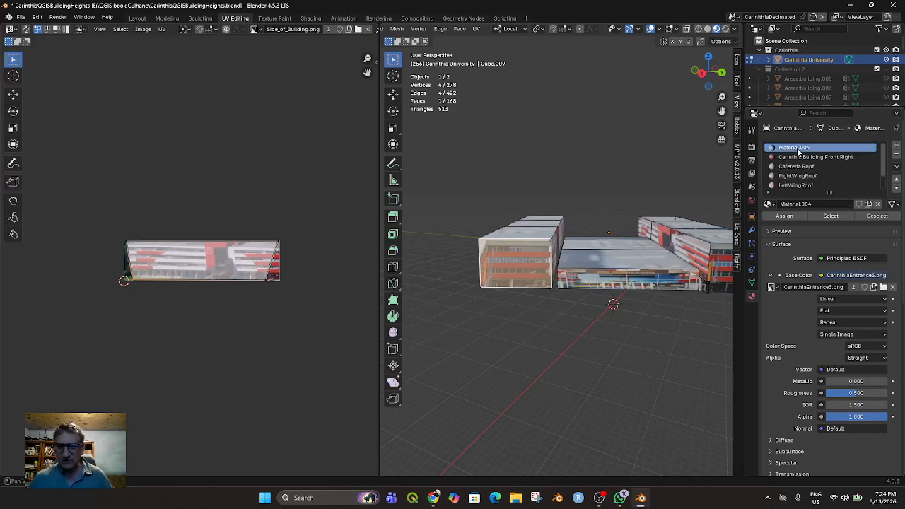
click(789, 218)
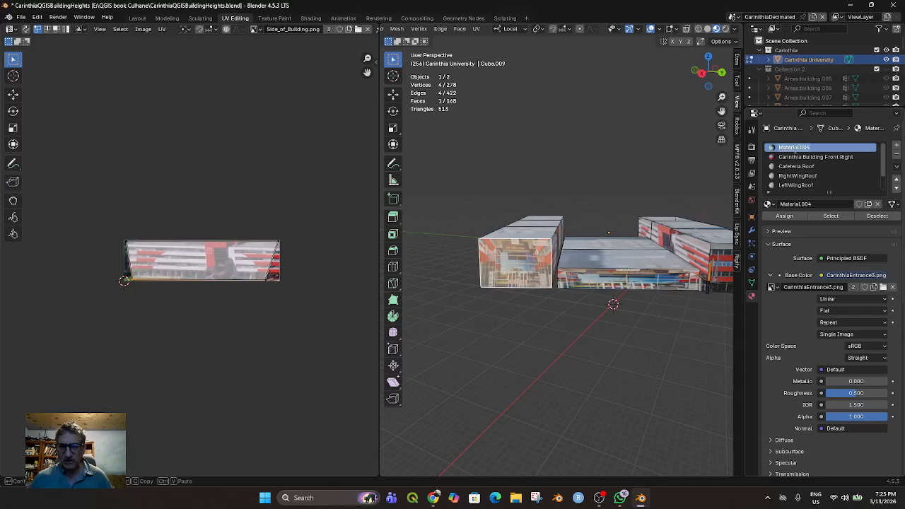
text(Cafe)
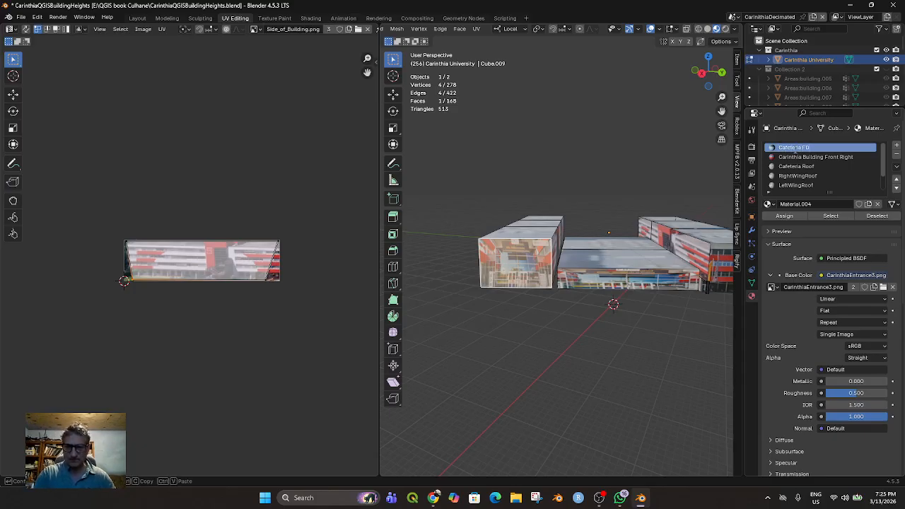
text(teria Front)
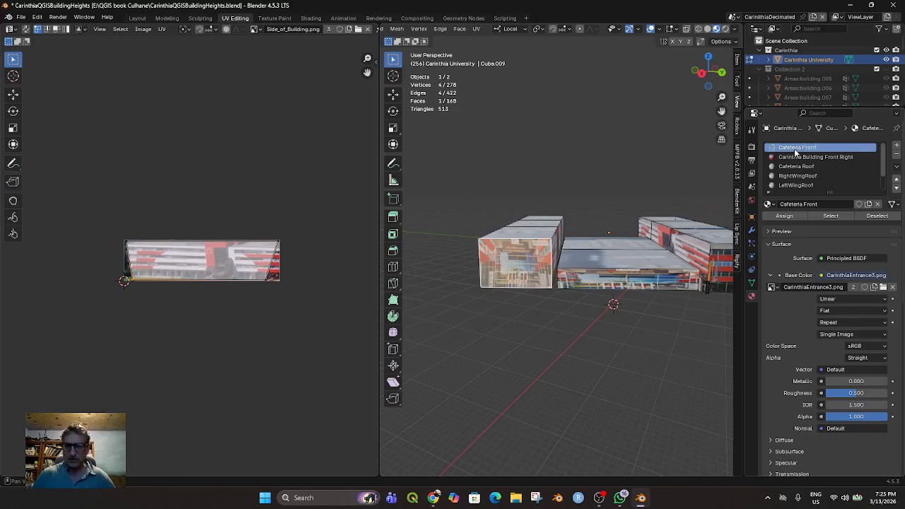
key(Return)
Add a new material slot with a new material and set its base color to an Image Texture
scroll(829, 187, down, 2)
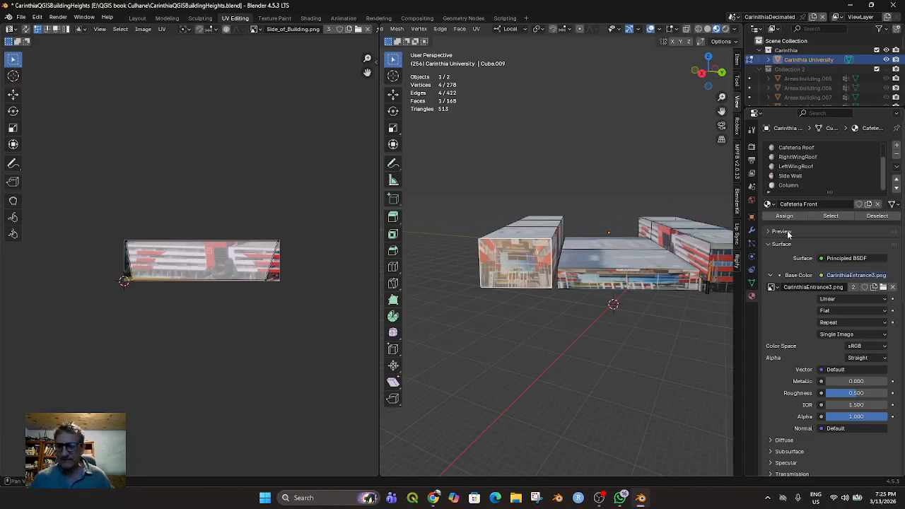
click(896, 144)
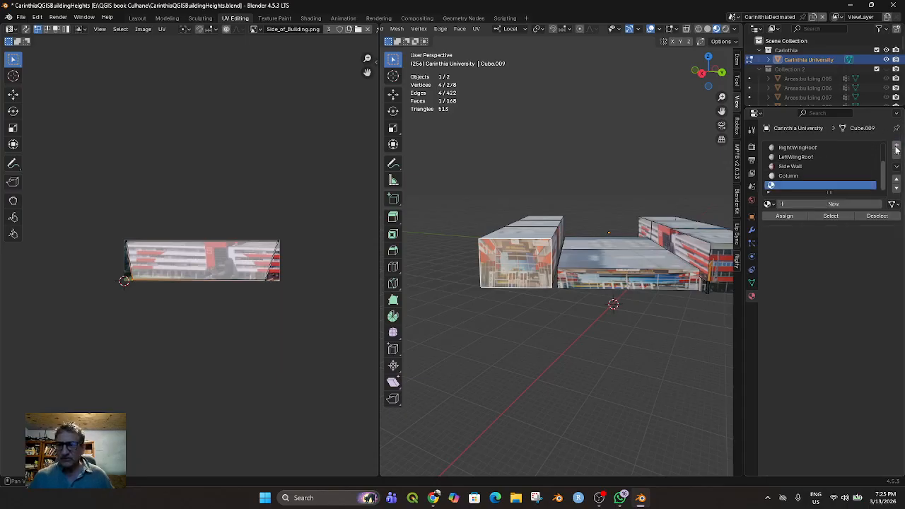
click(816, 204)
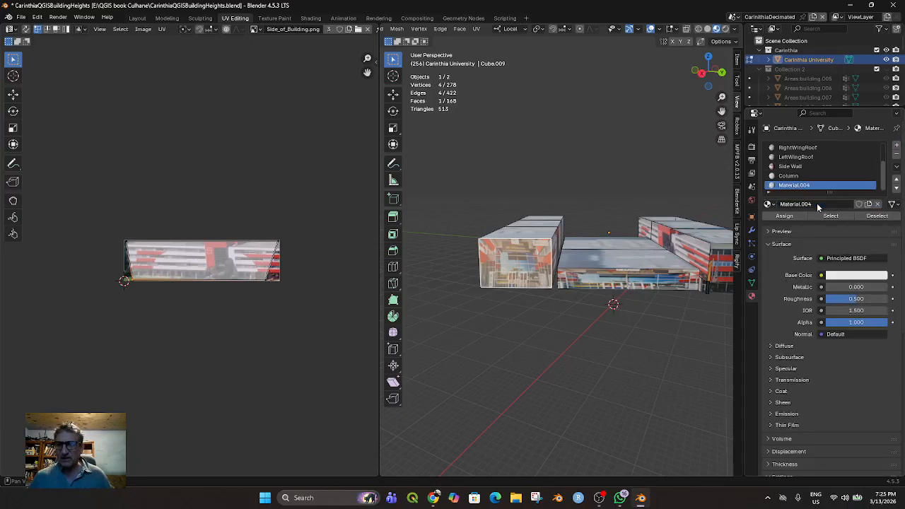
click(820, 275)
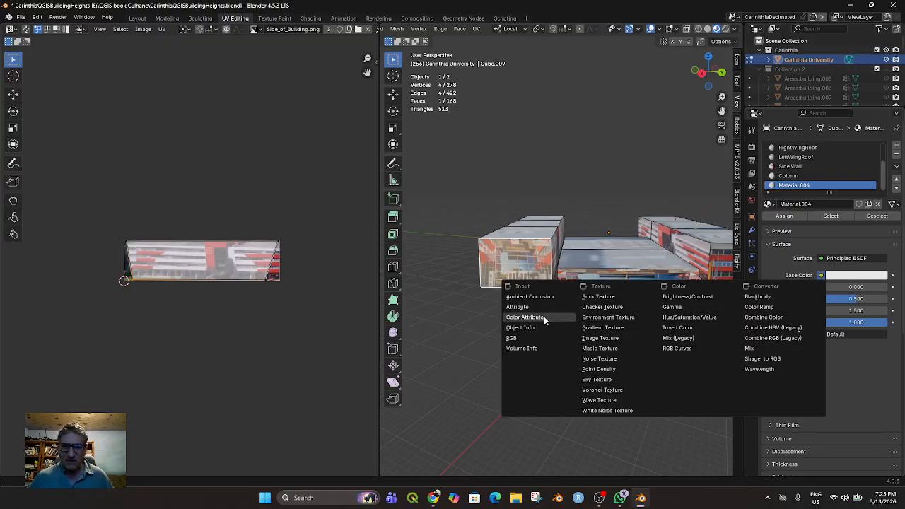
click(599, 337)
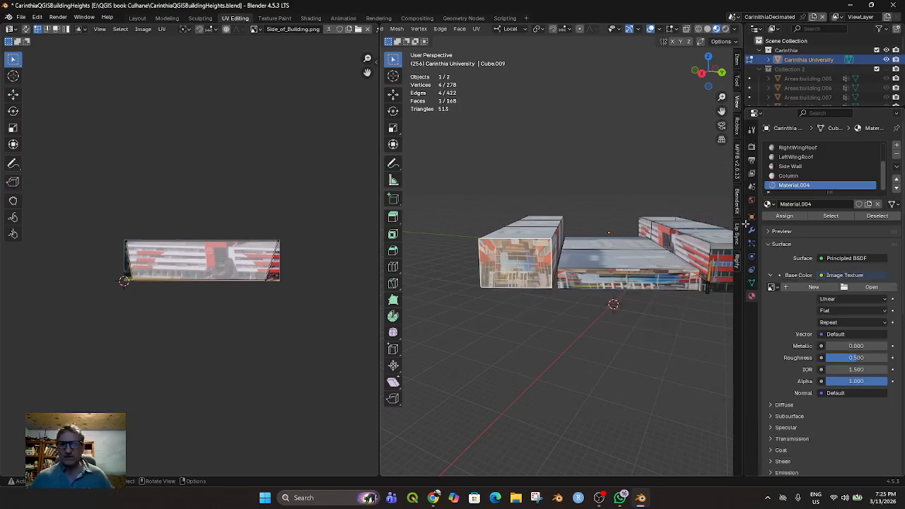
Load building front 2.png from the Carinthia Images folder as the new material's base color image
click(872, 287)
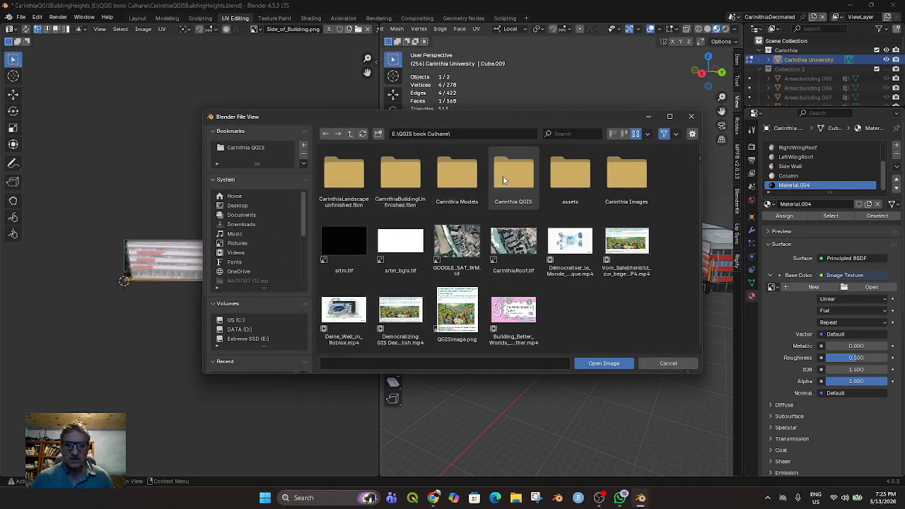
double_click(618, 178)
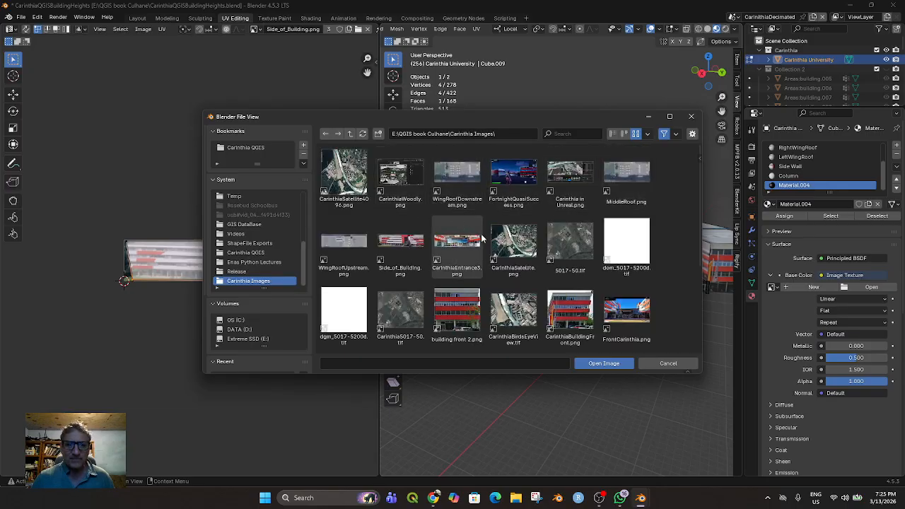
scroll(475, 234, down, 1)
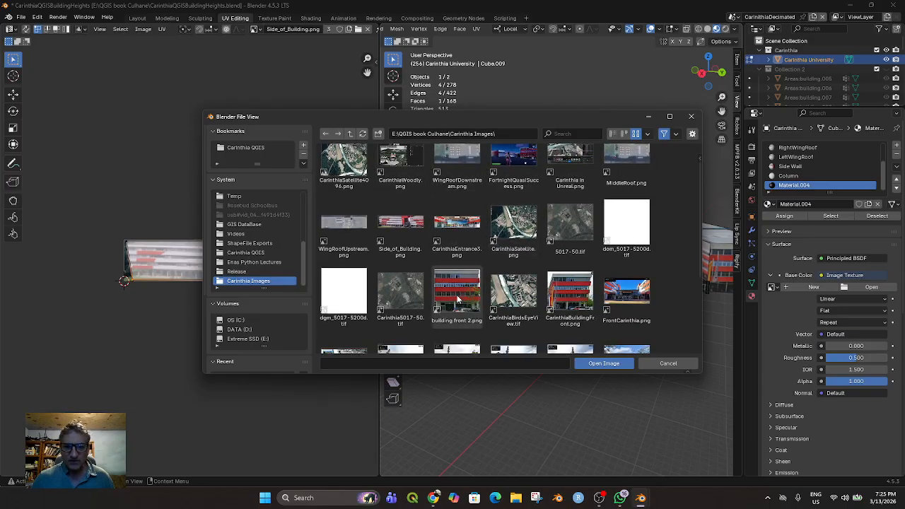
scroll(457, 298, down, 1)
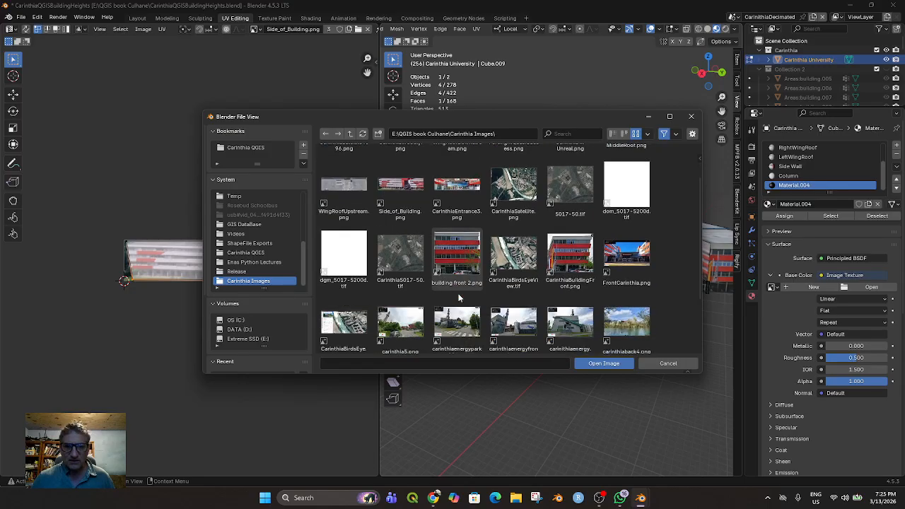
double_click(457, 286)
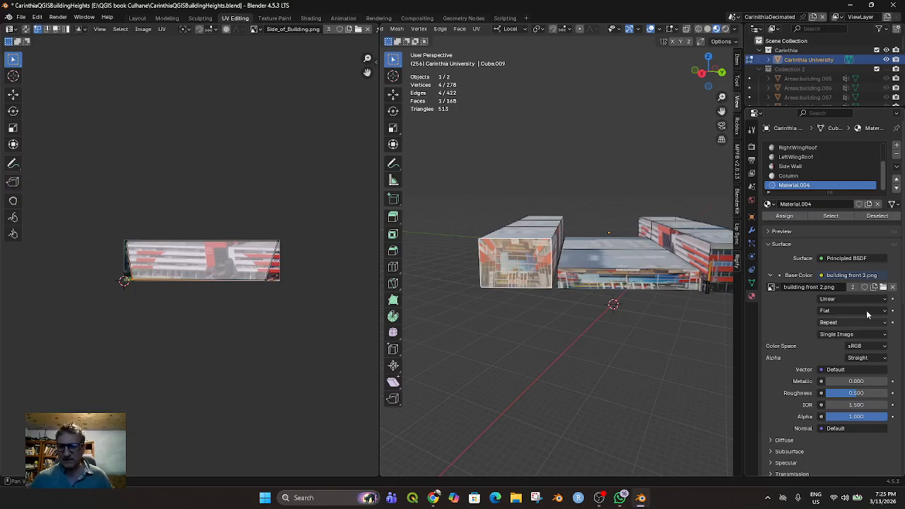
Assign the new building front 2.png material to the selected wing front face and display that image in the UV editor
click(783, 215)
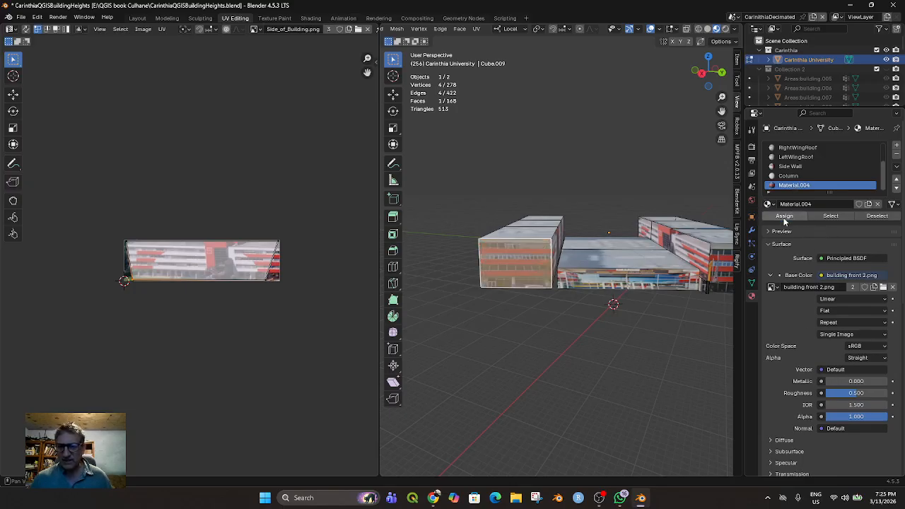
click(255, 30)
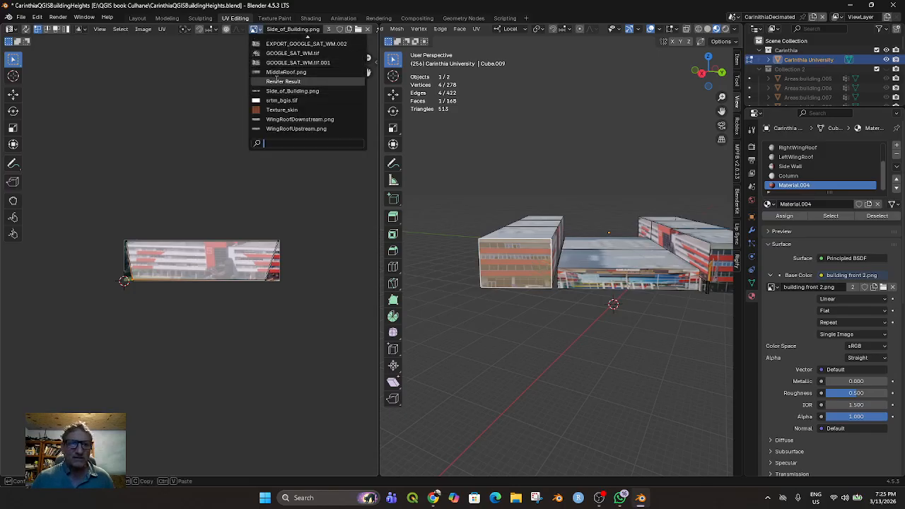
scroll(305, 51, up, 4)
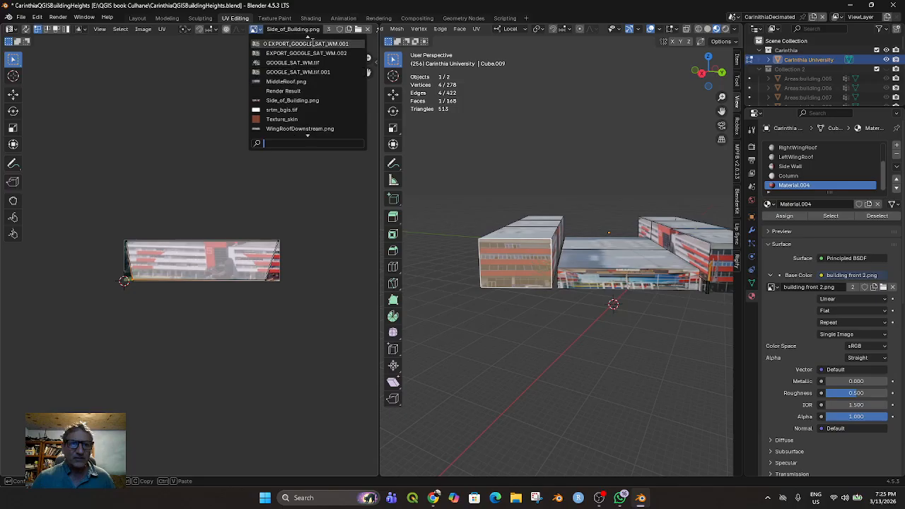
scroll(304, 43, up, 1)
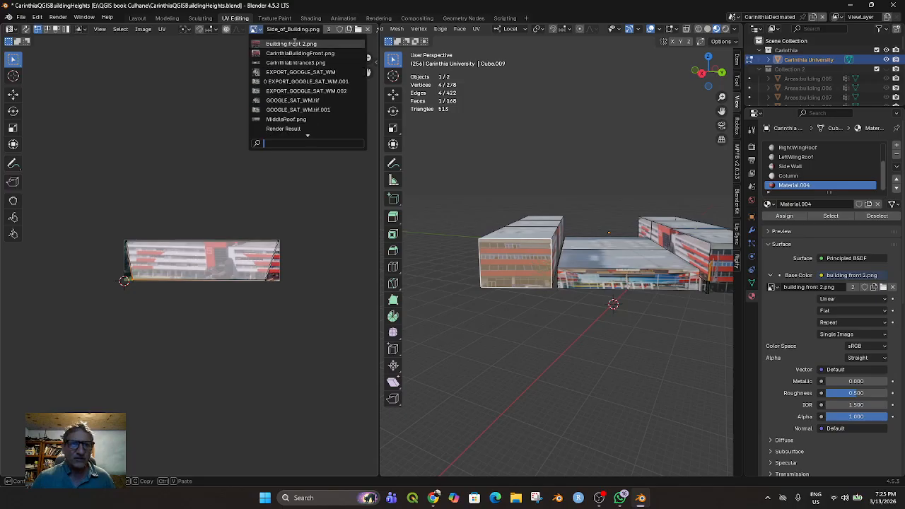
mouse_move(295, 43)
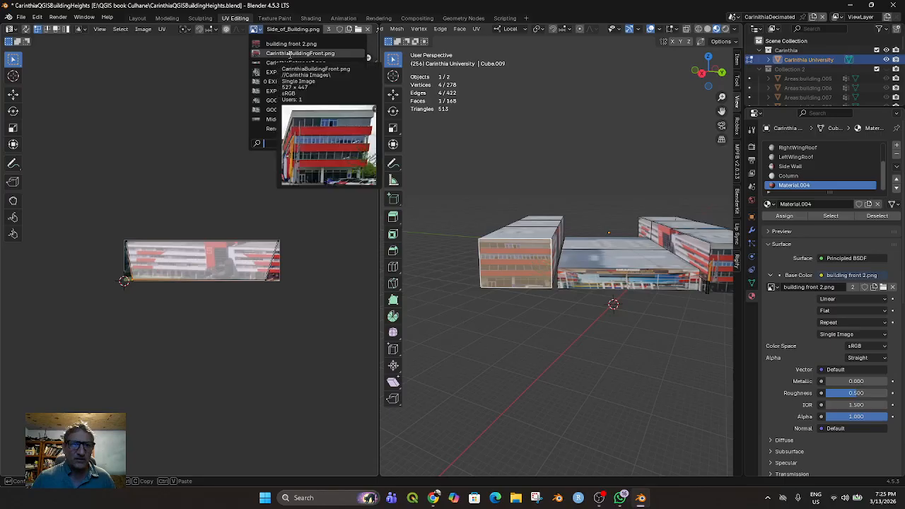
click(290, 54)
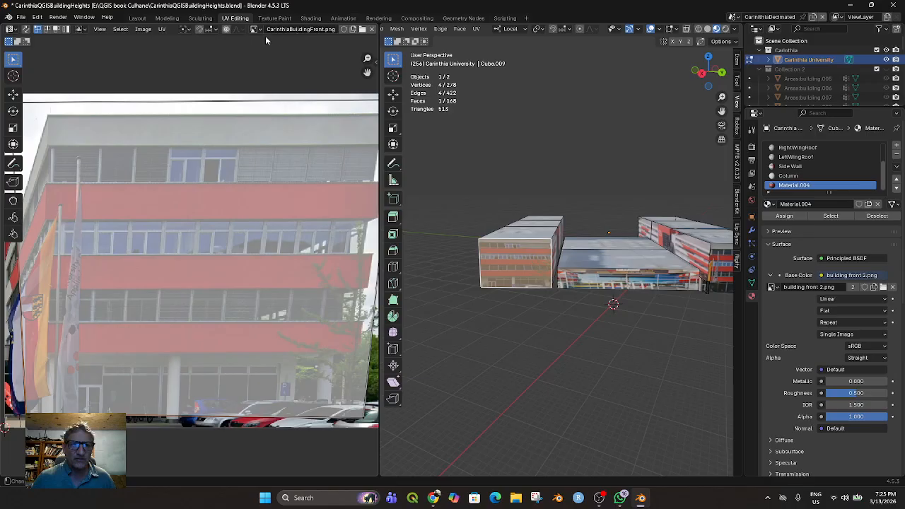
click(263, 32)
click(268, 40)
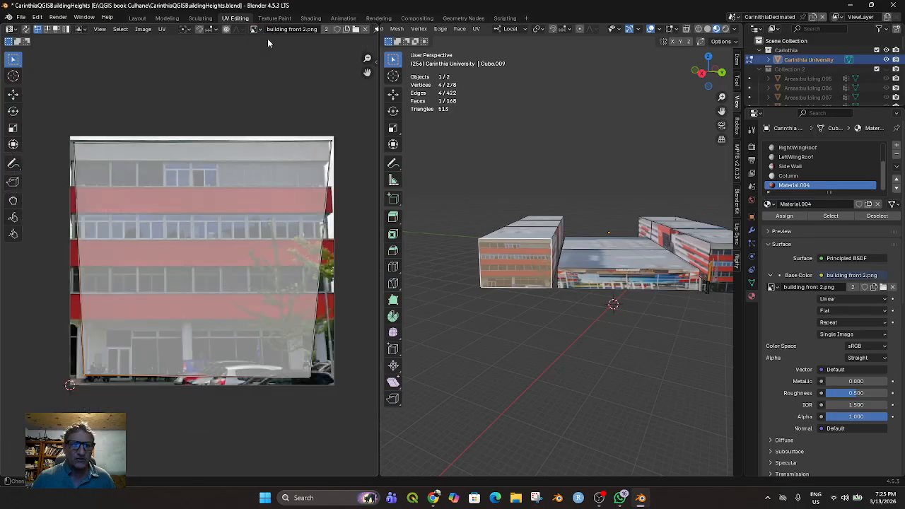
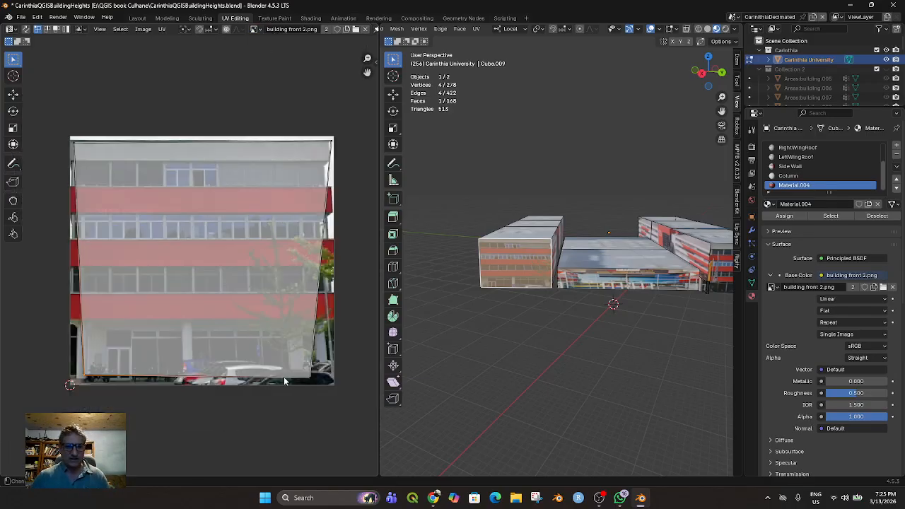
Move the two right-hand UV corners of the wing front face to the matching corners of building front 2.png
key(g)
click(334, 386)
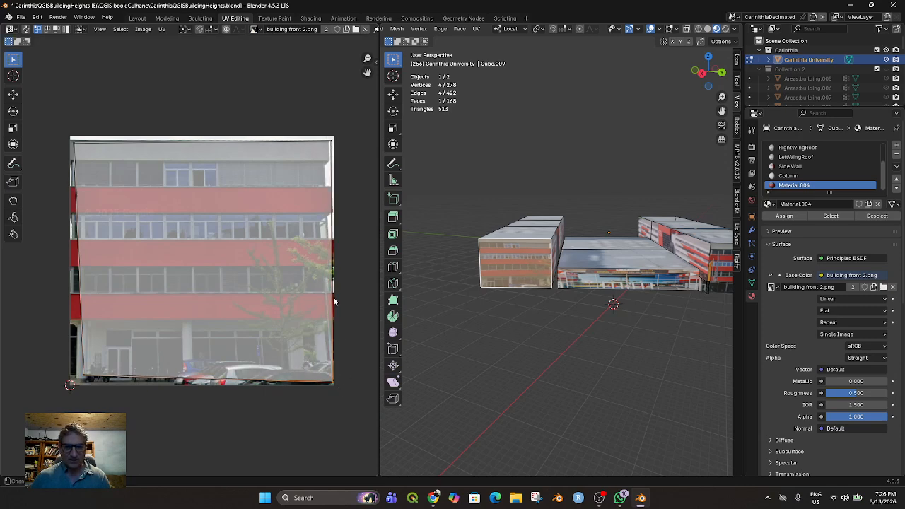
click(332, 138)
key(g)
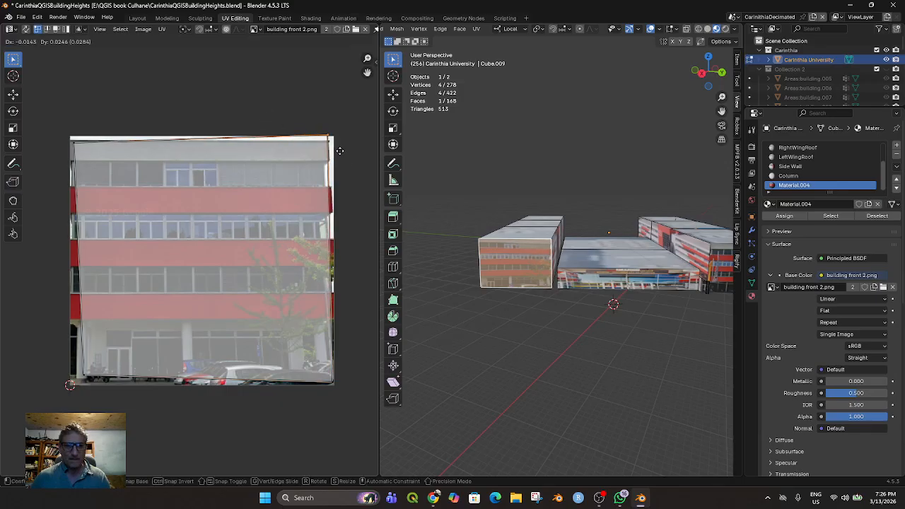
click(345, 152)
Move the two left-hand UV corners of the wing front face to the matching corners of building front 2.png
drag(63, 133, 82, 154)
key(g)
click(76, 149)
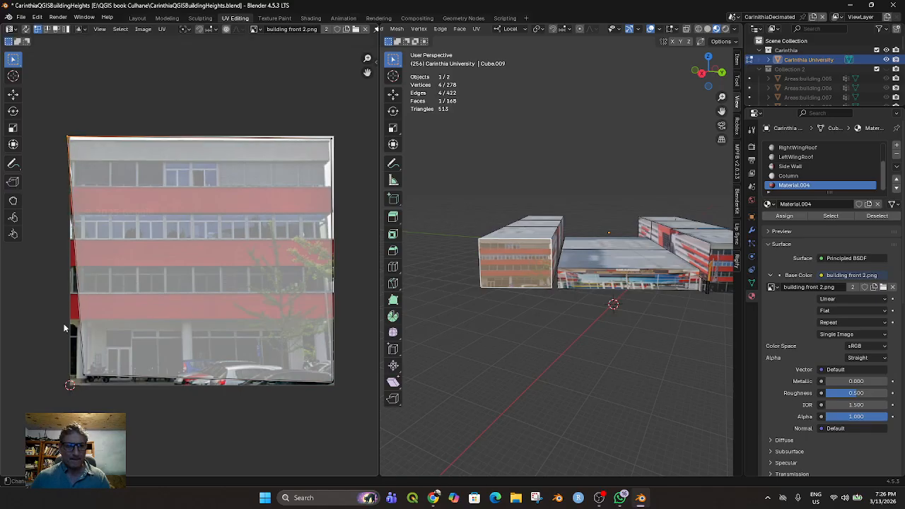
drag(69, 358, 95, 379)
key(g)
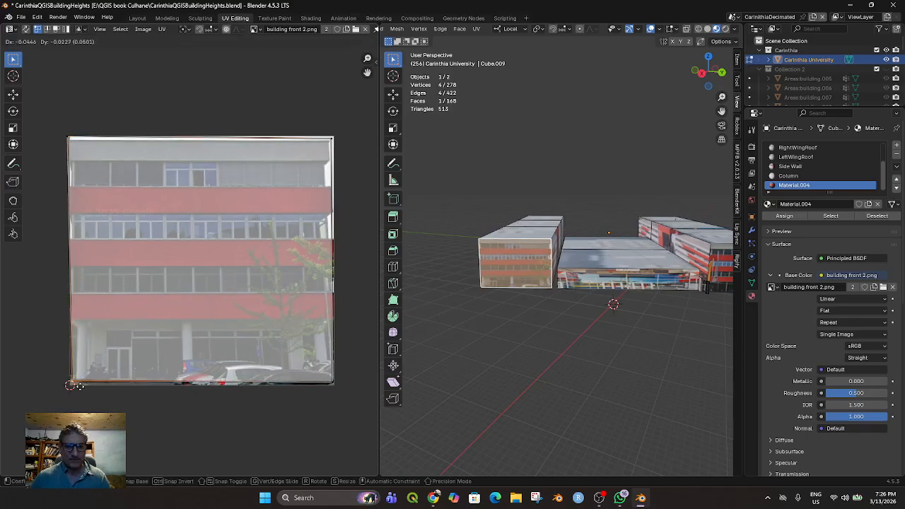
click(83, 385)
Assign the Column material to the underside face nearest the front of the newly textured wing
middle_drag(542, 337, 512, 265)
click(532, 275)
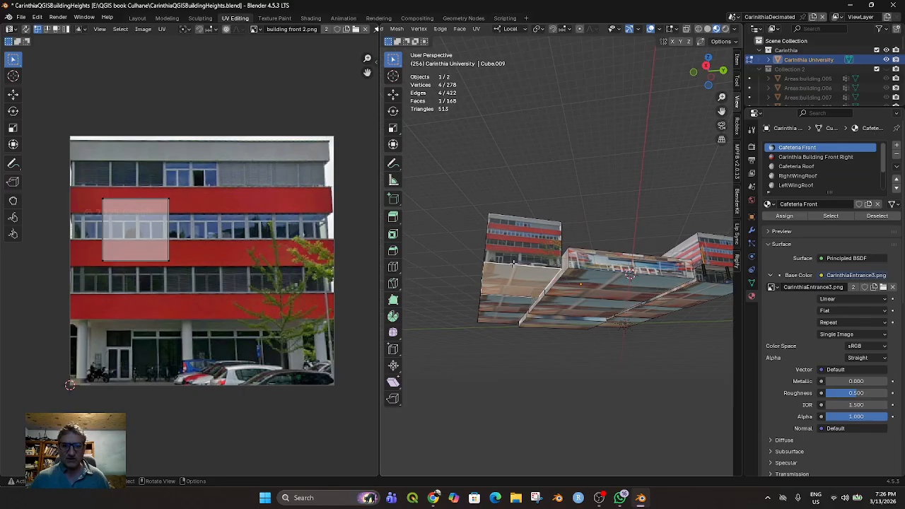
scroll(474, 64, up, 2)
scroll(519, 306, down, 3)
middle_drag(539, 293, 542, 259)
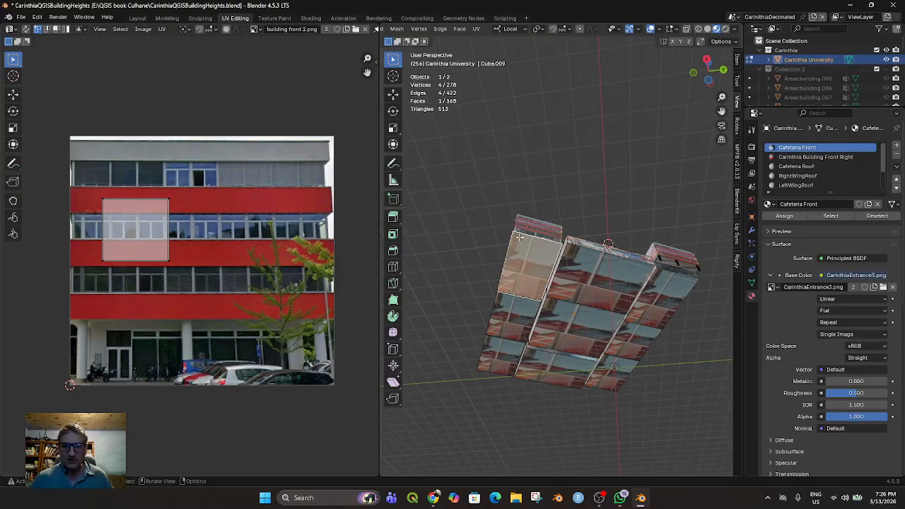
scroll(823, 162, down, 3)
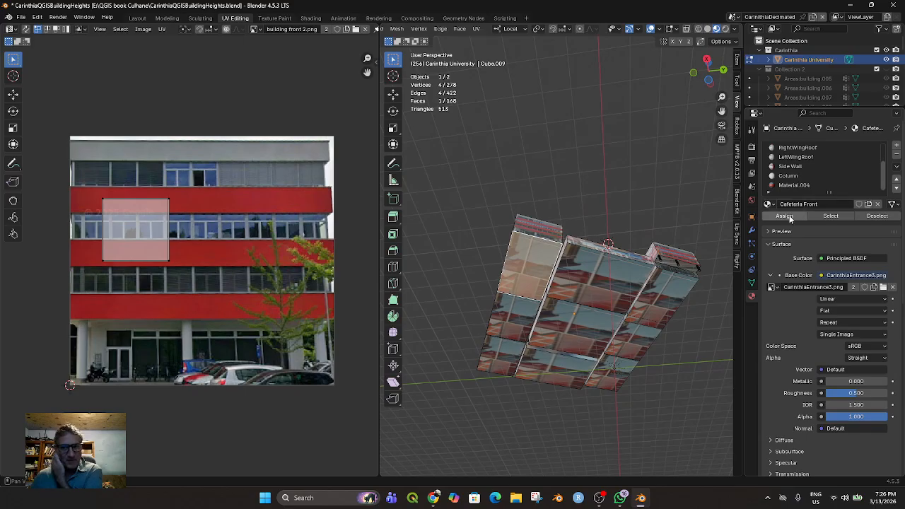
click(799, 176)
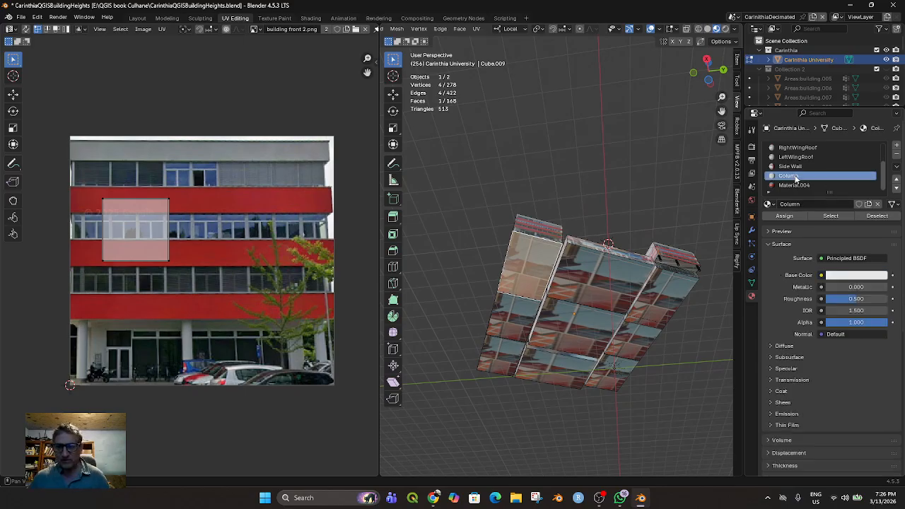
click(795, 216)
Assign the Column material to the middle and rear underside faces of the same wing
click(517, 321)
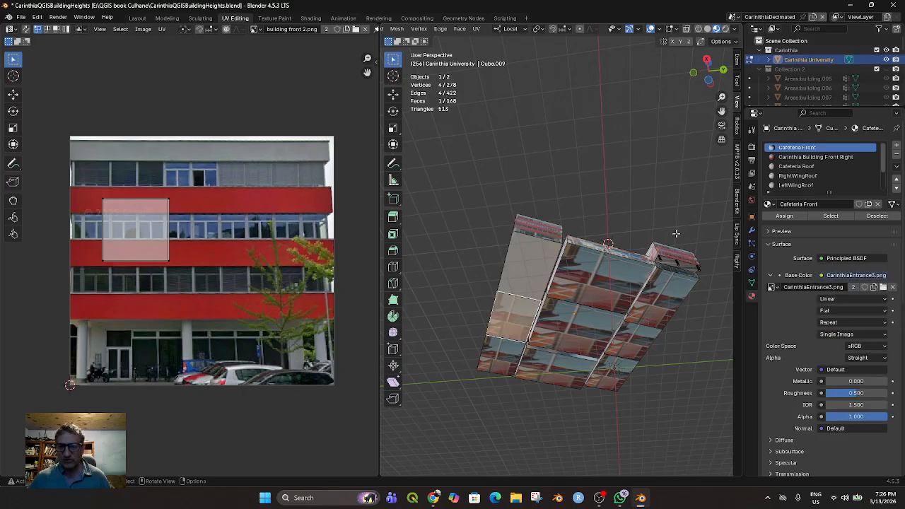
scroll(787, 183, down, 3)
click(791, 176)
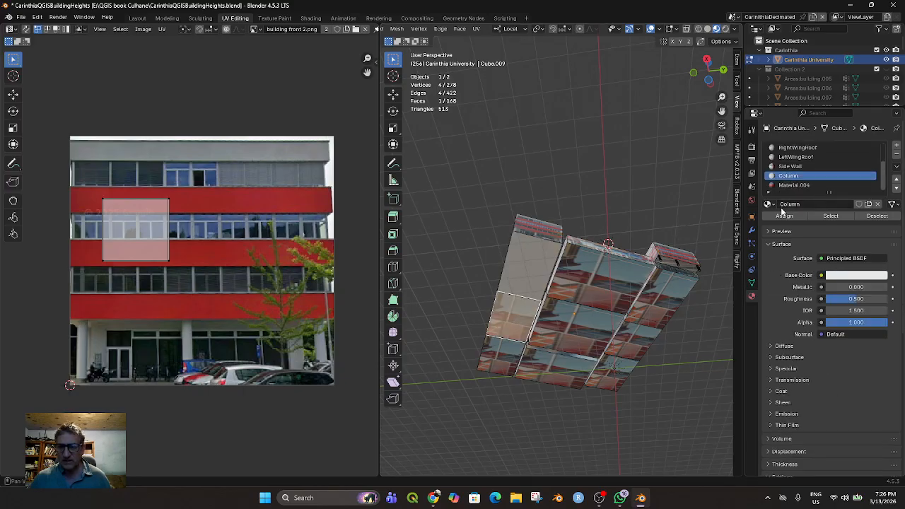
click(784, 216)
click(506, 361)
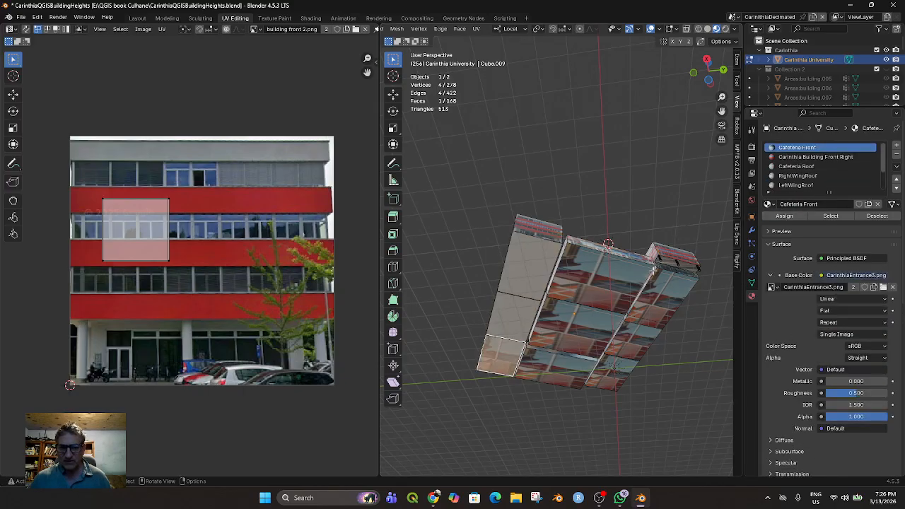
scroll(800, 177, down, 3)
click(800, 177)
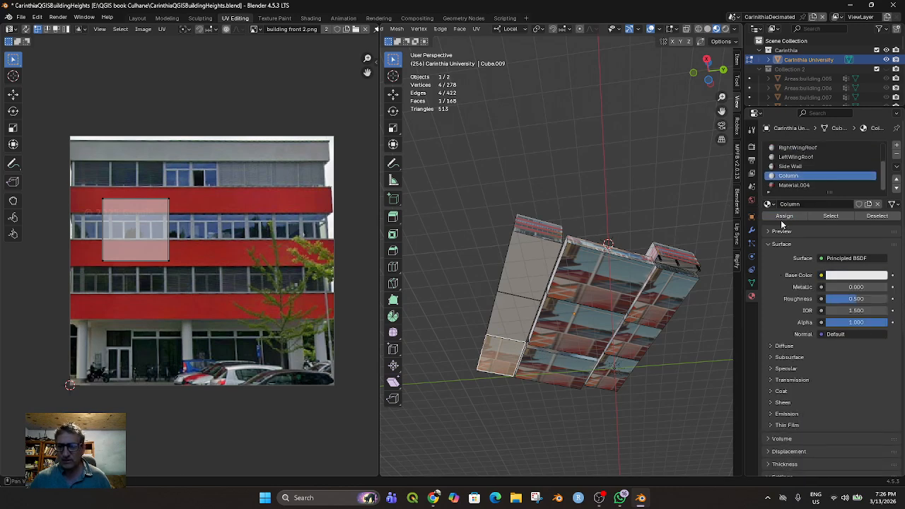
click(784, 215)
Assign the Column material to the three underside faces of the central cafeteria block
click(600, 287)
scroll(797, 172, down, 3)
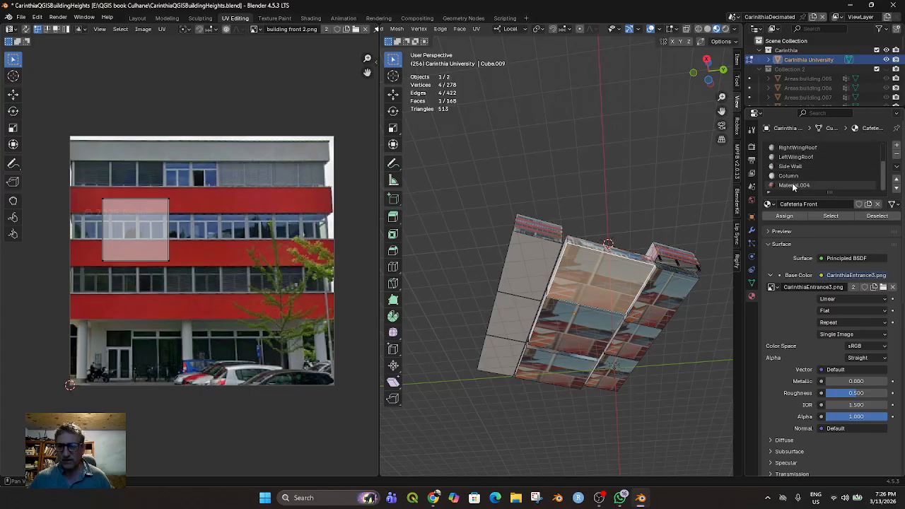
click(793, 176)
click(784, 216)
click(571, 329)
shift+click(551, 365)
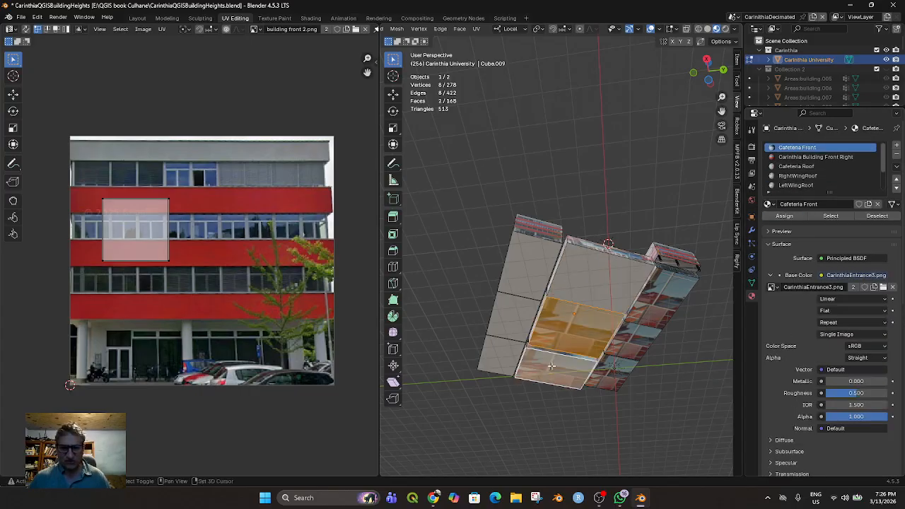
scroll(801, 184, down, 3)
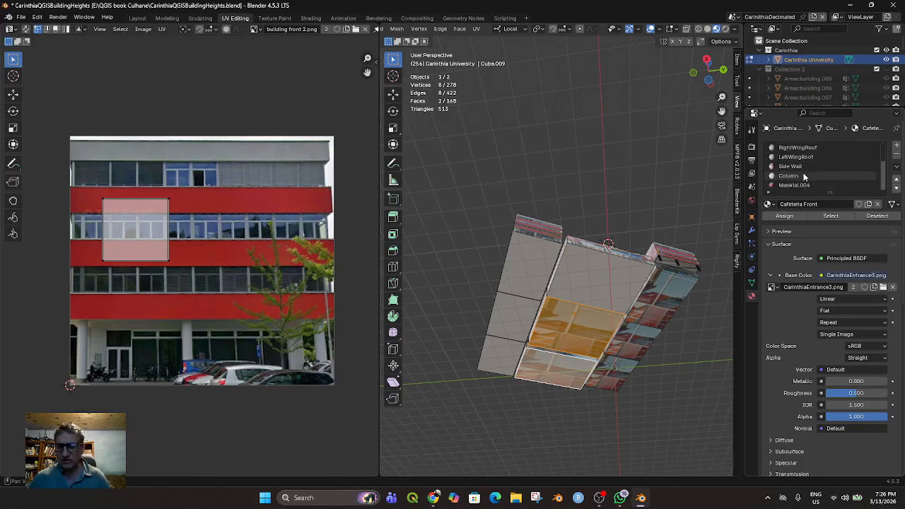
click(804, 177)
click(780, 215)
Select the three underside faces of the opposite wing and assign them the Column material
click(659, 313)
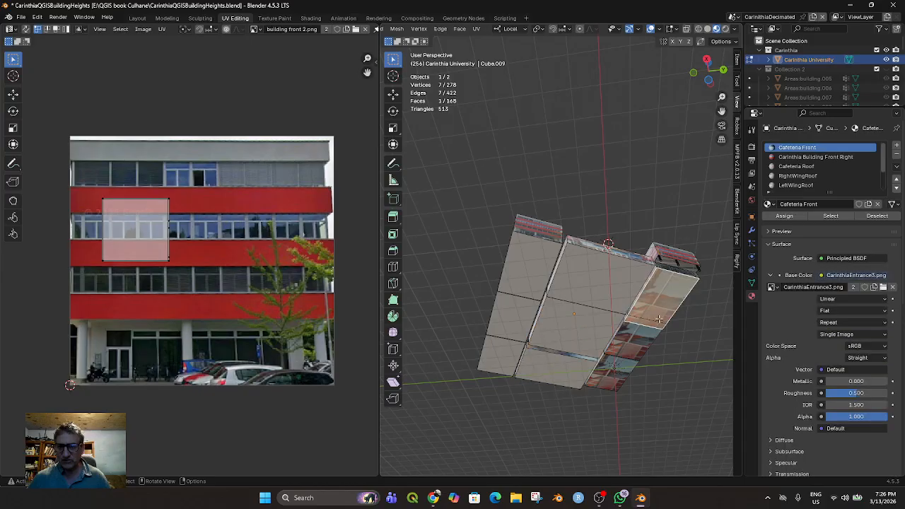
shift+click(636, 343)
shift+click(610, 375)
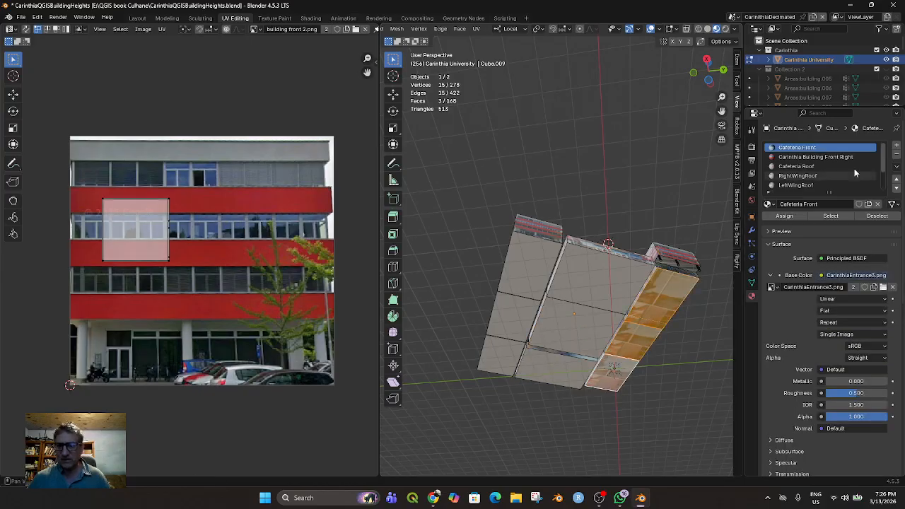
scroll(815, 177, down, 3)
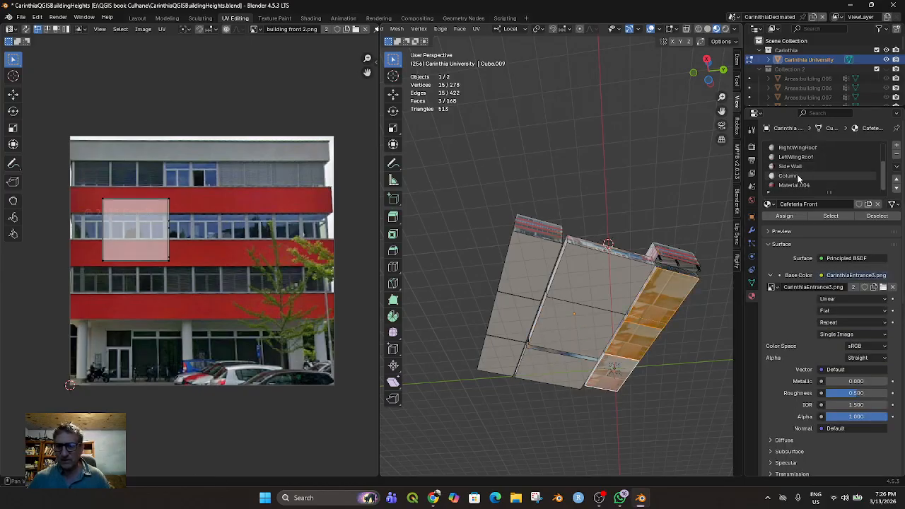
click(798, 176)
click(784, 216)
Extrude the bottom front edge of the newly textured wing along its local X axis in edge select mode
middle_drag(597, 298, 444, 292)
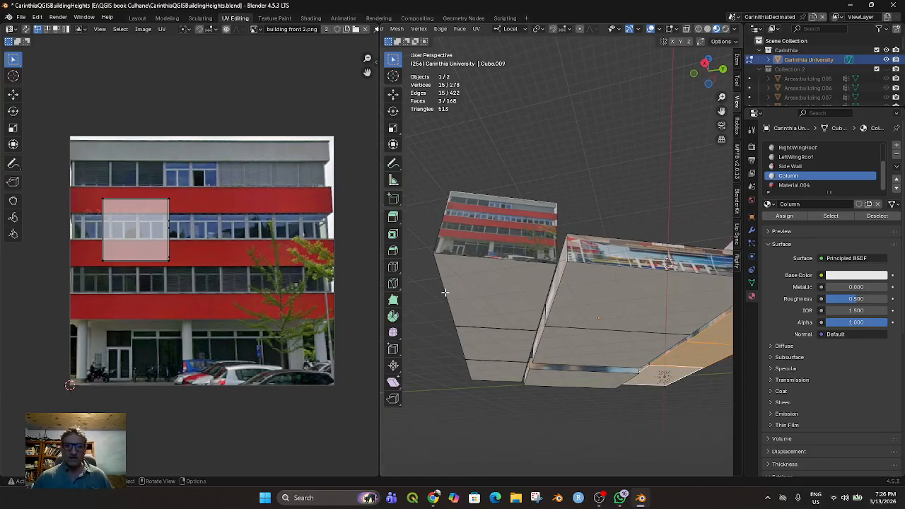
click(496, 287)
middle_drag(513, 307, 518, 272)
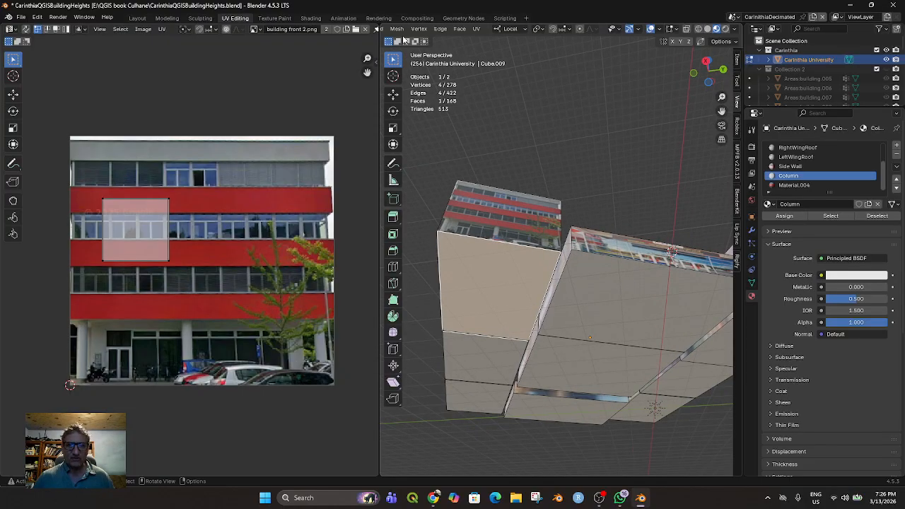
scroll(450, 33, up, 5)
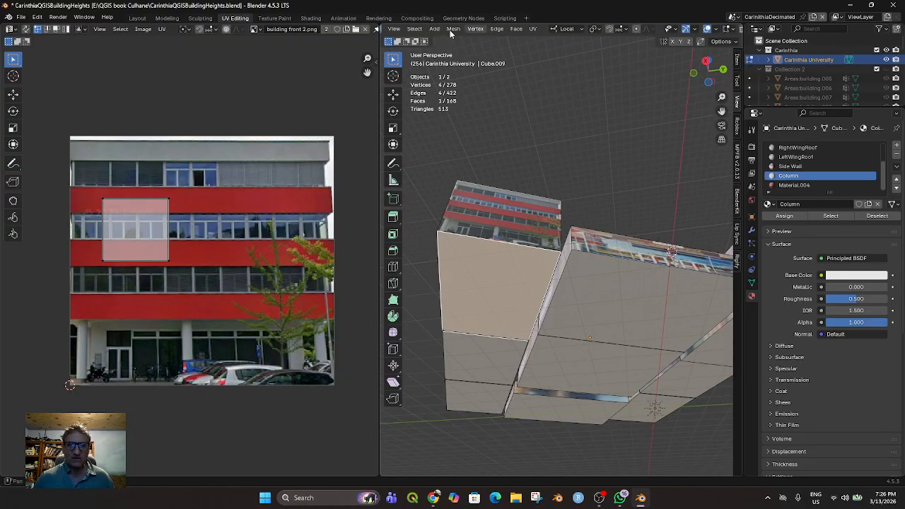
click(406, 29)
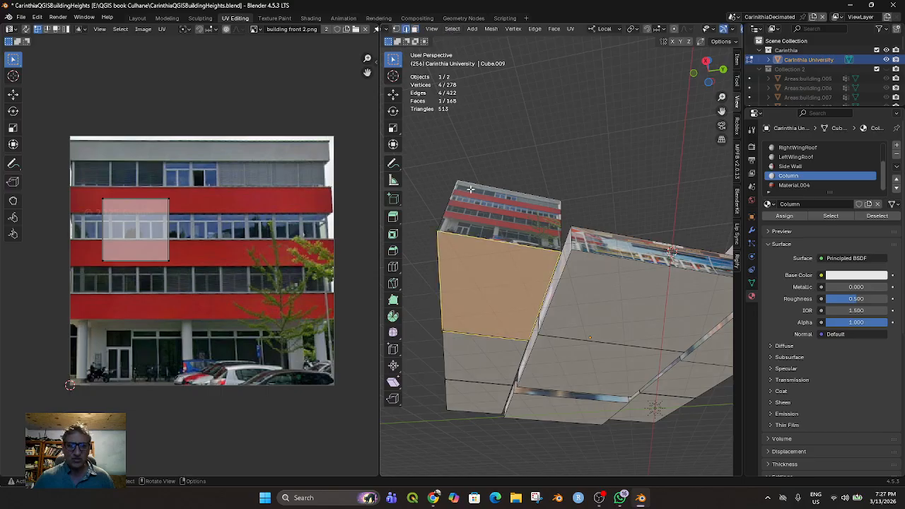
click(499, 242)
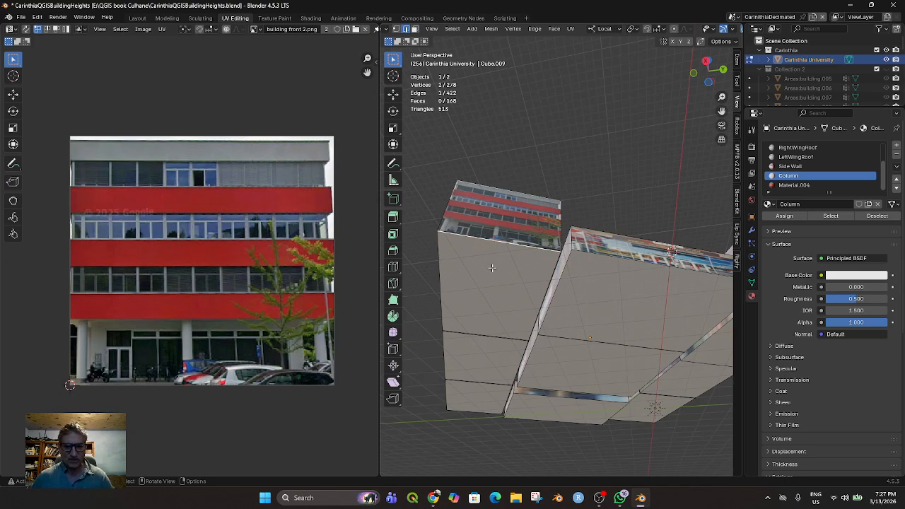
key(e)
key(x)
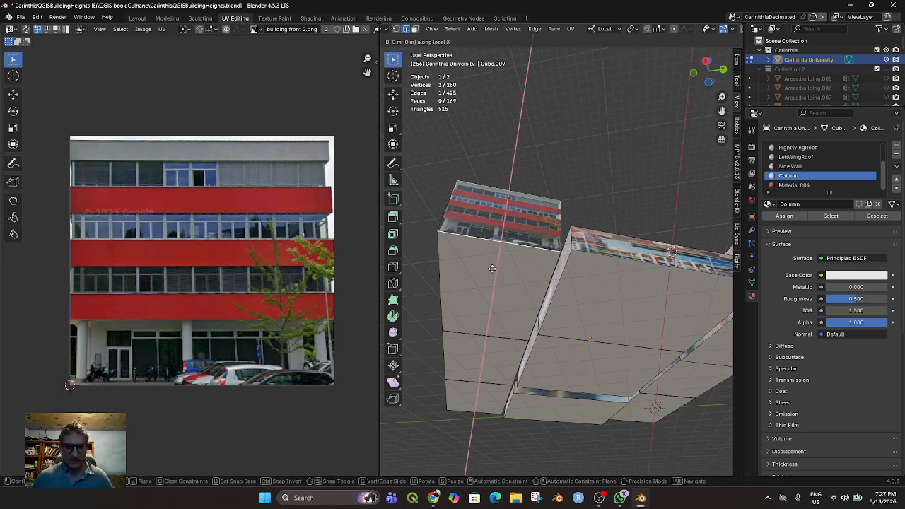
click(488, 280)
Move the extruded edge freely away from the wing's front
middle_drag(548, 314, 486, 446)
scroll(588, 255, down, 3)
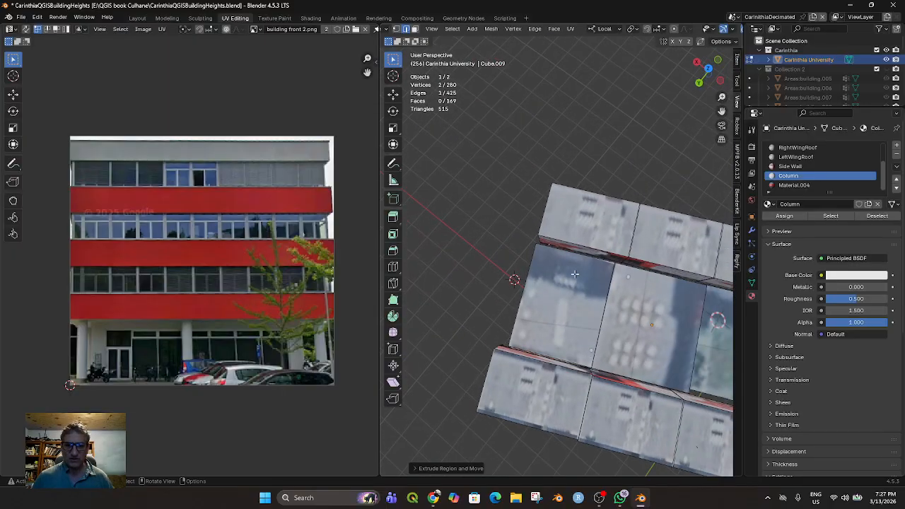
middle_drag(581, 227, 696, 157)
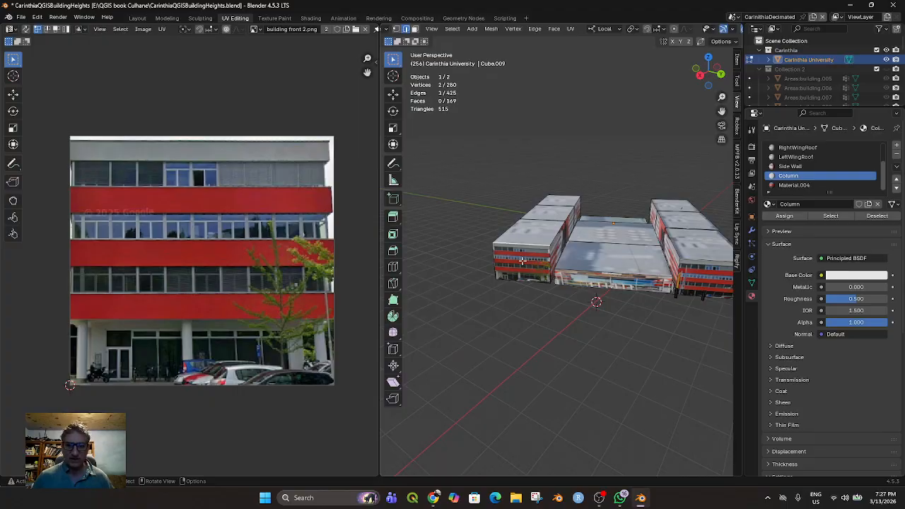
middle_drag(522, 261, 474, 304)
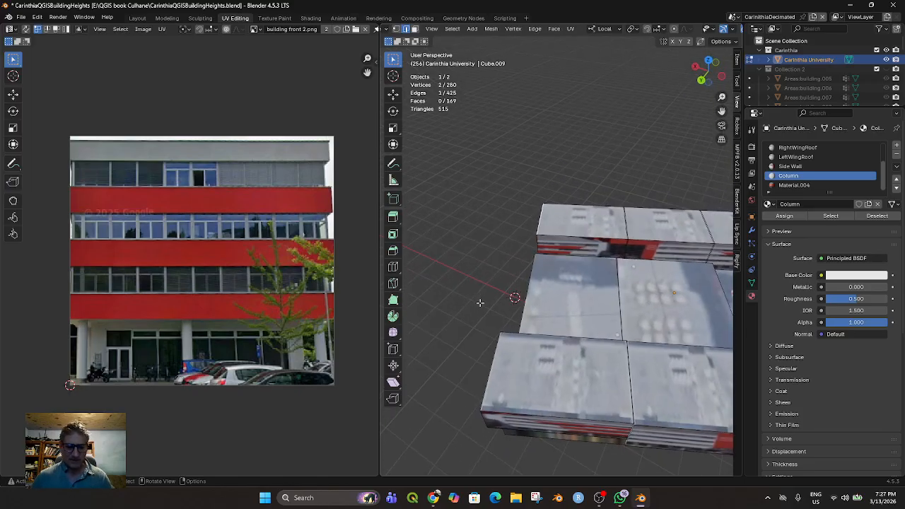
key(g)
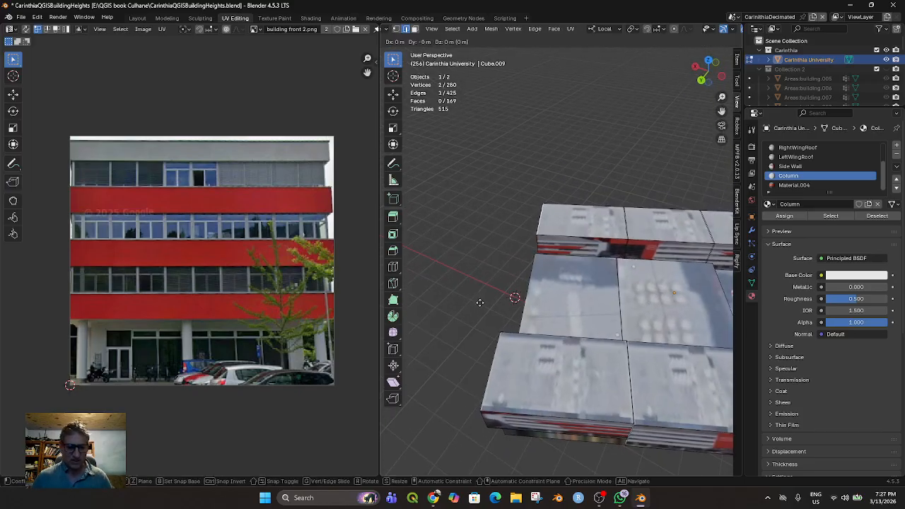
click(469, 306)
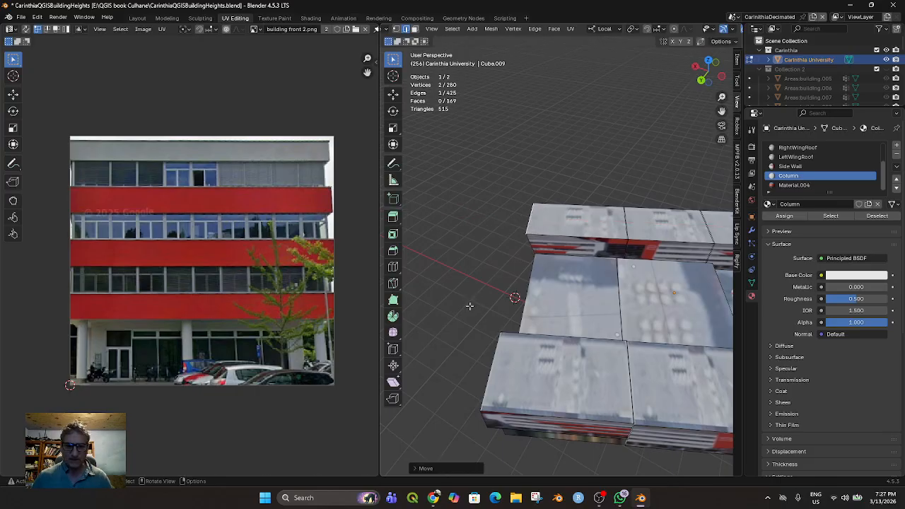
Raise the extruded edge along local Z to roughly a quarter of the wing front's height above the ground
key(KP_7)
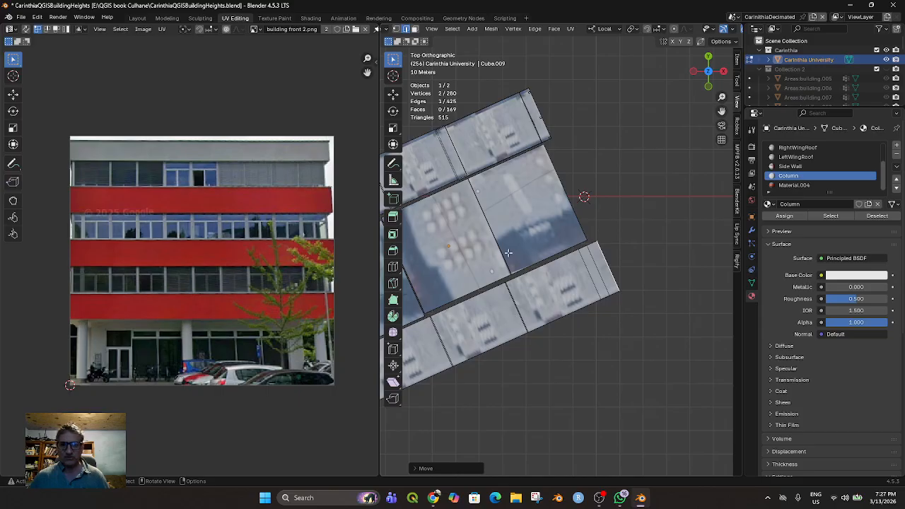
middle_drag(558, 305, 551, 248)
middle_drag(550, 281, 487, 341)
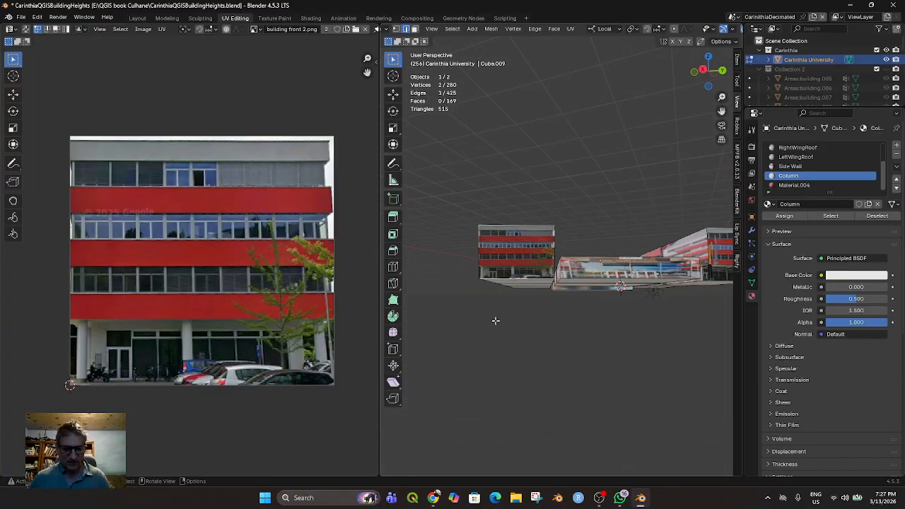
key(g)
key(z)
key(z)
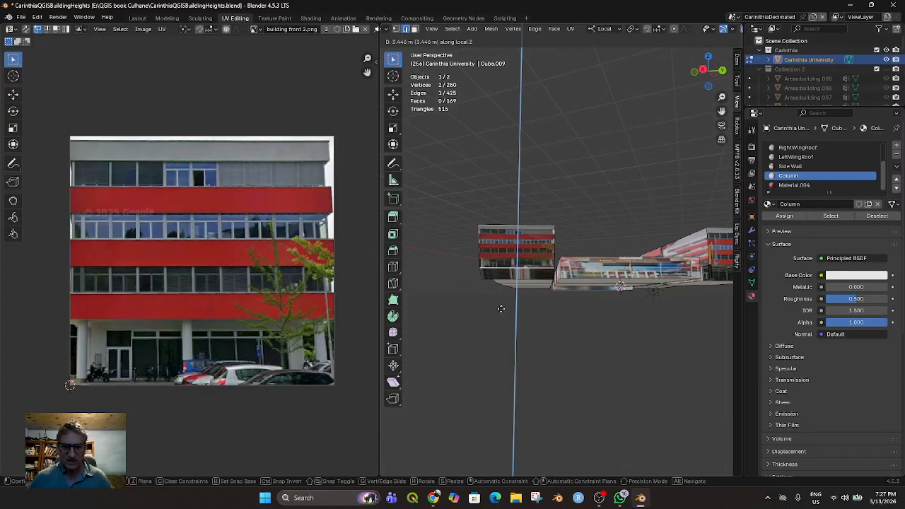
click(499, 313)
middle_drag(501, 309, 541, 328)
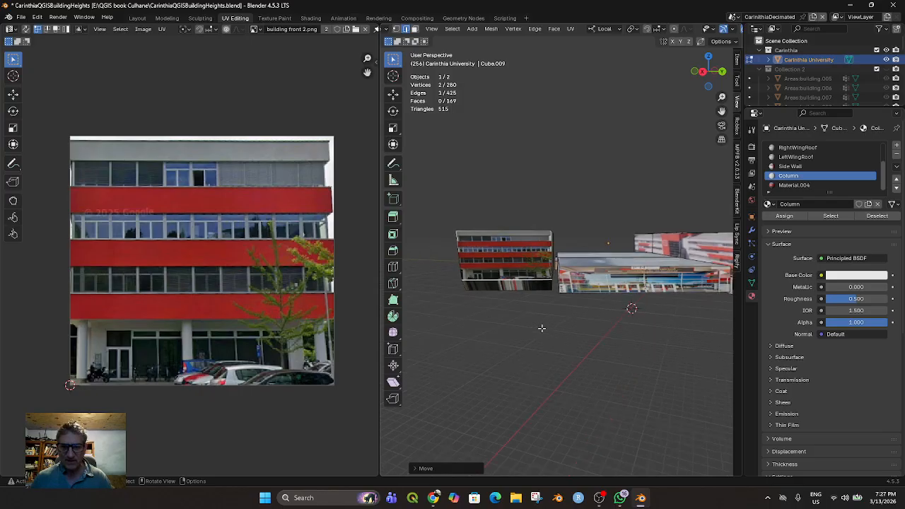
key(g)
key(z)
key(z)
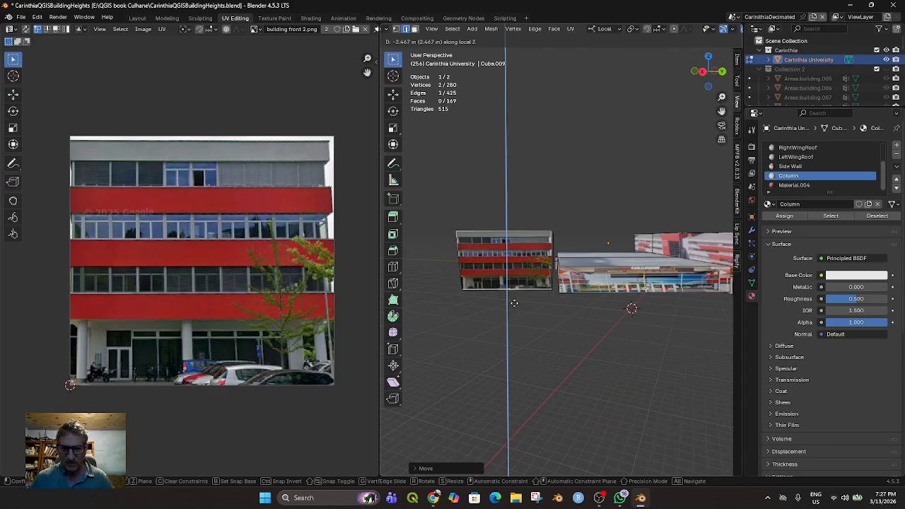
click(517, 288)
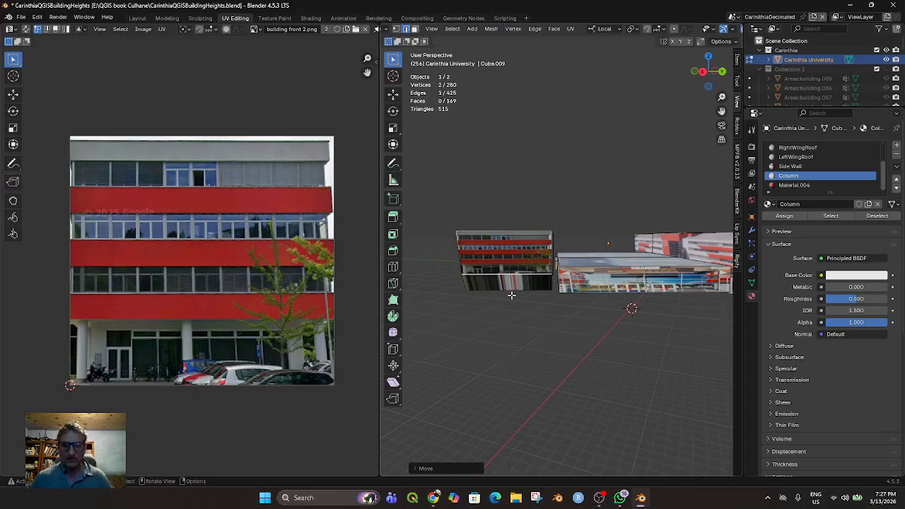
Try to extrude the bottom edge of the wing's front again along its local X axis
scroll(510, 296, up, 2)
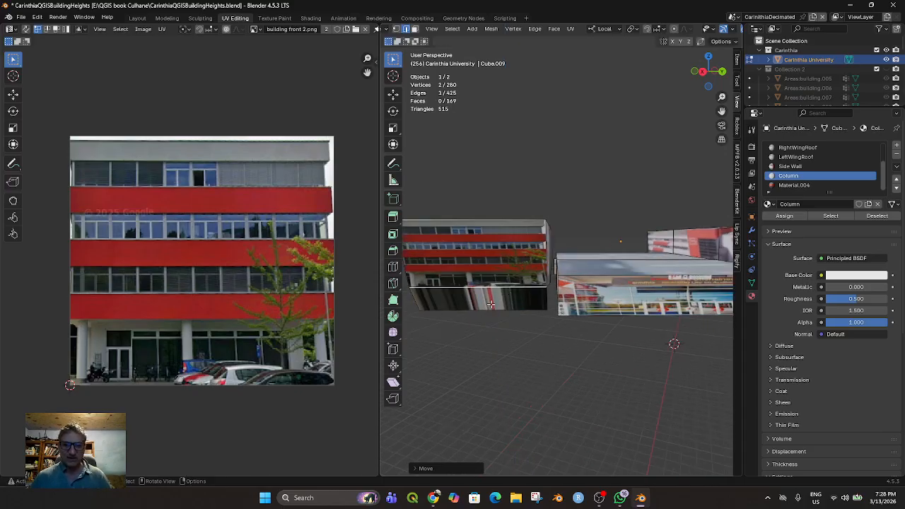
middle_drag(494, 283, 542, 275)
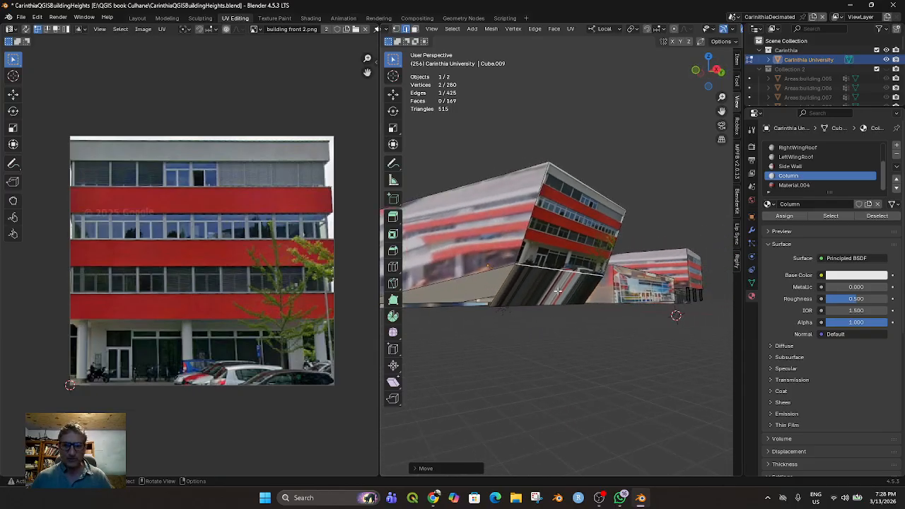
mouse_move(570, 312)
middle_down()
mouse_move(605, 314)
mouse_move(572, 303)
mouse_move(556, 313)
mouse_move(567, 320)
middle_up()
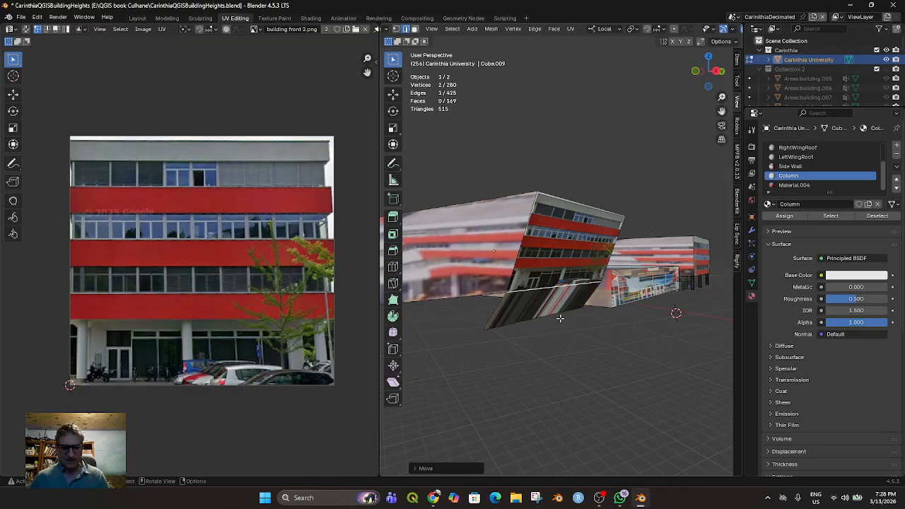
key(e)
key(x)
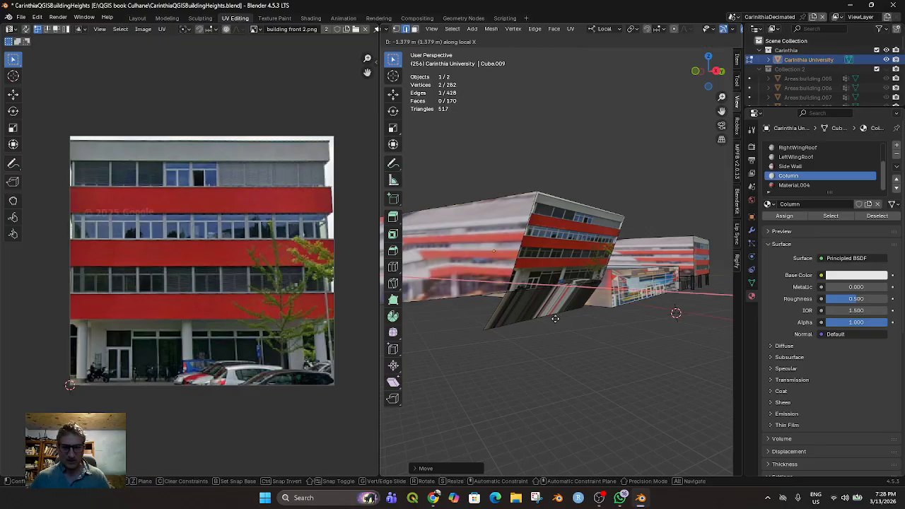
click(539, 321)
middle_drag(563, 315, 600, 289)
Undo the last edge extrusion and the earlier moves of the wing front's bottom edge
key(ctrl+z)
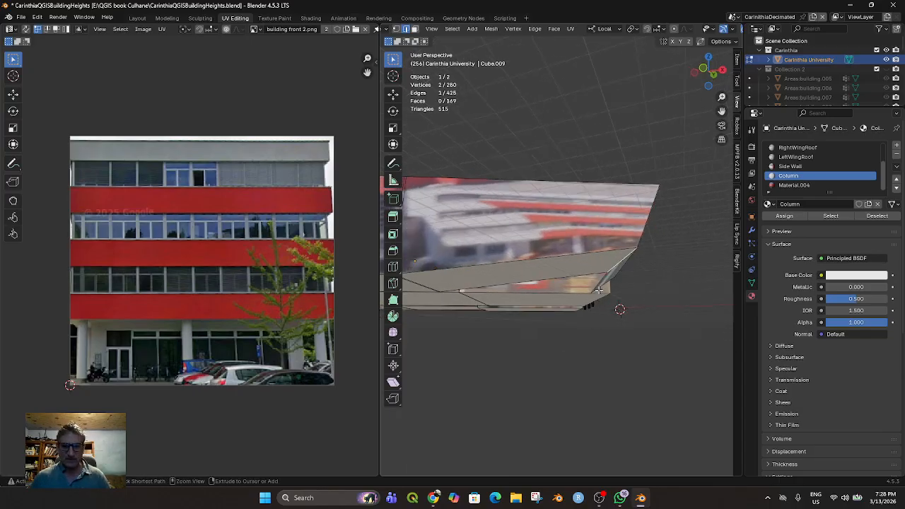
key(ctrl+z)
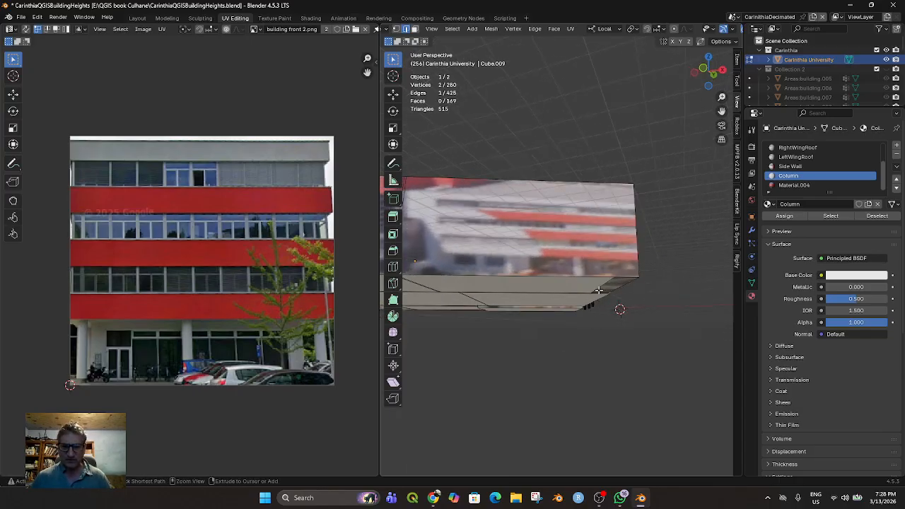
middle_drag(598, 290, 595, 286)
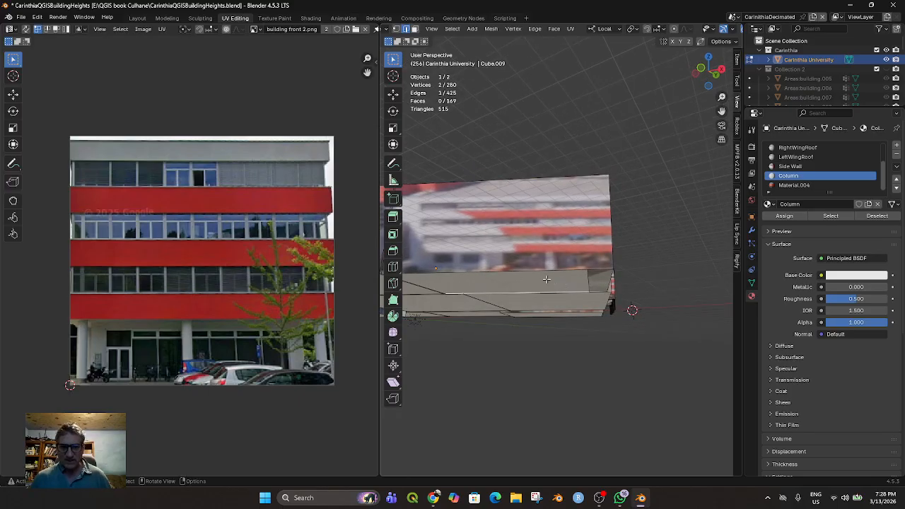
Select the four edges around the narrow underside strip at the wing's front and extrude them freely
click(472, 28)
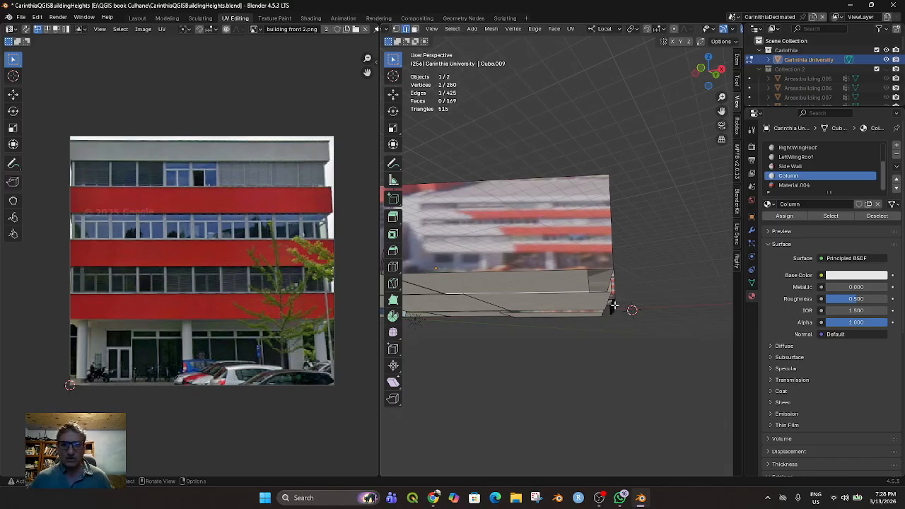
middle_drag(599, 283, 582, 227)
shift+click(588, 233)
shift+click(589, 272)
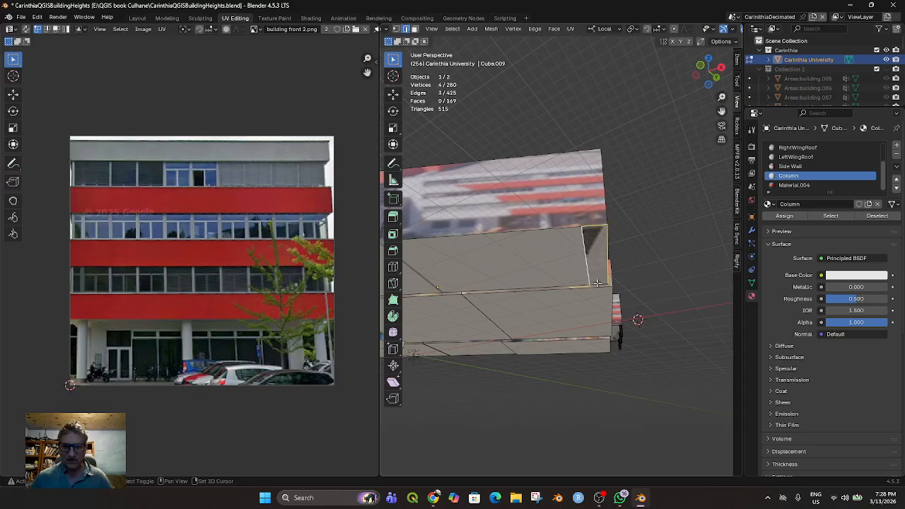
shift+click(600, 281)
middle_drag(602, 258, 557, 303)
key(e)
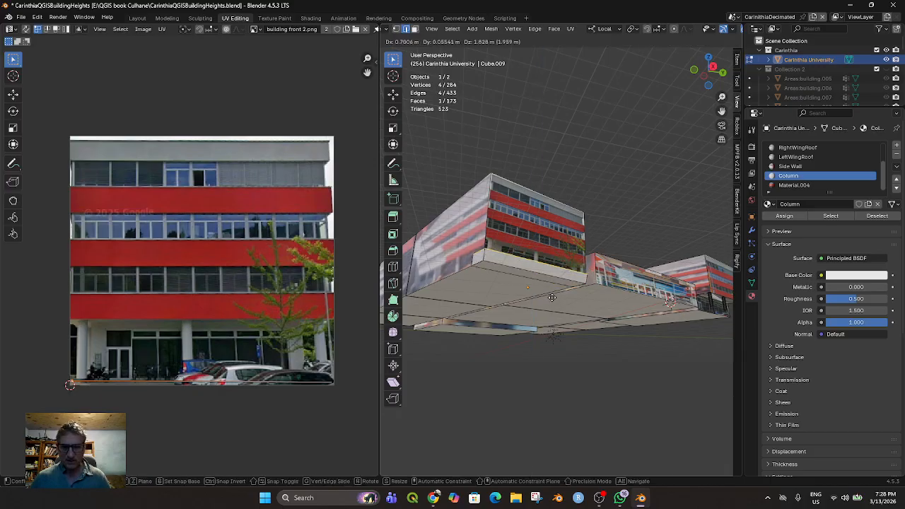
click(555, 301)
Extrude the strip's edges upward along local Z over the lower part of the wing's front
middle_drag(555, 300, 542, 325)
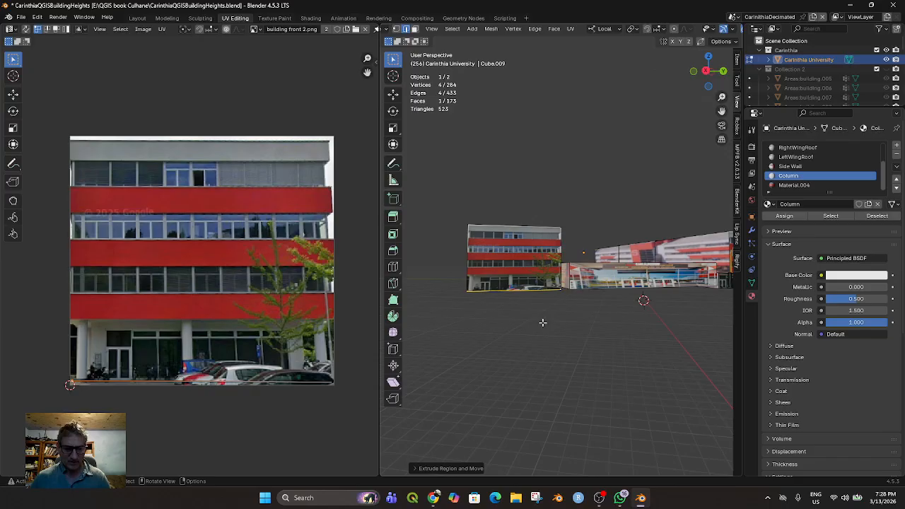
key(e)
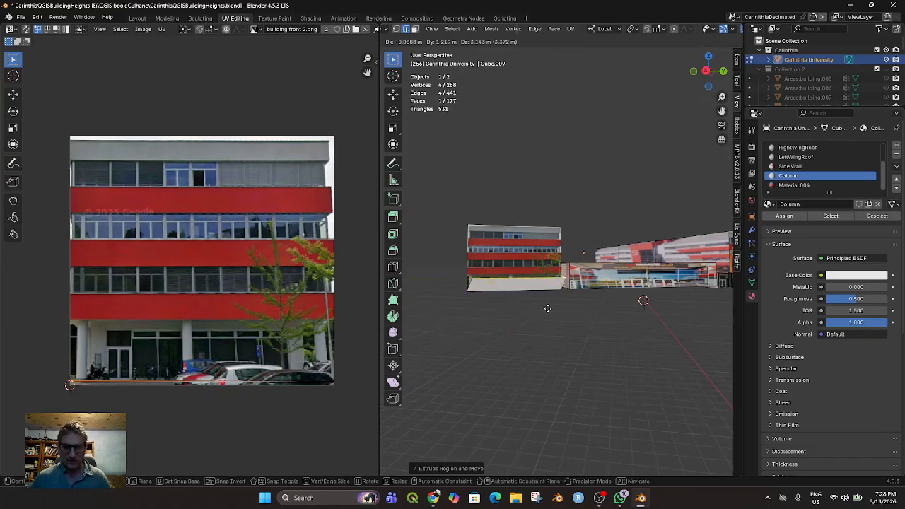
key(z)
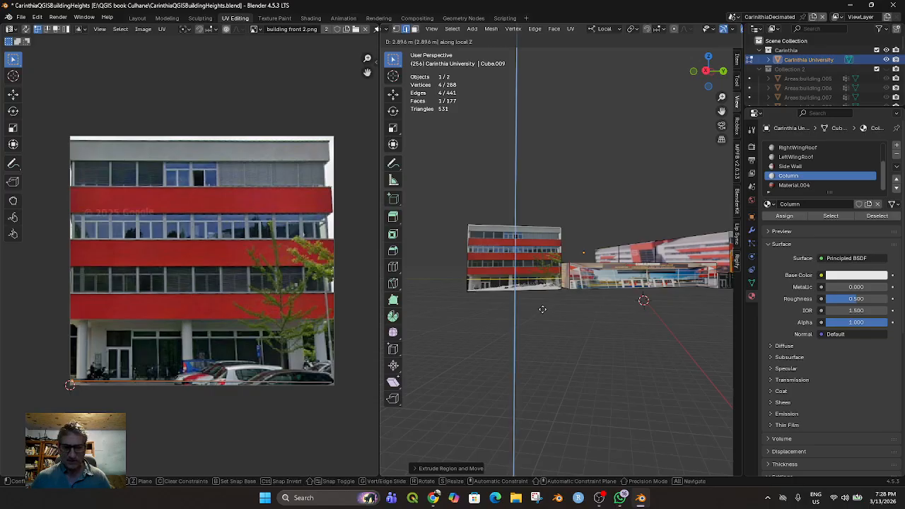
click(544, 300)
Try to select the faces of the raised strip at the wing's front corner in face select mode
middle_drag(546, 304, 581, 272)
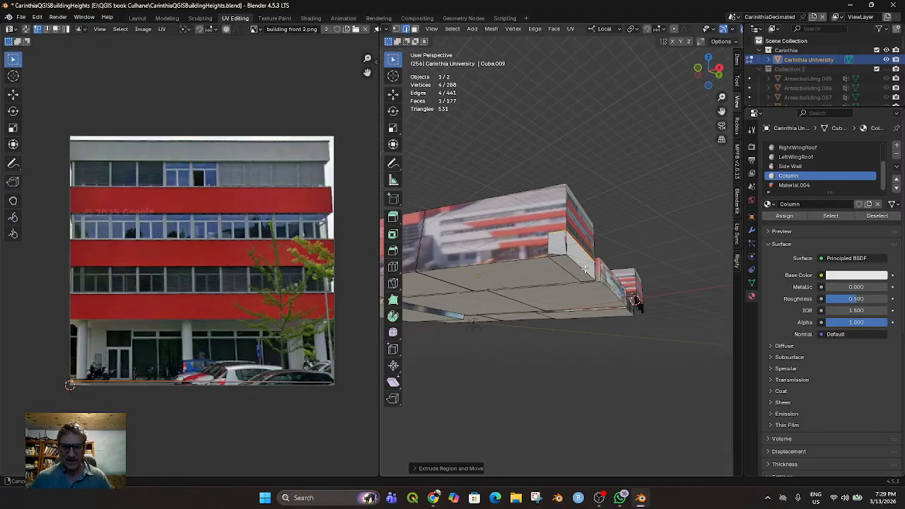
shift+click(580, 266)
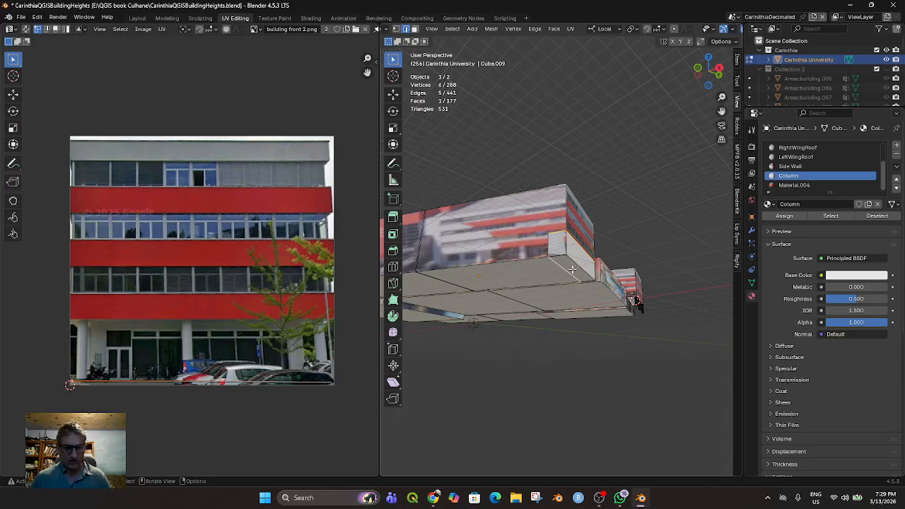
click(415, 29)
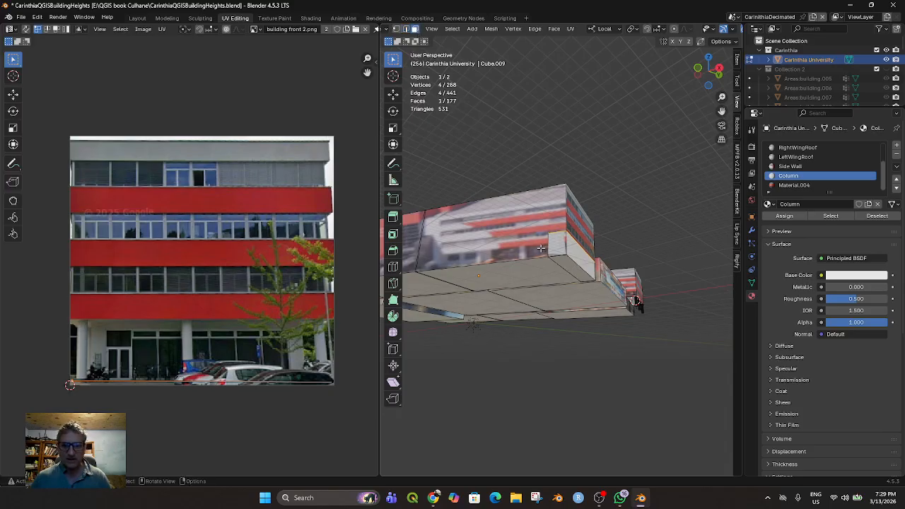
shift+click(574, 271)
shift+click(572, 263)
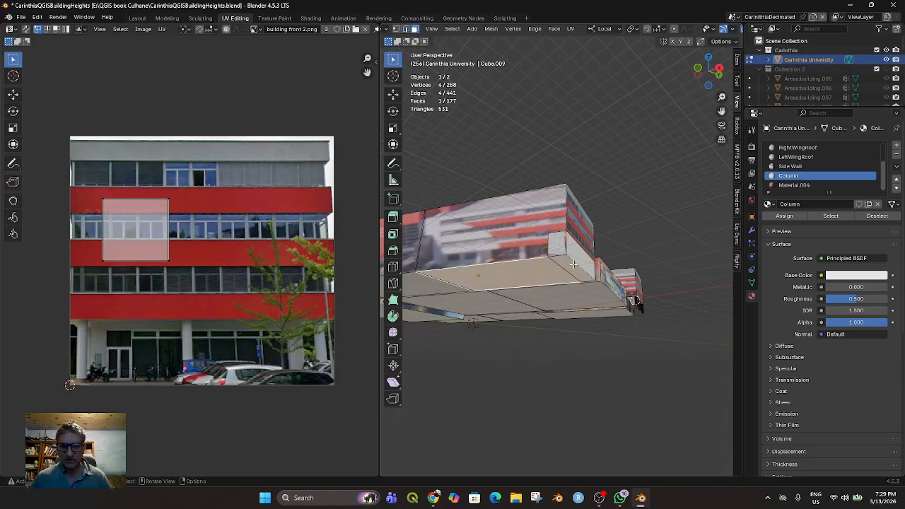
shift+click(562, 248)
middle_drag(577, 260, 553, 287)
shift+click(579, 274)
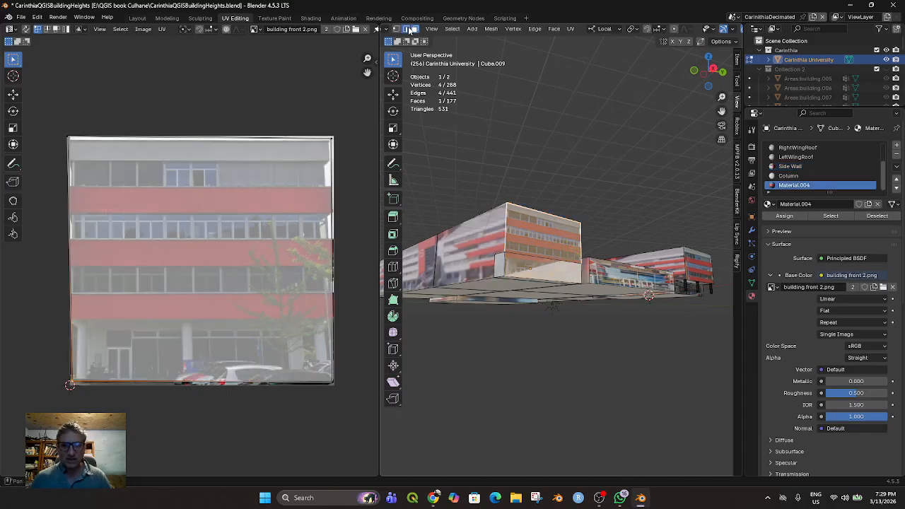
Select the four edges around the pale raised face on the wing's front in edge select mode and delete their vertices
click(408, 29)
click(547, 259)
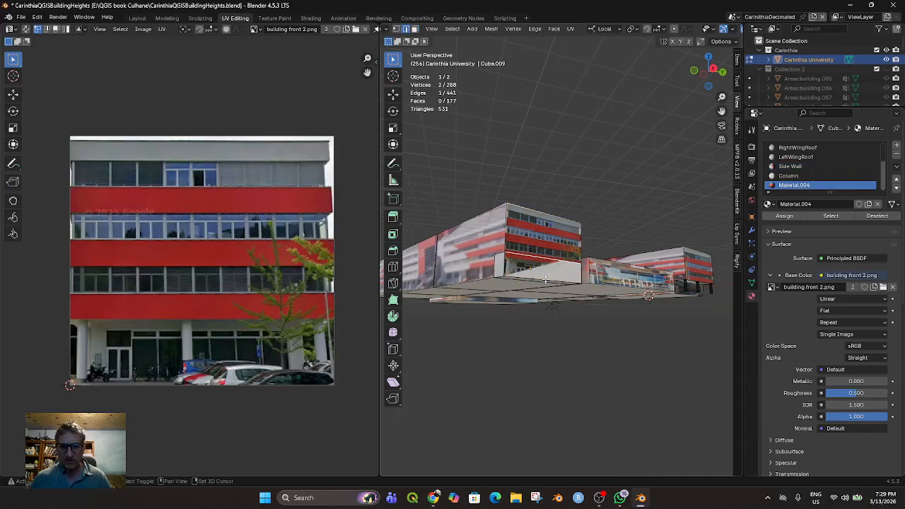
shift+click(545, 280)
shift+click(505, 270)
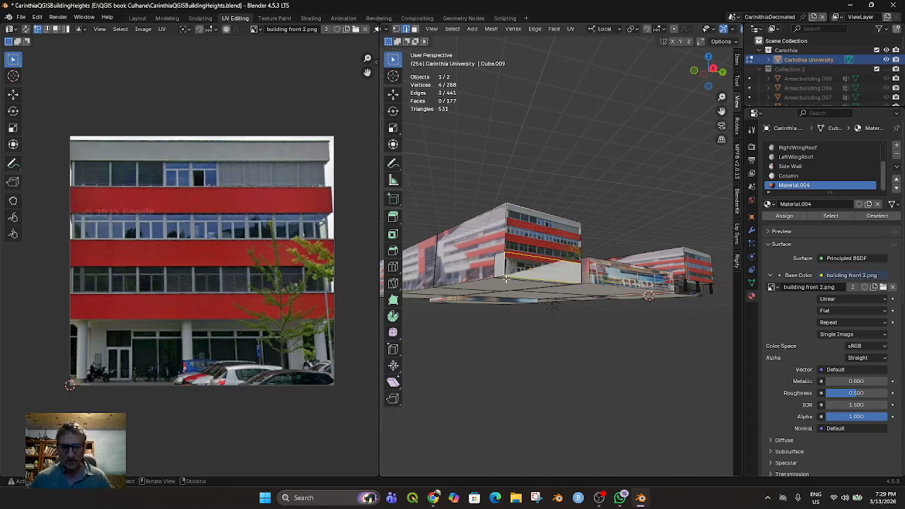
middle_drag(503, 279, 561, 278)
shift+click(560, 281)
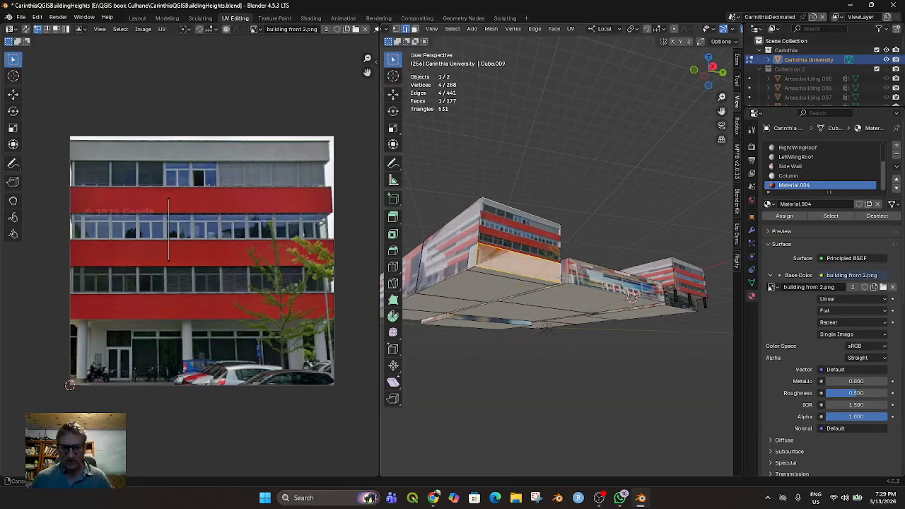
key(x)
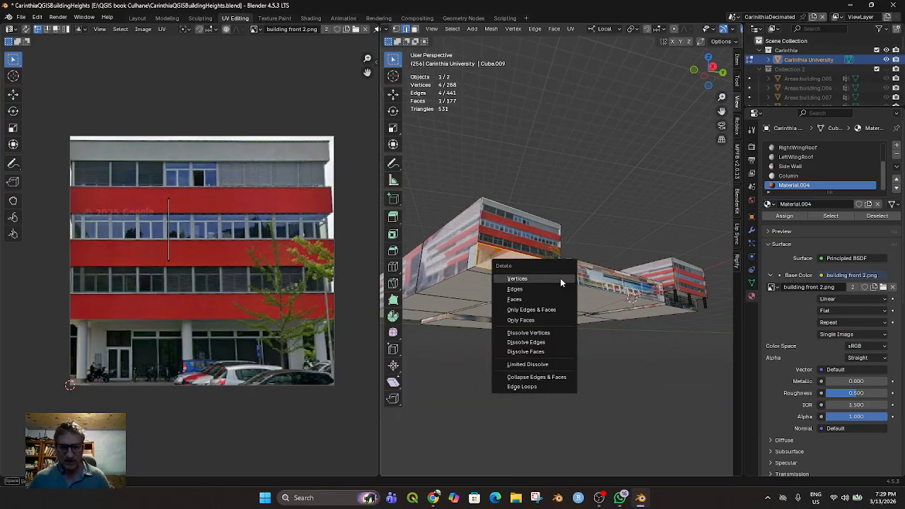
click(552, 279)
Try deleting the vertices of the inner edge across the wing's underside strip, and undo the deletion
middle_drag(552, 278, 552, 252)
click(542, 229)
key(x)
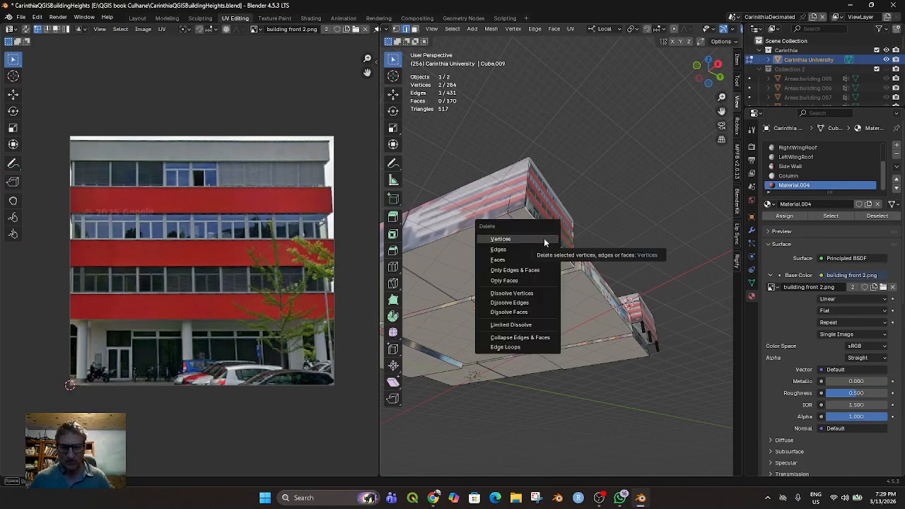
click(544, 238)
key(ctrl+z)
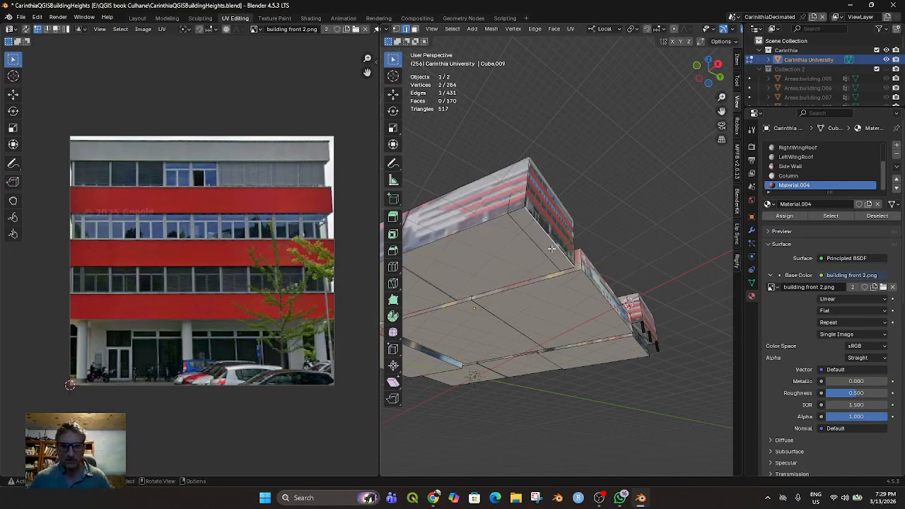
Select the edges around the underside strip at the wing's front and try to delete its faces
ctrl+click(518, 212)
ctrl+click(562, 268)
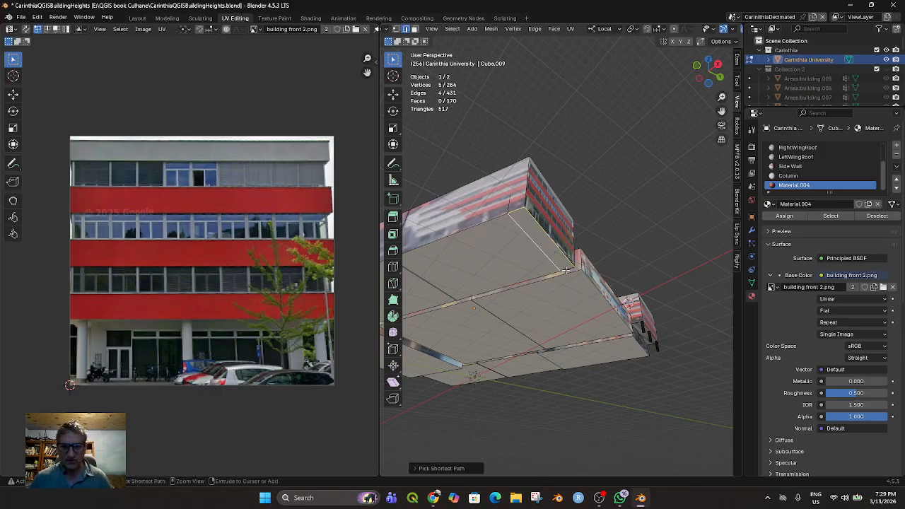
ctrl+click(565, 270)
middle_drag(566, 270, 546, 284)
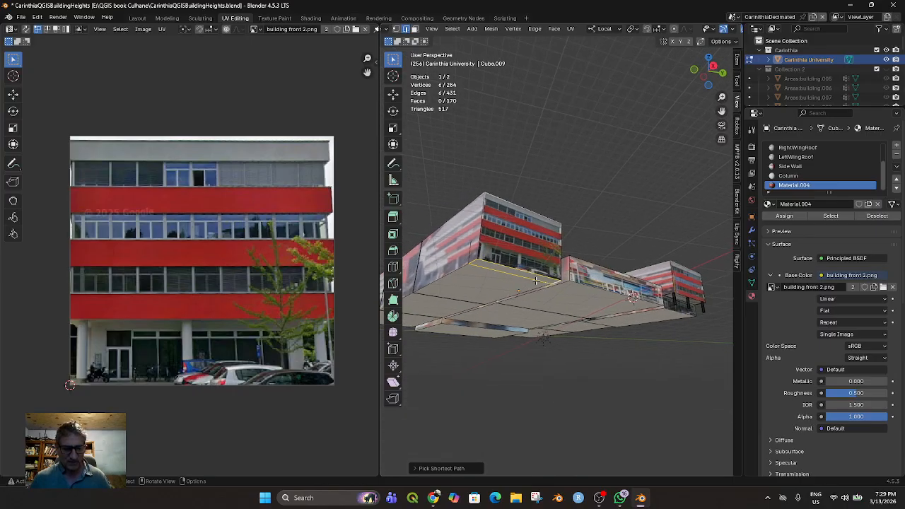
key(x)
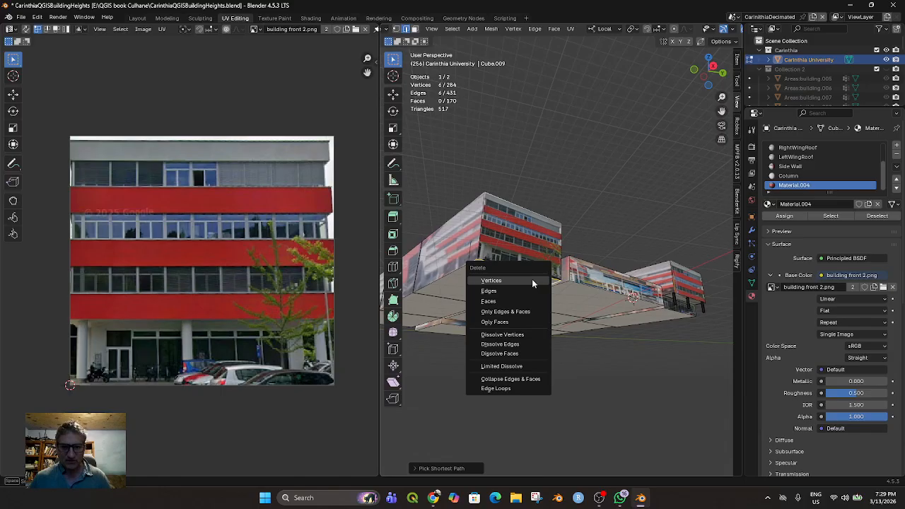
click(520, 302)
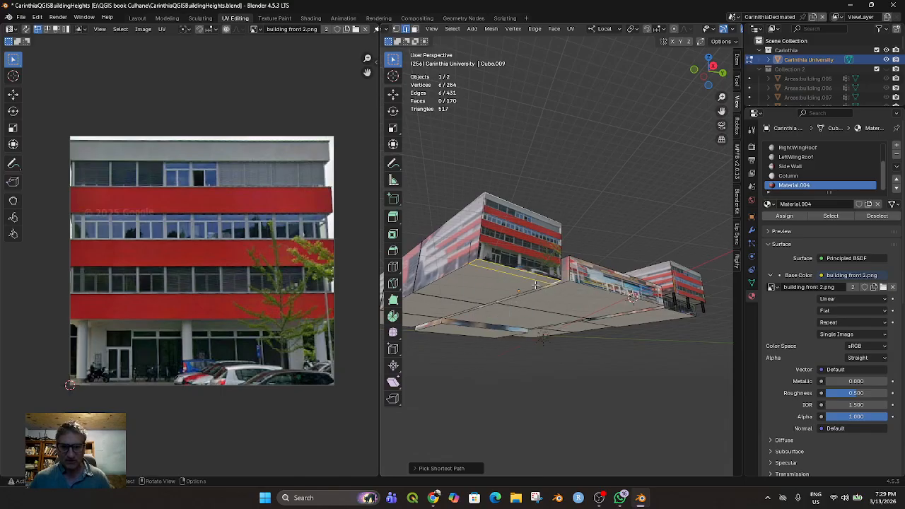
Clear the selection and try to pick the narrow underside strip as a separate face in face select mode
middle_drag(536, 286, 531, 253)
click(531, 252)
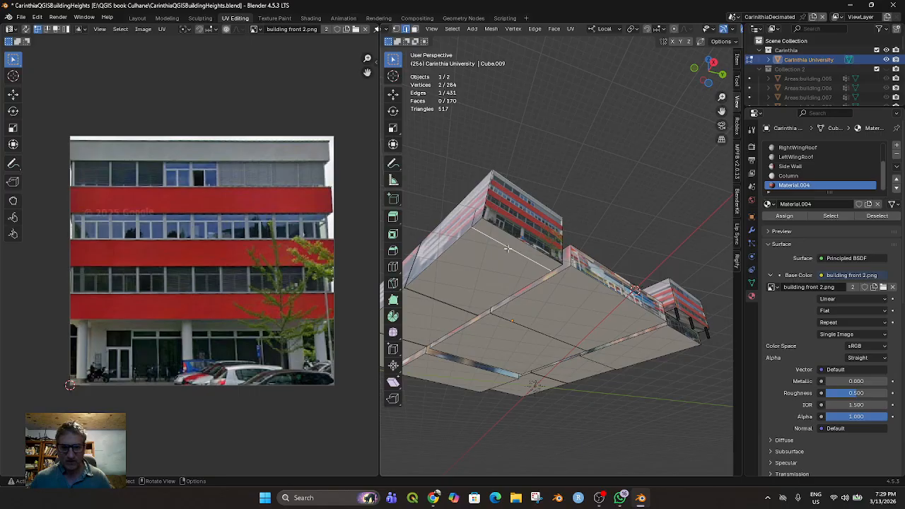
key(alt+a)
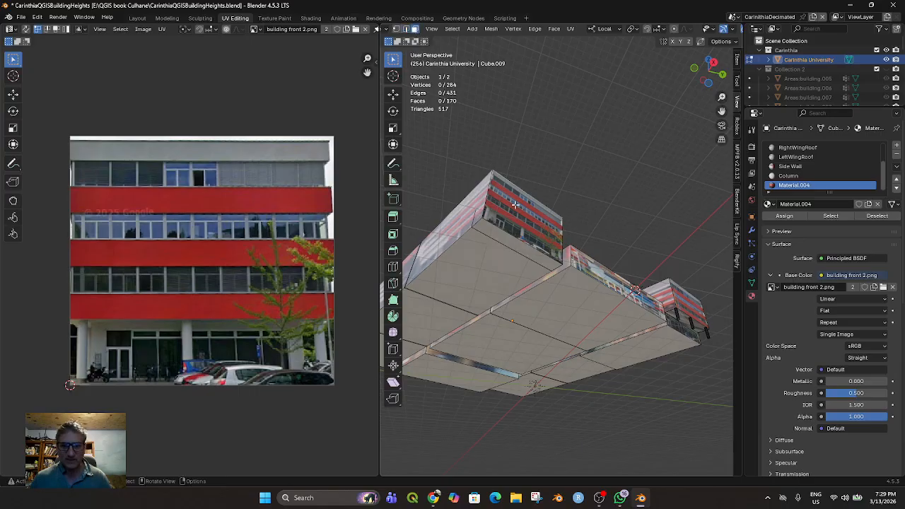
click(518, 251)
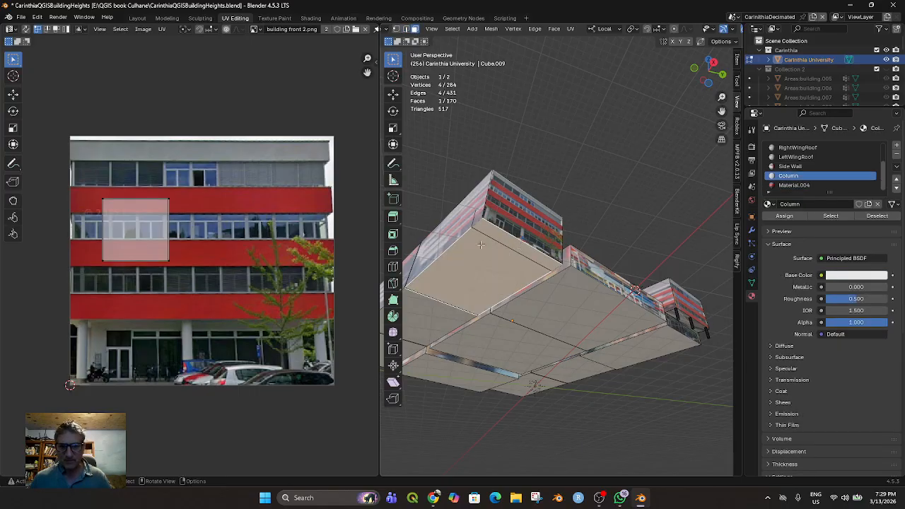
middle_drag(511, 253, 566, 249)
click(538, 284)
Undo the vertex deletion and both strip extrusions, back to the flat underside with a single edge selected
key(ctrl+z)
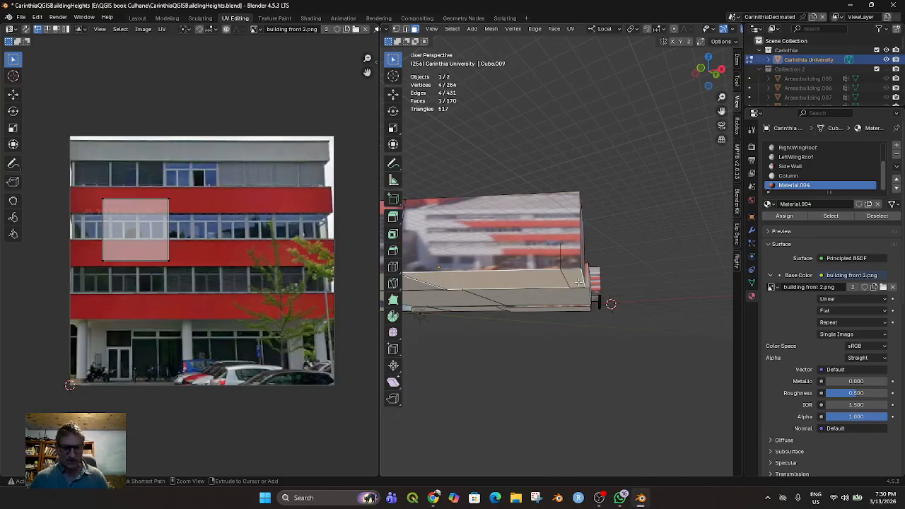
key(ctrl+z)
key(ctrl+z)
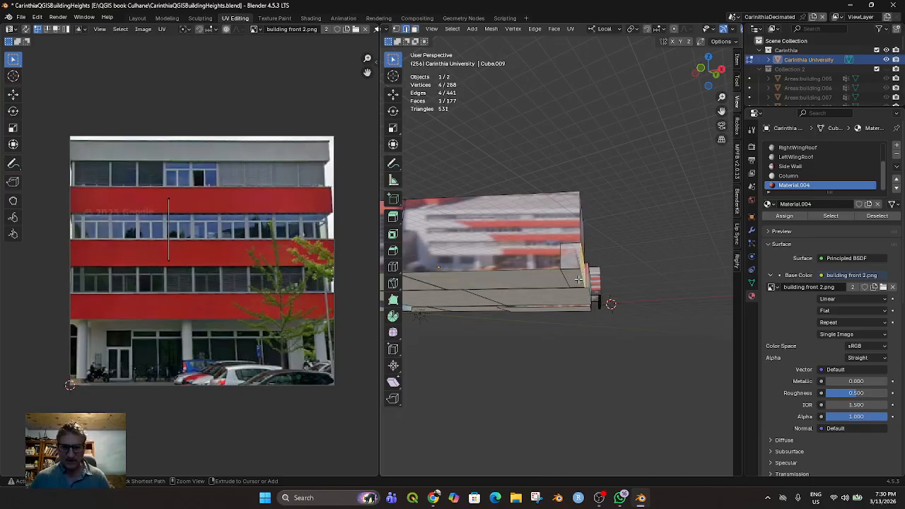
key(ctrl+z)
key(ctrl+z)
key(ctrl+z)
key(ctrl+z)
key(ctrl+z)
key(ctrl+z)
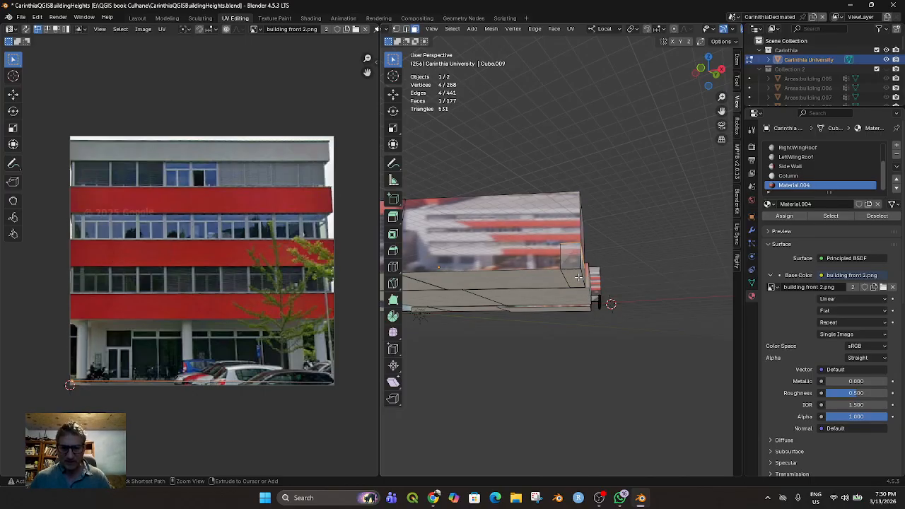
key(ctrl+z)
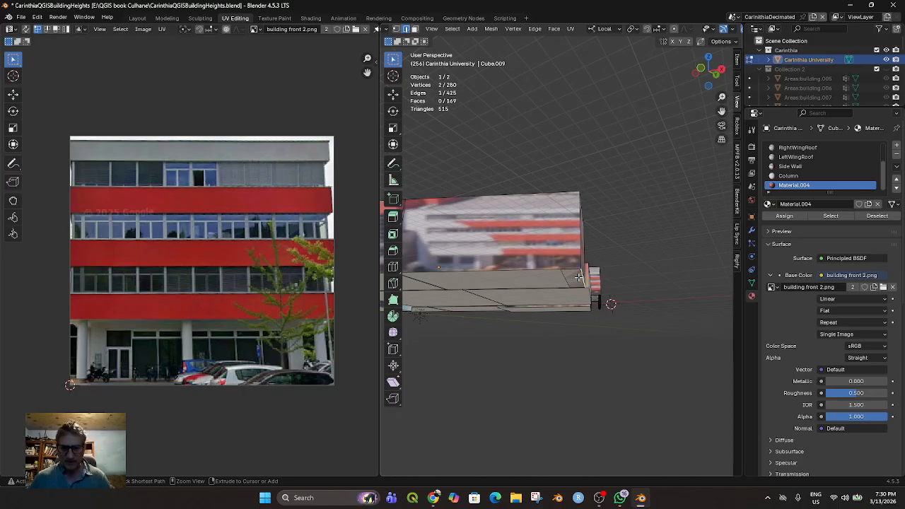
Undo the remaining underside edits, select the edges around the left wing's front underside, and fill them with a new face
key(ctrl+z)
key(ctrl+z)
middle_drag(579, 276, 530, 259)
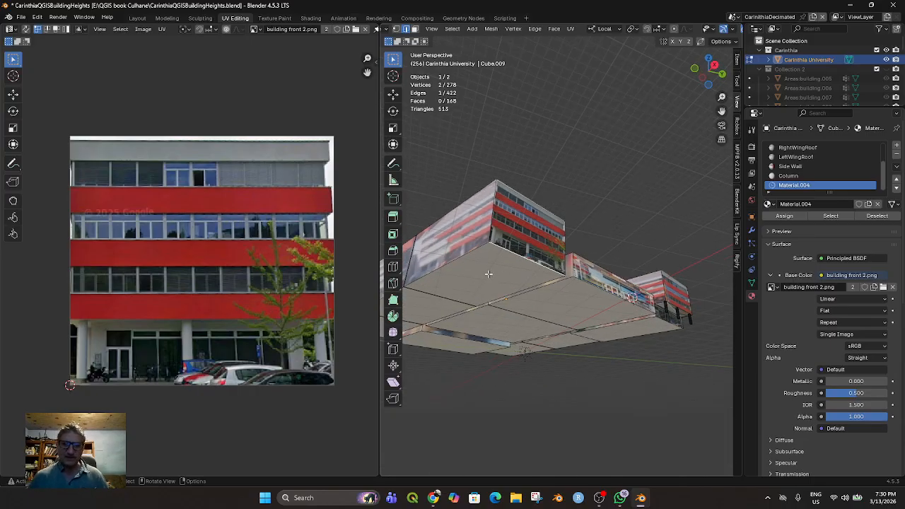
middle_drag(508, 284, 459, 232)
shift+click(443, 314)
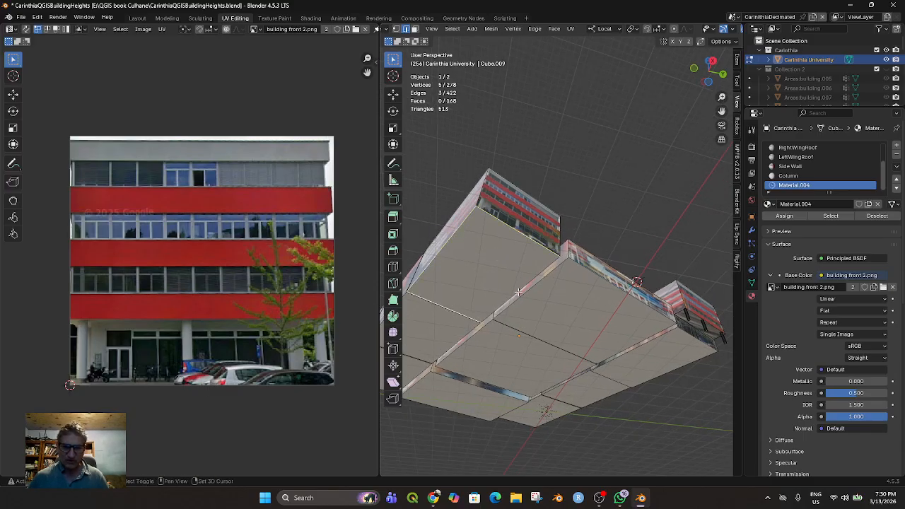
scroll(518, 291, up, 2)
key(f)
Raise the filled underside face of the left wing's front block about 5 m along local Z
middle_drag(475, 275, 509, 320)
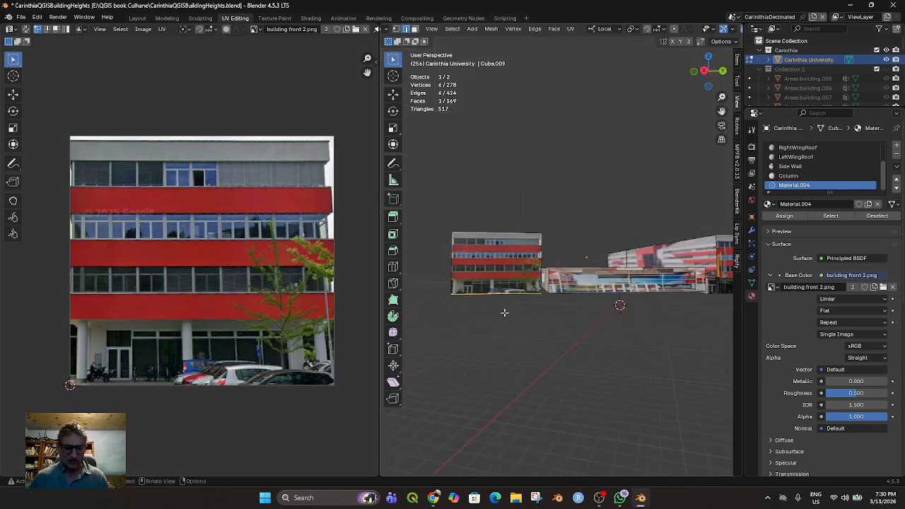
key(g)
key(z)
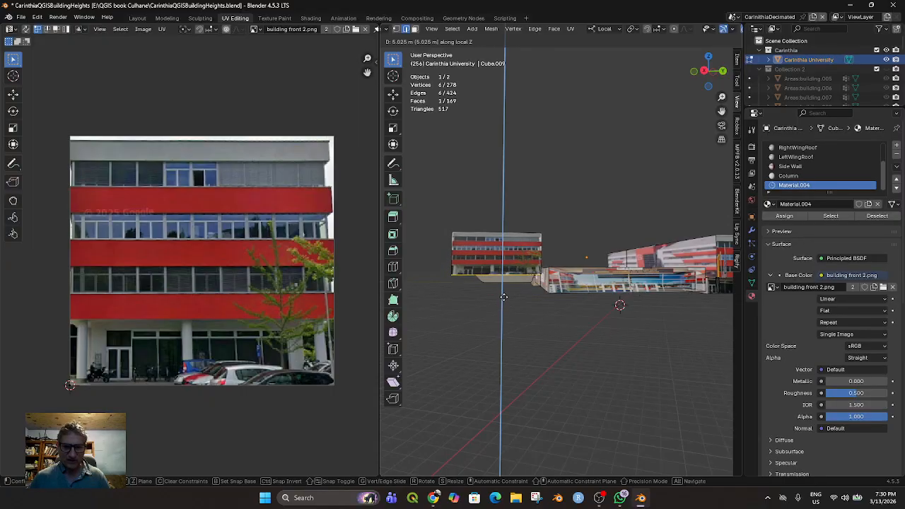
click(503, 298)
middle_drag(504, 298, 528, 329)
Clear the selection, select the left wing's front underside in face select mode, and extrude it upward about 3 m
middle_drag(456, 339, 480, 288)
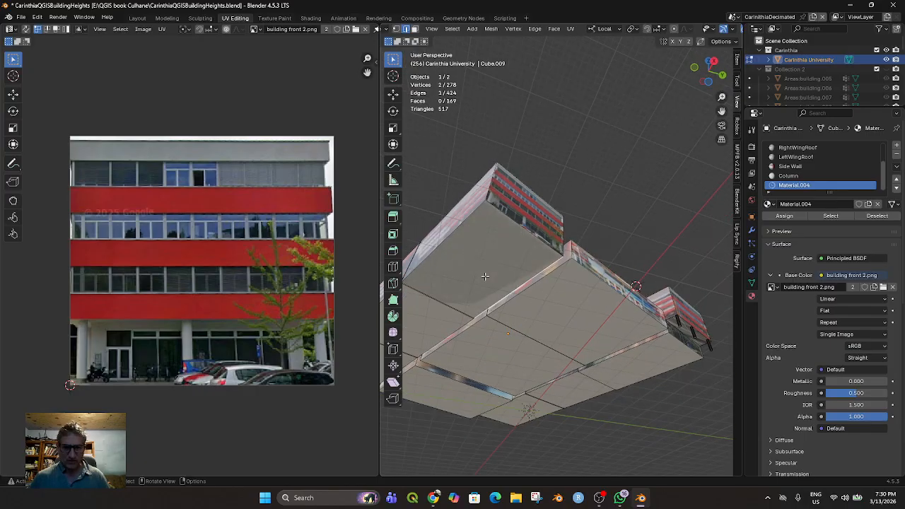
key(alt+a)
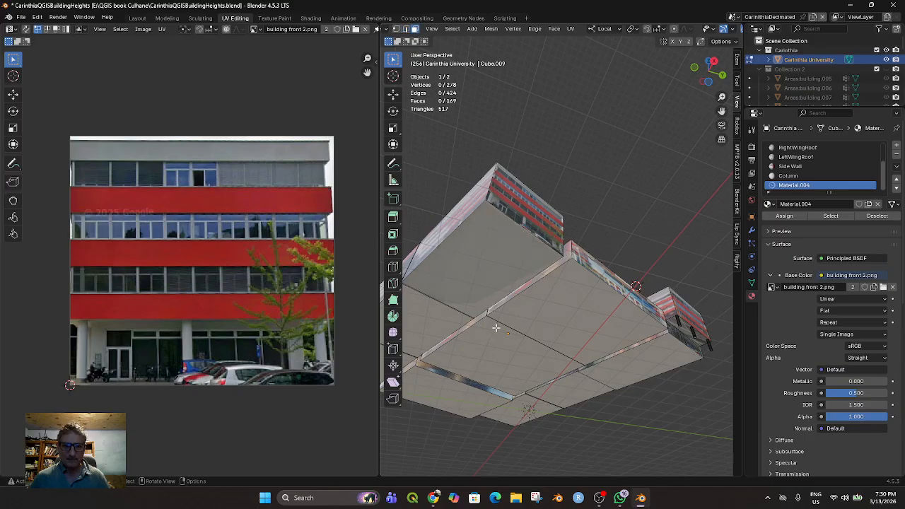
click(479, 278)
middle_drag(480, 277, 502, 316)
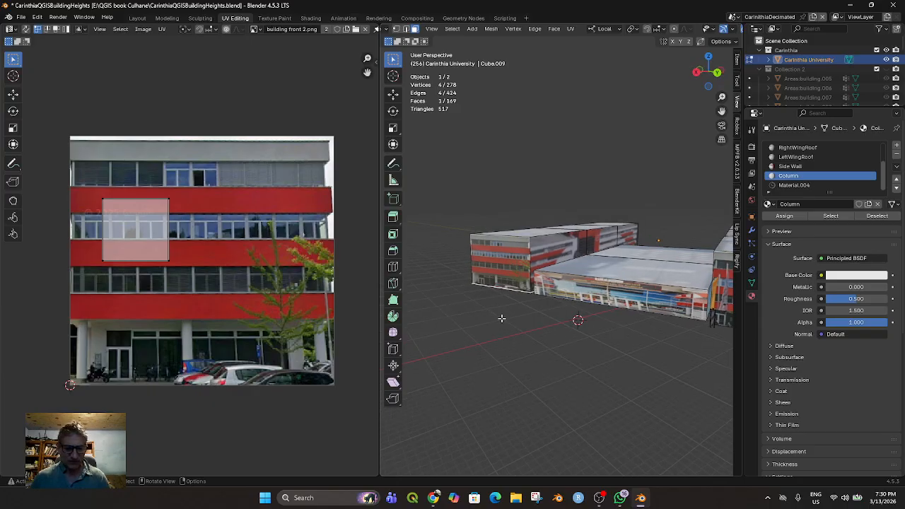
key(e)
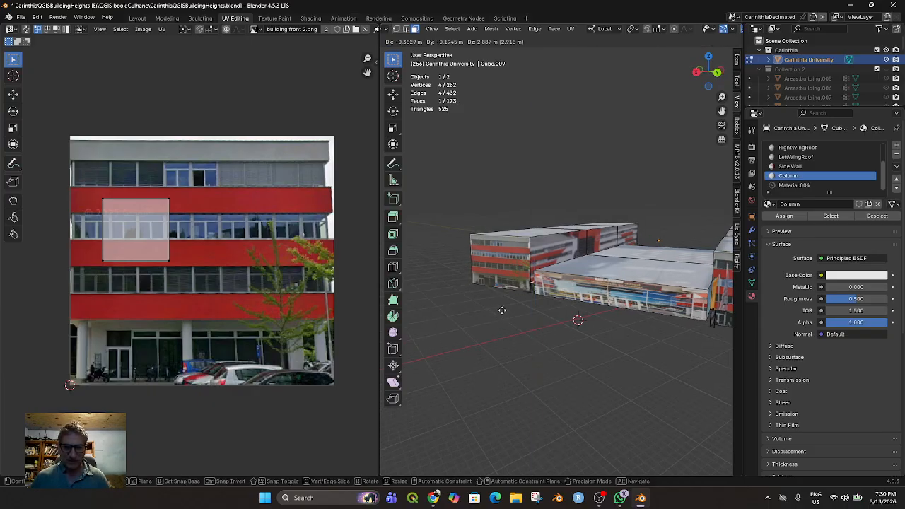
click(502, 308)
middle_drag(521, 325, 653, 300)
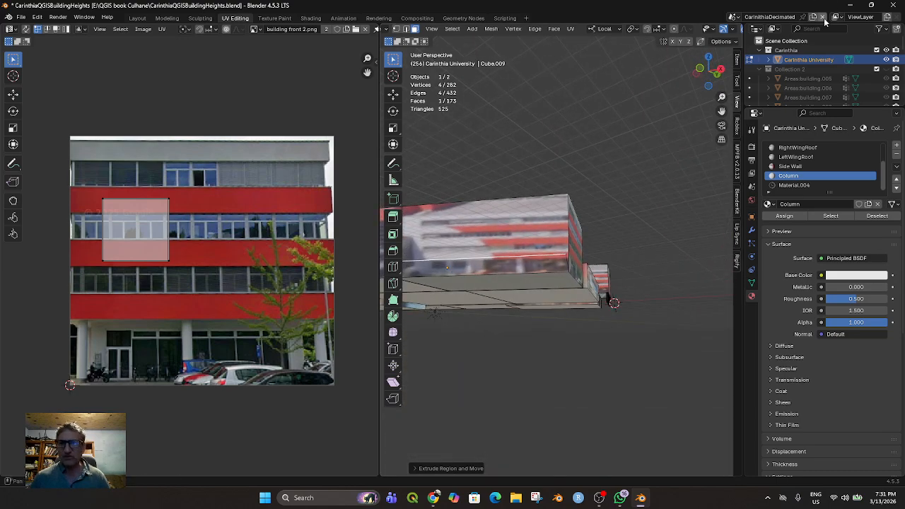
Switch the viewport to wireframe shading to expose the hidden geometry of the left wing's front block
scroll(718, 30, down, 5)
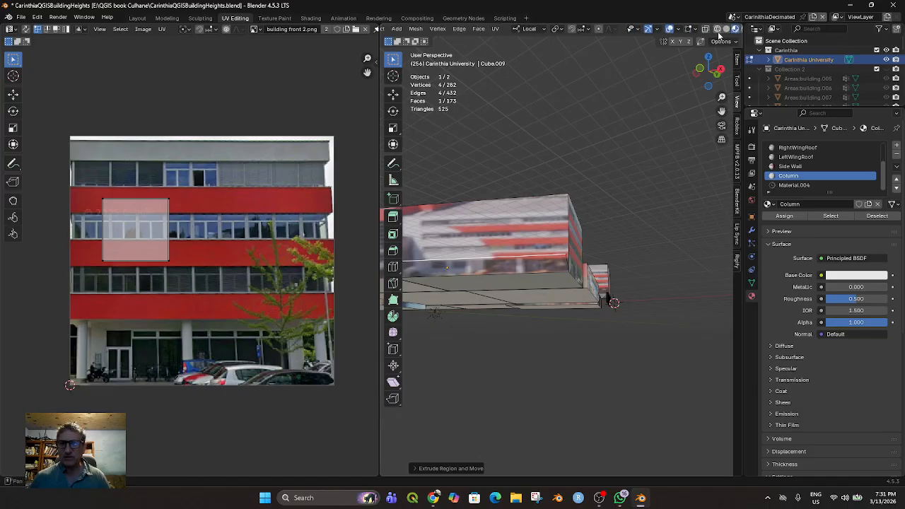
click(717, 31)
mouse_move(657, 157)
middle_down()
mouse_move(672, 175)
mouse_move(641, 190)
mouse_move(658, 184)
mouse_move(622, 236)
middle_up()
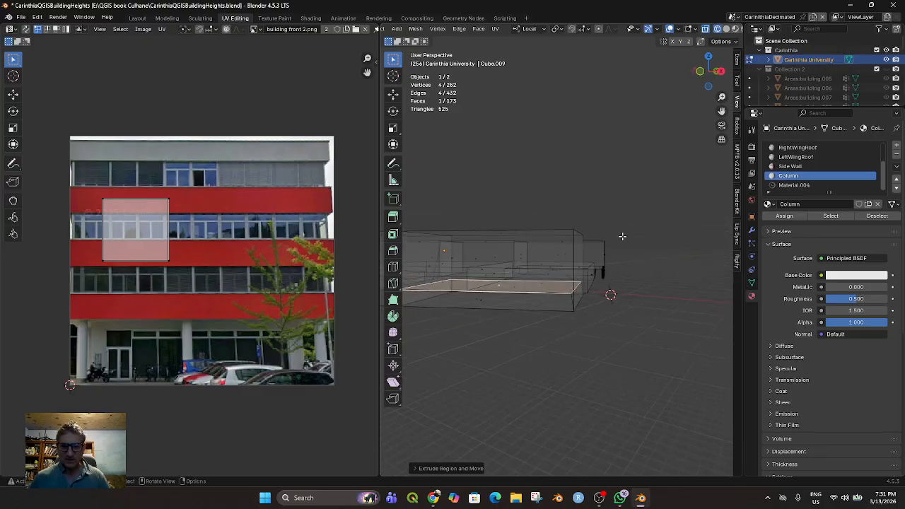
click(538, 304)
right_click(577, 316)
scroll(449, 342, down, 1)
middle_drag(550, 342, 510, 324)
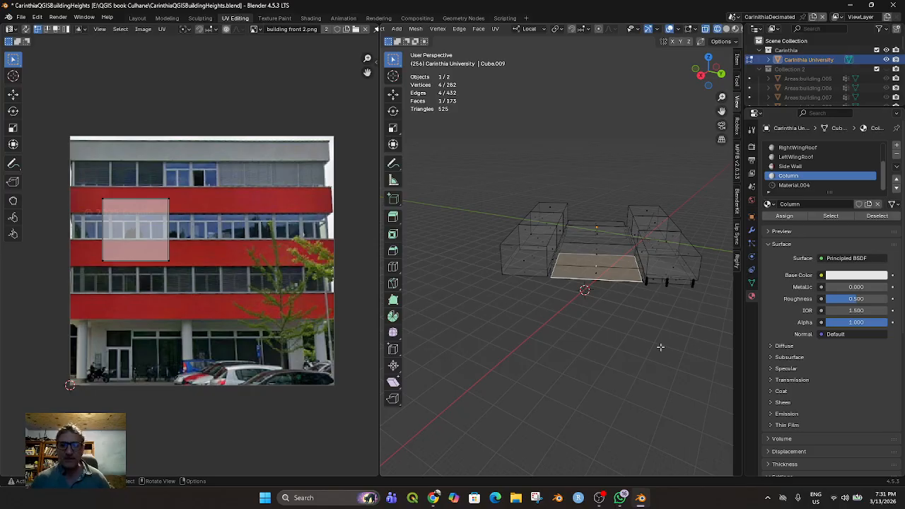
Try deleting the vertices of several faces around the left wing's front block together, and undo the deletion
click(529, 258)
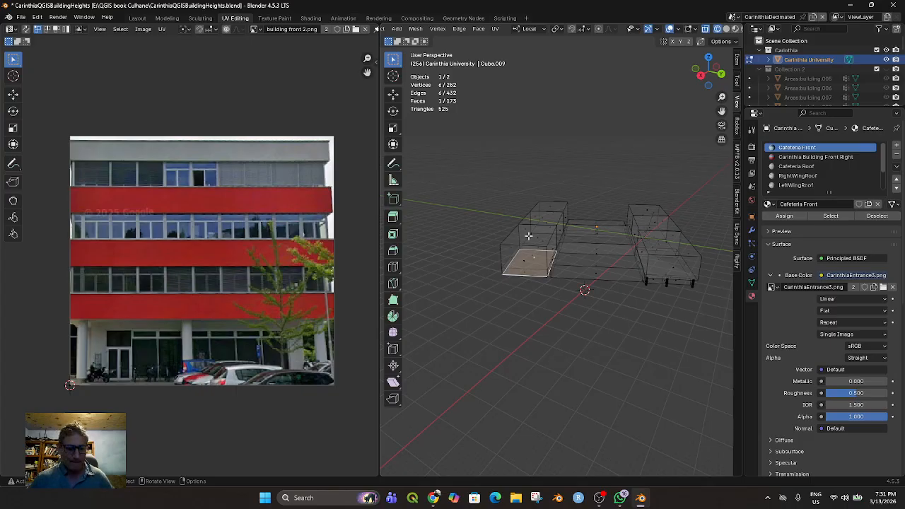
shift+click(529, 236)
shift+click(507, 256)
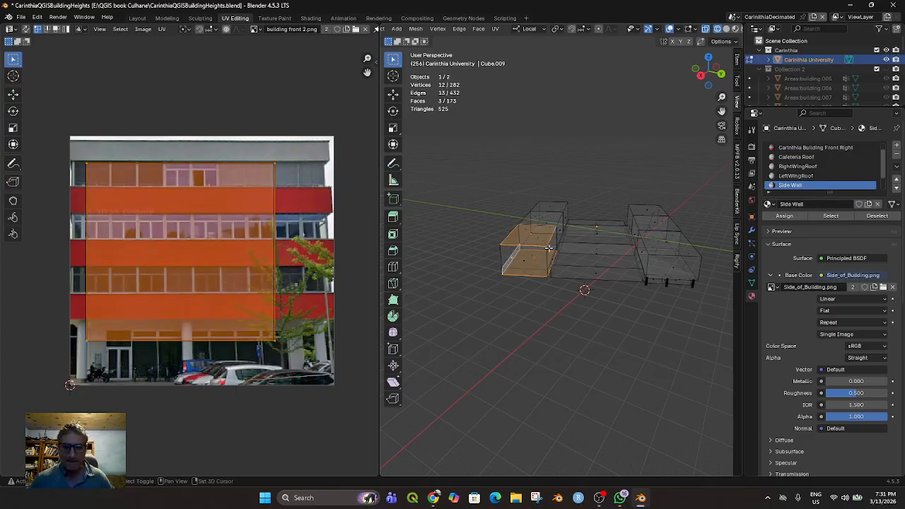
shift+click(549, 248)
shift+click(505, 253)
middle_drag(506, 254, 543, 326)
shift+click(545, 269)
scroll(548, 299, up, 3)
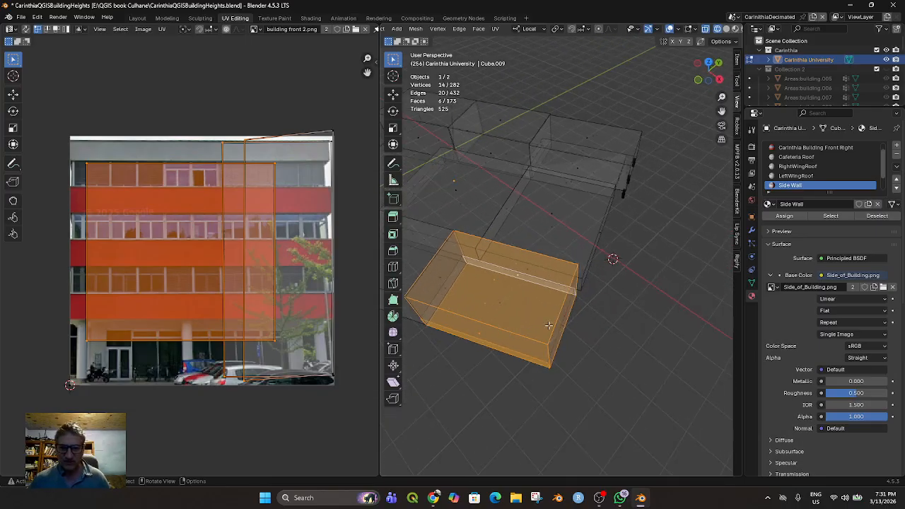
key(x)
click(521, 302)
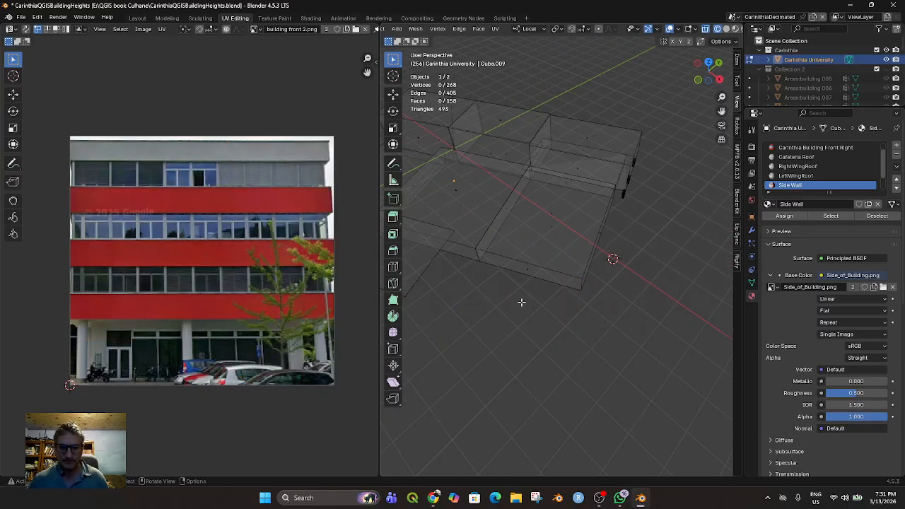
middle_drag(534, 321, 520, 299)
key(ctrl+z)
Remove the left wing's front block by deleting the vertices of its front face and of its remaining bottom face
click(520, 300)
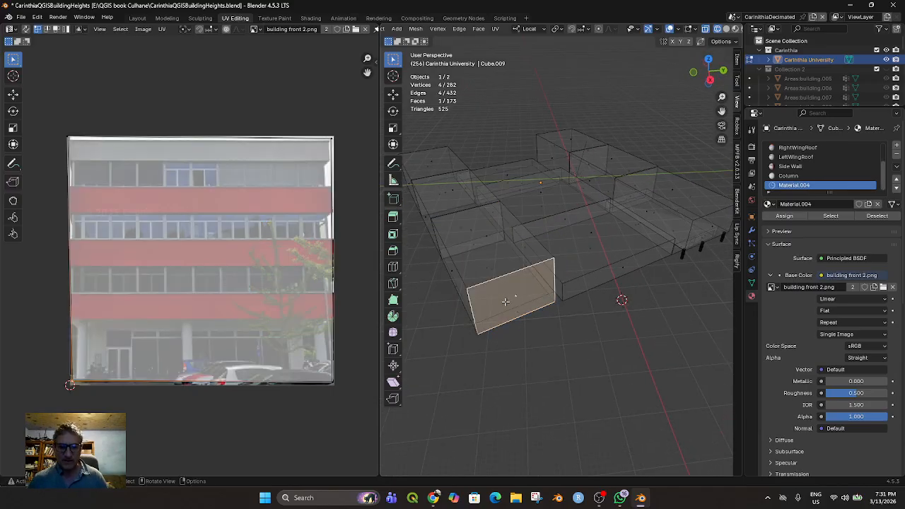
key(x)
click(507, 296)
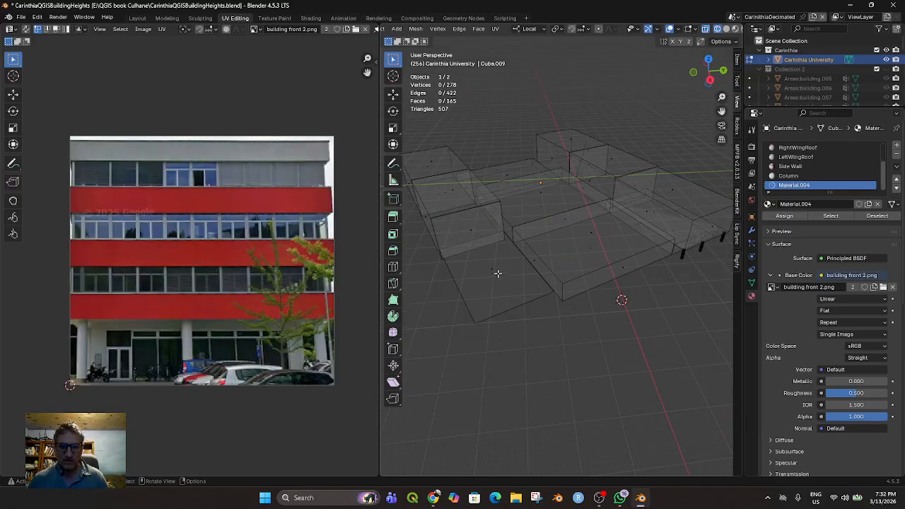
click(492, 274)
key(x)
click(476, 295)
scroll(478, 311, down, 5)
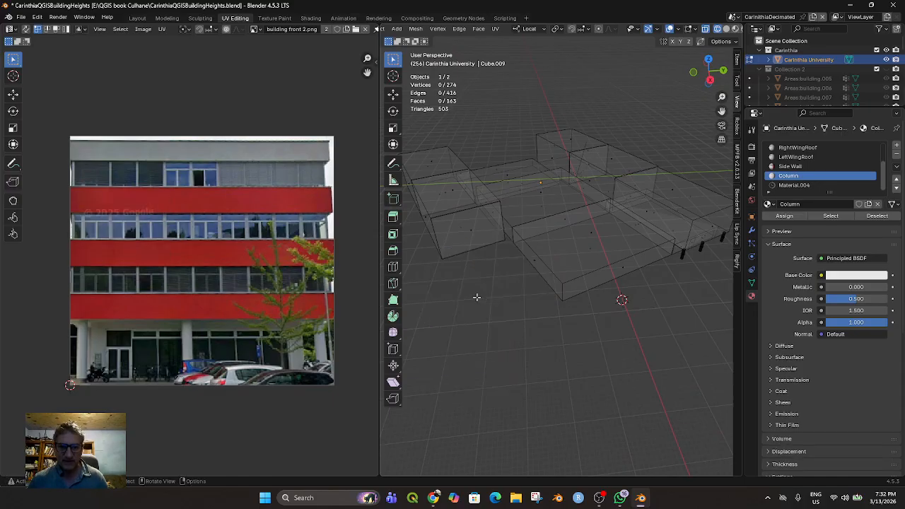
From the top view, select the right wing's entire front block including its columns, using box and circle selection
middle_drag(479, 323, 643, 277)
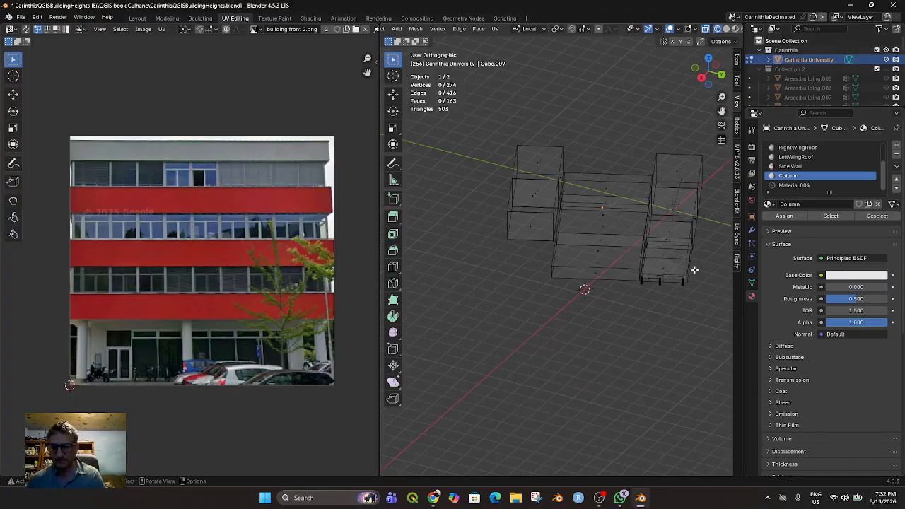
key(KP_7)
drag(455, 117, 574, 148)
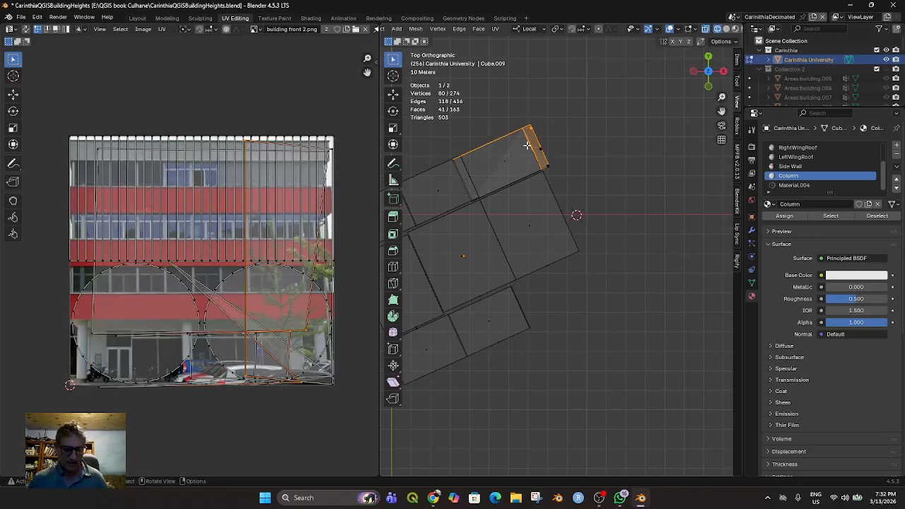
key(c)
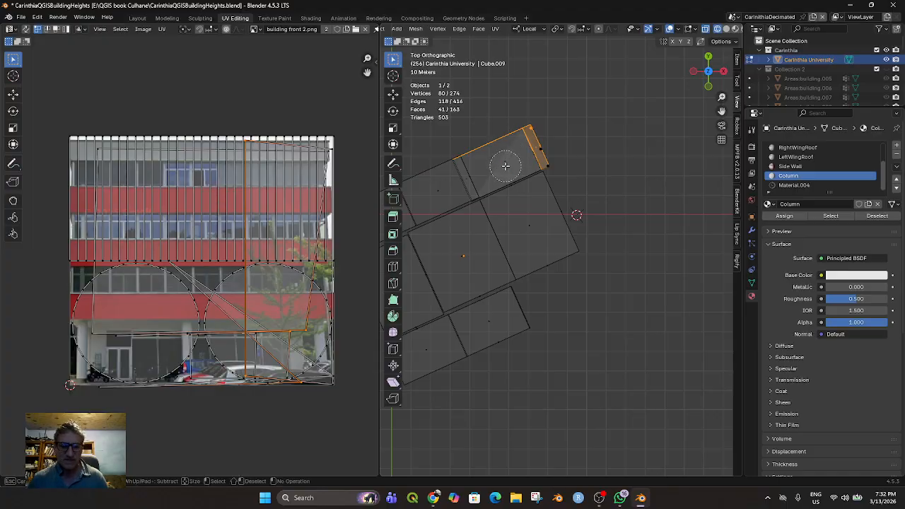
click(509, 164)
drag(543, 150, 551, 159)
click(519, 170)
key(Escape)
Duplicate the selected front block with its columns and move the copy -69.33 m along local Y onto the left wing
middle_drag(592, 203, 577, 292)
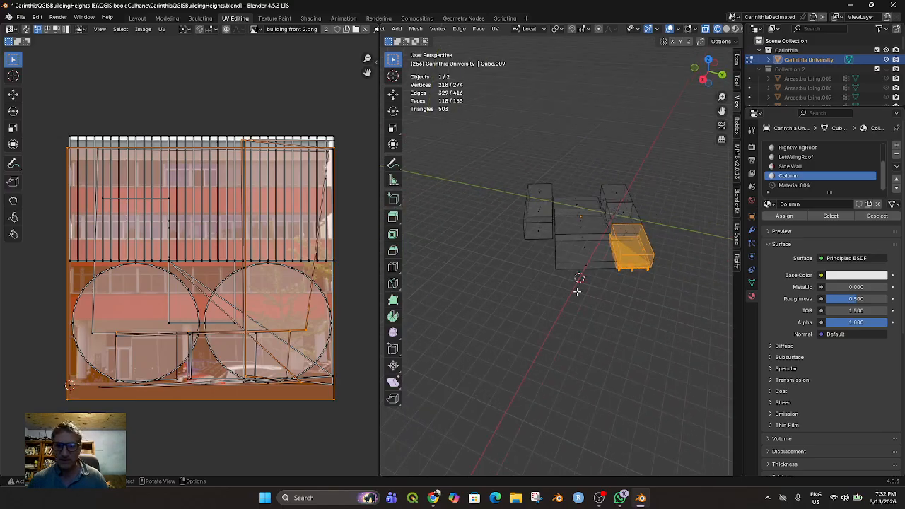
scroll(576, 291, up, 2)
scroll(651, 289, up, 2)
scroll(651, 289, down, 3)
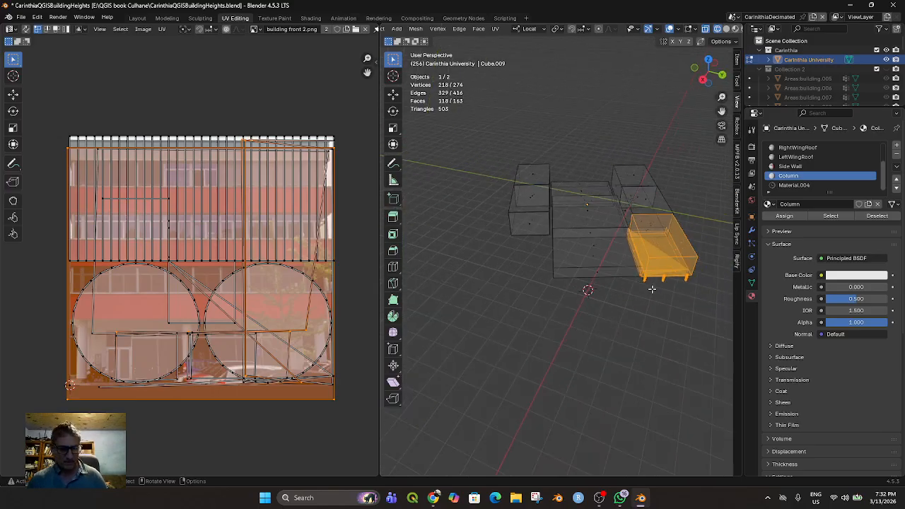
key(shift+d)
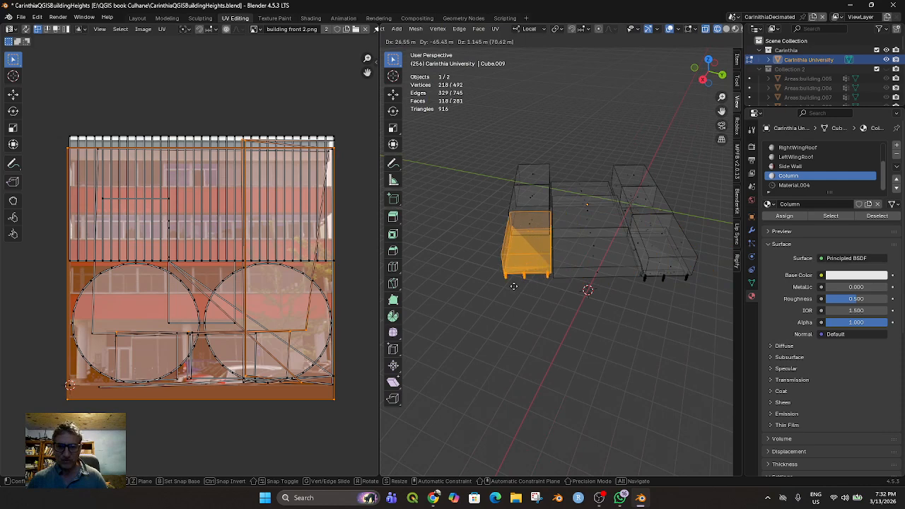
key(Escape)
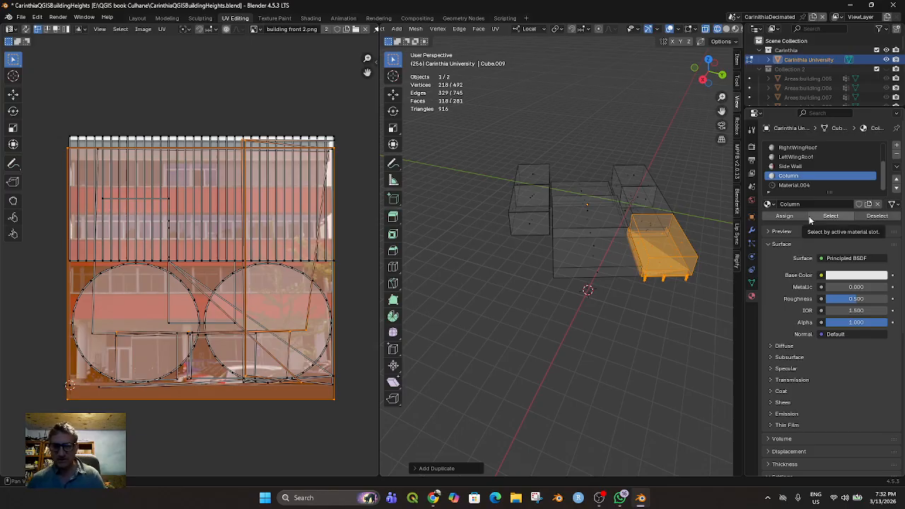
key(KP_7)
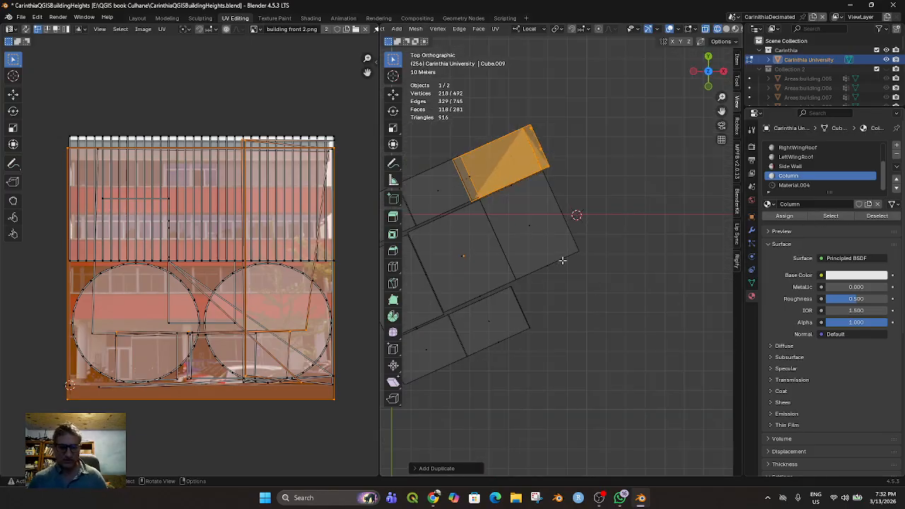
key(g)
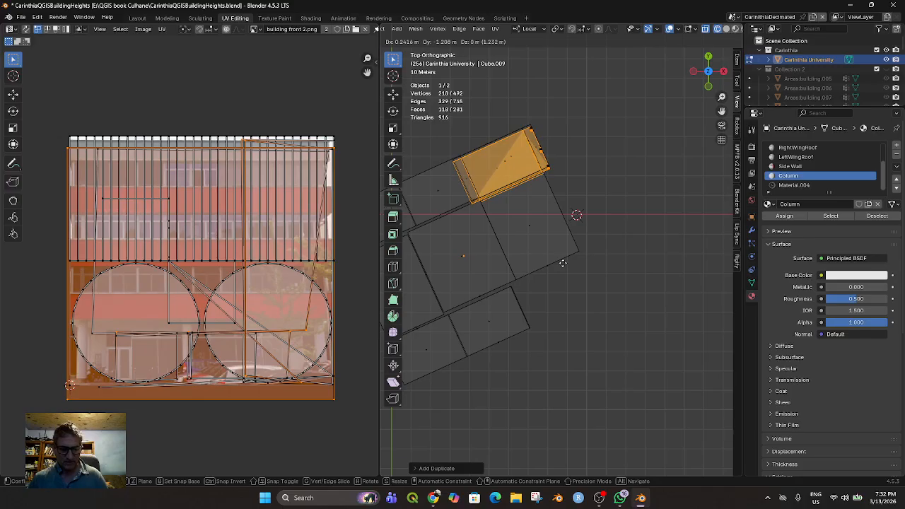
key(y)
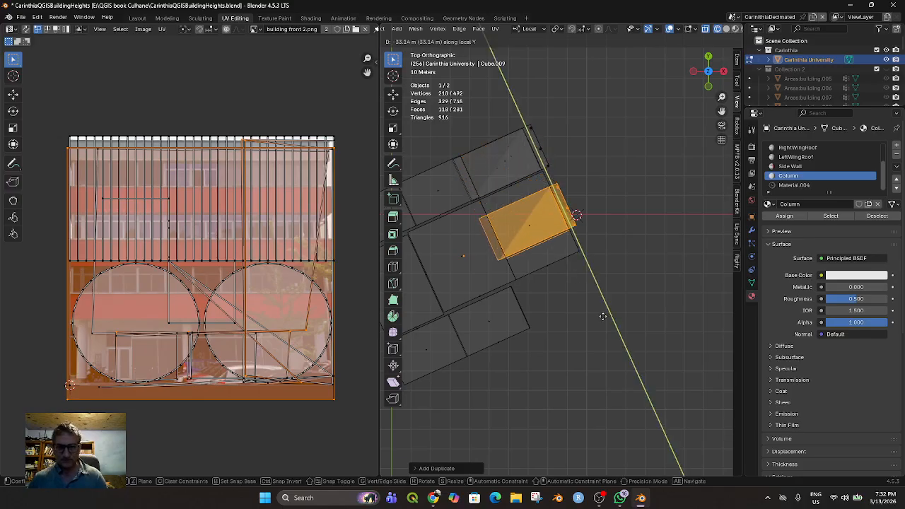
click(641, 375)
Switch the viewport back to Material Preview shading and clear the selection to check the copied front block
middle_drag(642, 376, 504, 283)
scroll(592, 283, up, 5)
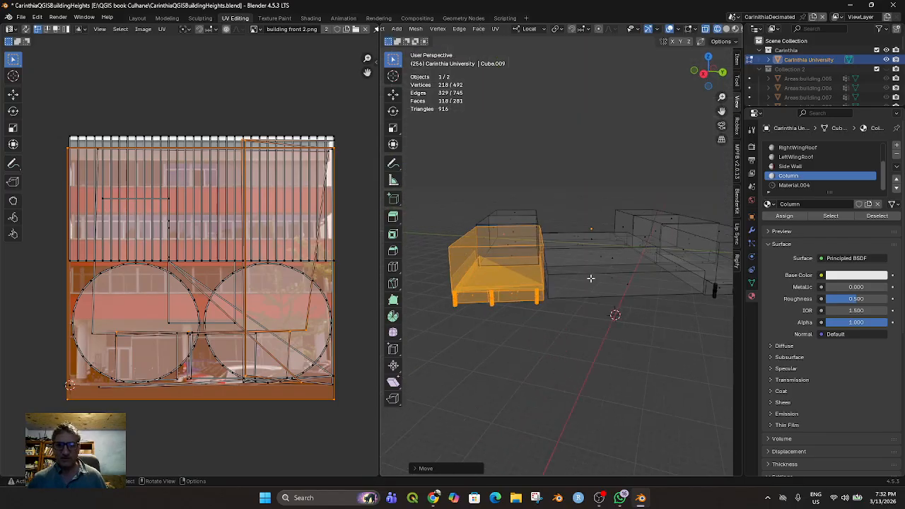
middle_drag(587, 277, 612, 162)
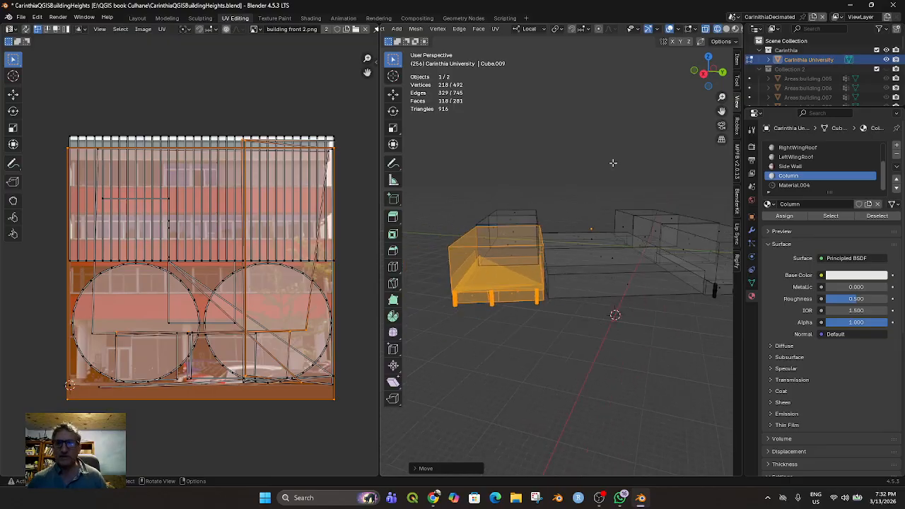
click(735, 28)
click(574, 185)
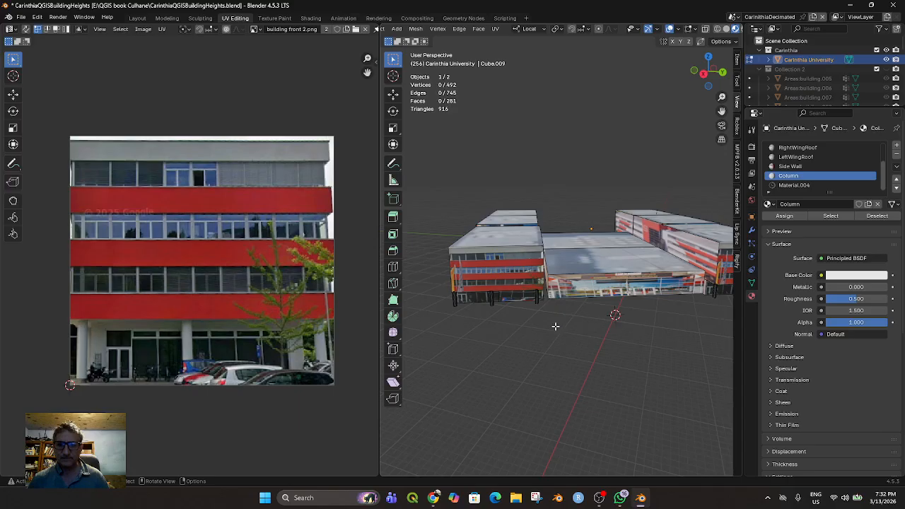
scroll(557, 326, down, 3)
middle_drag(551, 340, 583, 312)
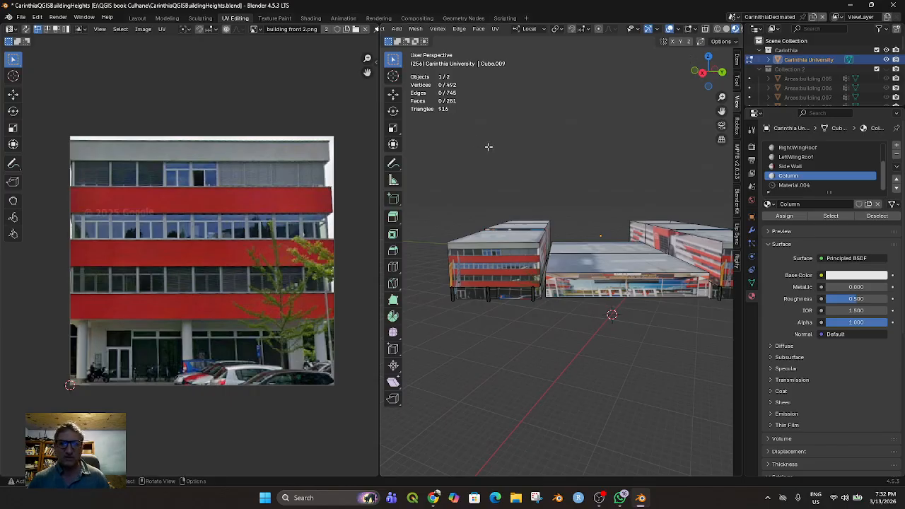
scroll(429, 30, down, 2)
scroll(429, 30, up, 5)
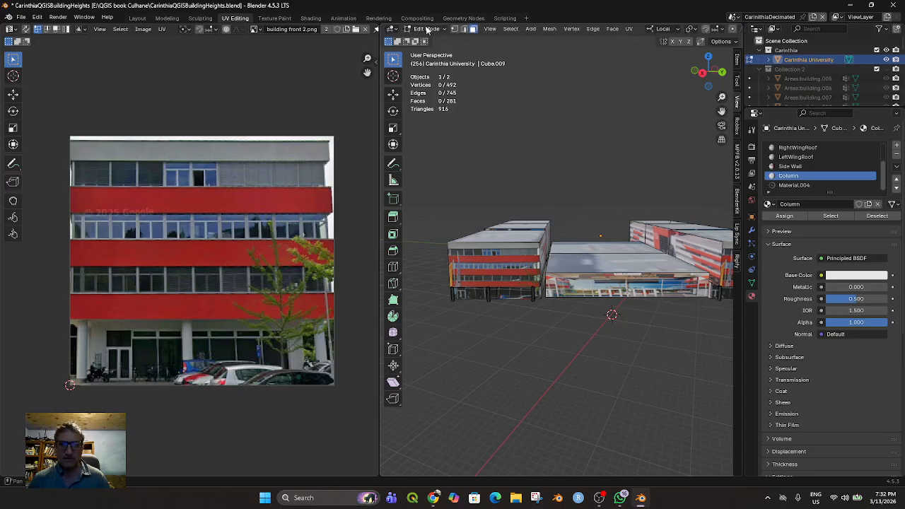
Switch the Carinthia University model from Edit Mode to Object Mode and examine it from the side
click(420, 31)
click(429, 40)
middle_drag(531, 190, 542, 299)
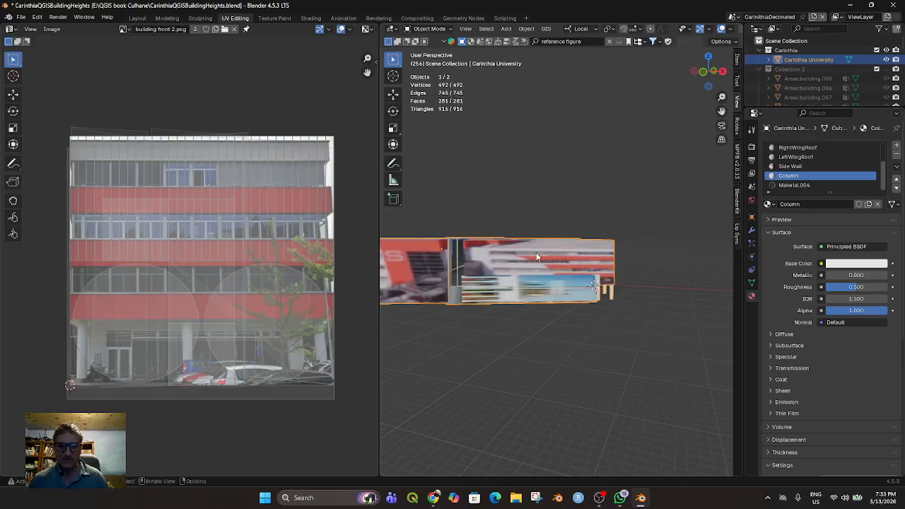
In Edit Mode, select the lower side wall face of the near wing's front block and assign it the Side Wall material
click(428, 29)
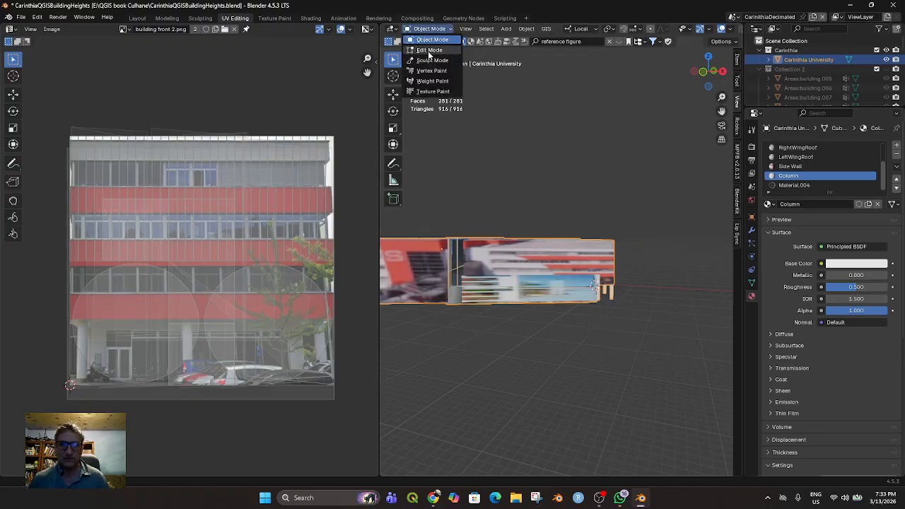
click(428, 51)
click(543, 289)
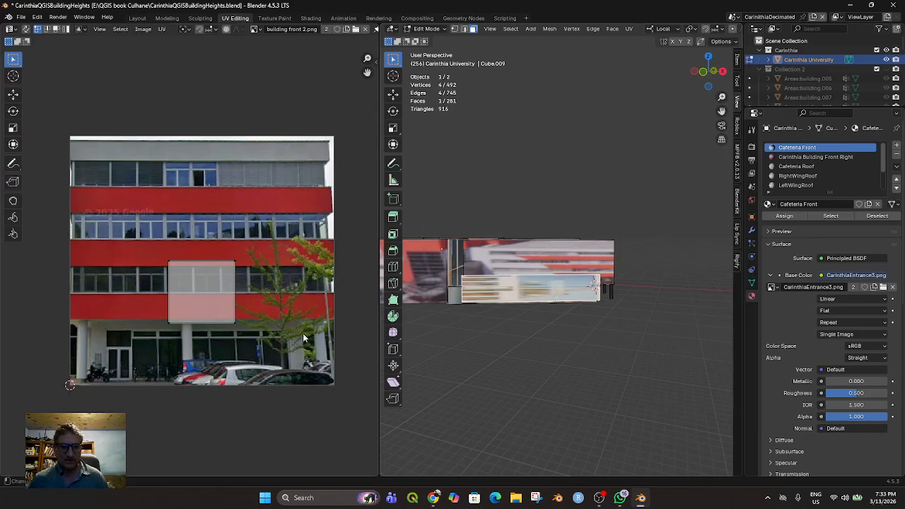
middle_drag(456, 318, 500, 332)
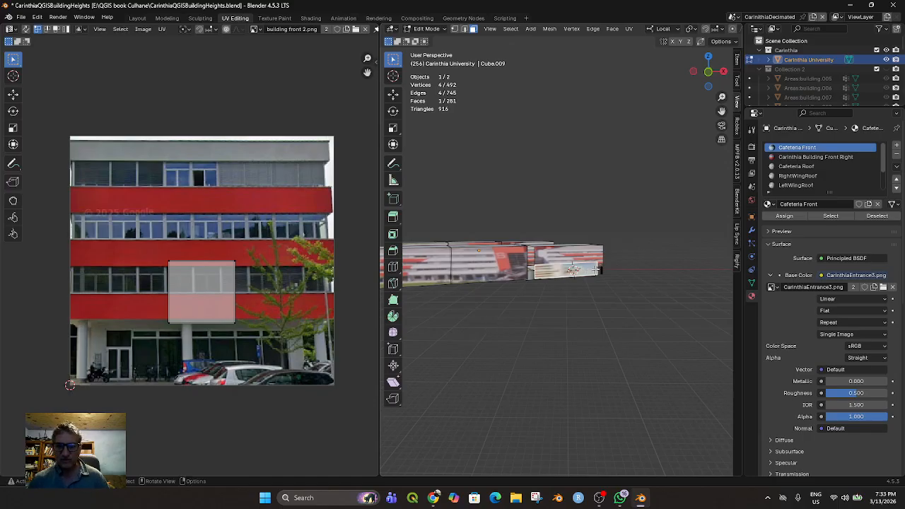
scroll(811, 171, down, 3)
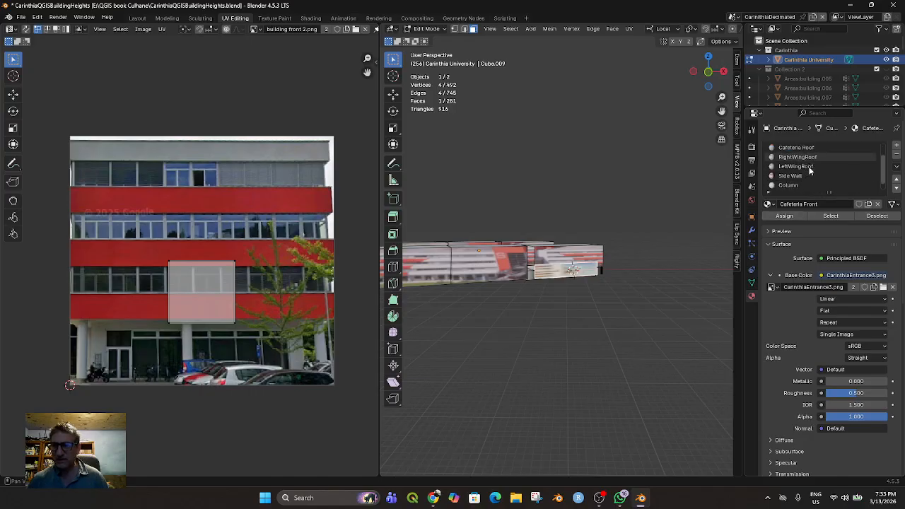
click(810, 172)
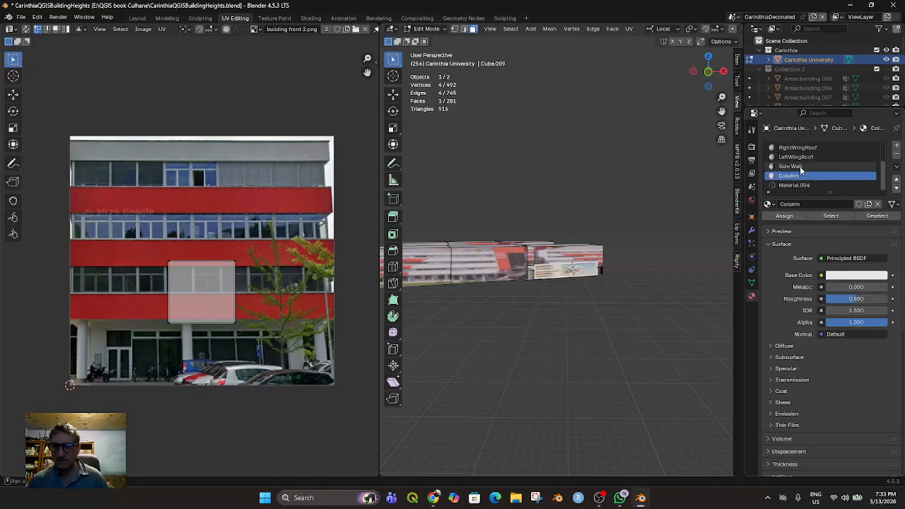
click(801, 167)
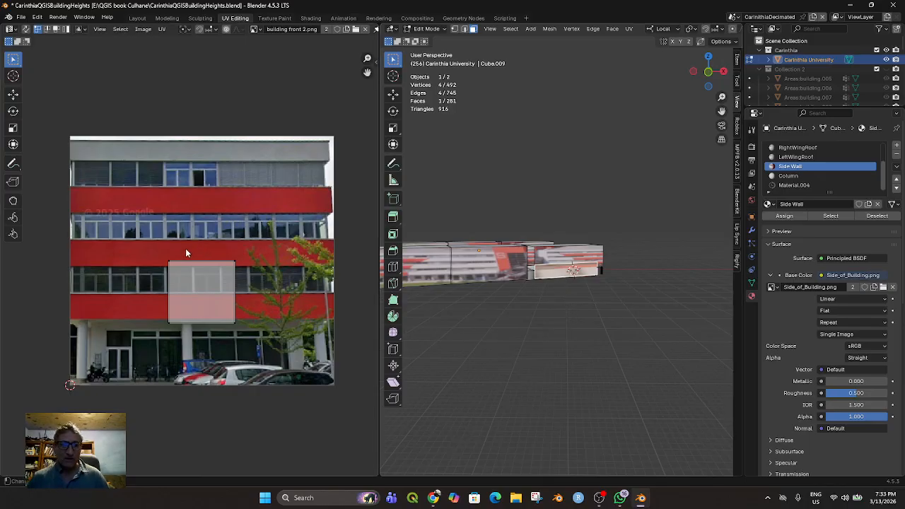
Display the Side_of_Building.png image behind the selected wall face's UVs
click(258, 30)
scroll(298, 121, down, 5)
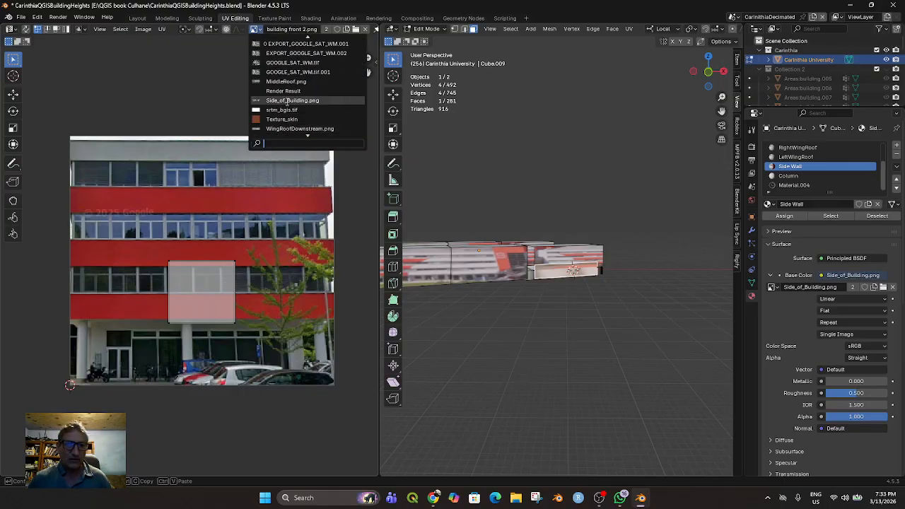
click(286, 101)
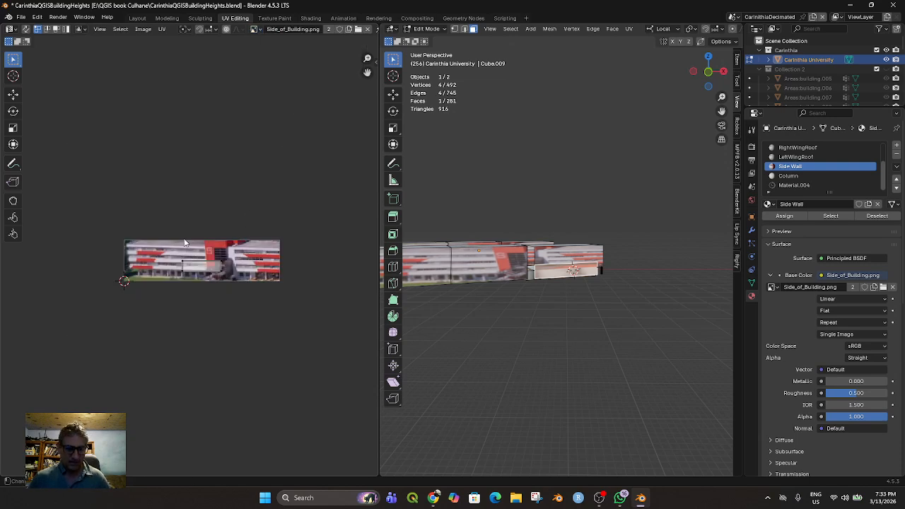
Rotate the wall face's UV island upright and move it over the narrow block at the building image's far end
drag(177, 255, 243, 284)
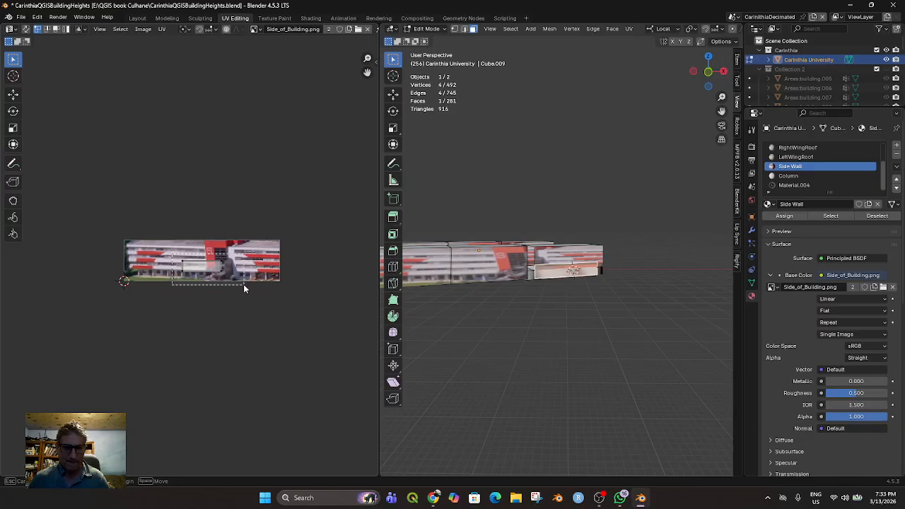
key(r)
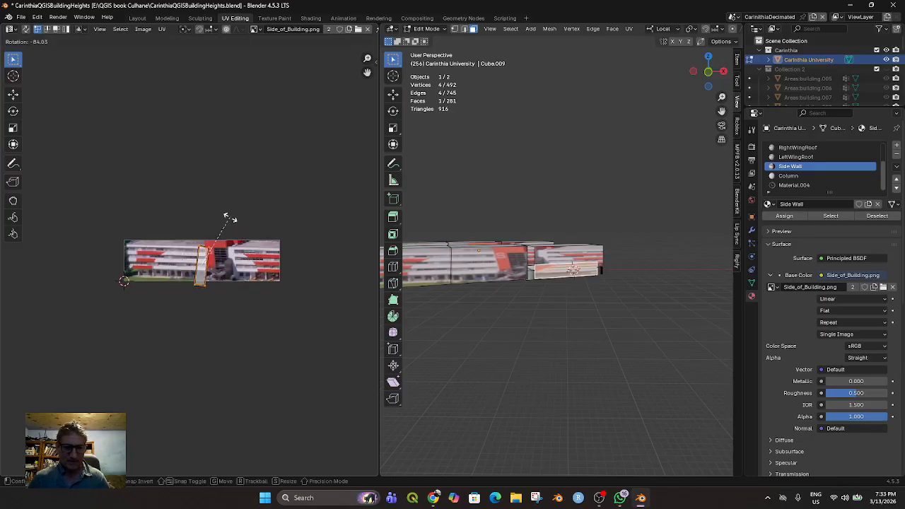
click(229, 217)
key(g)
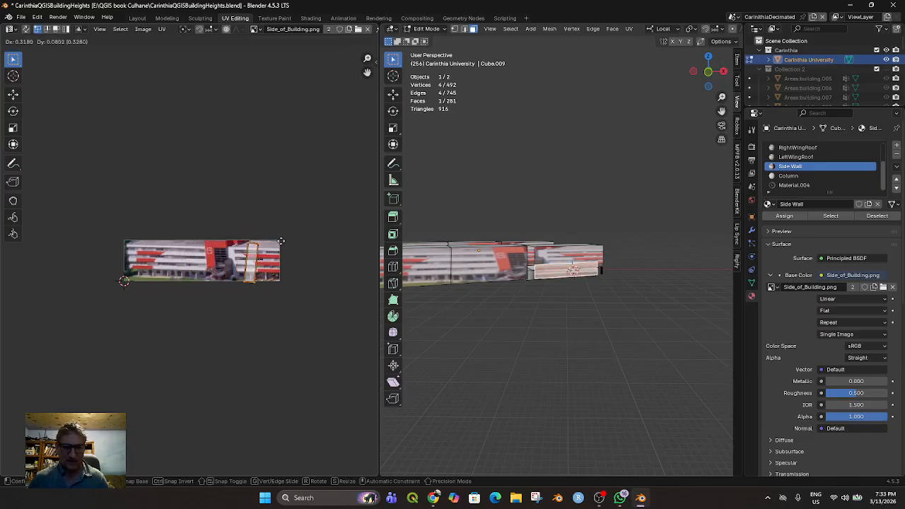
click(290, 241)
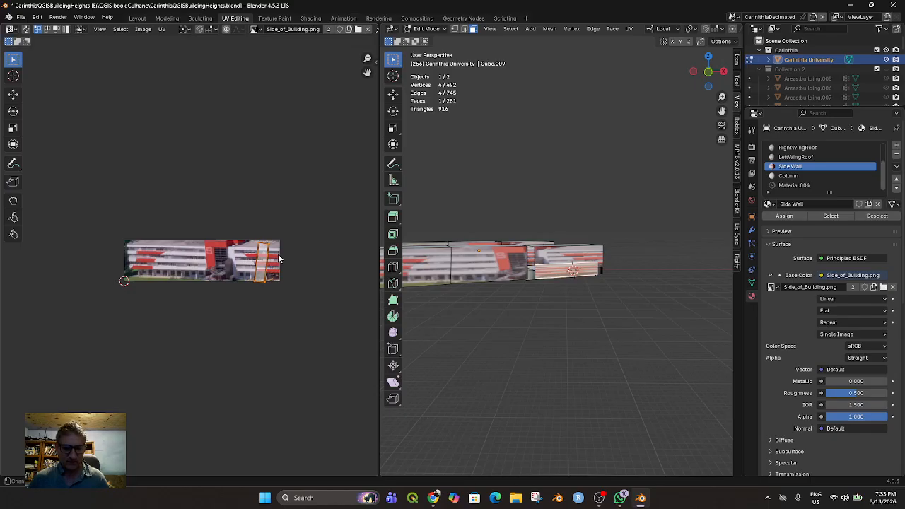
key(r)
click(282, 249)
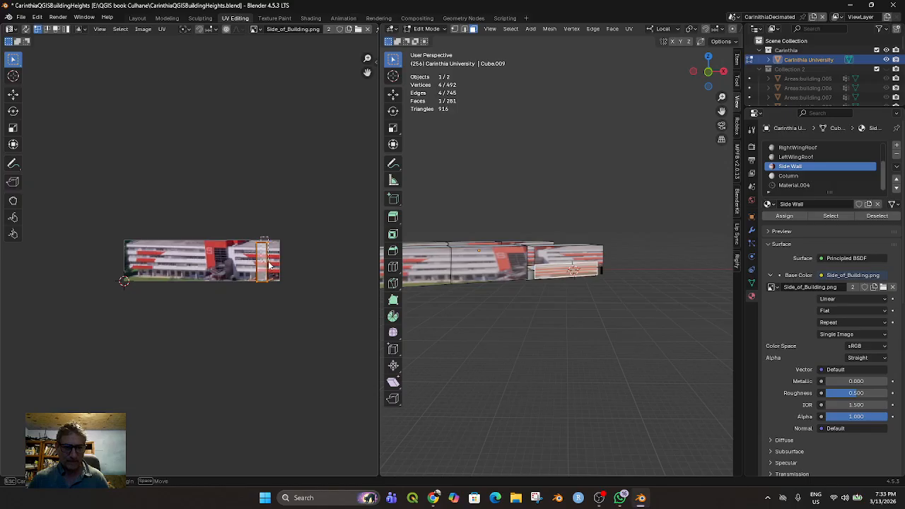
Reshape the UV island into a wide, low rectangle covering the ground floor in the lower-right corner of the building image
drag(274, 292, 274, 292)
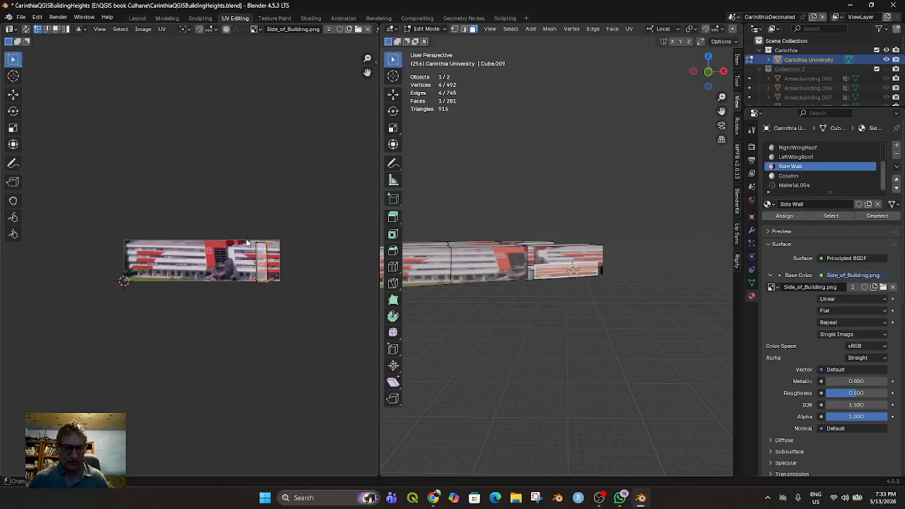
drag(248, 234, 272, 261)
key(g)
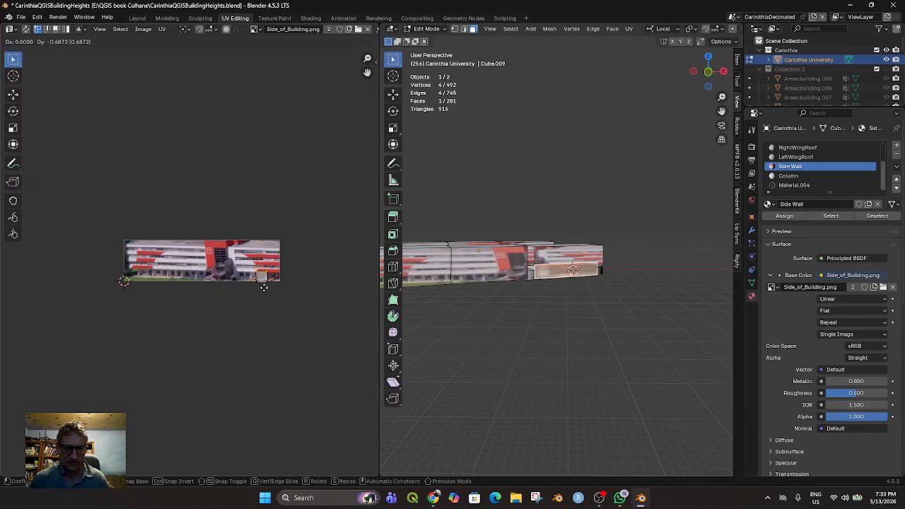
click(263, 287)
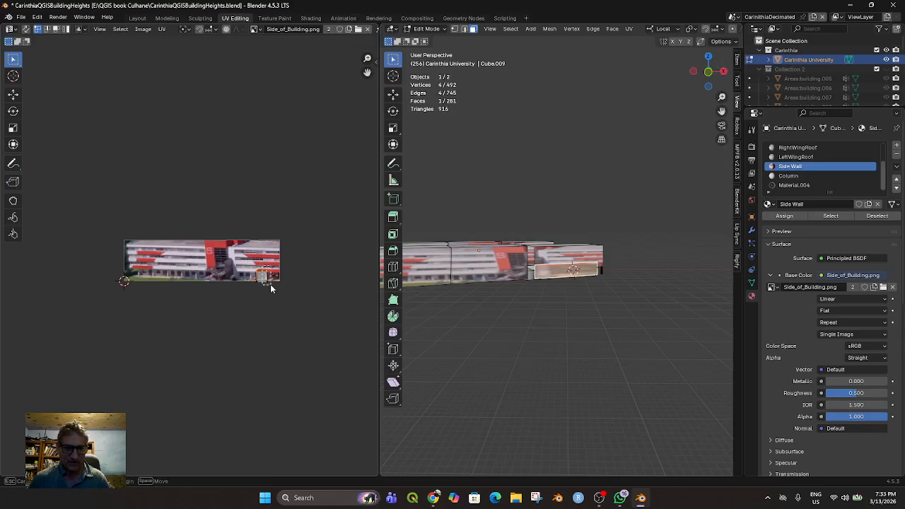
key(g)
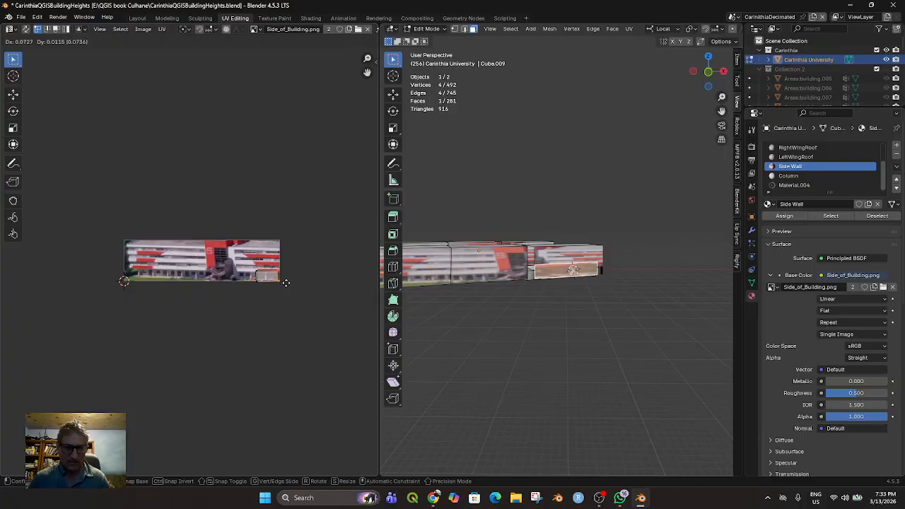
click(286, 283)
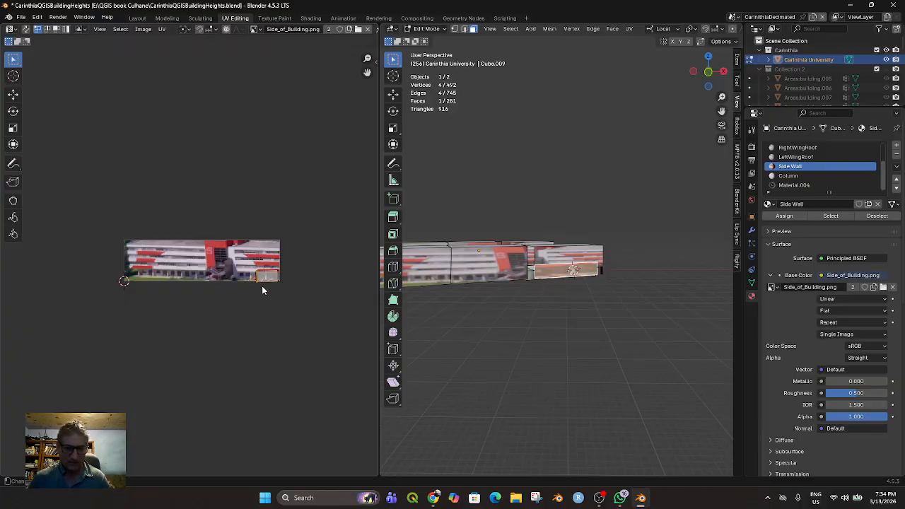
key(g)
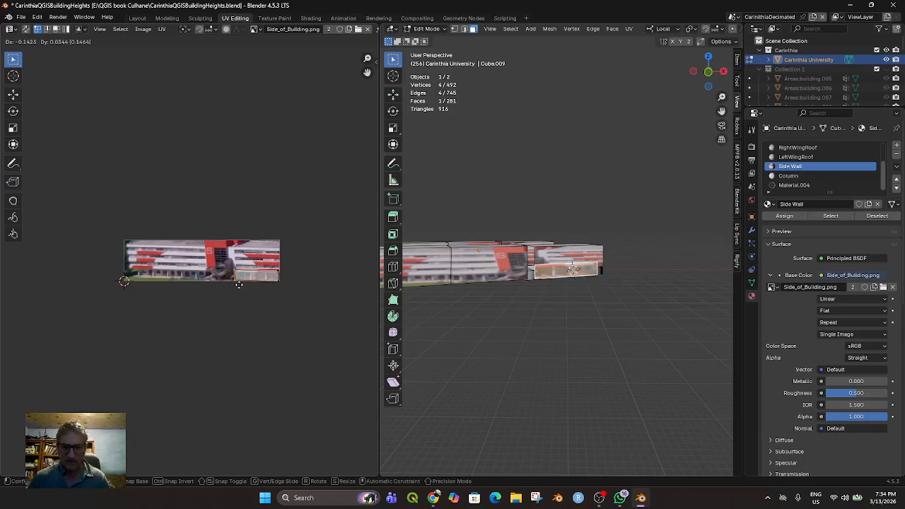
click(237, 289)
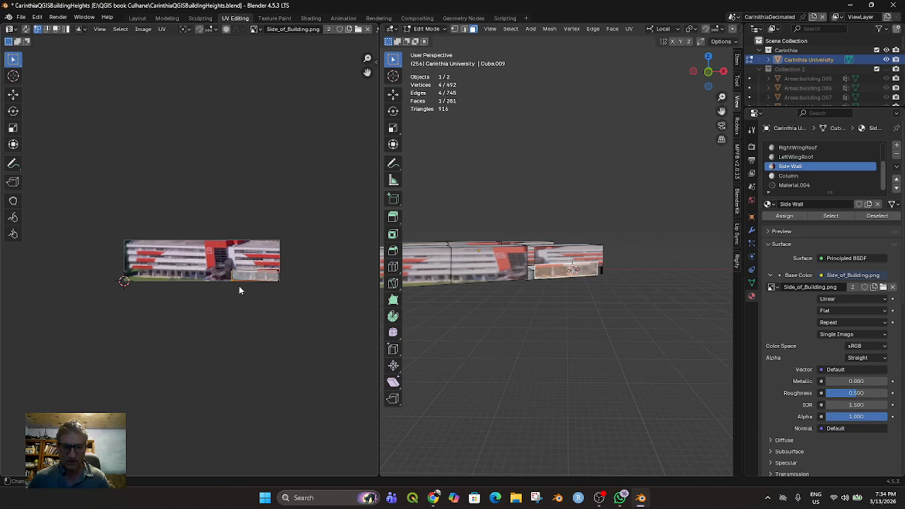
Flip the UV island horizontally by moving each end edge past the other, and bring its left edge in to fit the ground floor
drag(270, 265, 281, 284)
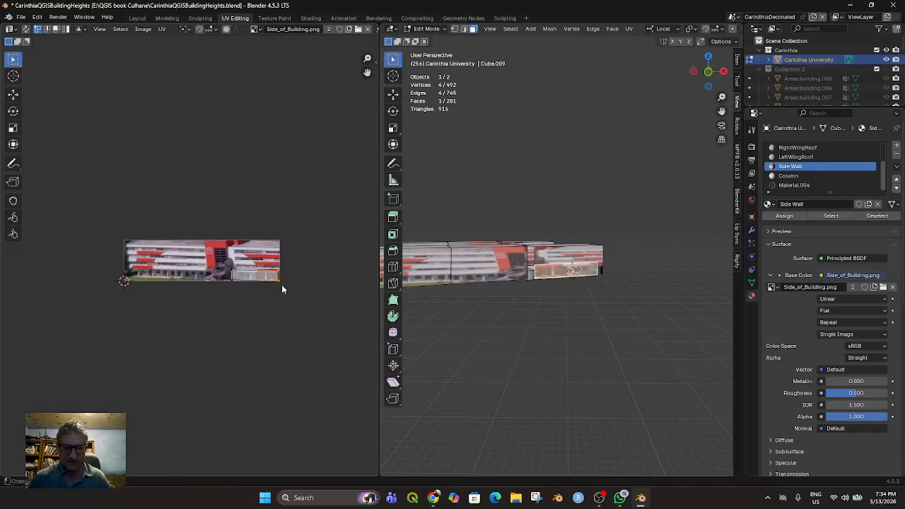
key(g)
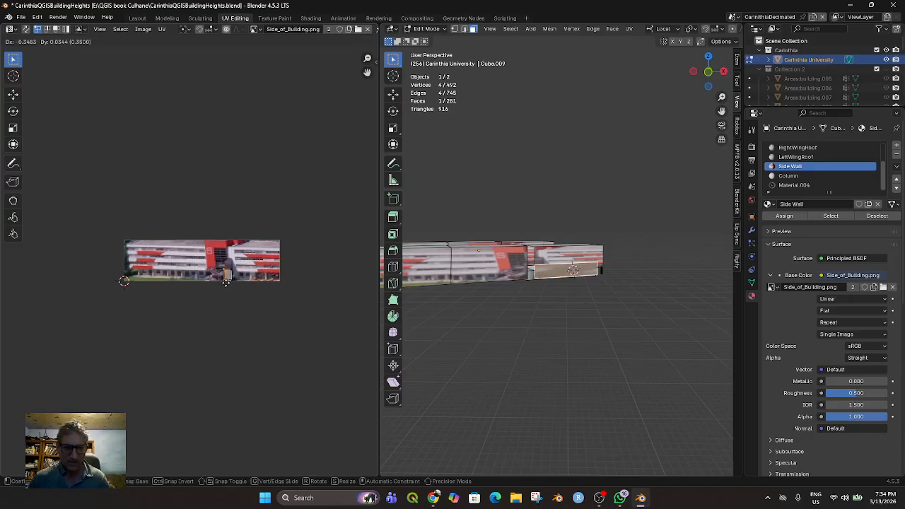
click(226, 283)
key(g)
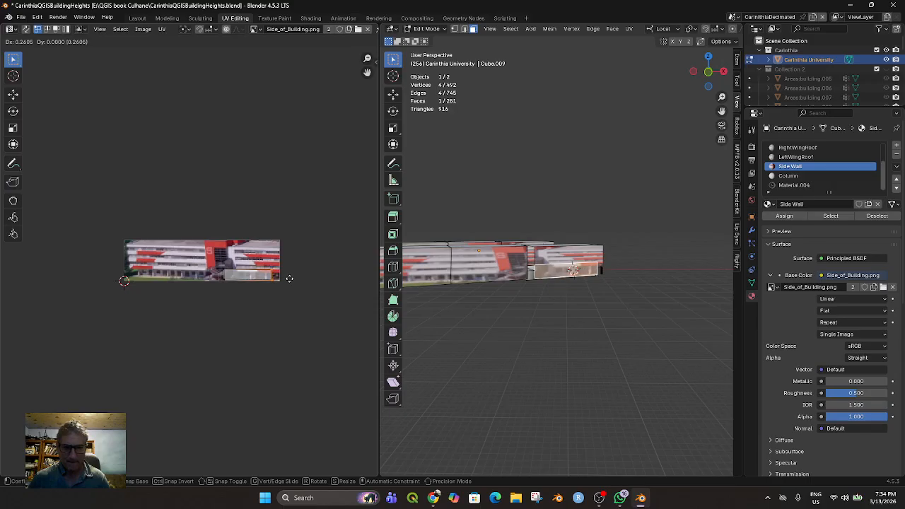
click(291, 281)
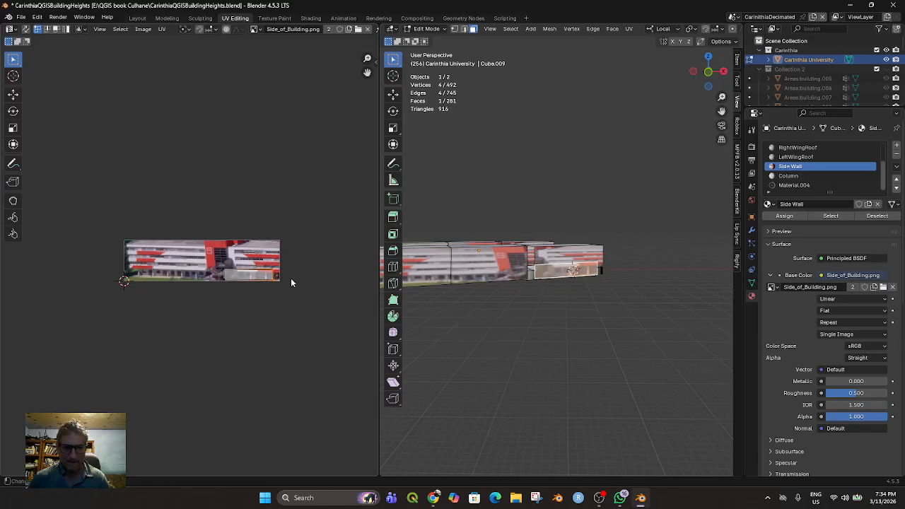
drag(224, 267, 233, 287)
key(g)
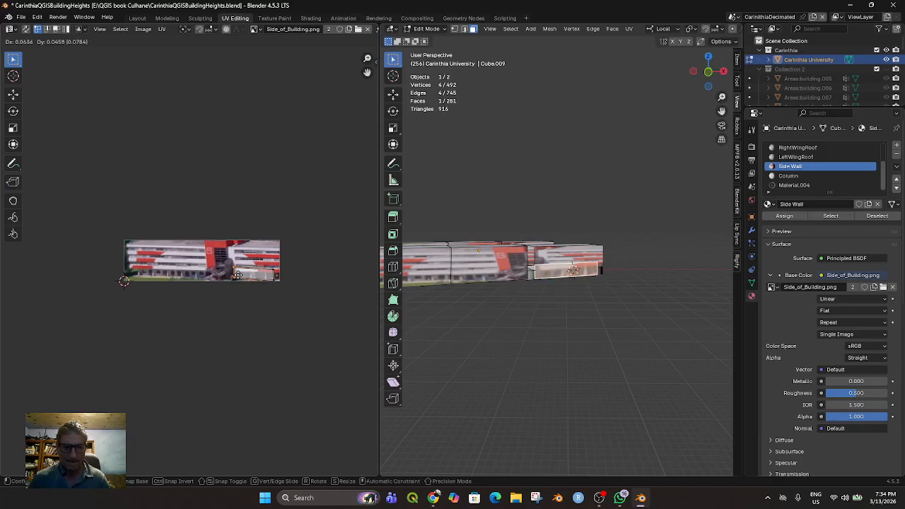
click(238, 277)
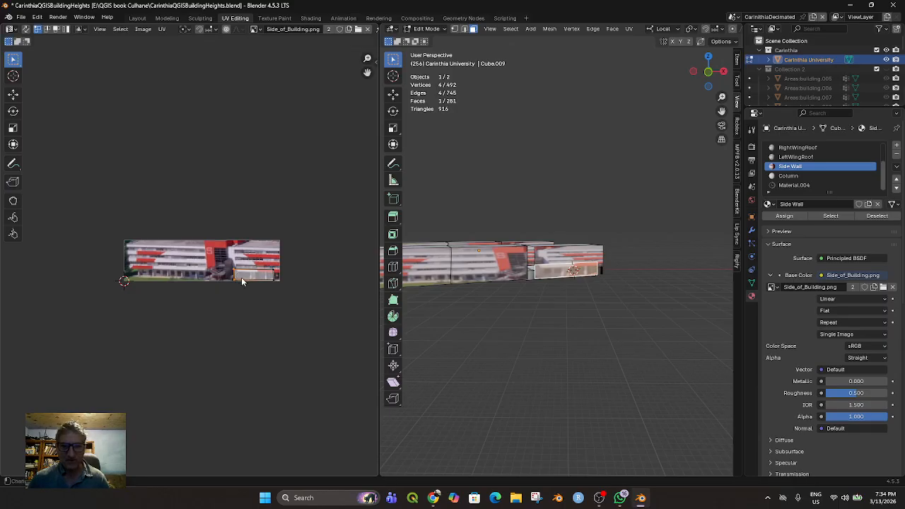
Clear the wall selection and examine the gap between the wing's front block and main block from above, selecting a face there
click(515, 325)
middle_drag(516, 326, 526, 357)
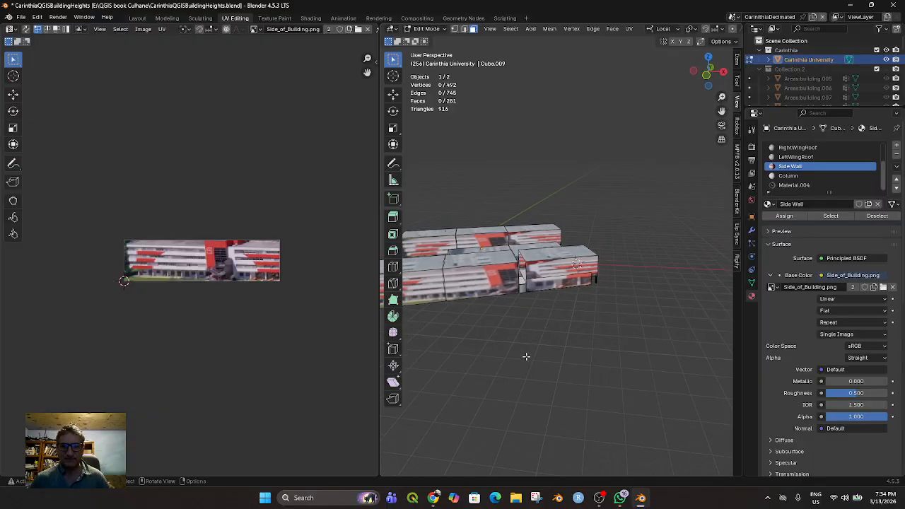
click(521, 275)
middle_drag(529, 275, 540, 293)
scroll(524, 277, up, 2)
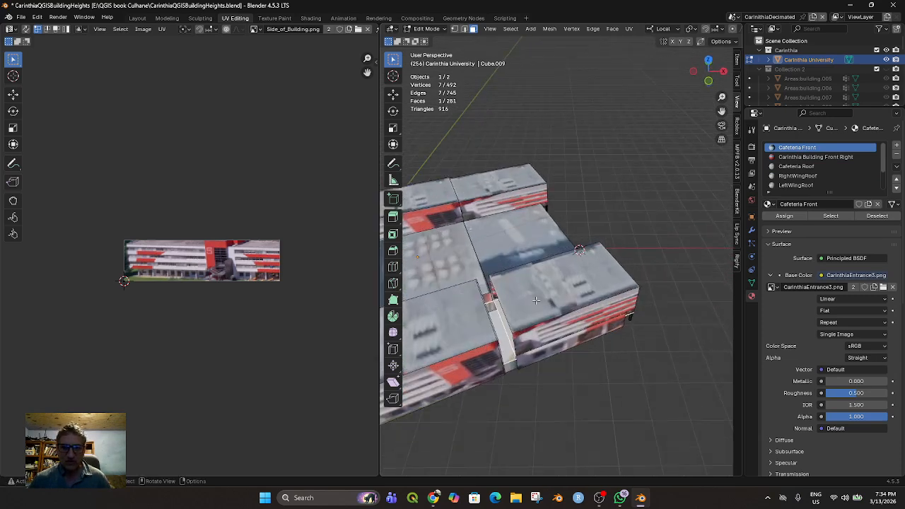
scroll(700, 29, down, 4)
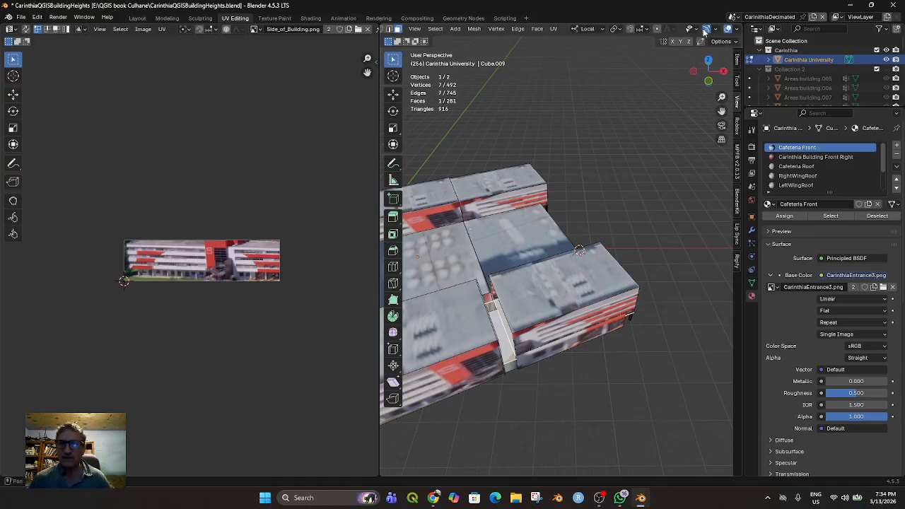
In wireframe display, fill the front block's open side facing the main block with a new face built from its four boundary edges
click(698, 29)
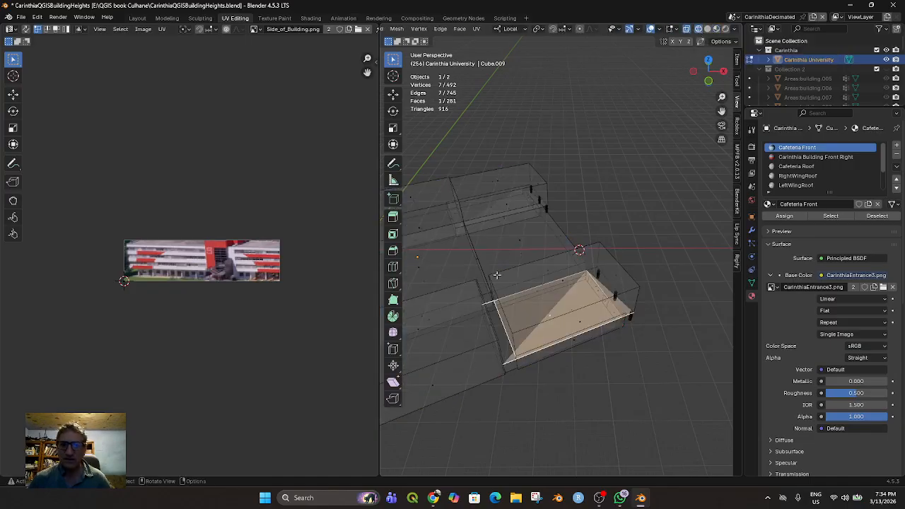
click(506, 318)
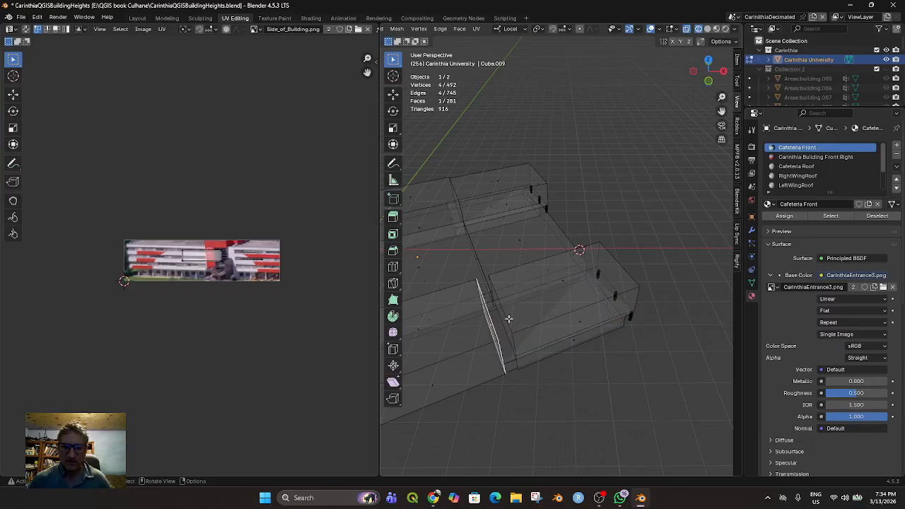
scroll(426, 45, up, 3)
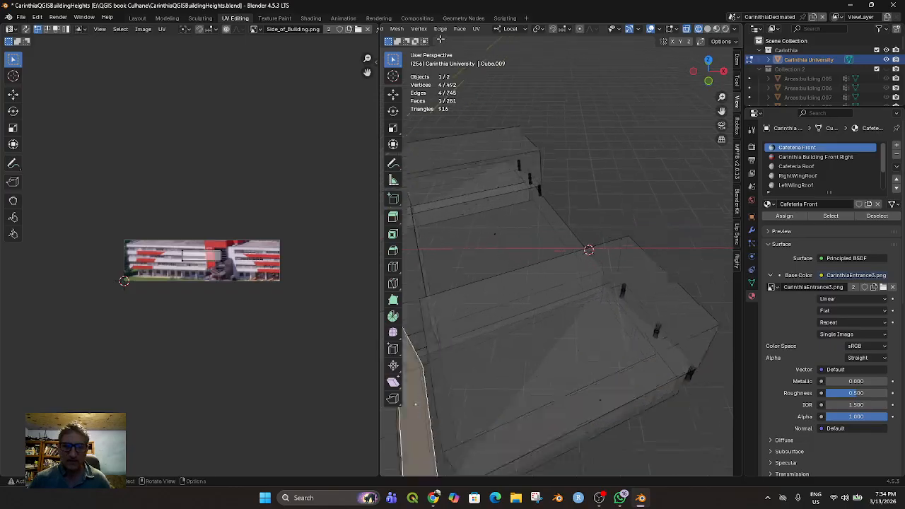
scroll(473, 40, up, 2)
scroll(484, 41, down, 6)
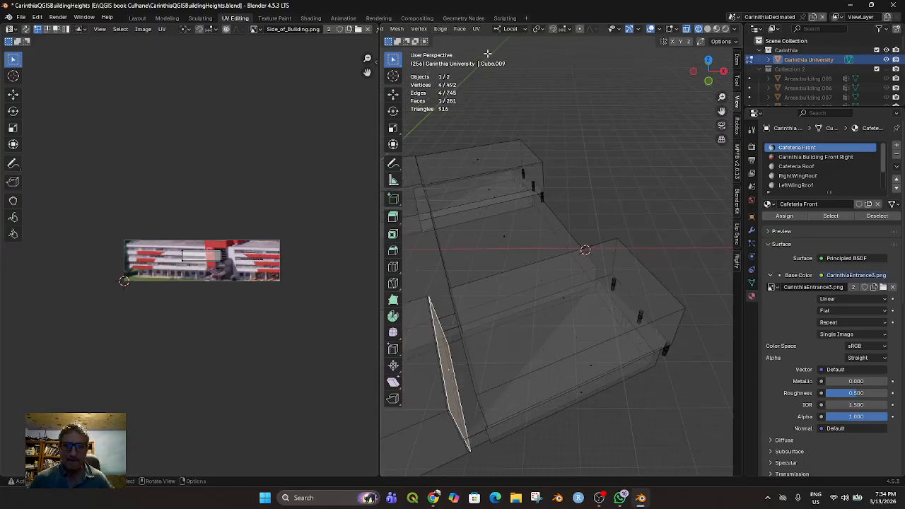
scroll(518, 31, up, 5)
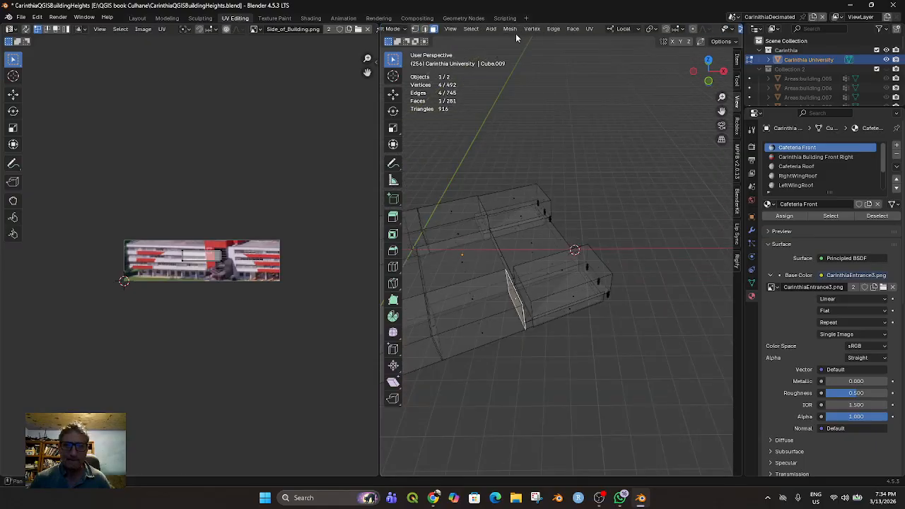
click(463, 32)
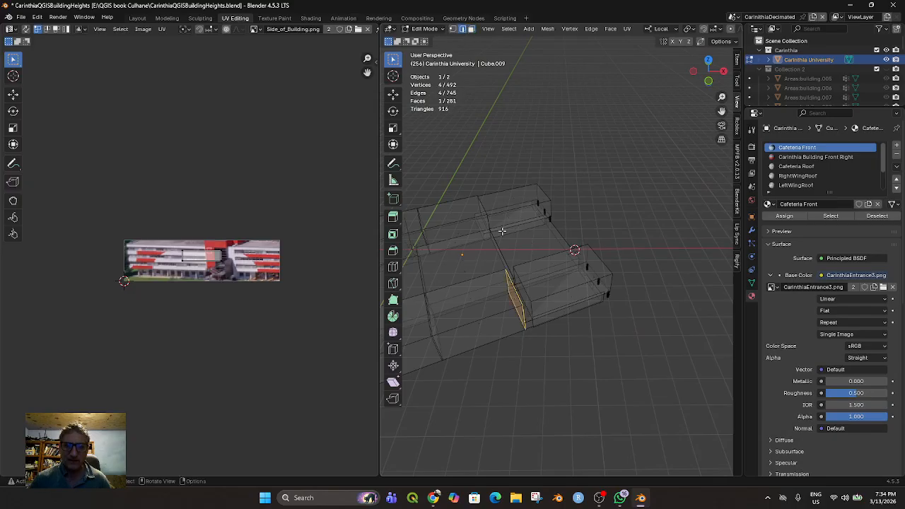
click(522, 287)
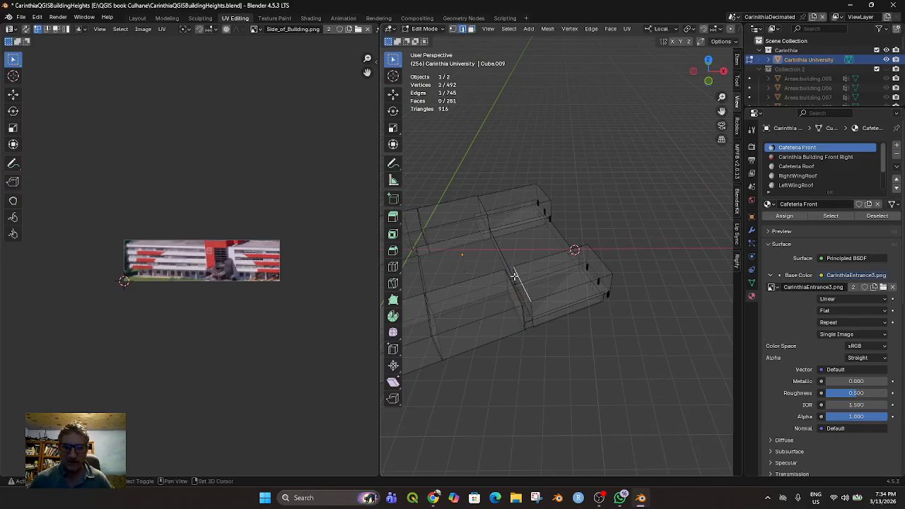
scroll(517, 279, up, 3)
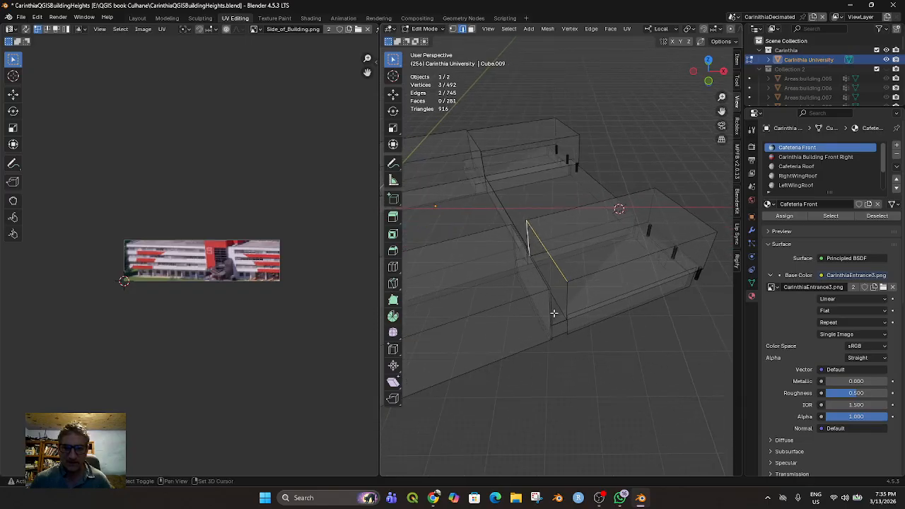
shift+click(567, 301)
shift+click(566, 294)
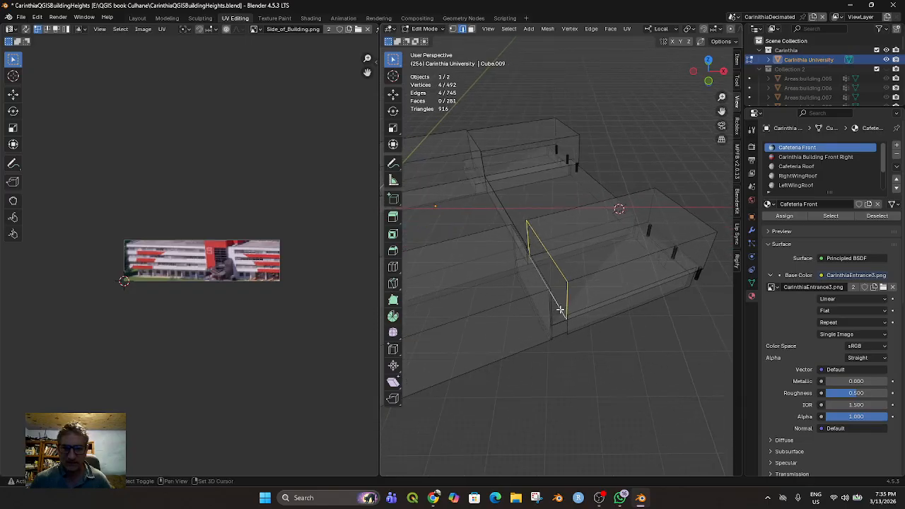
key(f)
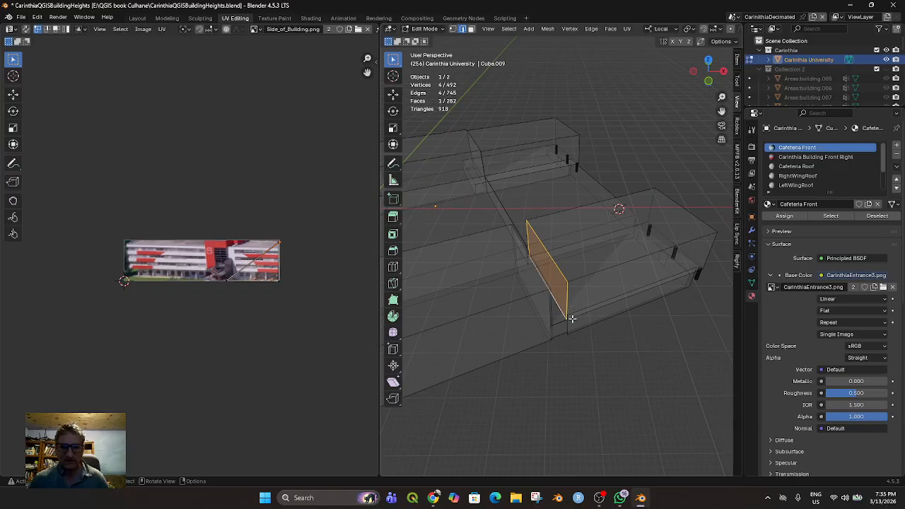
Move the new face along its local X axis to the main block's end wall so the gap closes
key(g)
key(y)
right_click(567, 325)
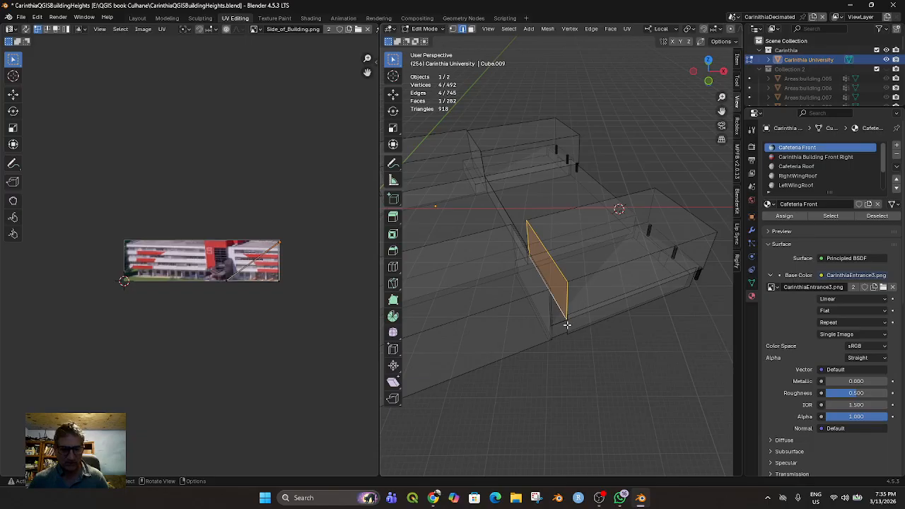
key(g)
key(x)
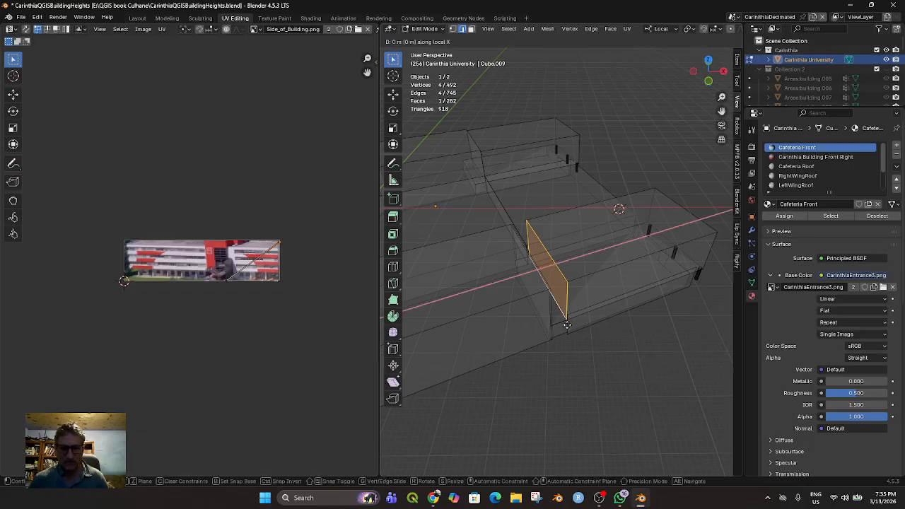
click(551, 331)
middle_drag(552, 329, 539, 309)
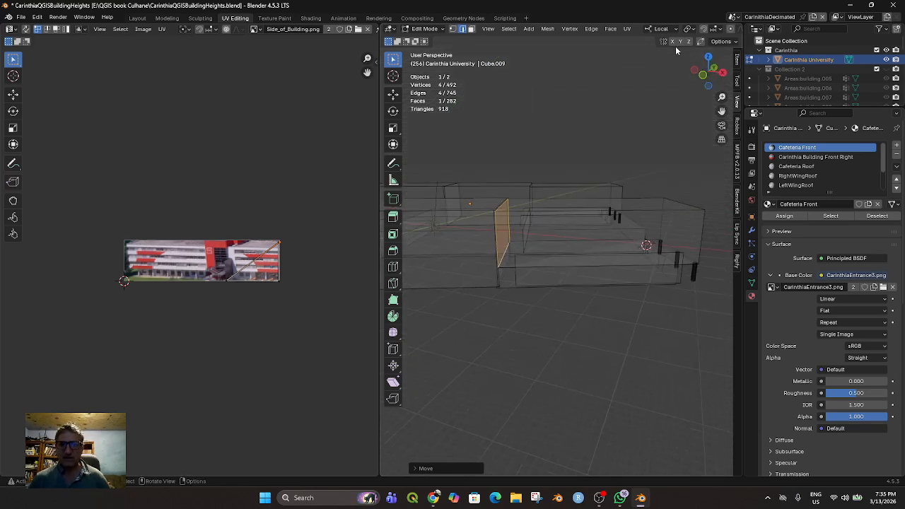
Return the 3D view to the textured material preview and clear the face selection
scroll(674, 51, down, 3)
scroll(704, 31, down, 3)
scroll(705, 31, down, 2)
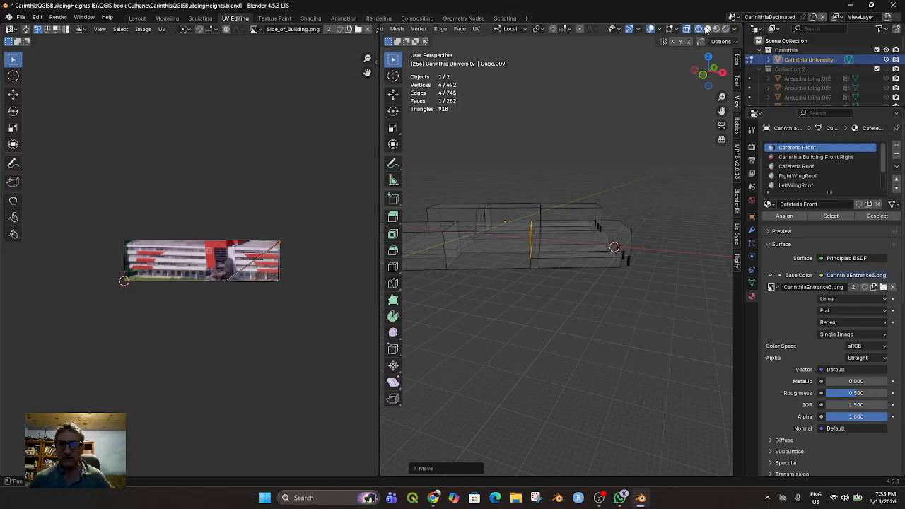
click(716, 31)
middle_drag(668, 93, 602, 166)
click(607, 174)
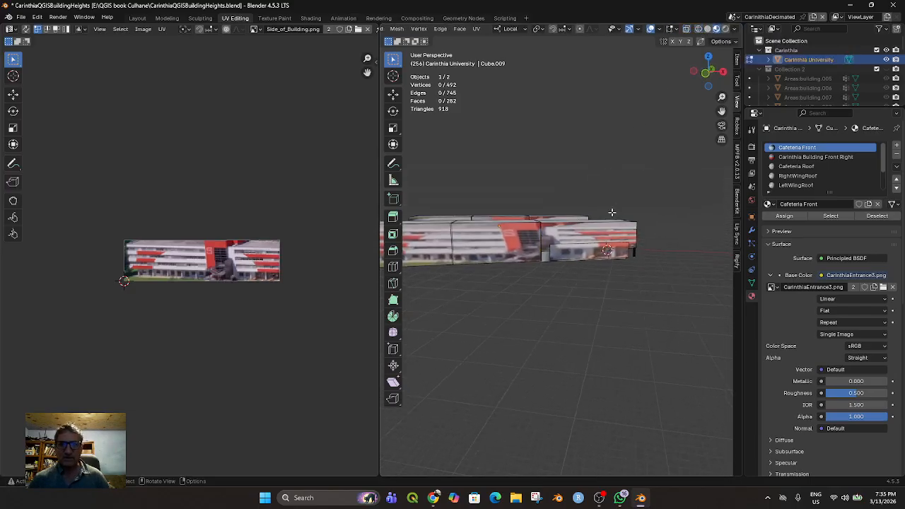
Examine the closed gap and the building's opposite side wall in Object Mode with nothing selected
scroll(494, 28, up, 5)
click(427, 29)
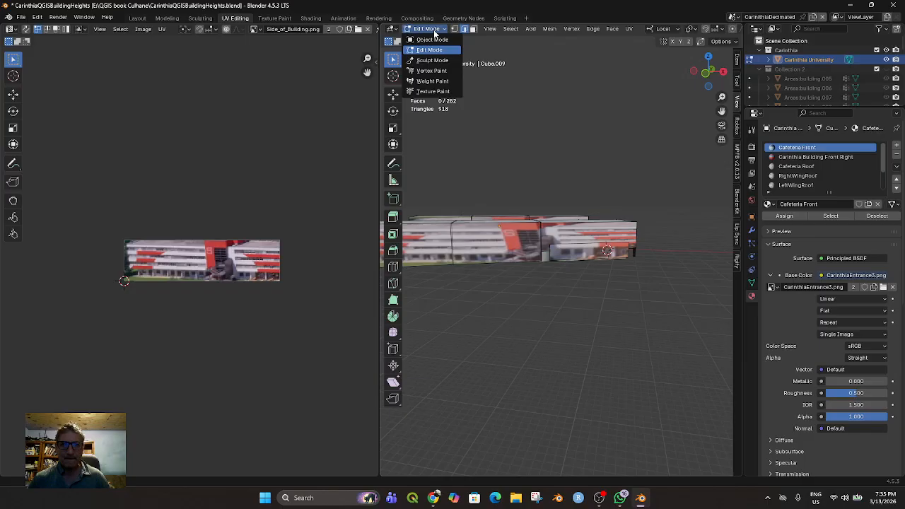
click(431, 37)
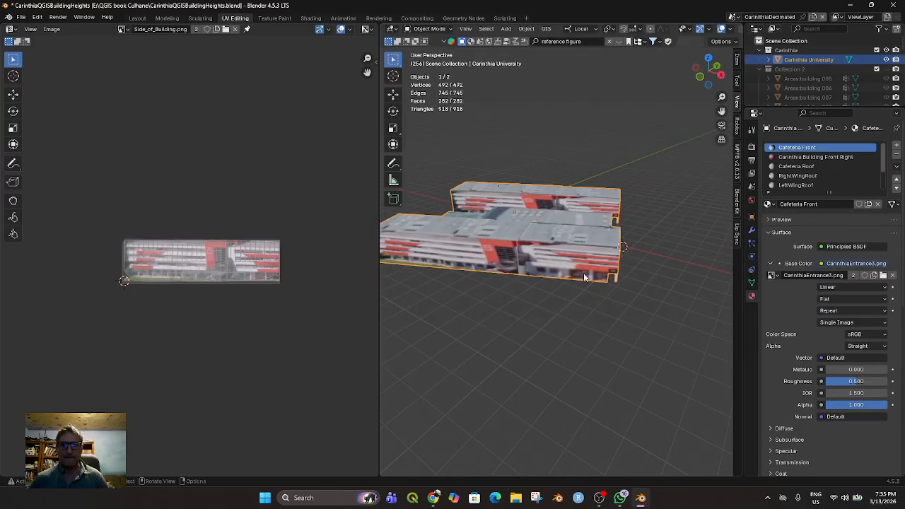
click(583, 290)
middle_drag(583, 290, 420, 252)
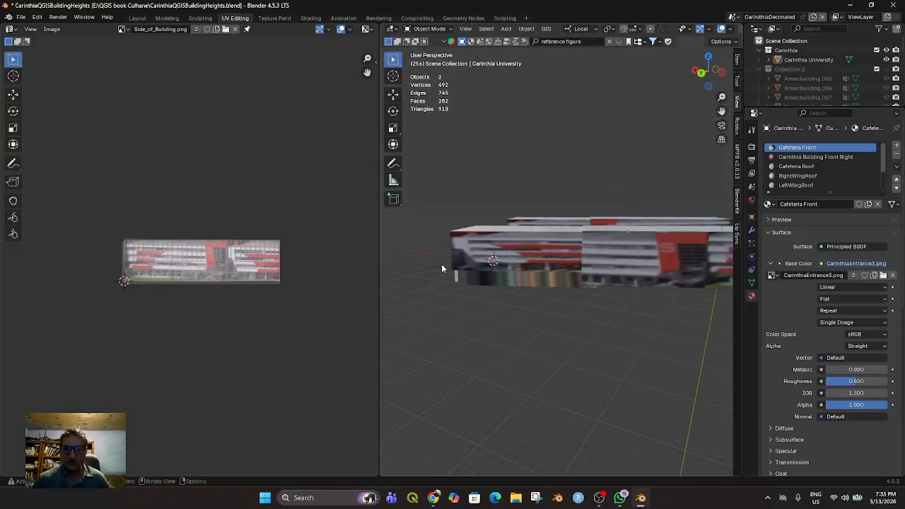
In Edit Mode, assign the Side Wall material to the ground-floor wall face with the stretched texture on the front block's opposite side
click(512, 281)
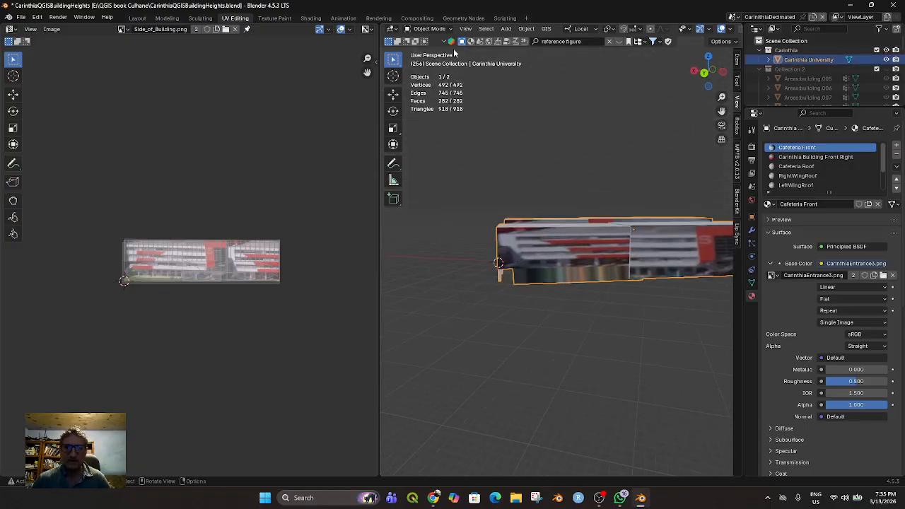
click(428, 29)
click(429, 50)
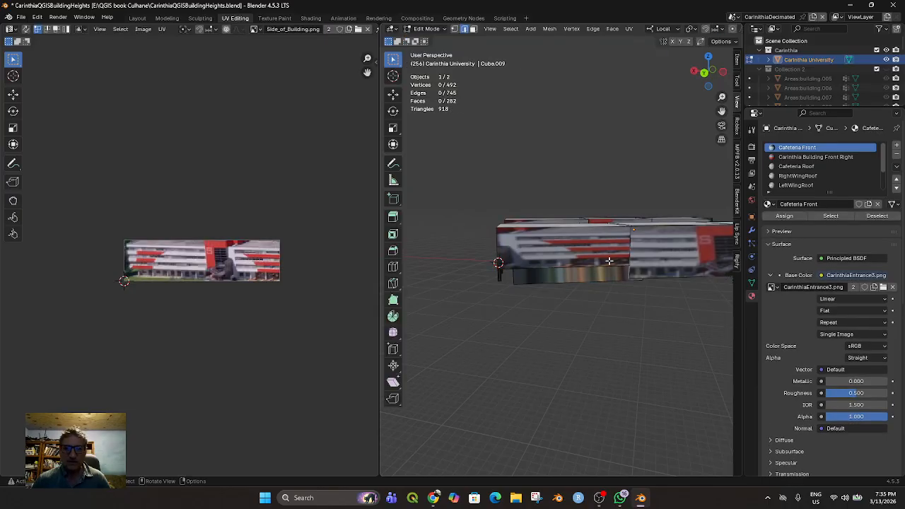
click(582, 278)
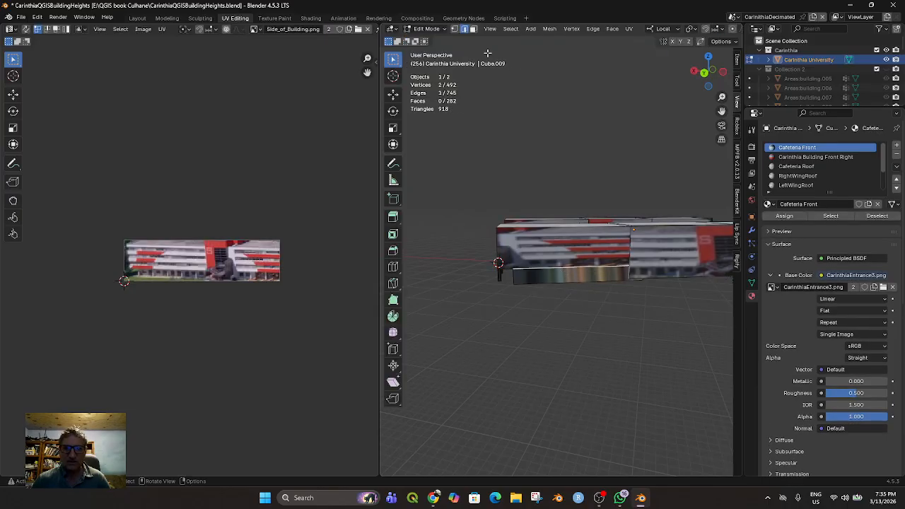
click(473, 29)
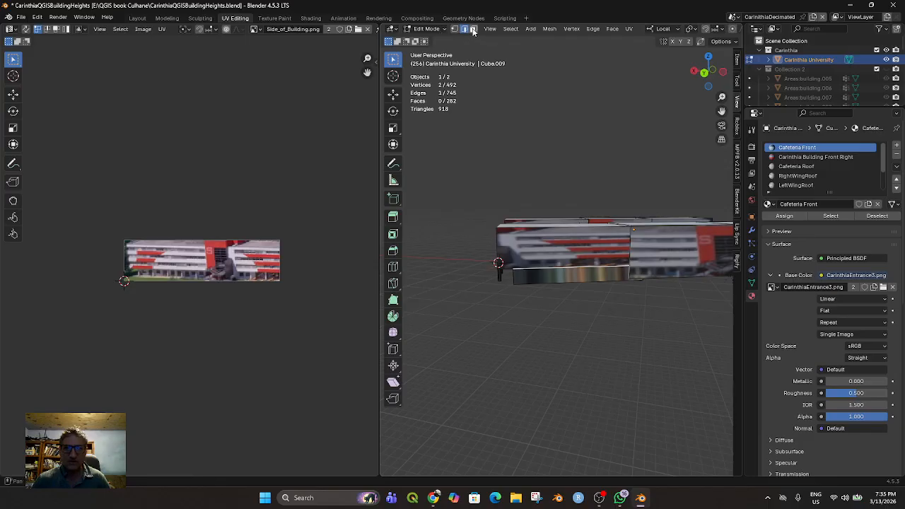
click(570, 271)
mouse_move(590, 305)
middle_down()
mouse_move(587, 288)
mouse_move(586, 300)
middle_up()
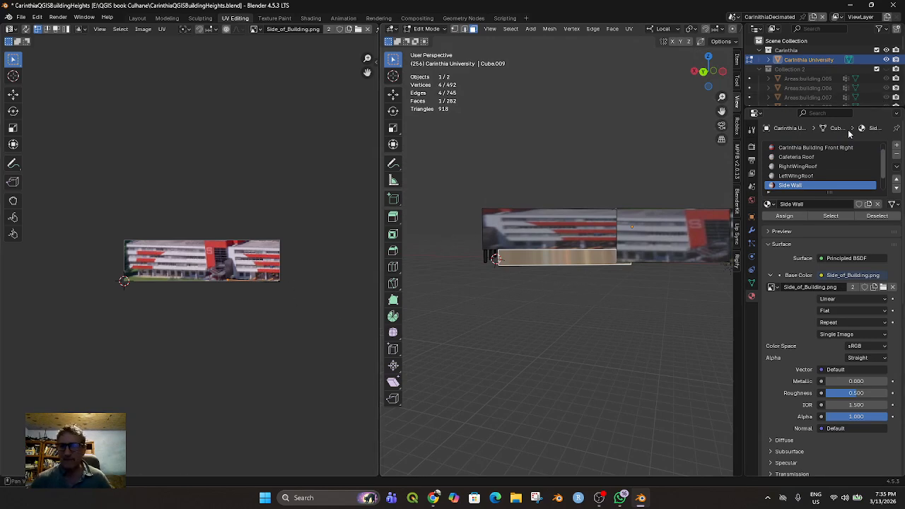
click(790, 216)
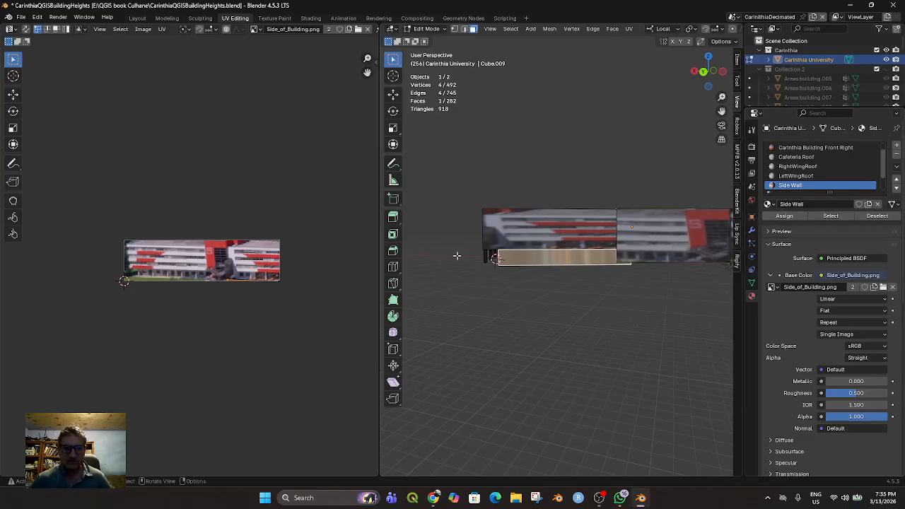
Open the wall face's flattened UV island into a low rectangle over the building image's lower-right part and rotate it about half a turn
scroll(212, 261, down, 1)
scroll(223, 279, up, 2)
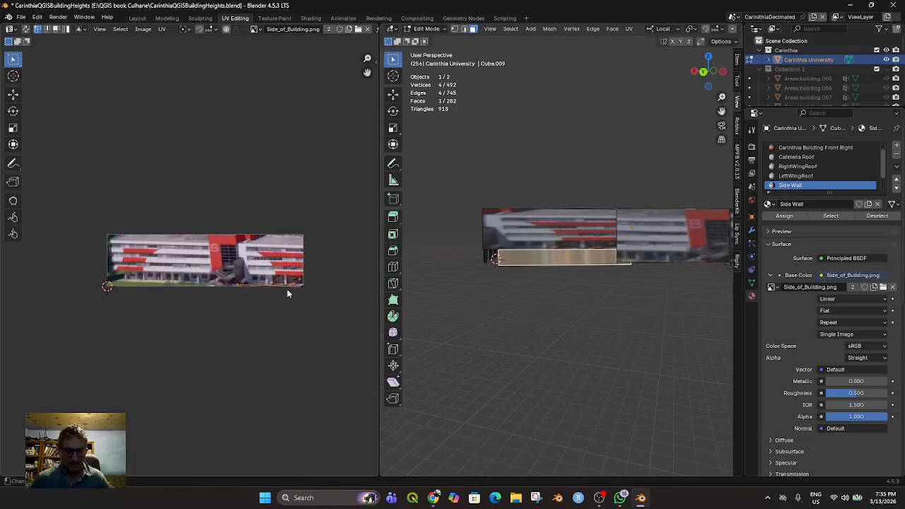
key(g)
click(279, 129)
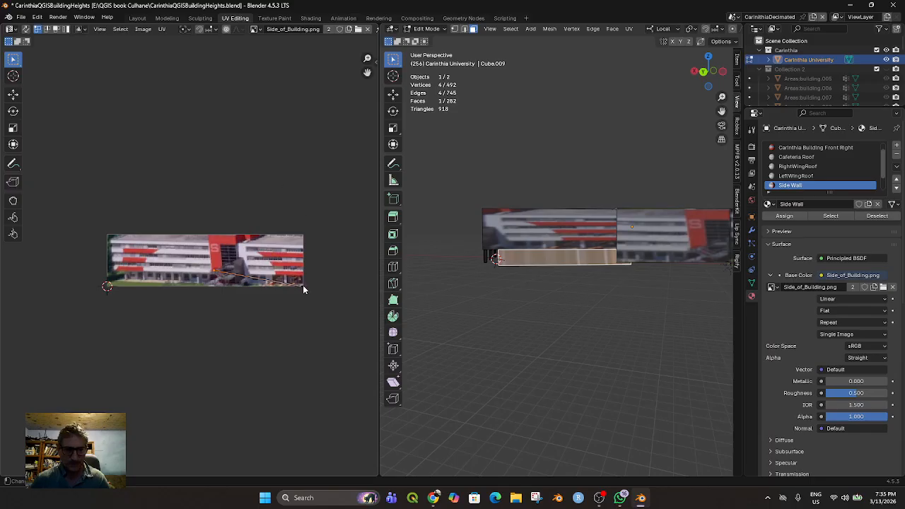
drag(302, 286, 302, 268)
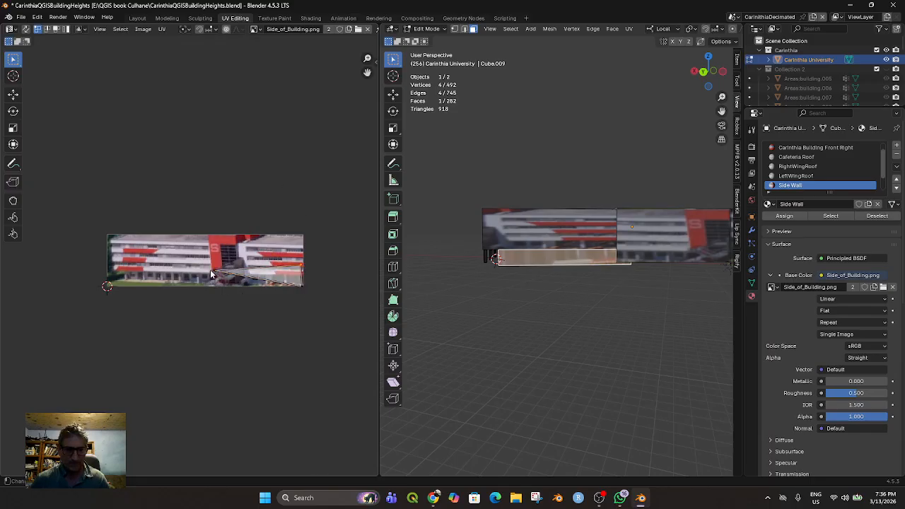
drag(216, 276, 326, 306)
key(r)
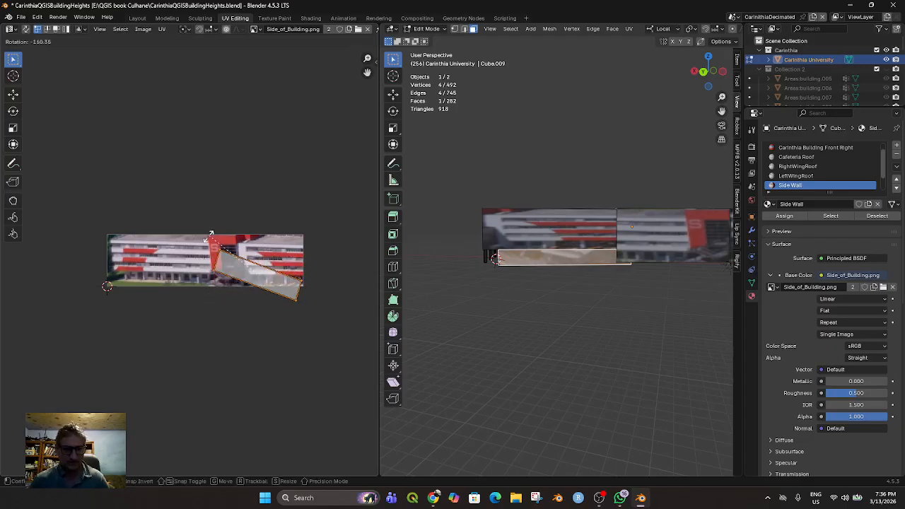
click(200, 255)
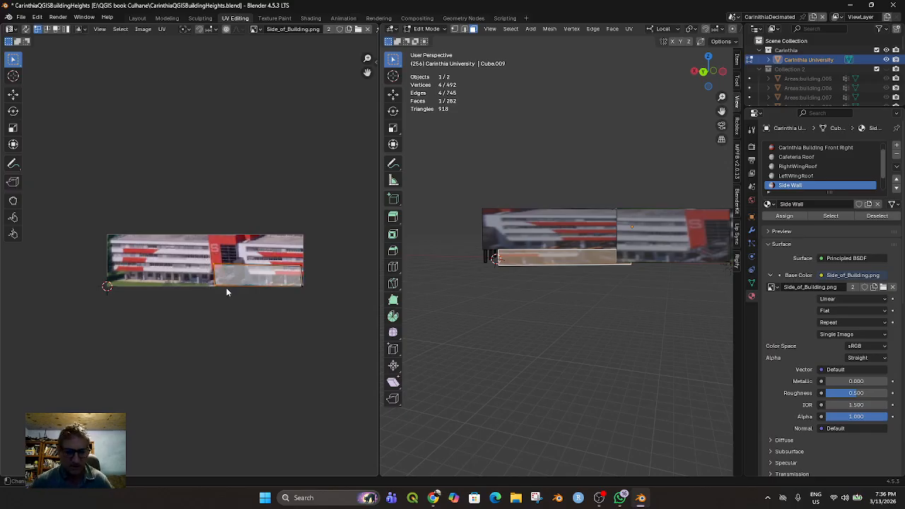
Bring in the UV island's left edge and lower its top edge to fit the ground-floor strip, and clear the wall selection
key(g)
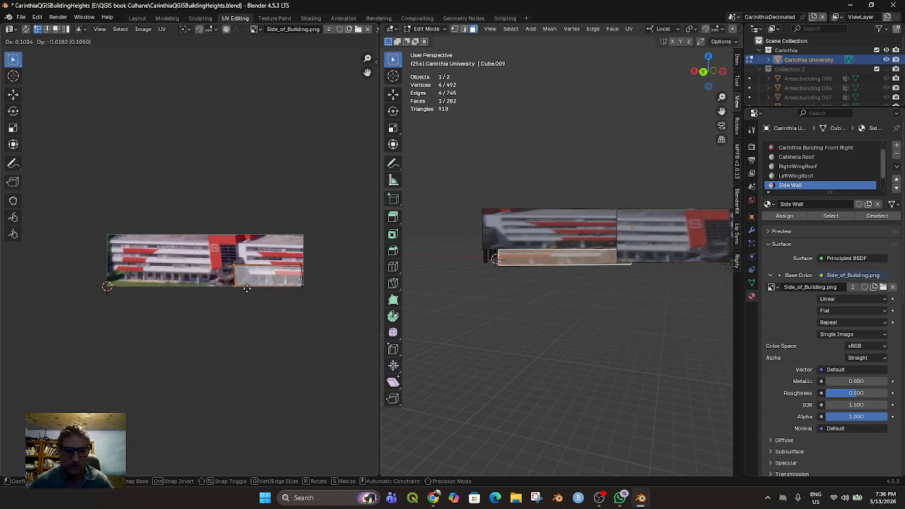
click(305, 293)
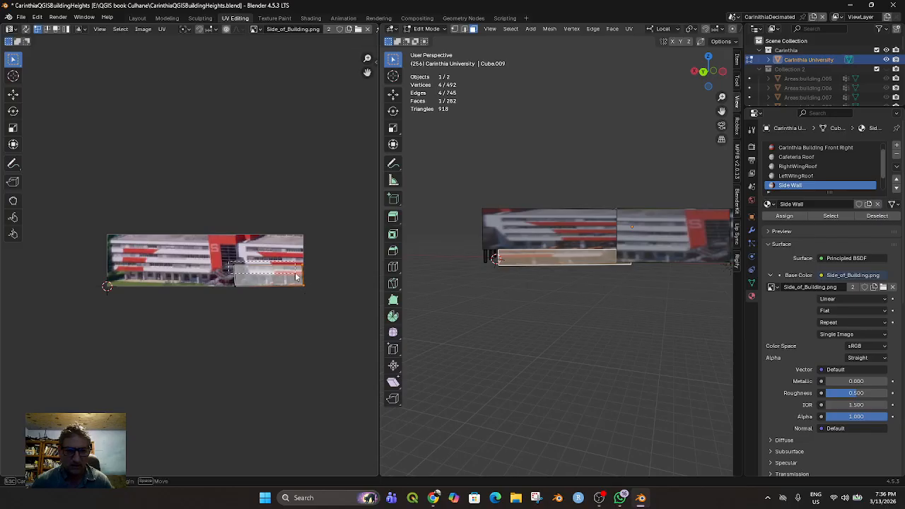
key(g)
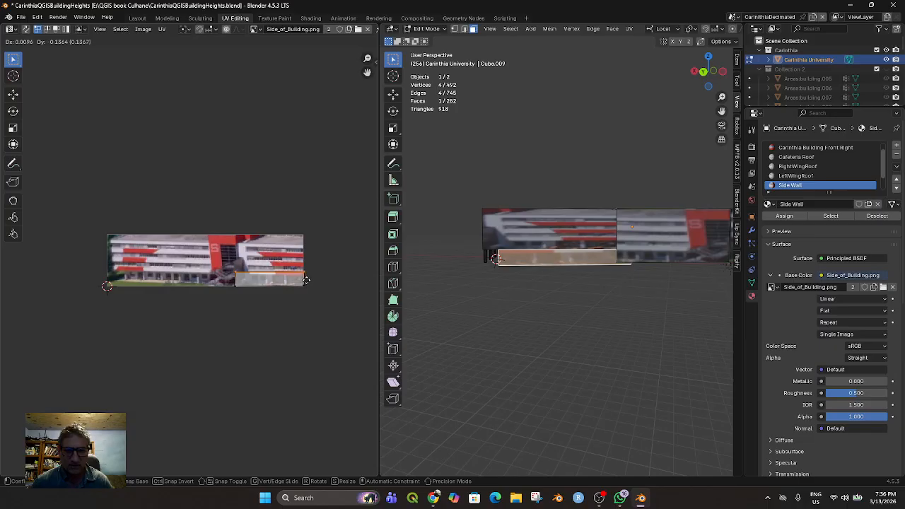
click(306, 280)
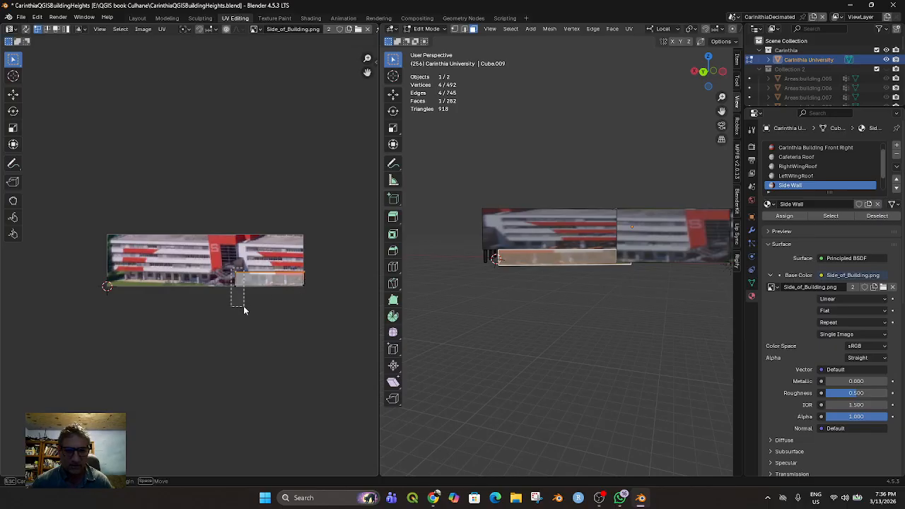
key(g)
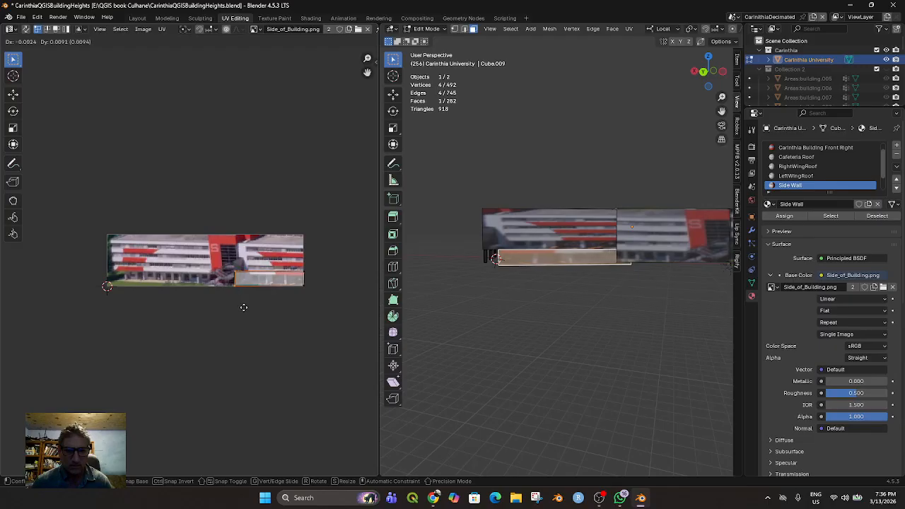
click(244, 307)
click(485, 325)
middle_drag(483, 313, 575, 346)
scroll(568, 339, up, 2)
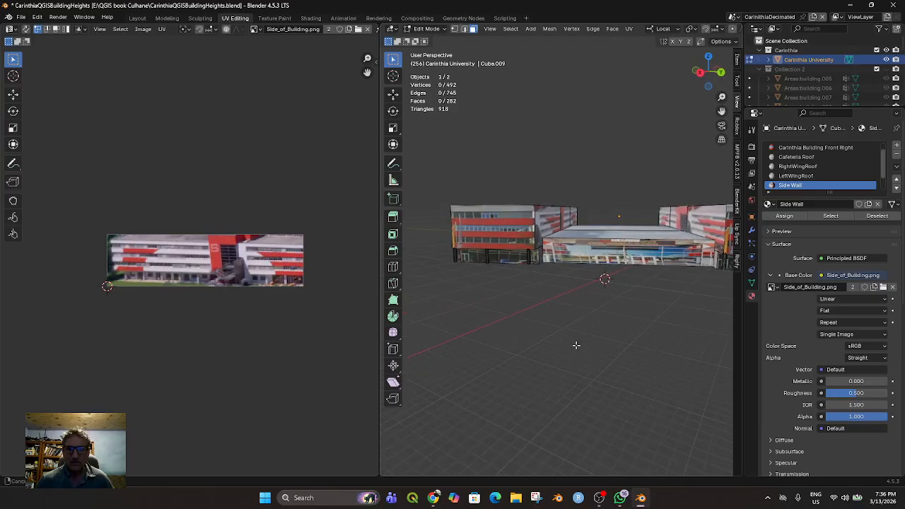
Return the Carinthia University model to Object Mode and look over the whole textured building
click(427, 29)
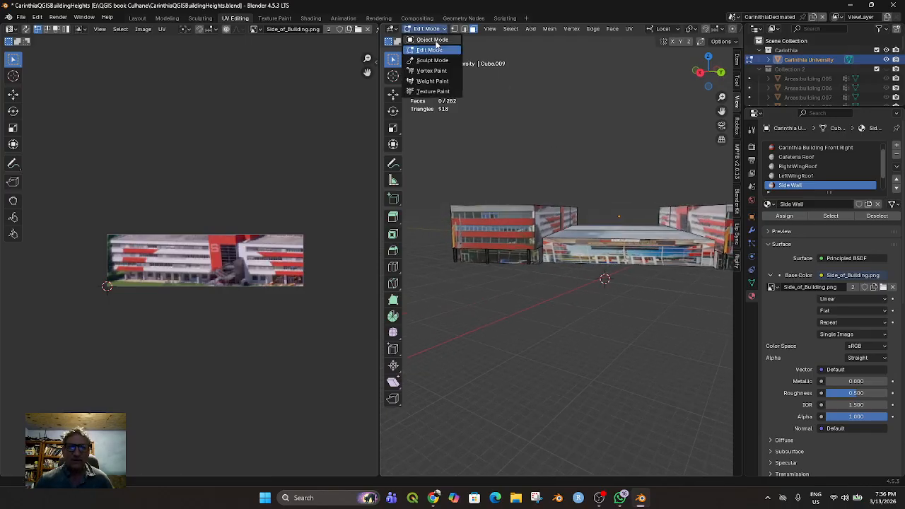
click(428, 40)
middle_drag(554, 311, 571, 327)
scroll(555, 301, up, 2)
scroll(578, 321, down, 3)
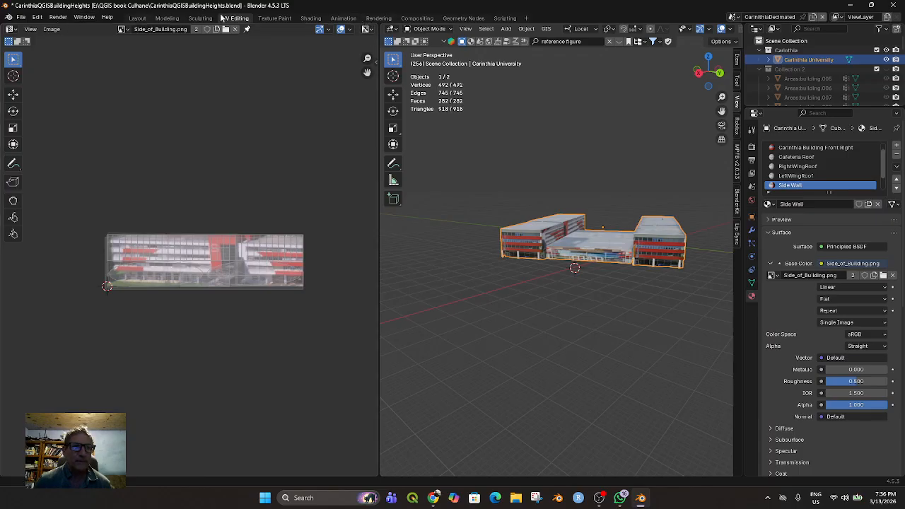
Switch to the Layout workspace, widen the perspective viewport and bring the whole university building into view
click(137, 18)
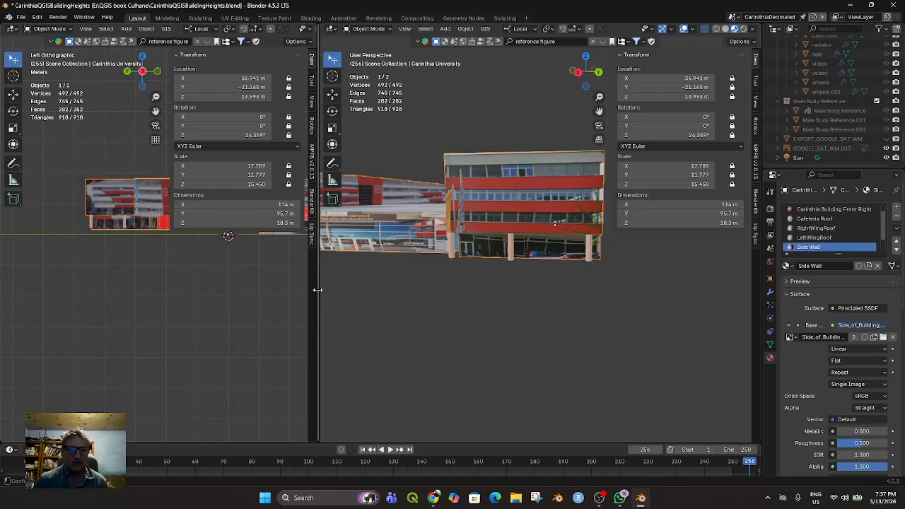
drag(315, 290, 163, 283)
scroll(352, 283, down, 5)
middle_drag(351, 286, 336, 263)
scroll(369, 282, down, 6)
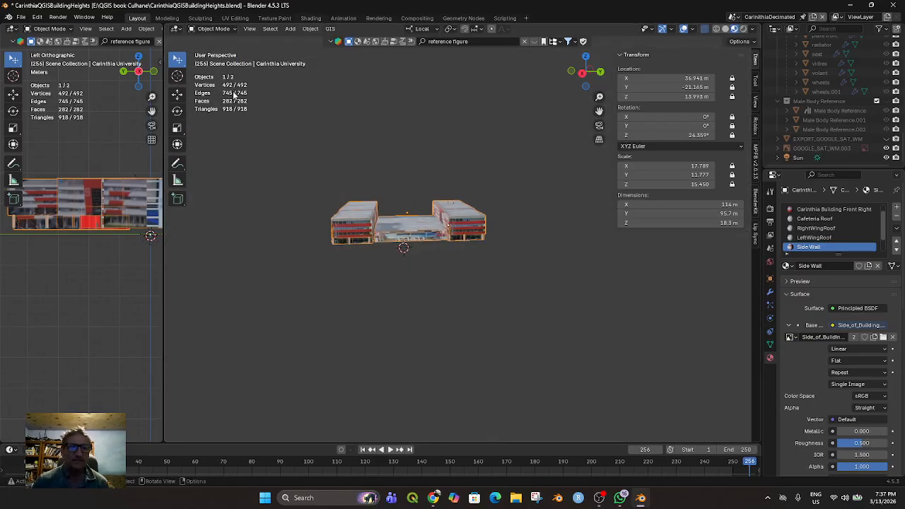
Start an FBX export limited to selected objects and the Mesh object type, with Path Mode set to Copy
click(22, 20)
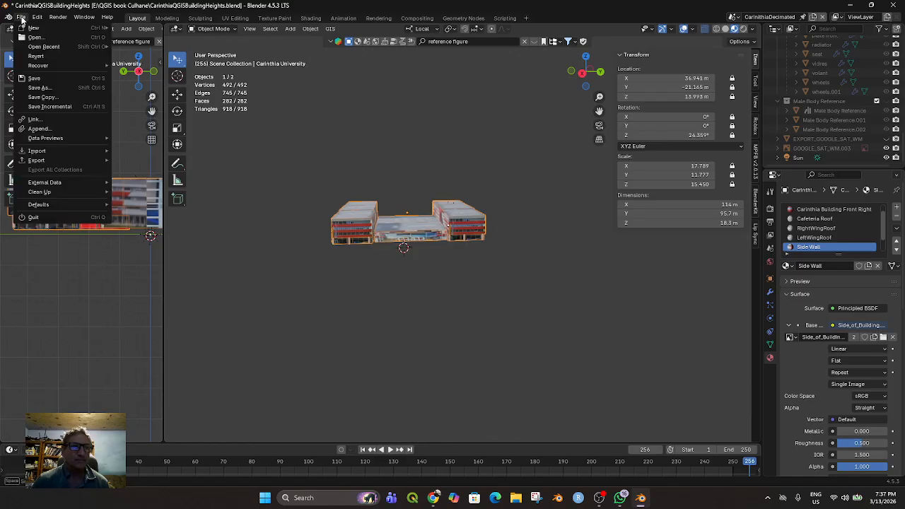
mouse_move(50, 162)
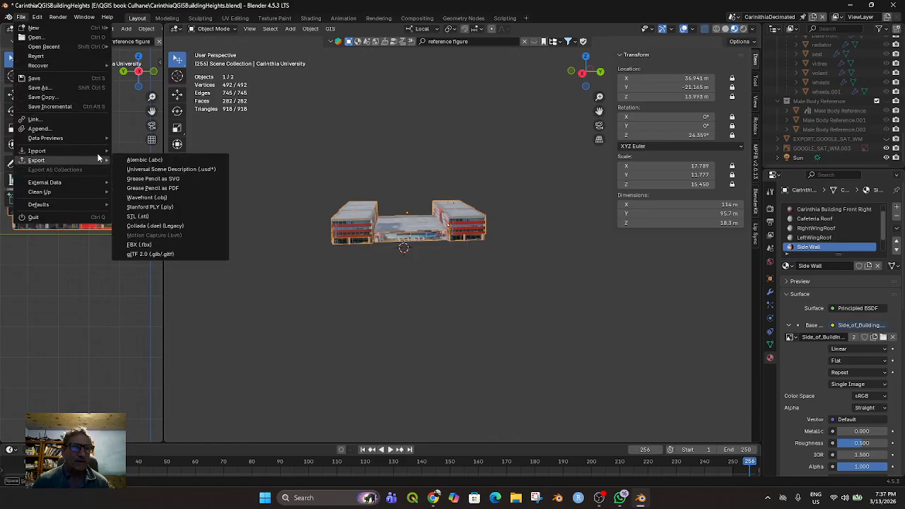
click(140, 244)
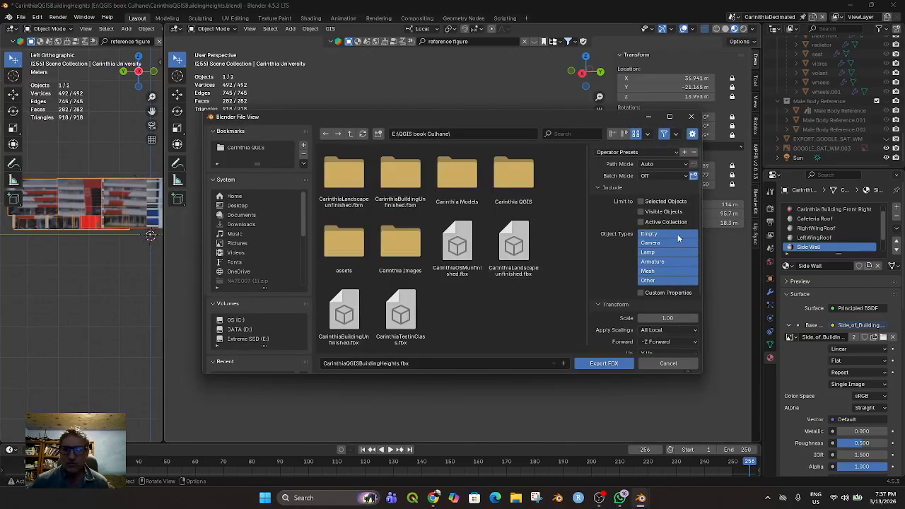
click(655, 272)
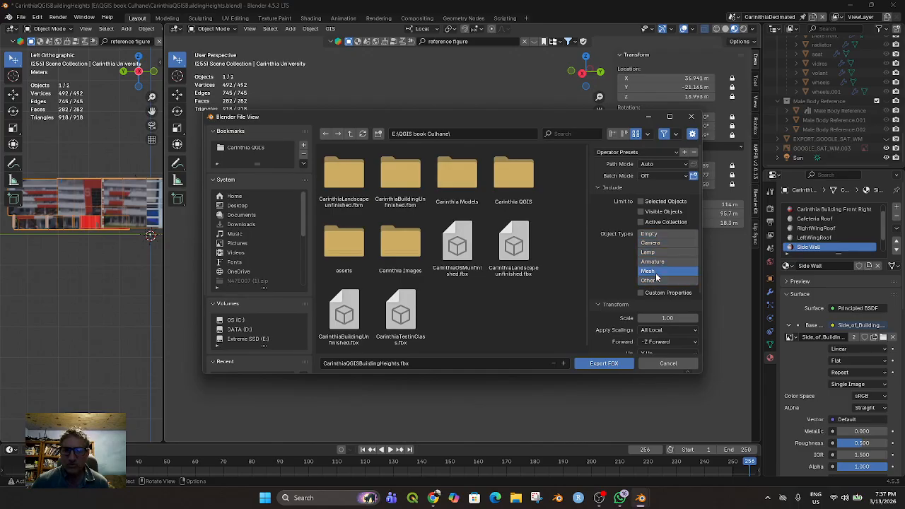
click(690, 165)
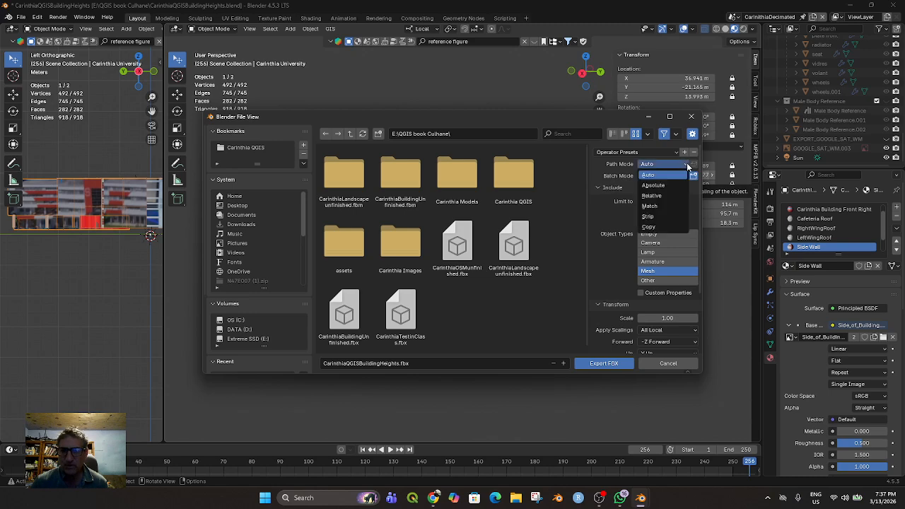
click(656, 226)
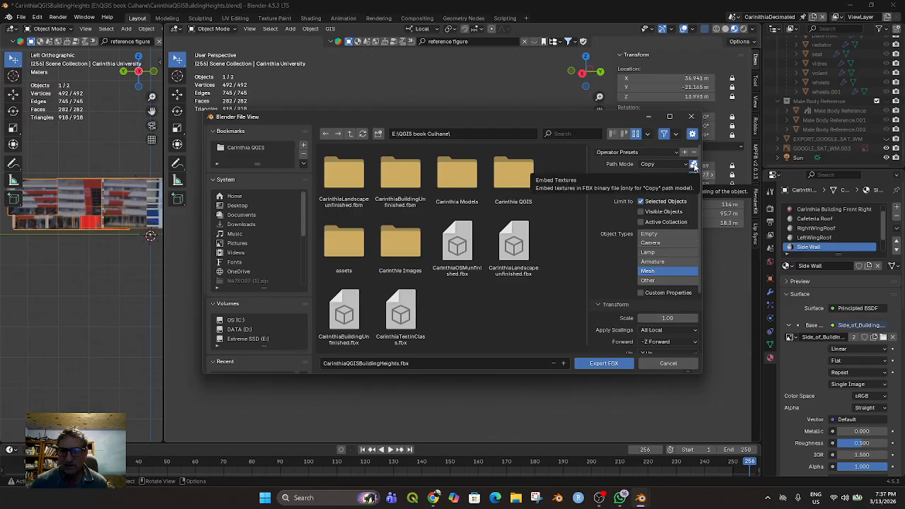
Name the export CarinthiaBuildingwithColumns1 and export the FBX into the Carinthia Models folder
click(419, 364)
key(Home)
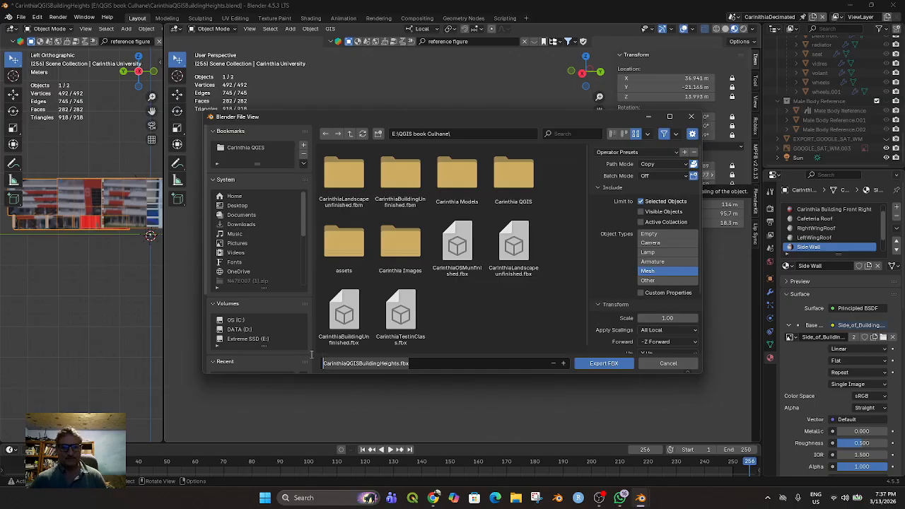
text(Ca)
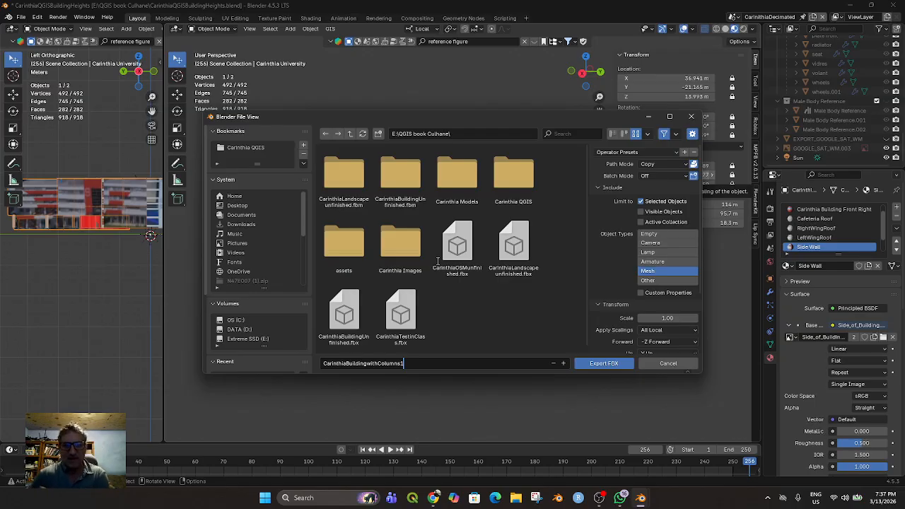
double_click(465, 177)
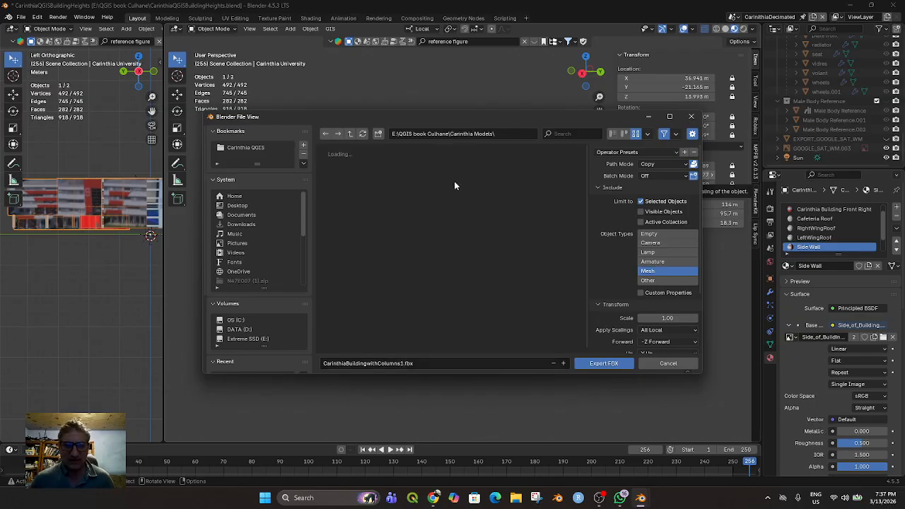
click(587, 362)
Hide the Carinthia University object and make the surrounding buildings in Collection 2 visible
scroll(516, 262, up, 4)
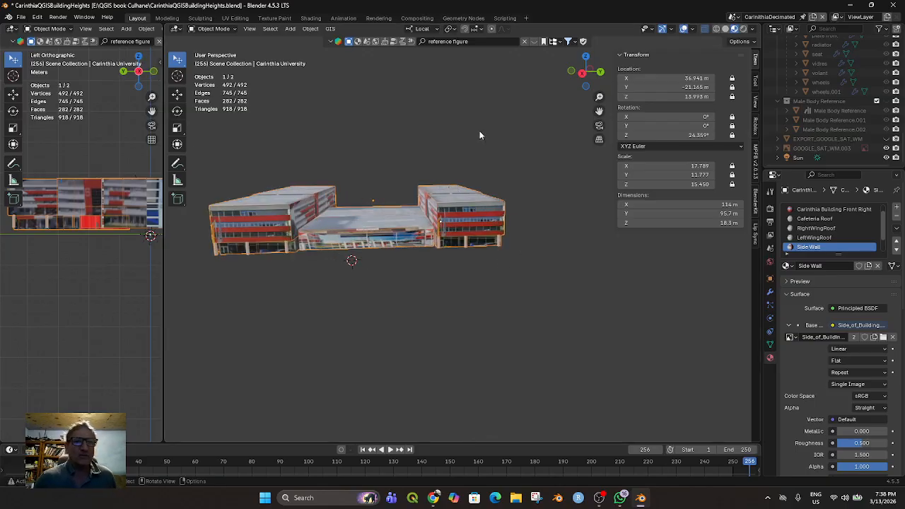
scroll(848, 102, up, 10)
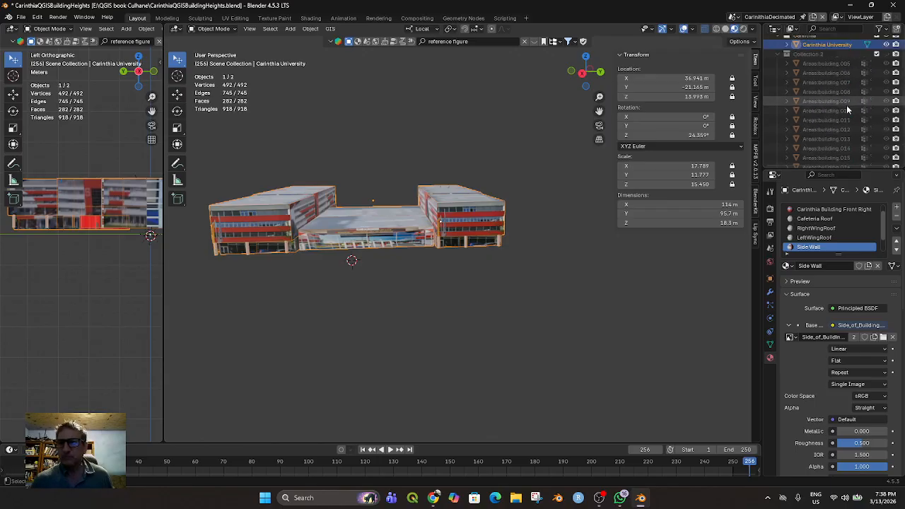
scroll(846, 105, up, 2)
click(886, 60)
scroll(885, 85, down, 8)
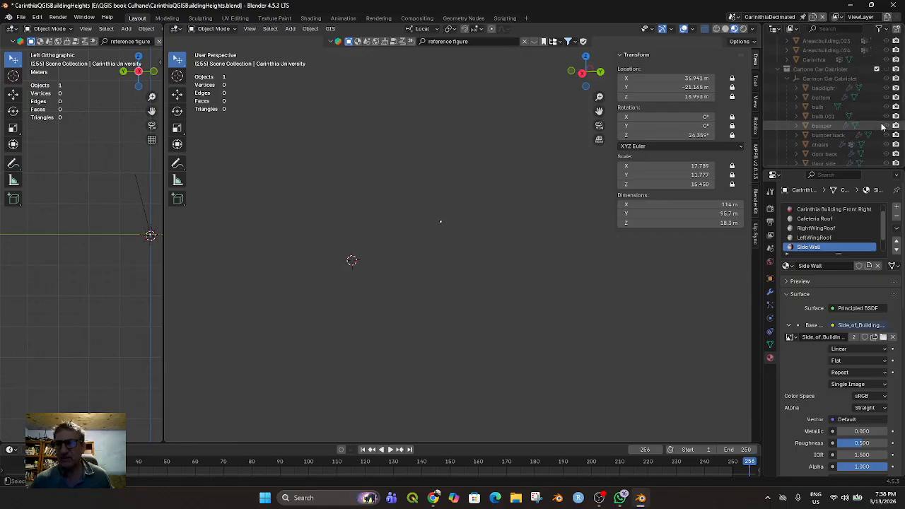
scroll(882, 126, up, 8)
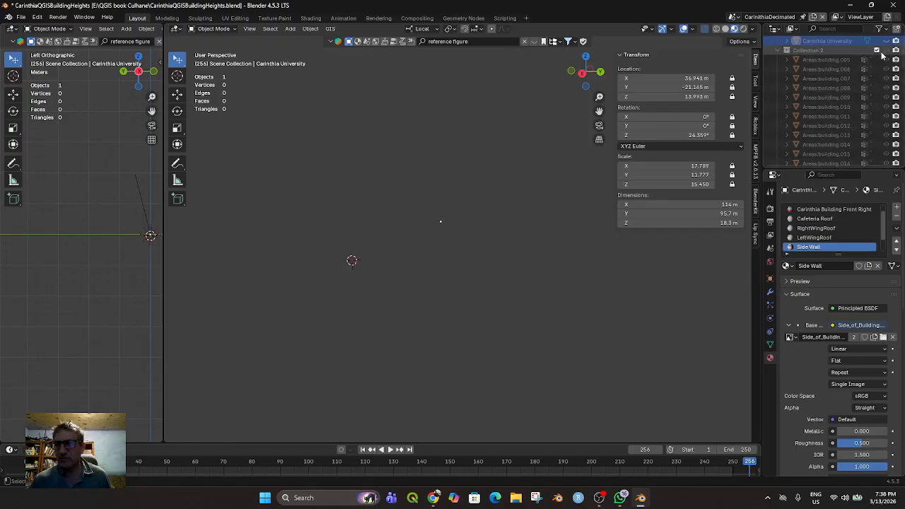
click(877, 51)
scroll(485, 257, down, 6)
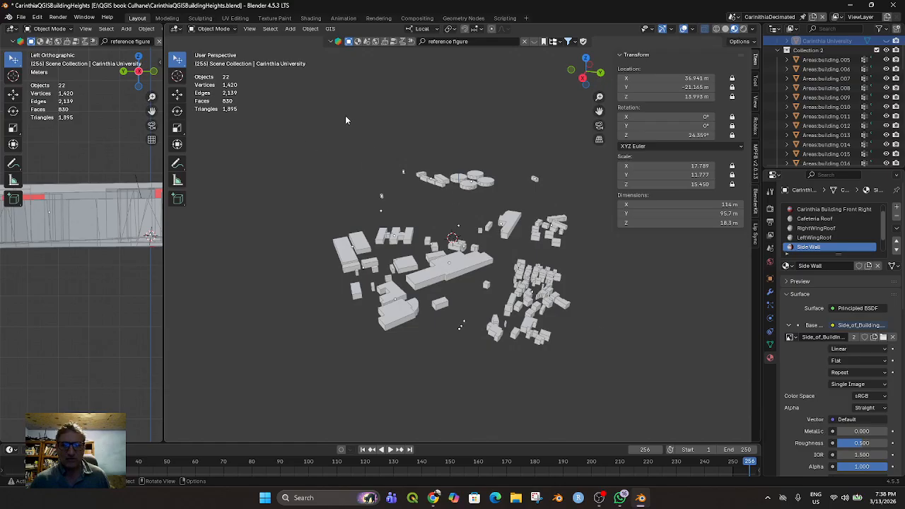
Select all the visible surrounding buildings and start an FBX export for them
key(shift+a)
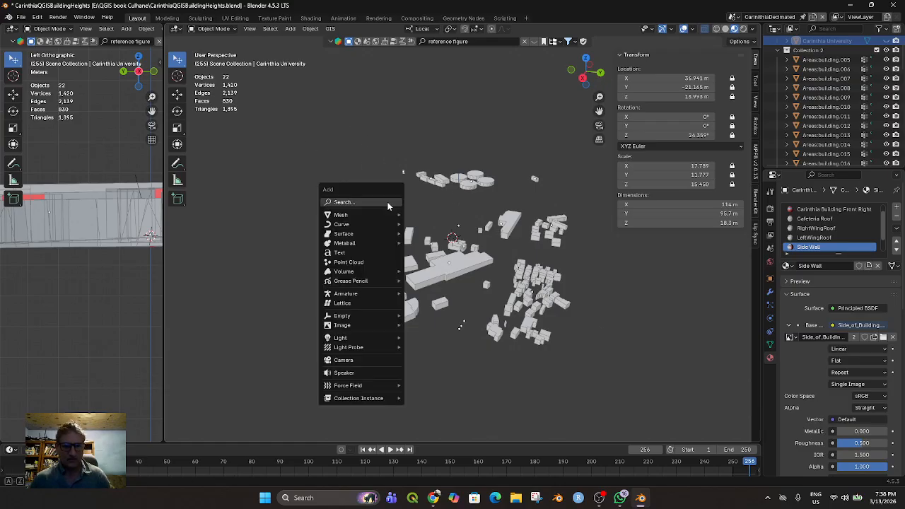
click(400, 172)
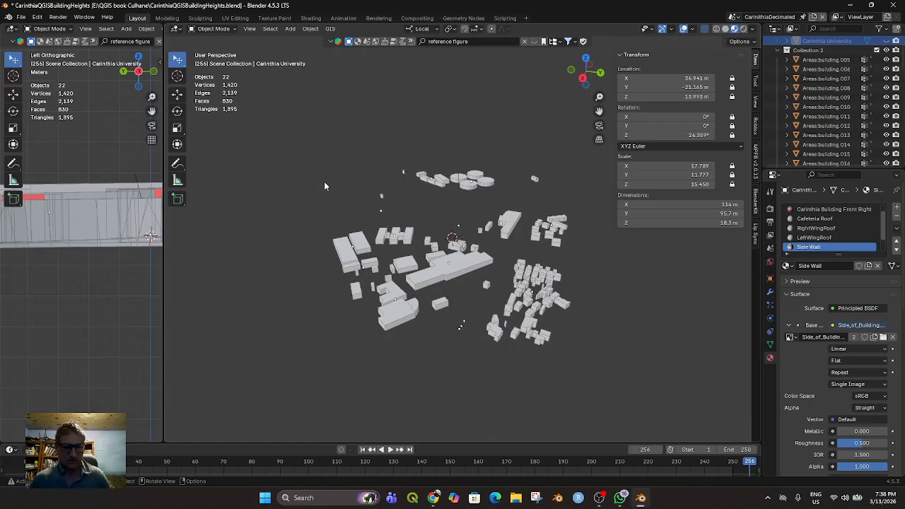
key(a)
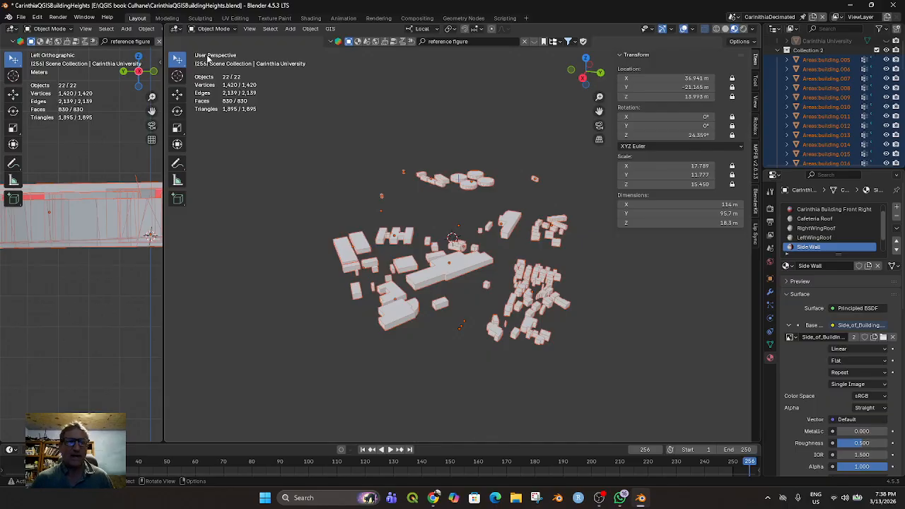
click(21, 17)
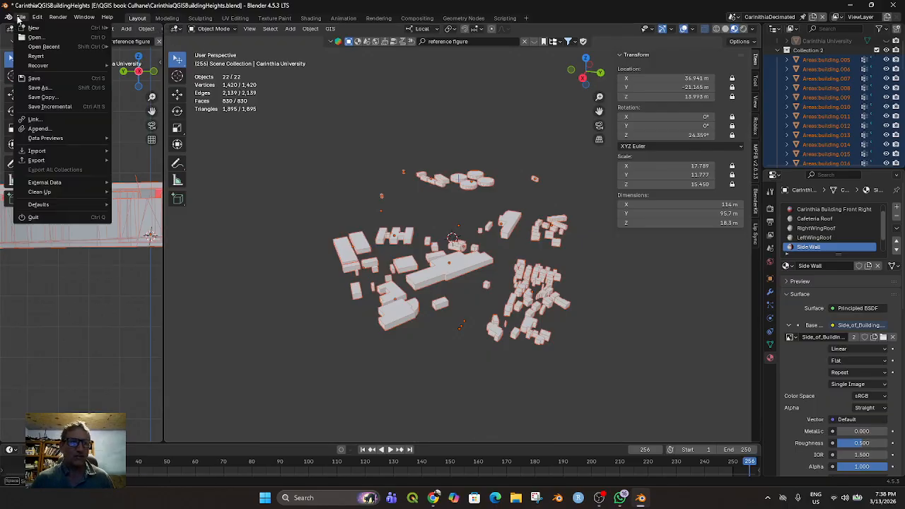
mouse_move(50, 160)
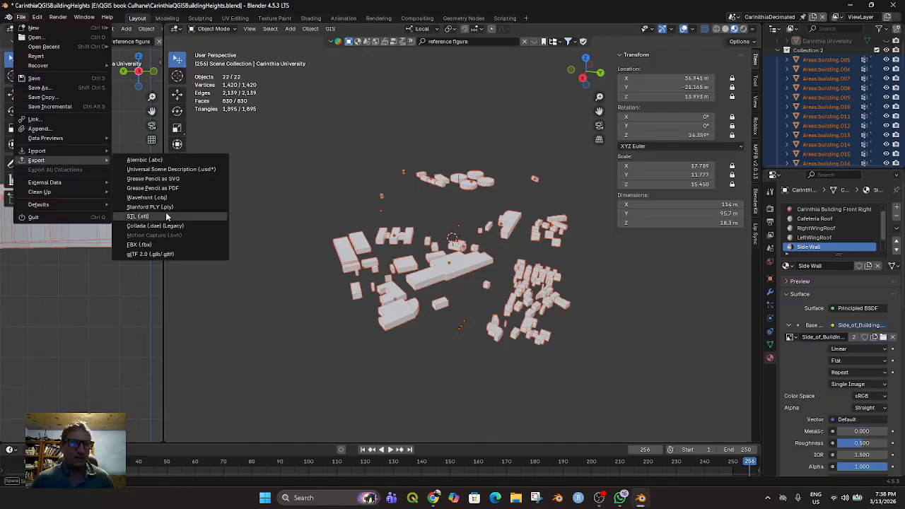
click(161, 245)
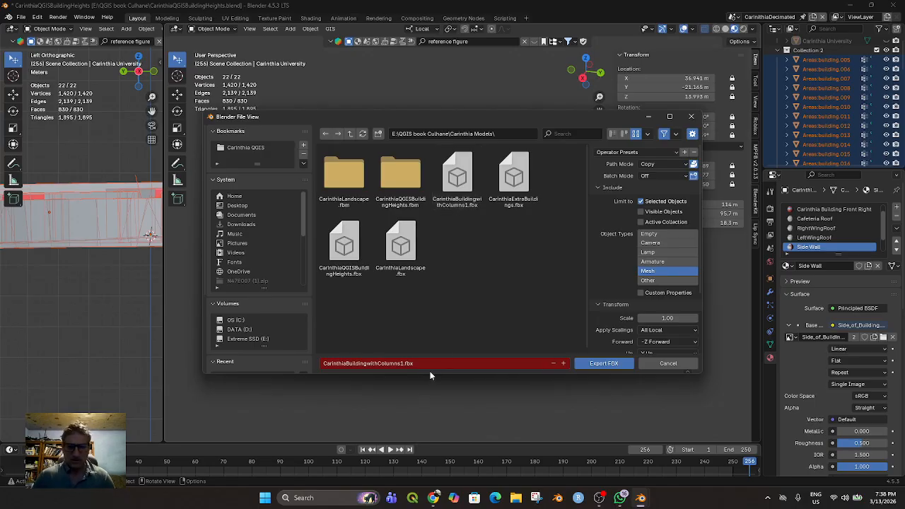
Name the export CarinthiaOtherBuildings1 and export the FBX into the Carinthia Models folder
drag(418, 363, 303, 364)
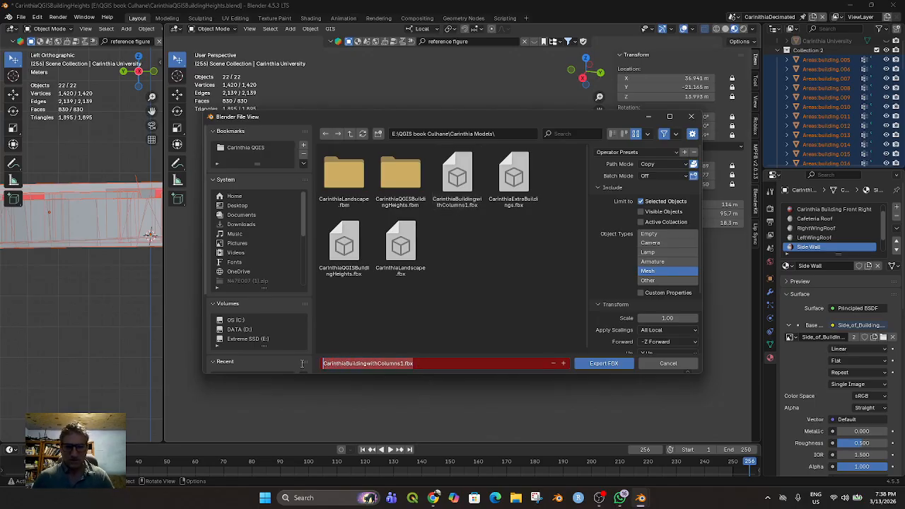
text(Carinthia)
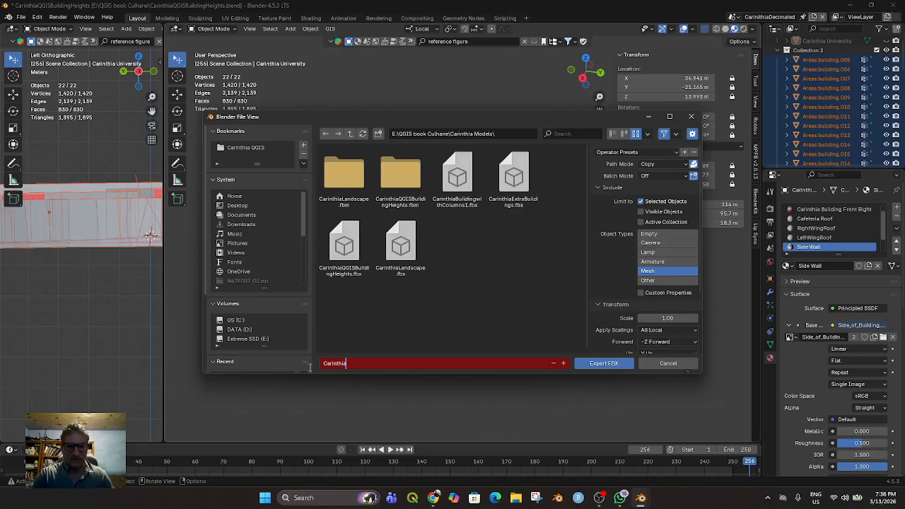
text(OtherBuildings)
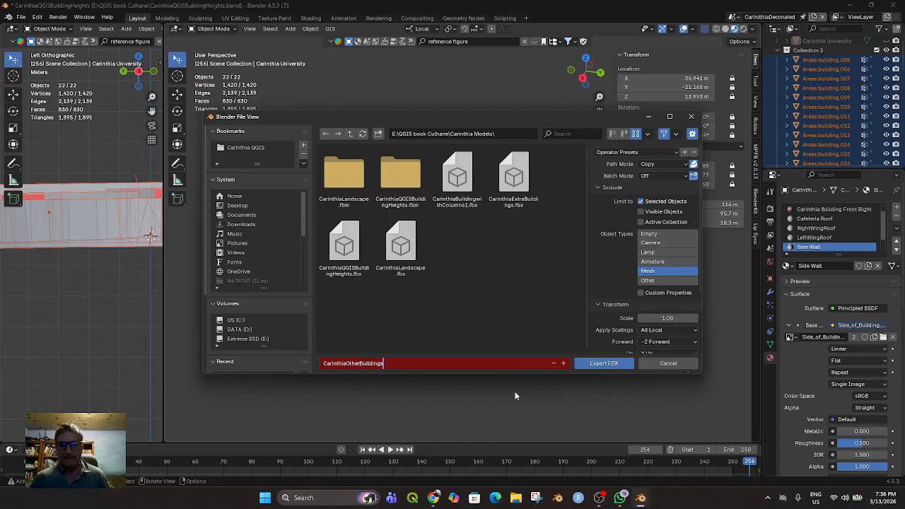
text(1)
click(587, 365)
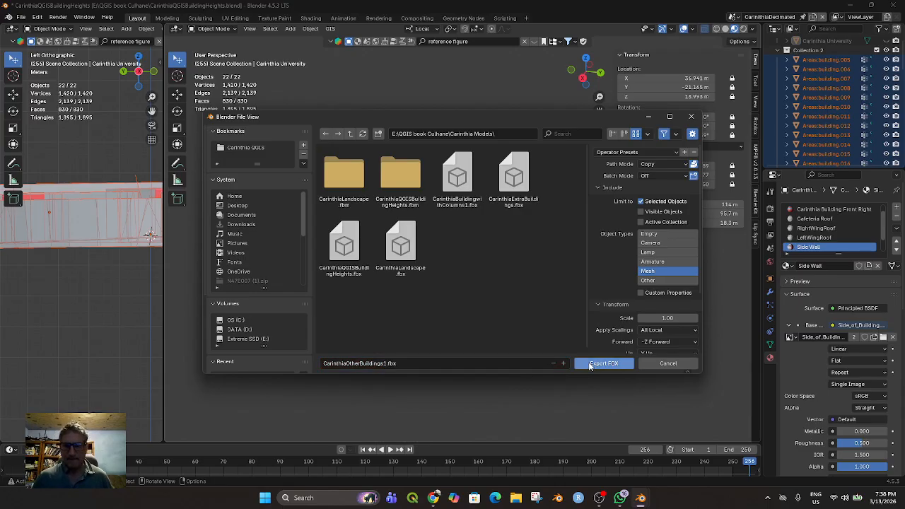
click(589, 365)
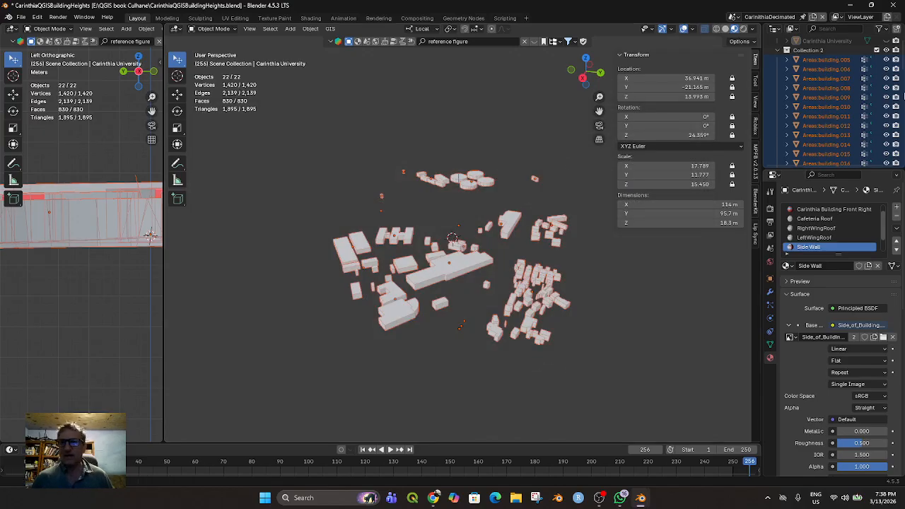
Hide Collection 2 and make the EXPORT_GOOGLE_SAT_WM satellite terrain visible
click(887, 51)
scroll(854, 141, down, 5)
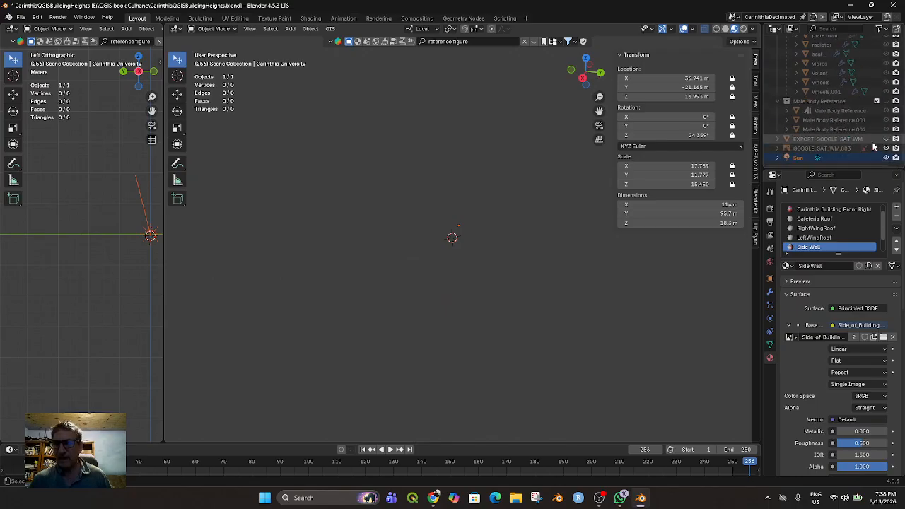
click(886, 140)
scroll(499, 214, down, 3)
mouse_move(485, 258)
middle_down()
mouse_move(494, 260)
mouse_move(485, 248)
middle_up()
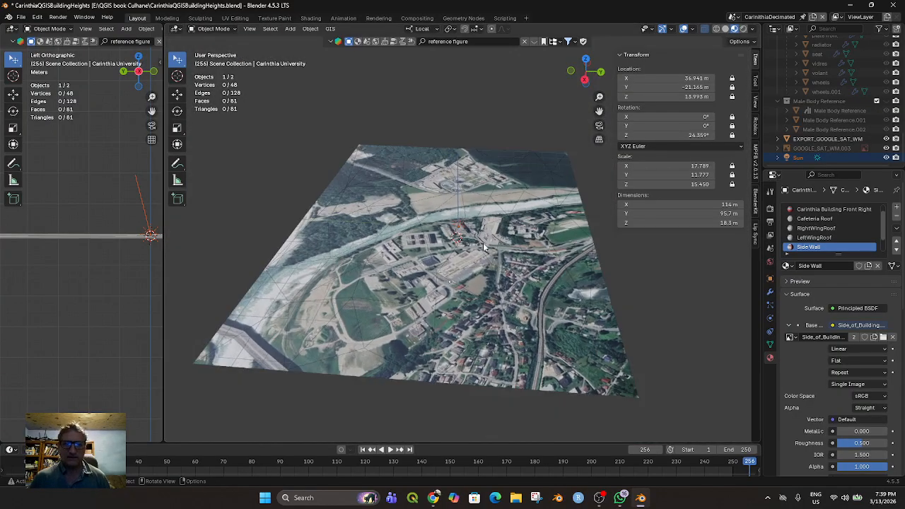
Select all visible objects, including the EXPORT_GOOGLE_SAT_WM satellite terrain, and start an FBX export for them
key(alt+a)
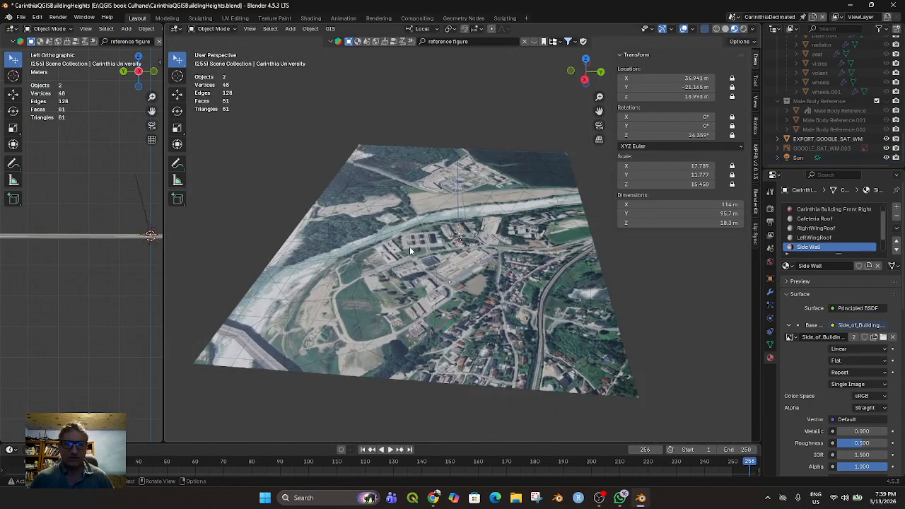
key(a)
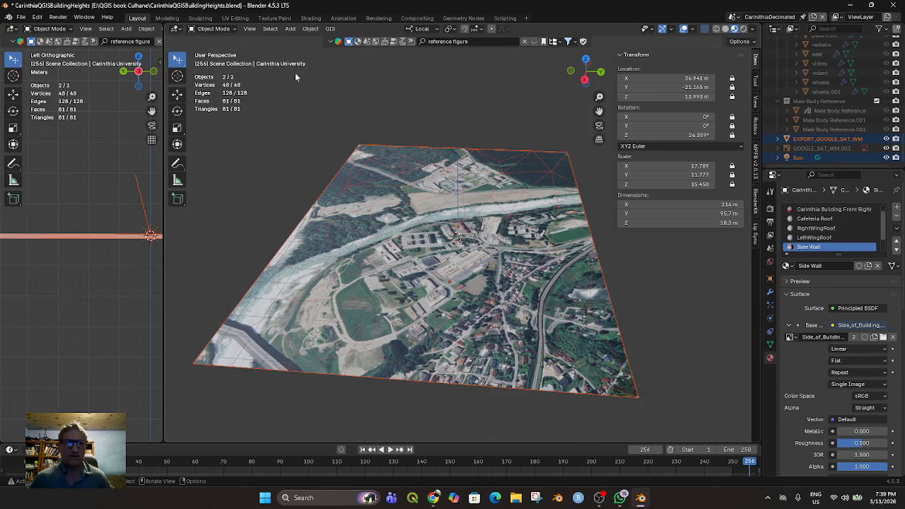
click(20, 16)
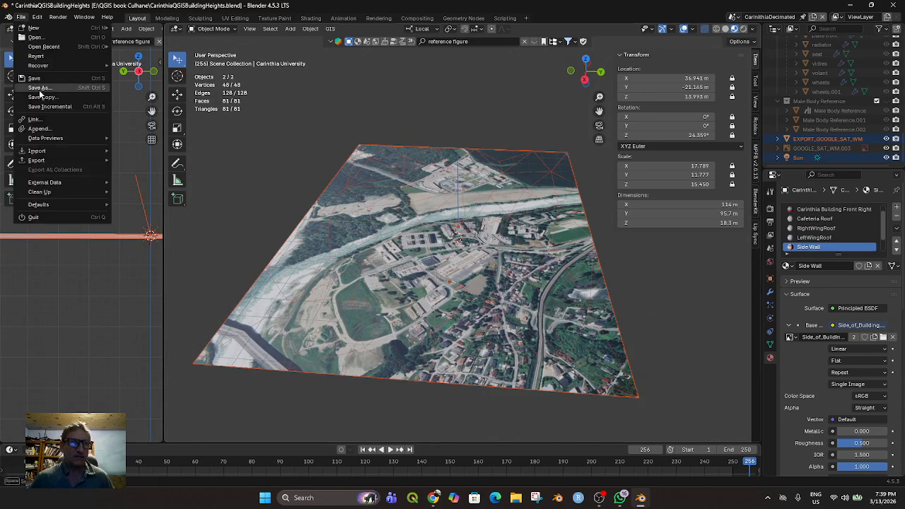
mouse_move(54, 161)
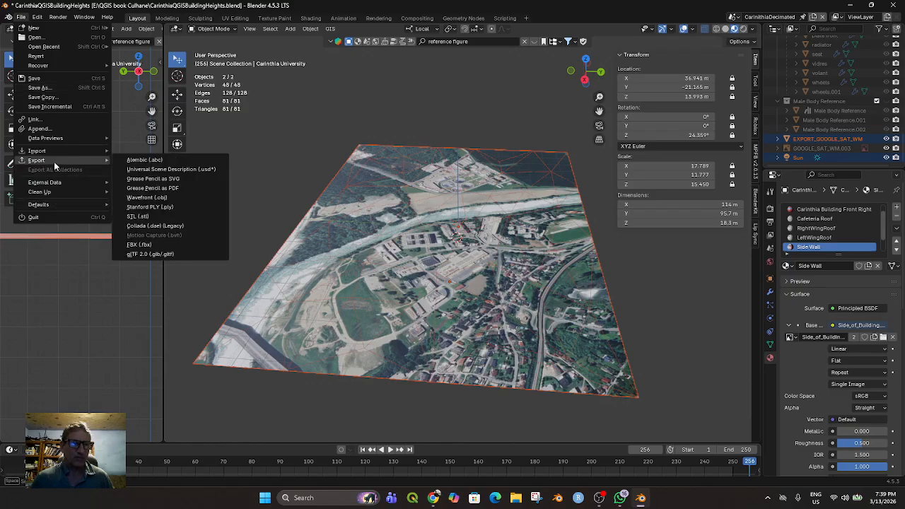
click(138, 243)
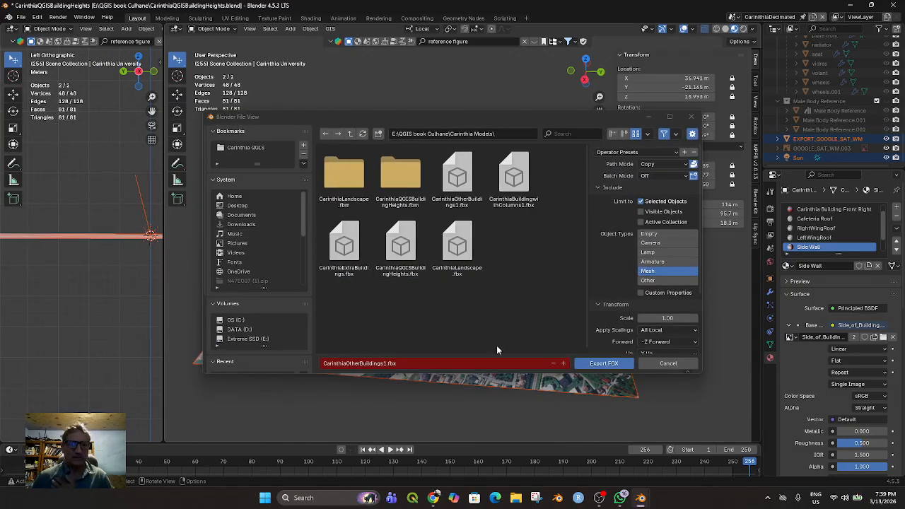
Name the export CarinthiaGroundMap1 and export the FBX into the Carinthia Models folder
click(405, 366)
click(400, 366)
drag(410, 372, 315, 364)
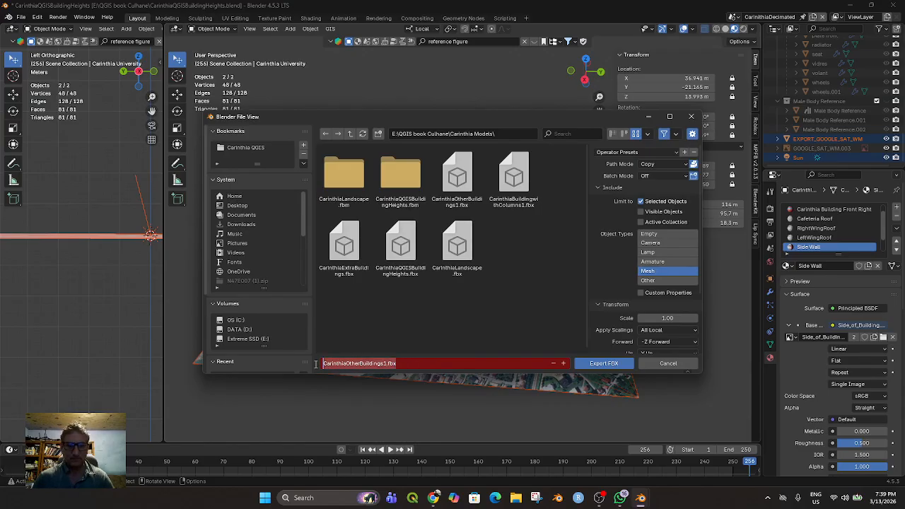
text(CarinthiaGroundMap1)
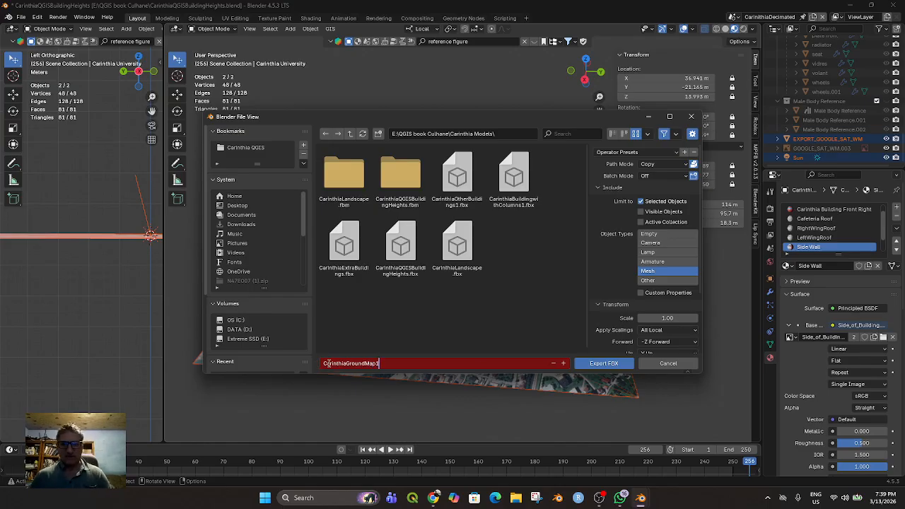
click(605, 362)
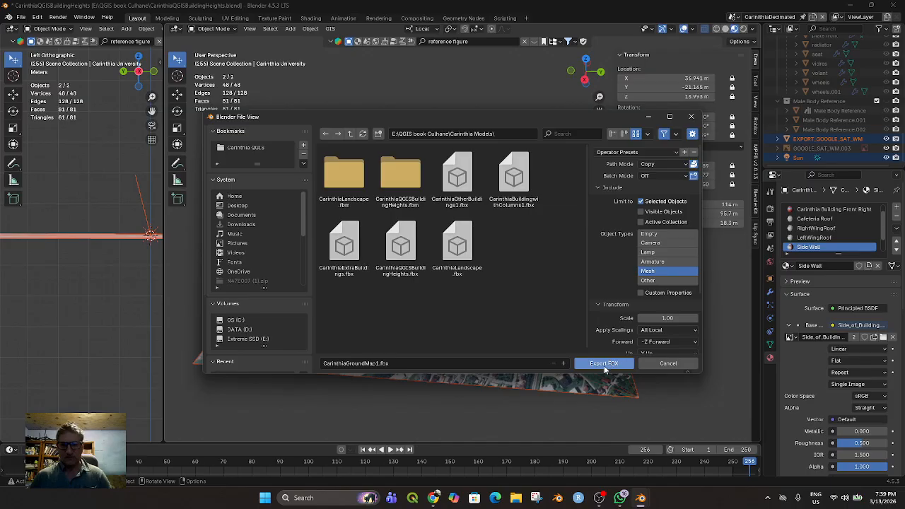
click(605, 364)
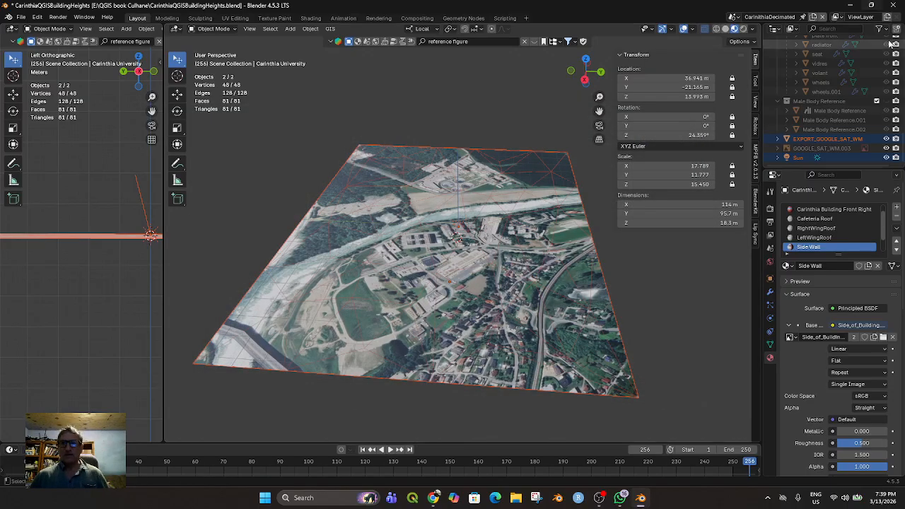
Close Blender and save the changes to CarinthiaQGISBuildingHeights.blend
click(895, 7)
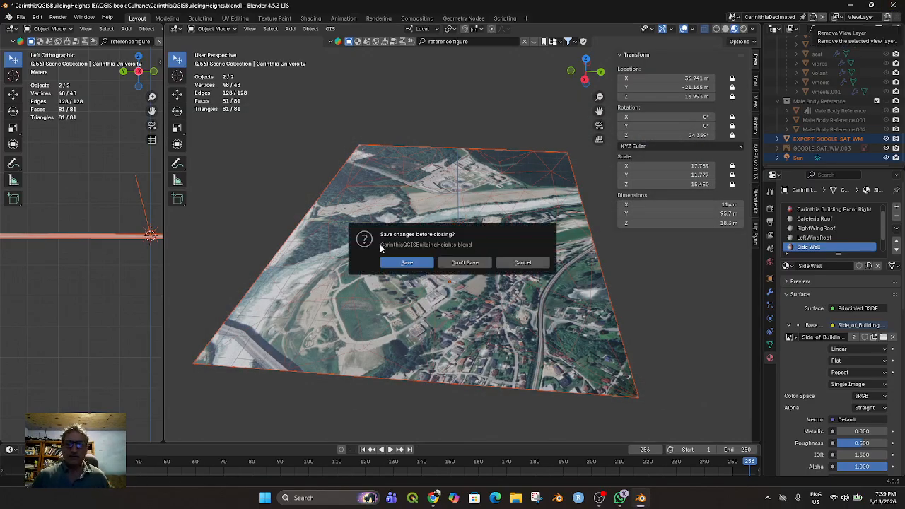
click(407, 263)
mouse_move(616, 505)
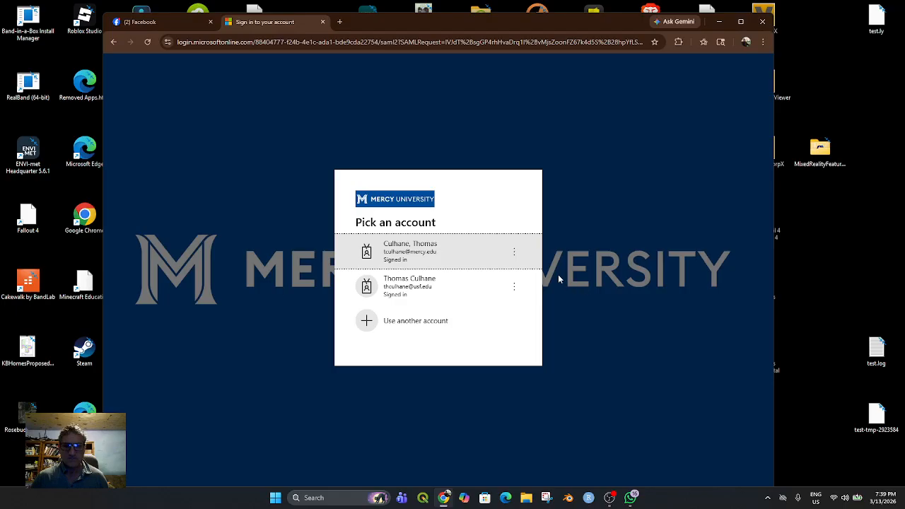
click(142, 22)
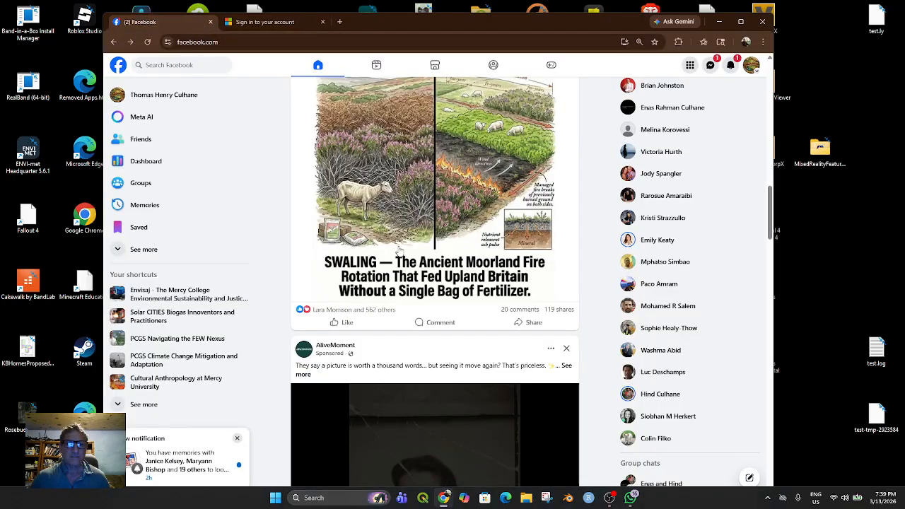
click(443, 498)
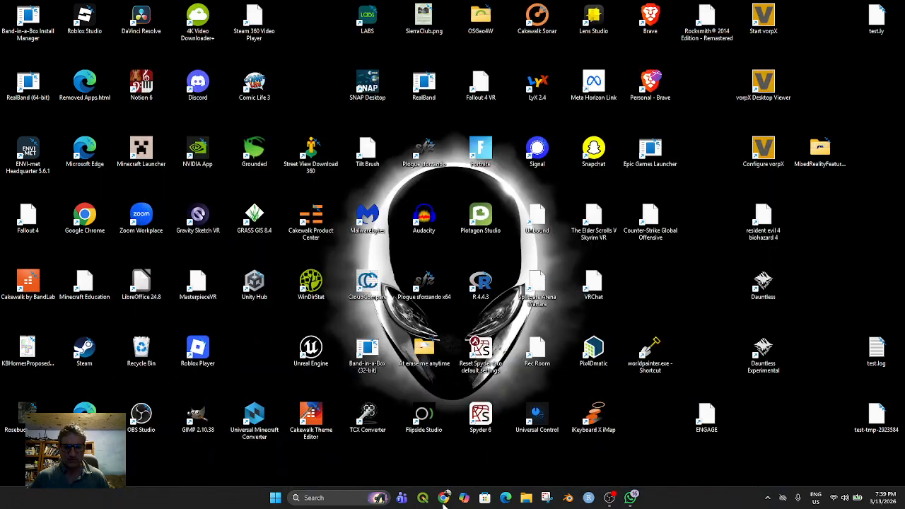
Open the Unreal Engine Epic Launcher folder on the Extreme SSD (E:) drive in File Explorer
click(349, 498)
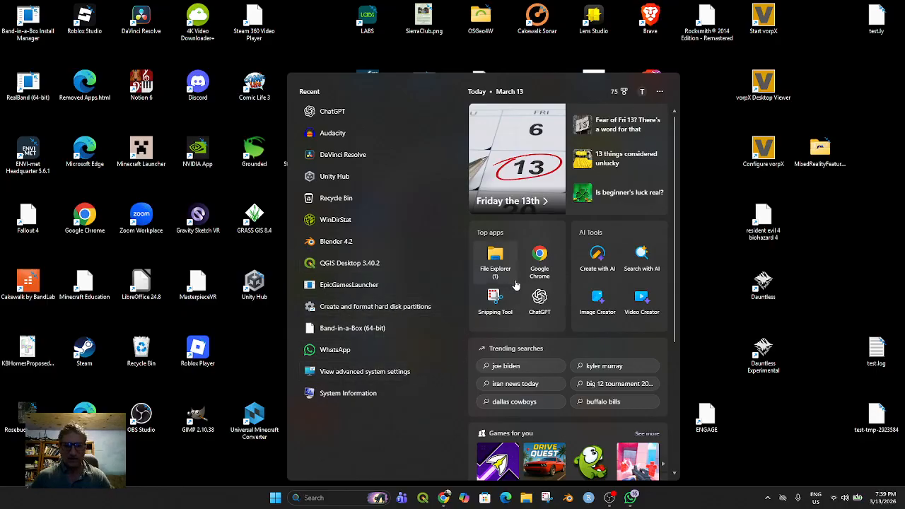
click(495, 263)
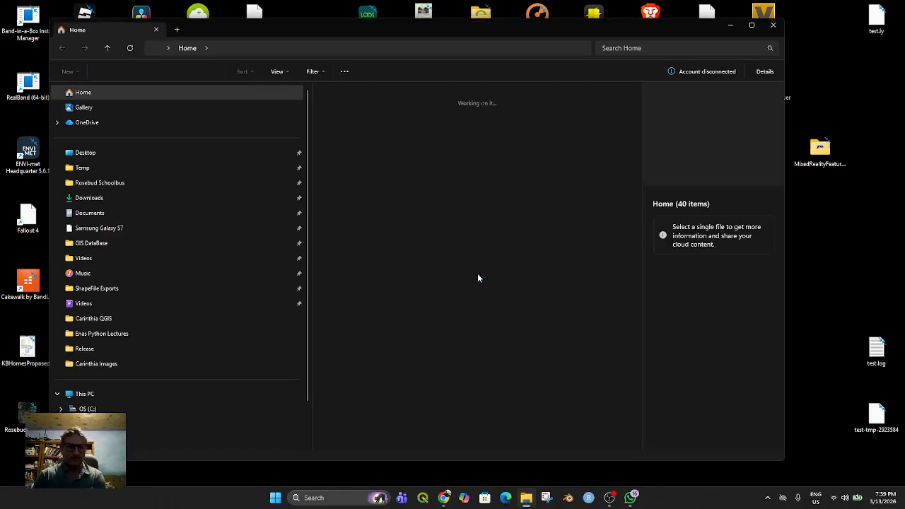
scroll(210, 379, down, 1)
click(210, 391)
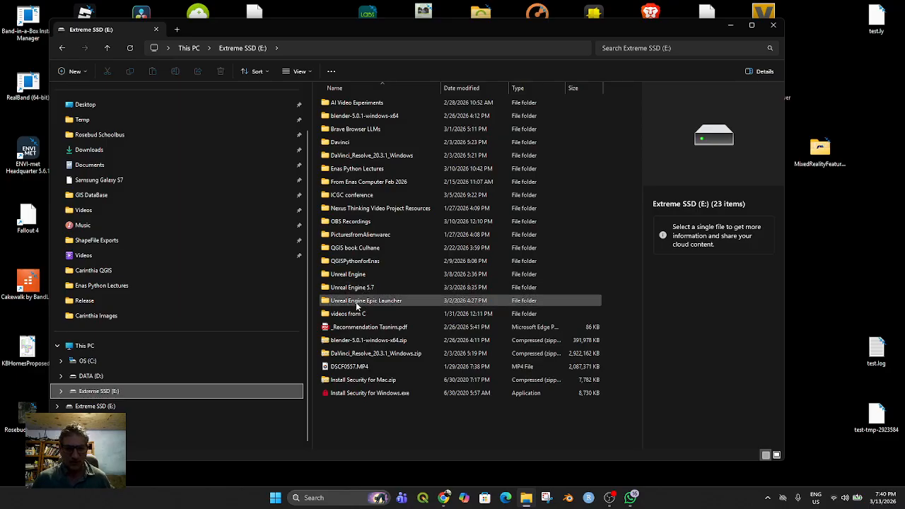
double_click(359, 301)
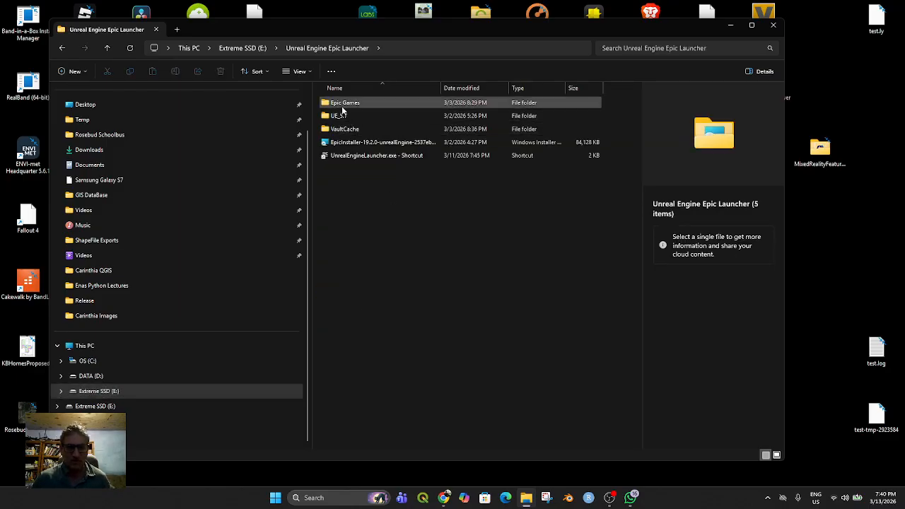
Run the UnrealEngineLauncher.exe shortcut and browse the library in the Epic Games launcher
click(344, 159)
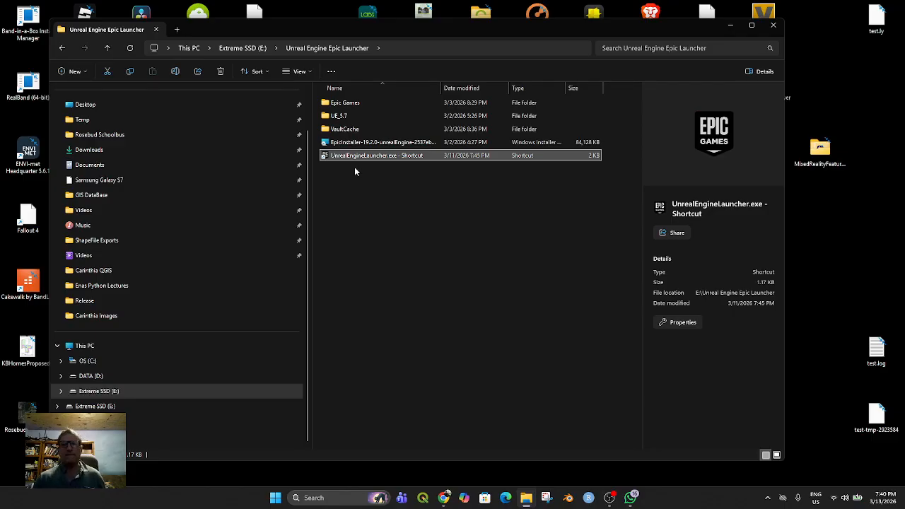
key(Return)
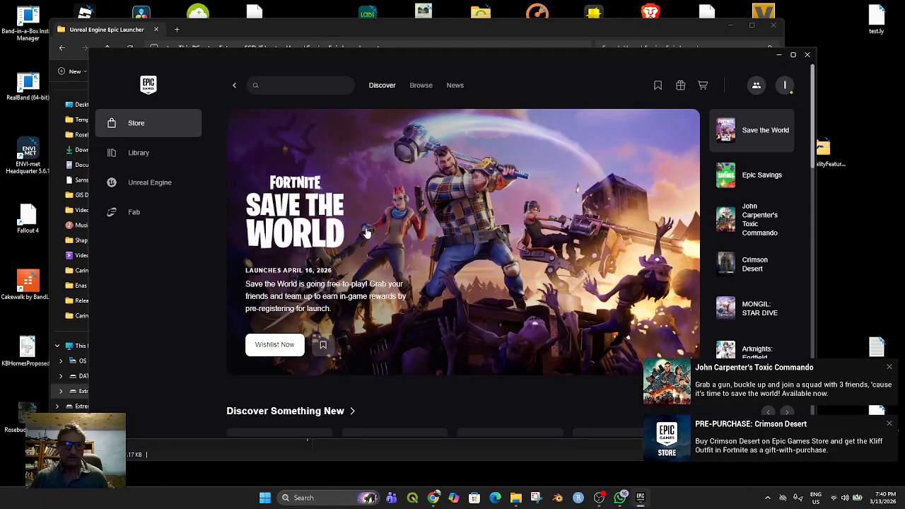
click(145, 156)
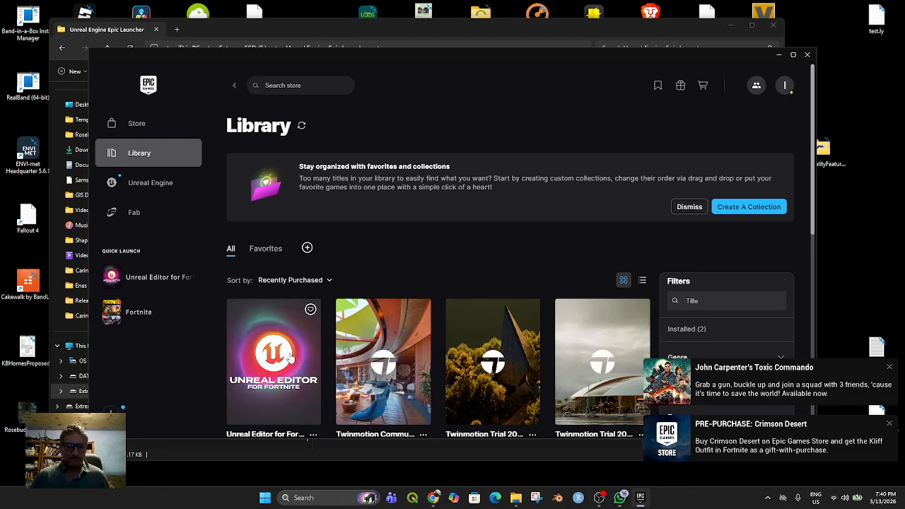
scroll(286, 357, down, 3)
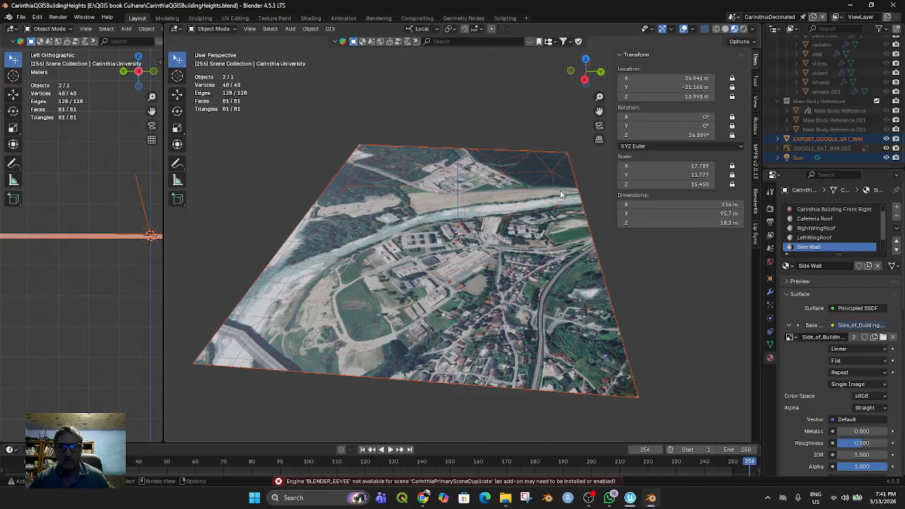
Back in Blender, enable the Cartoon Car Cabriolet collection, select its parent object and frame the car in the 3D view
scroll(825, 104, up, 10)
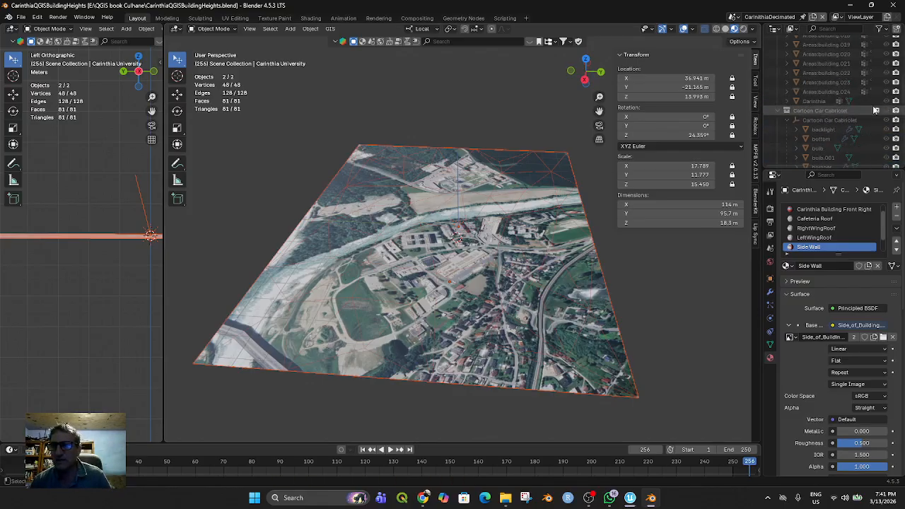
click(877, 111)
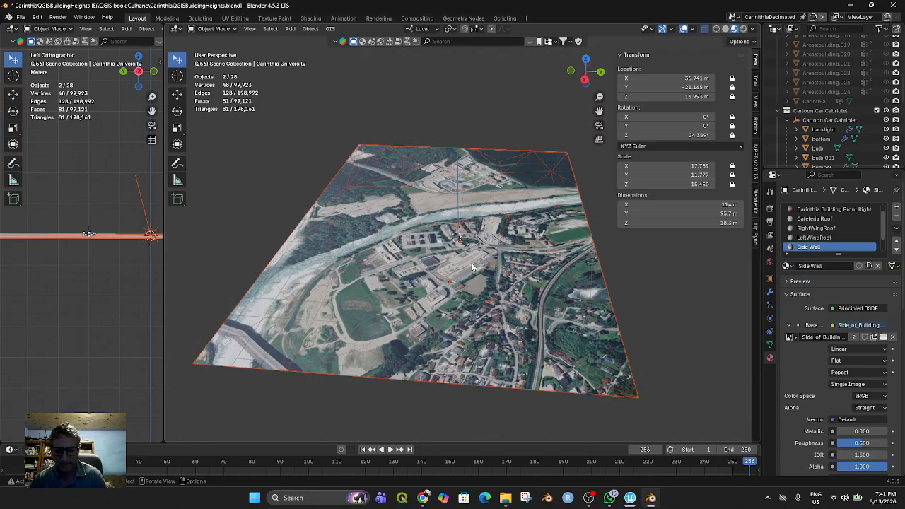
scroll(473, 267, down, 1)
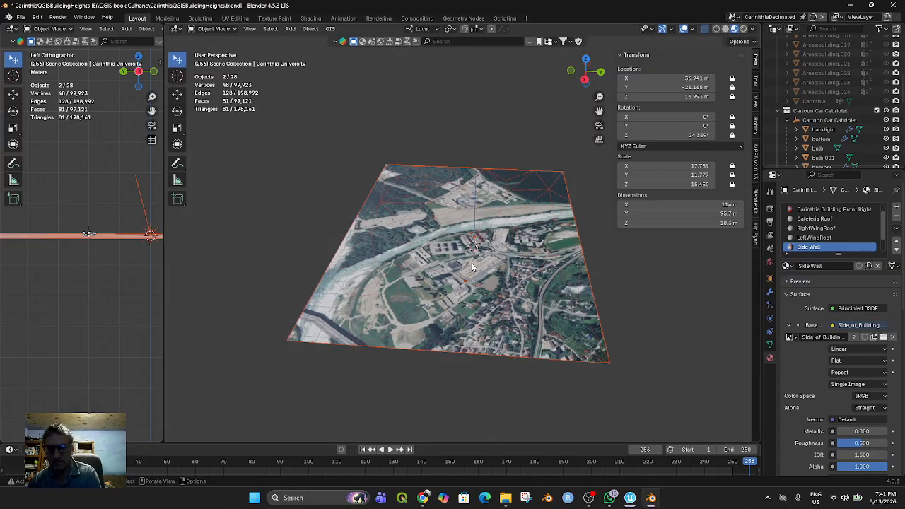
click(823, 111)
click(824, 122)
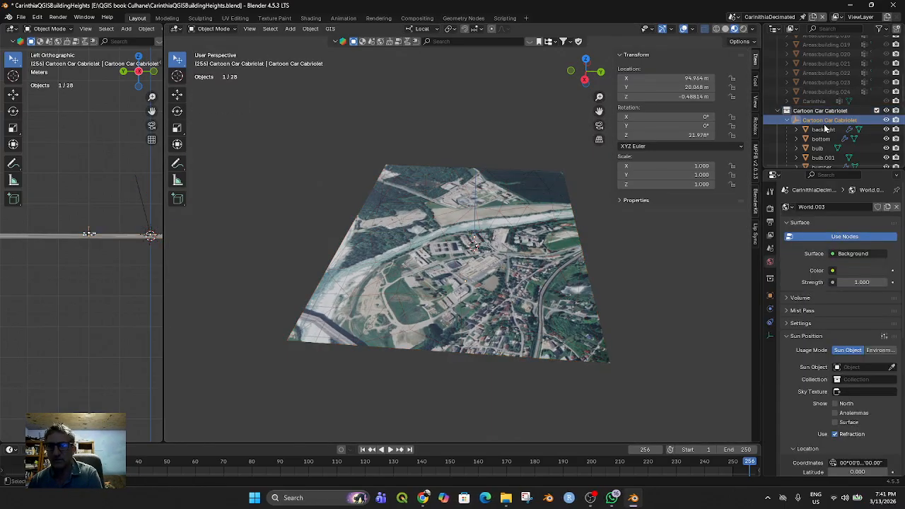
key(KP_Decimal)
middle_drag(501, 265, 415, 232)
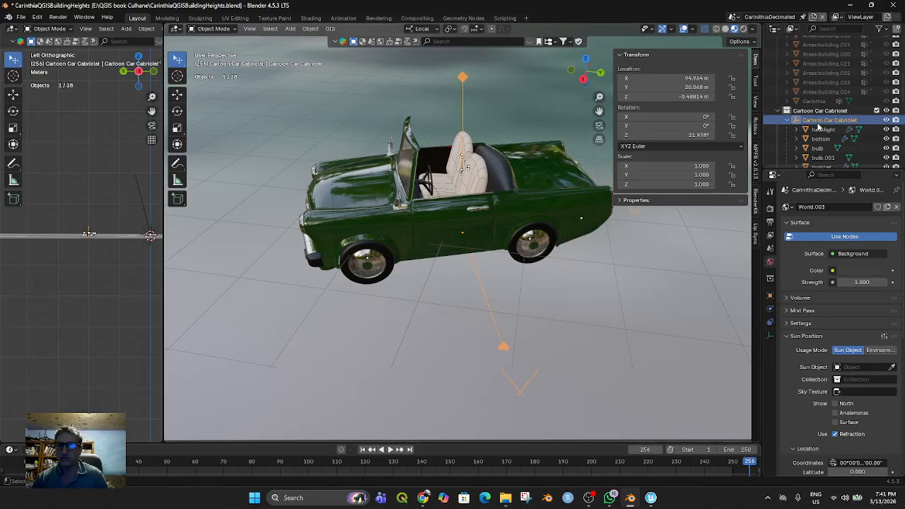
Select the Cartoon Car Cabriolet parent together with all its child parts down to wheels.001
scroll(812, 120, down, 2)
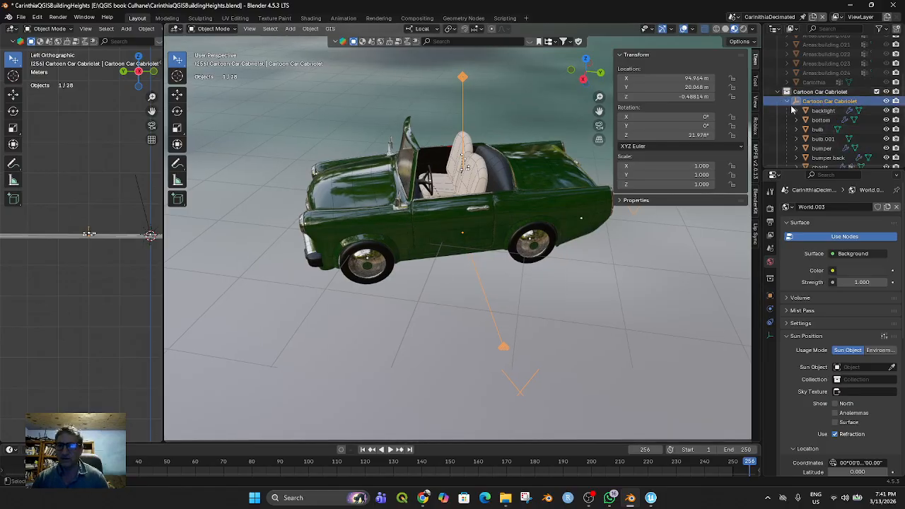
click(786, 104)
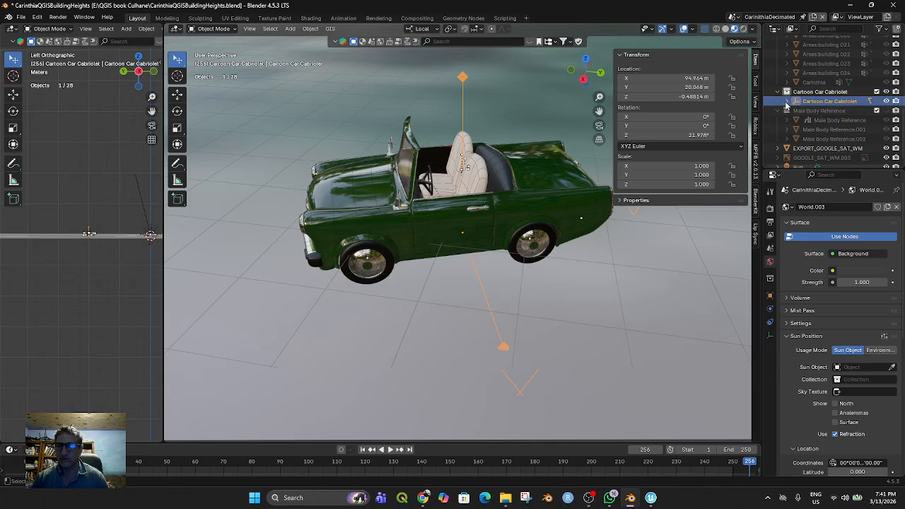
click(787, 101)
scroll(824, 136, down, 5)
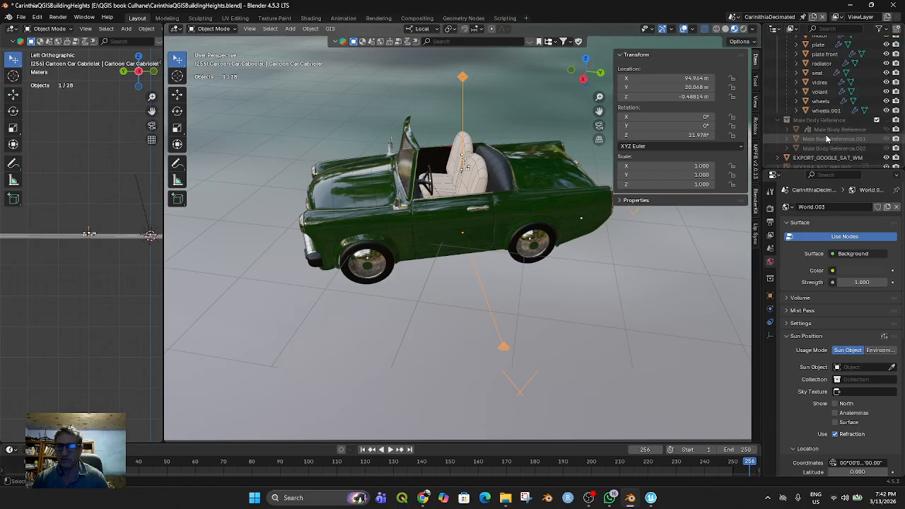
shift+click(822, 111)
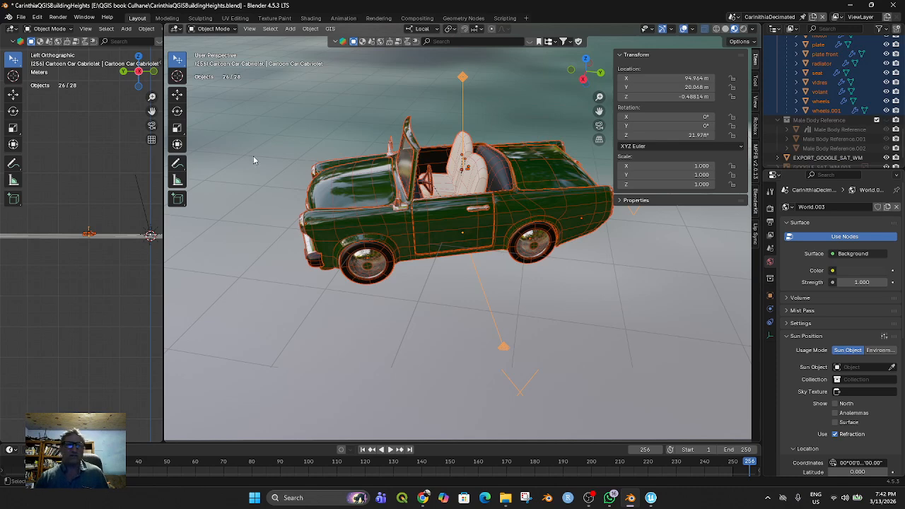
Start an FBX export of the car in the Carinthia Models folder, naming it cabrioletcar and limiting it to selected objects
click(21, 17)
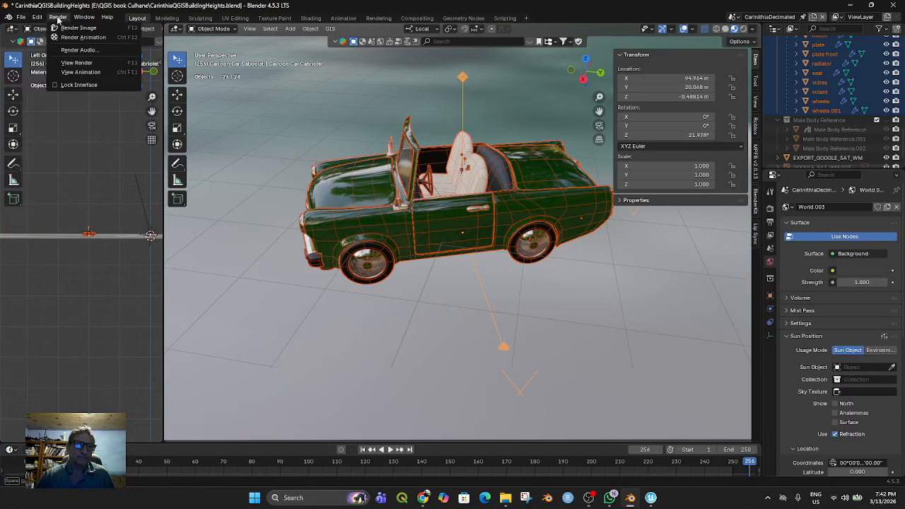
mouse_move(79, 18)
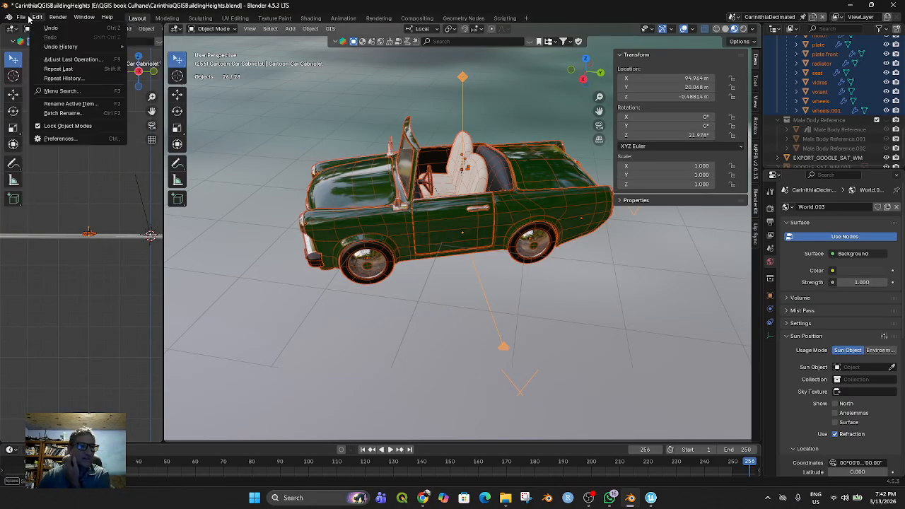
mouse_move(21, 17)
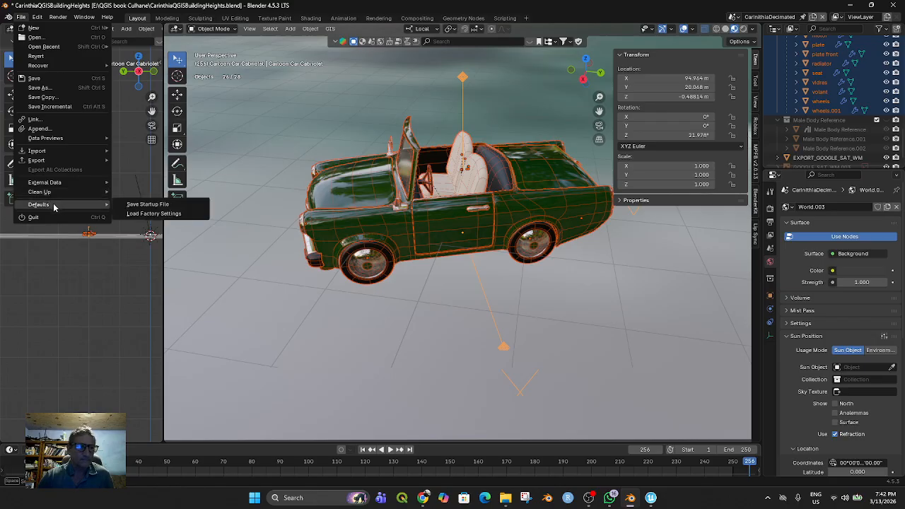
mouse_move(53, 160)
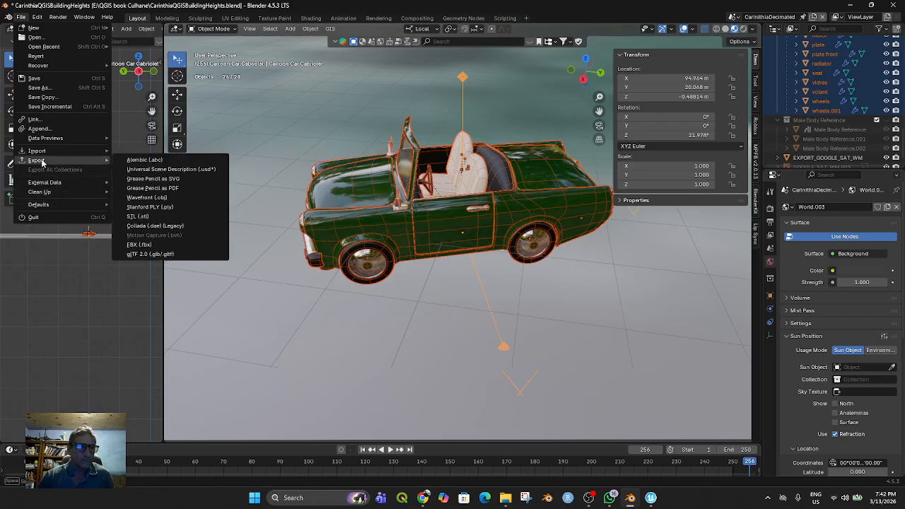
click(154, 244)
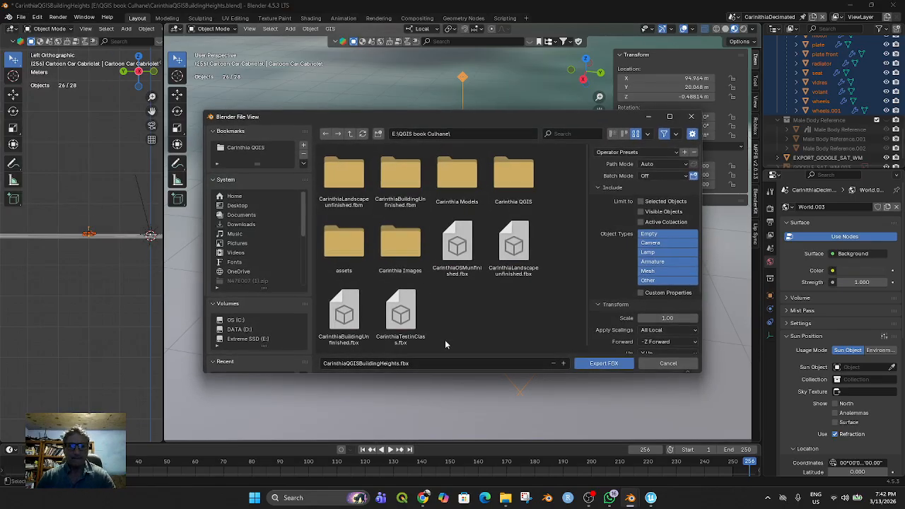
double_click(458, 173)
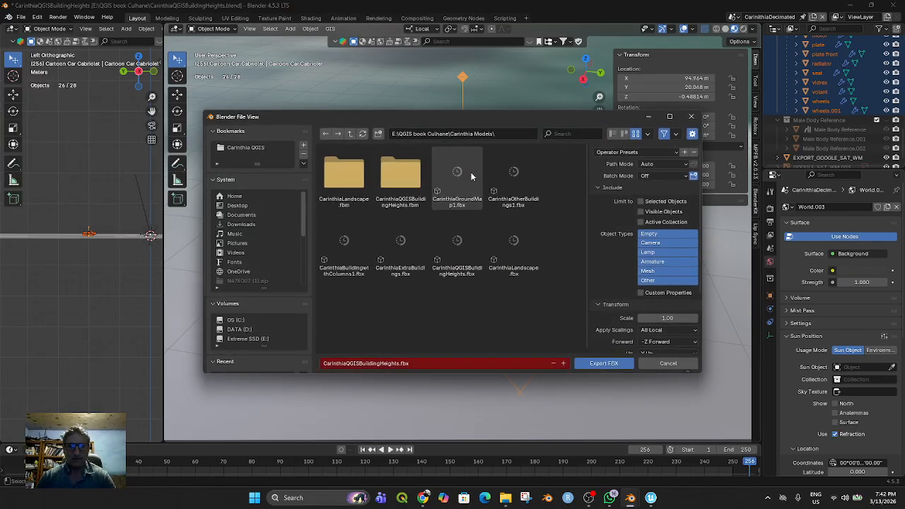
click(412, 364)
text(cabrioletcar)
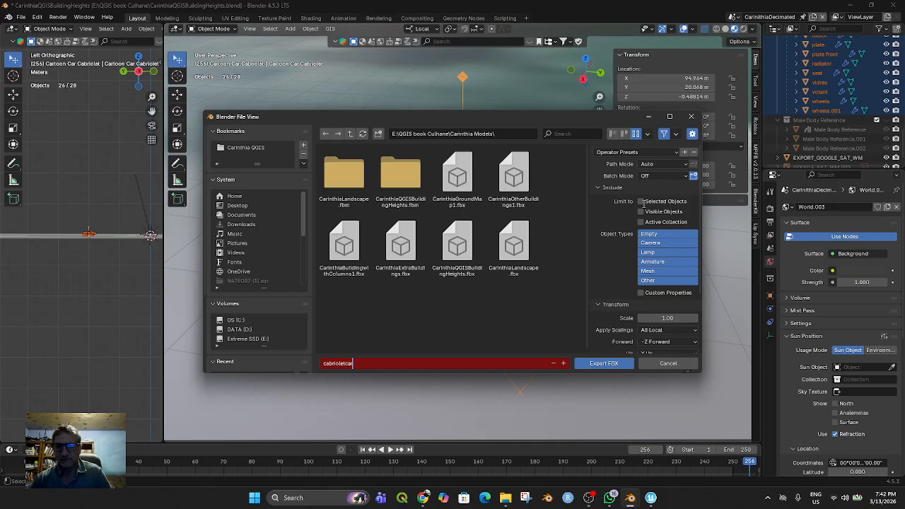
key(Return)
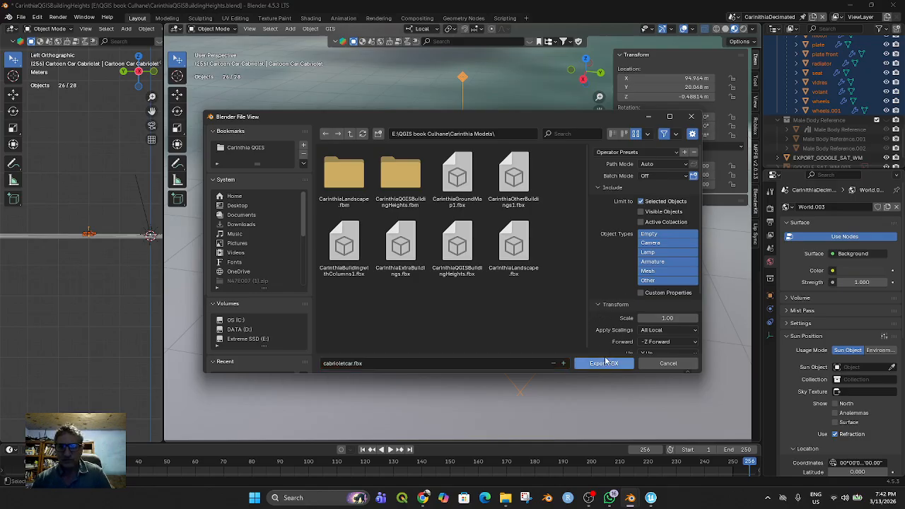
Restrict the object types to Mesh, set the path mode to Copy with embedded textures, and export the car FBX
click(657, 270)
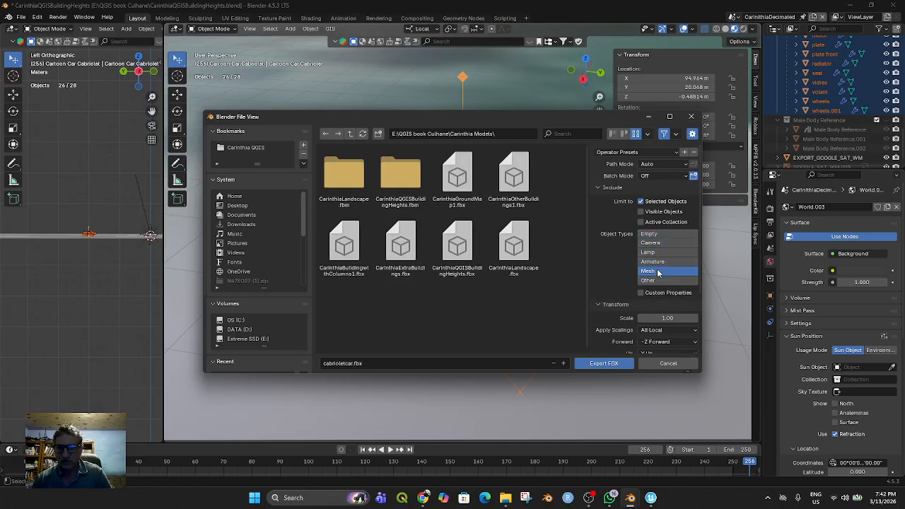
click(683, 164)
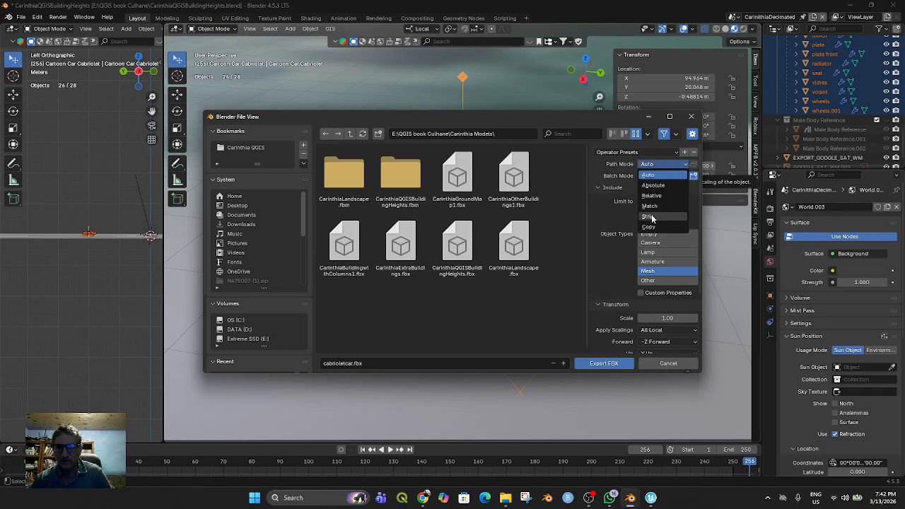
click(651, 228)
click(693, 164)
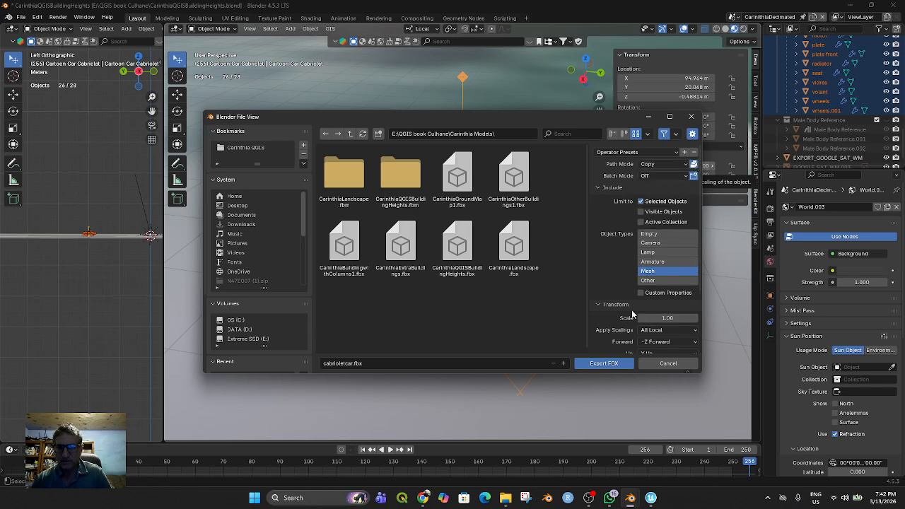
click(603, 363)
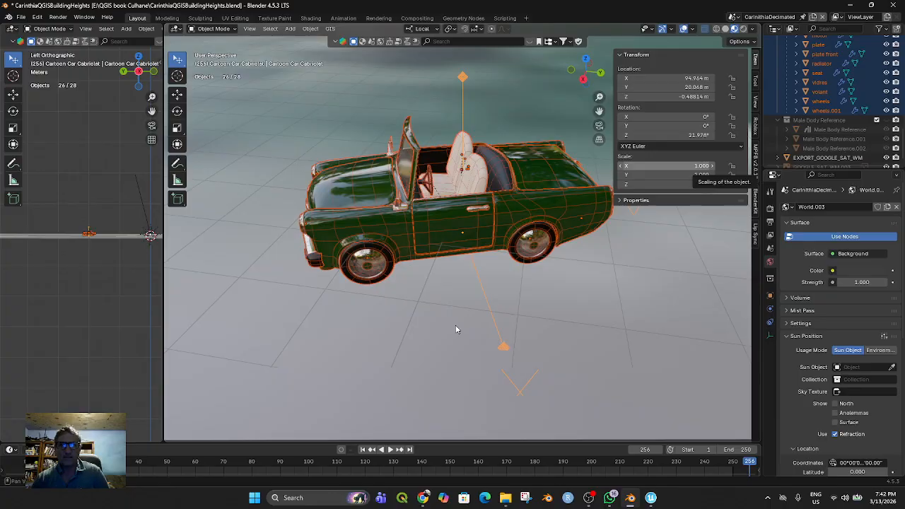
Make the Male Body Reference collection visible in the scene
scroll(452, 311, down, 5)
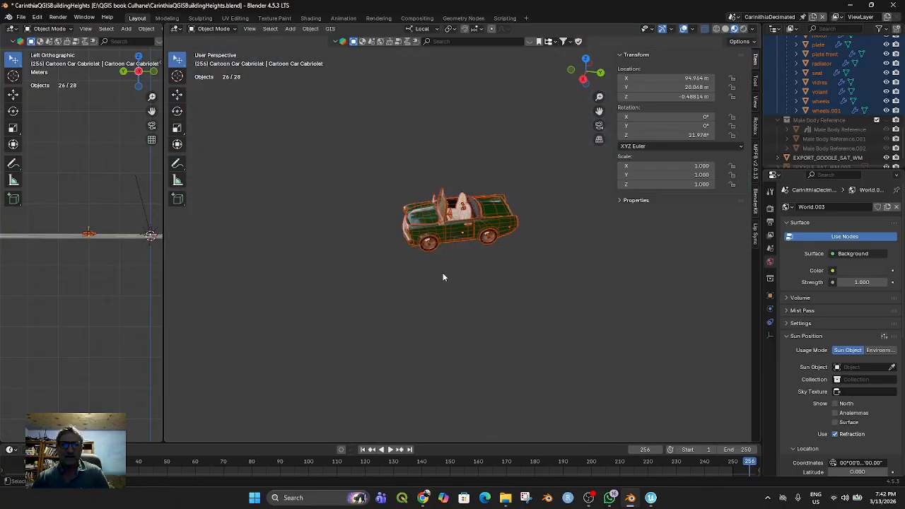
click(833, 130)
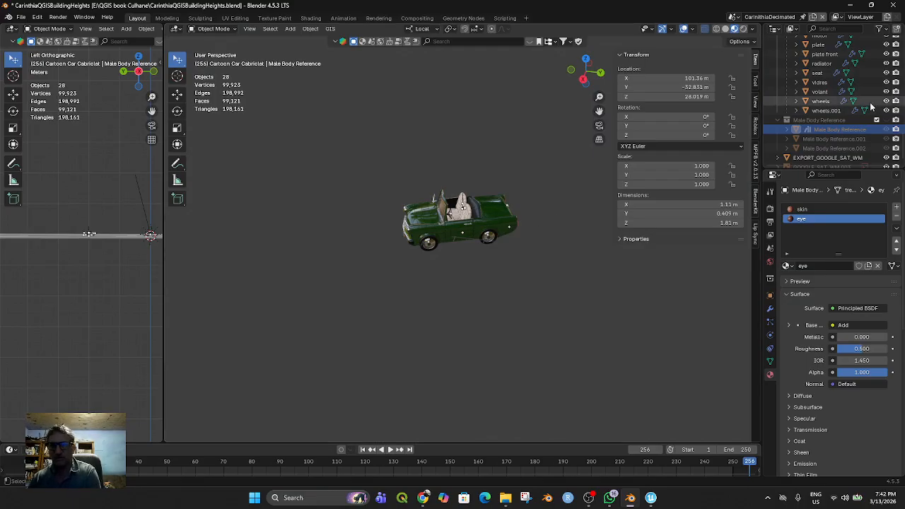
scroll(818, 134, down, 1)
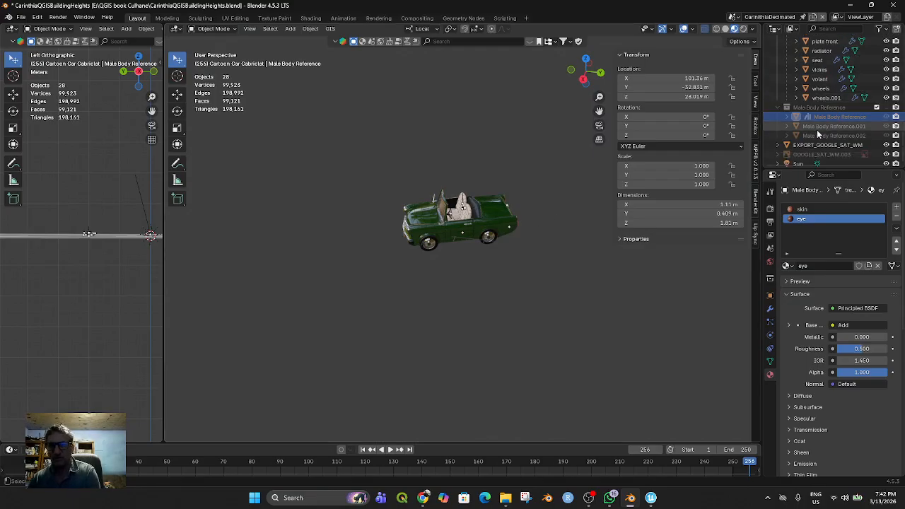
click(885, 107)
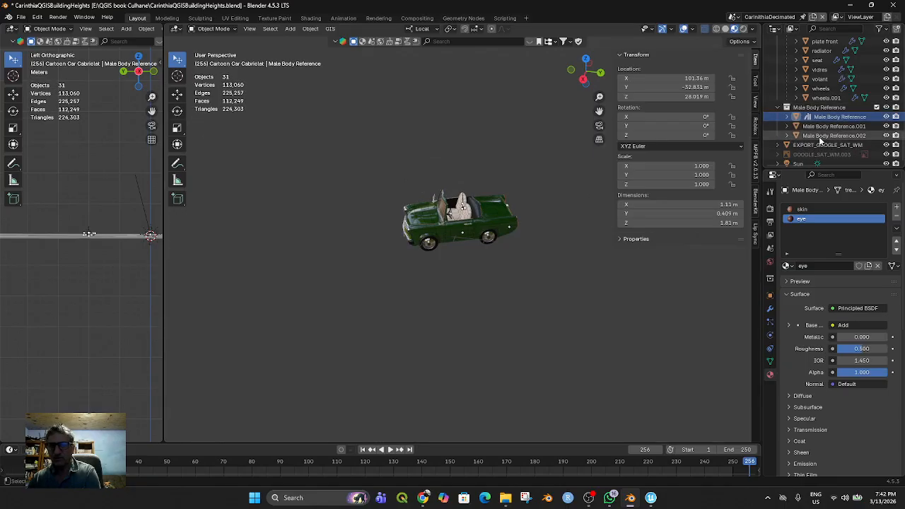
Select Male Body Reference.001, show the viewport's focal length and clipping settings, and inspect the figure up close
click(454, 203)
scroll(485, 252, up, 2)
middle_drag(485, 254, 539, 271)
scroll(508, 265, down, 2)
scroll(506, 266, up, 2)
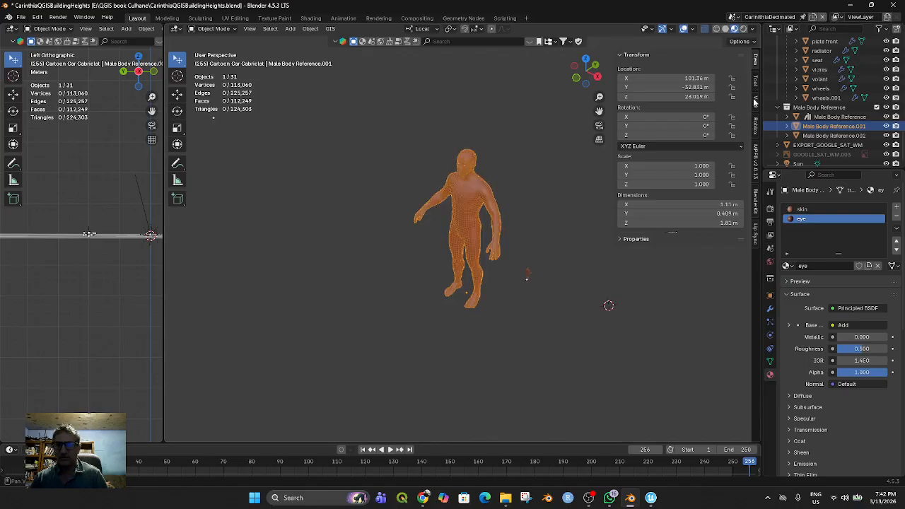
click(755, 101)
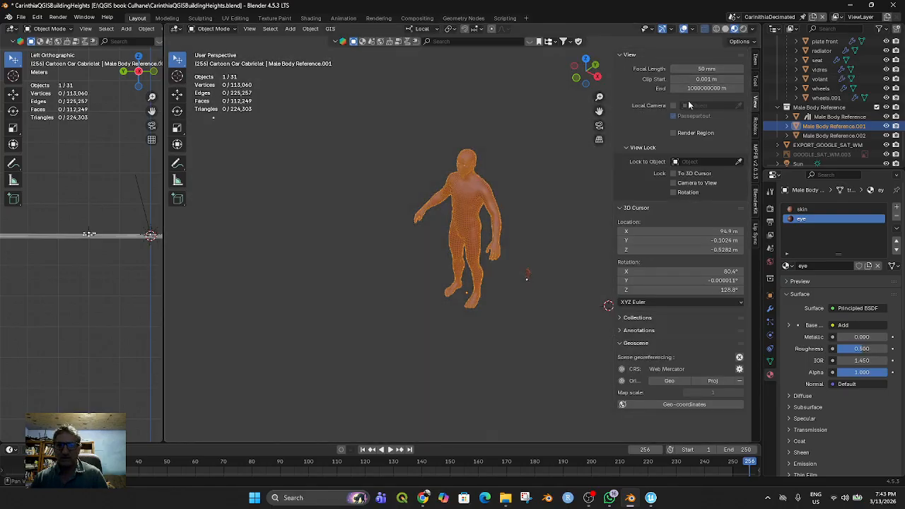
scroll(567, 187, up, 4)
shift+middle_drag(514, 238, 494, 329)
scroll(504, 300, down, 2)
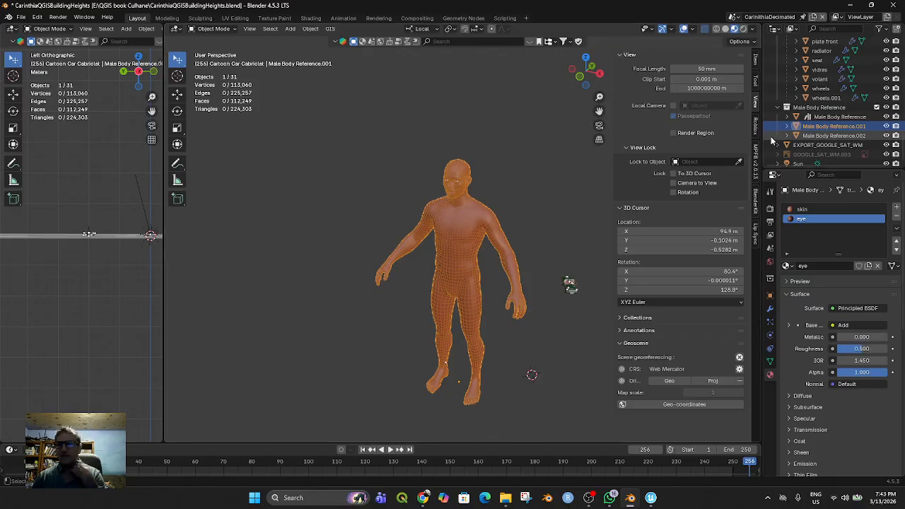
Hide the Cartoon Car Cabriolet collection so only the male figures remain as visible models
scroll(539, 222, down, 5)
scroll(539, 222, down, 4)
scroll(539, 221, up, 5)
scroll(861, 89, up, 4)
scroll(861, 89, up, 8)
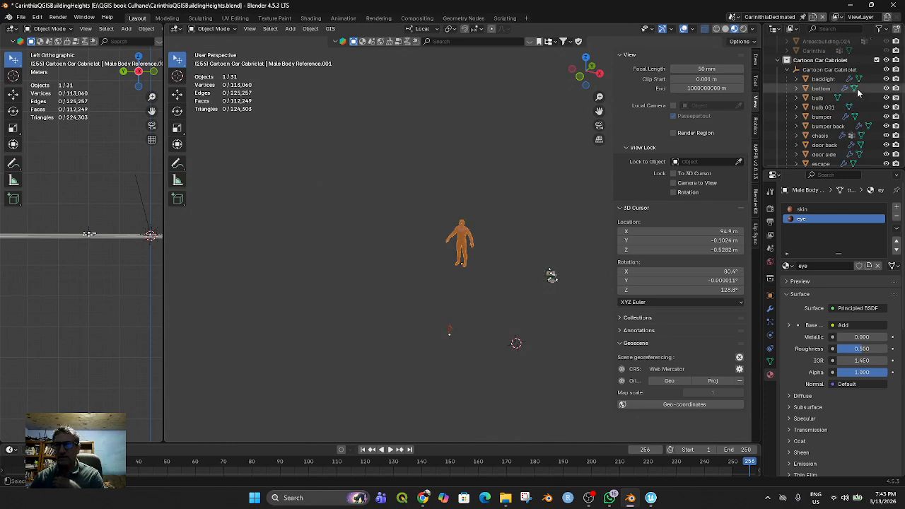
click(887, 135)
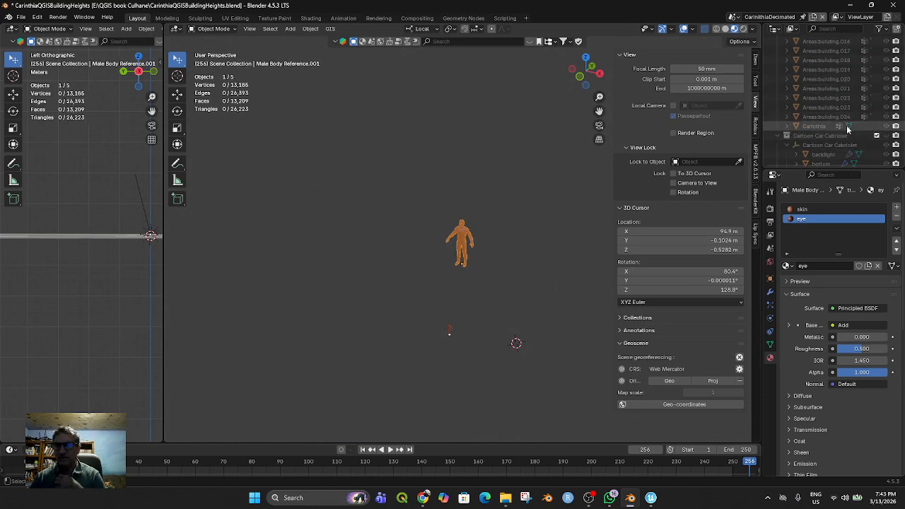
Select the Male Body Reference figure and frame it in the 3D view
scroll(587, 207, down, 1)
click(436, 211)
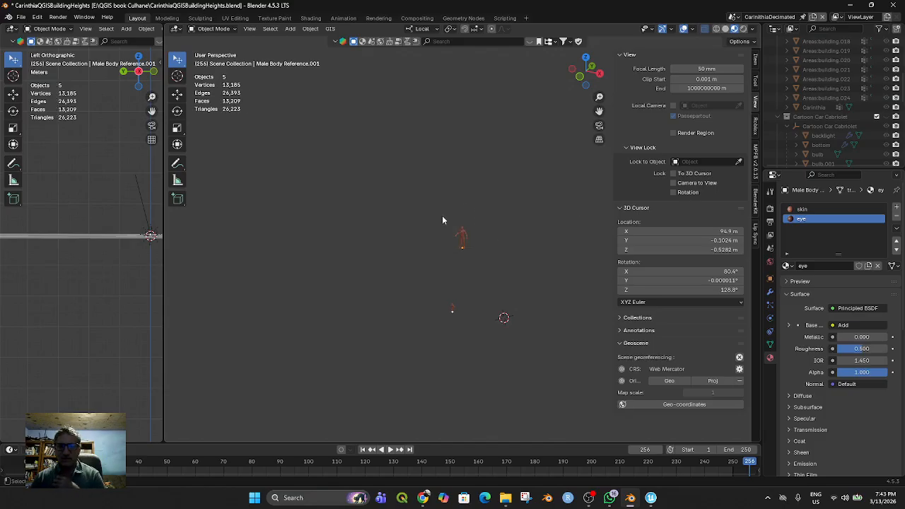
click(463, 237)
key(KP_Decimal)
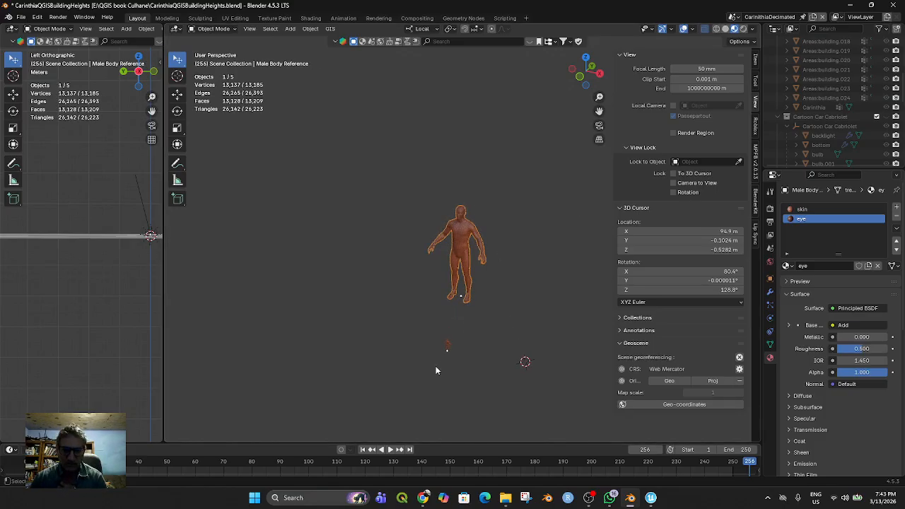
Select the Male Body Reference.002 figure, frame it and turn the view to face it
click(446, 346)
scroll(491, 343, up, 1)
scroll(491, 342, up, 1)
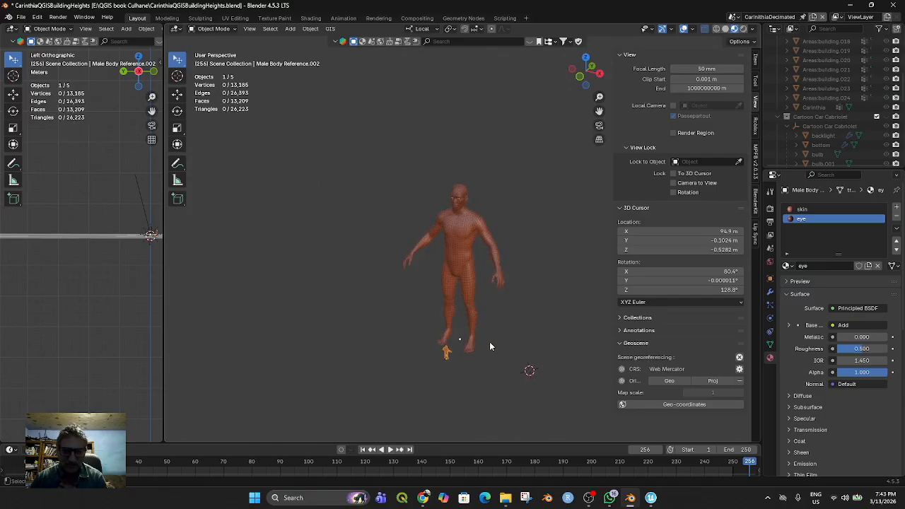
key(KP_Decimal)
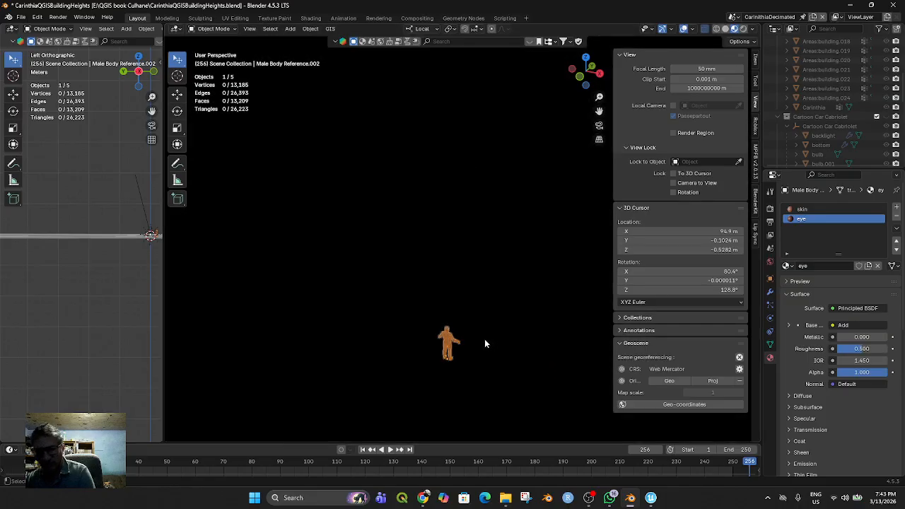
scroll(518, 306, down, 3)
scroll(515, 300, down, 6)
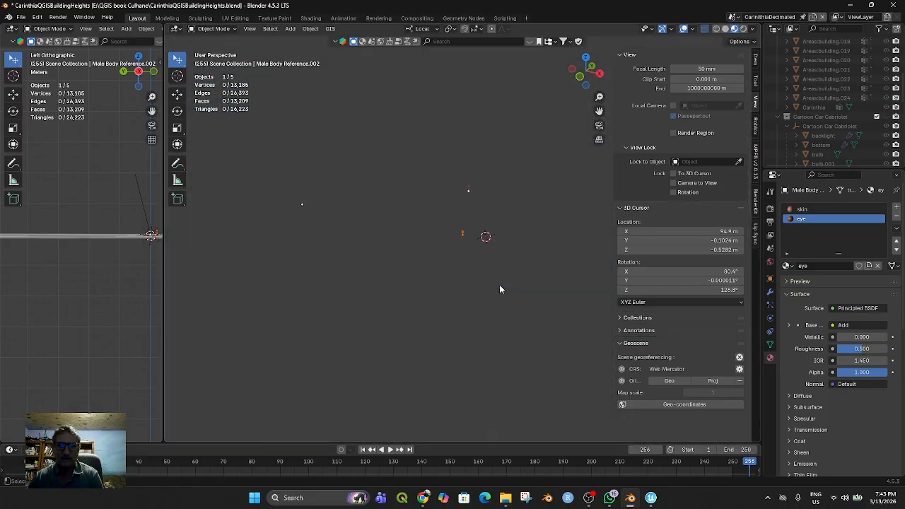
scroll(499, 288, up, 6)
middle_drag(499, 288, 332, 285)
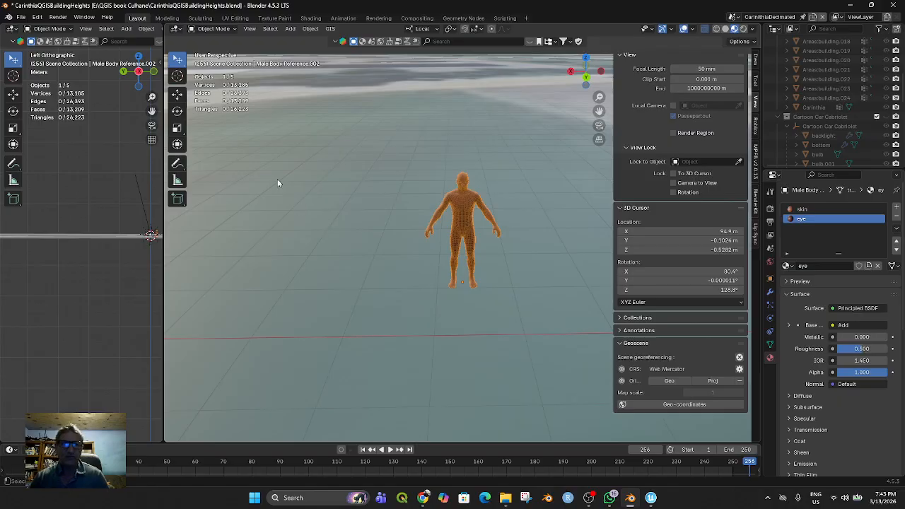
Export the selected Male Body Reference.002 figure as an FBX named makehuman in the Carinthia Models folder
click(22, 16)
mouse_move(55, 155)
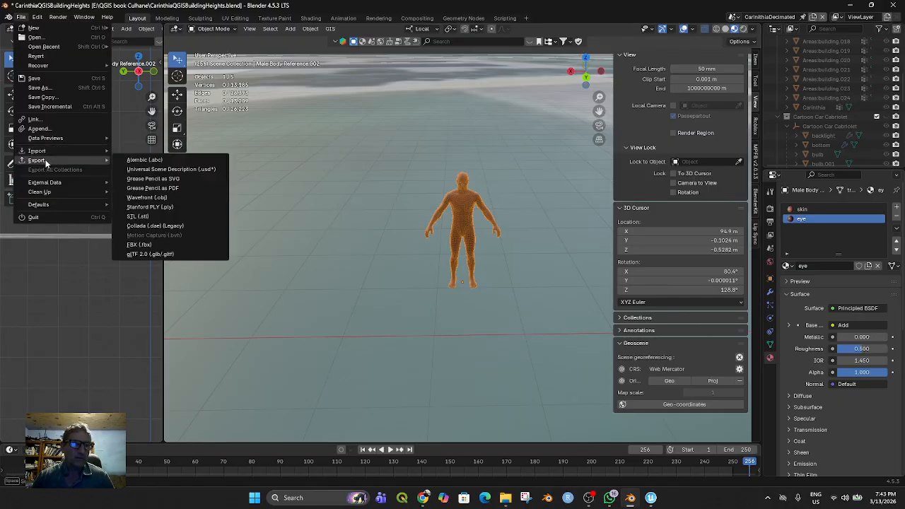
click(151, 245)
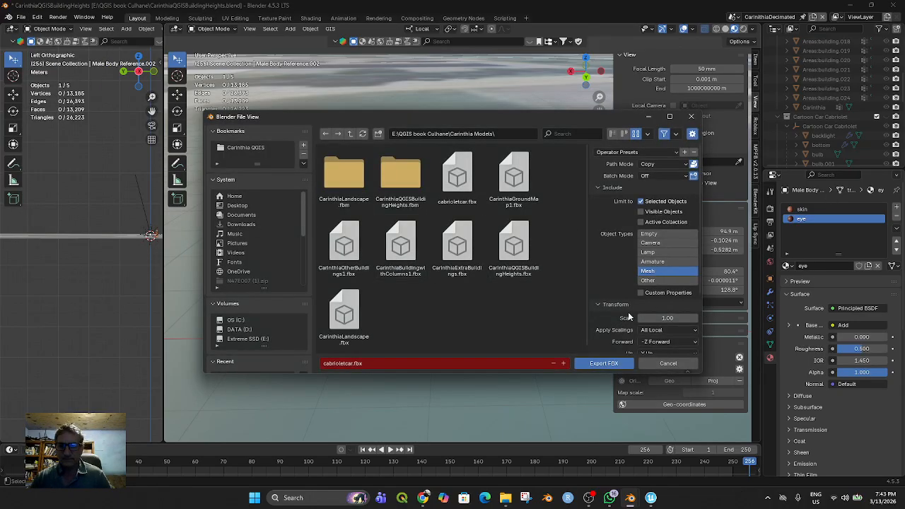
click(354, 364)
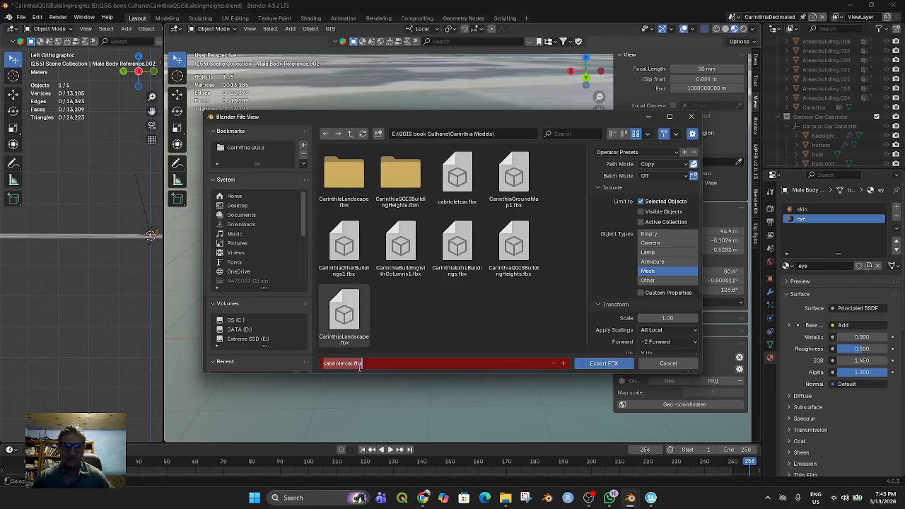
text(makehuman)
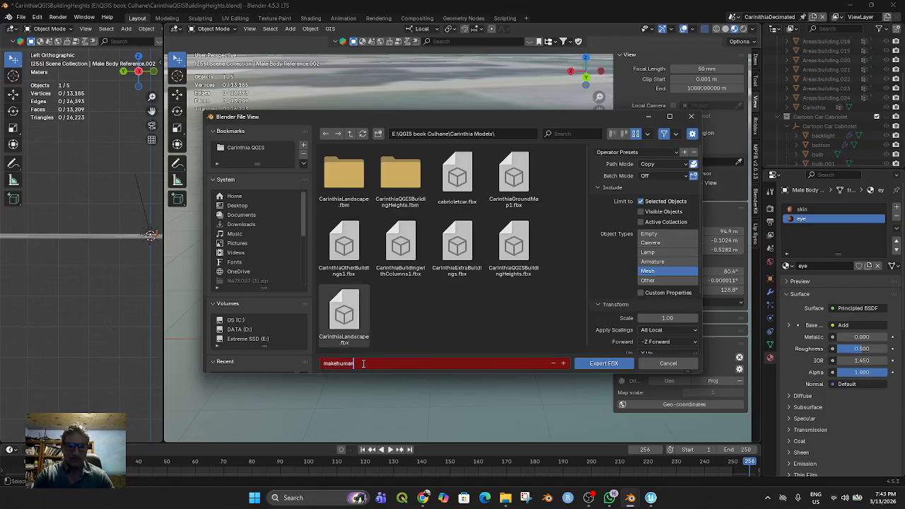
click(601, 364)
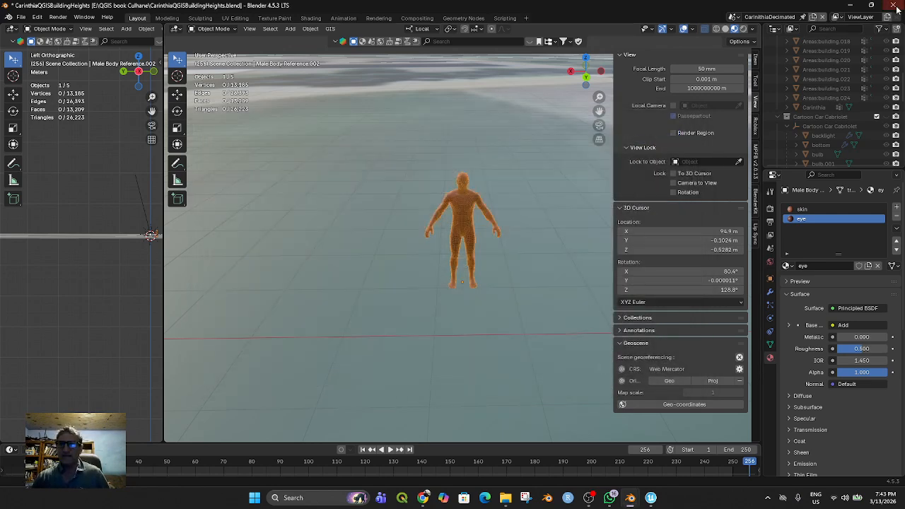
Close Blender without saving the scene, then dismiss the Unreal Editor for Fortnite welcome page to reach the Project Browser
click(894, 7)
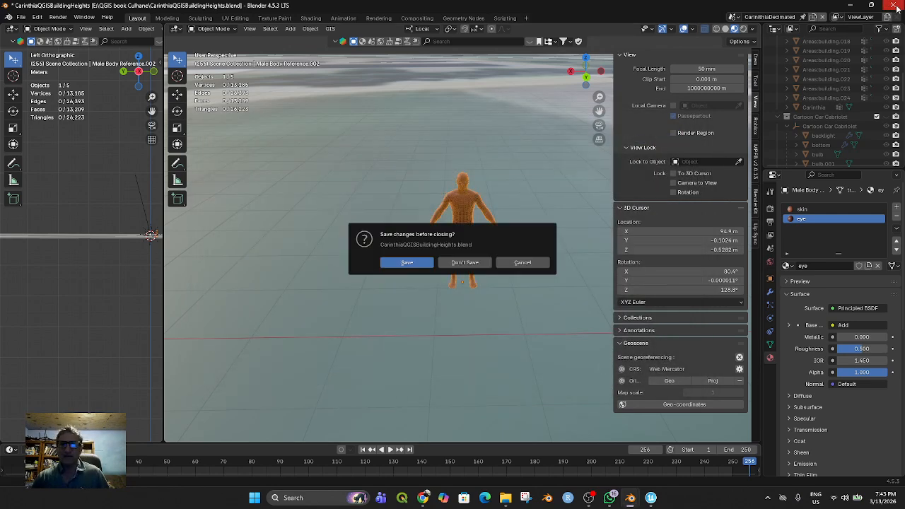
click(470, 267)
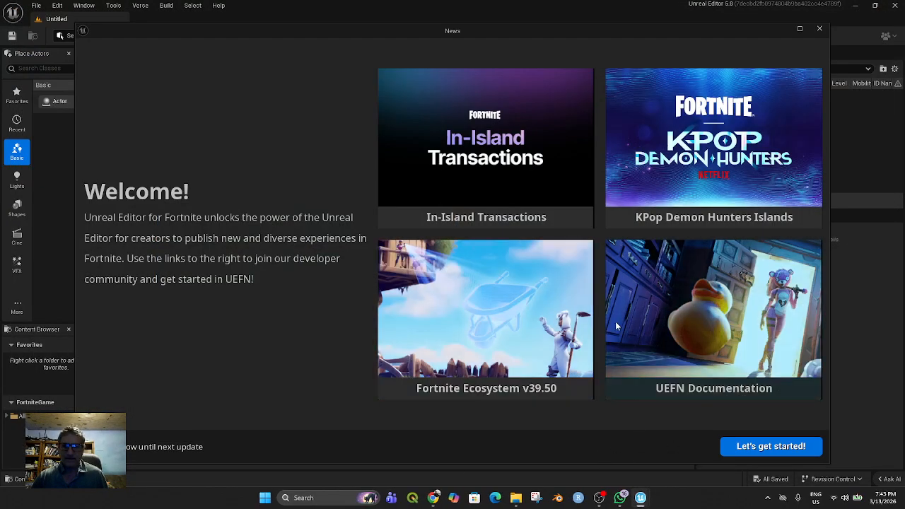
click(754, 448)
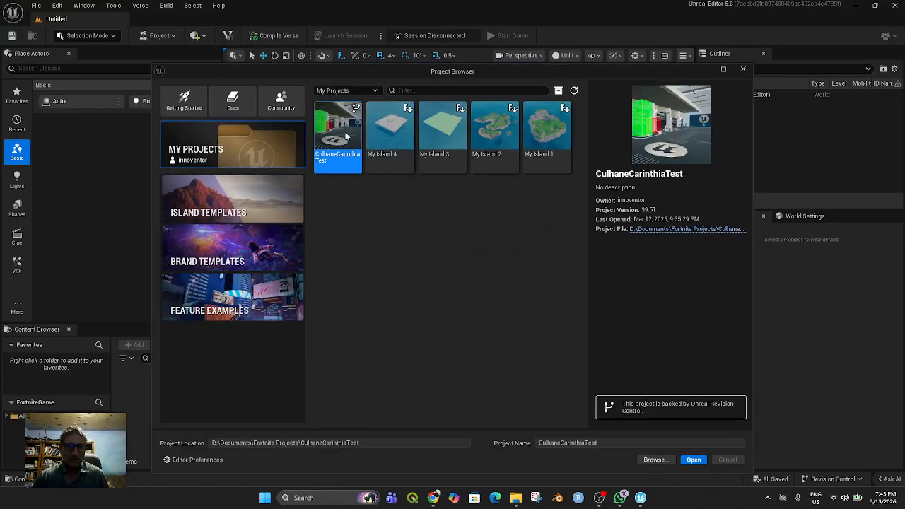
Open the CulhaneCarinthiaTest project and delete the university building, the surrounding buildings and the satellite landscape from the level
double_click(345, 134)
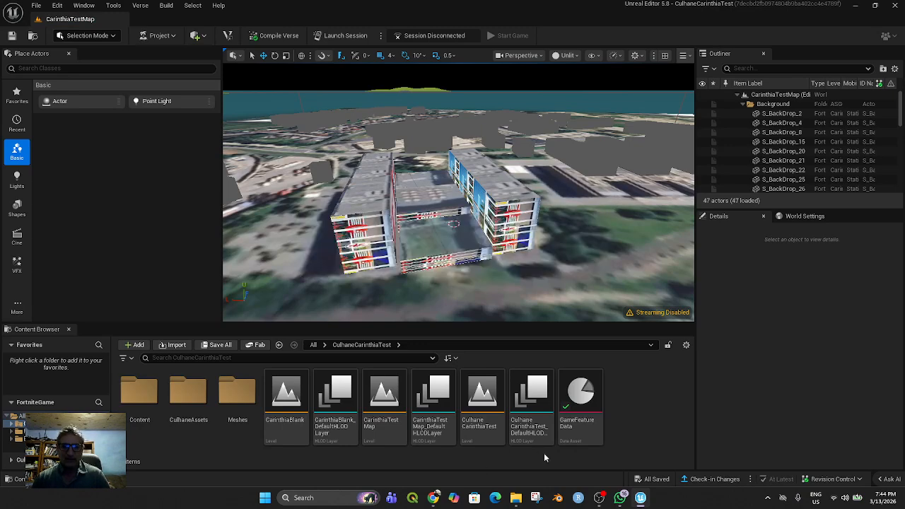
click(188, 396)
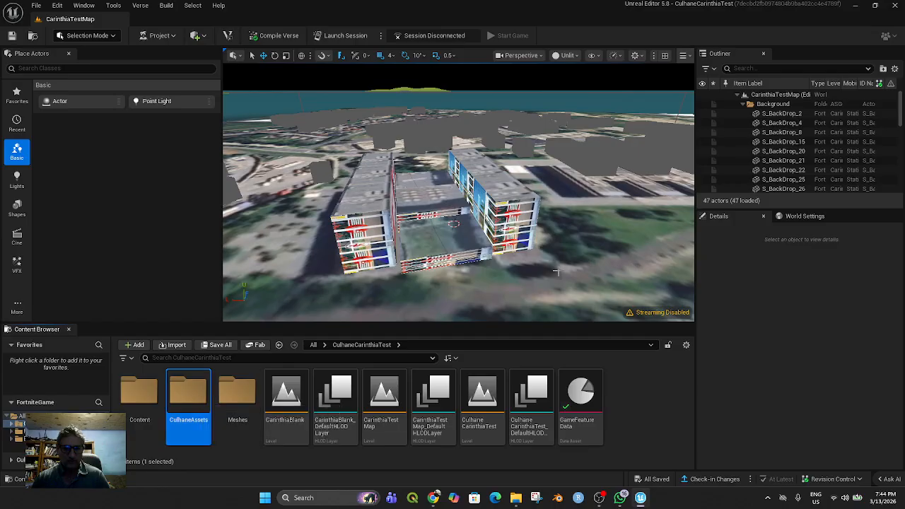
click(512, 222)
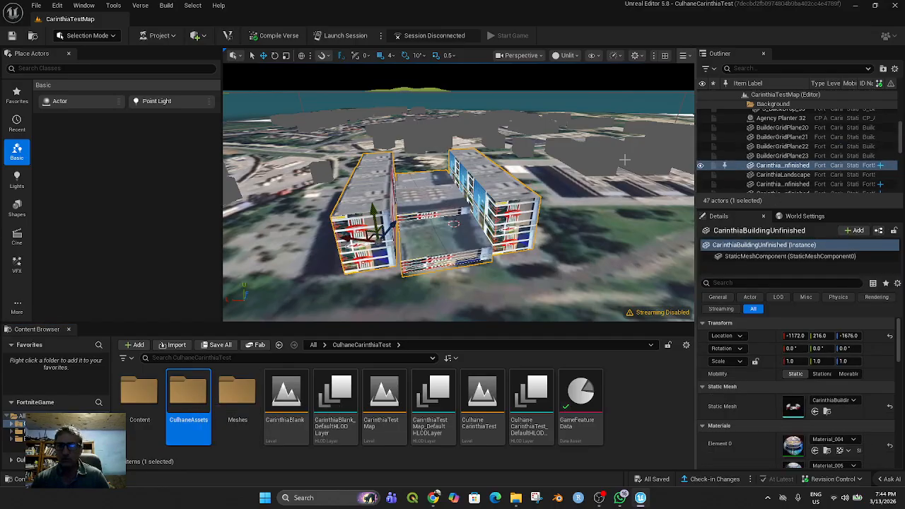
key(Delete)
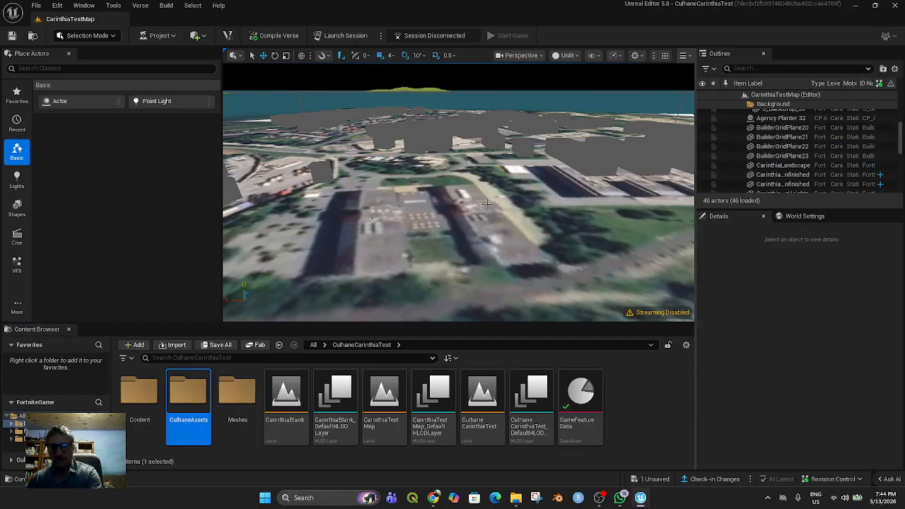
click(578, 159)
key(Delete)
click(459, 229)
key(Delete)
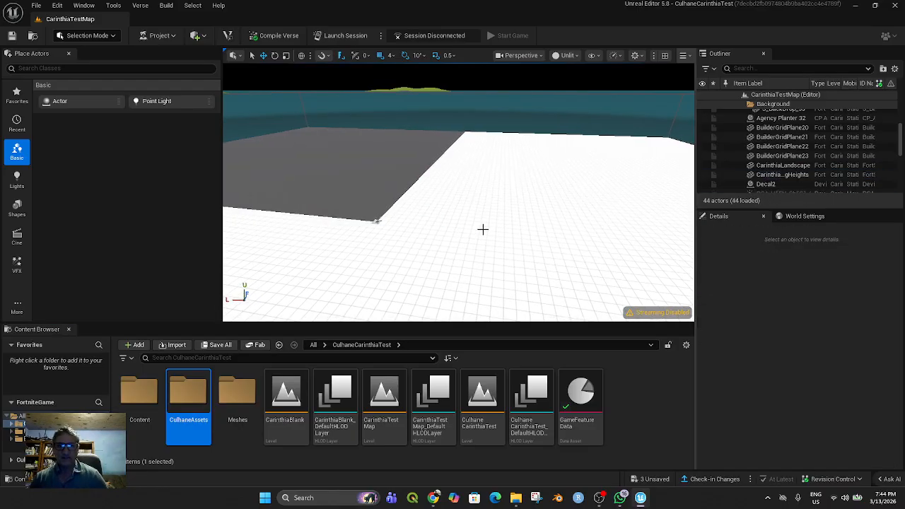
Select the Glass Wave 22 actor, frame it and examine the surrounding grid area of the emptied level
right_drag(485, 233, 452, 256)
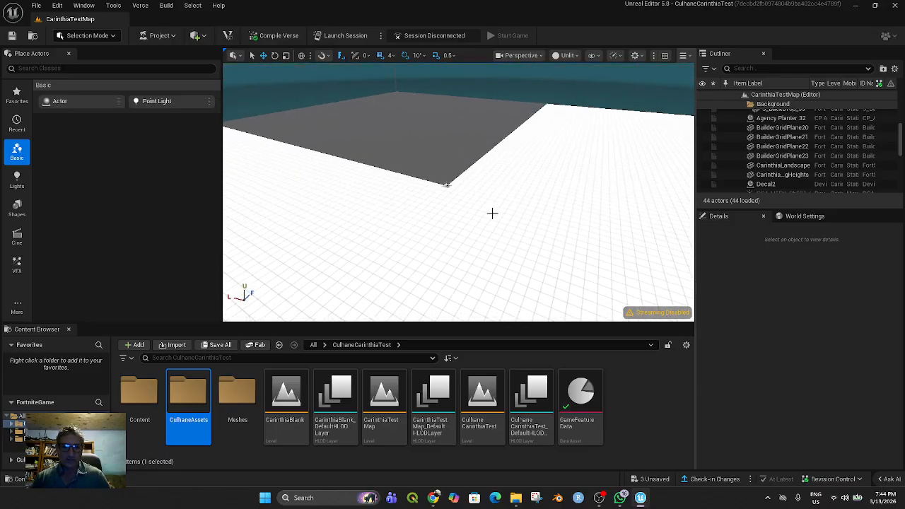
scroll(774, 154, down, 6)
scroll(774, 154, up, 5)
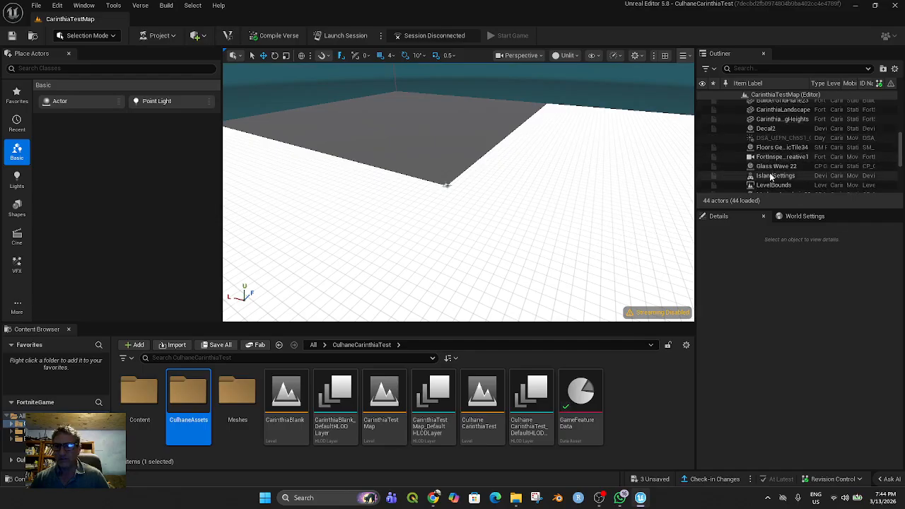
click(776, 167)
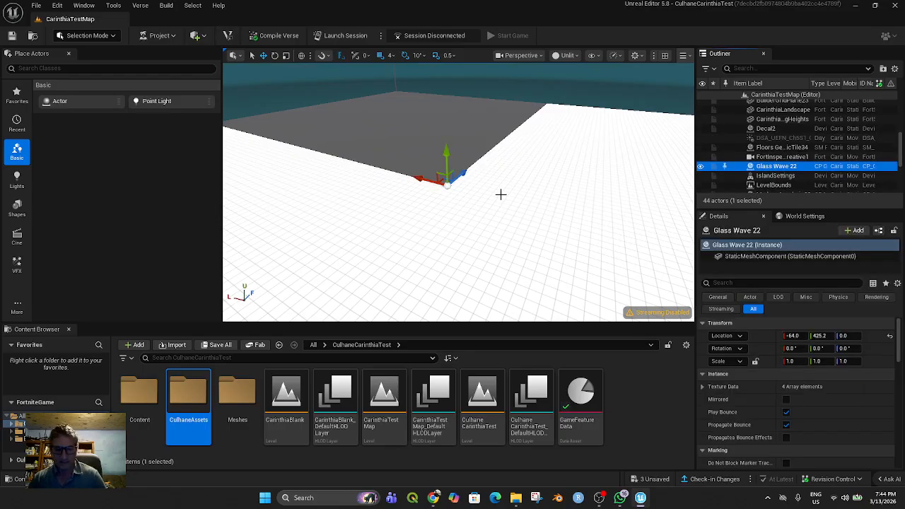
key(f)
scroll(501, 207, down, 4)
mouse_move(496, 218)
middle_down()
mouse_move(424, 219)
mouse_move(509, 218)
middle_up()
scroll(494, 209, down, 8)
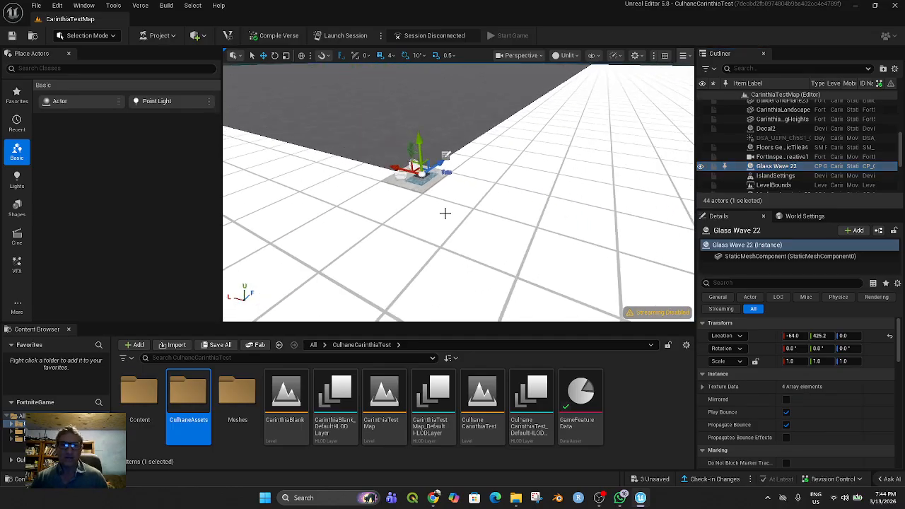
scroll(458, 210, down, 1)
middle_drag(494, 220, 424, 230)
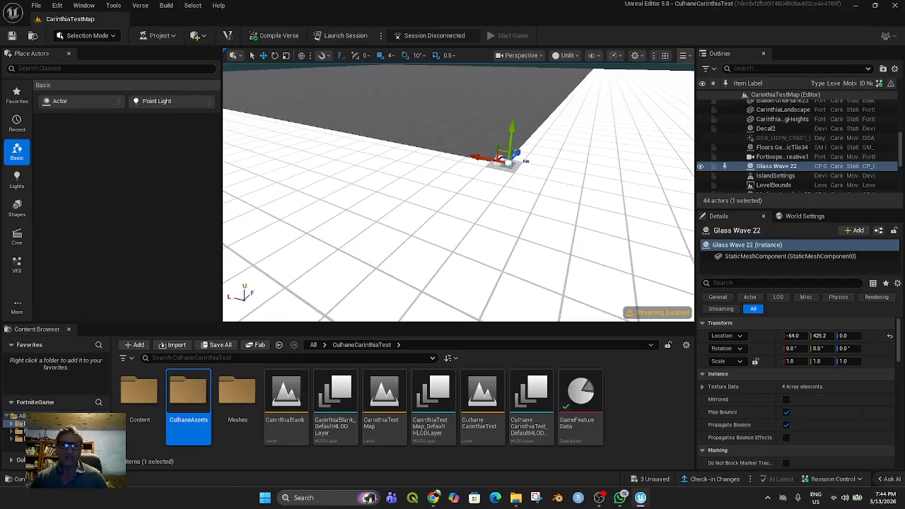
Force-delete the assets from Cafeteria_Roof through Material_006 in the CulhaneAssets folder
double_click(198, 400)
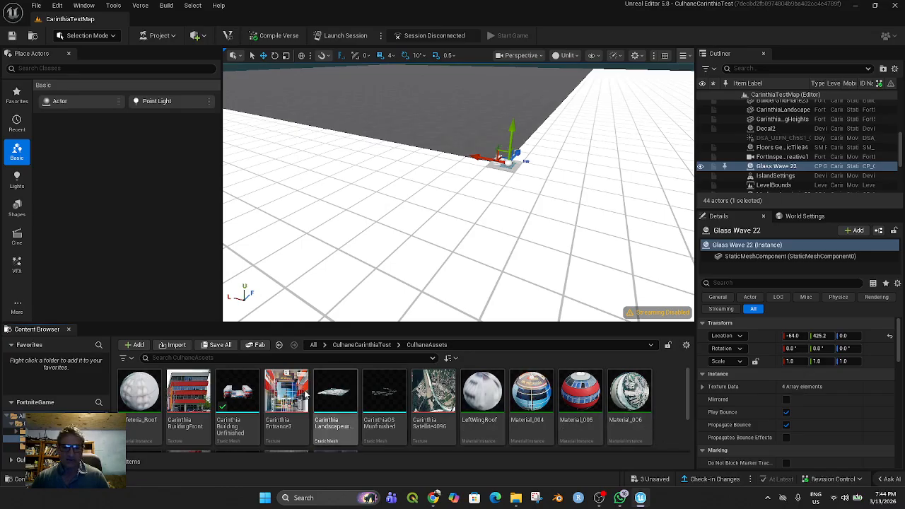
click(146, 411)
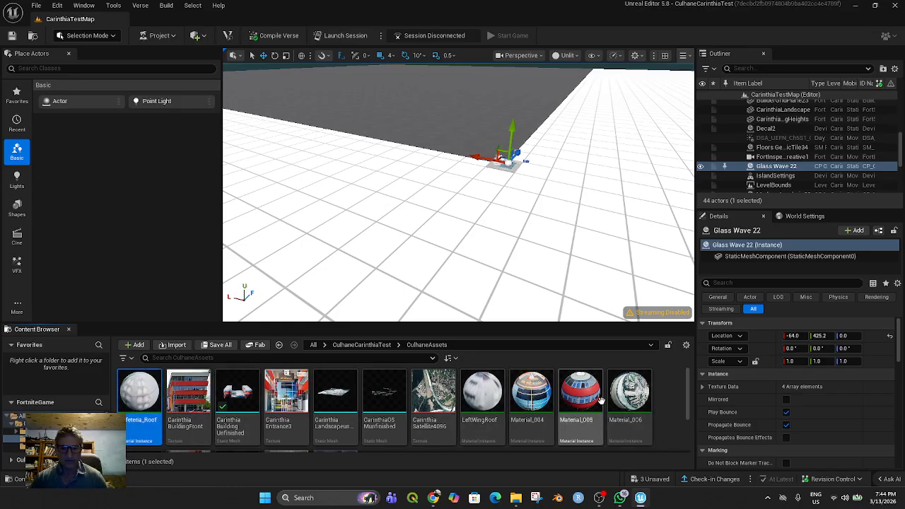
shift+click(628, 403)
key(Delete)
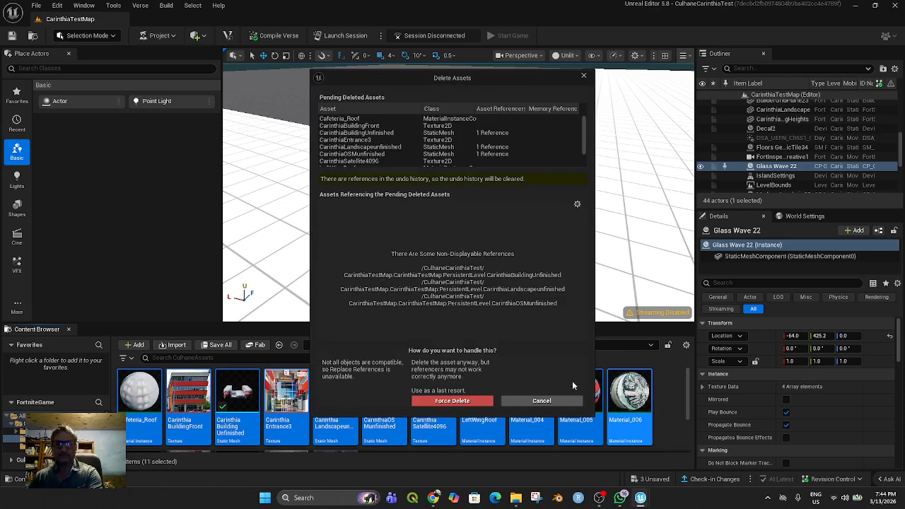
click(491, 402)
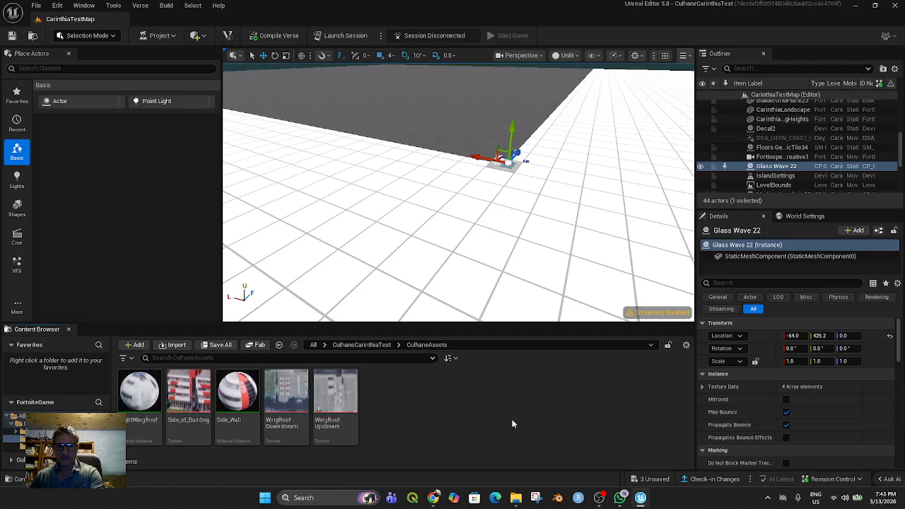
Delete the remaining CulhaneAssets items: RightWingRoof, Side_of_Building, Side_Wall, WingRoofDownstream and WingRoofUpstream
click(141, 400)
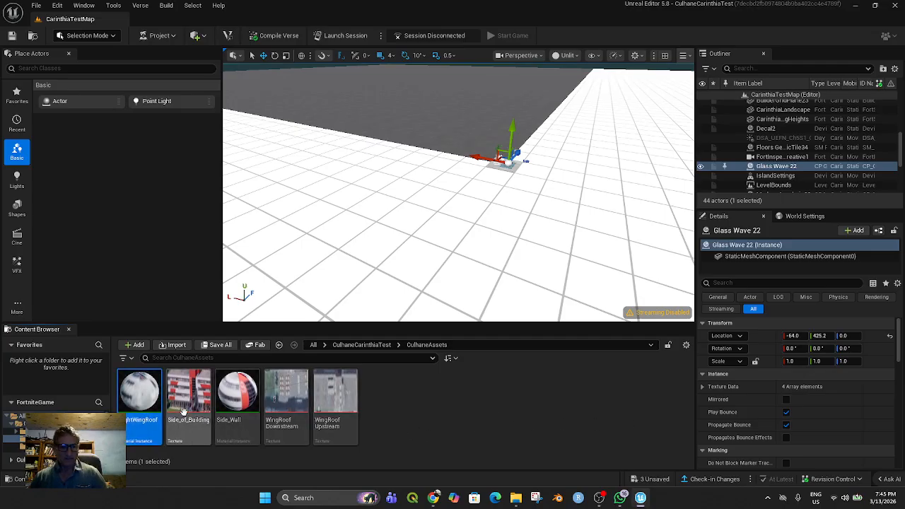
shift+click(329, 417)
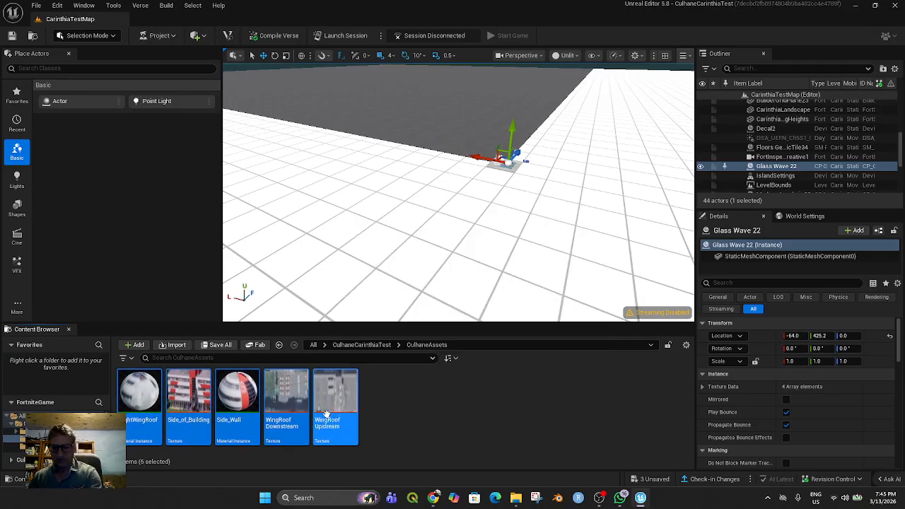
key(Delete)
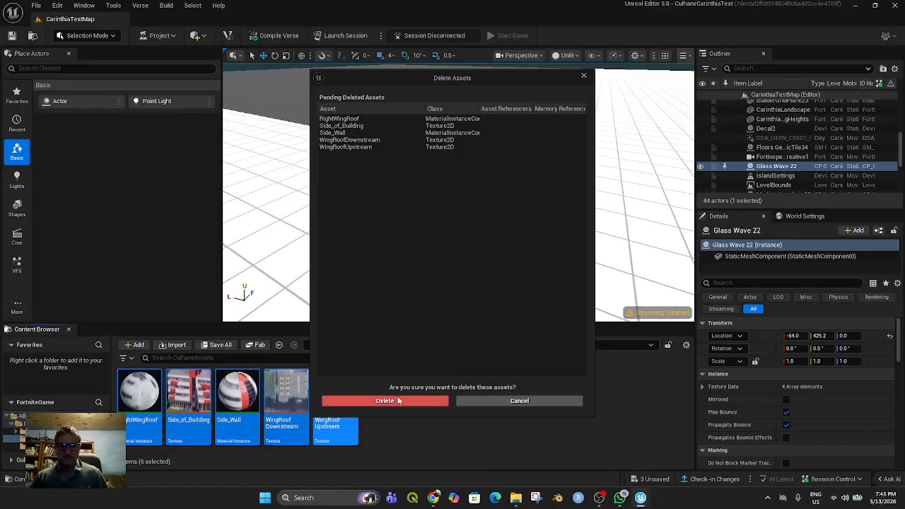
click(399, 400)
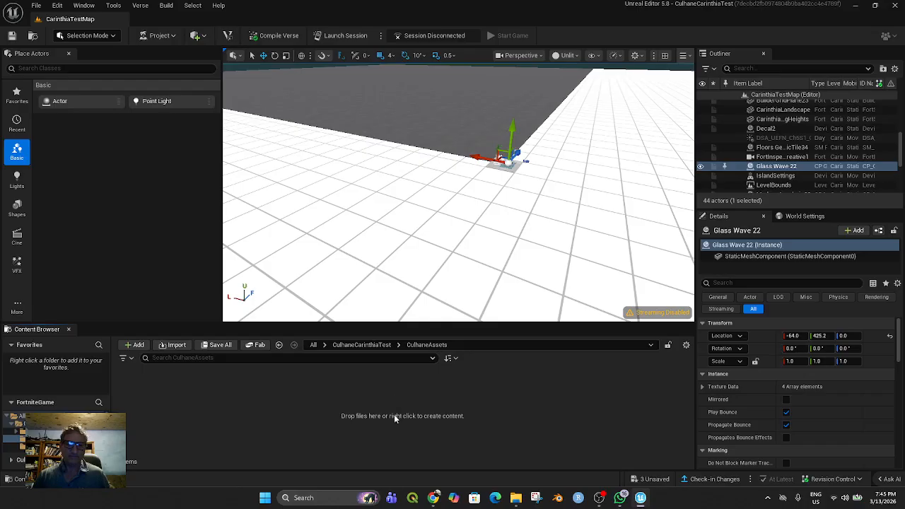
Start an import into the CulhaneAssets folder and browse to QGIS book Culhane/Carinthia Models on the Extreme SSD (E:) drive
right_click(223, 407)
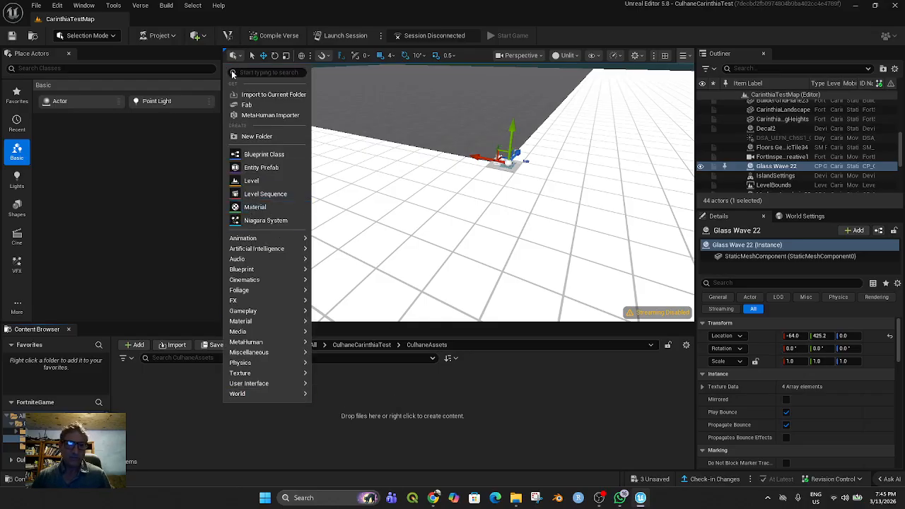
click(258, 94)
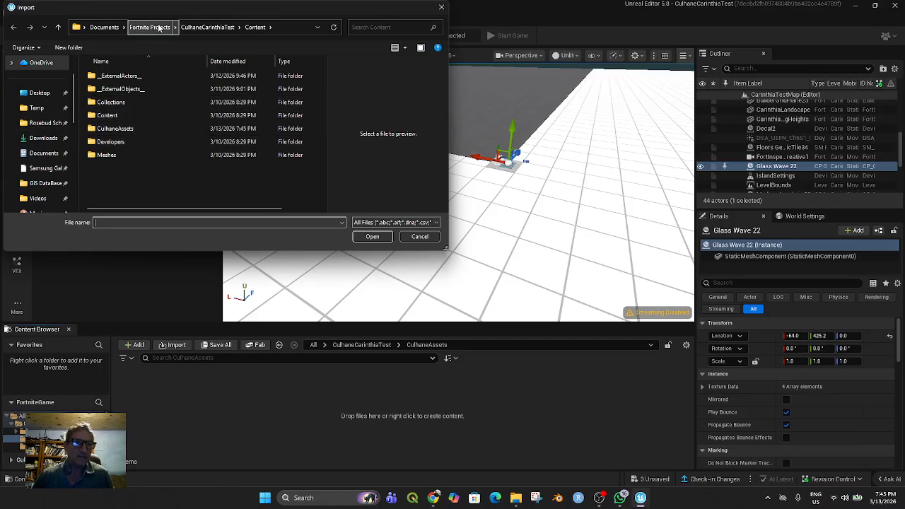
scroll(43, 141, down, 5)
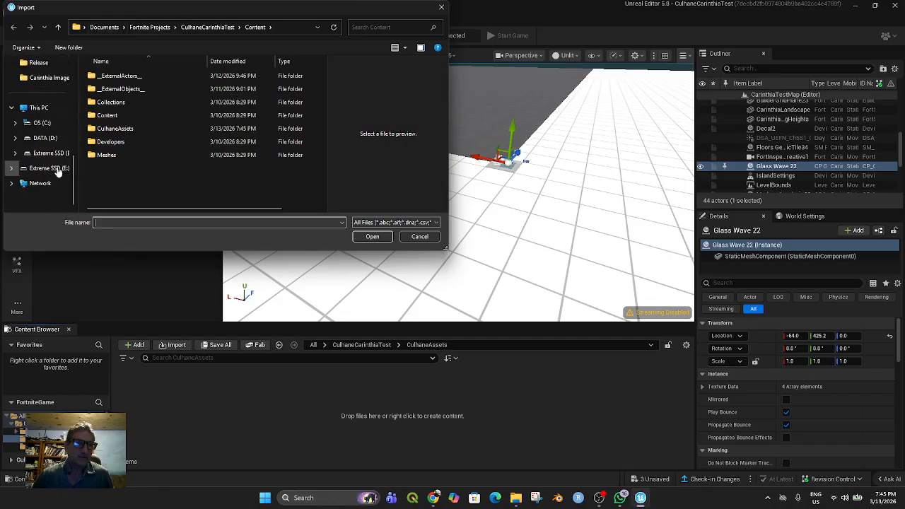
click(46, 153)
scroll(205, 162, down, 3)
scroll(205, 162, down, 3)
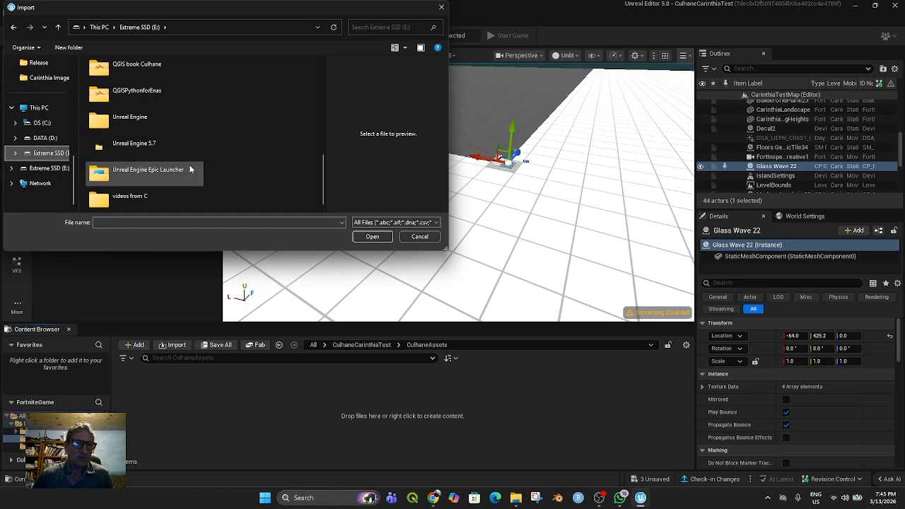
scroll(177, 169, up, 3)
scroll(171, 177, down, 2)
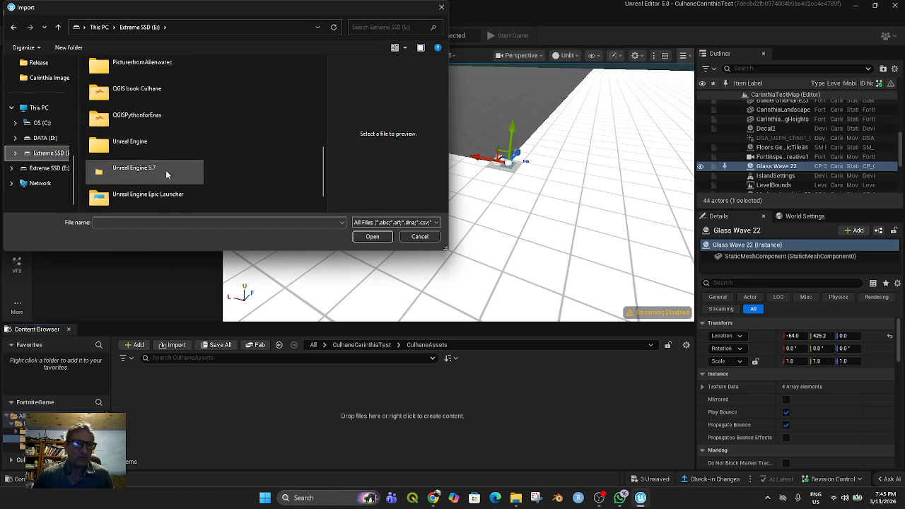
scroll(161, 165, down, 1)
scroll(161, 166, up, 3)
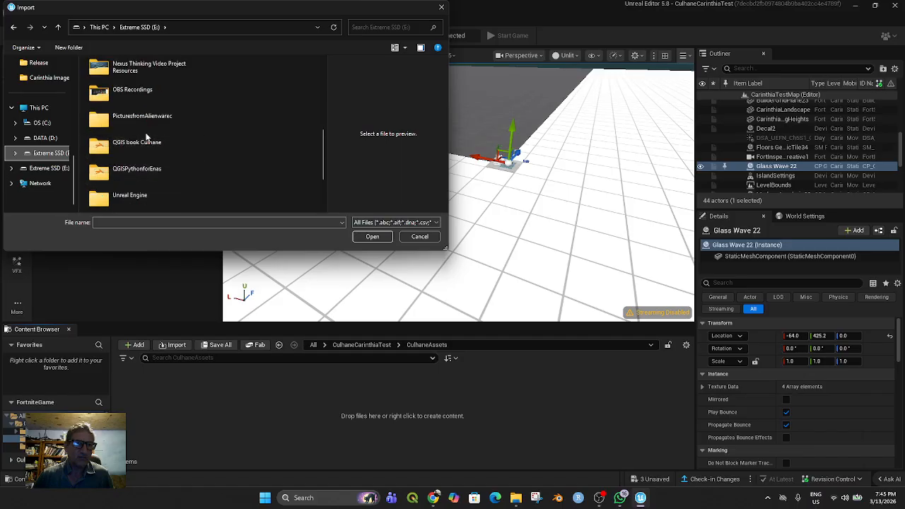
double_click(168, 144)
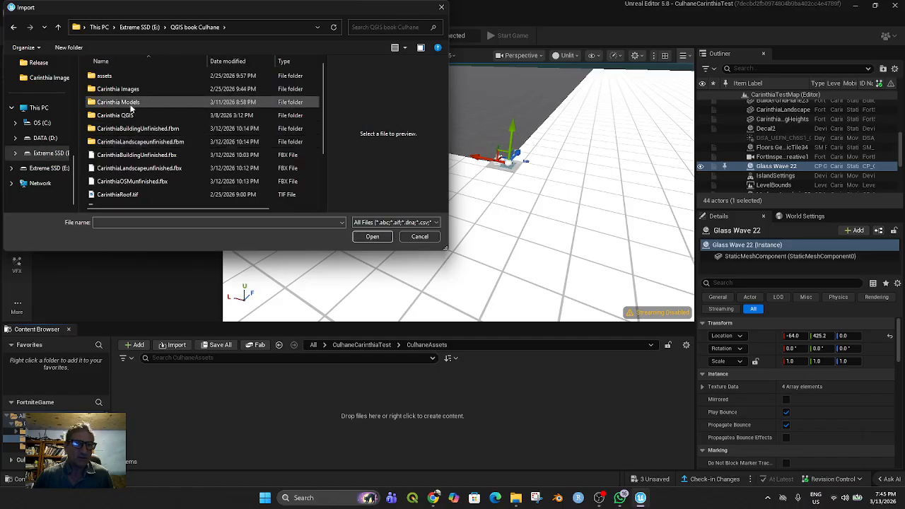
double_click(130, 103)
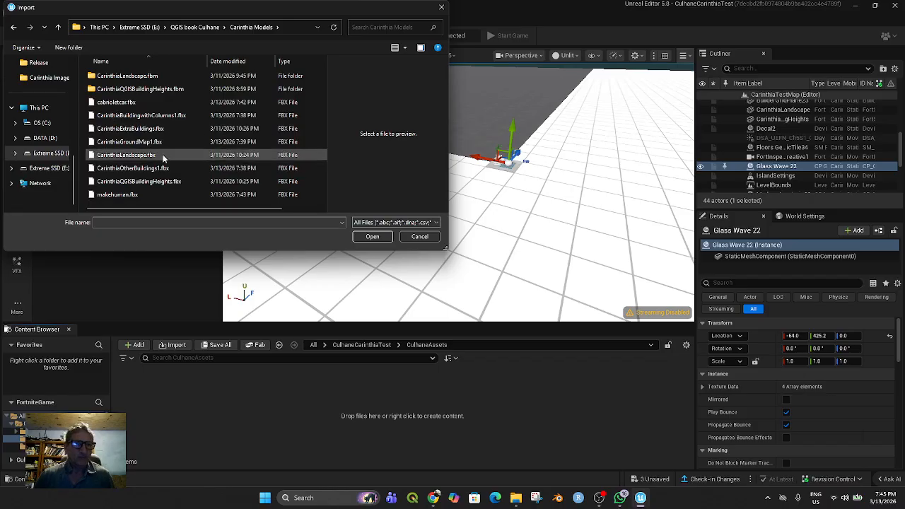
Import the cabrioletcar, CarinthiaBuildingwithColumns1, CarinthiaGroundMap1, CarinthiaOtherBuildings1 and makehuman FBX files with the default static mesh and material instance options
click(131, 143)
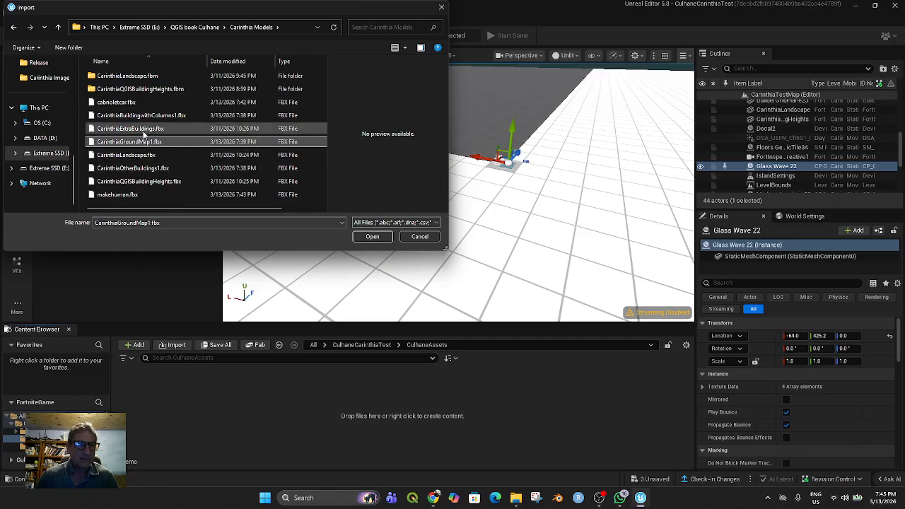
ctrl+click(156, 169)
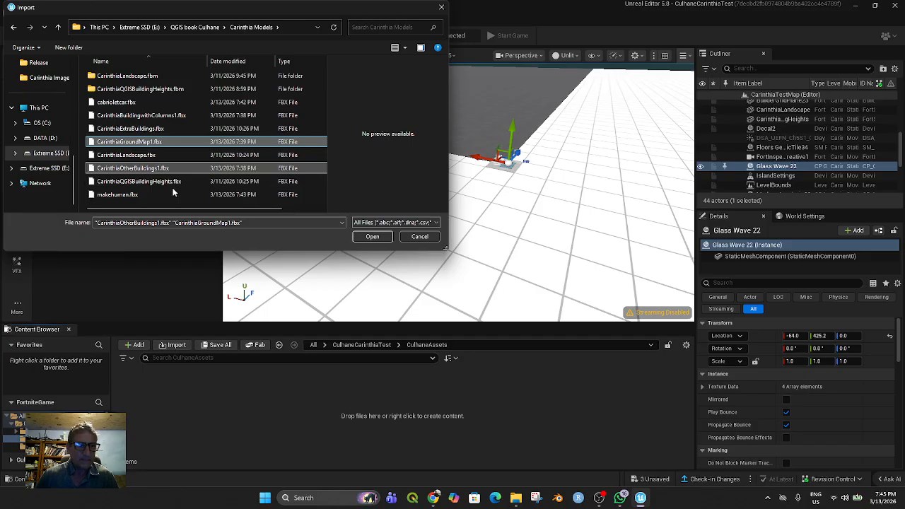
ctrl+click(133, 199)
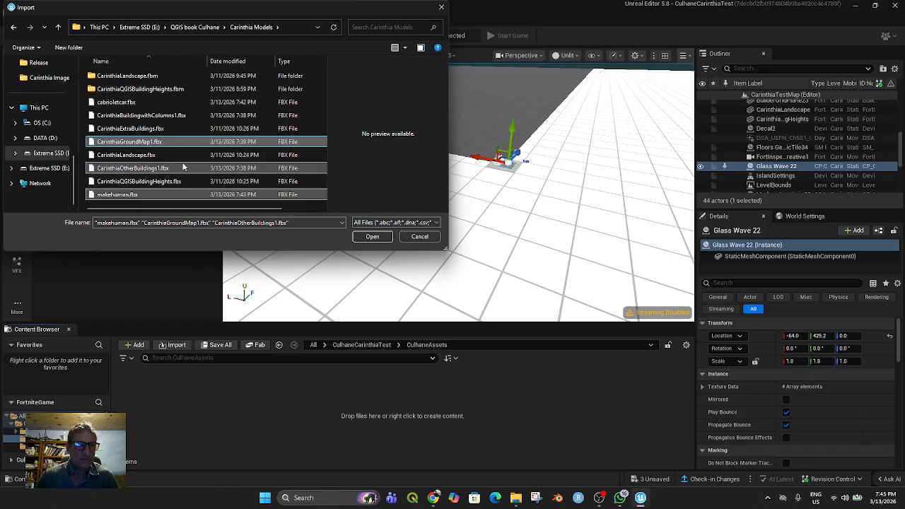
ctrl+click(153, 119)
ctrl+click(169, 195)
ctrl+click(130, 105)
click(367, 236)
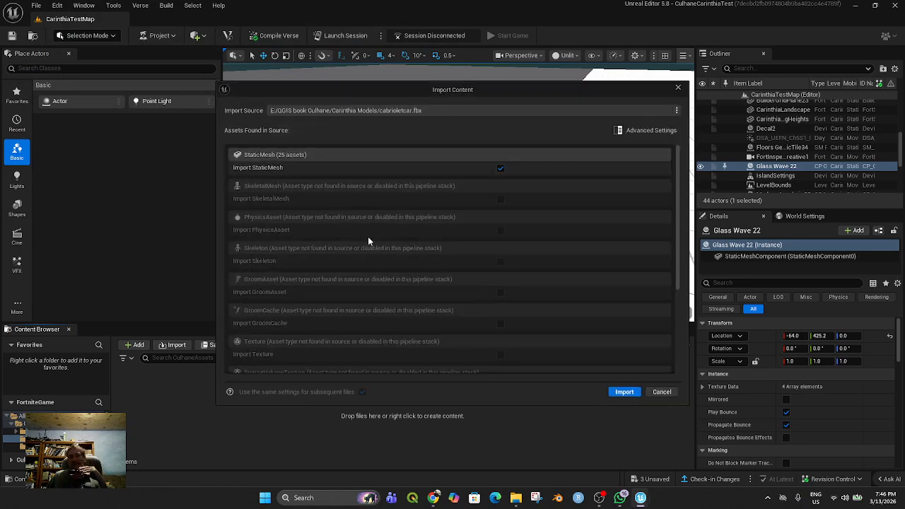
scroll(599, 295, down, 3)
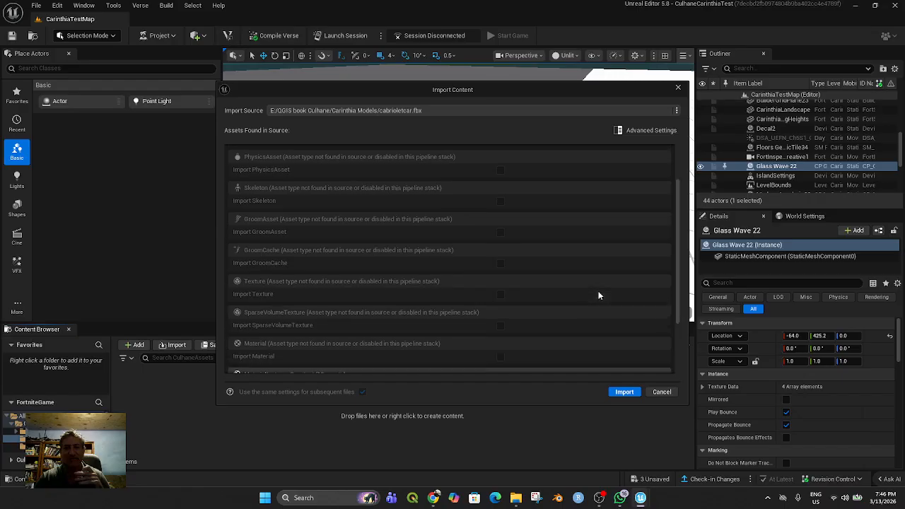
click(634, 393)
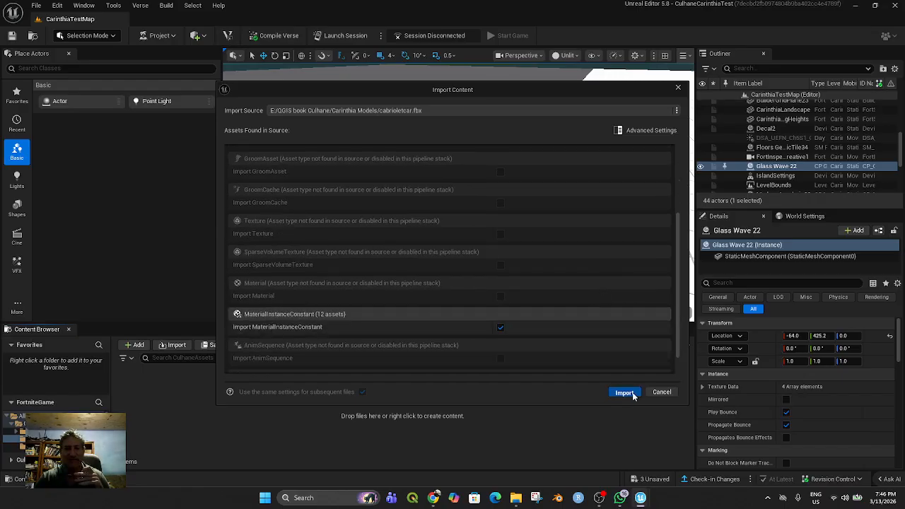
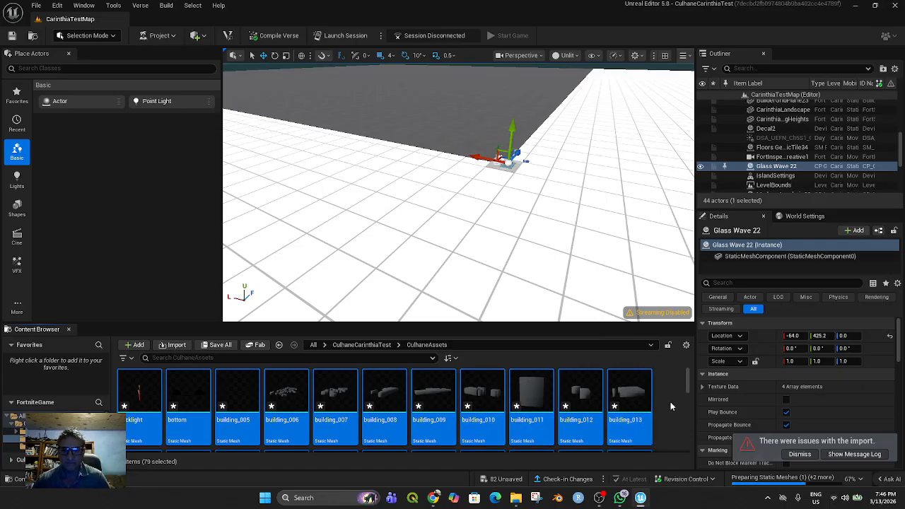
Review the Interchange Import messages for the FBX files in the Message Log, clear the list and close the log
click(854, 453)
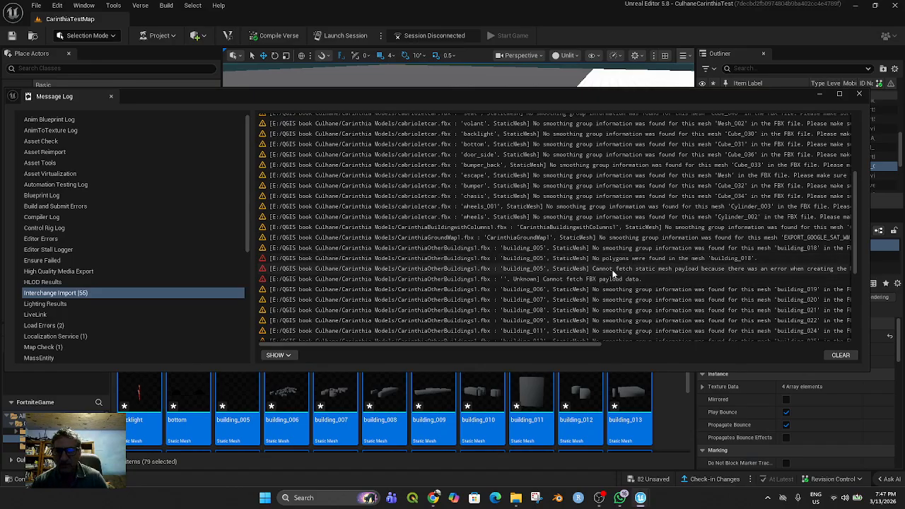
scroll(702, 272, down, 1)
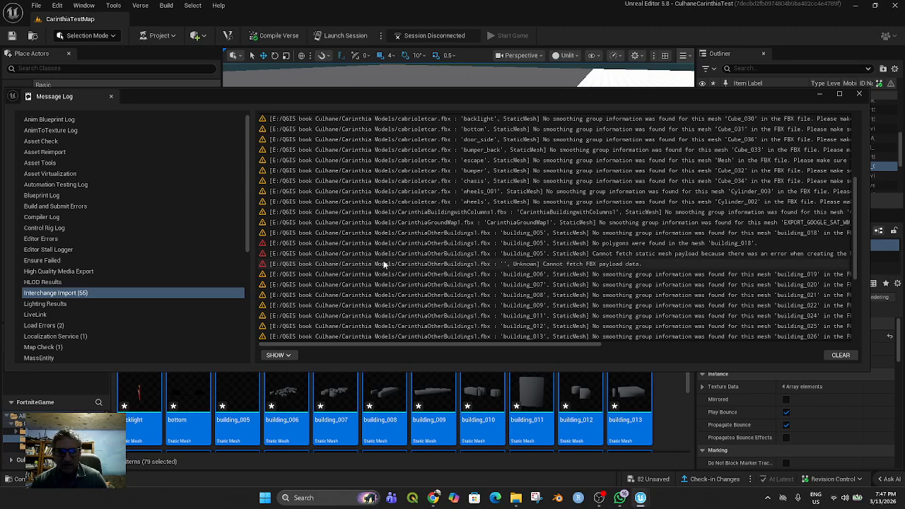
scroll(625, 267, down, 3)
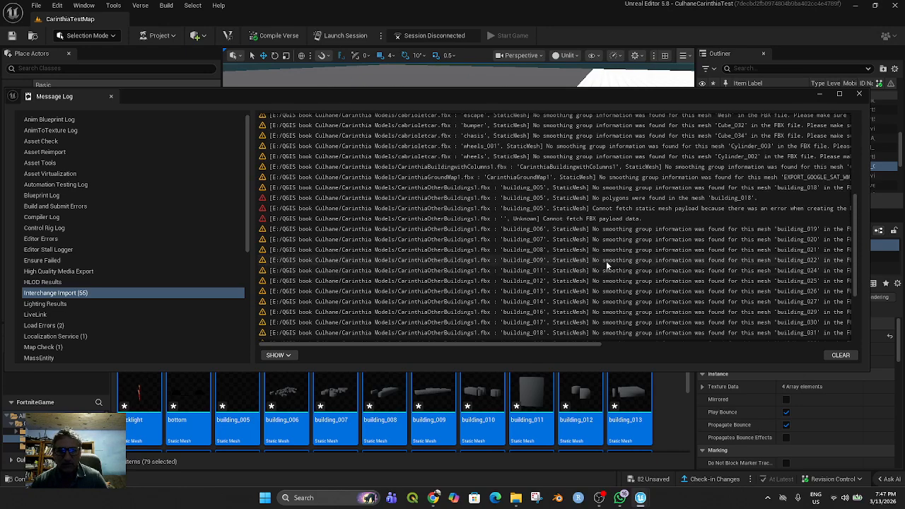
scroll(530, 245, down, 9)
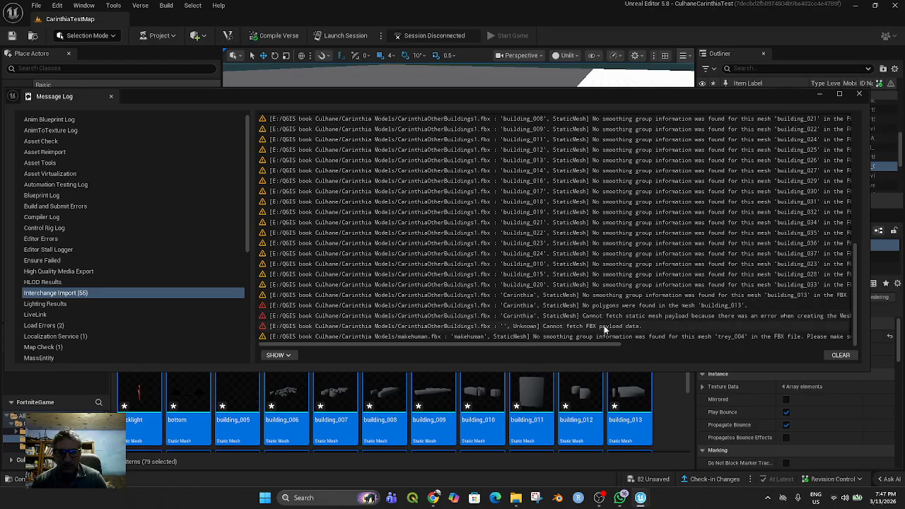
scroll(602, 324, up, 10)
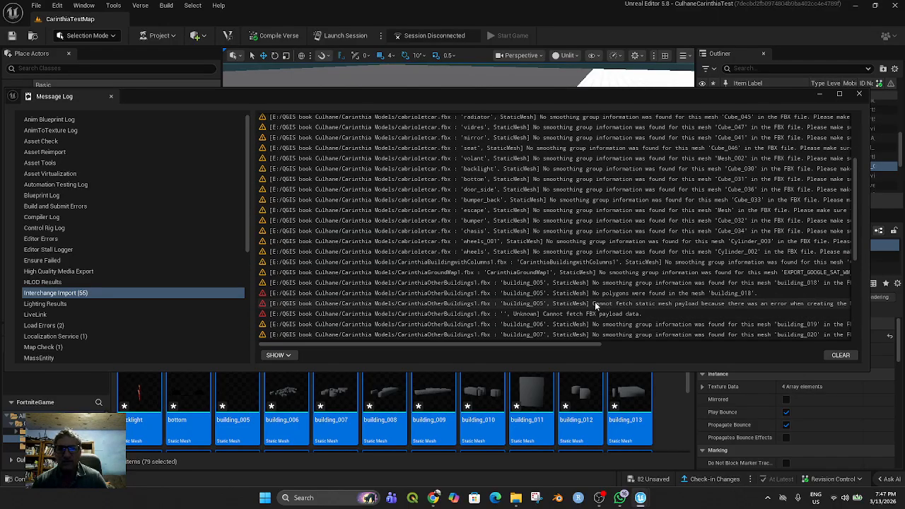
click(834, 355)
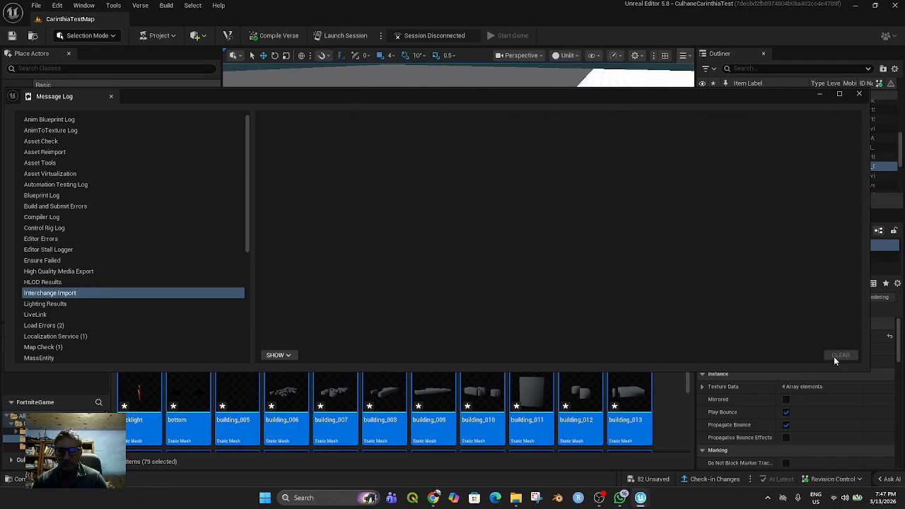
click(859, 94)
Place all the selected CulhaneAssets items into CarinthiaTestMap and bring the university building into view
scroll(380, 396, up, 1)
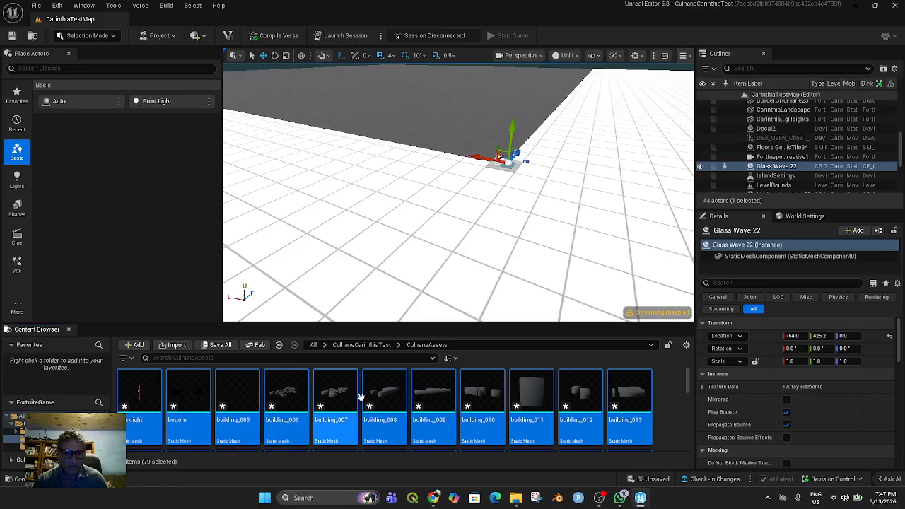
scroll(381, 410, down, 3)
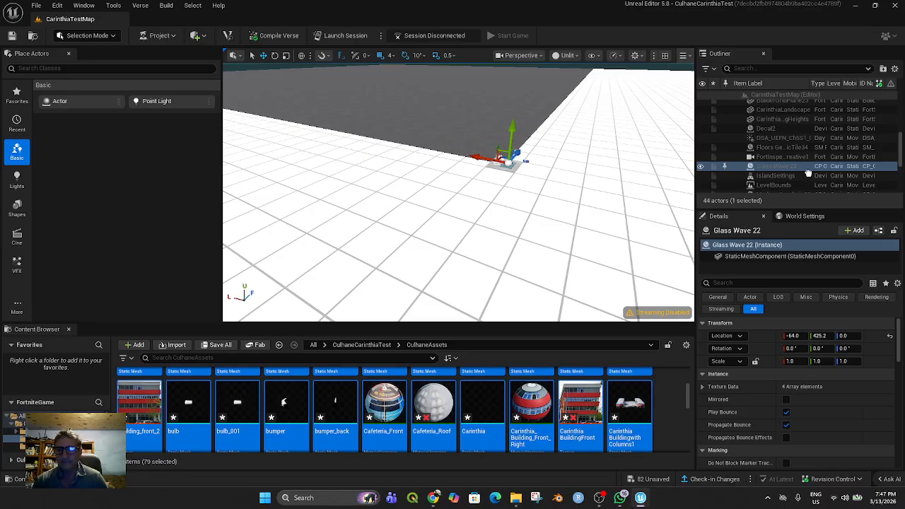
scroll(561, 256, down, 6)
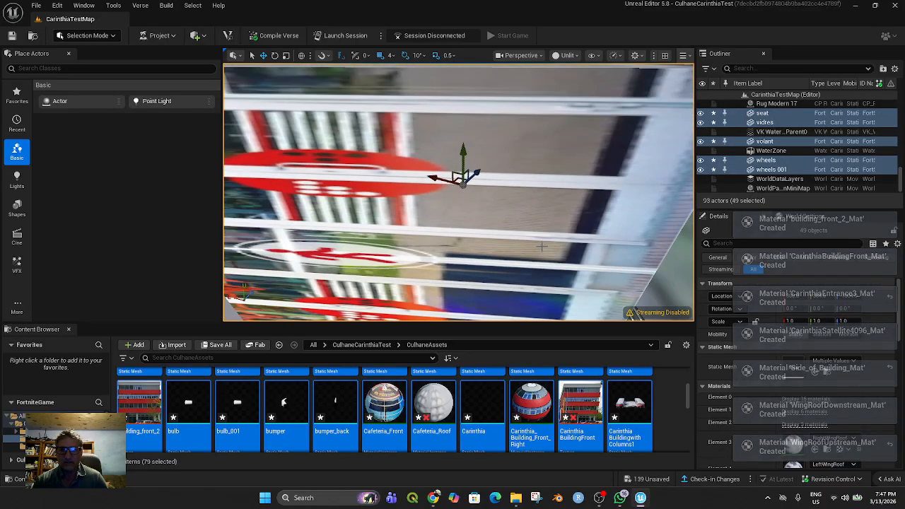
scroll(513, 238, down, 2)
middle_drag(516, 244, 616, 232)
drag(618, 221, 452, 198)
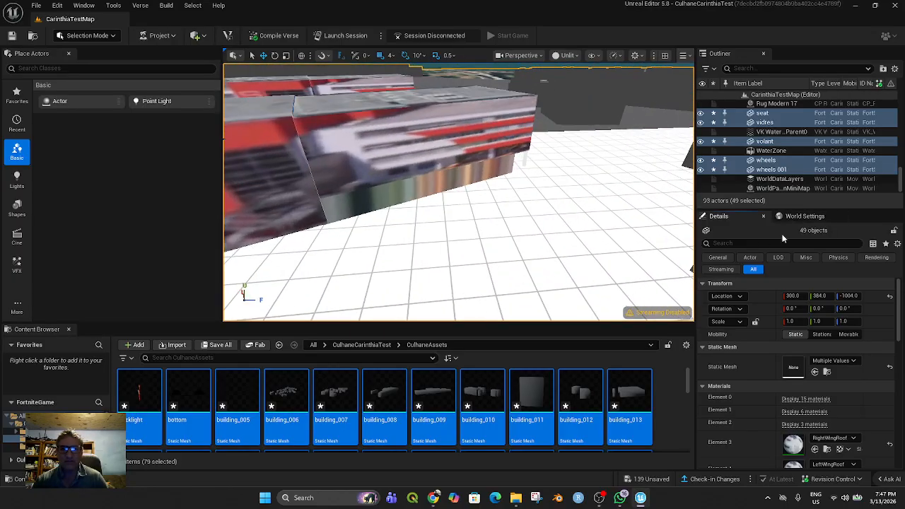
Raise the placed models to 520.0 on the vertical axis so the ground map covers the white grid, and save all files
right_drag(563, 224, 636, 197)
right_drag(578, 185, 621, 187)
scroll(639, 181, down, 8)
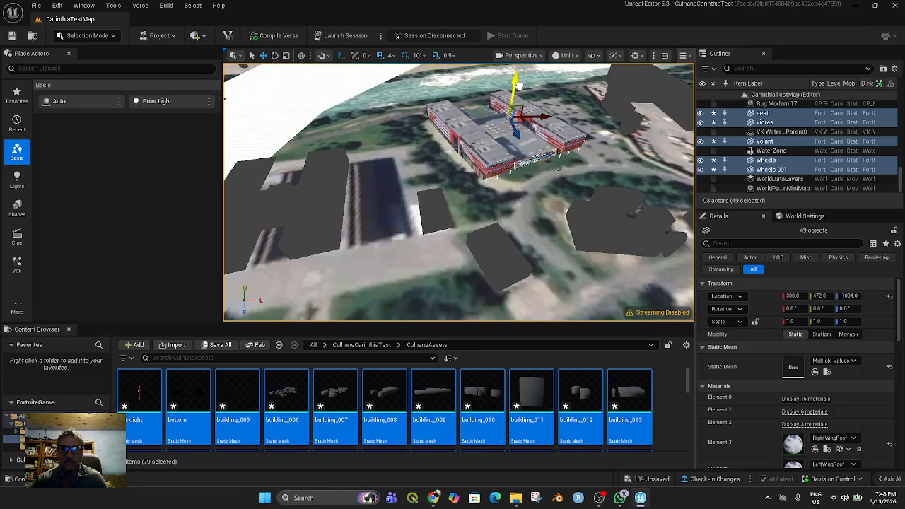
middle_drag(564, 127, 585, 116)
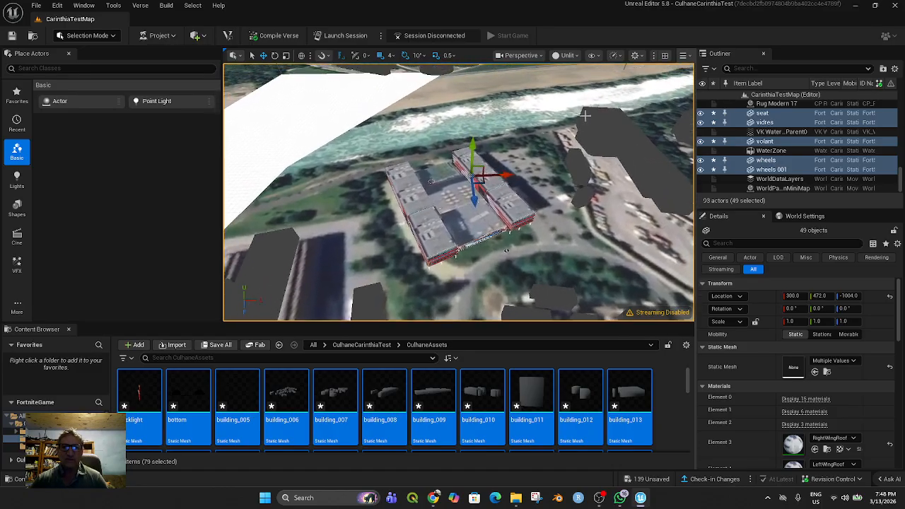
scroll(585, 115, down, 2)
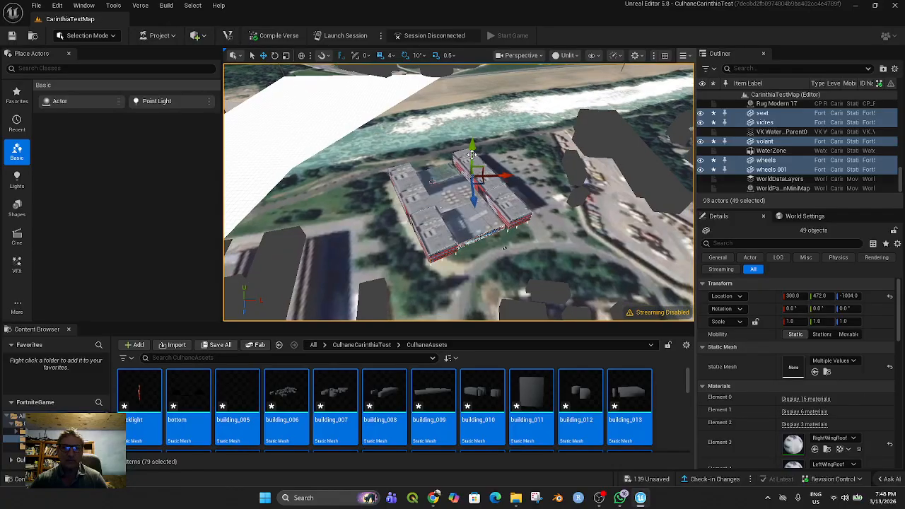
drag(473, 149, 478, 149)
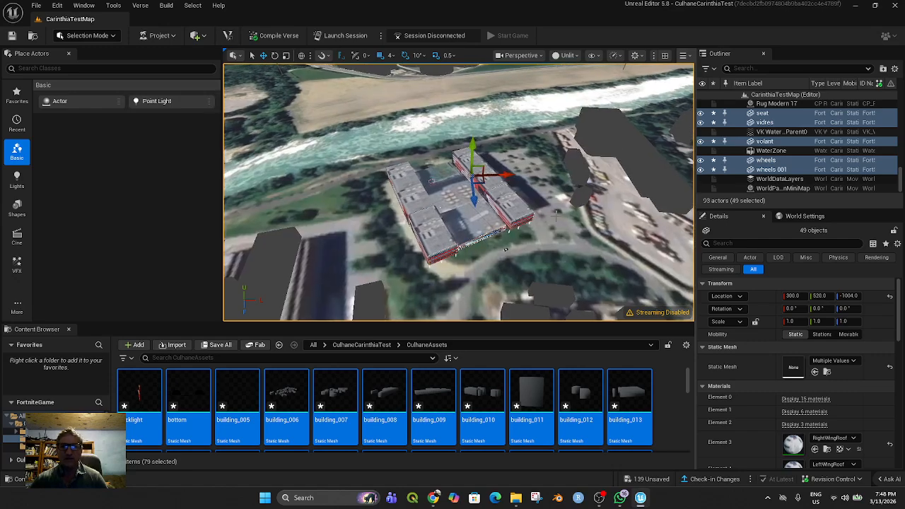
click(36, 6)
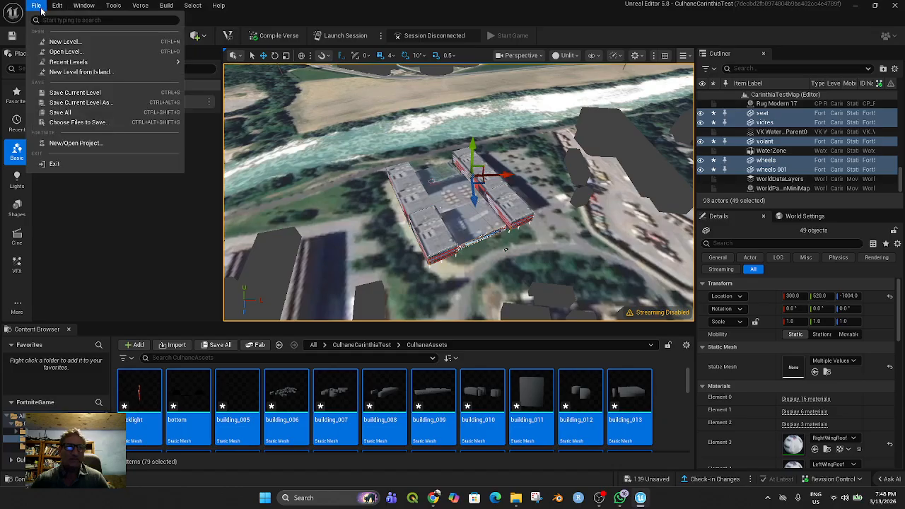
click(67, 111)
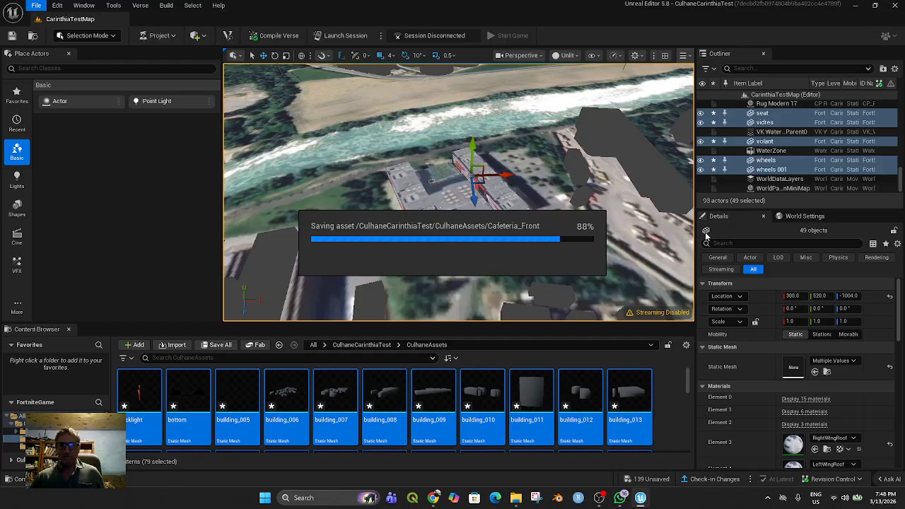
Set the collision preset of the surrounding building 008 to NoCollision
click(621, 147)
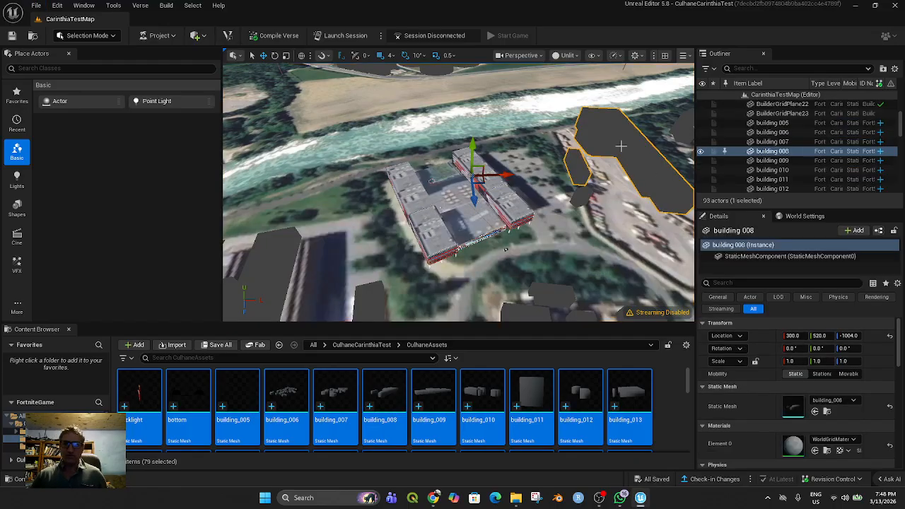
scroll(804, 171, down, 2)
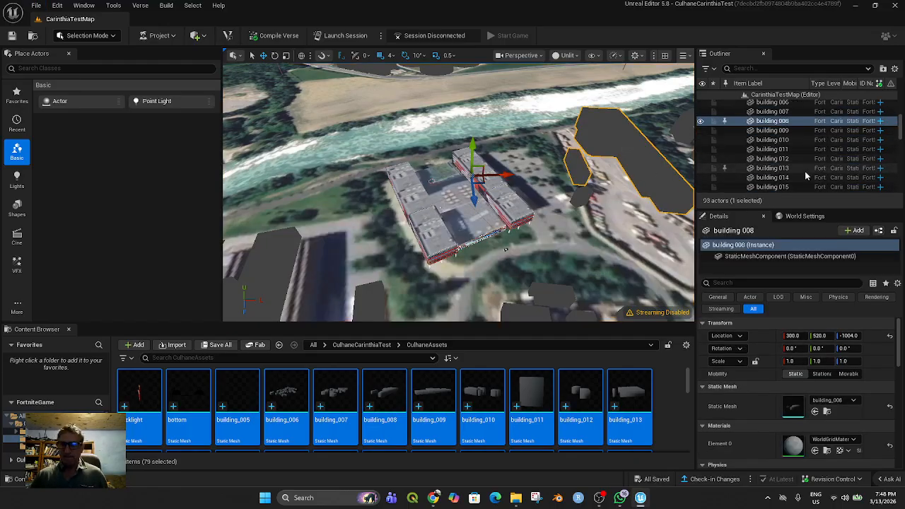
scroll(831, 419, down, 1)
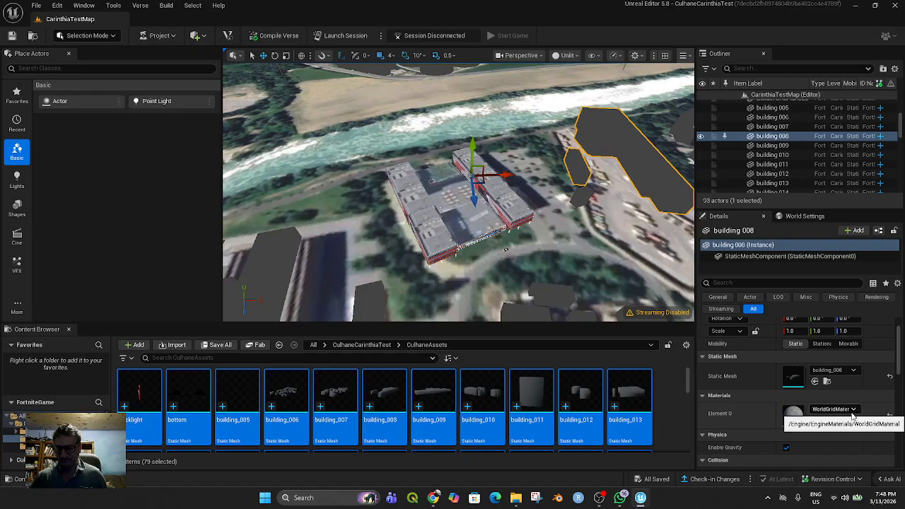
scroll(850, 412, down, 2)
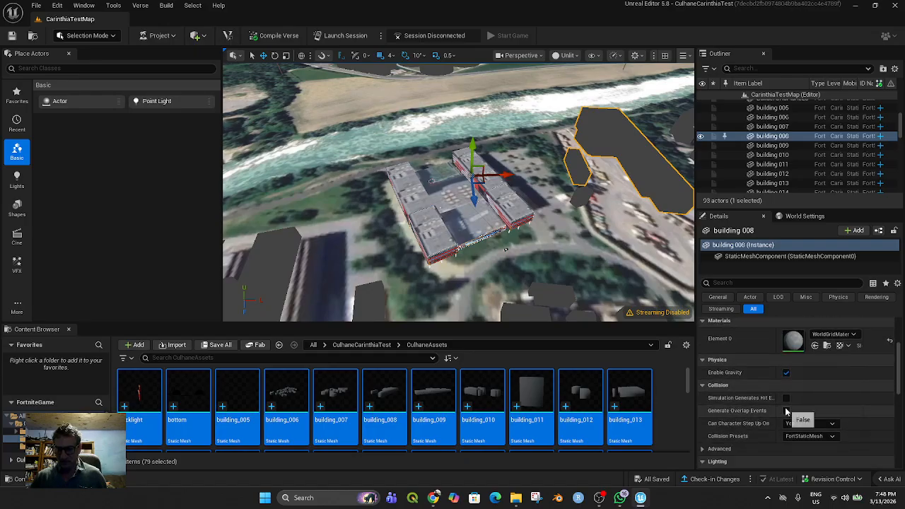
scroll(834, 424, down, 1)
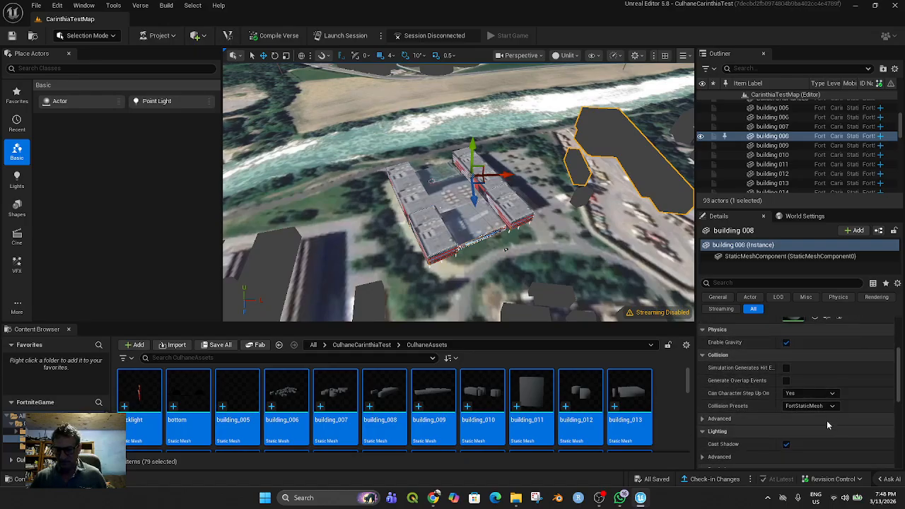
click(810, 405)
scroll(807, 192, up, 4)
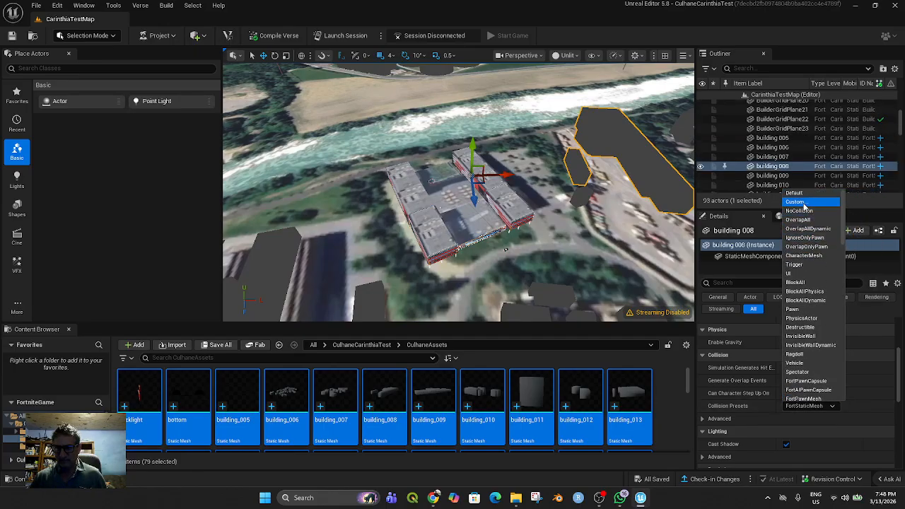
click(801, 211)
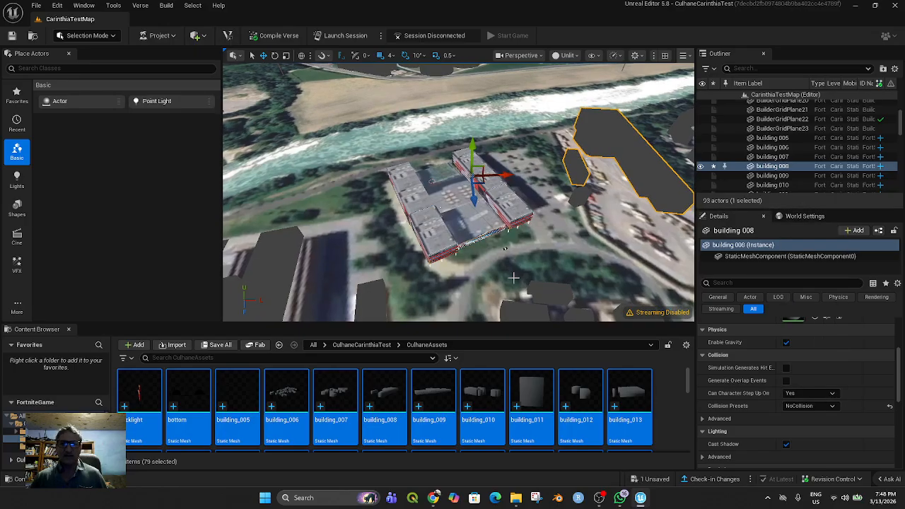
Select all surrounding buildings from building 005 through building 024 and set their collision preset to NoCollision
click(543, 288)
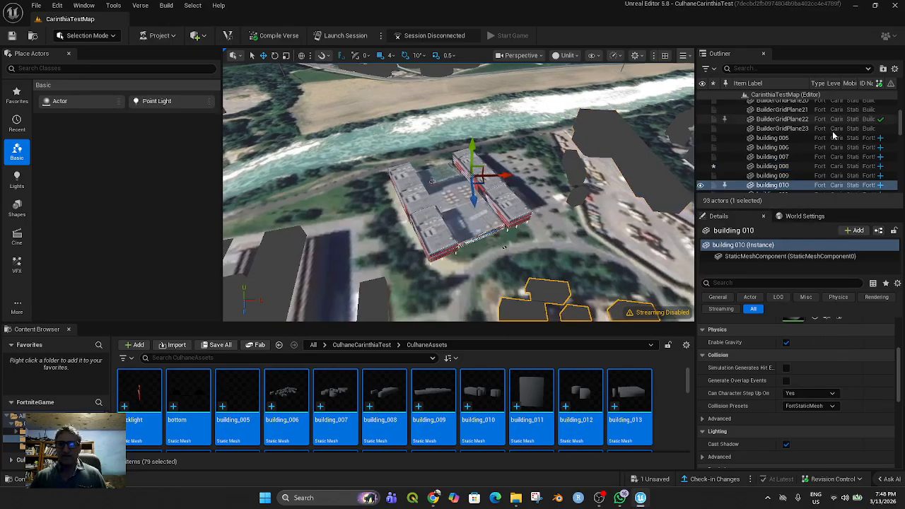
click(772, 139)
scroll(792, 154, down, 2)
scroll(792, 157, down, 4)
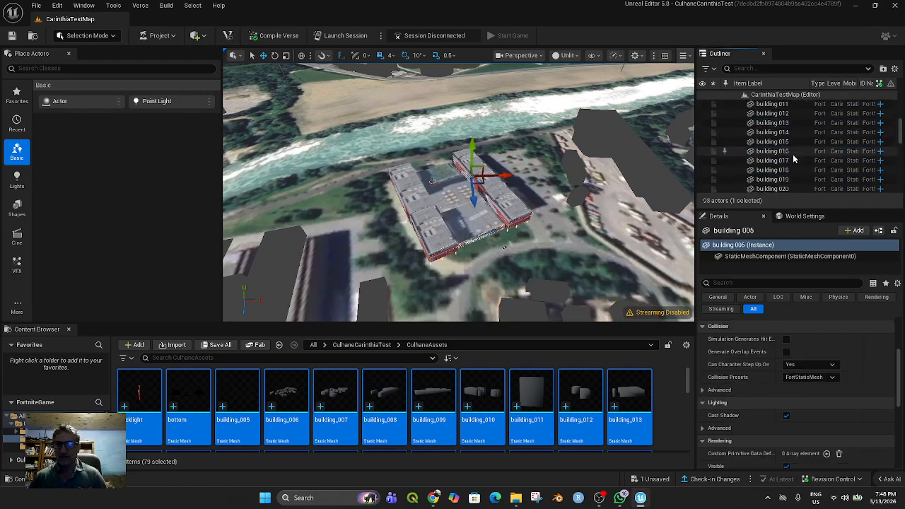
shift+click(777, 166)
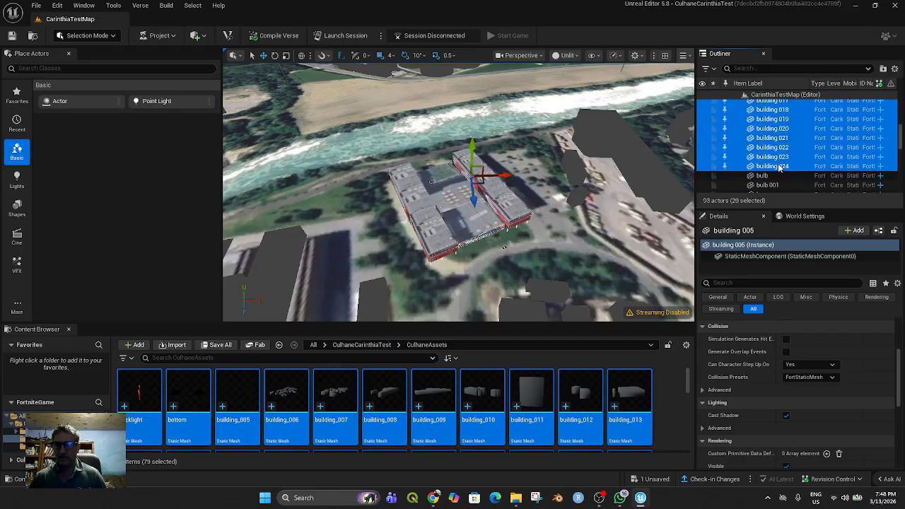
scroll(446, 183, down, 3)
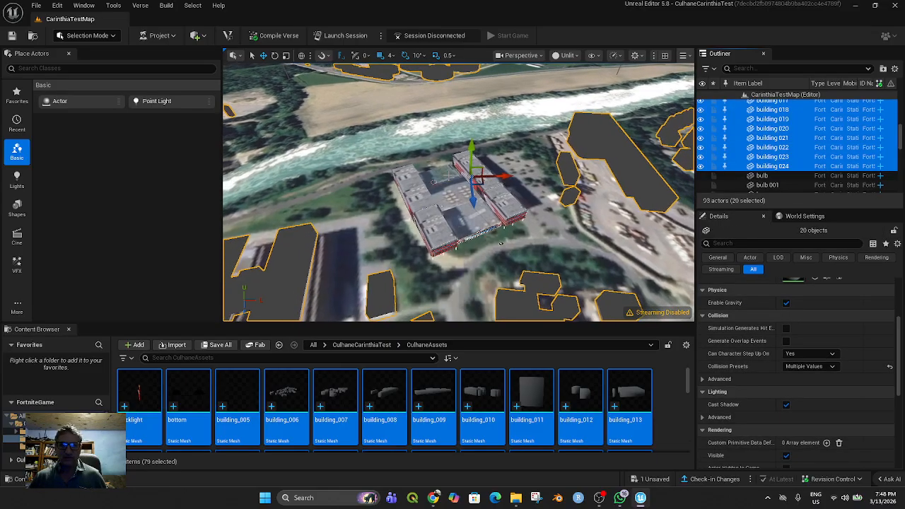
right_drag(446, 182, 463, 117)
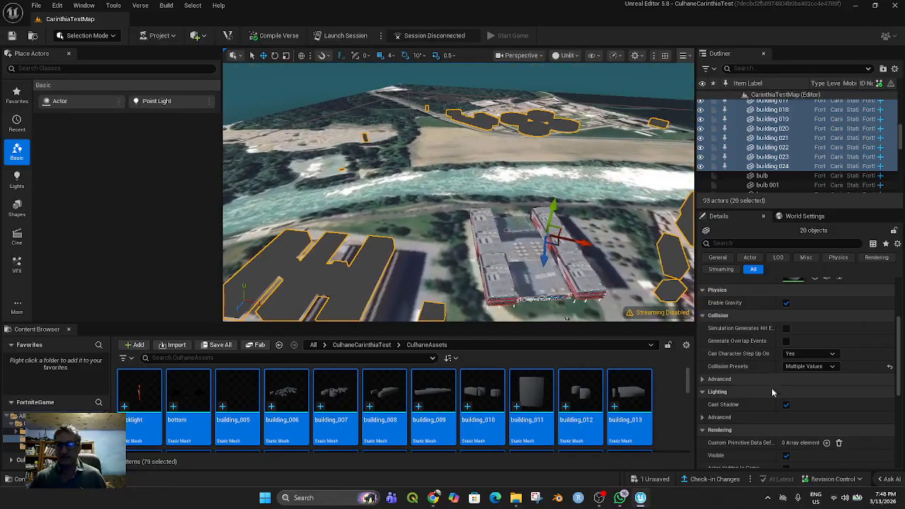
scroll(818, 412, down, 3)
scroll(803, 413, down, 2)
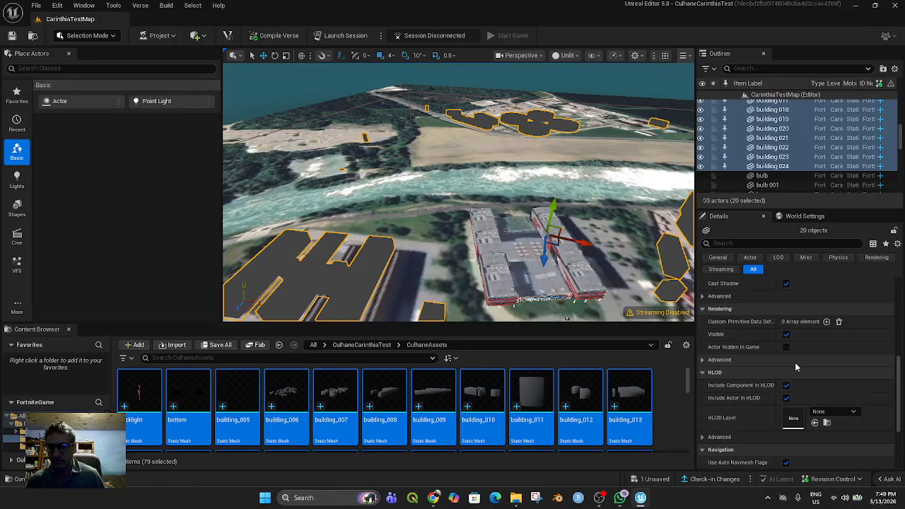
scroll(795, 366, down, 1)
scroll(804, 402, up, 1)
scroll(805, 396, up, 3)
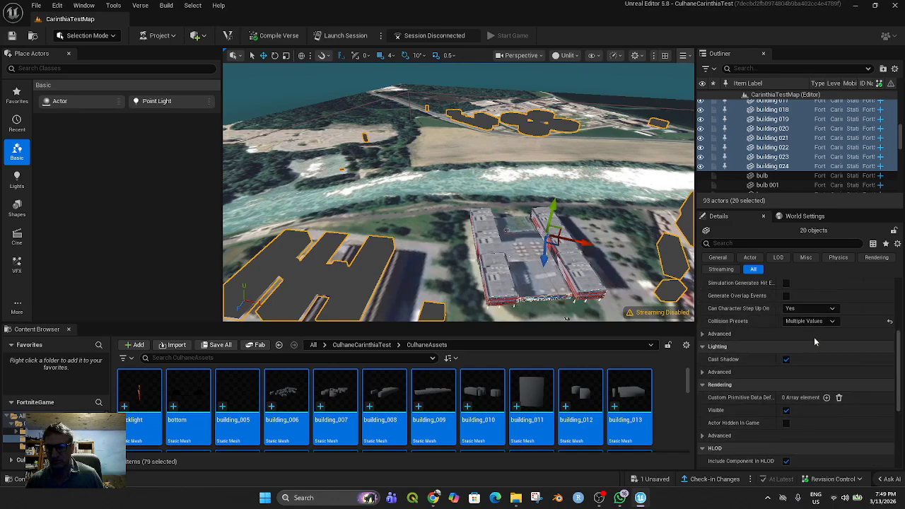
click(832, 321)
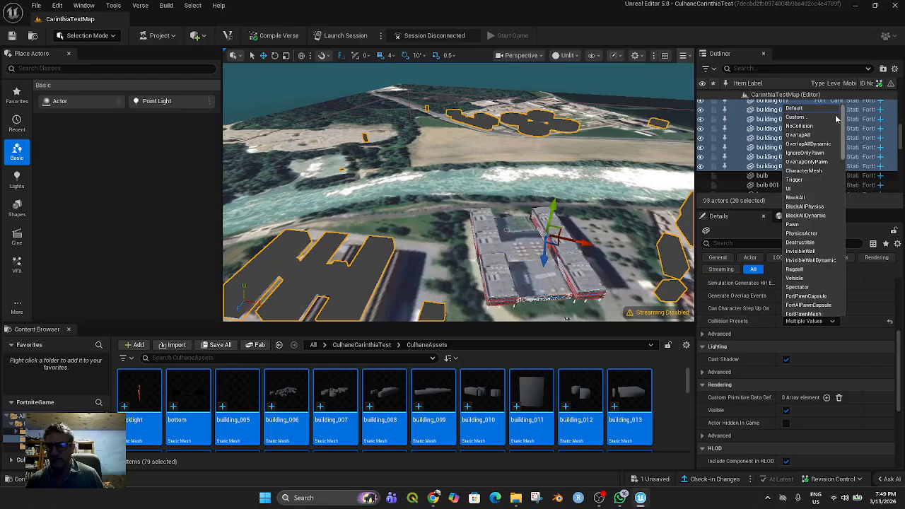
click(805, 127)
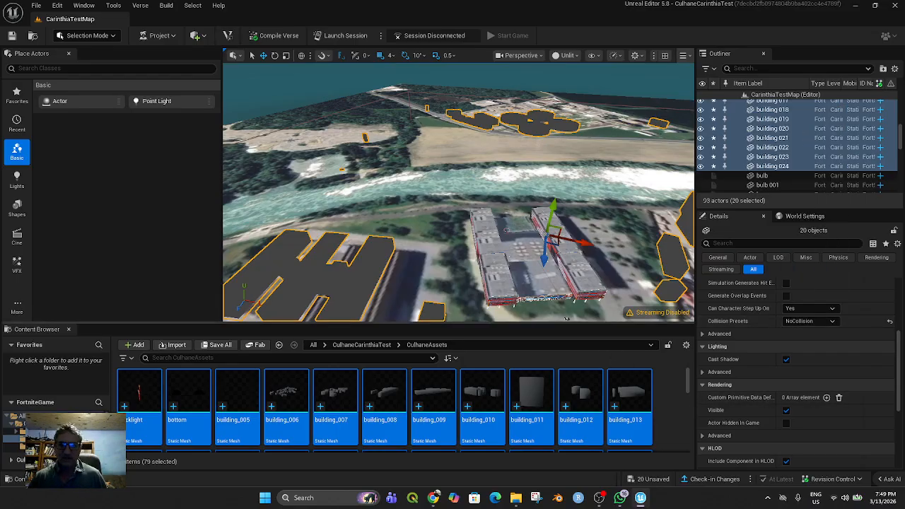
Set the collision preset of the CarinthiaBuildingwithColumns1 university building to NoCollision
click(496, 269)
scroll(829, 425, down, 5)
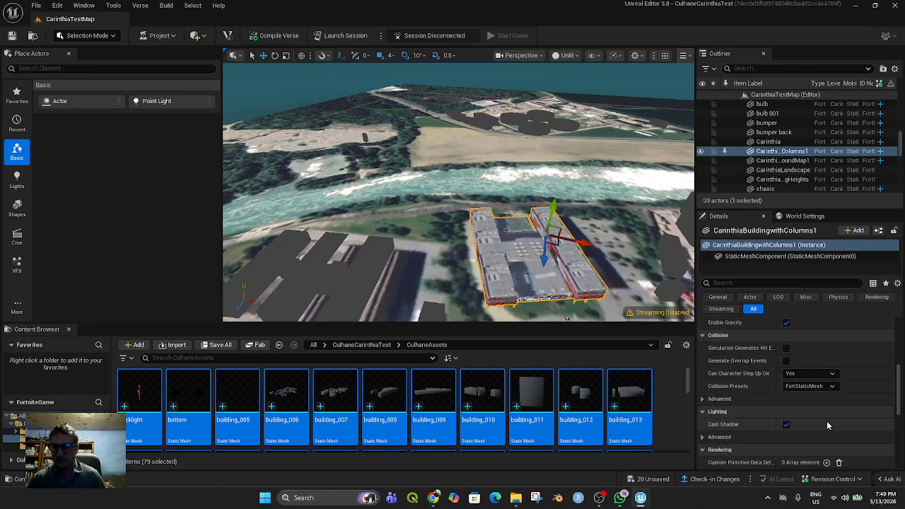
click(833, 386)
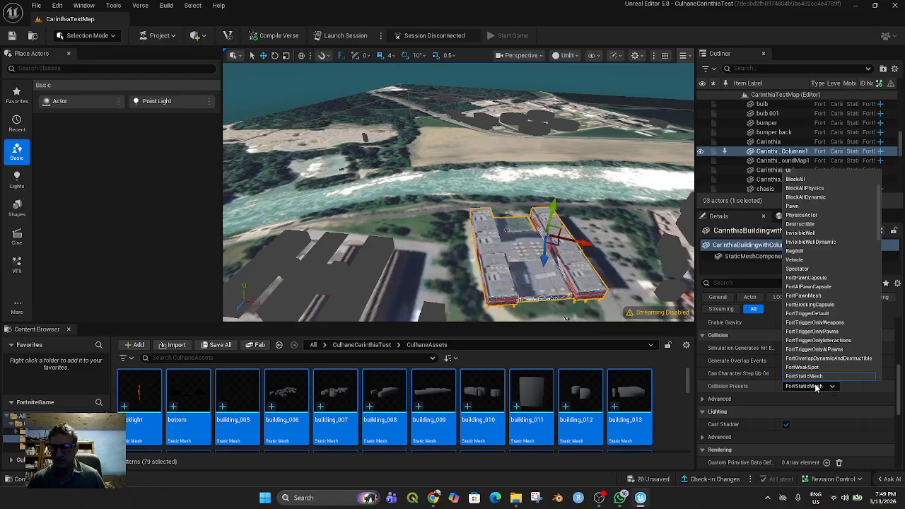
scroll(810, 212, up, 3)
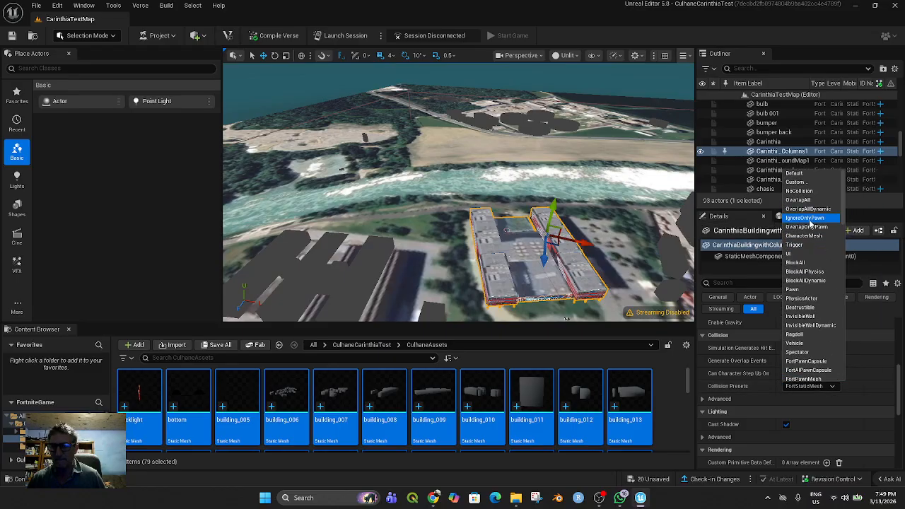
click(799, 190)
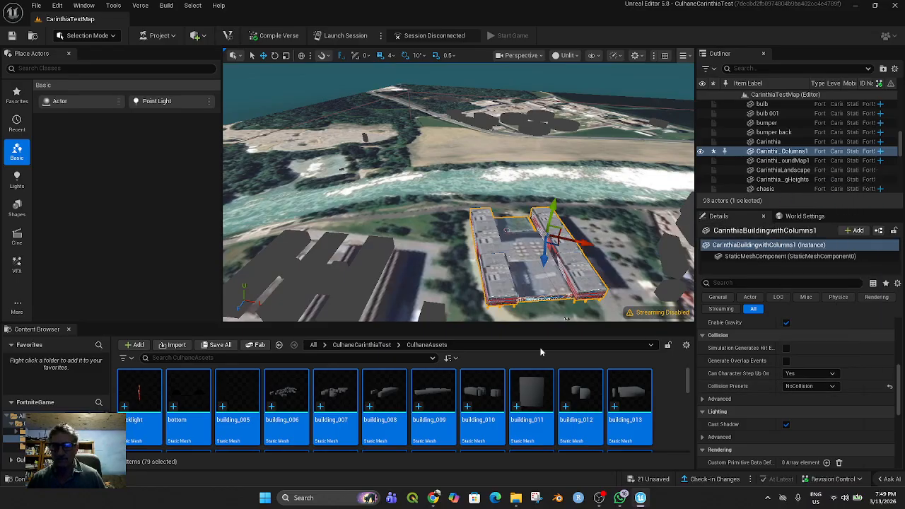
Select the side door of the parked car near the university building and frame it for a closer look
scroll(554, 282, down, 1)
mouse_move(603, 317)
middle_down()
mouse_move(609, 353)
mouse_move(588, 322)
middle_up()
scroll(556, 264, up, 2)
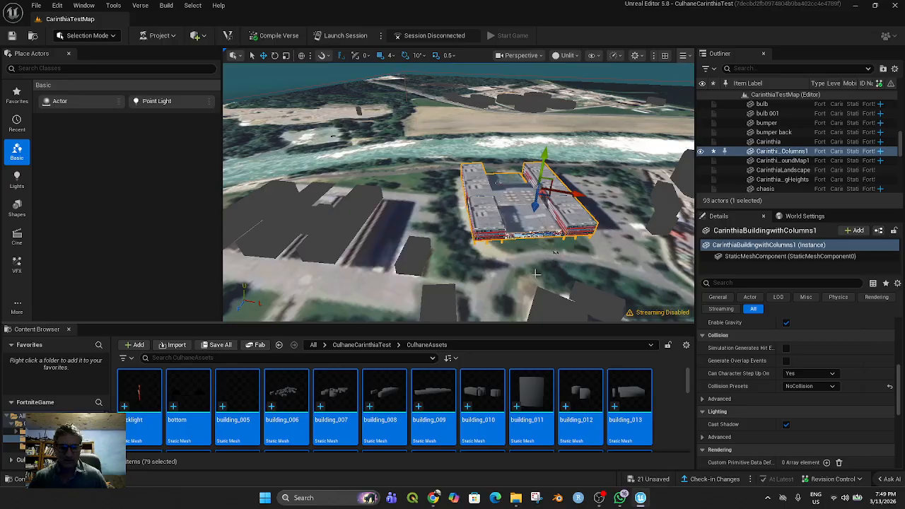
key(f)
click(493, 271)
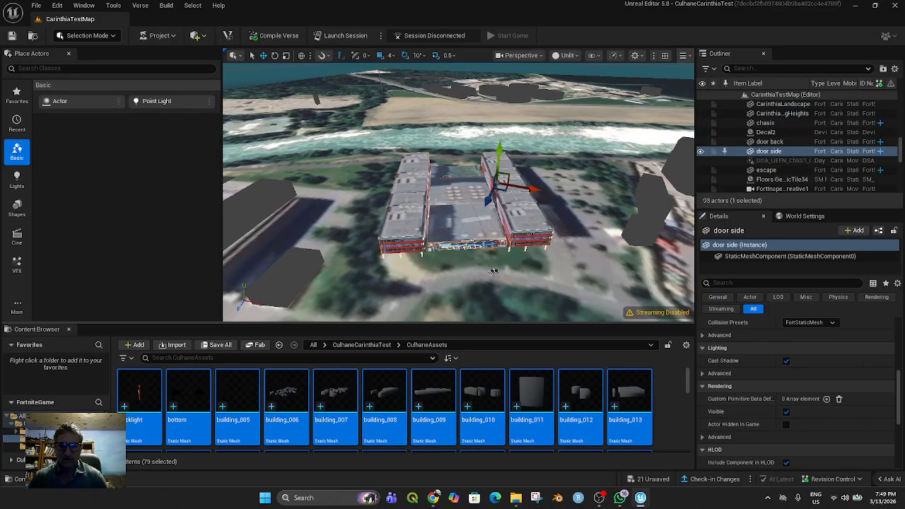
key(f)
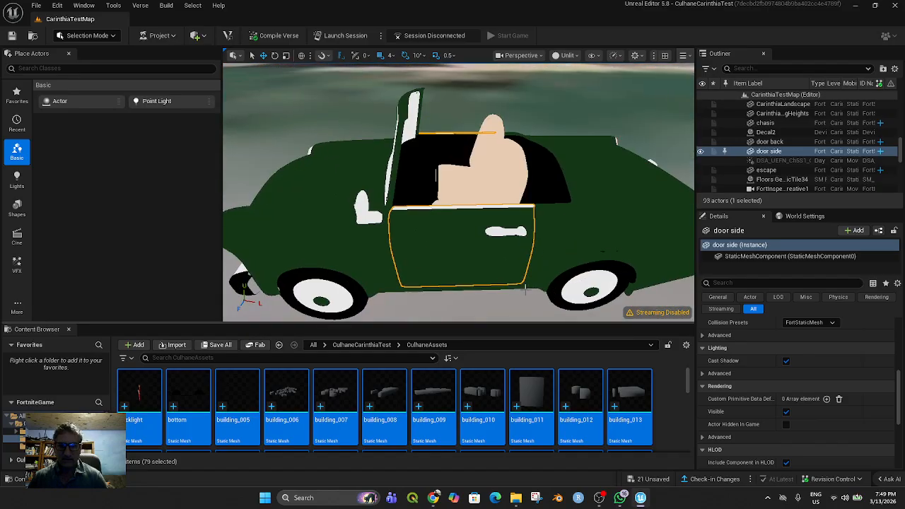
scroll(497, 277, down, 3)
scroll(796, 146, up, 3)
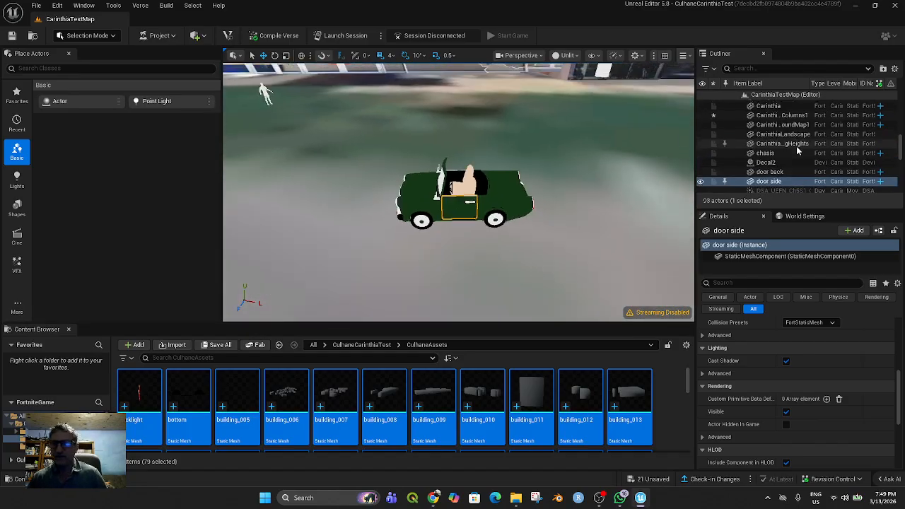
Check which level actors belong to the car by selecting chasis, door side and escape individually
click(797, 151)
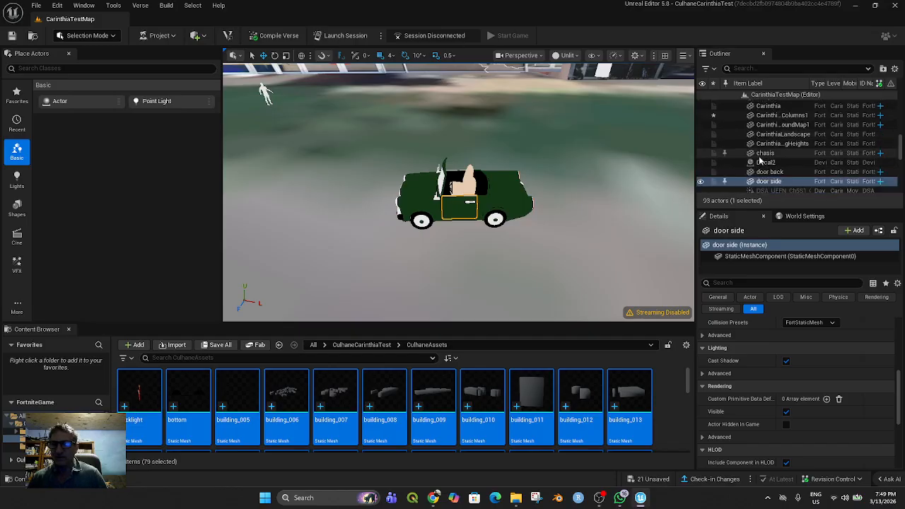
scroll(791, 162, down, 1)
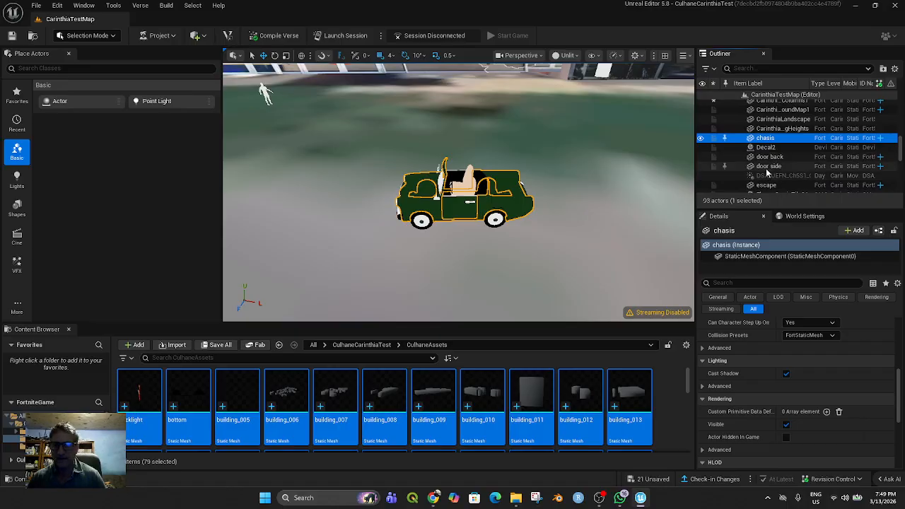
click(769, 166)
scroll(775, 183, down, 1)
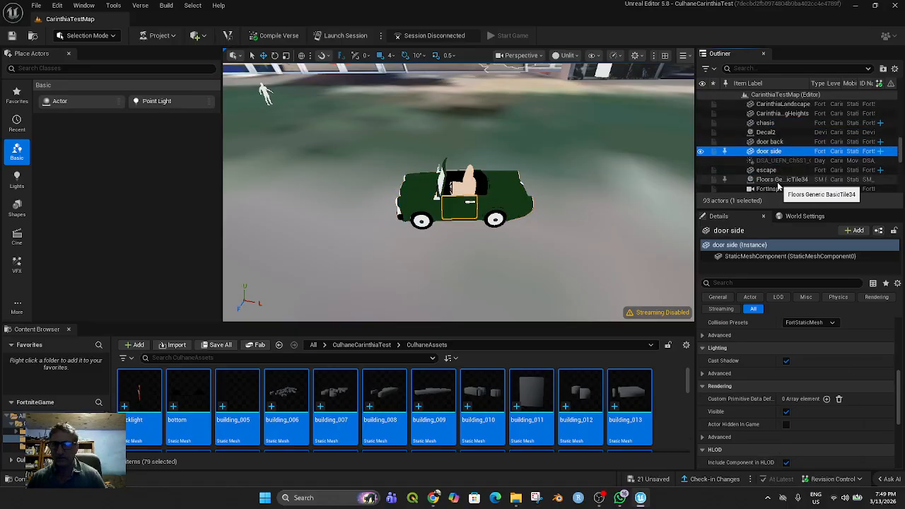
click(765, 172)
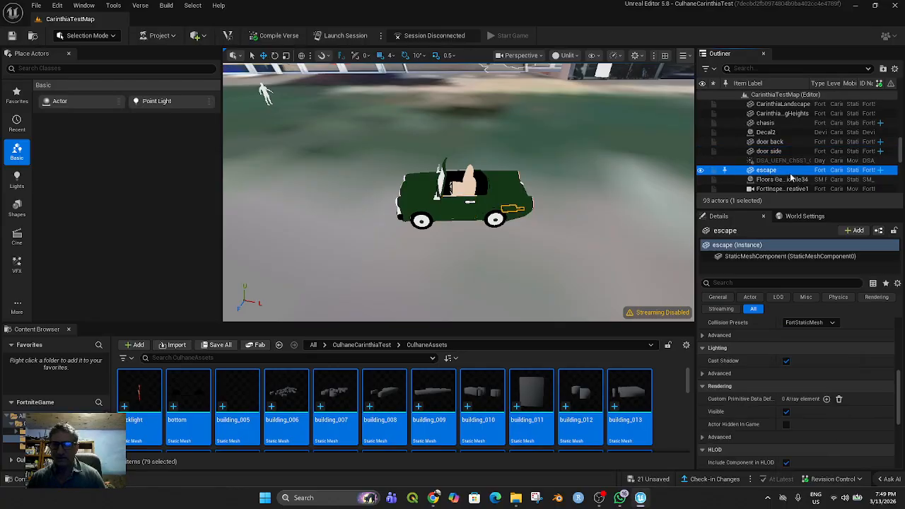
scroll(767, 173, down, 1)
click(773, 166)
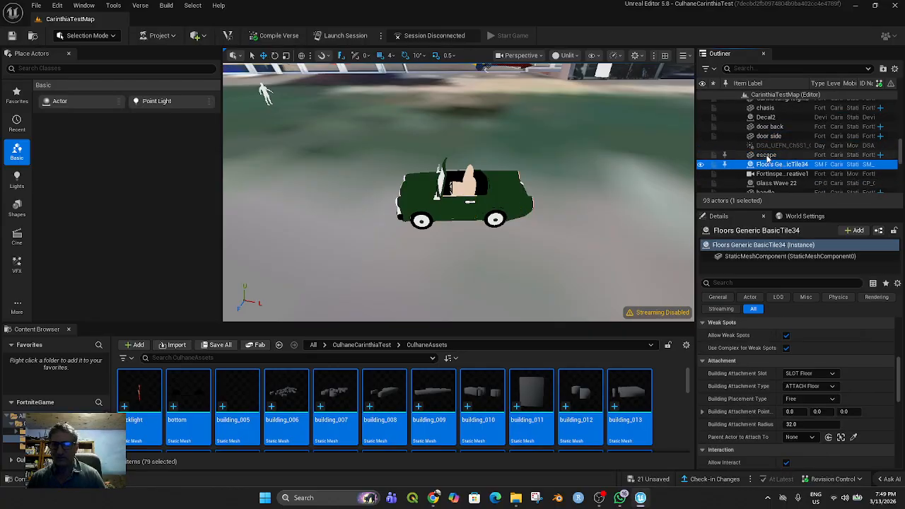
click(767, 155)
scroll(779, 164, up, 5)
scroll(778, 164, up, 3)
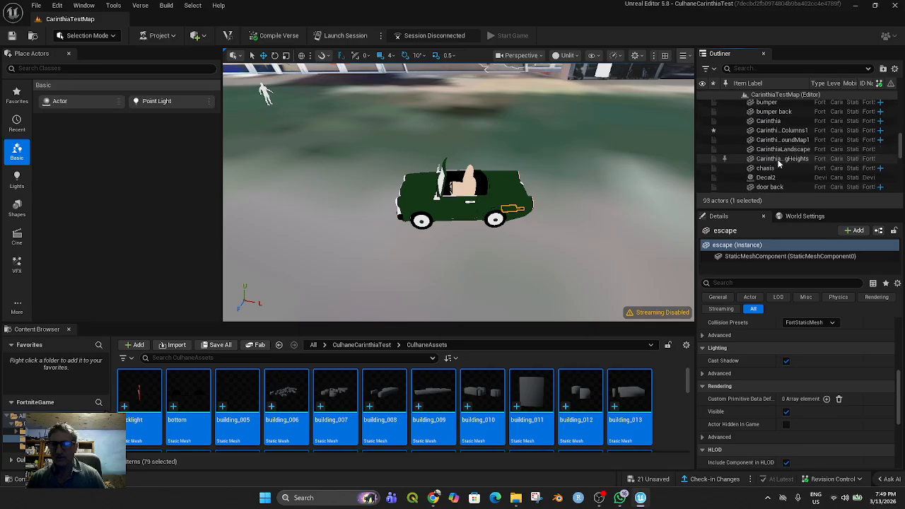
scroll(777, 164, down, 2)
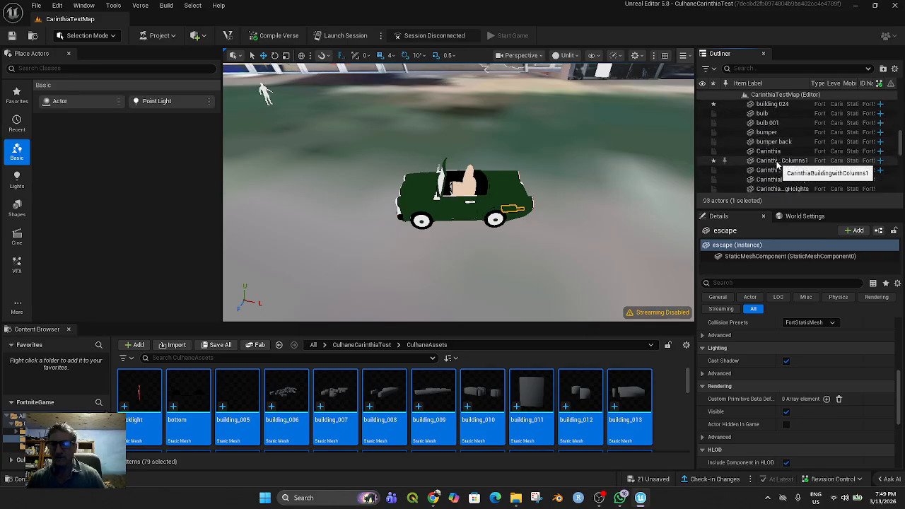
Try to select the car part actors together, starting from bulb
shift+click(764, 113)
scroll(782, 169, down, 3)
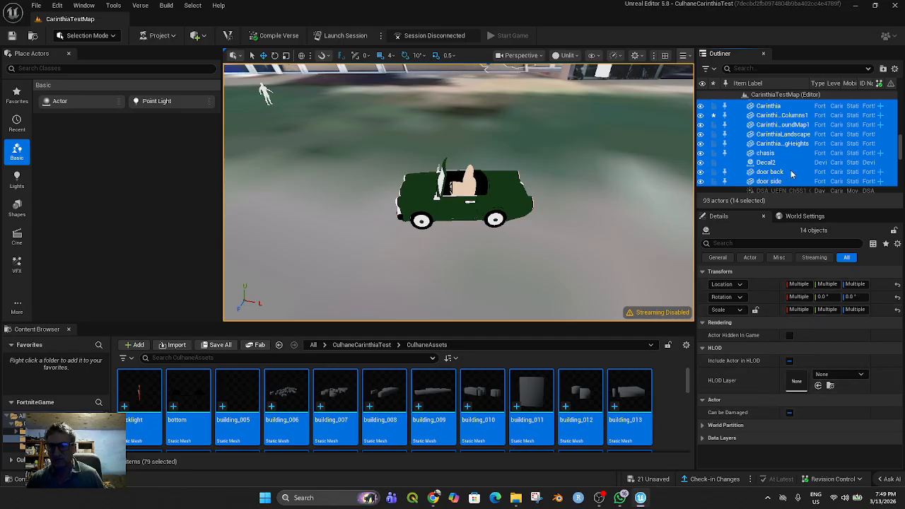
click(763, 153)
Set the collision preset of the makehuman figure in front of the university entrance to NoCollision
right_drag(554, 239, 398, 214)
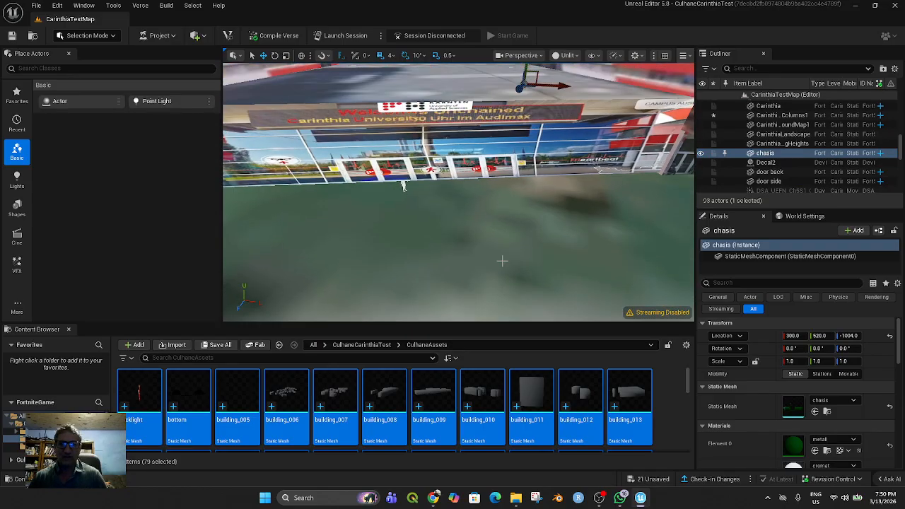
scroll(401, 187, up, 3)
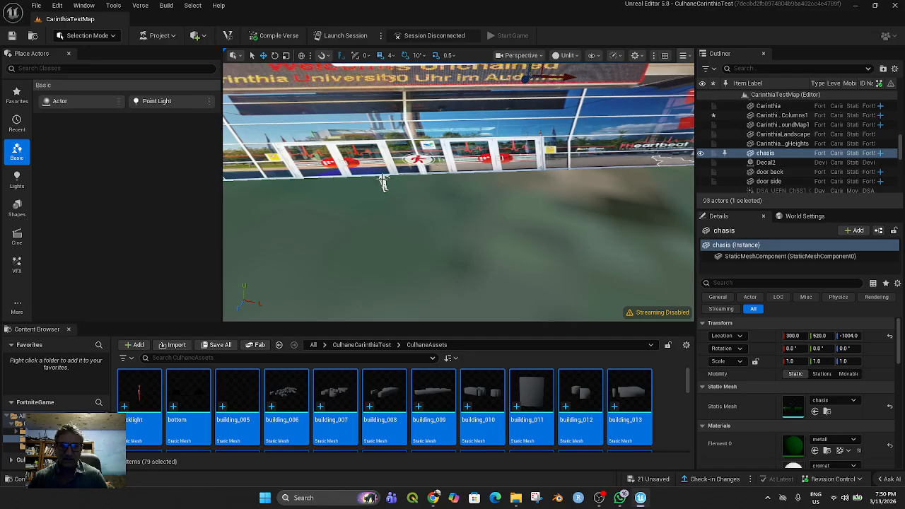
drag(382, 182, 382, 182)
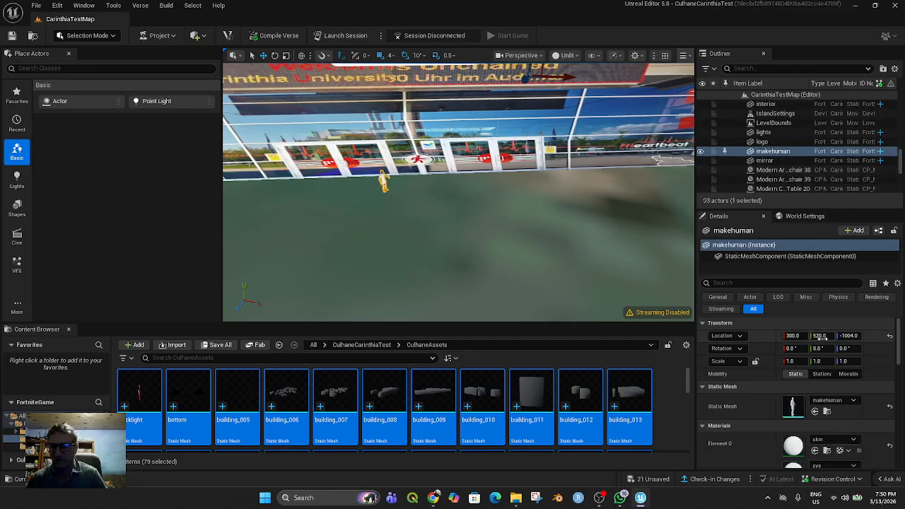
scroll(807, 412, down, 2)
scroll(808, 412, down, 3)
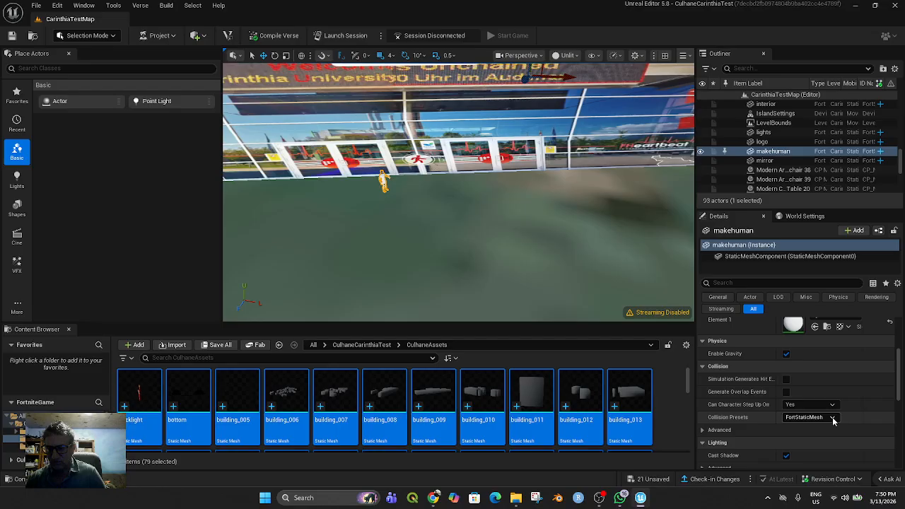
click(833, 418)
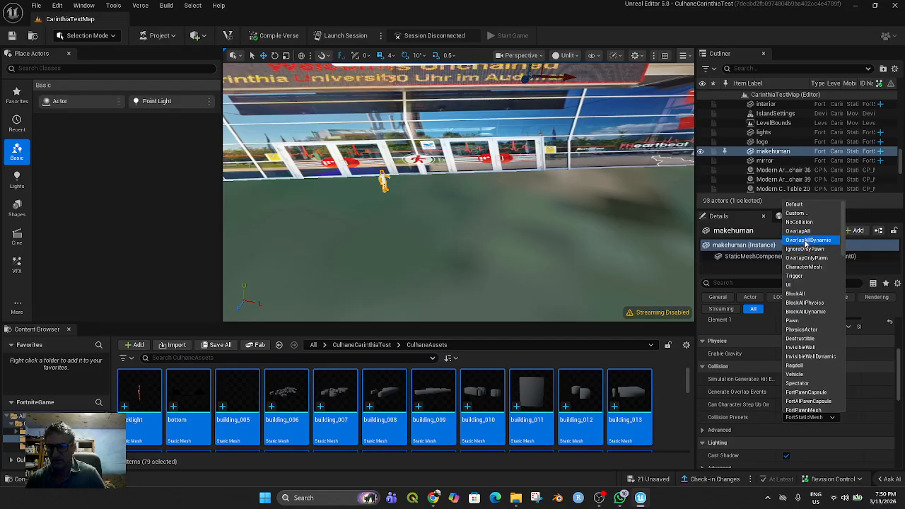
click(799, 222)
scroll(520, 249, down, 4)
right_drag(521, 249, 565, 209)
scroll(564, 208, down, 4)
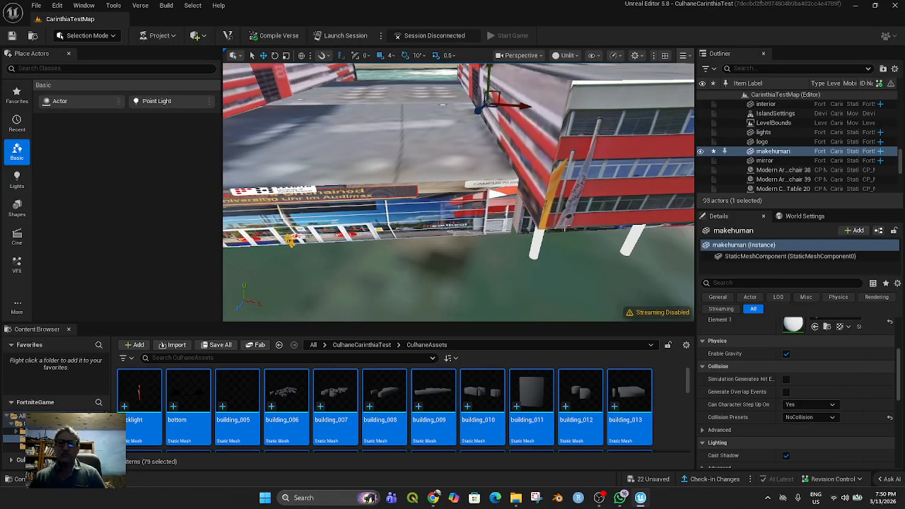
Save all files and try to launch a play session of the project
scroll(571, 255, down, 3)
click(586, 232)
middle_drag(531, 276, 479, 275)
scroll(479, 273, down, 2)
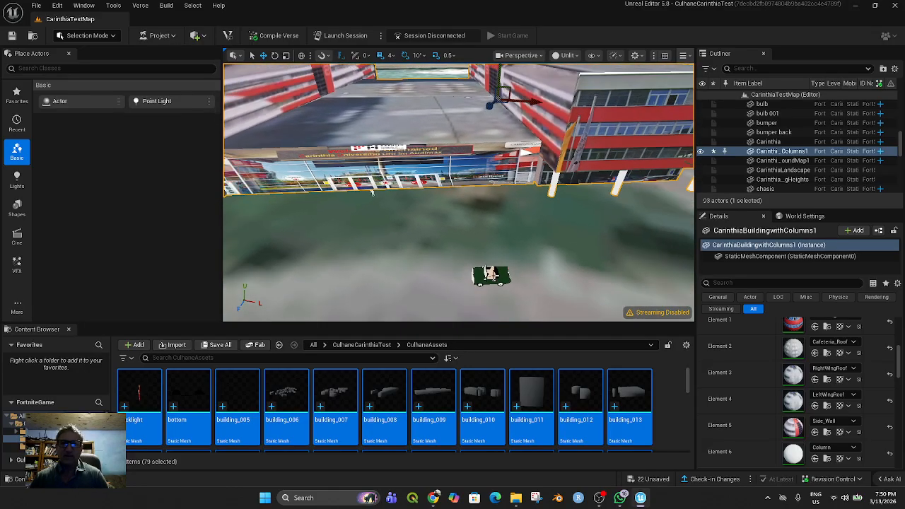
click(38, 7)
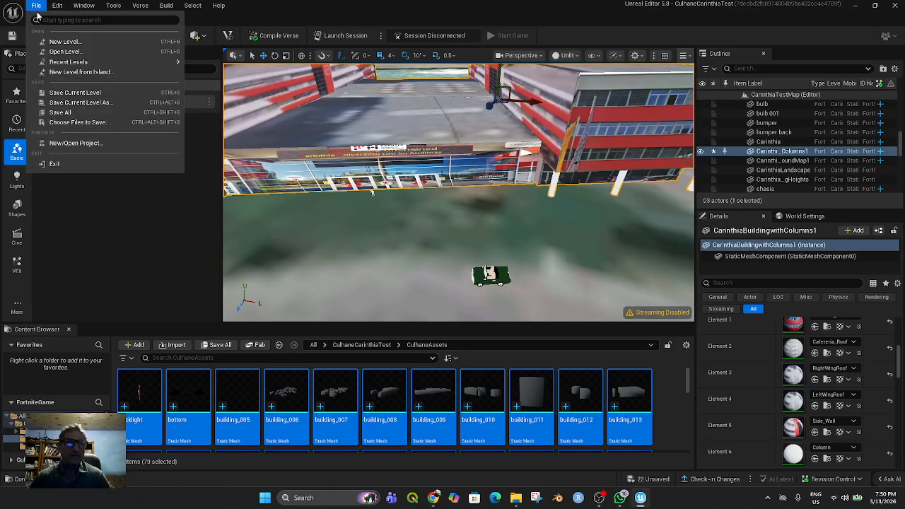
click(60, 112)
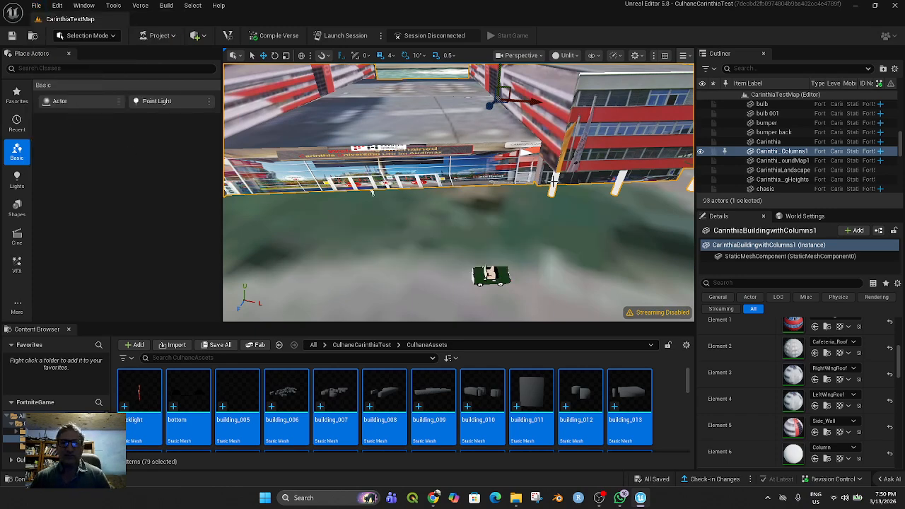
click(344, 35)
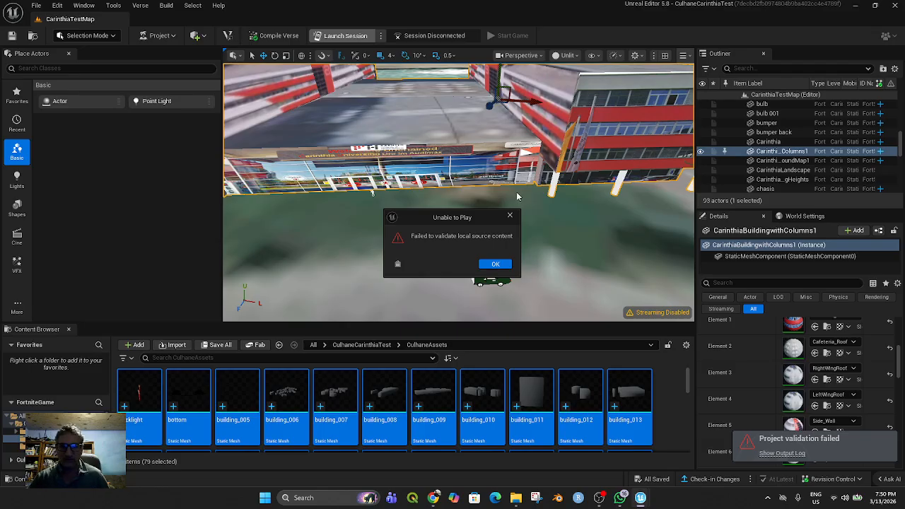
click(496, 265)
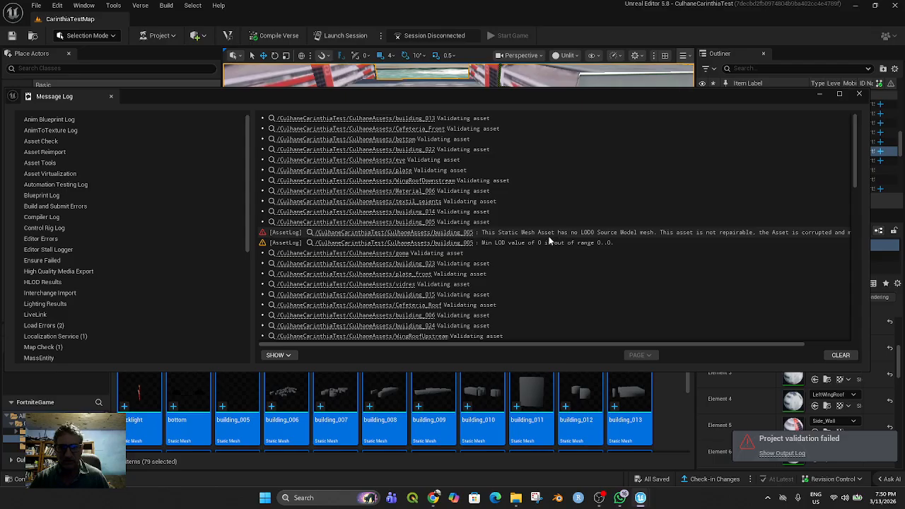
Examine the validation log's errors and warnings for the building_005 and Carinthia static meshes, and close the log
click(524, 242)
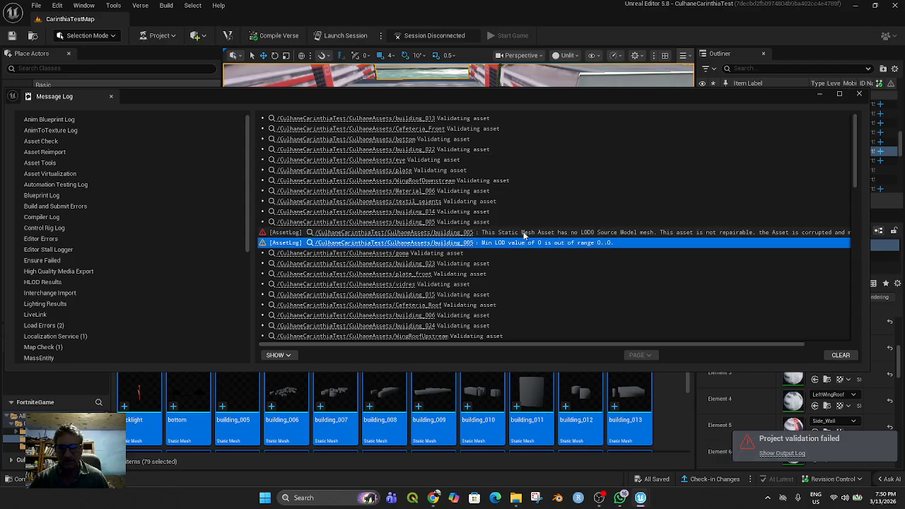
click(524, 233)
scroll(690, 307, down, 6)
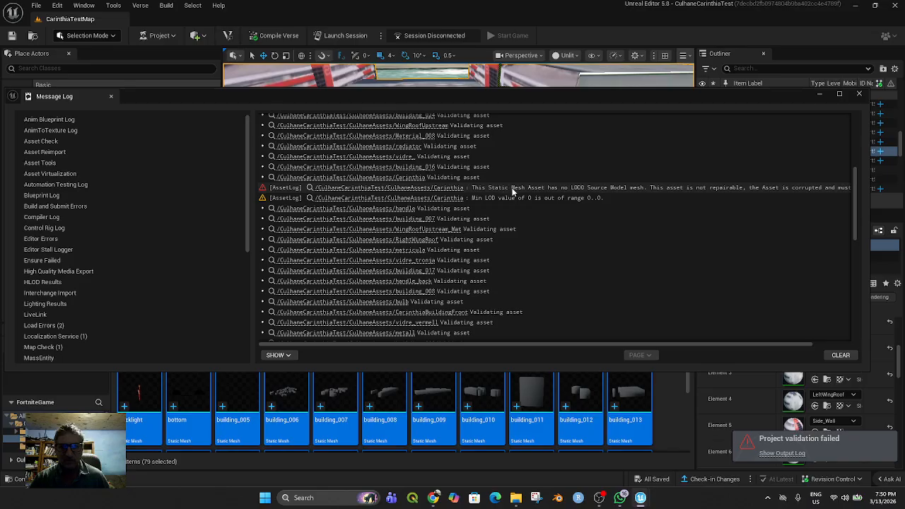
click(513, 188)
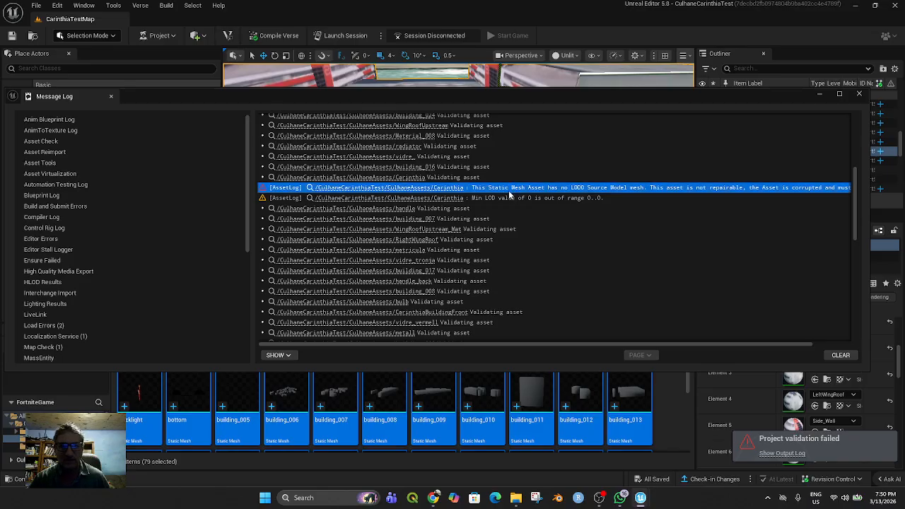
click(510, 198)
scroll(637, 272, down, 5)
scroll(640, 272, up, 2)
scroll(642, 263, up, 4)
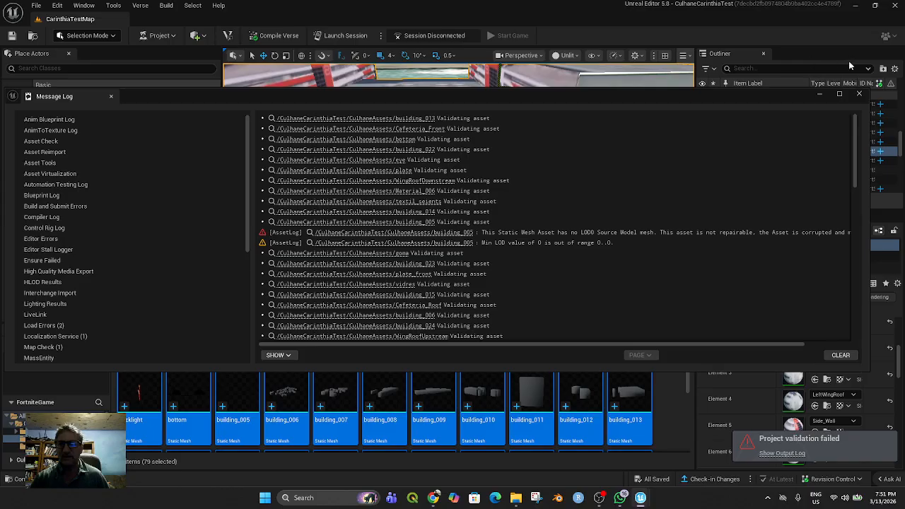
click(859, 93)
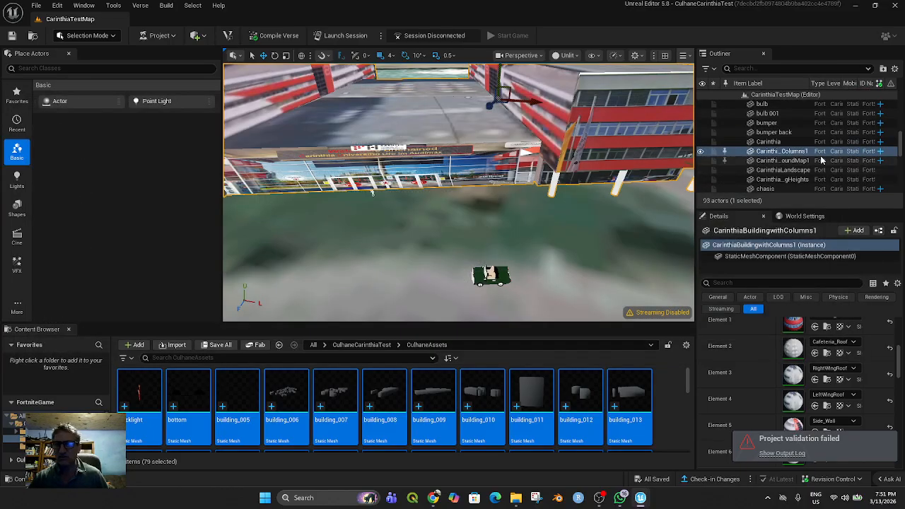
Find the building 005 actor with the search term 005 and delete it from the level
scroll(821, 160, up, 5)
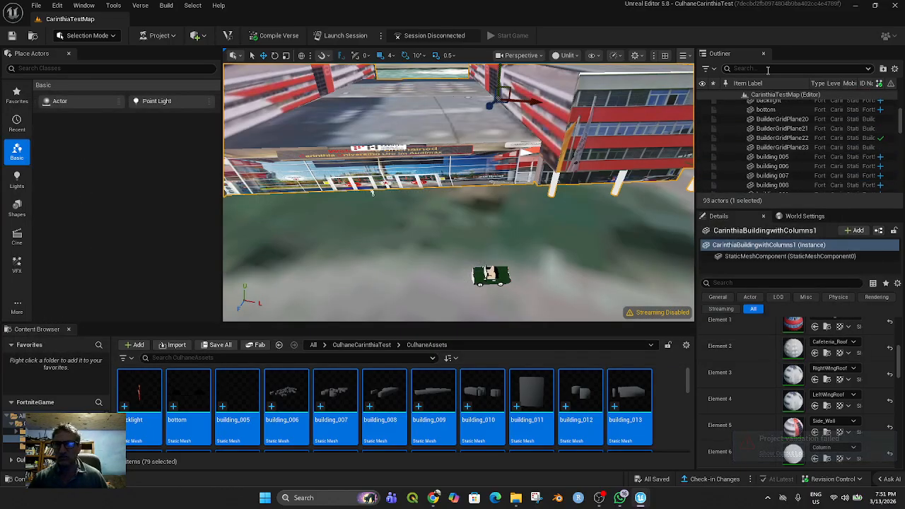
text(005)
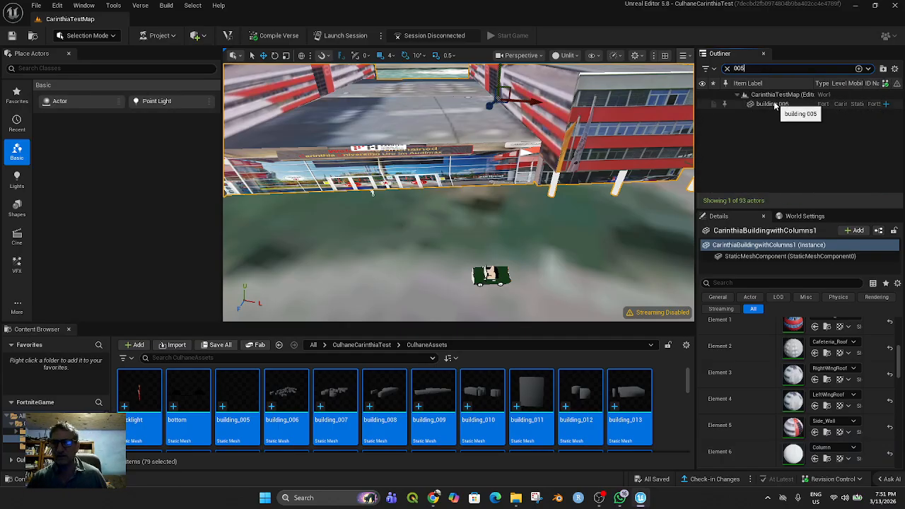
click(776, 105)
key(Delete)
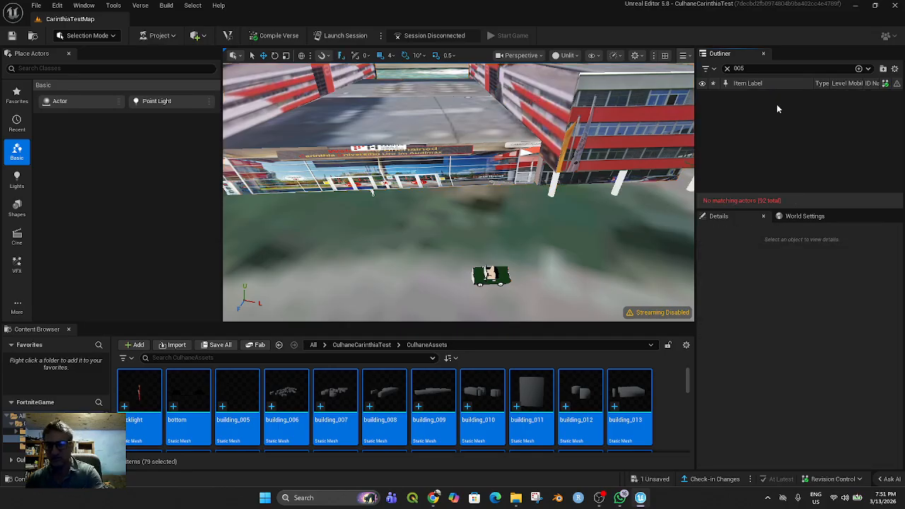
scroll(573, 212, down, 1)
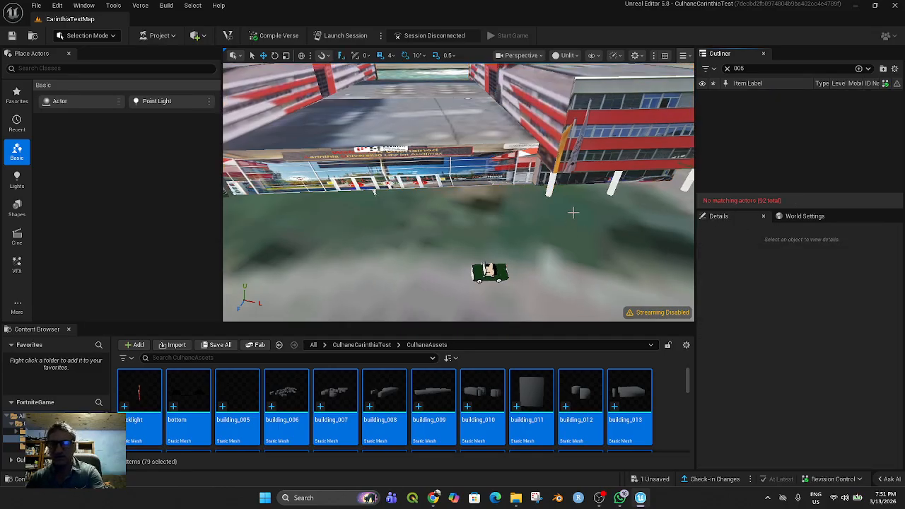
Search the level actors for 005 again to check for any leftovers
click(727, 68)
text(005)
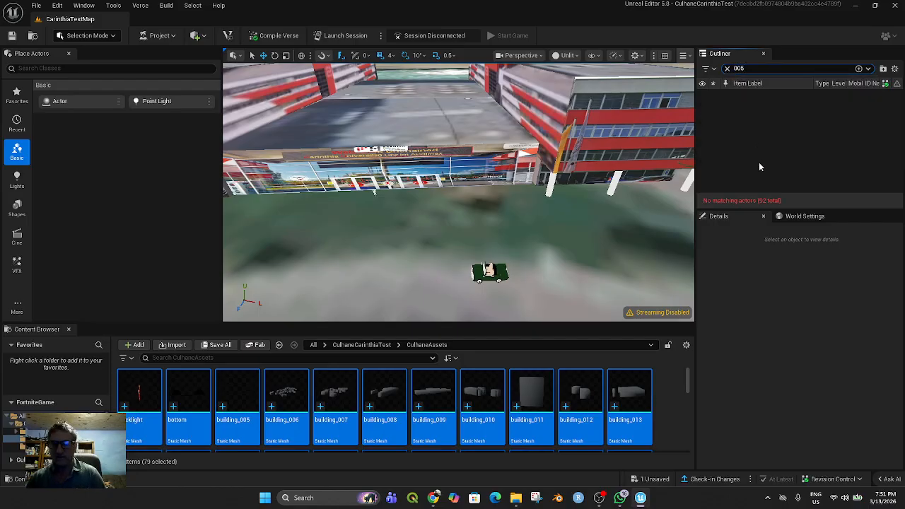
click(761, 290)
scroll(573, 203, down, 3)
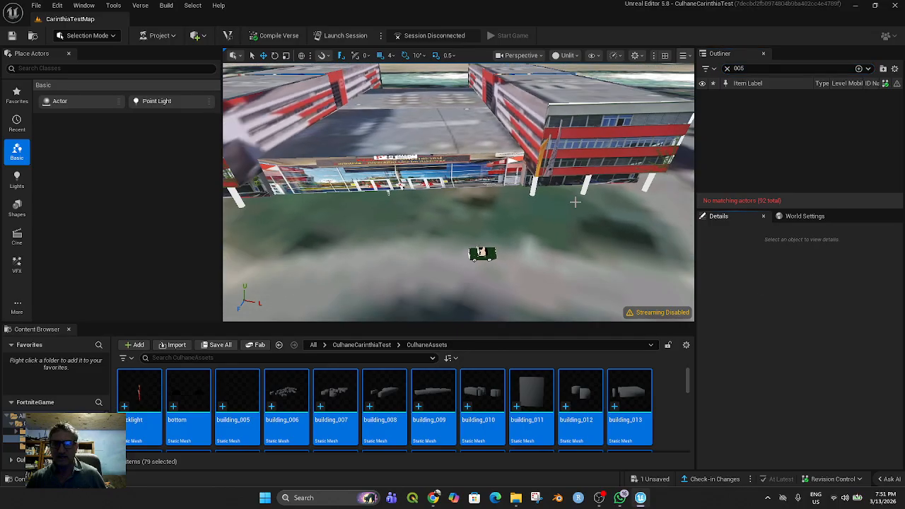
Search the level actors for Carinthia, select the Carinthia actor and inspect its place on the building
click(735, 69)
text(cari)
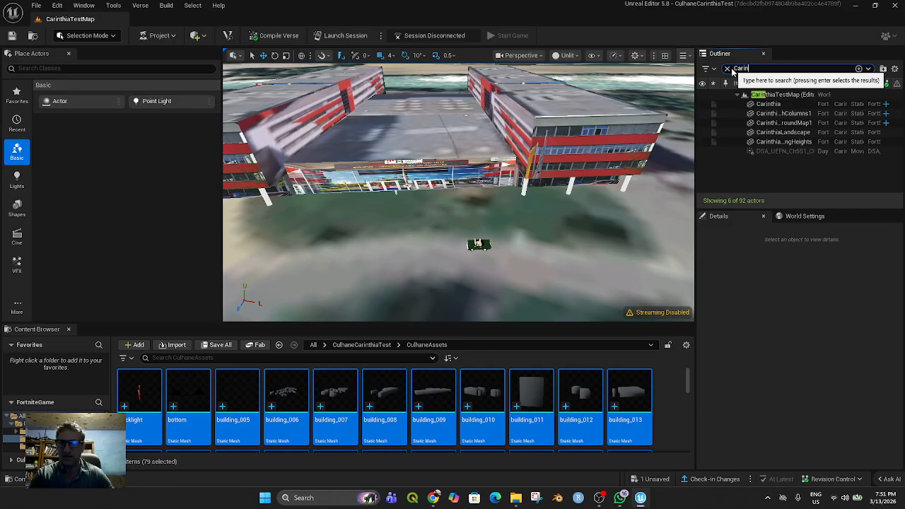
text(nthia)
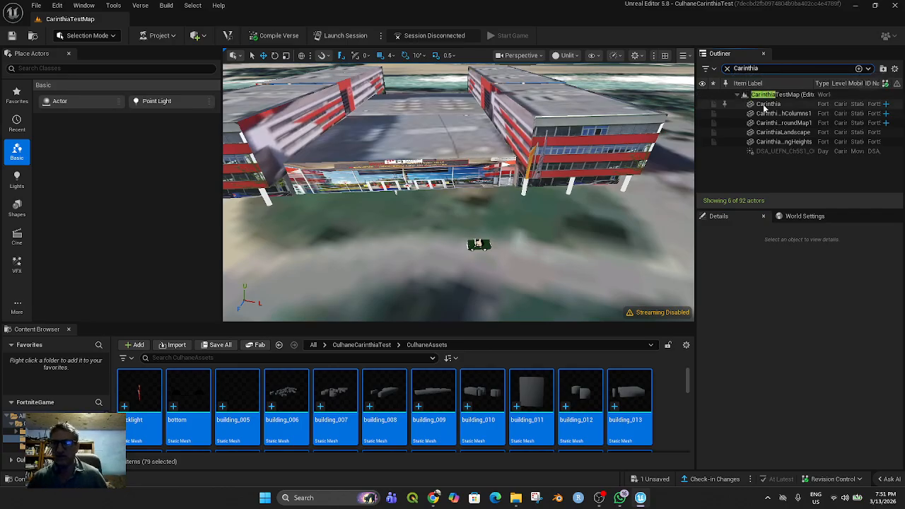
click(768, 104)
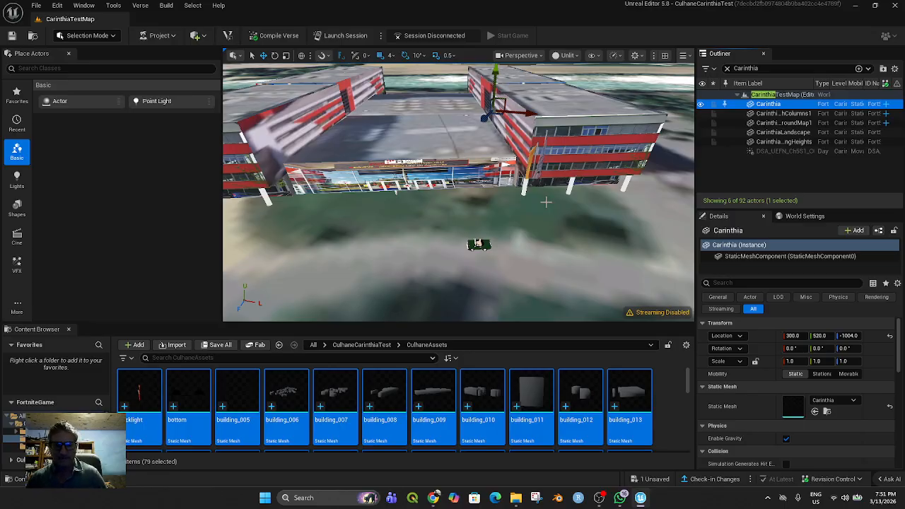
key(f)
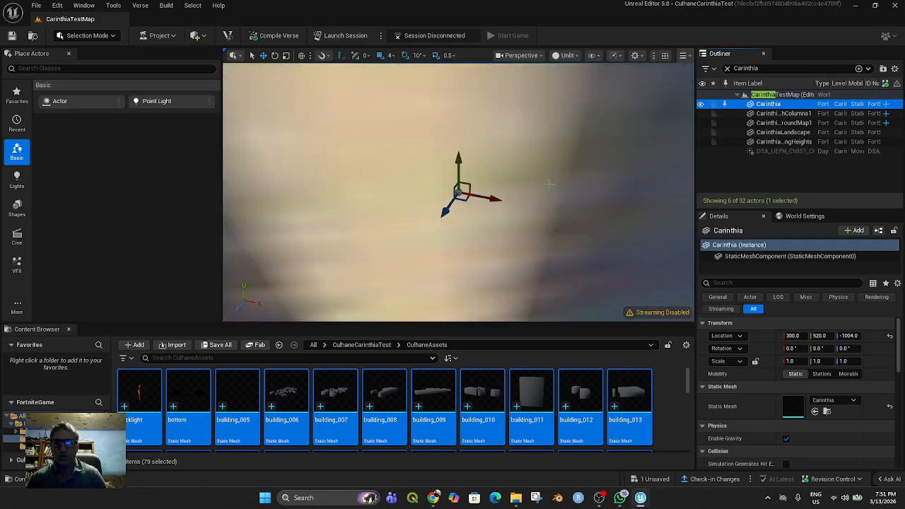
scroll(547, 177, down, 12)
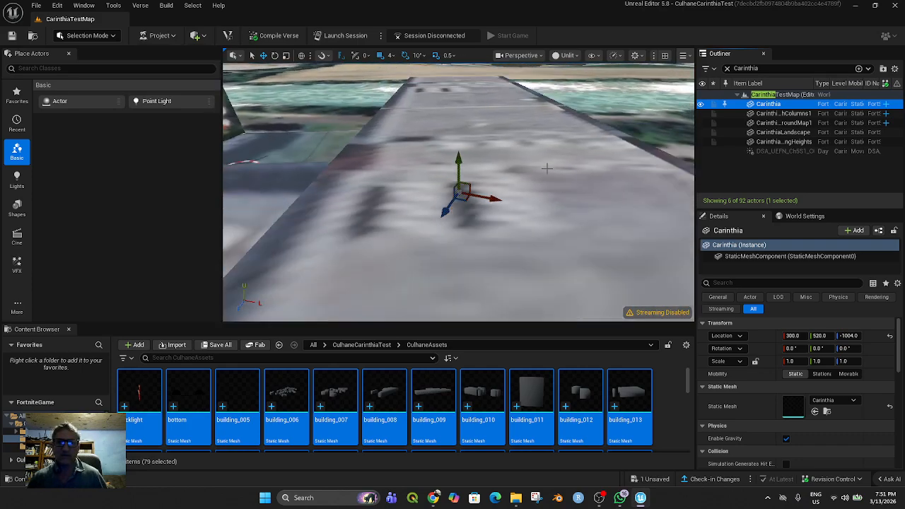
scroll(553, 156, down, 10)
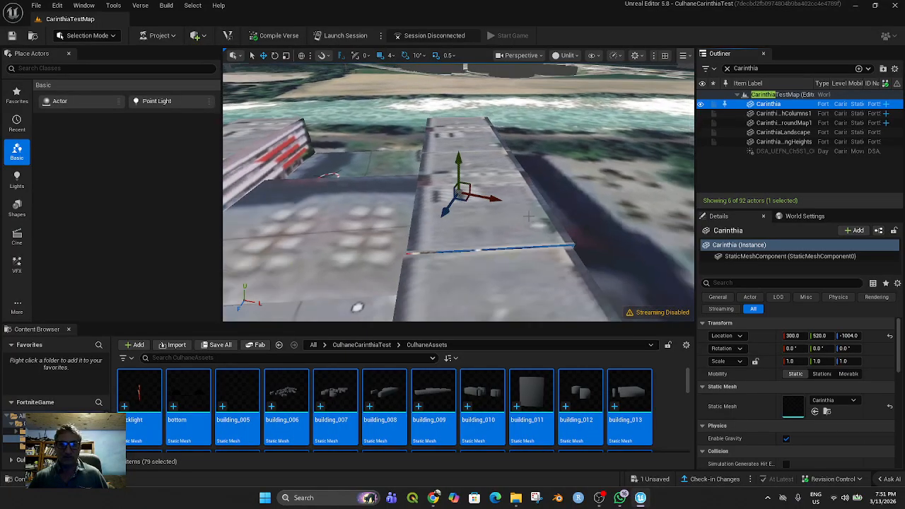
scroll(519, 227, down, 8)
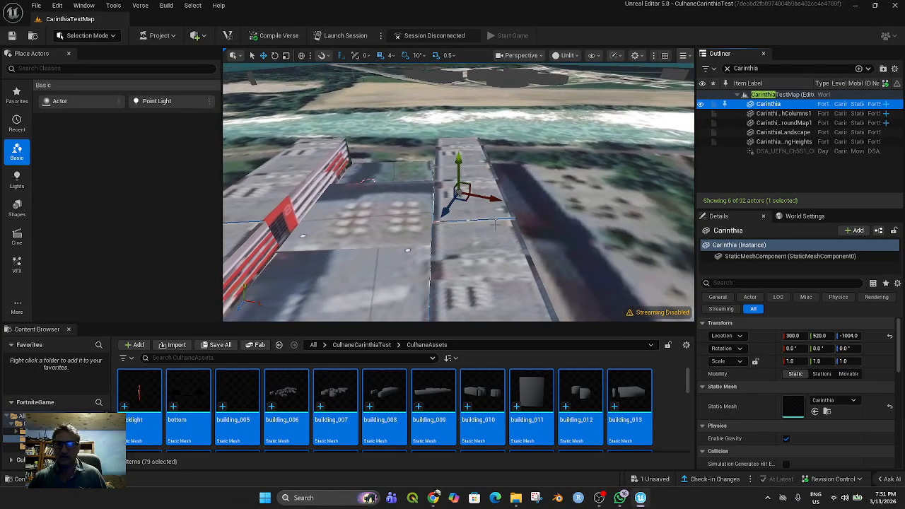
Move the Carinthia actor vertically to 3688 as a check, and delete it from the level
click(492, 223)
drag(459, 160, 459, 99)
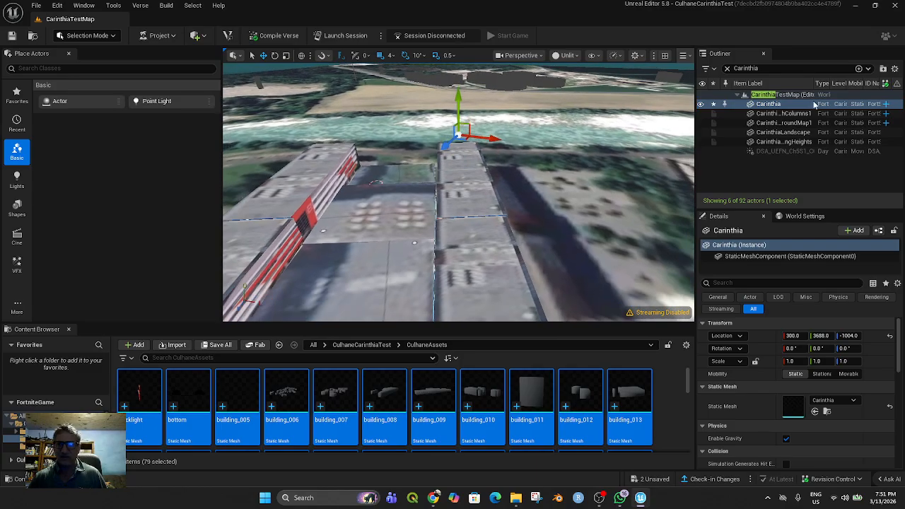
right_click(771, 104)
mouse_move(675, 165)
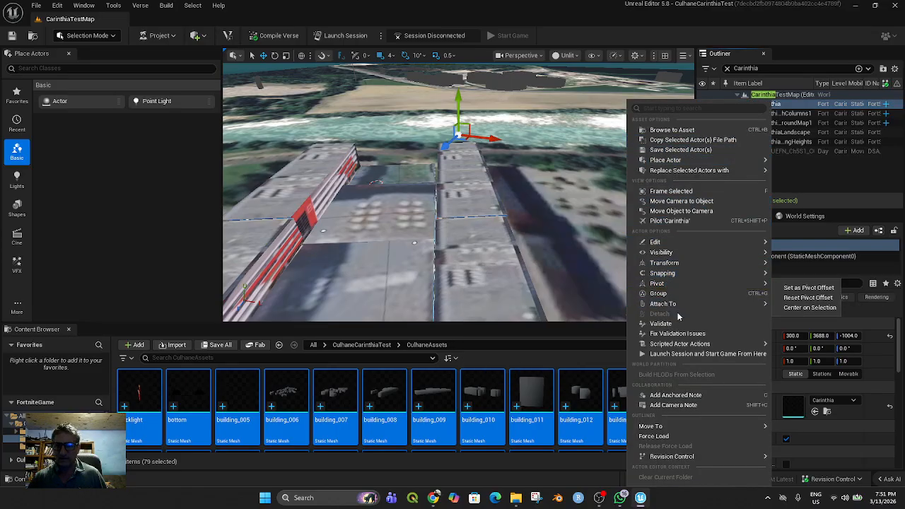
mouse_move(661, 252)
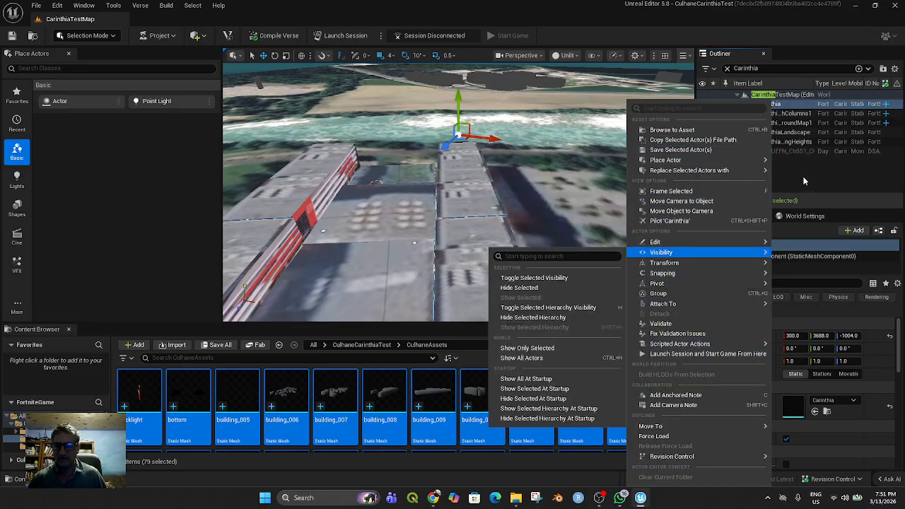
click(790, 105)
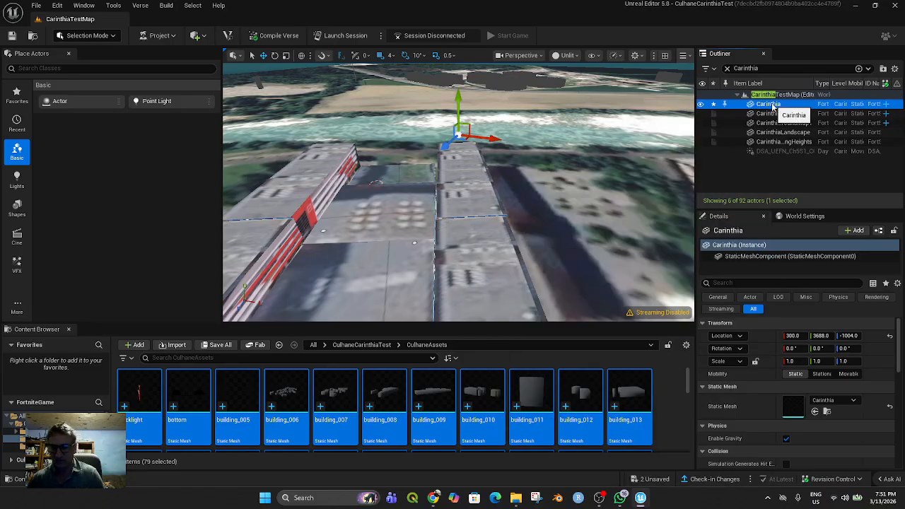
key(Delete)
Review the building without the Carinthia actor and save all changed files of the project
scroll(527, 236, down, 5)
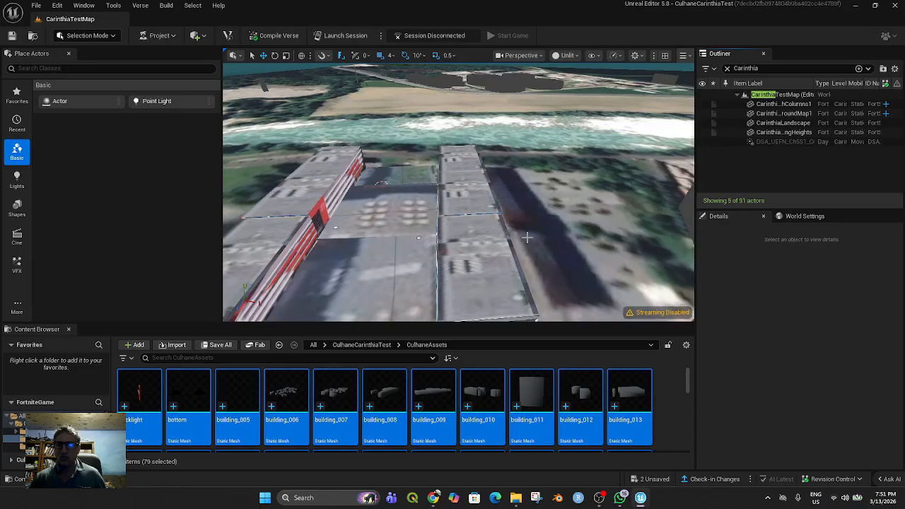
scroll(527, 236, down, 3)
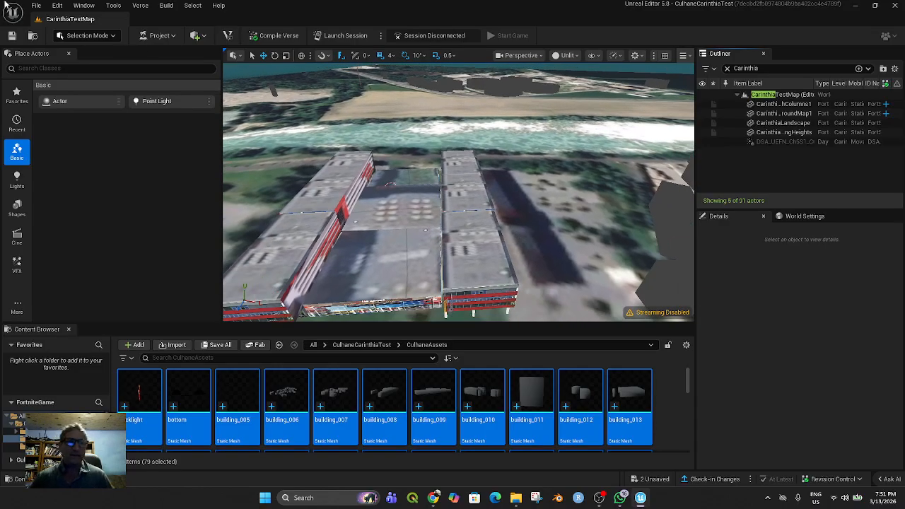
click(38, 8)
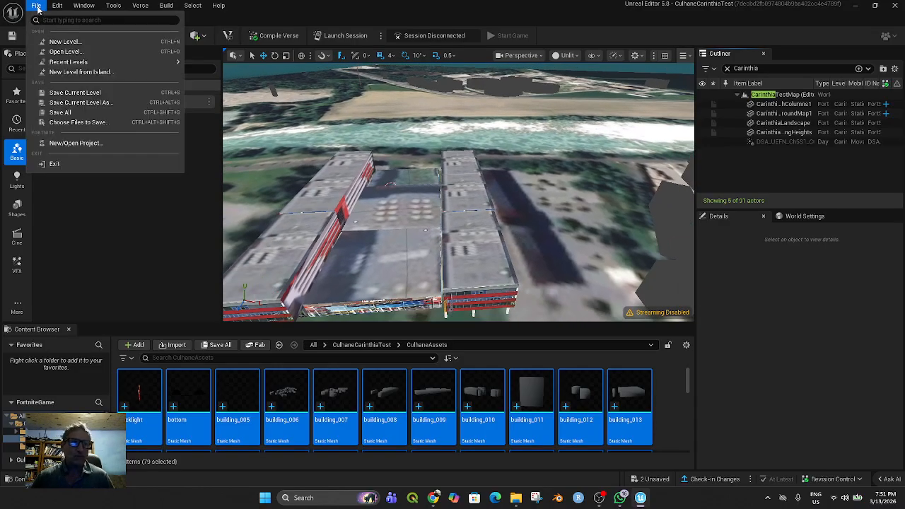
click(65, 112)
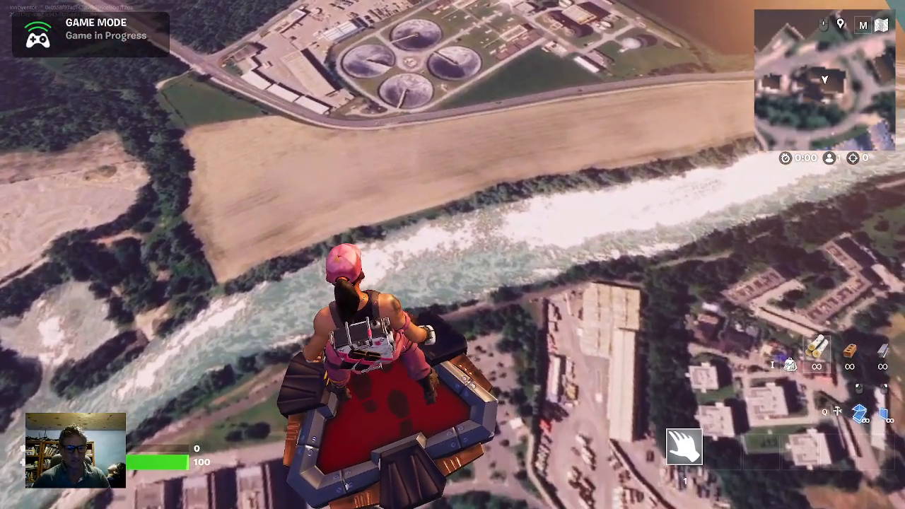
Playtest the running session by running the character past the entrance figure, along the glass facade and around the white columns
key(alt+Tab)
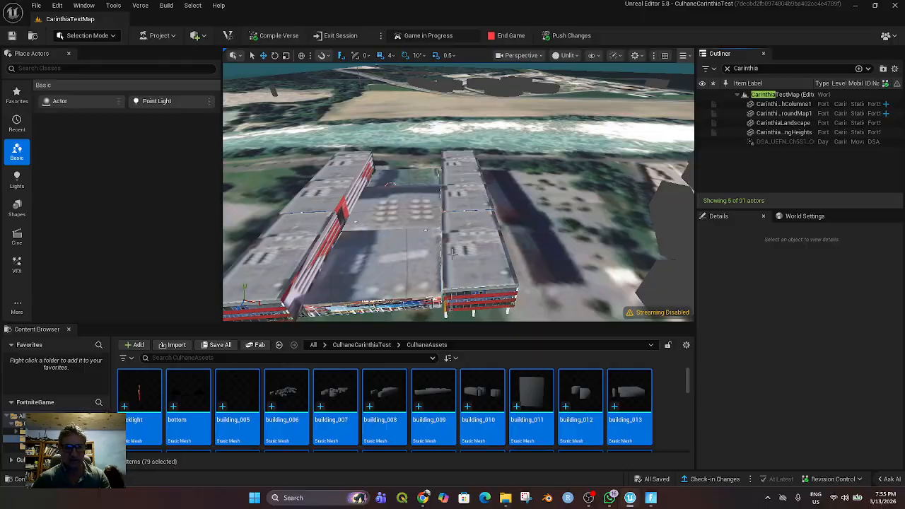
key(alt+Tab)
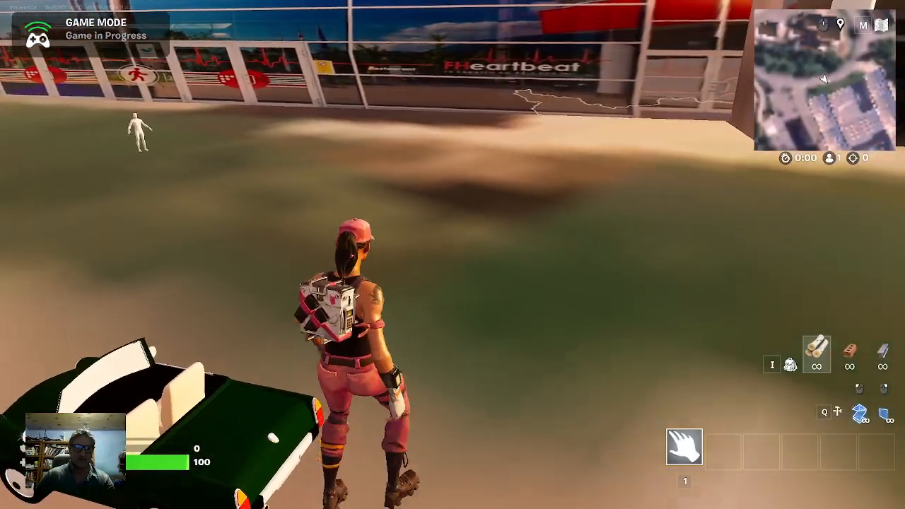
key(w)
key(w)
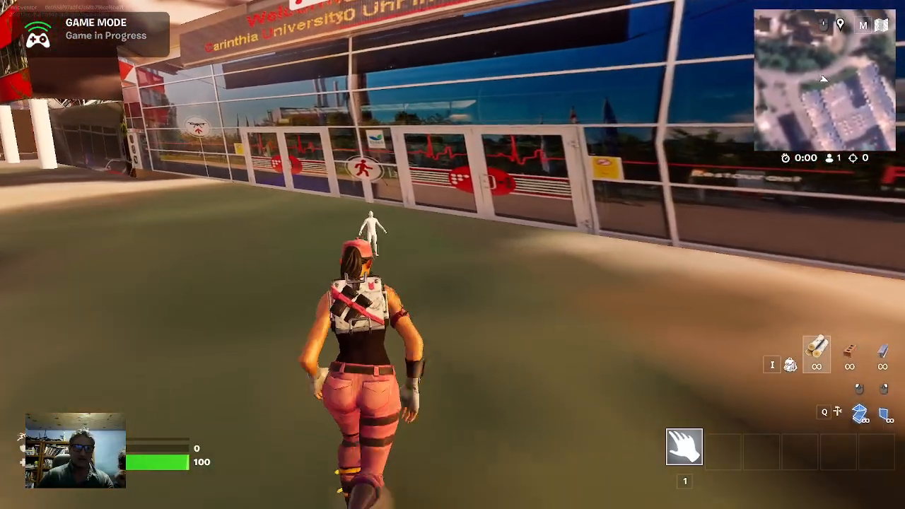
key(w)
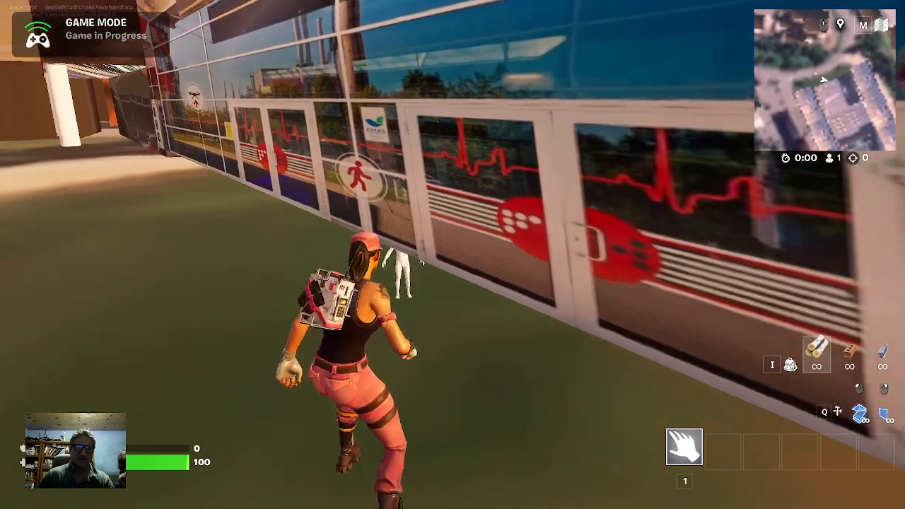
key(w)
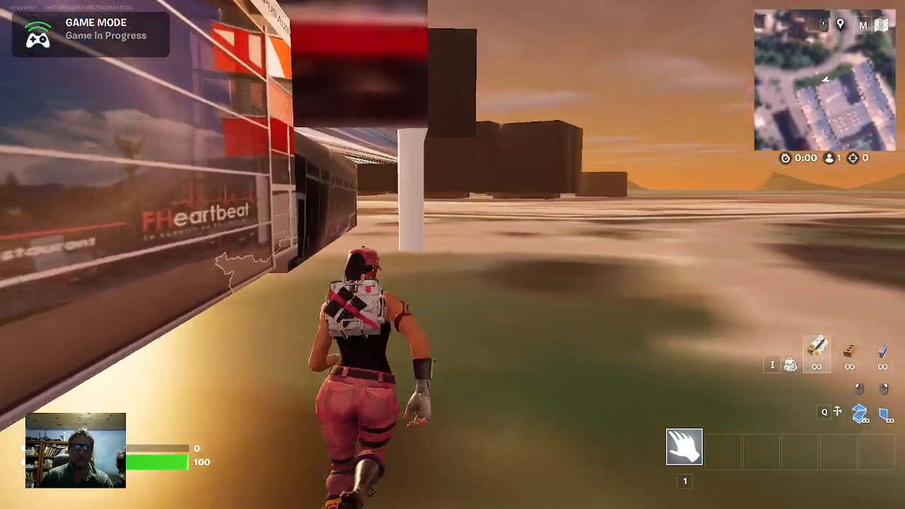
key(w)
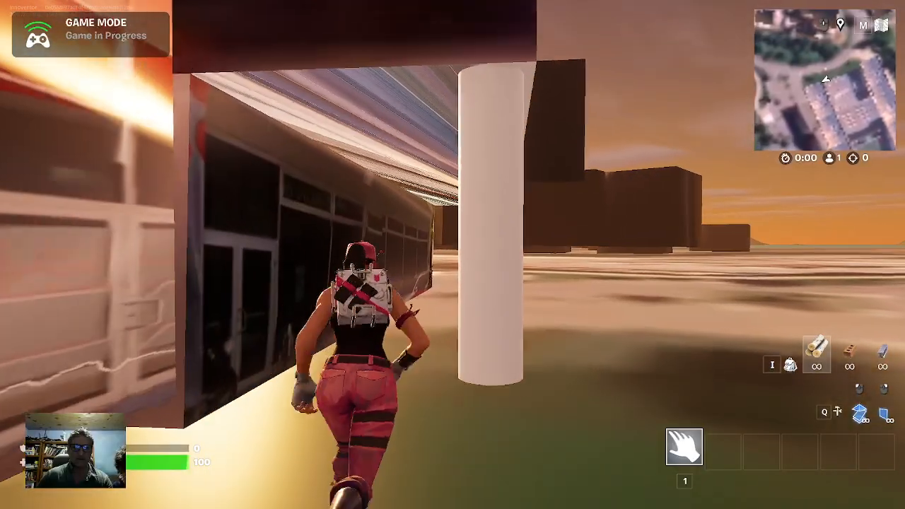
key(w)
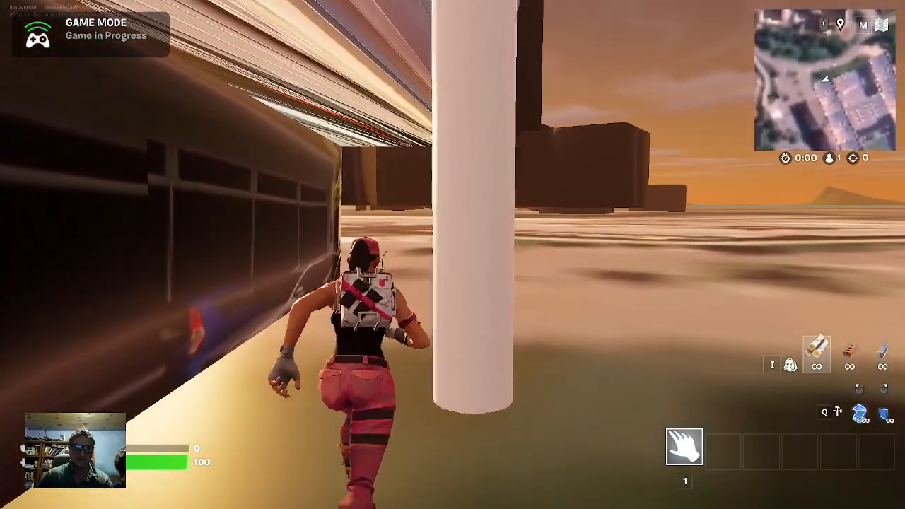
key(w)
key(w)
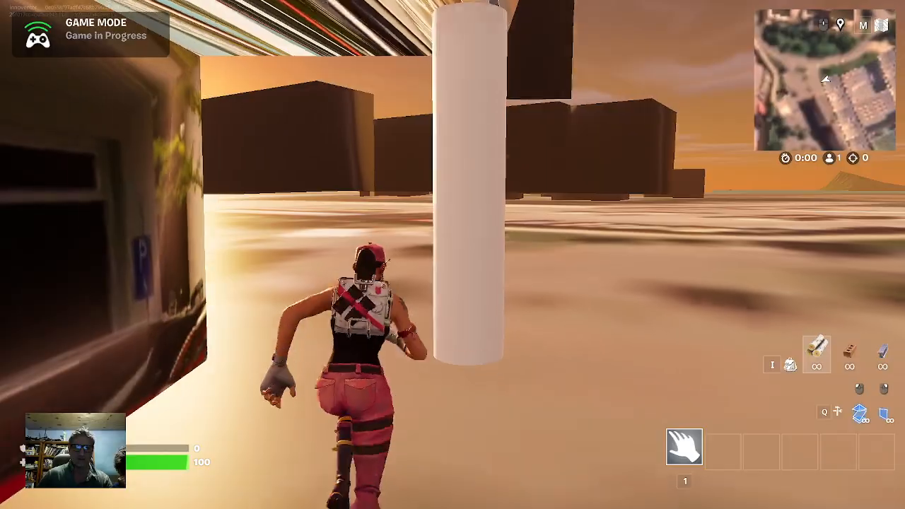
key(w)
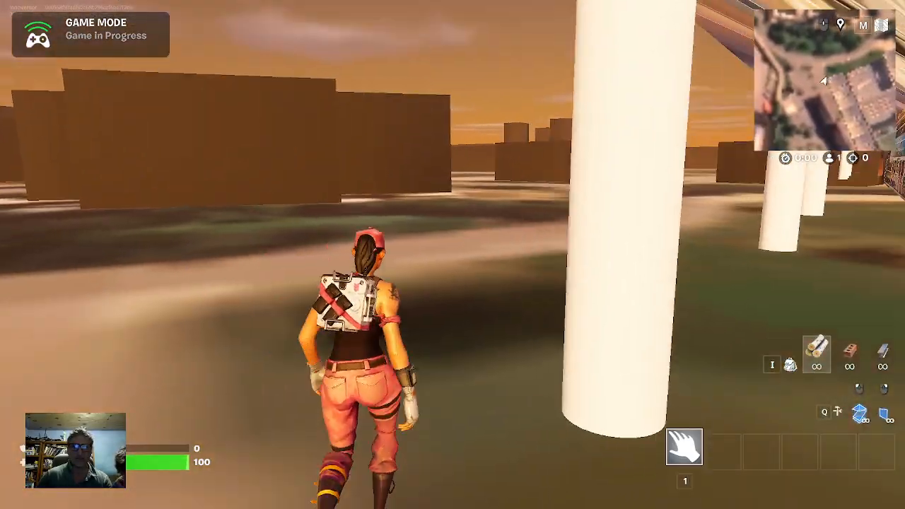
key(w)
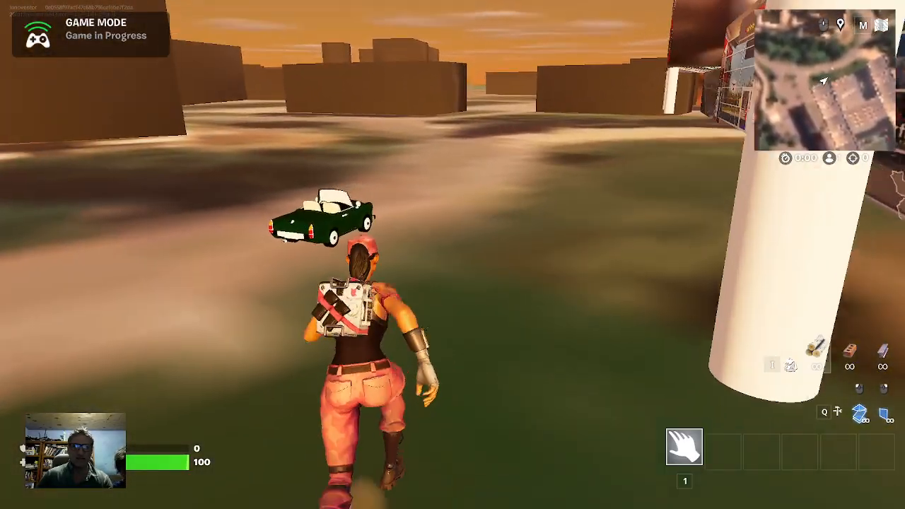
Run the character around the green car and entrance area, and out across the grounds to view the whole building
key(w)
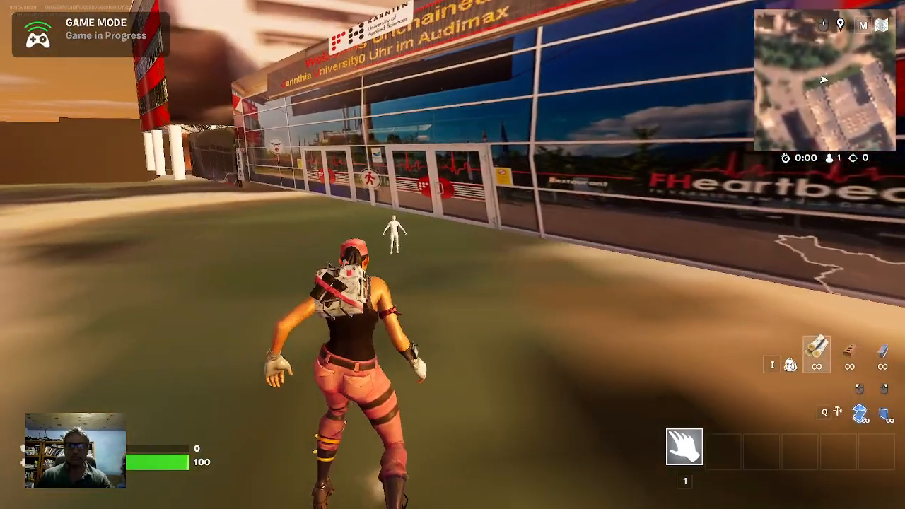
key(w)
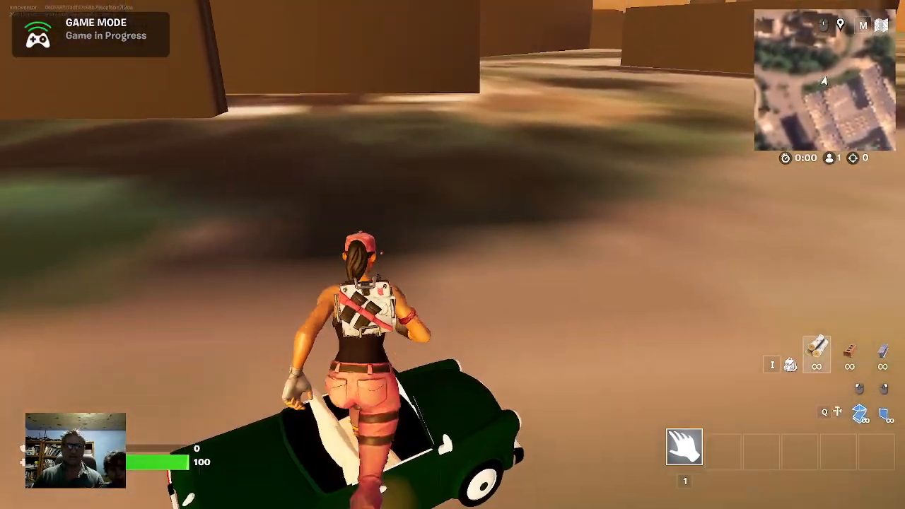
key(w)
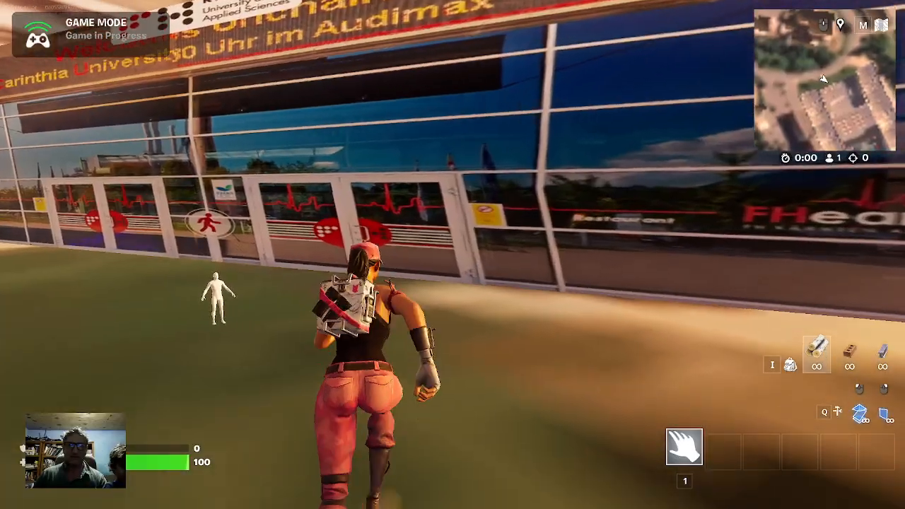
key(w)
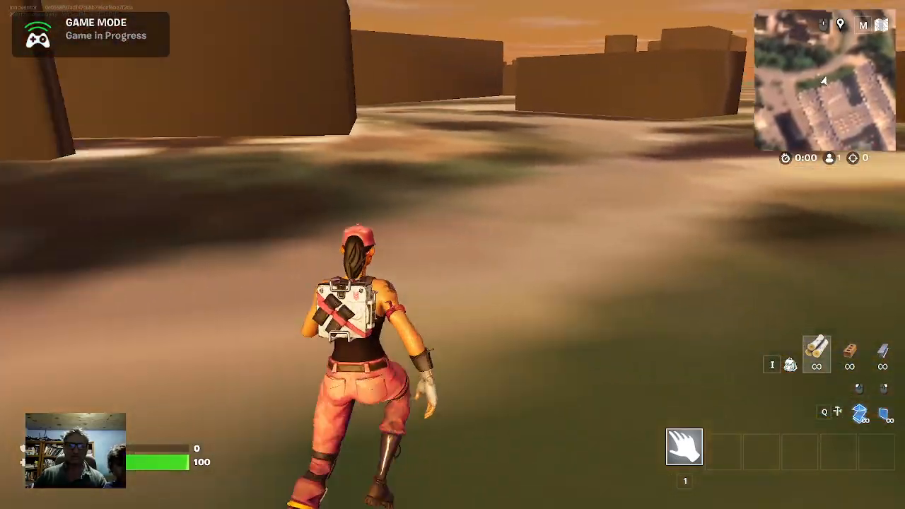
key(w)
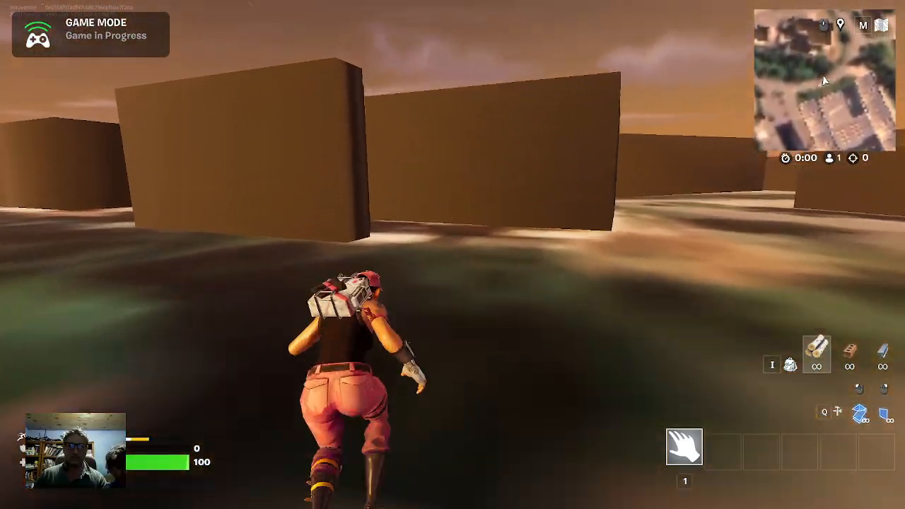
key(w)
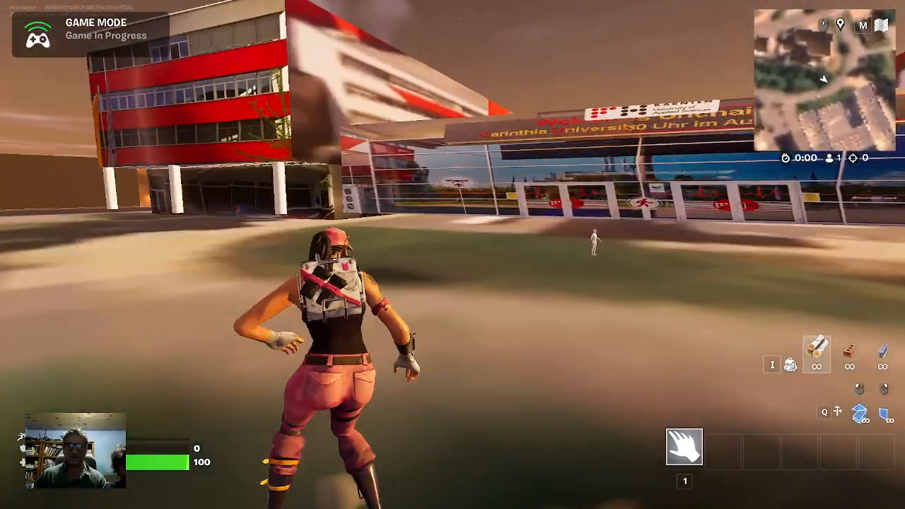
key(w)
key(w)
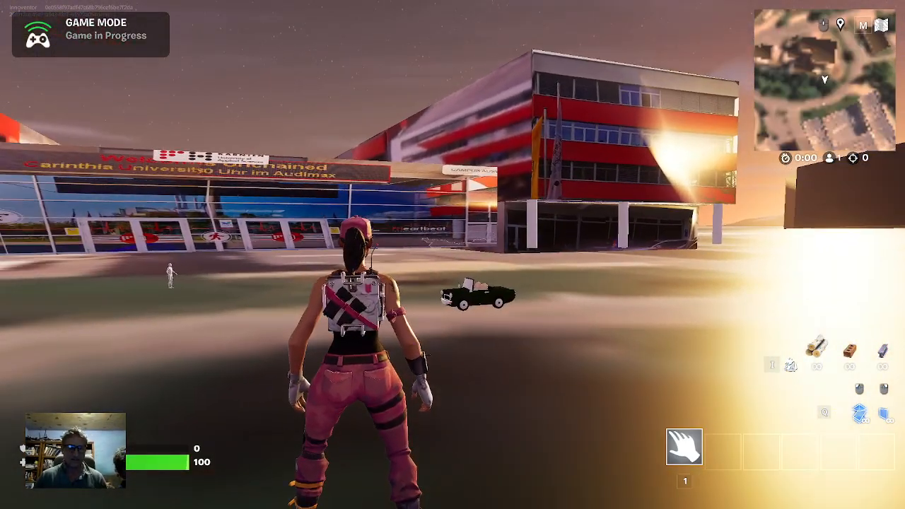
Switch back to the Unreal Editor and adjust the height of the CarinthiaBuildingwithColumns1 actor to 200
key(i)
key(alt+Tab)
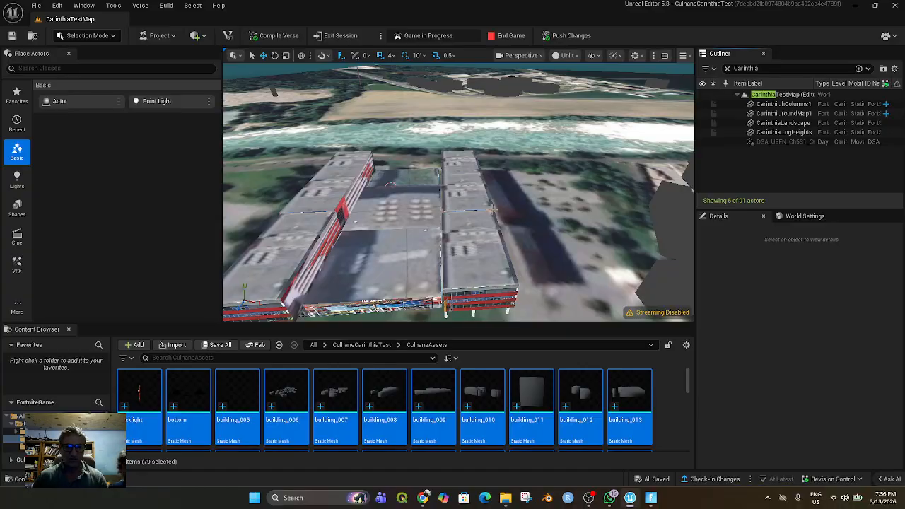
middle_drag(425, 252, 450, 228)
click(407, 201)
drag(478, 94, 478, 97)
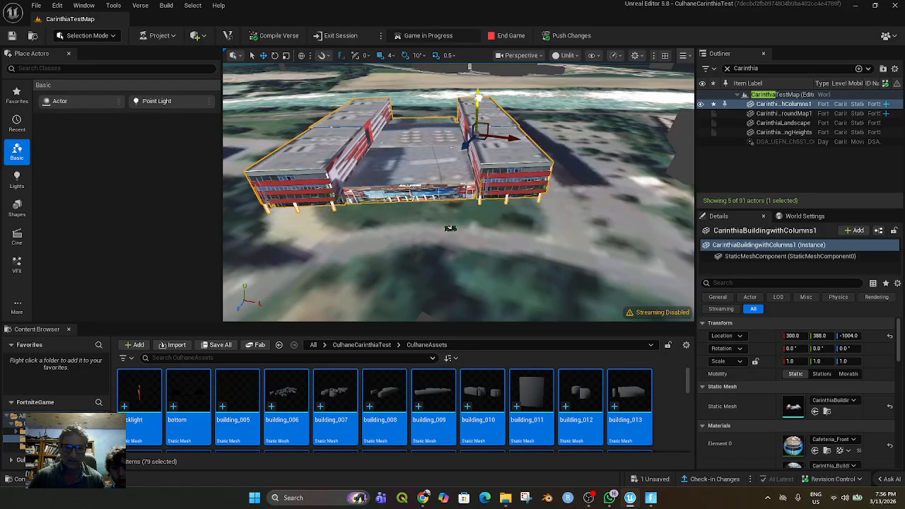
key(f)
scroll(478, 101, up, 4)
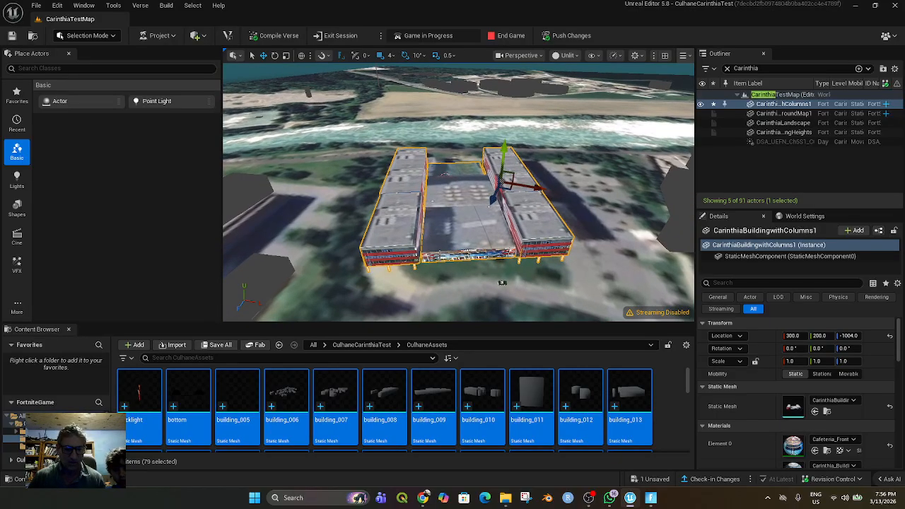
Raise the CarinthiaBuildingwithColumns1 actor to a height of 220 so its entrance front sits higher above the ground
right_drag(459, 192, 459, 220)
scroll(459, 193, up, 6)
scroll(459, 192, down, 5)
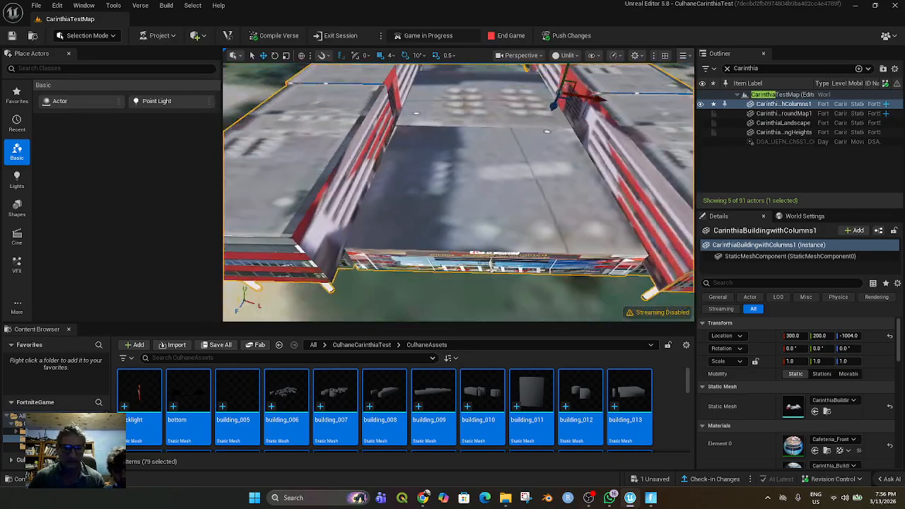
middle_drag(459, 192, 460, 294)
scroll(361, 231, down, 6)
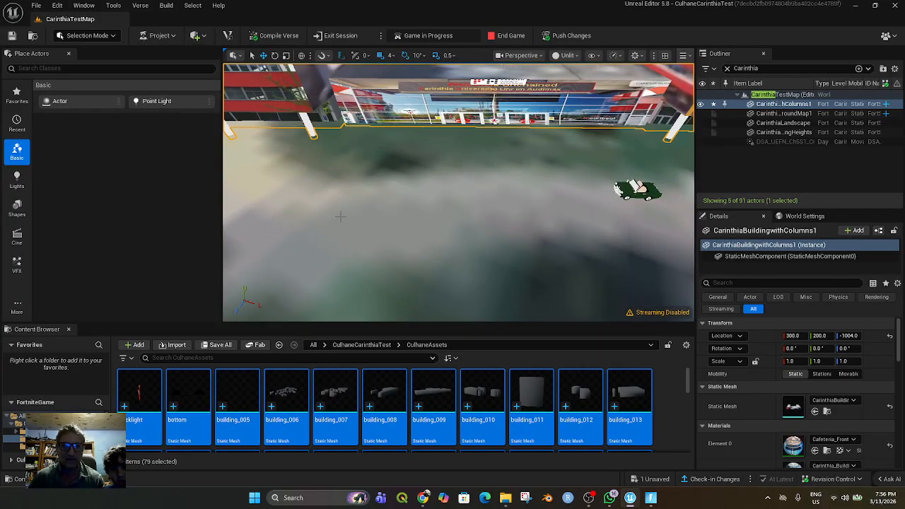
scroll(349, 199, down, 2)
right_drag(413, 242, 420, 237)
drag(518, 97, 518, 96)
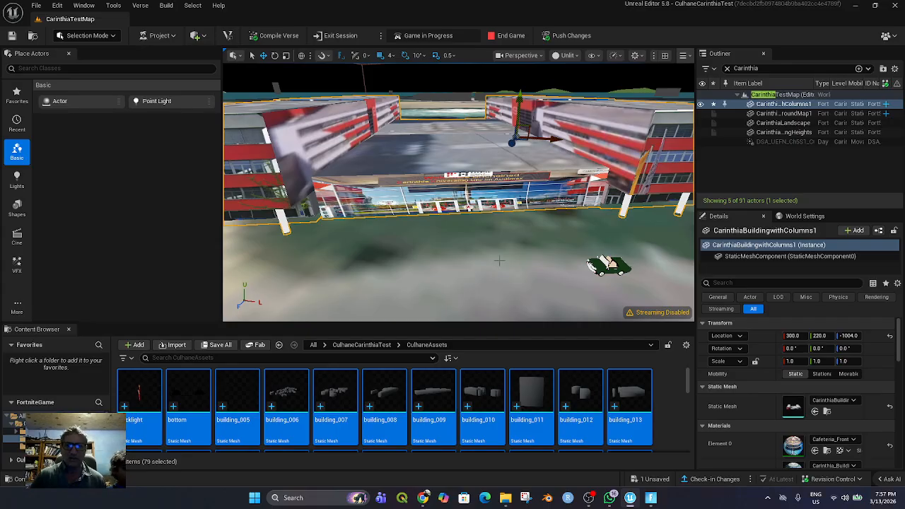
scroll(497, 261, up, 2)
middle_drag(497, 261, 486, 265)
scroll(487, 265, up, 5)
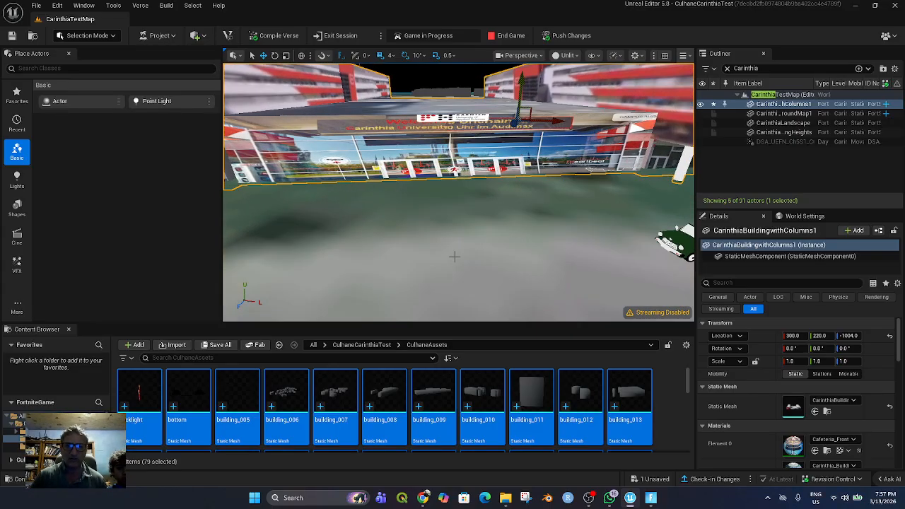
scroll(454, 257, up, 3)
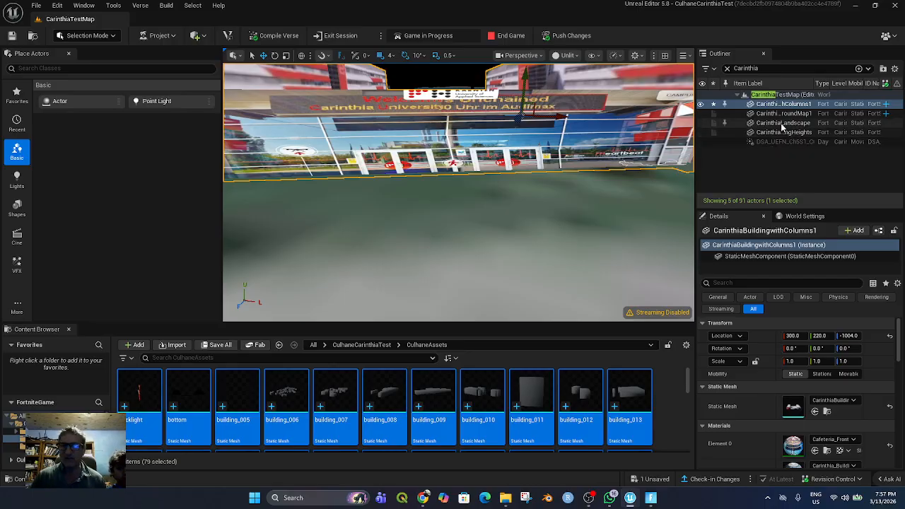
Filter the actor list by "make", select the makehuman actor and lower its height to 444
drag(758, 68, 737, 68)
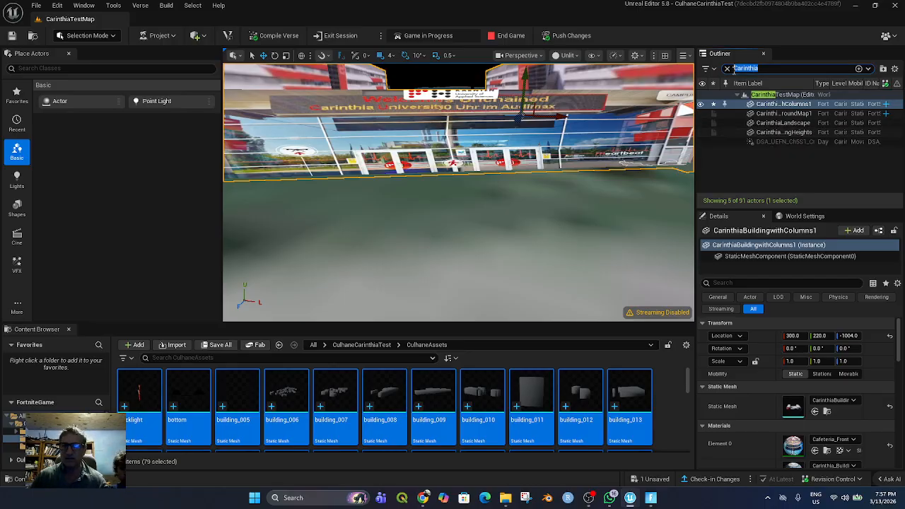
text(make)
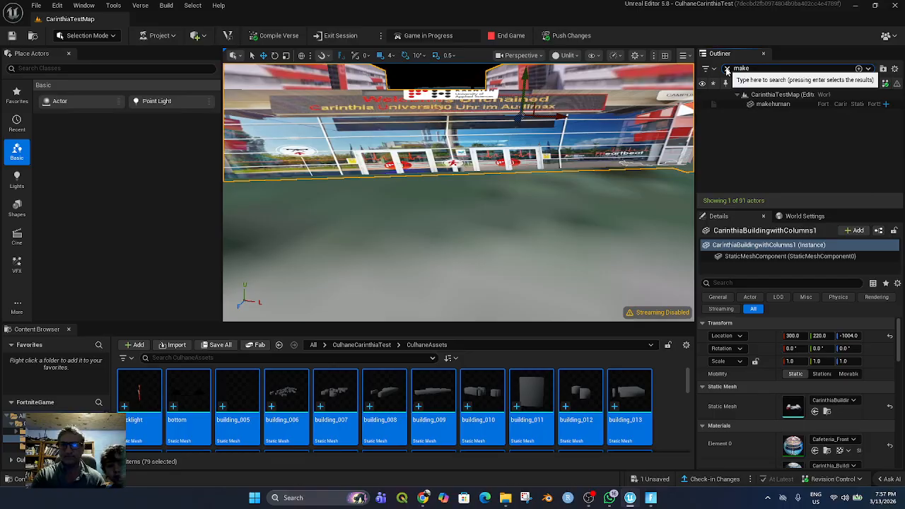
click(772, 103)
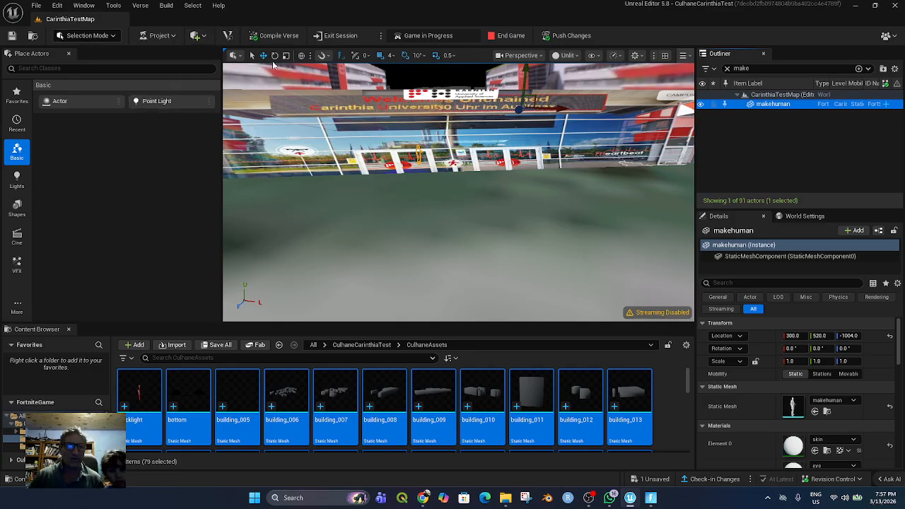
scroll(431, 160, up, 4)
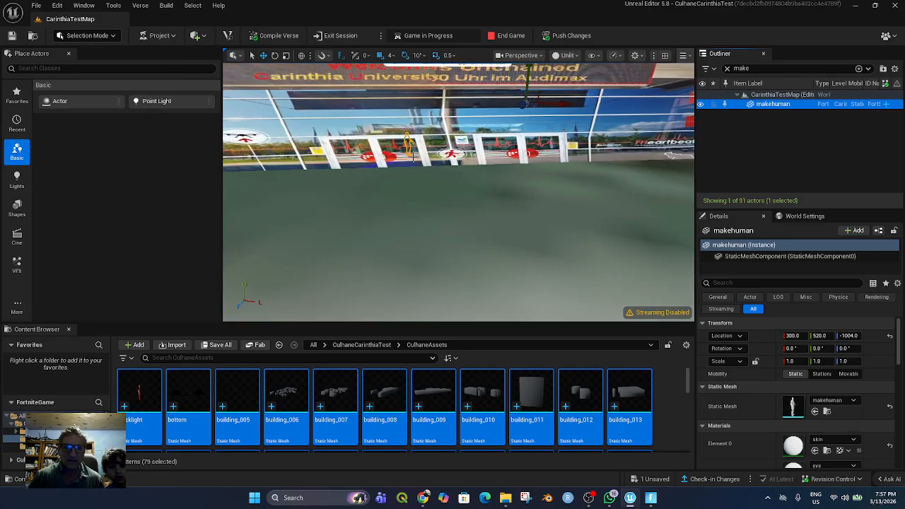
mouse_move(401, 134)
mouse_down()
mouse_move(407, 170)
mouse_move(418, 131)
mouse_up()
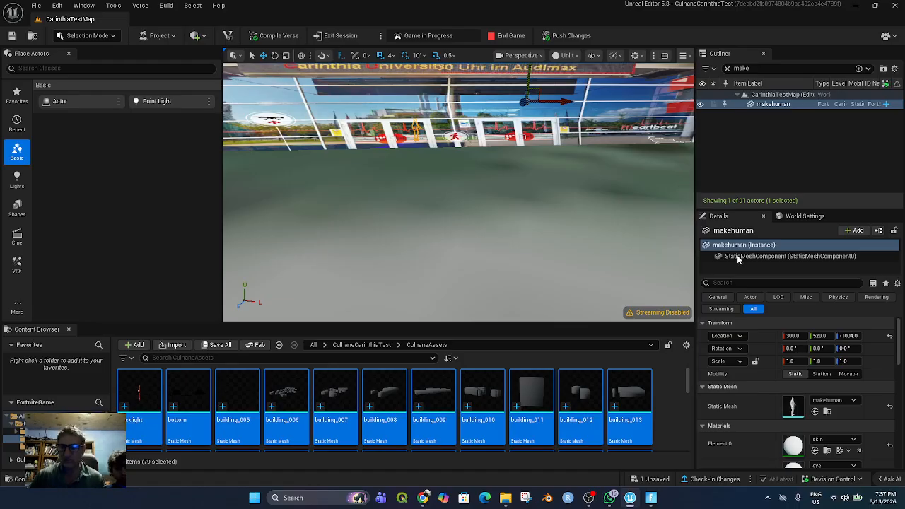
mouse_move(820, 337)
mouse_down()
mouse_move(763, 336)
mouse_move(835, 336)
mouse_up()
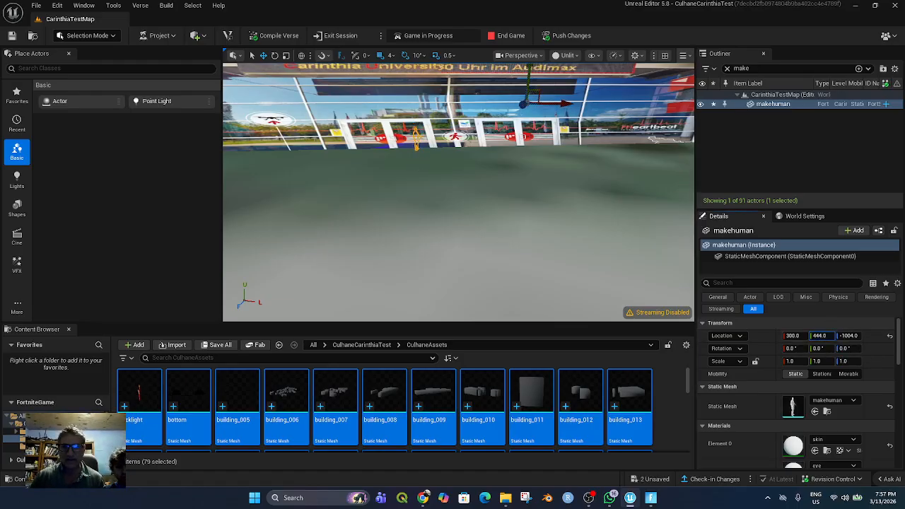
Move the makehuman figure forward out of the building facade to -228 and set its height to 497
drag(523, 104, 548, 107)
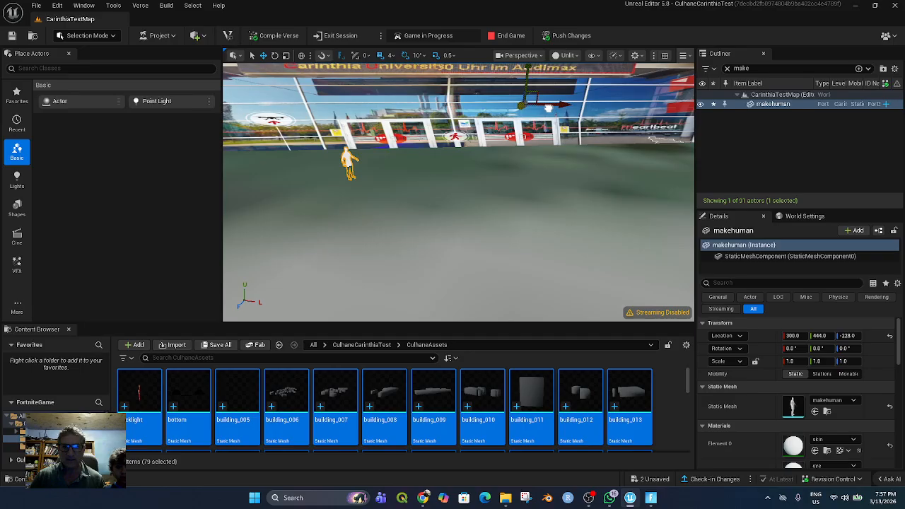
drag(818, 336, 822, 336)
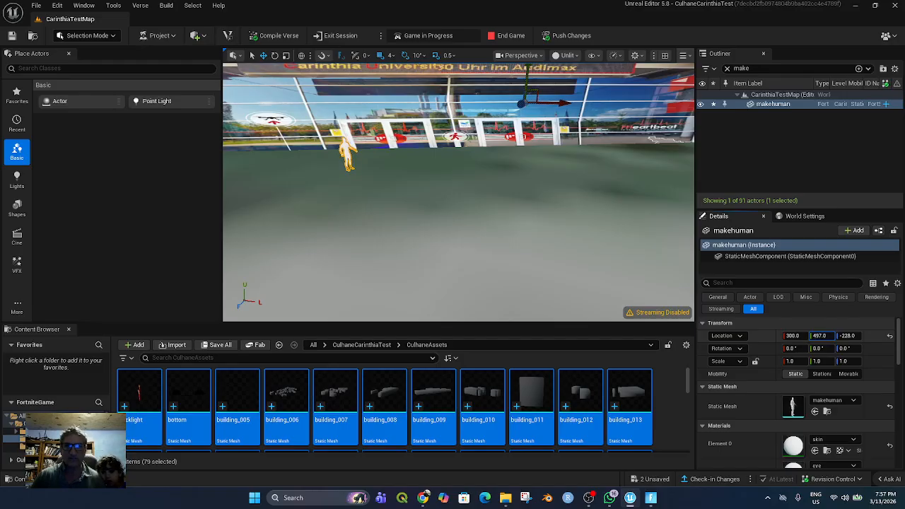
scroll(524, 230, up, 5)
scroll(524, 231, down, 4)
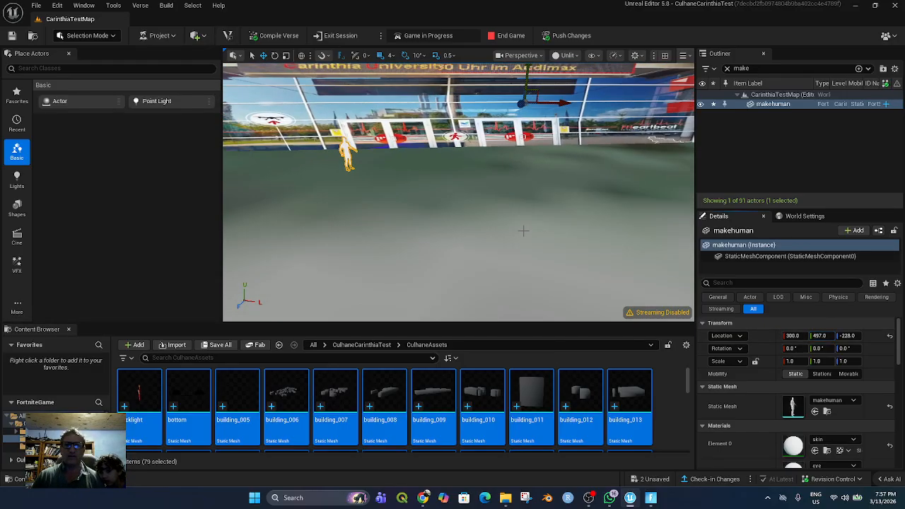
scroll(523, 231, down, 3)
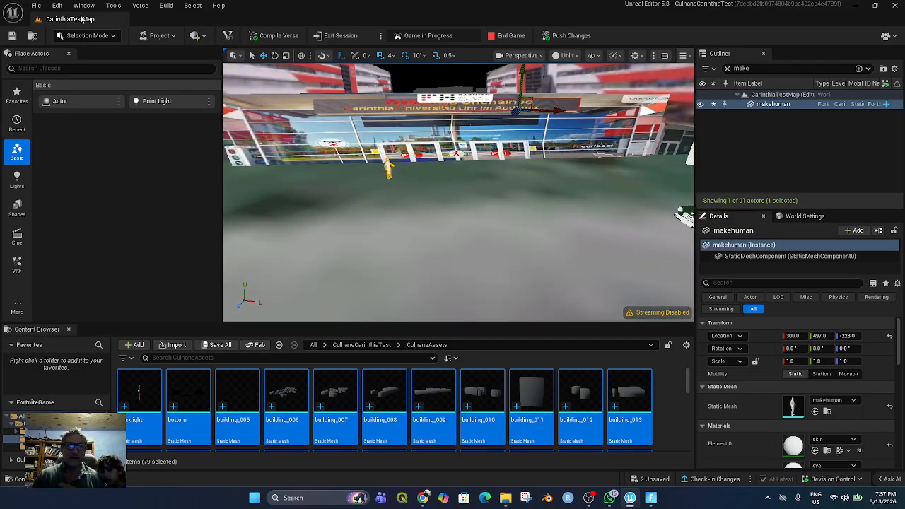
Save the current level and push the changes to the running session
click(37, 6)
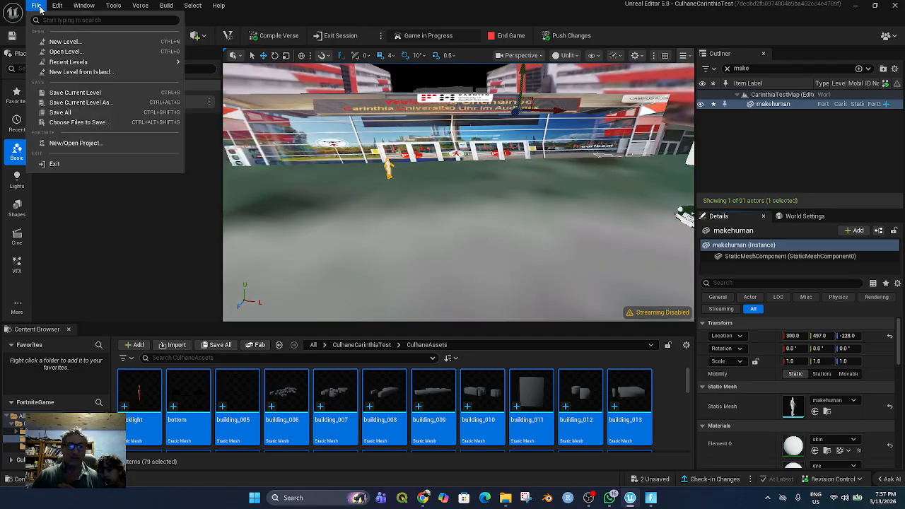
click(71, 93)
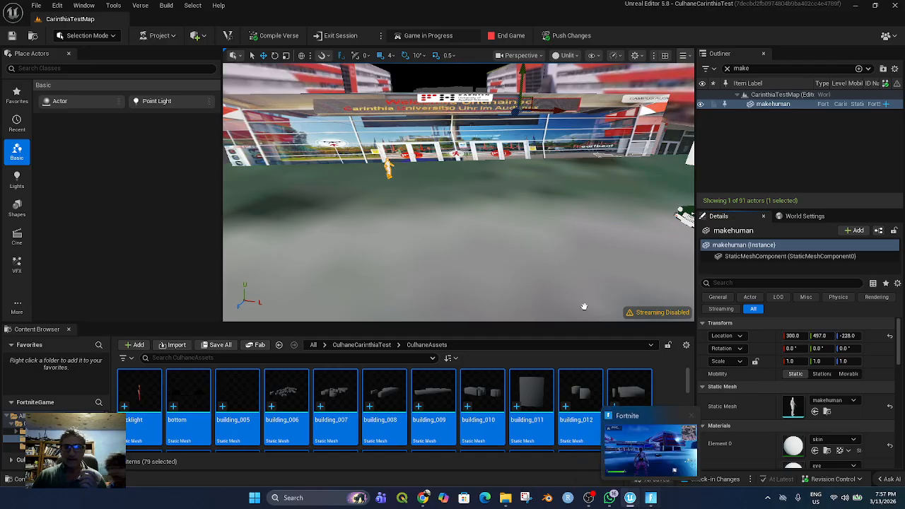
click(559, 39)
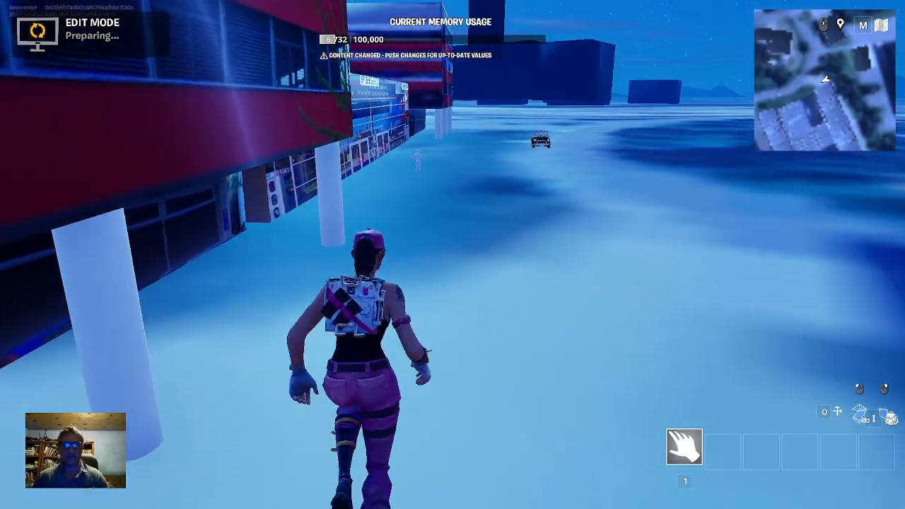
Run the character in the Fortnite session along the facade to the entrance doors and around the white figure to check their placement
key(w)
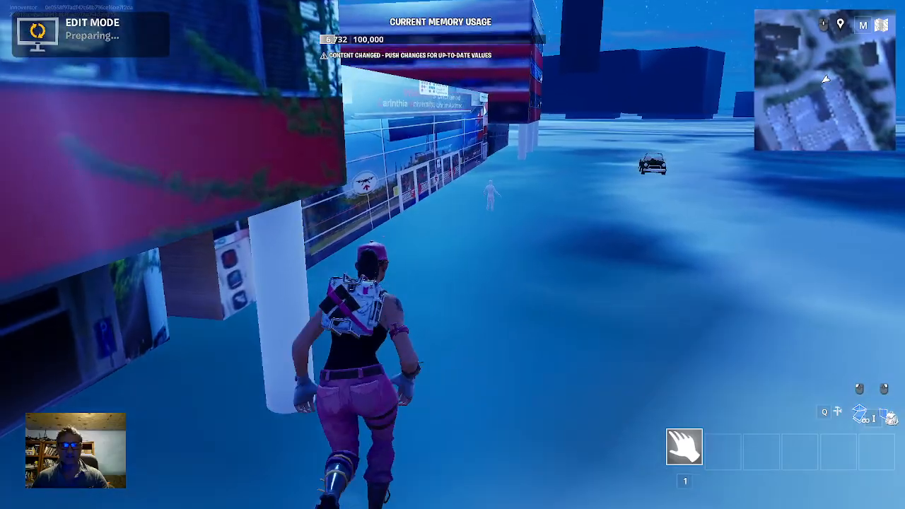
key(w)
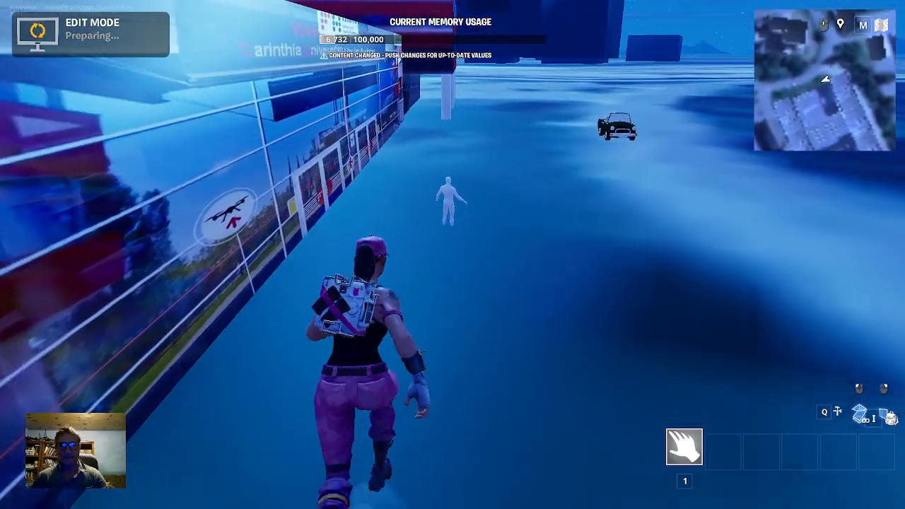
key(w)
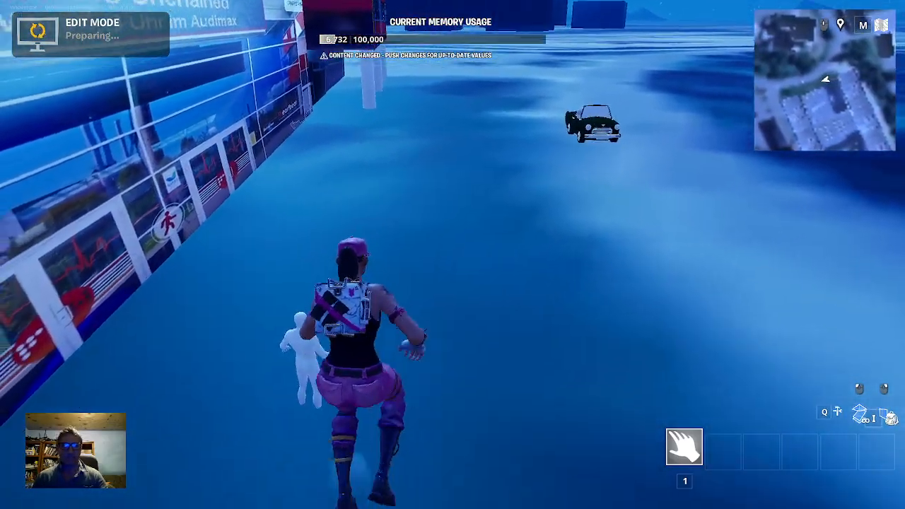
key(w)
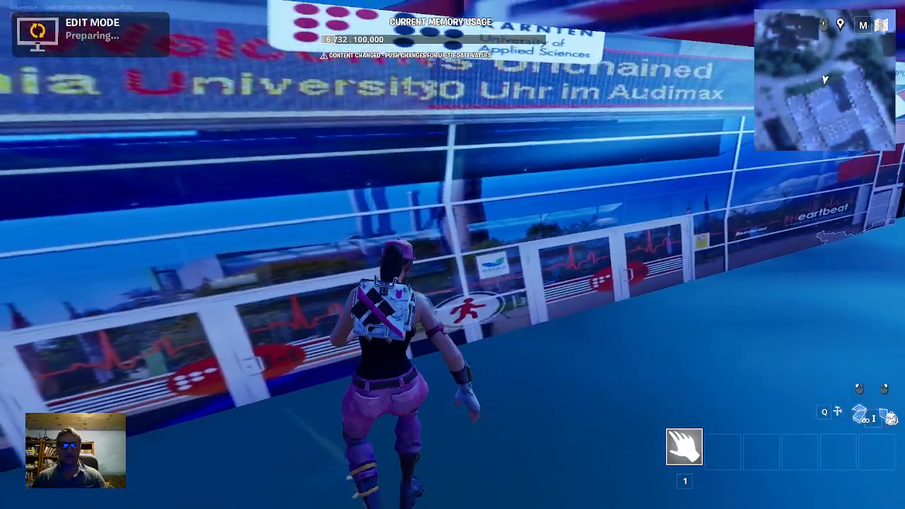
key(s)
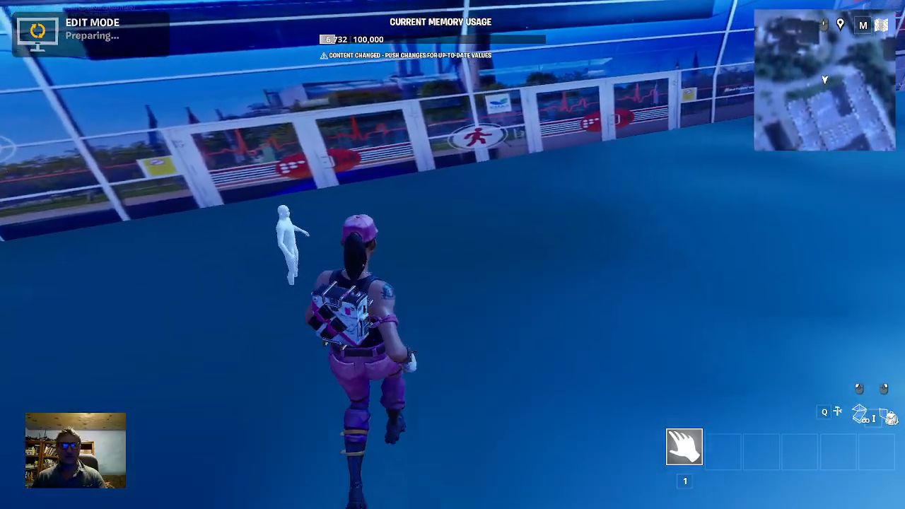
key(s)
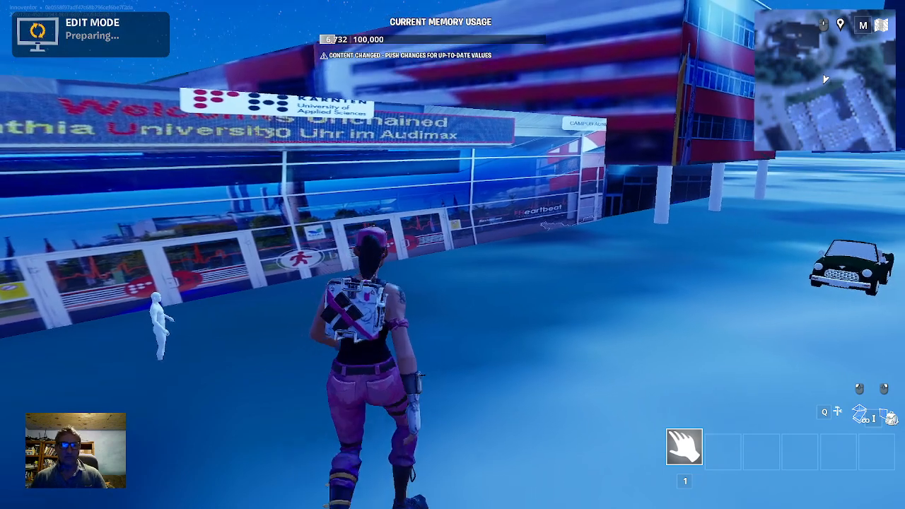
key(w)
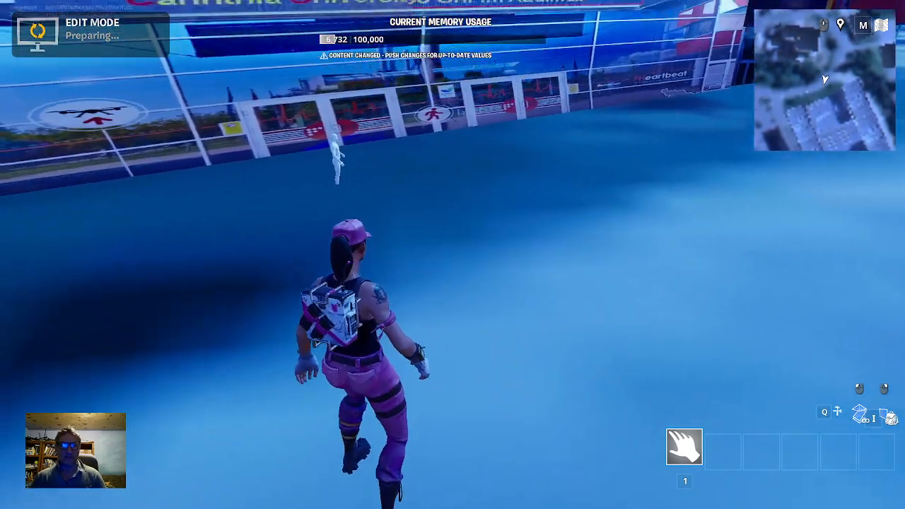
Switch back to the Unreal Editor and raise the CarinthiaBuildingwithColumns1 actor to a height of 256
key(i)
key(Escape)
key(alt+Tab)
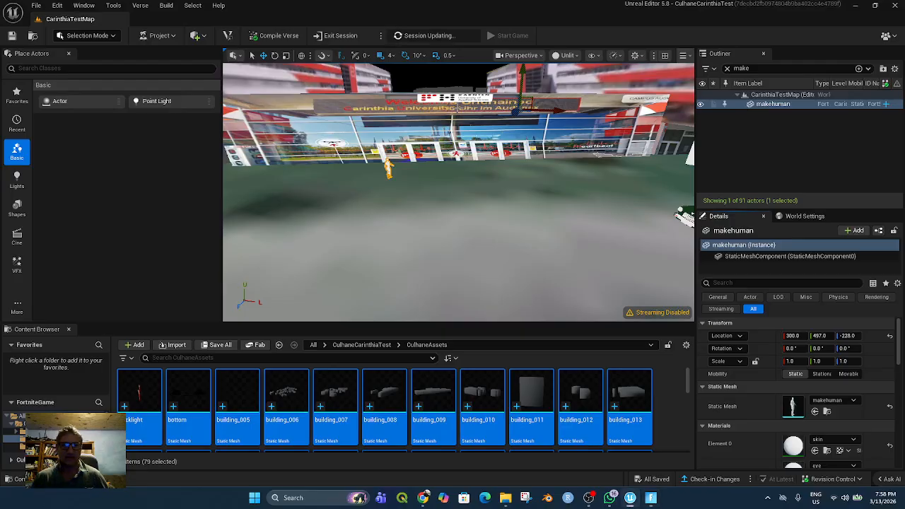
click(458, 121)
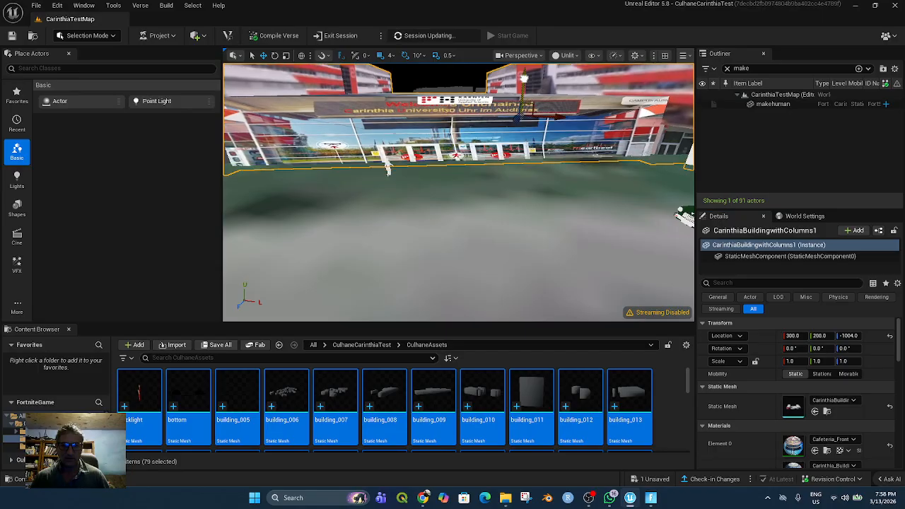
scroll(469, 197, up, 4)
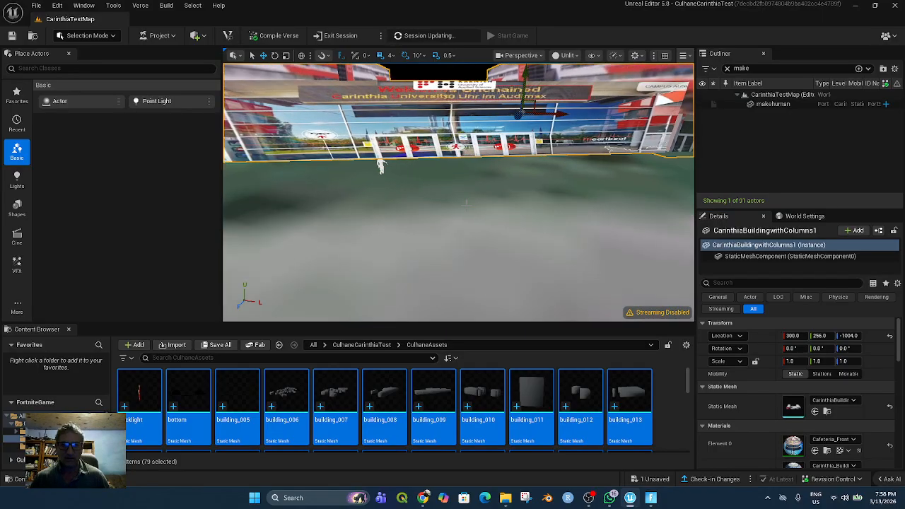
Raise the makehuman figure in front of the entrance to a height of 525
mouse_move(456, 208)
right_down()
mouse_move(353, 237)
mouse_move(382, 194)
mouse_move(454, 196)
right_up()
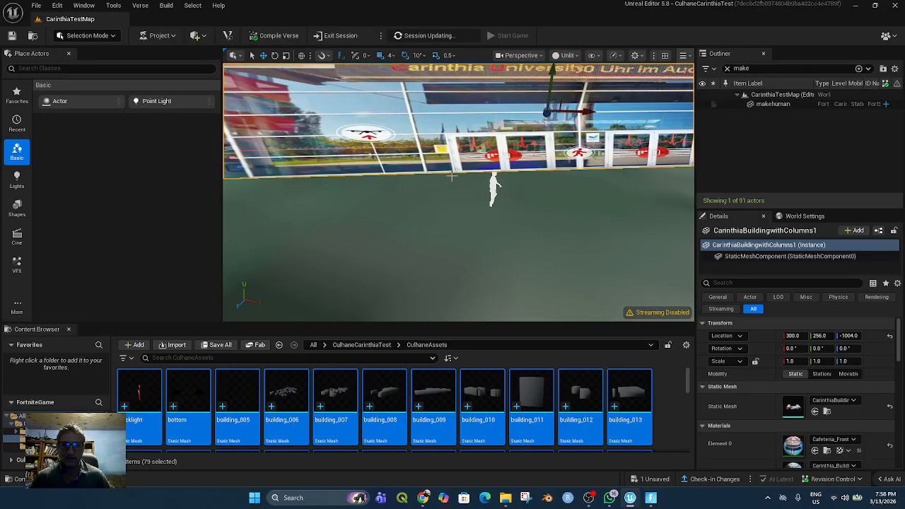
click(492, 184)
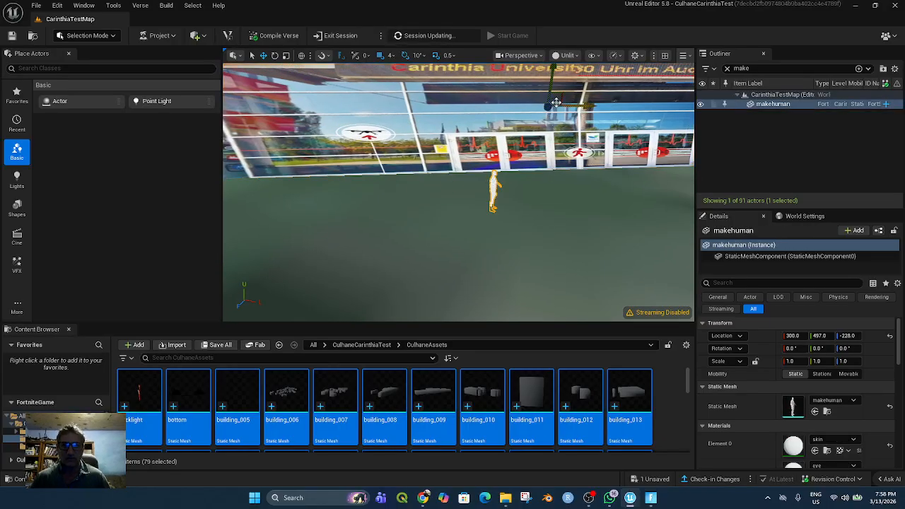
drag(555, 70, 555, 67)
mouse_move(524, 196)
right_down()
mouse_move(642, 198)
mouse_move(515, 204)
right_up()
scroll(515, 205, down, 3)
scroll(515, 204, down, 6)
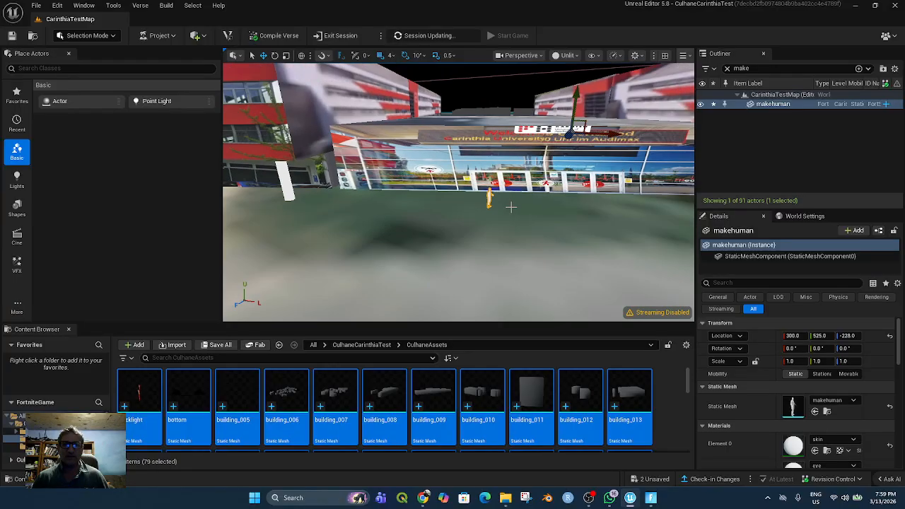
Select the Carinthia building in the level and open its CarinthiaBuildingwithColumns1 static mesh from the CulhaneAssets folder for editing
click(426, 151)
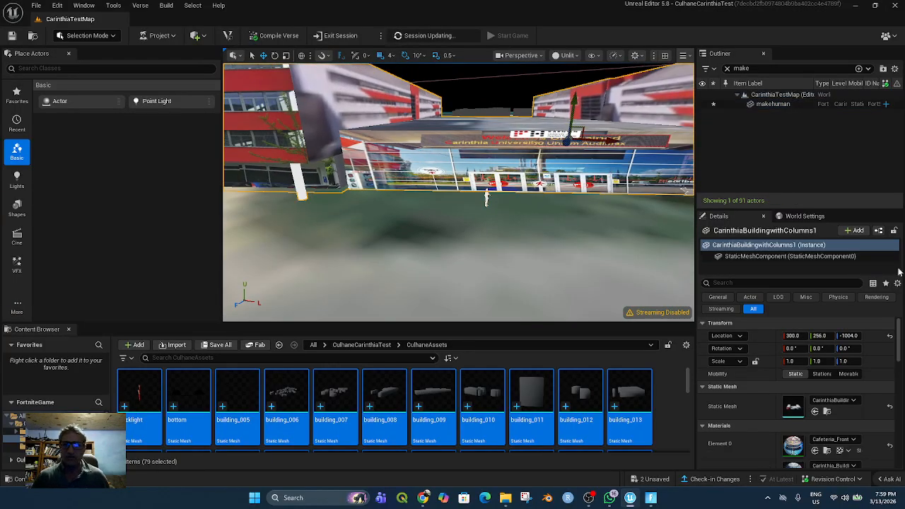
scroll(824, 396, down, 1)
scroll(824, 396, down, 1)
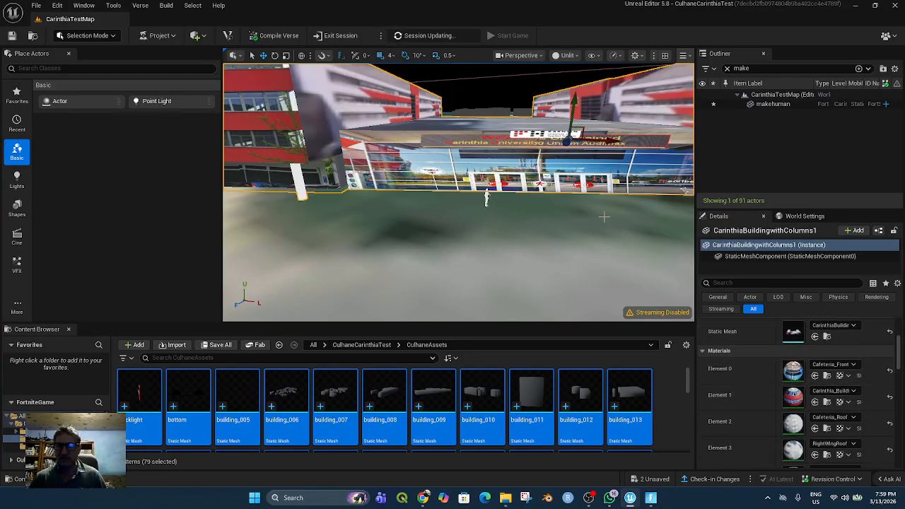
scroll(278, 427, down, 2)
scroll(346, 409, up, 2)
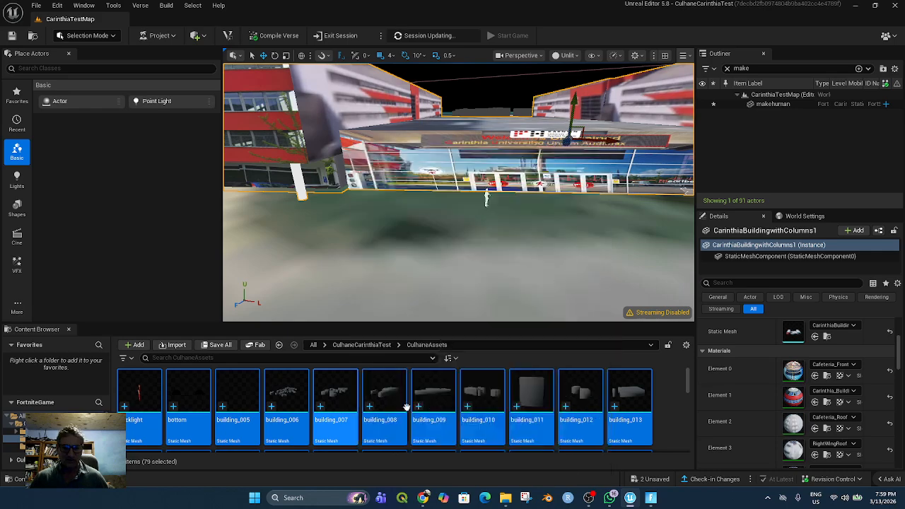
scroll(593, 420, down, 4)
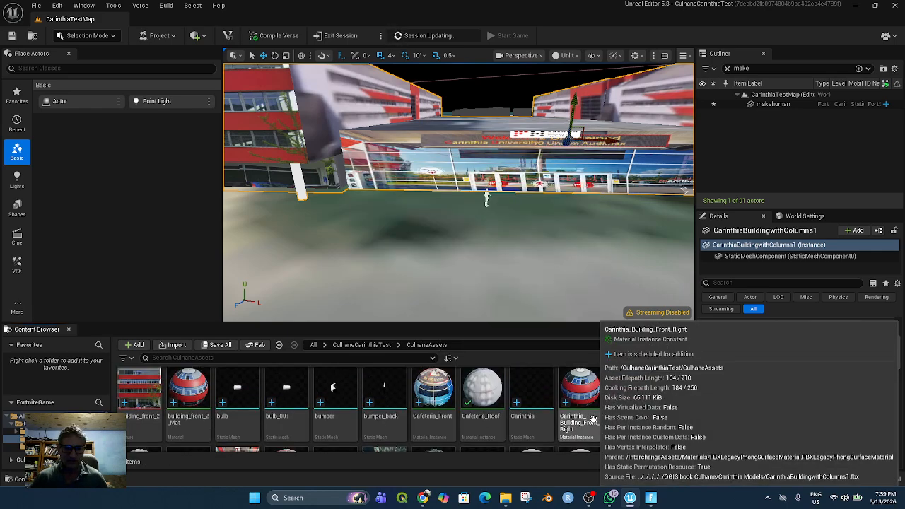
scroll(592, 419, down, 3)
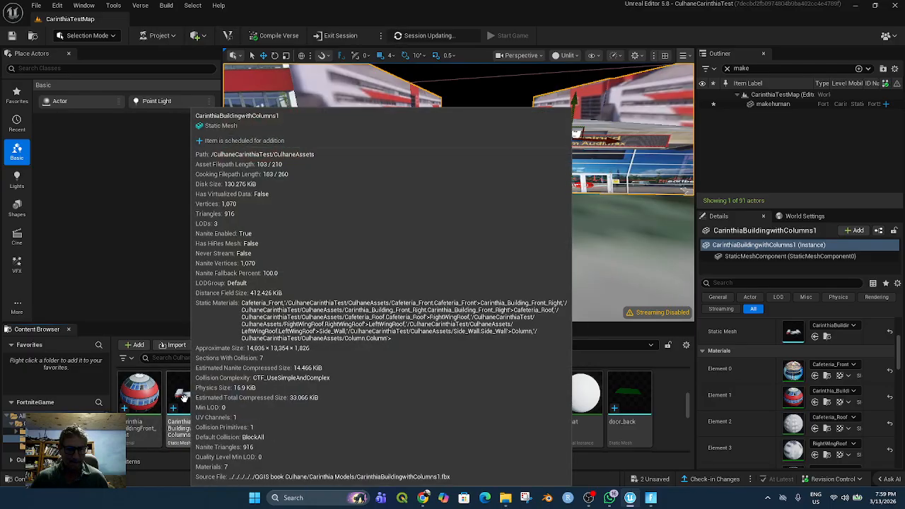
double_click(190, 404)
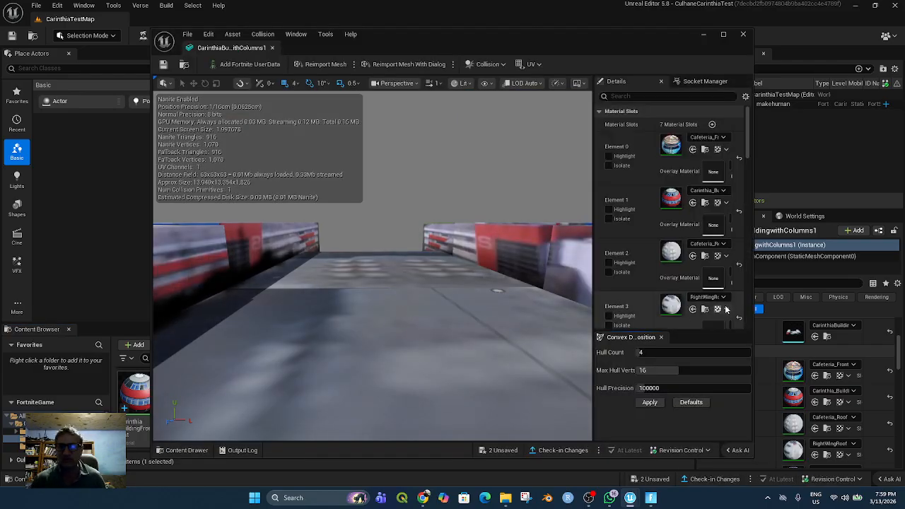
Generate convex collision for the building mesh with hull count 4, max hull verts 16 and hull precision 100000, and inspect the hulls
scroll(707, 311, down, 2)
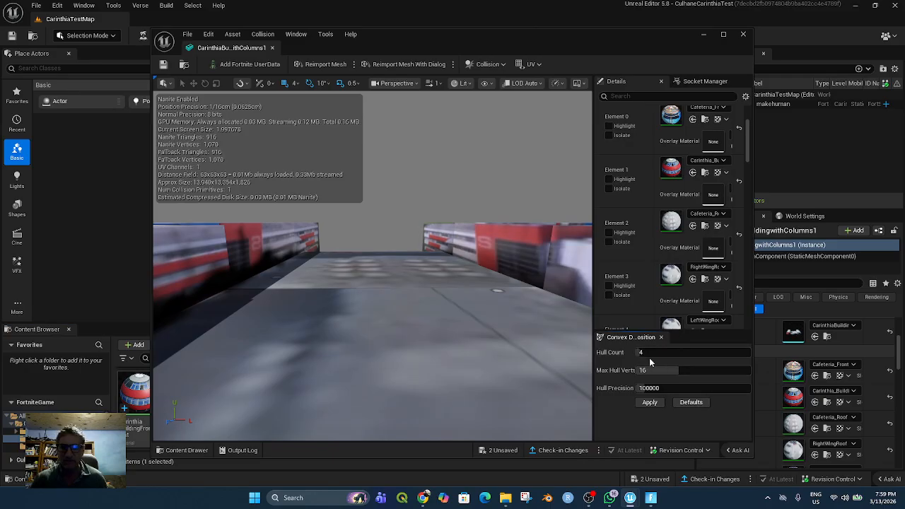
scroll(509, 343, down, 5)
scroll(470, 334, down, 4)
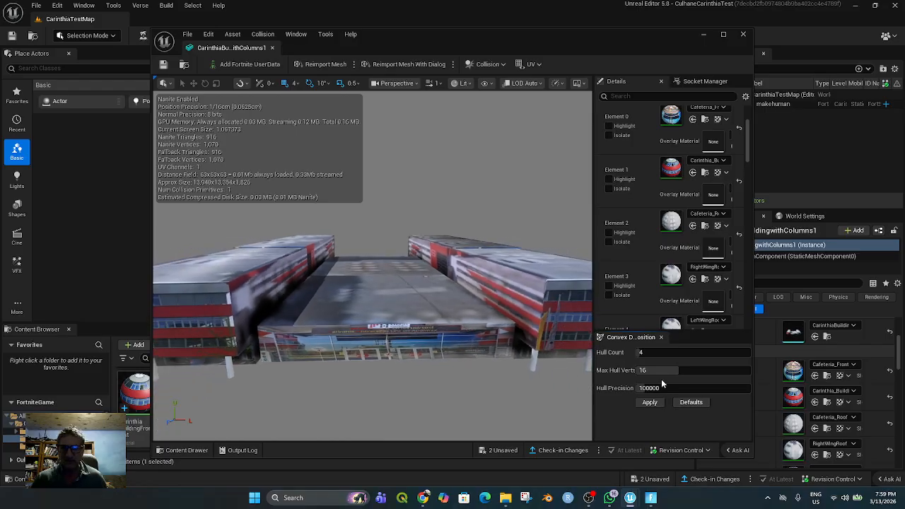
click(649, 402)
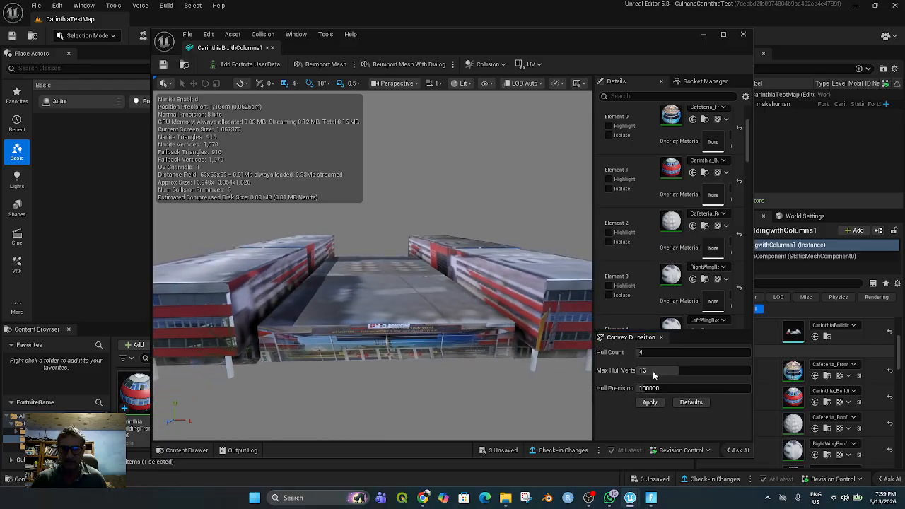
drag(416, 321, 386, 340)
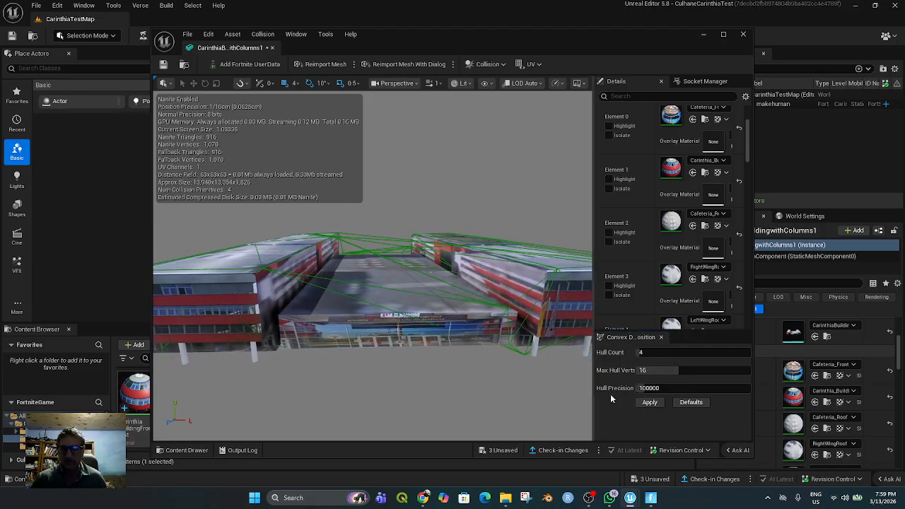
Regenerate the building's convex collision with max hull verts 13 and hull precision 30000, and close the mesh editor
click(680, 403)
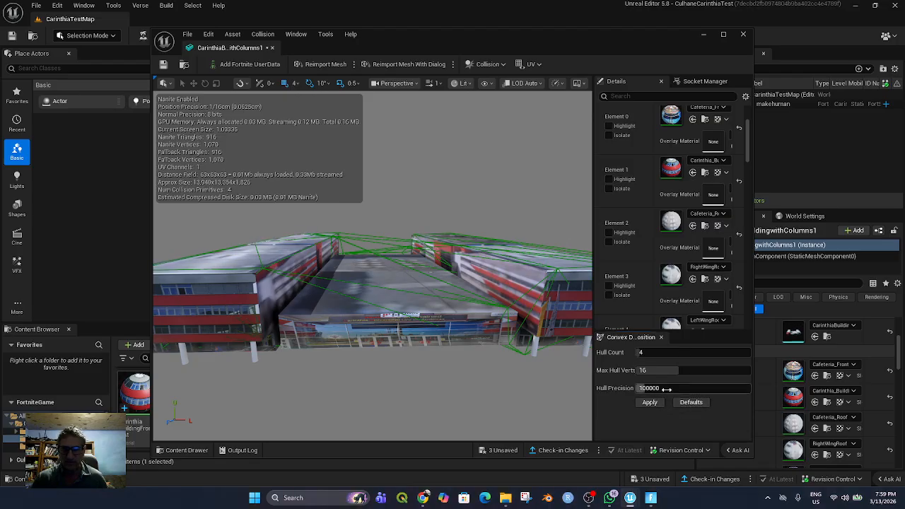
drag(660, 390, 645, 390)
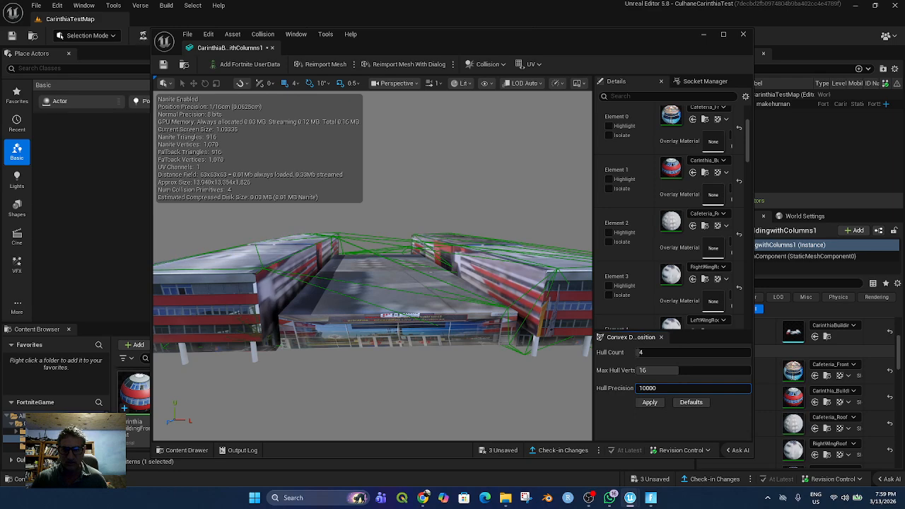
drag(643, 388, 660, 371)
click(650, 402)
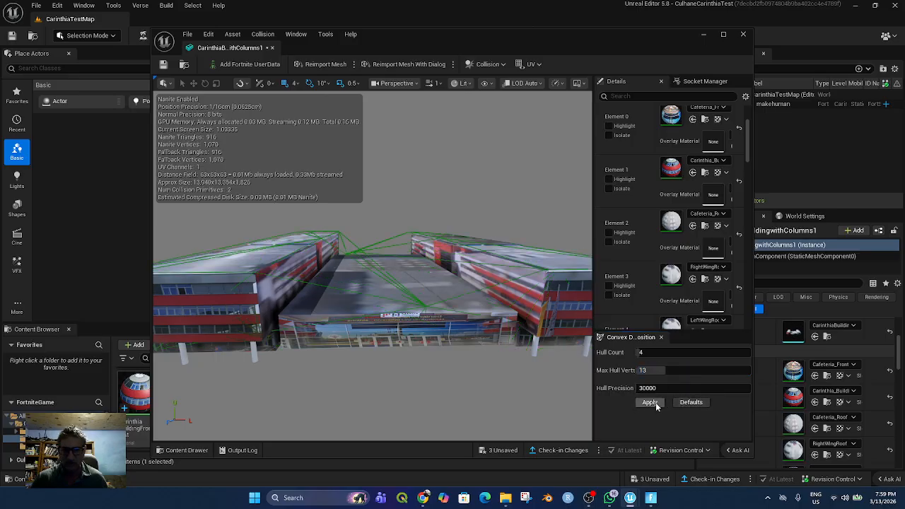
click(742, 35)
Set the collision preset of the CarinthiaBuildingwithColumns1 actor to Default
scroll(841, 404, down, 2)
scroll(839, 403, down, 10)
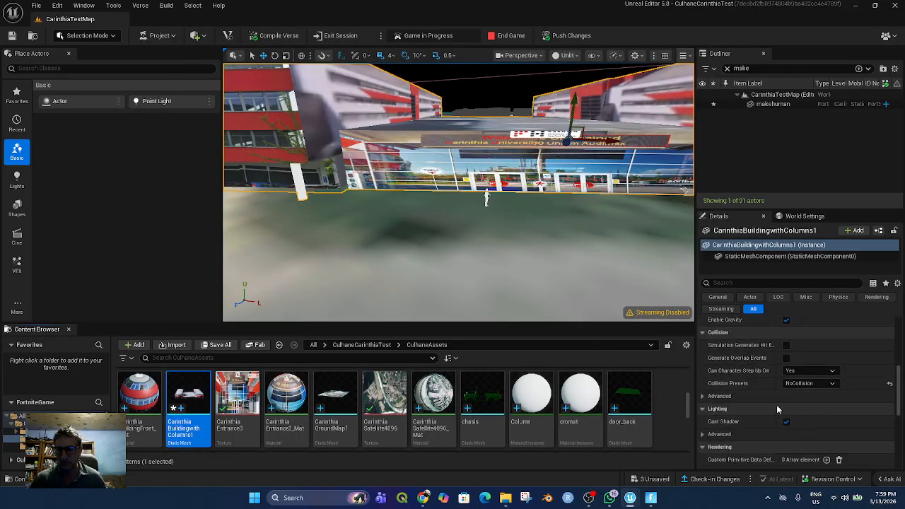
click(813, 383)
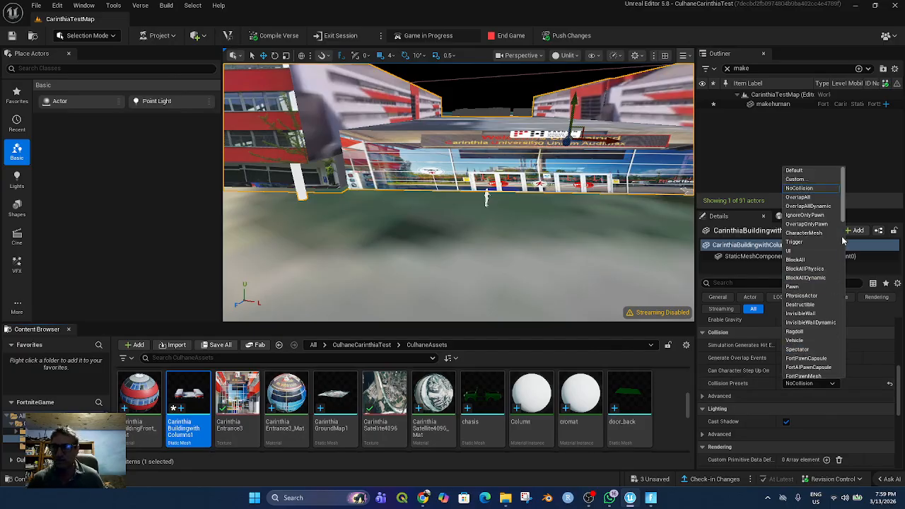
click(806, 171)
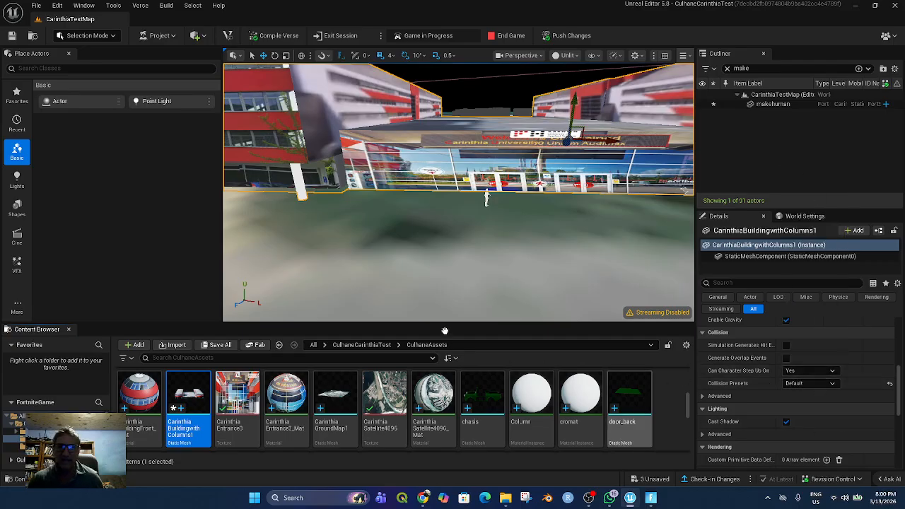
Save the current level and push the collision changes to the running session
click(36, 6)
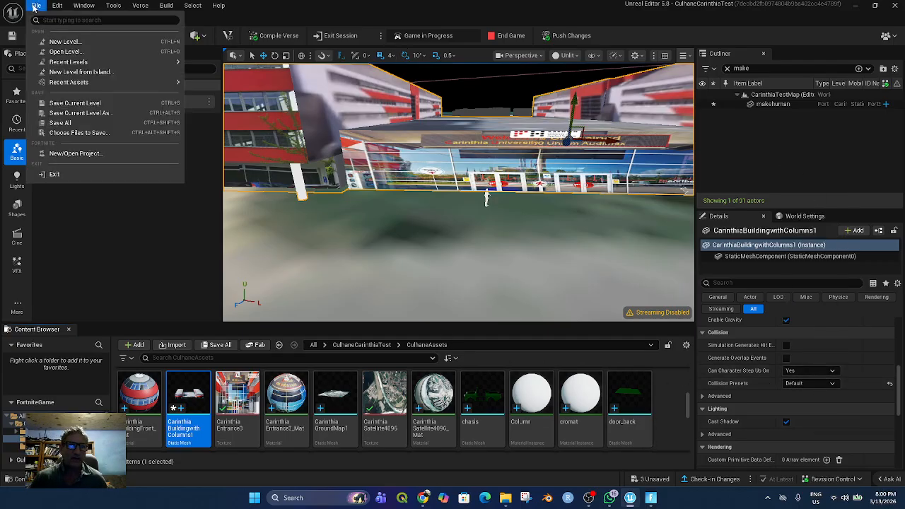
click(71, 103)
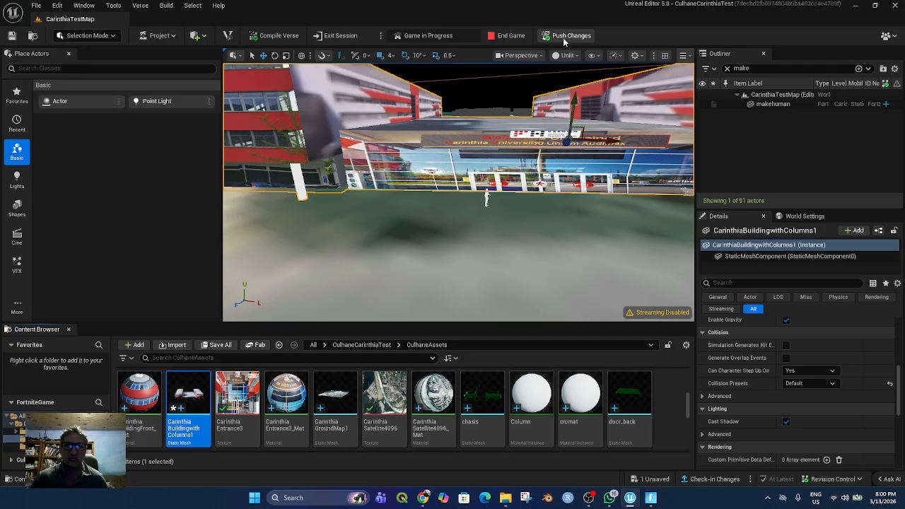
key(Escape)
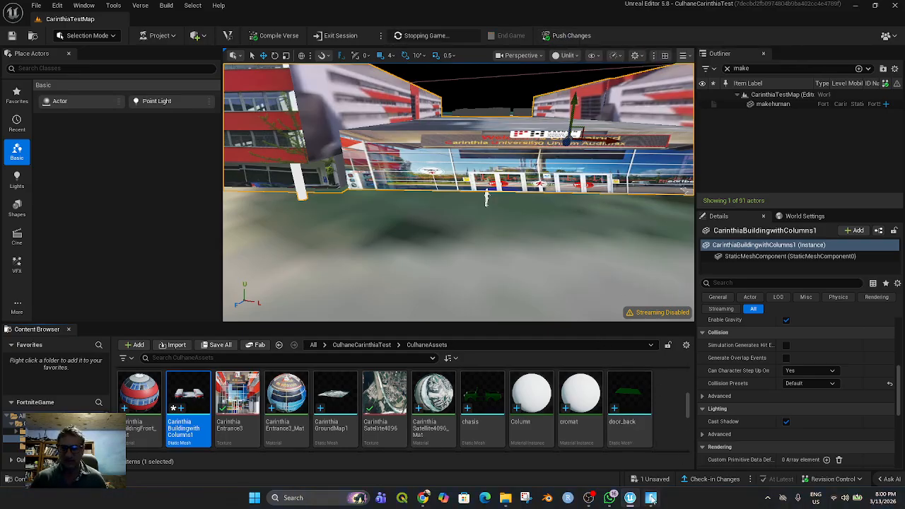
Switch to the Fortnite session and respawn the character on the island
mouse_move(652, 499)
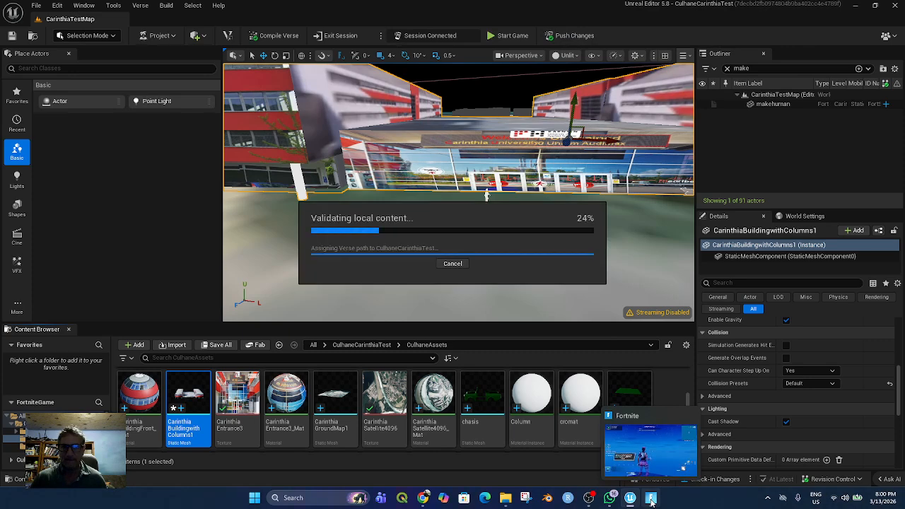
click(652, 500)
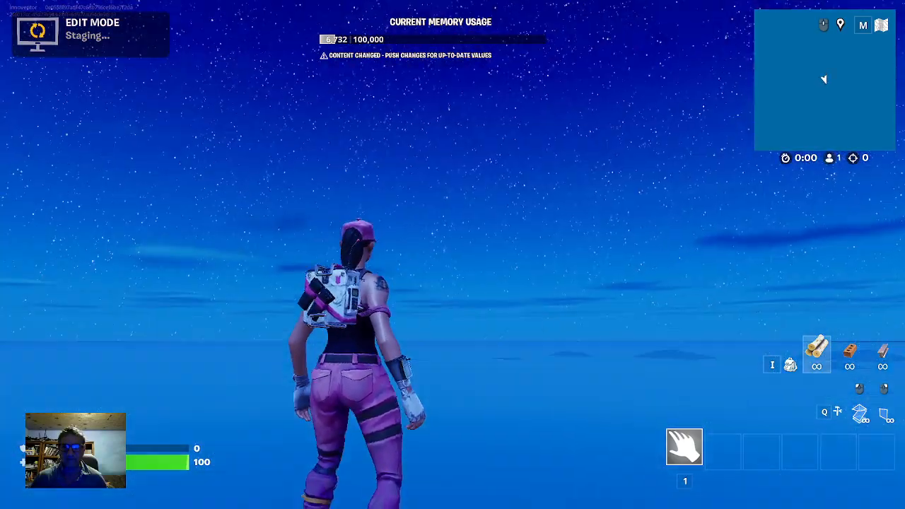
key(Escape)
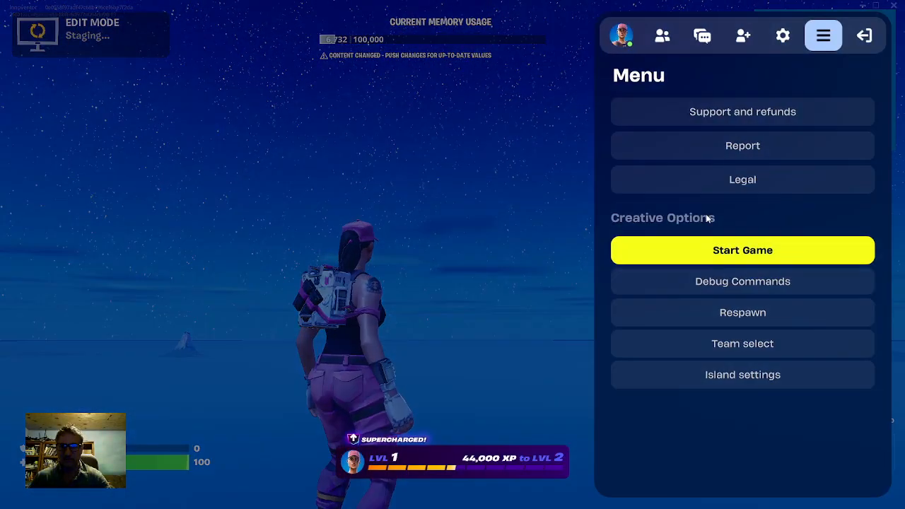
click(728, 323)
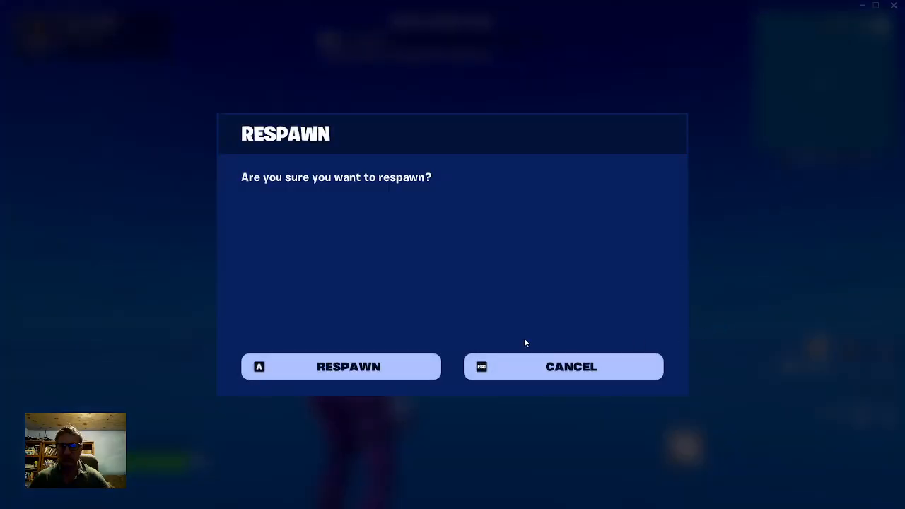
click(370, 362)
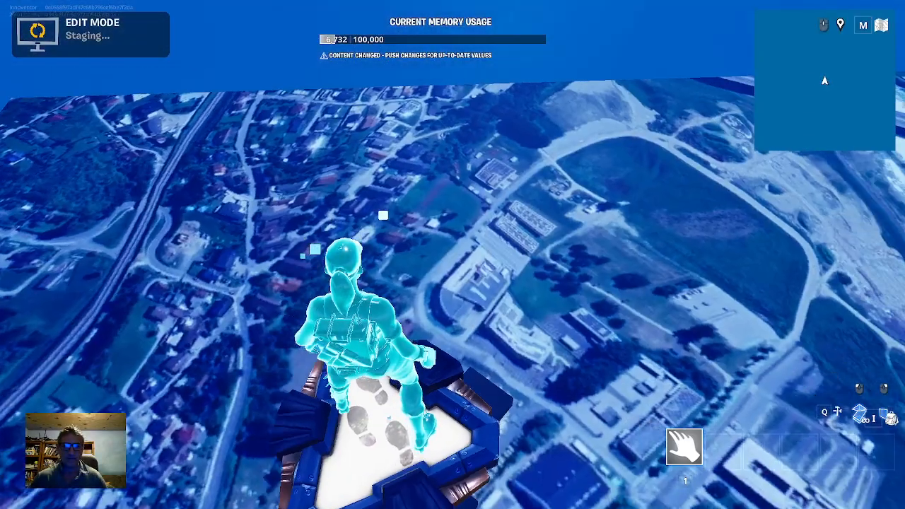
Move the character past the white figure, the entrance facade and the parked car to check their placement in the session
key(w)
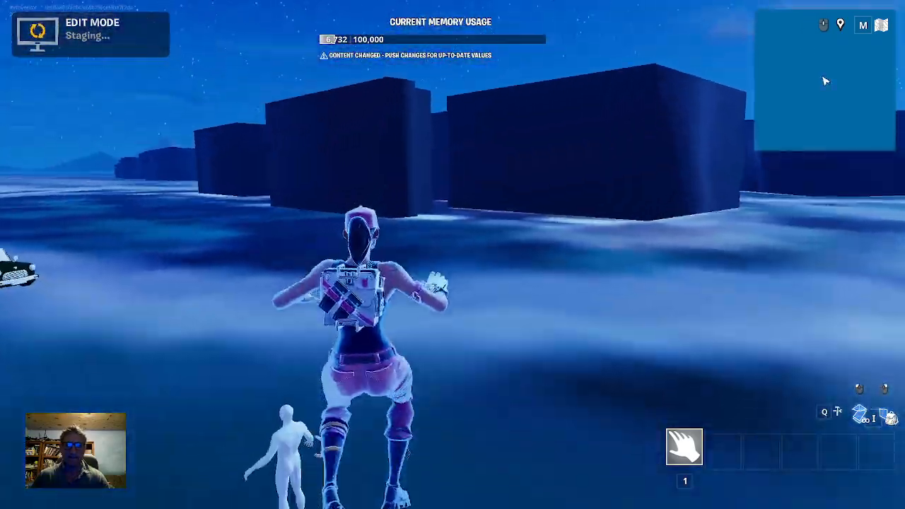
key(w)
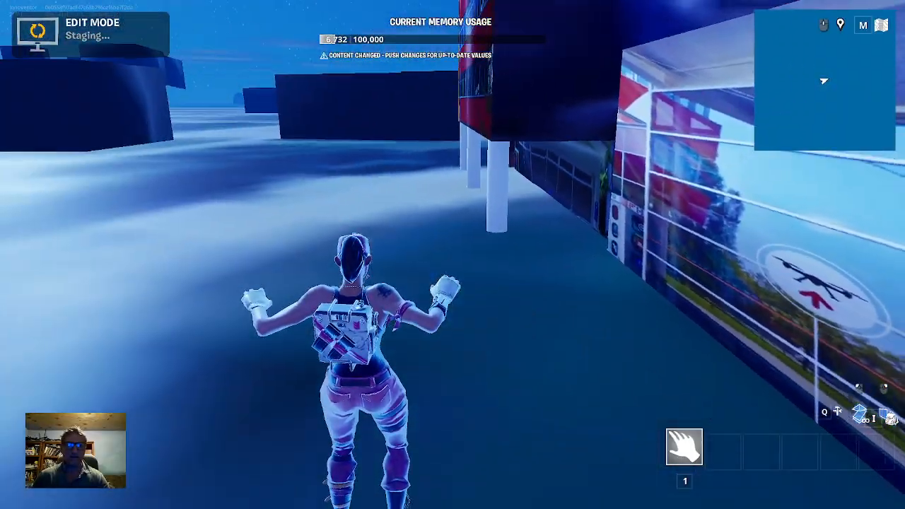
key(w)
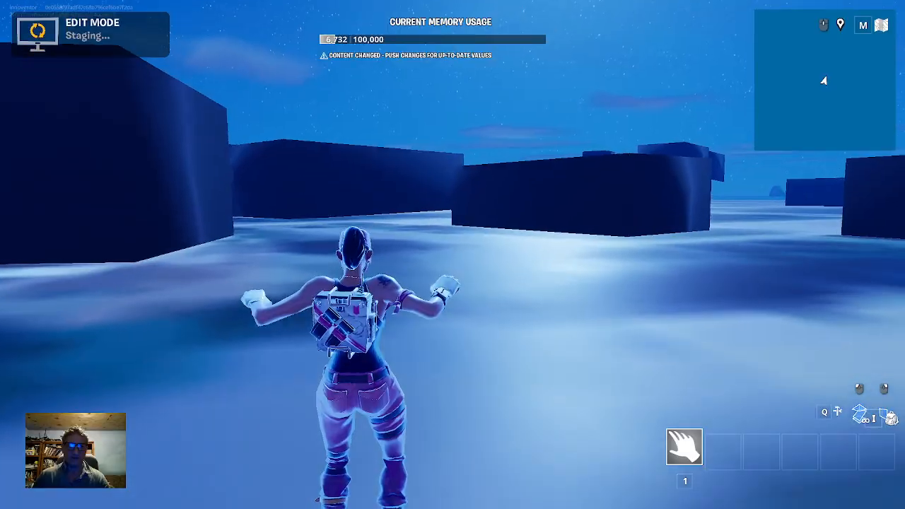
key(w)
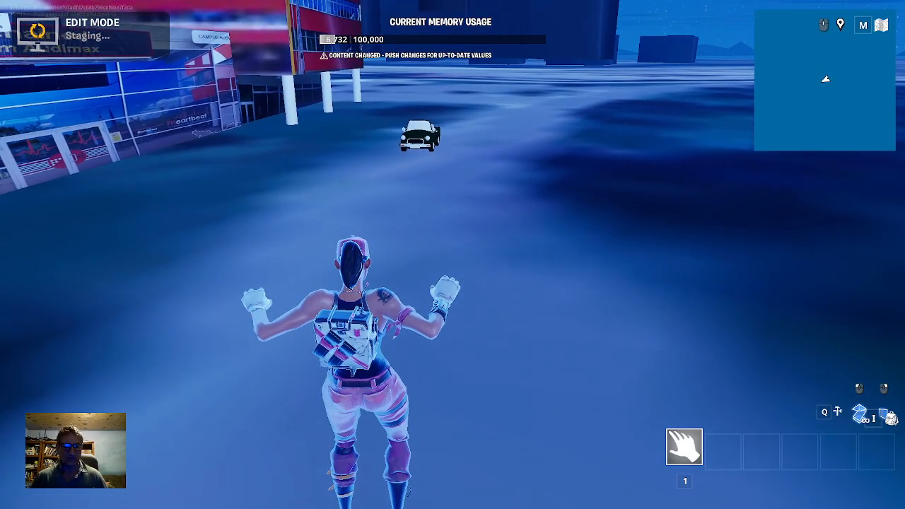
Respawn the character on the island and confirm the respawn
key(Escape)
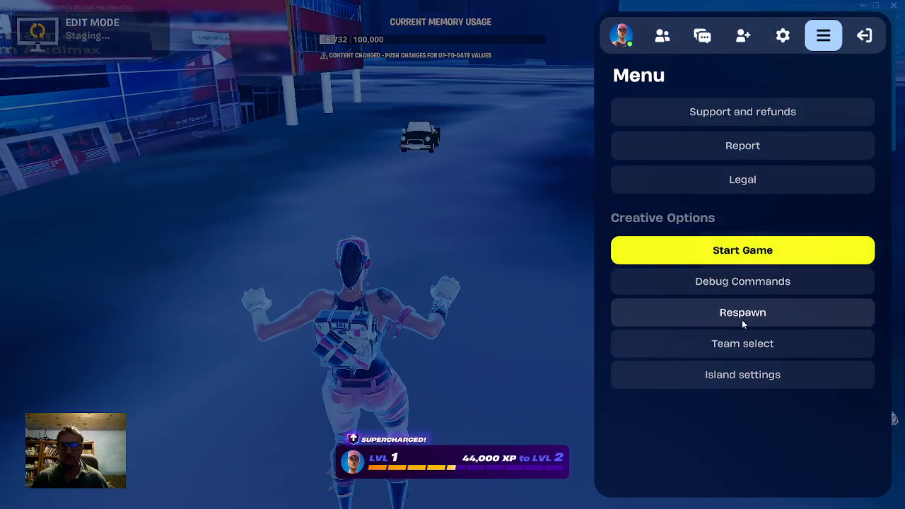
click(728, 318)
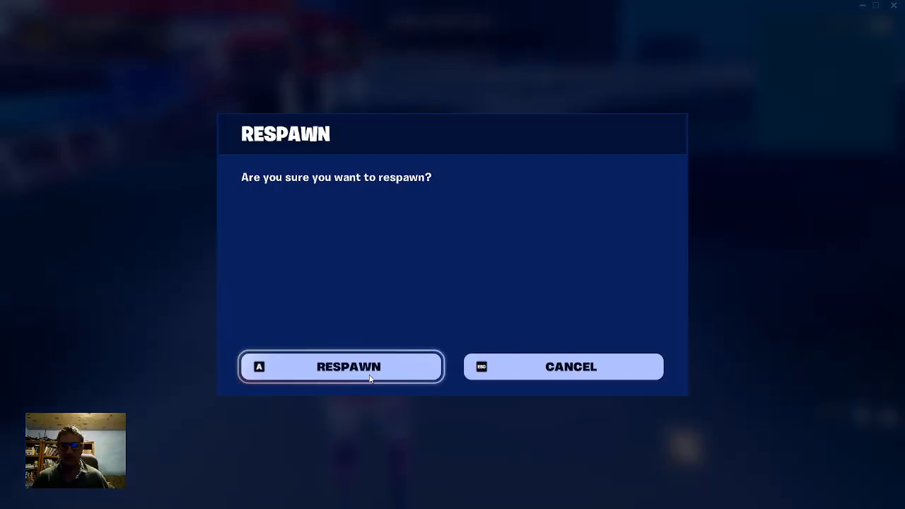
key(Return)
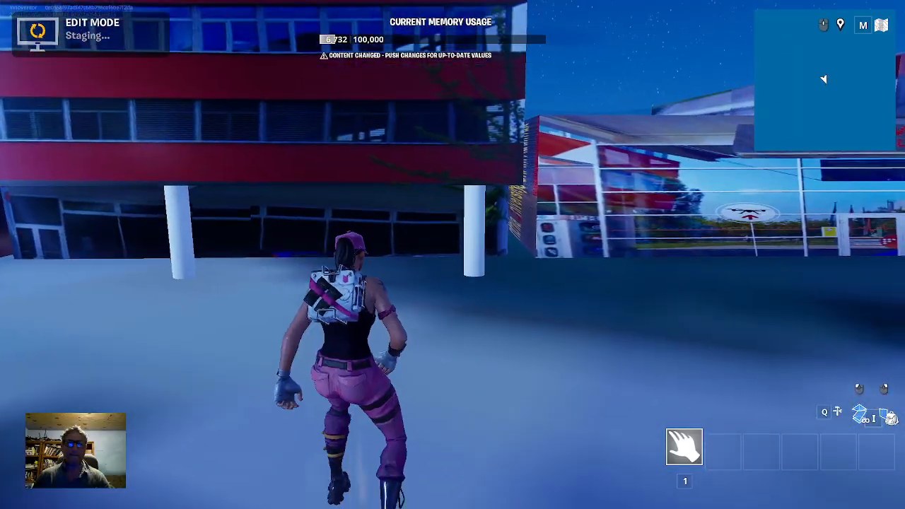
Run the character against the columned building, beneath its overhang and out past its columns to test the collision
key(w)
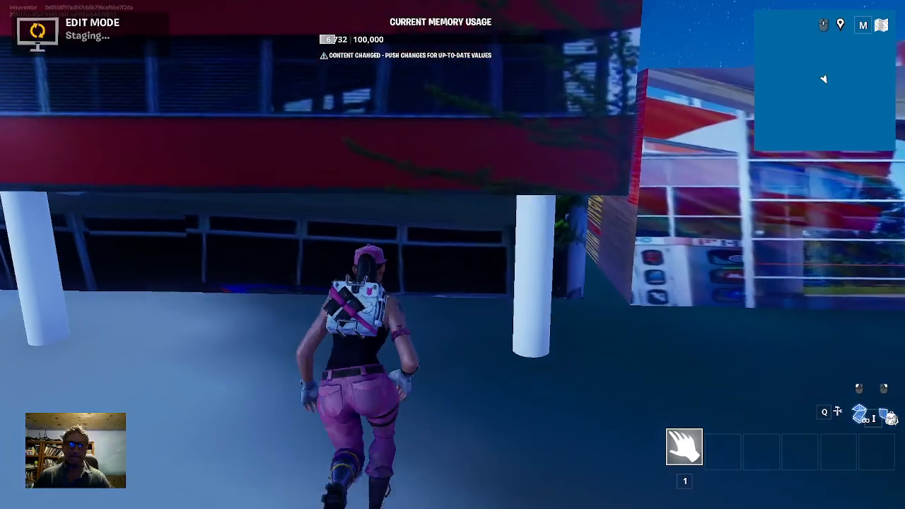
key(w)
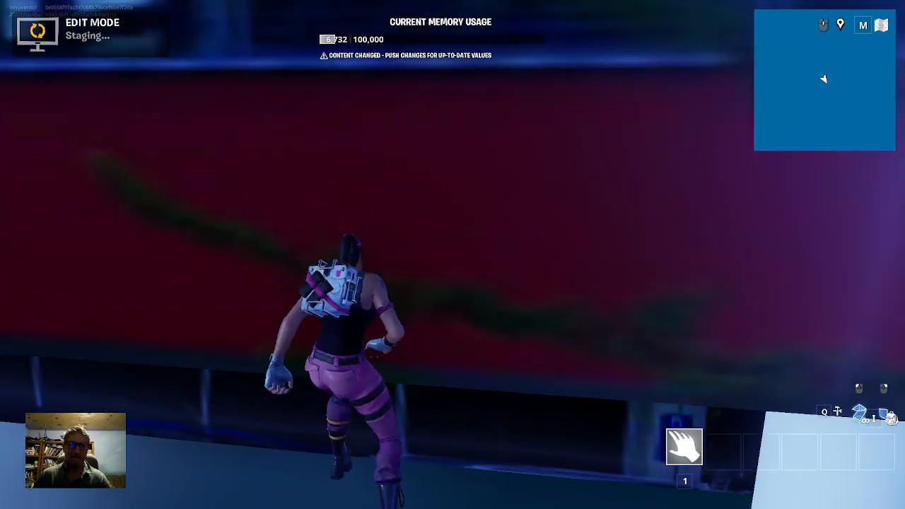
key(s)
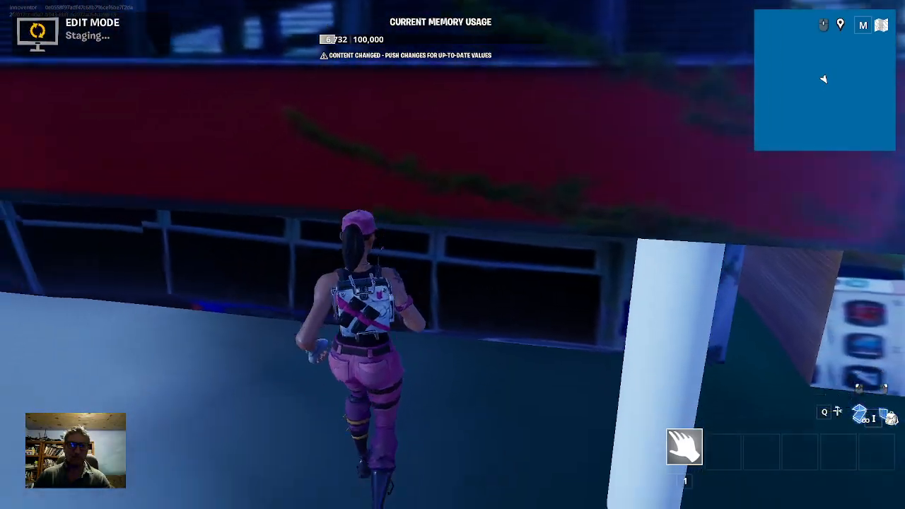
key(w)
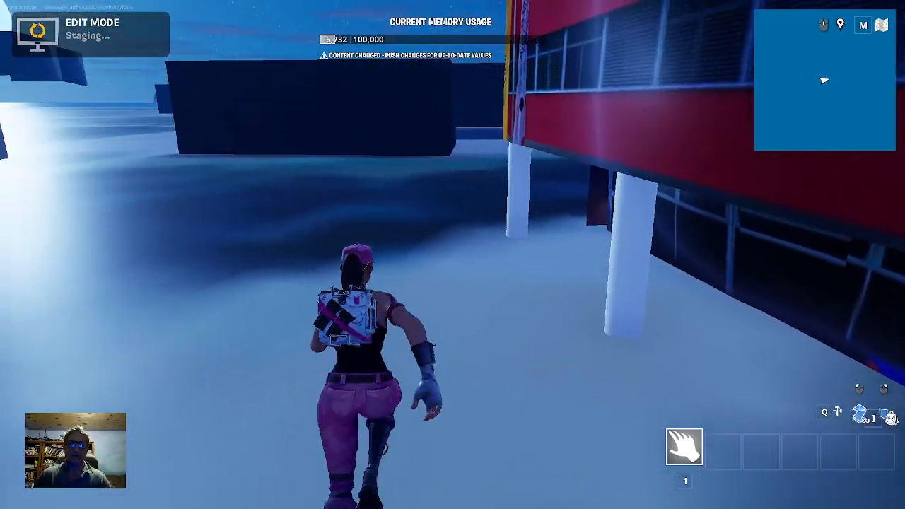
key(w)
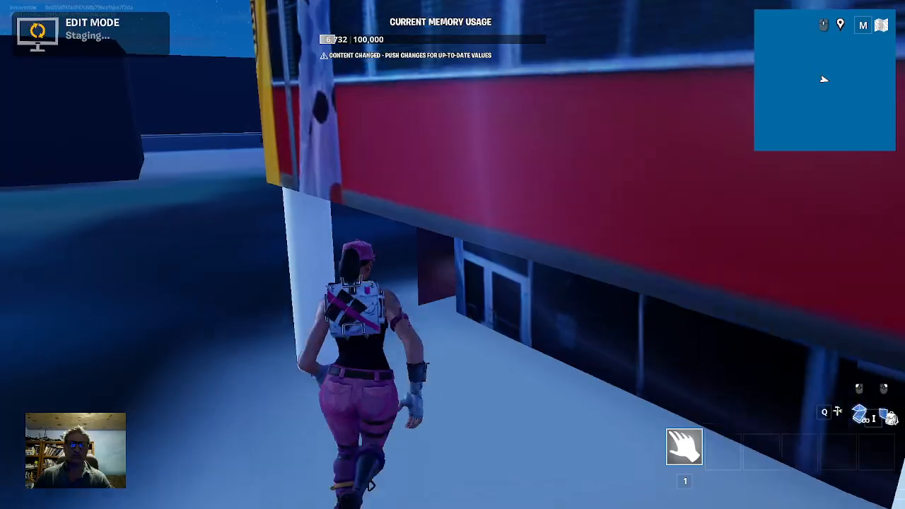
key(w)
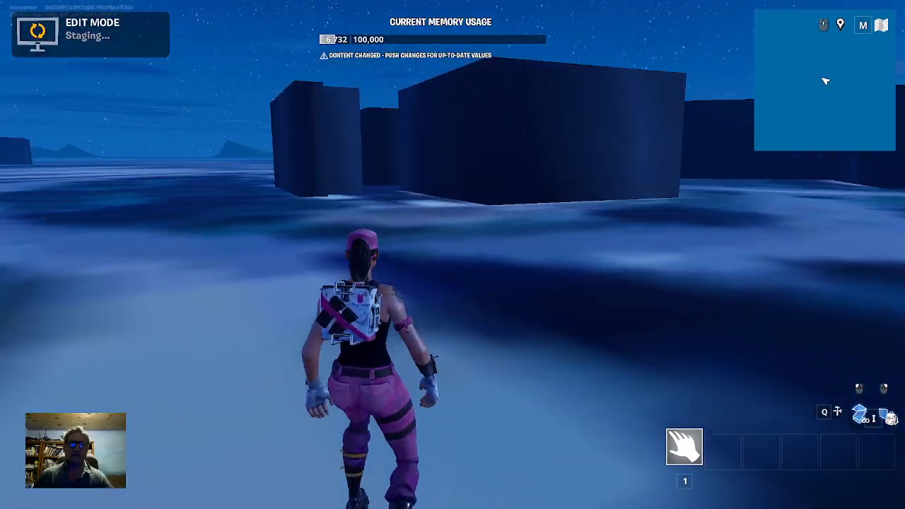
key(w)
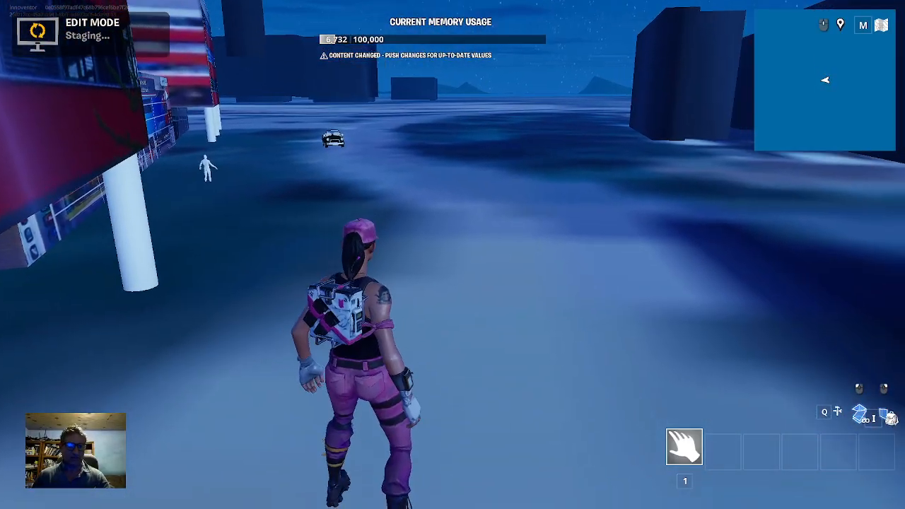
Switch back to Unreal Editor, close the Save Content dialog without saving and dismiss the refresh error
key(Escape)
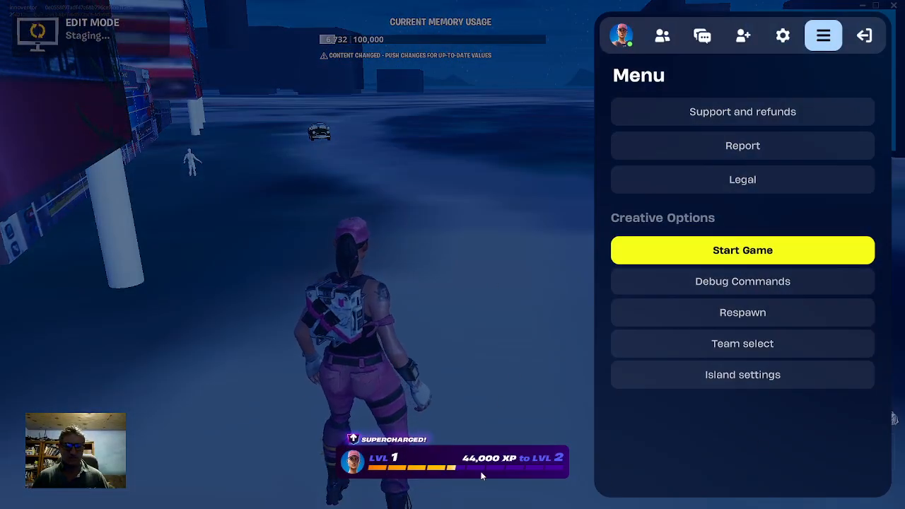
key(alt+Tab)
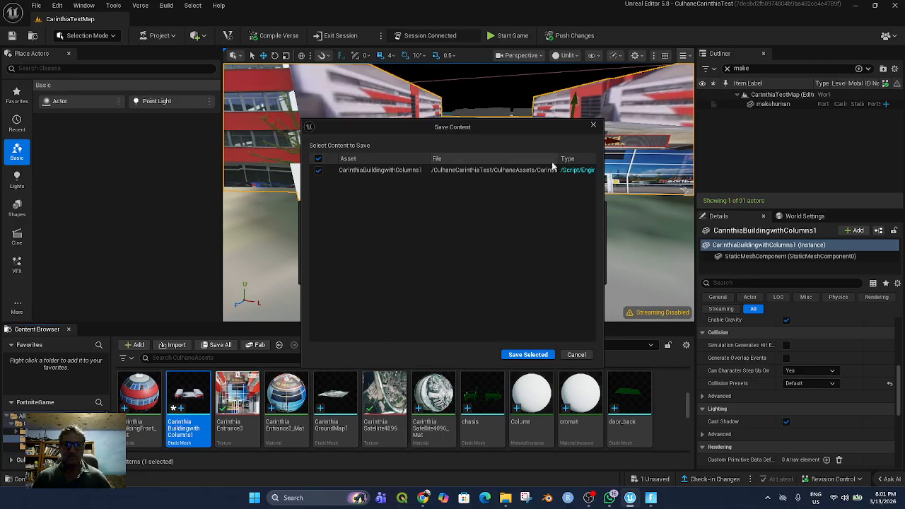
click(593, 124)
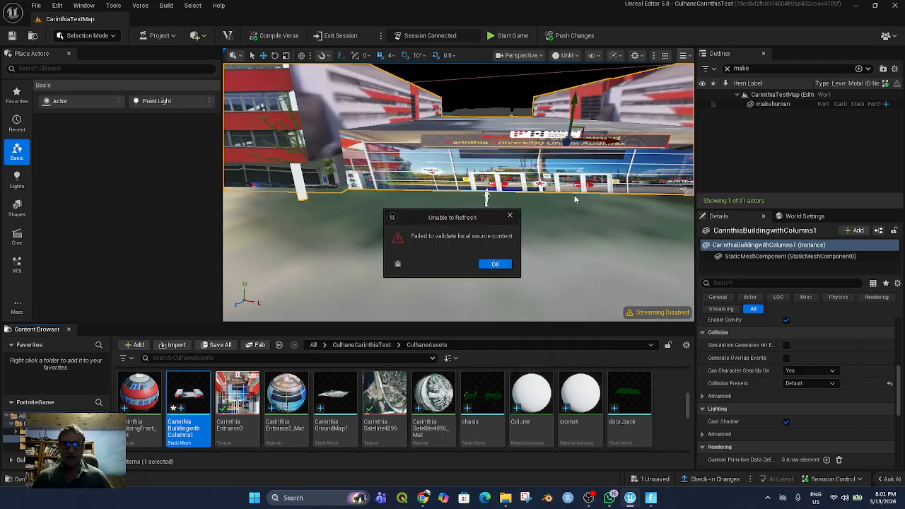
click(494, 264)
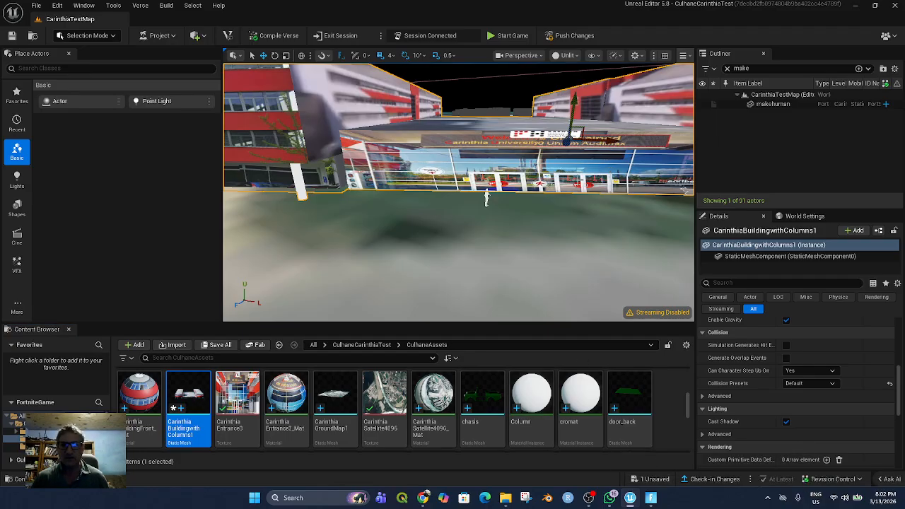
Set the collision preset of the CarinthiaBuildingwithColumns1 actor to FortBuildingMeshPhysics and save the change
scroll(817, 382, down, 2)
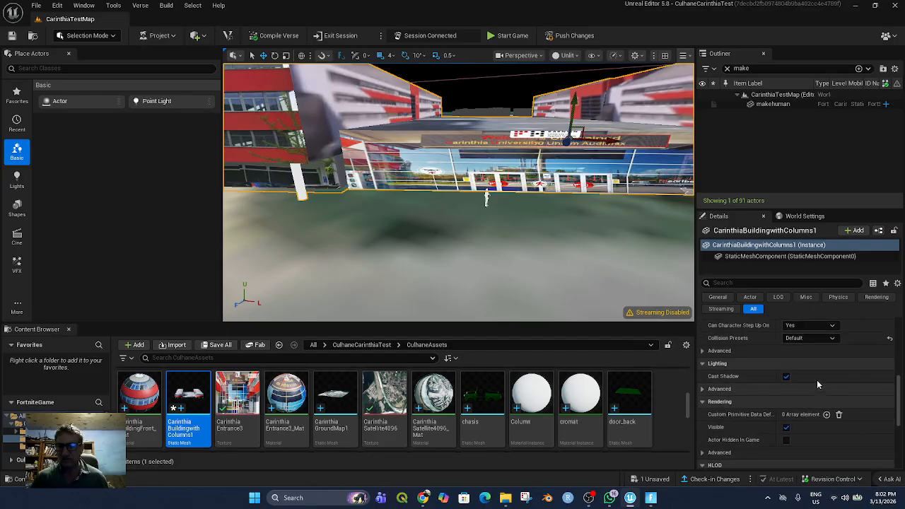
click(831, 338)
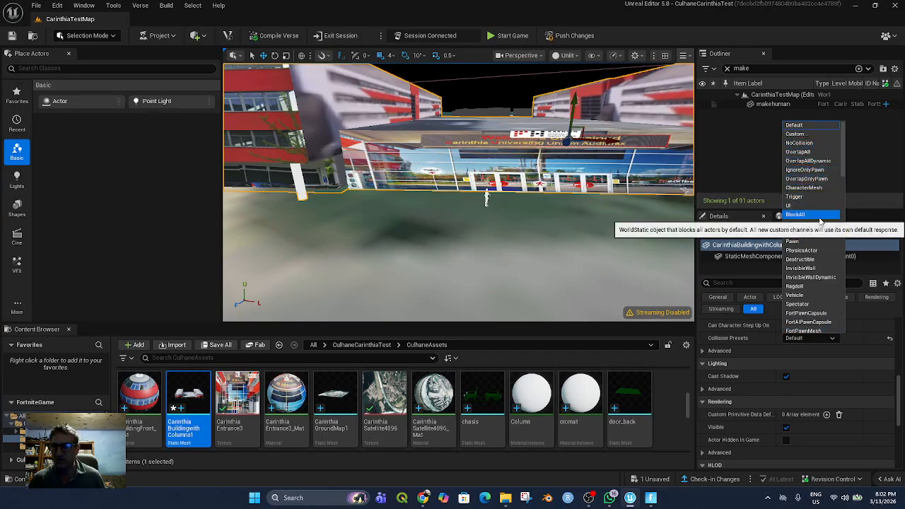
scroll(815, 289, down, 1)
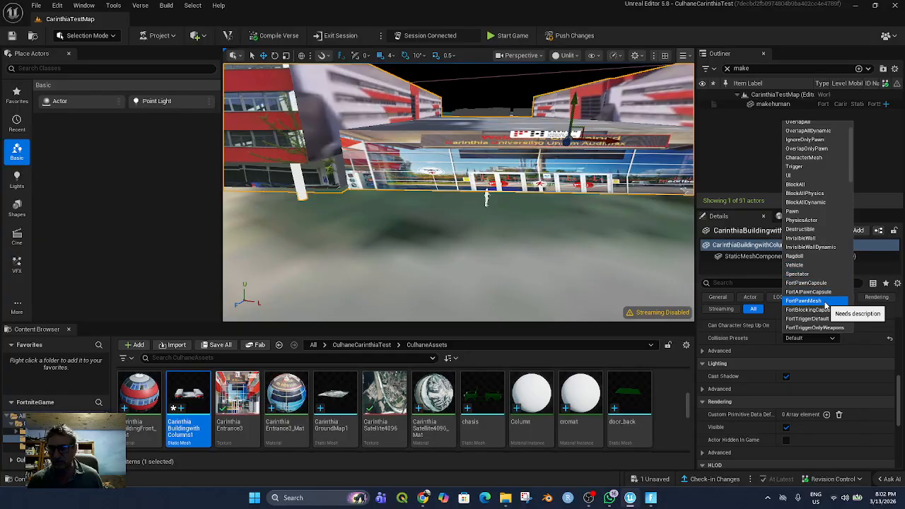
scroll(826, 302, down, 1)
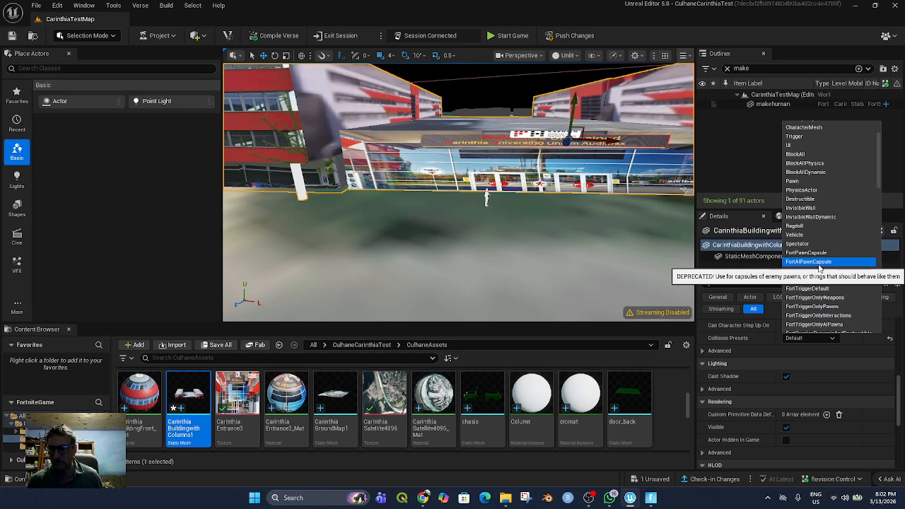
scroll(824, 290, down, 2)
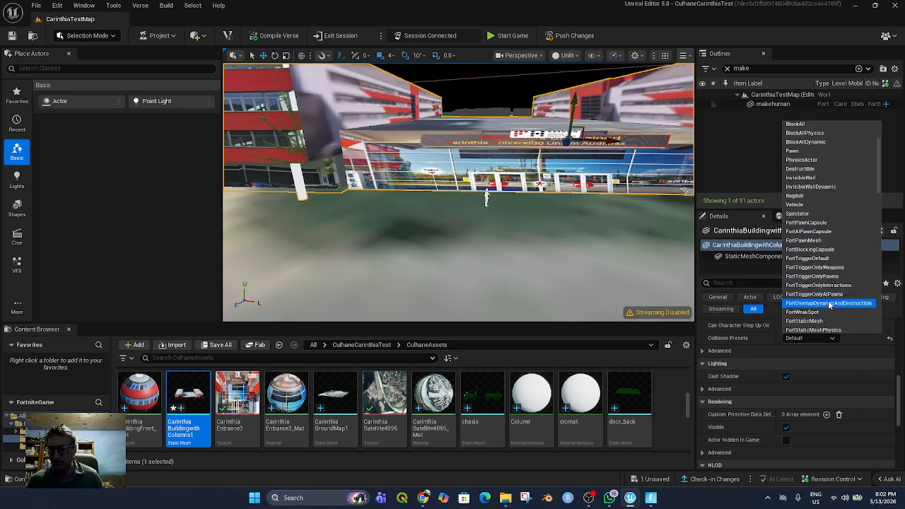
scroll(823, 306, down, 1)
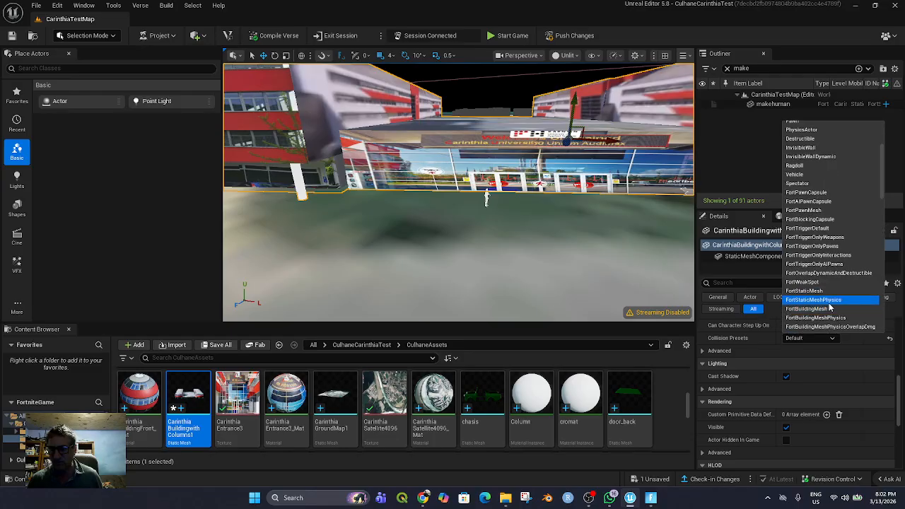
scroll(830, 300, down, 1)
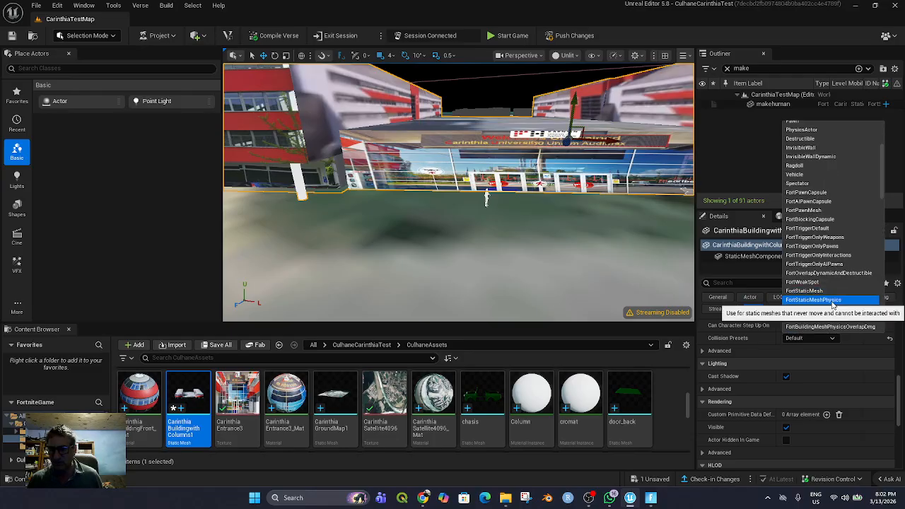
scroll(833, 304, down, 2)
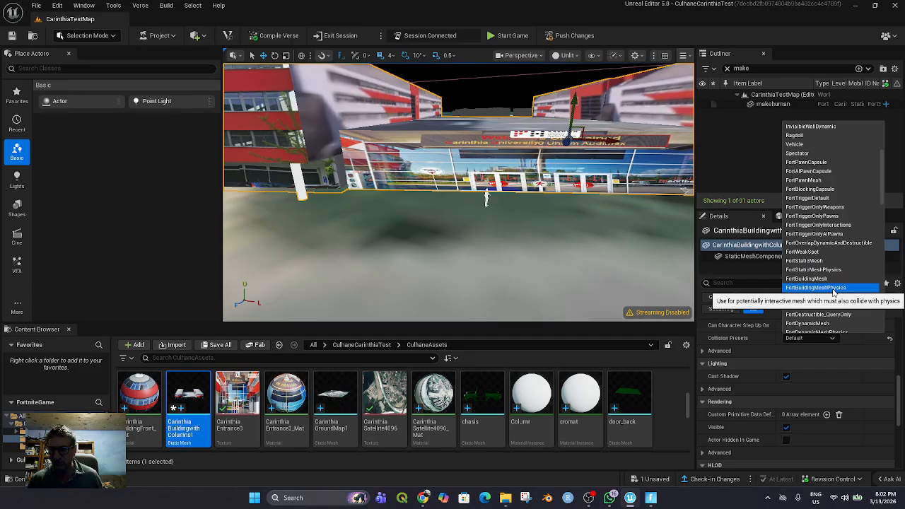
click(832, 287)
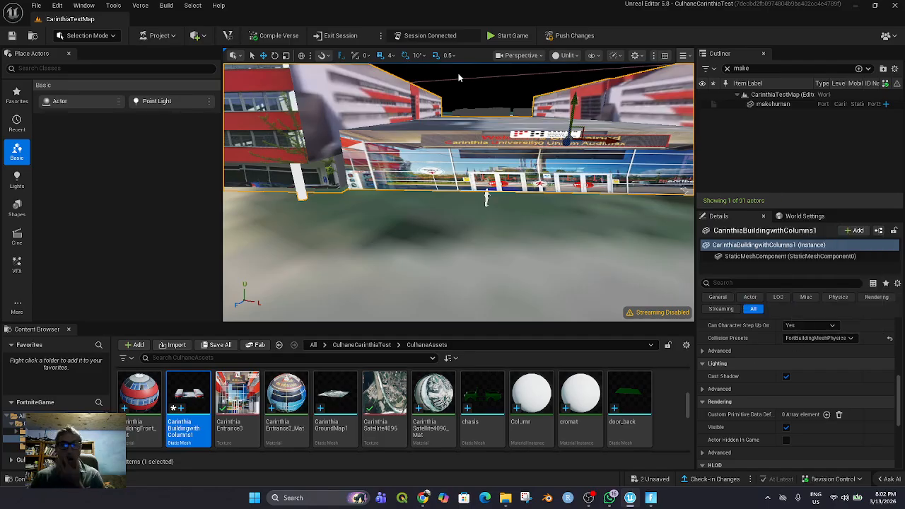
click(36, 6)
click(62, 122)
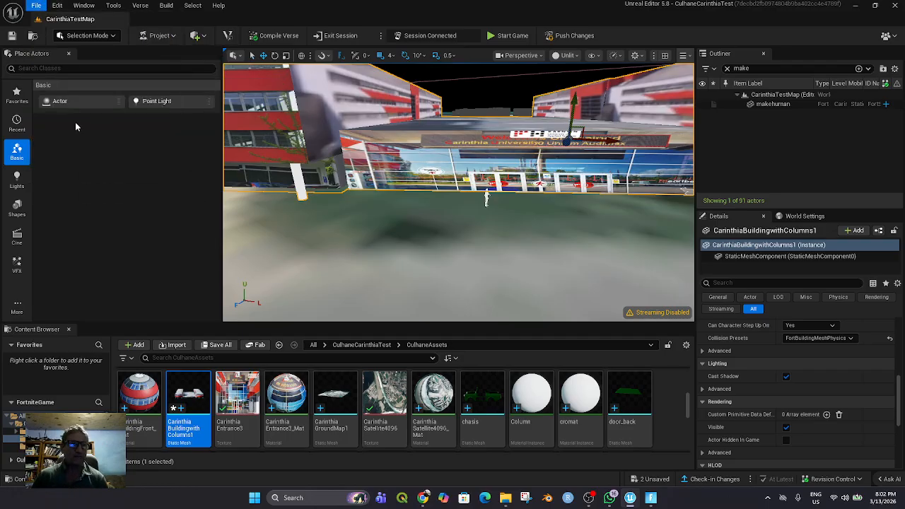
Search the level's actors for "player" and focus the view on the Player 1 Spawn Pad
drag(754, 68, 727, 68)
text(player)
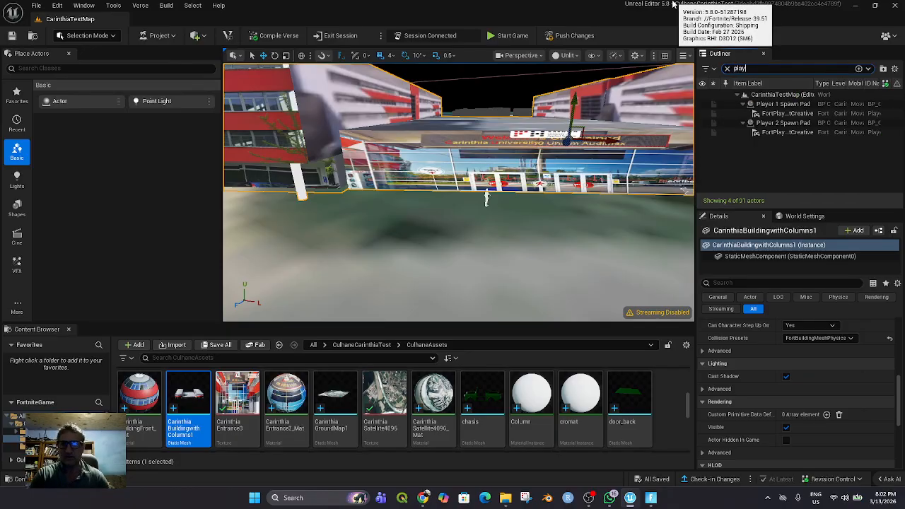
click(778, 105)
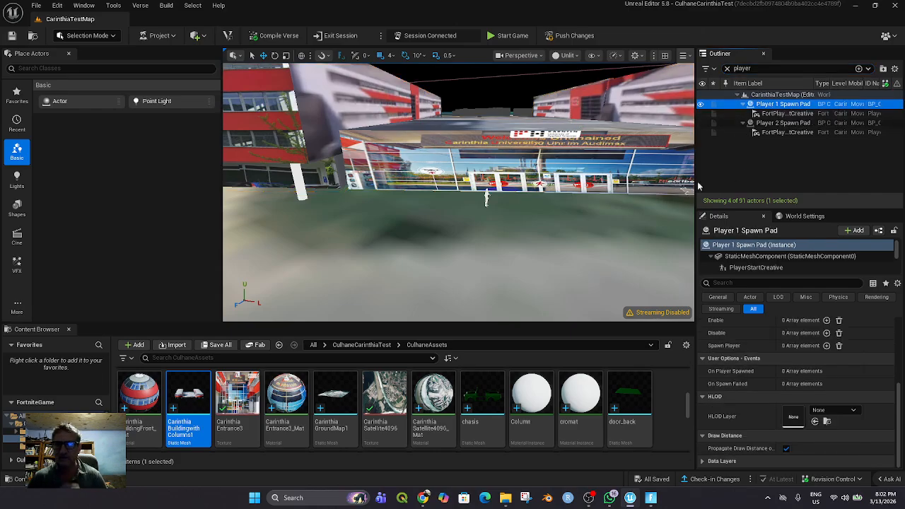
key(f)
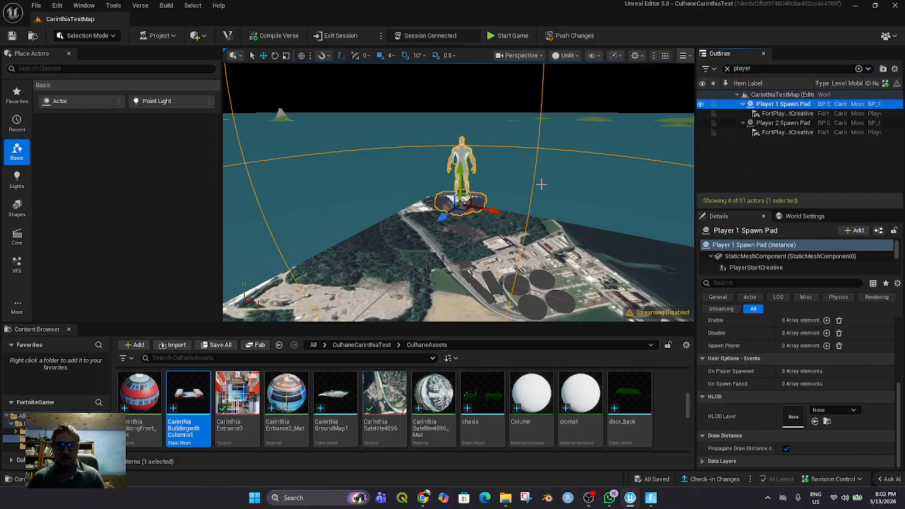
Lower the Player 1 Spawn Pad towards the ground by setting its Up location to 500
drag(458, 203, 460, 313)
scroll(463, 311, down, 4)
scroll(463, 309, down, 8)
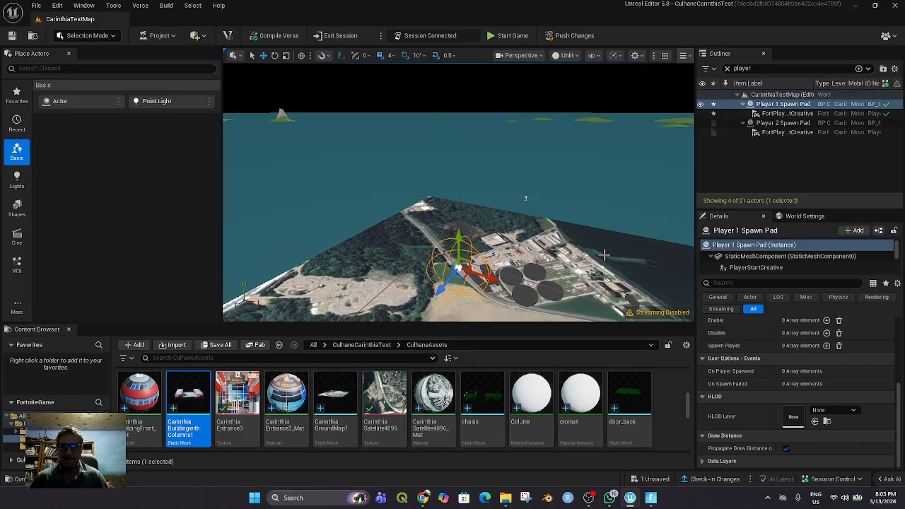
scroll(805, 364, up, 4)
drag(818, 336, 871, 337)
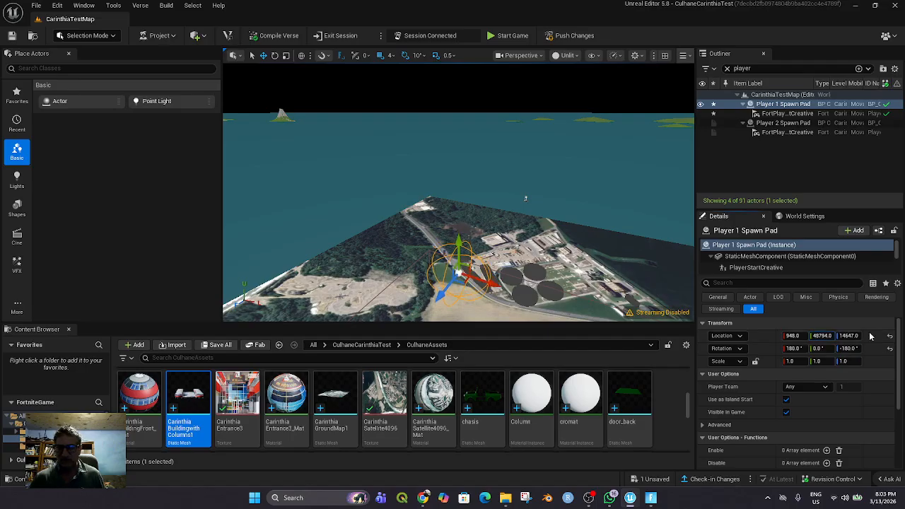
click(823, 335)
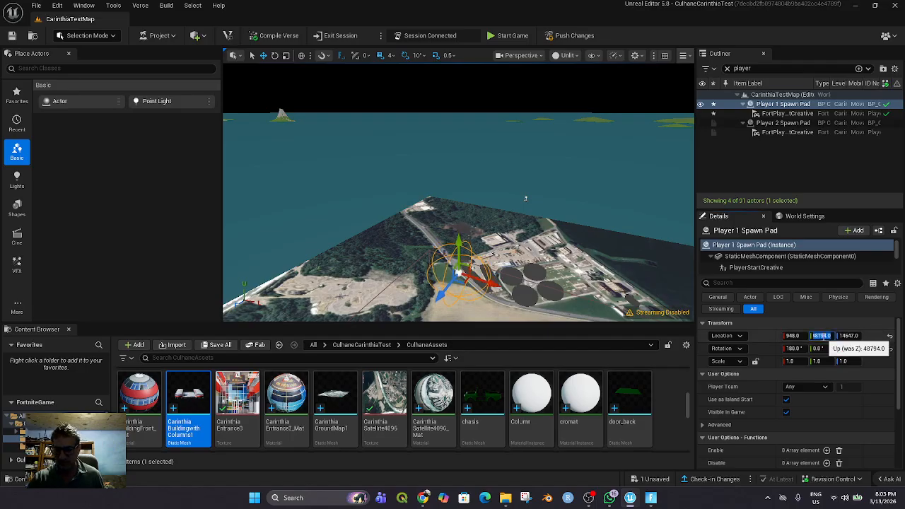
text(500)
key(Return)
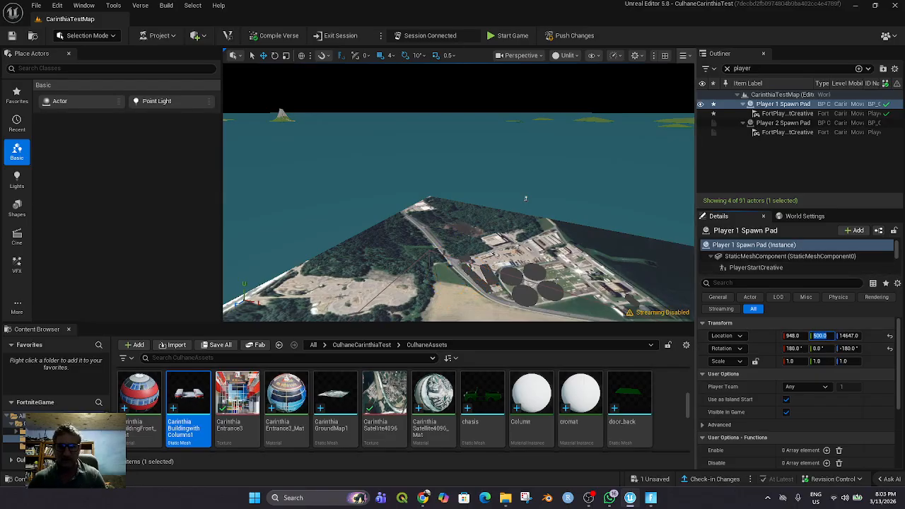
click(782, 104)
key(F2)
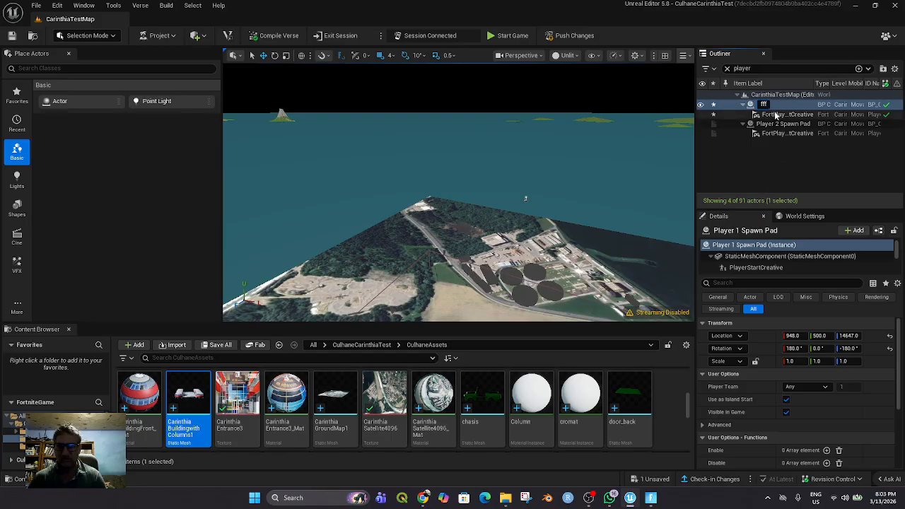
key(BackSpace)
key(BackSpace)
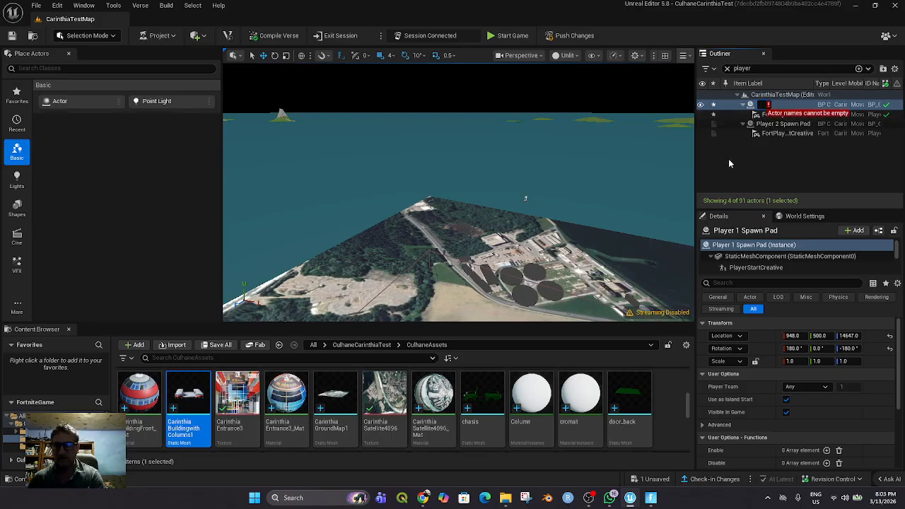
key(Escape)
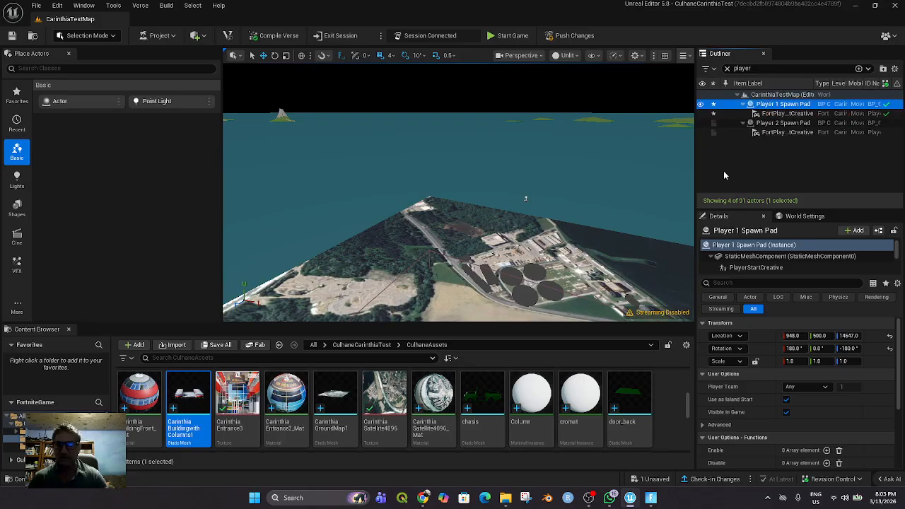
Reselect the Player 1 Spawn Pad and focus the view on it to check its height above the ground
click(723, 170)
click(751, 104)
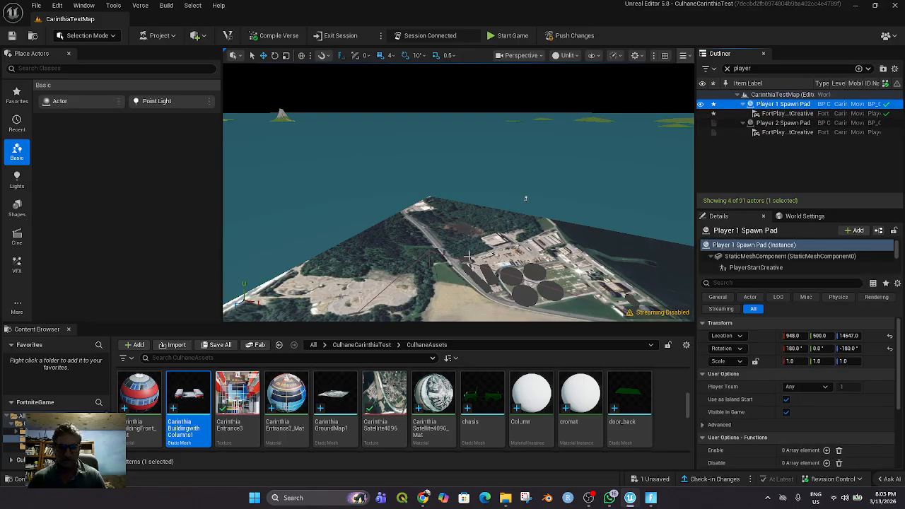
key(f)
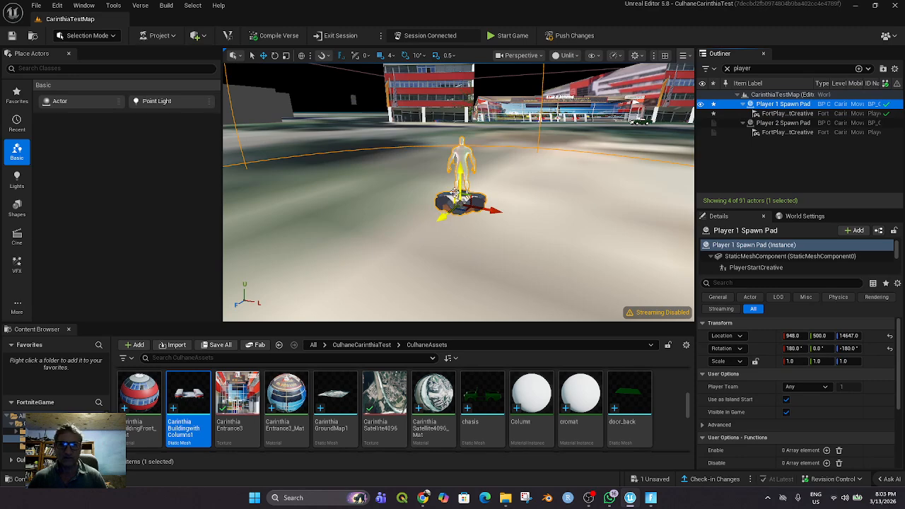
Raise the Player 1 Spawn Pad above the ground to an Up location of about 656
drag(461, 171, 474, 106)
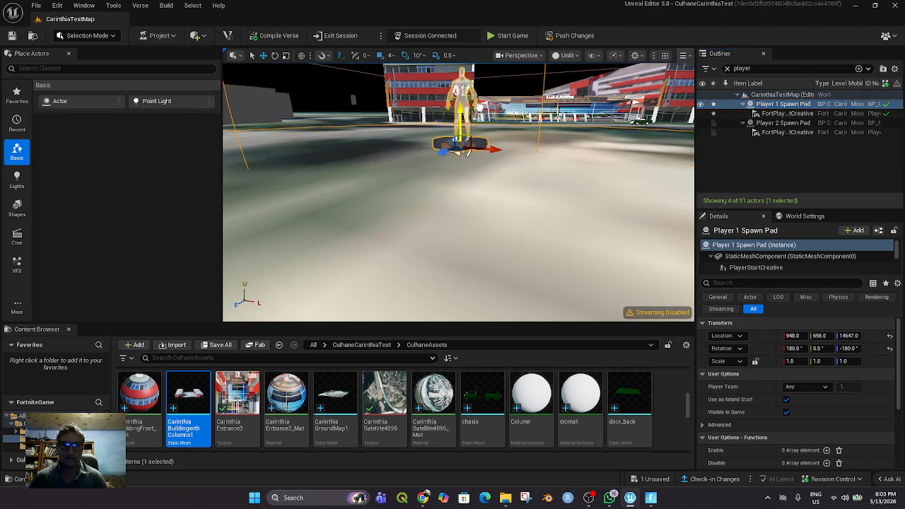
mouse_move(531, 157)
middle_down()
mouse_move(532, 127)
mouse_move(536, 141)
middle_up()
scroll(531, 160, down, 3)
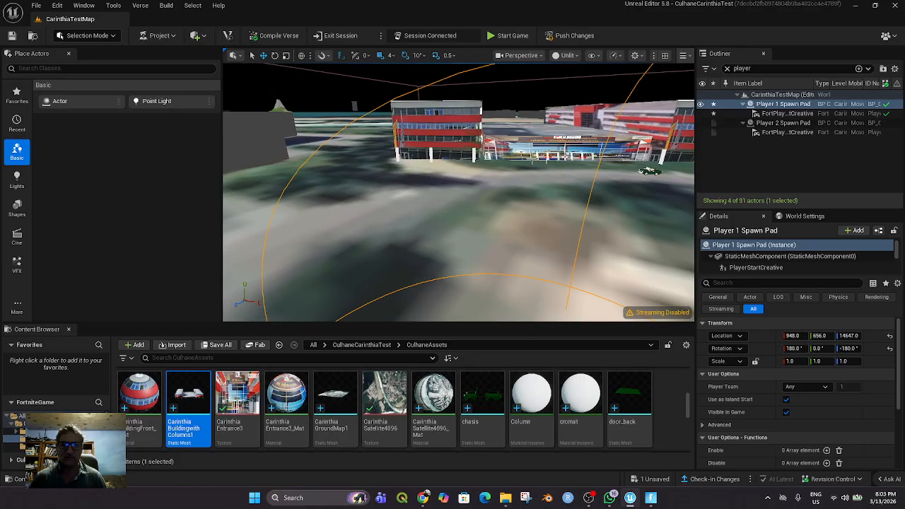
Set the Player 2 Spawn Pad's Up location to 1000 and focus the view on it
click(785, 124)
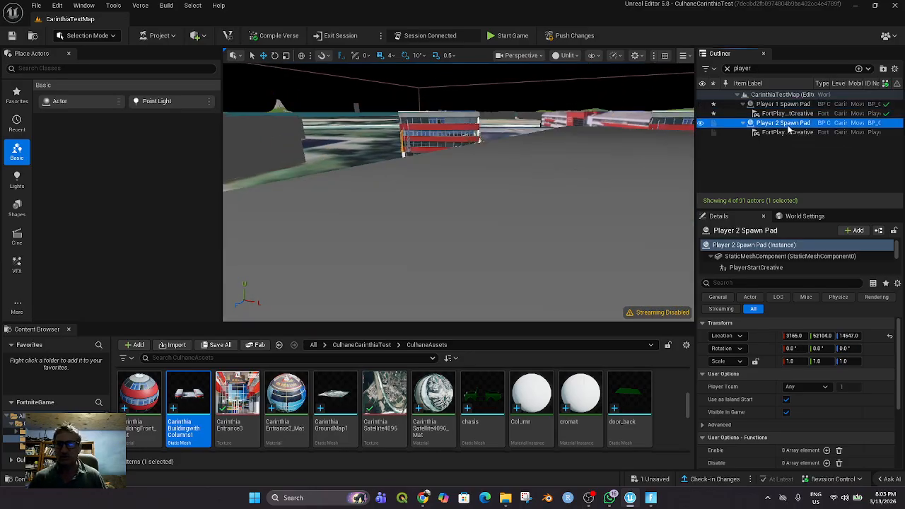
click(823, 336)
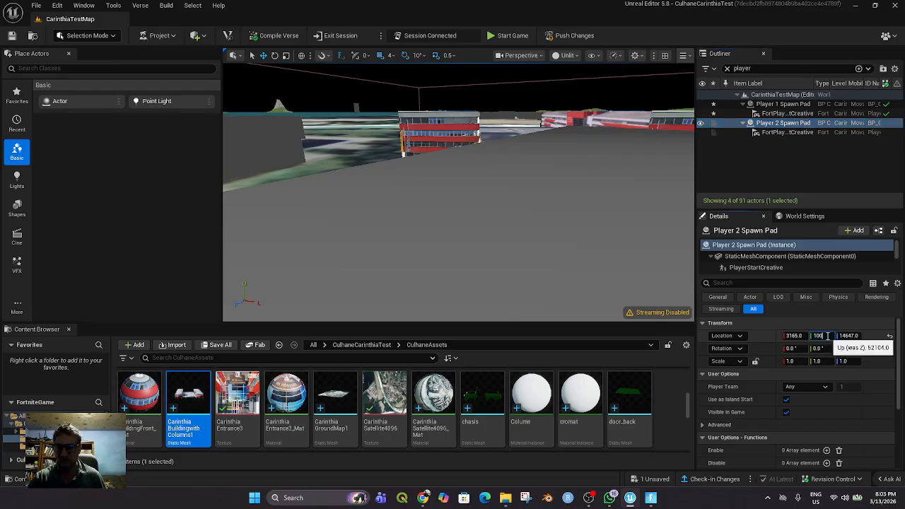
text(1000)
key(Return)
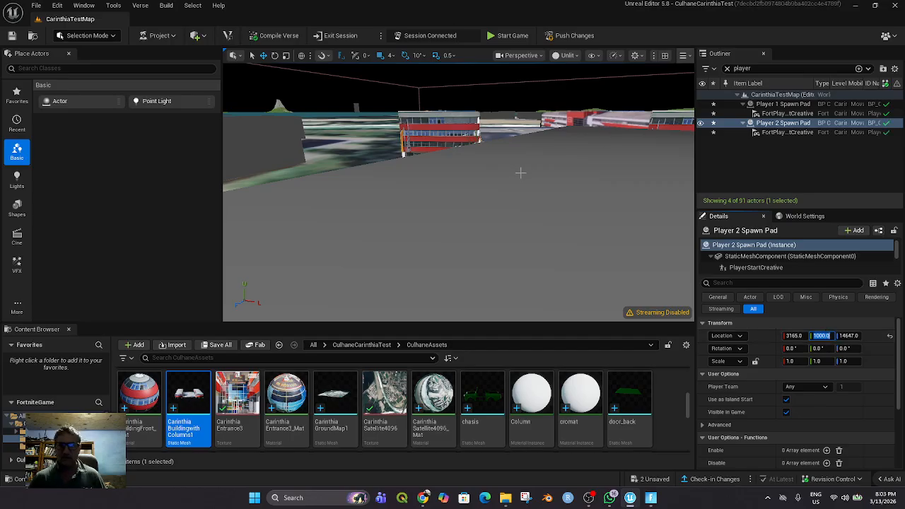
click(479, 179)
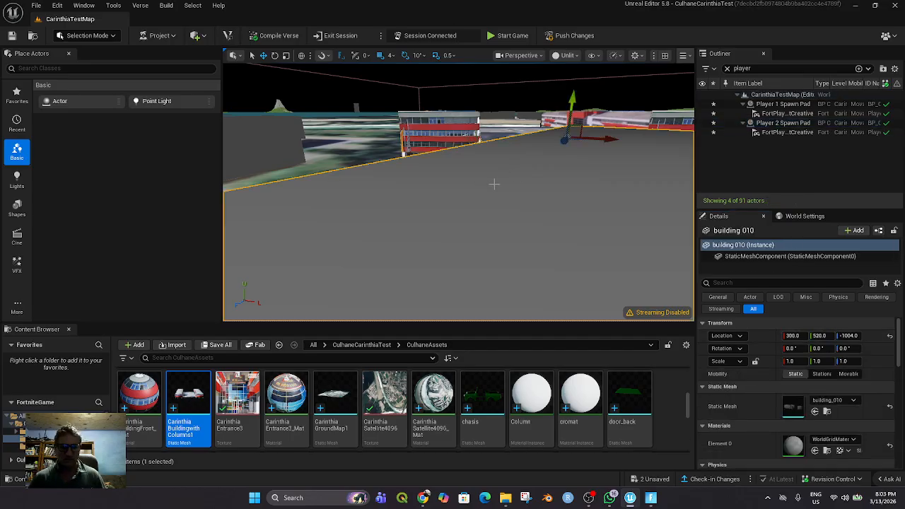
double_click(782, 123)
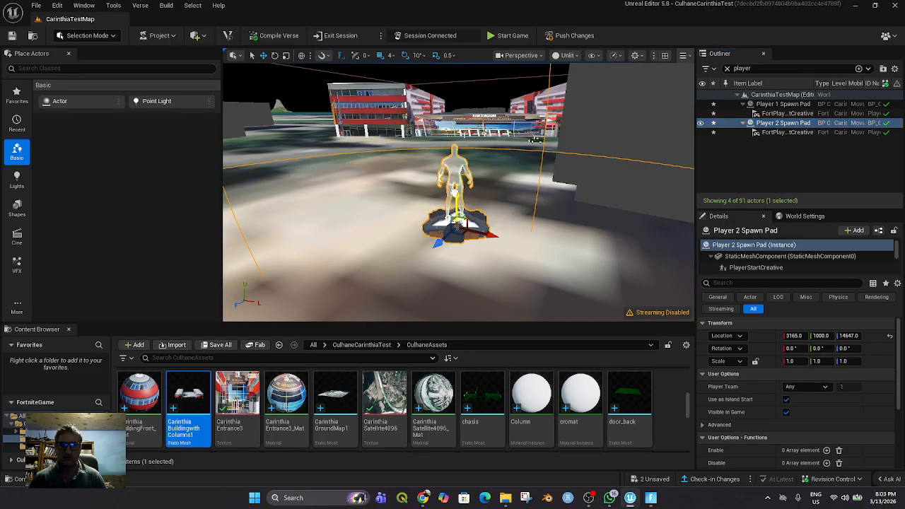
Move the Player 2 Spawn Pad up and towards the building entrance, to about 2509, 1068, 12323, and save all files
drag(458, 193, 458, 163)
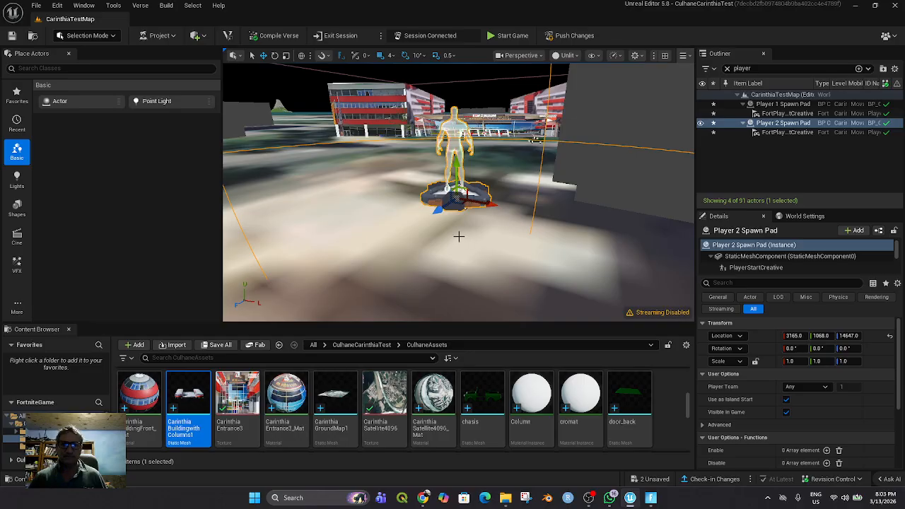
drag(437, 212, 488, 126)
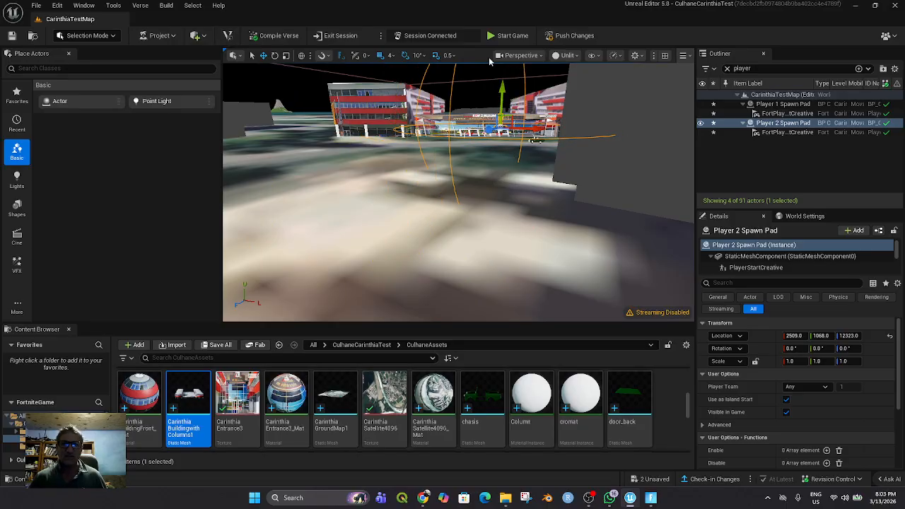
click(34, 8)
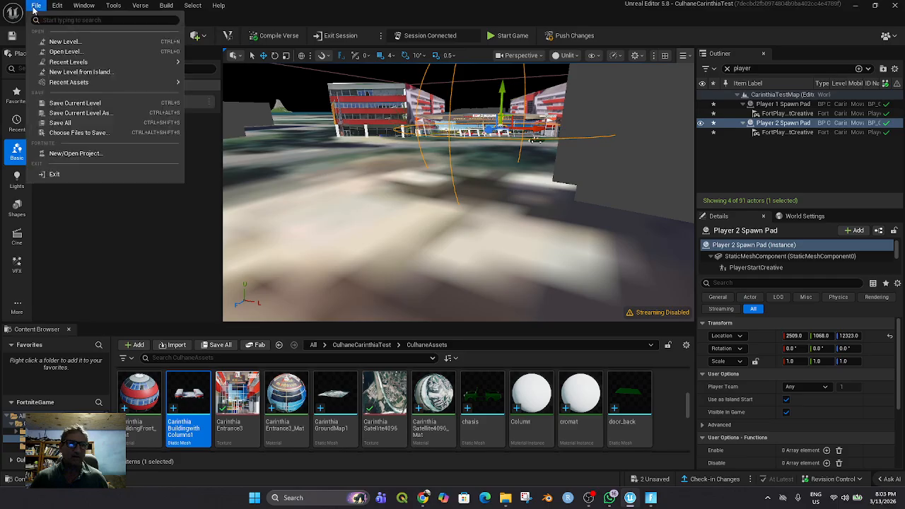
click(81, 125)
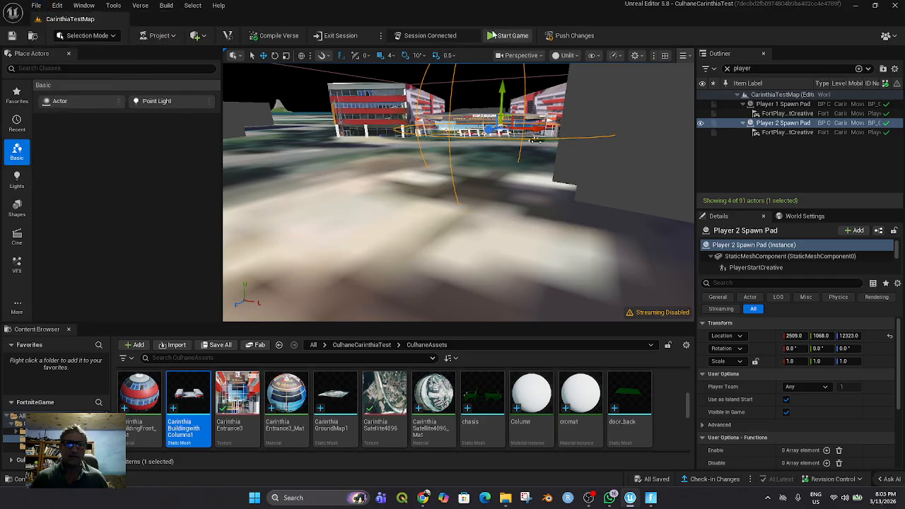
Start the game session and push the saved changes to it
click(508, 35)
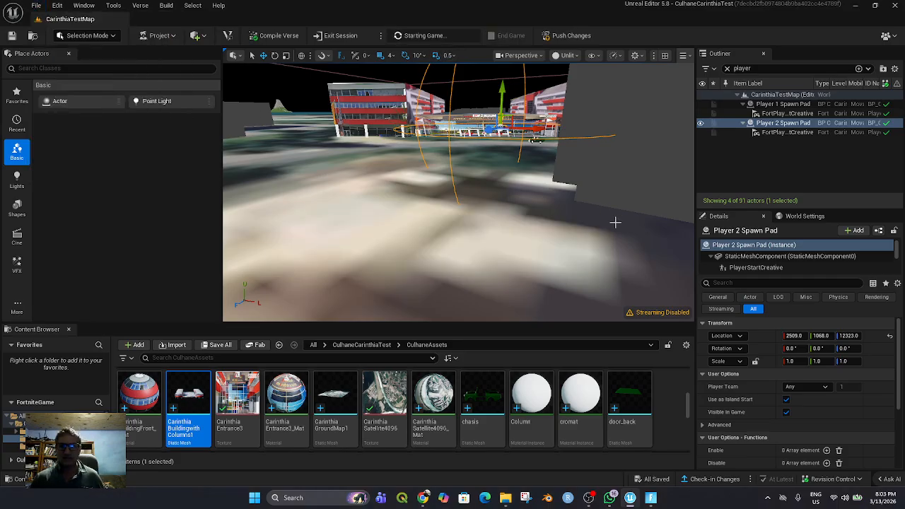
click(555, 37)
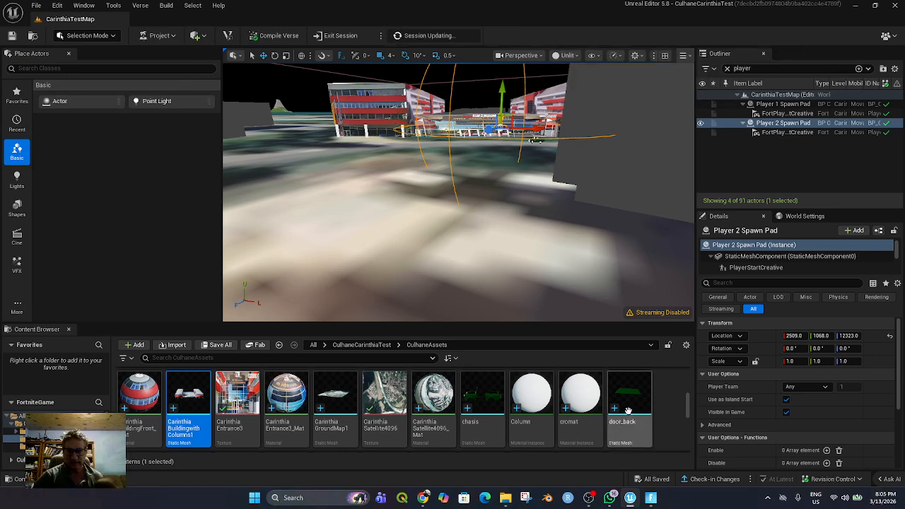
Switch to the Fortnite client and respawn the player to test the new spawn position
click(646, 498)
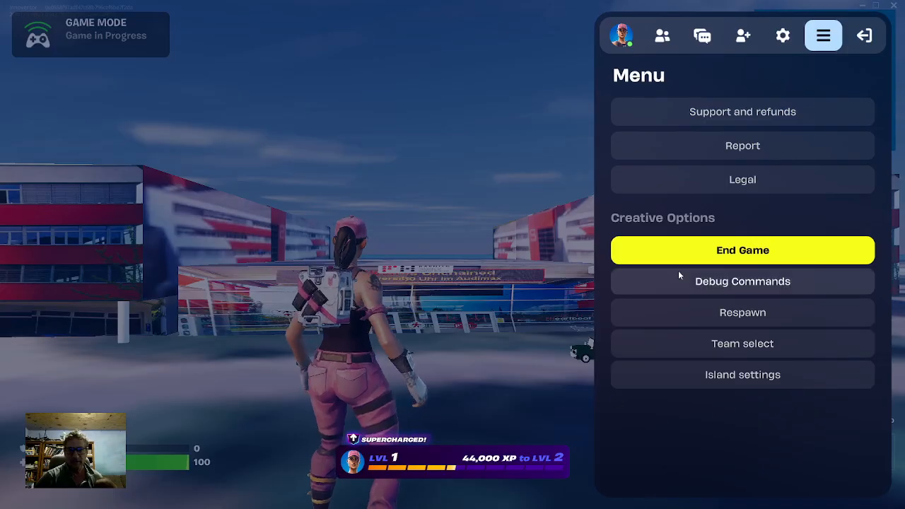
click(716, 318)
click(357, 373)
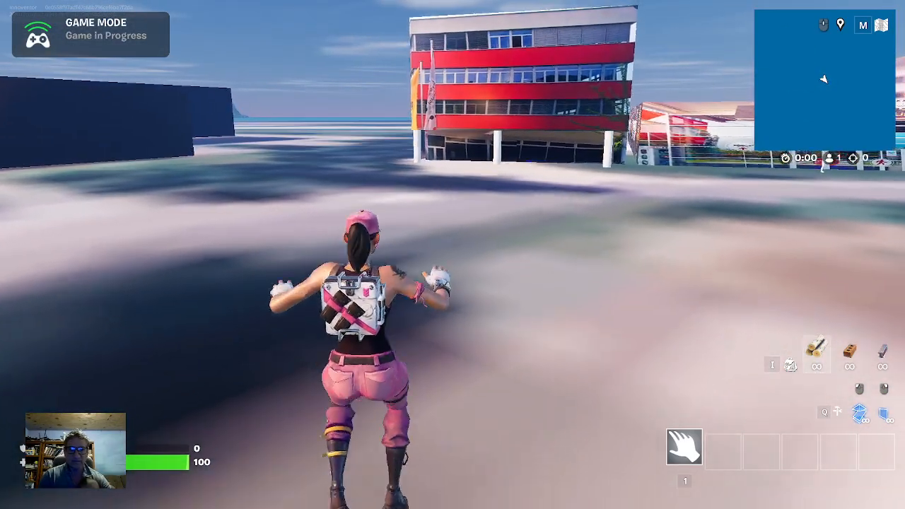
Run the character to the red-and-white building and along its entrance and side walls to check their collision
key(w)
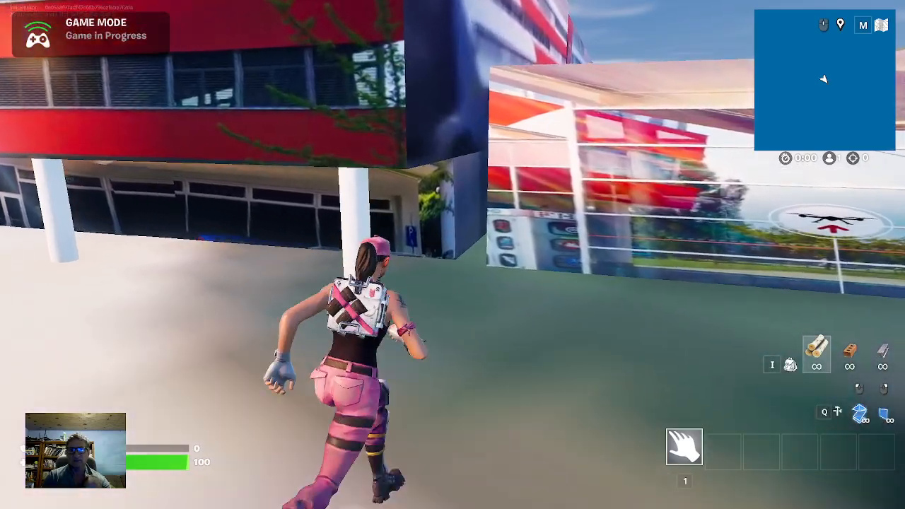
key(w)
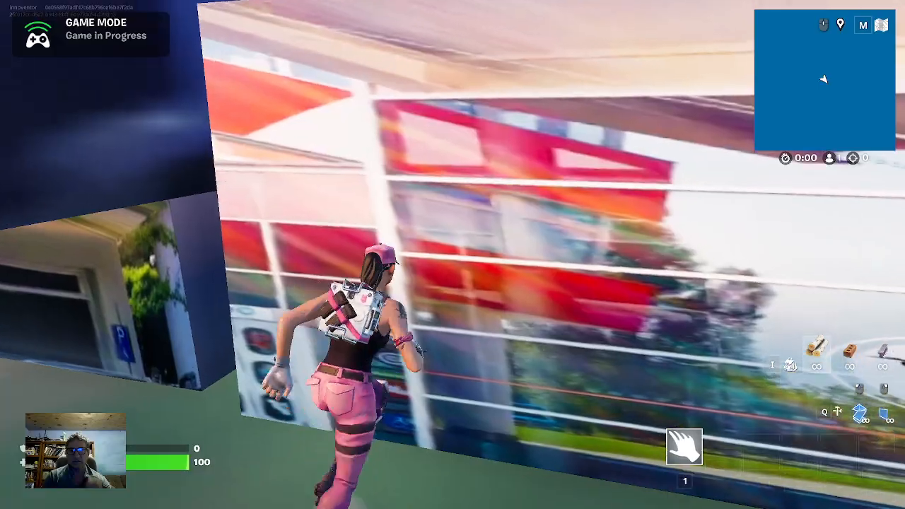
key(w)
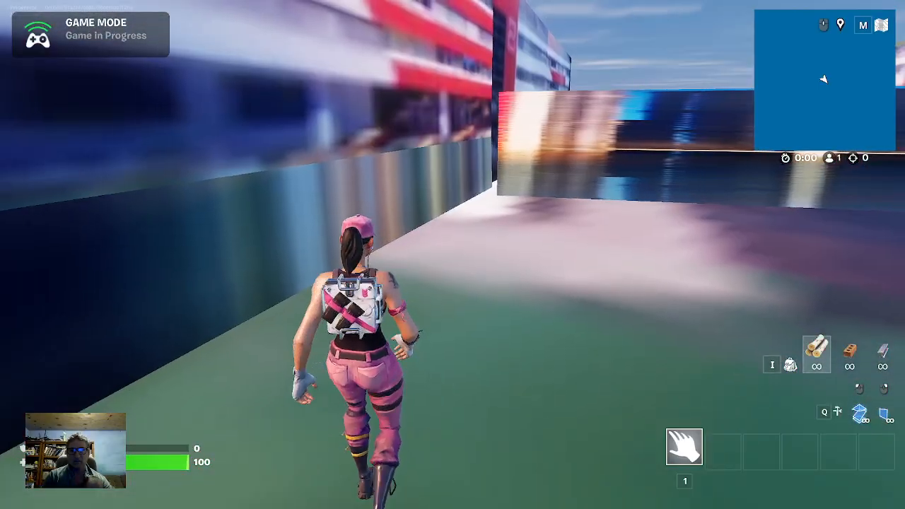
key(w)
key(d)
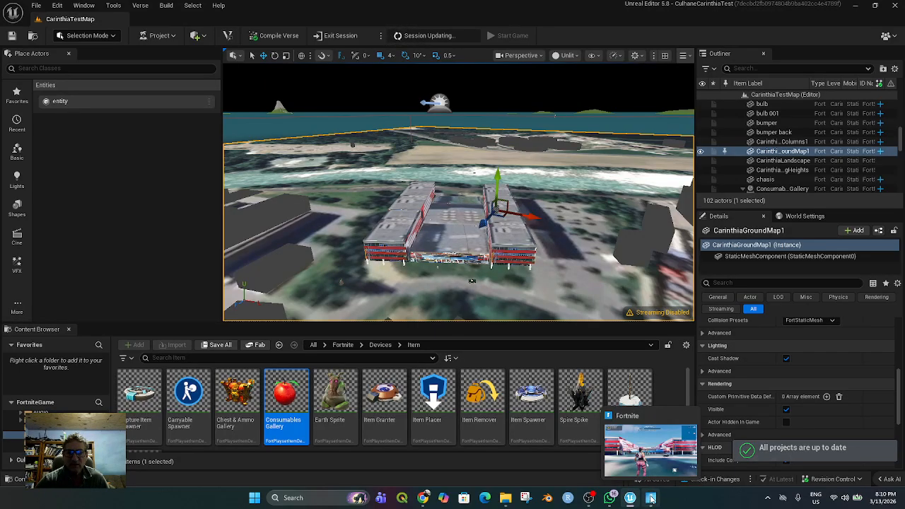
Switch to the Fortnite client and start the game from edit mode
click(651, 499)
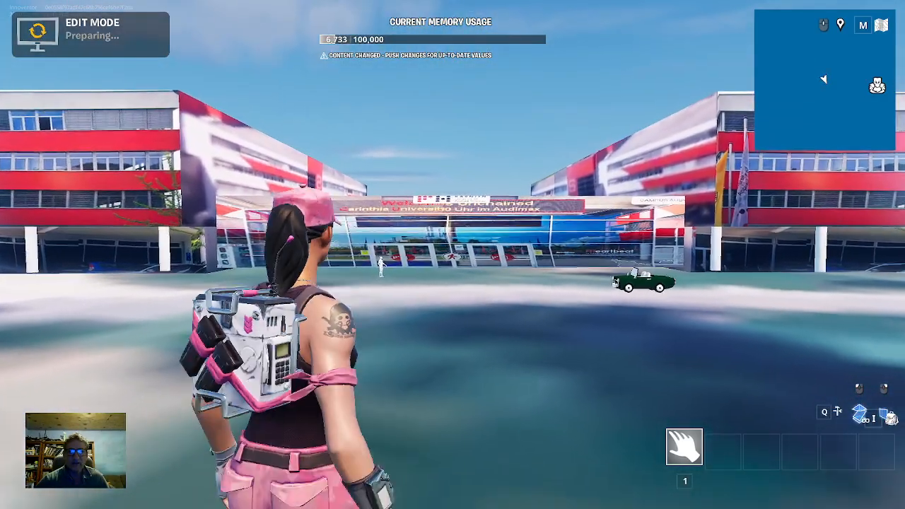
key(Escape)
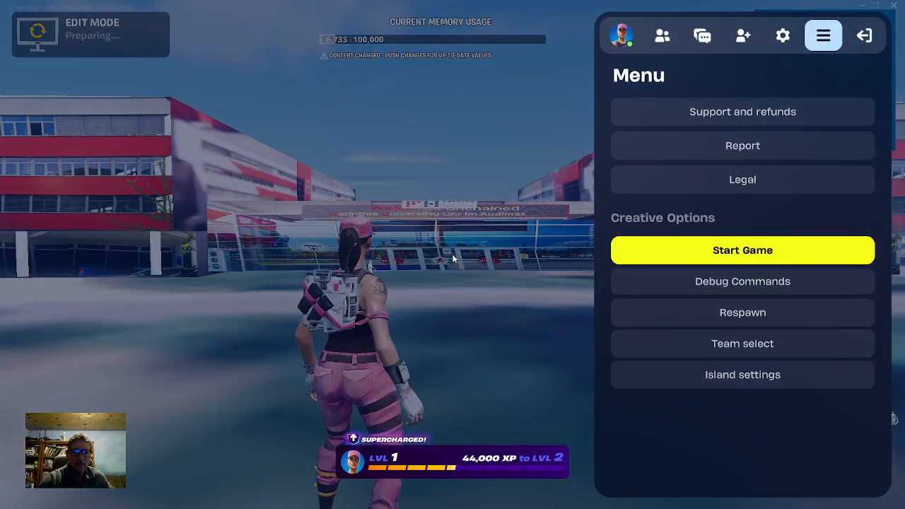
click(728, 250)
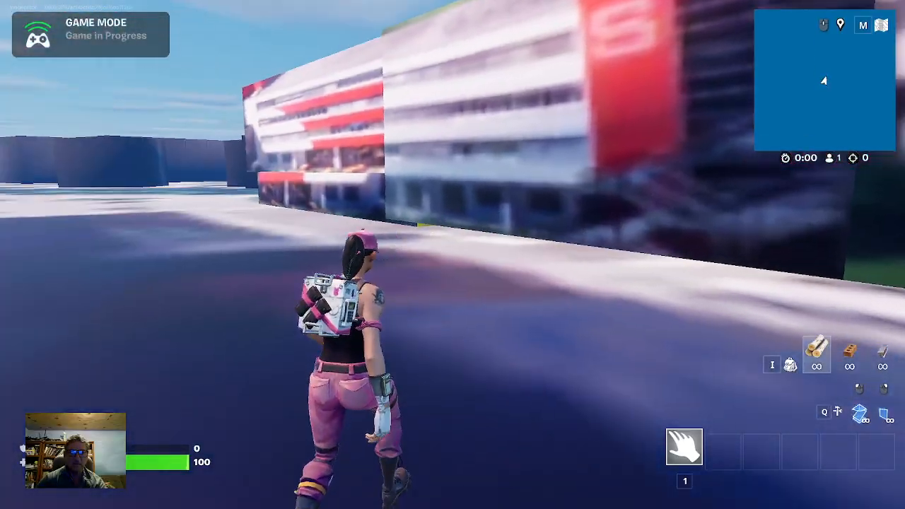
Run the character around the building and jump along the low structure between its wings to test the collision
key(w)
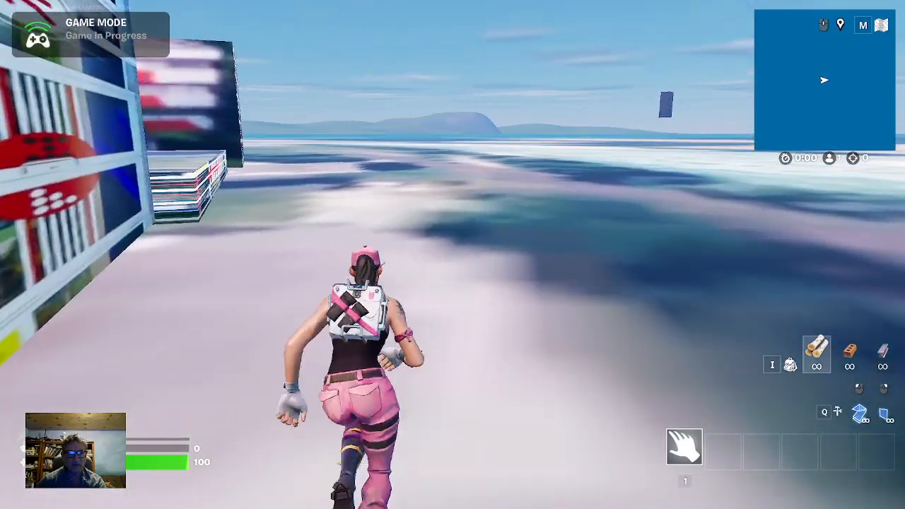
key(shift)
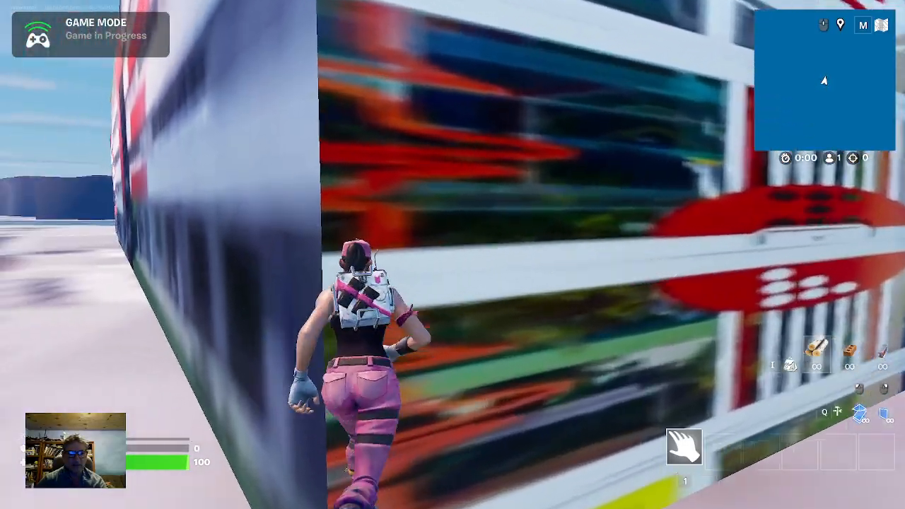
key(shift)
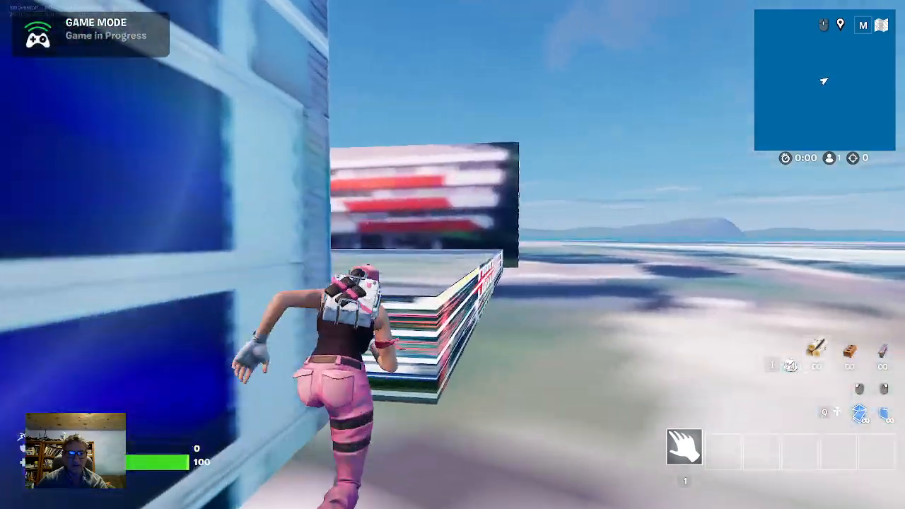
key(w)
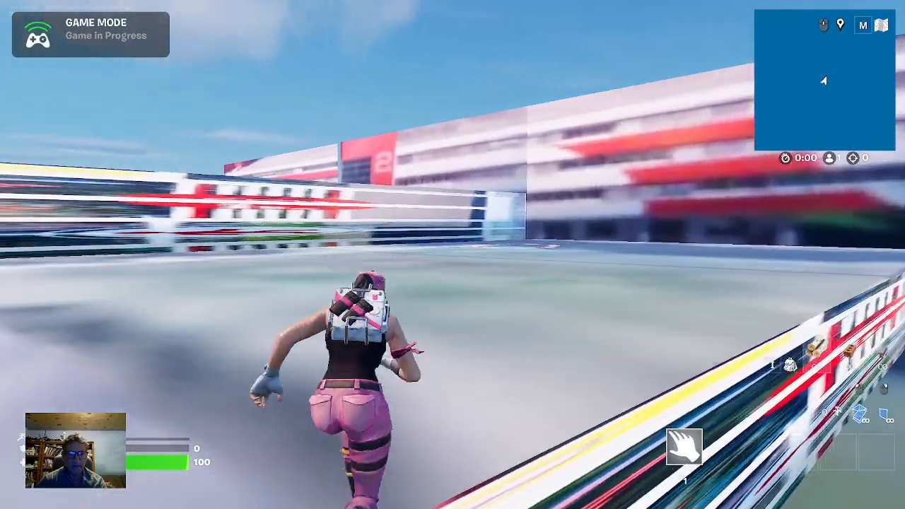
key(space)
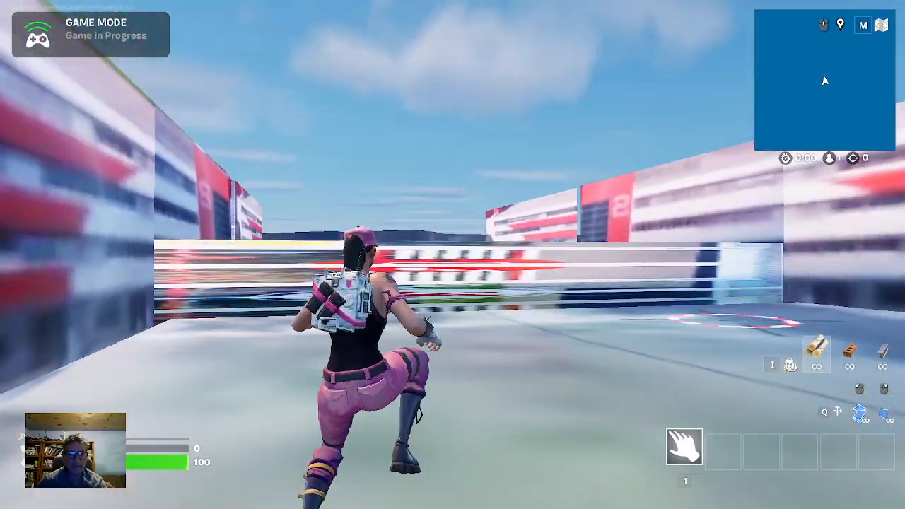
key(space)
key(space)
key(space)
key(space)
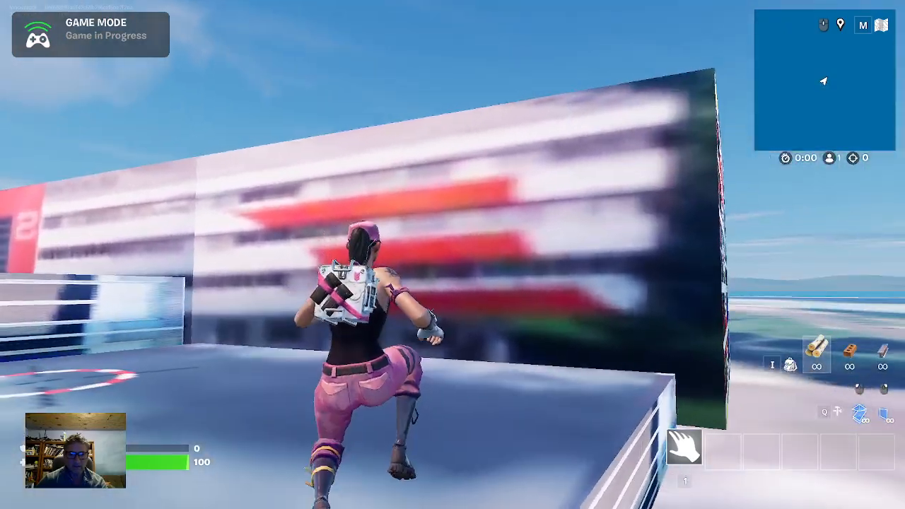
key(space)
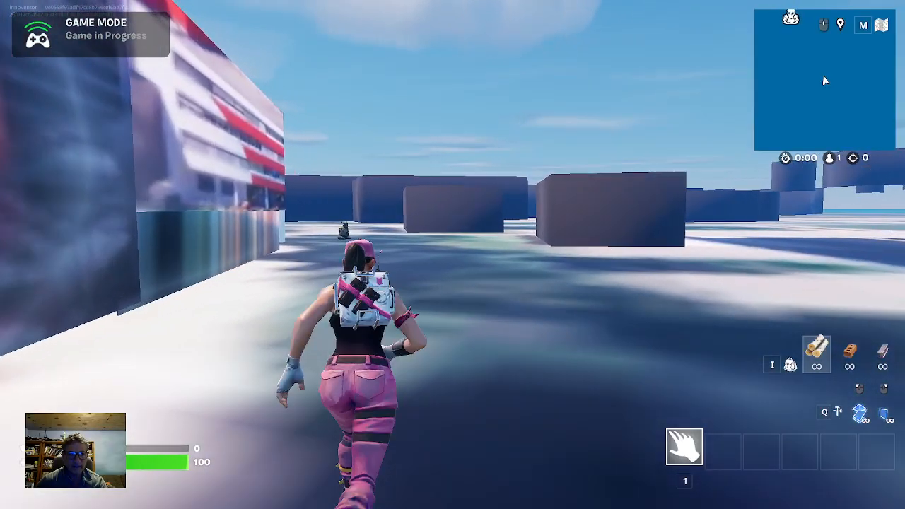
Run the character past the building to the Earth Sprite and move around it to inspect it
key(w)
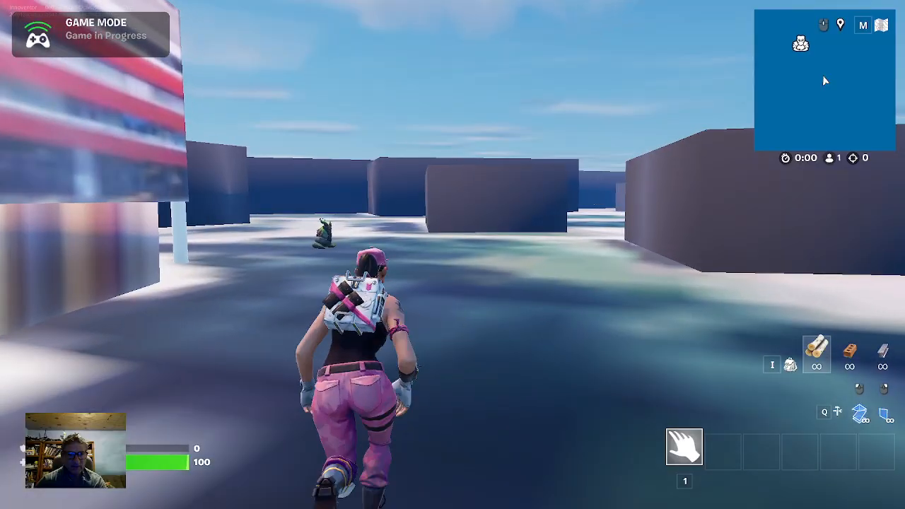
key(w)
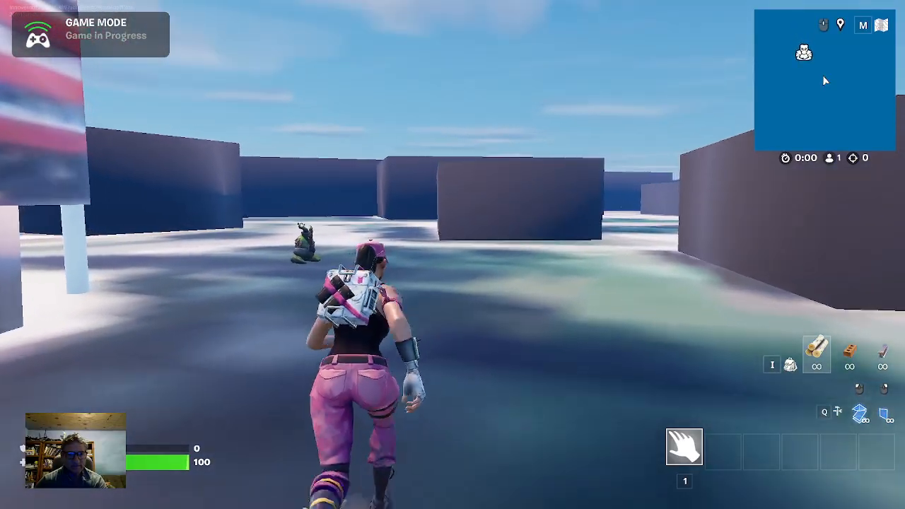
key(w)
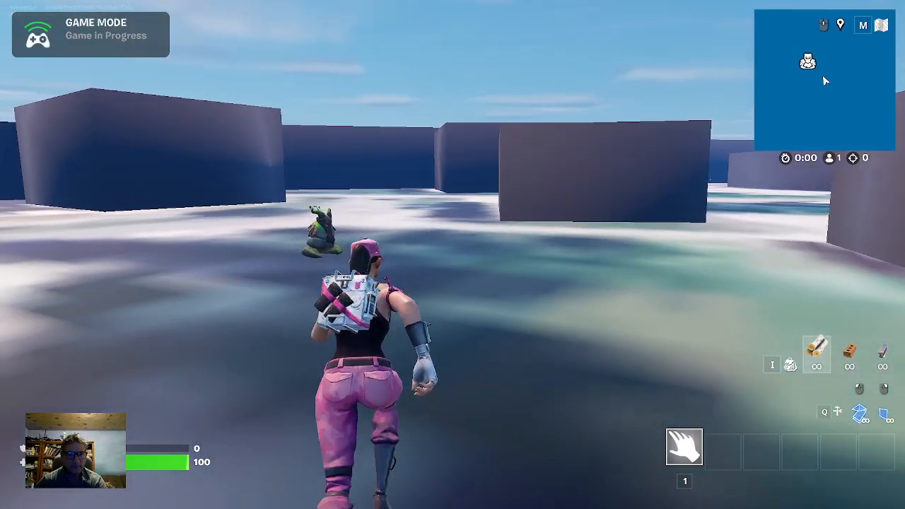
key(w)
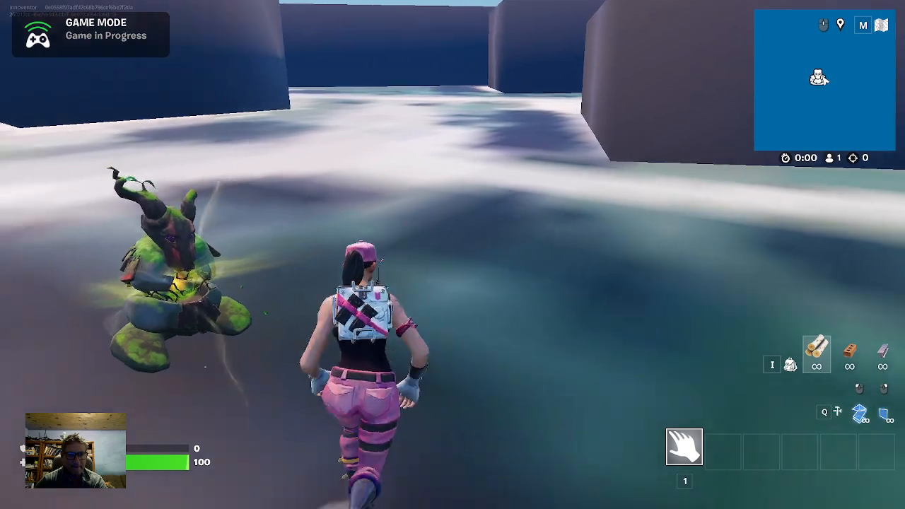
key(w)
key(d)
key(a)
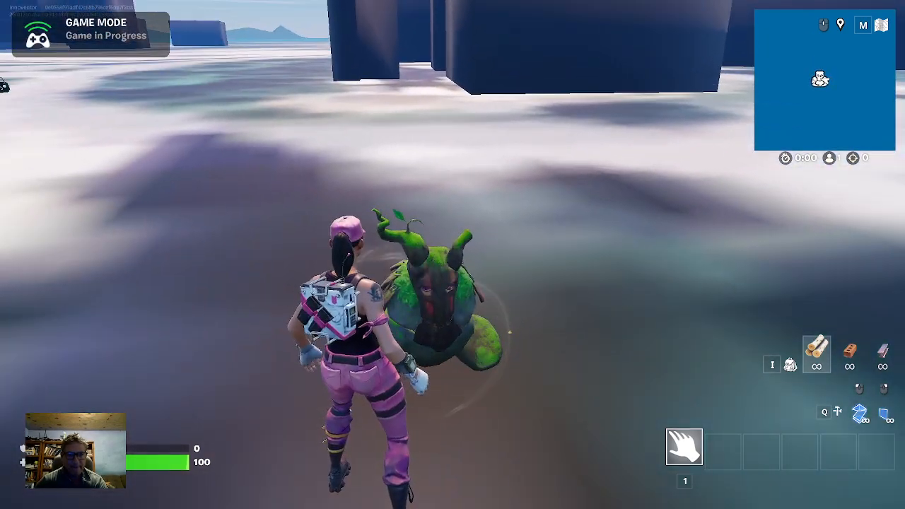
key(w)
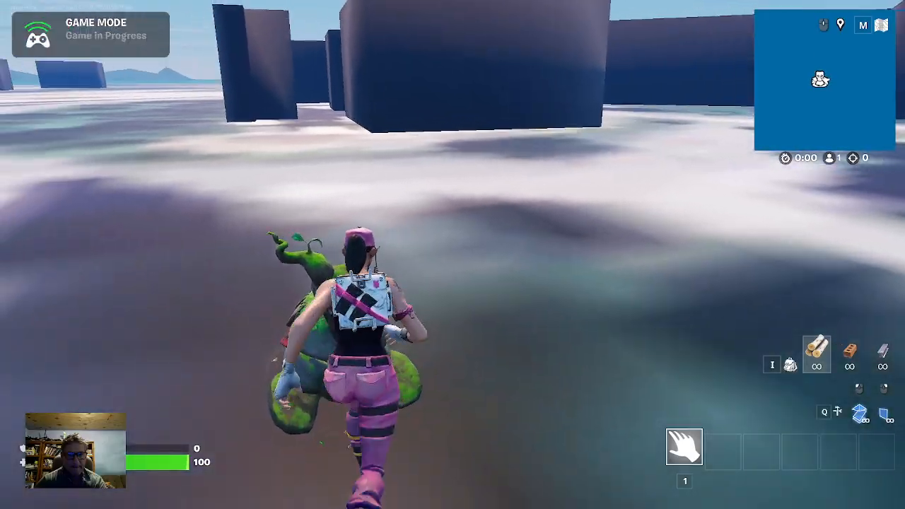
Run the character from the Earth Sprite back to the building and under its raised red wing to check the wall collision
key(w)
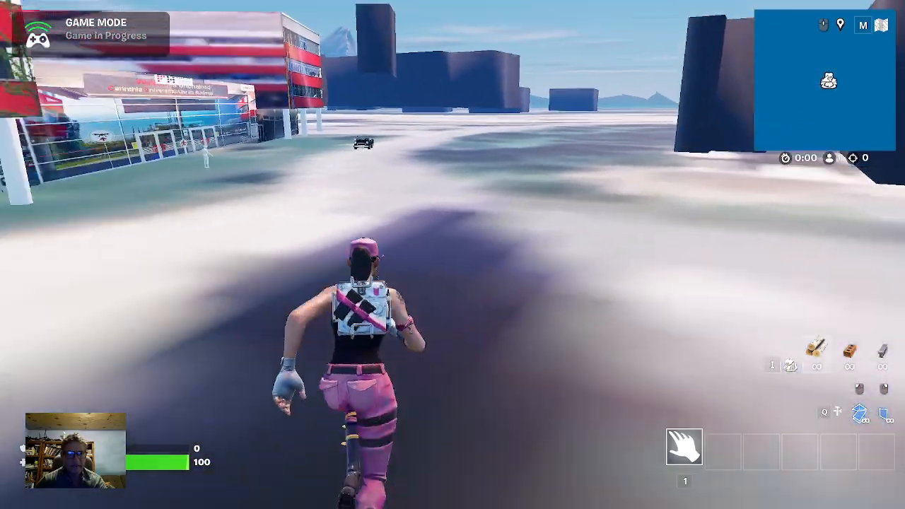
key(w)
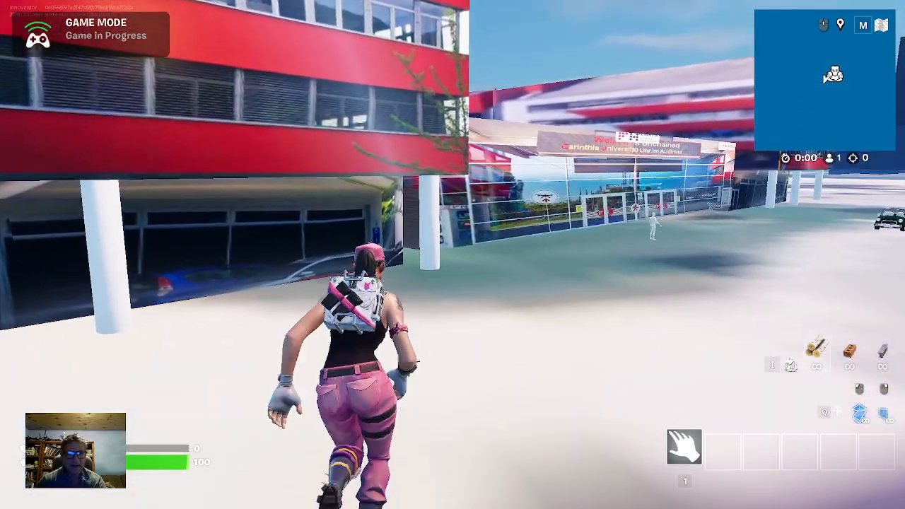
key(w)
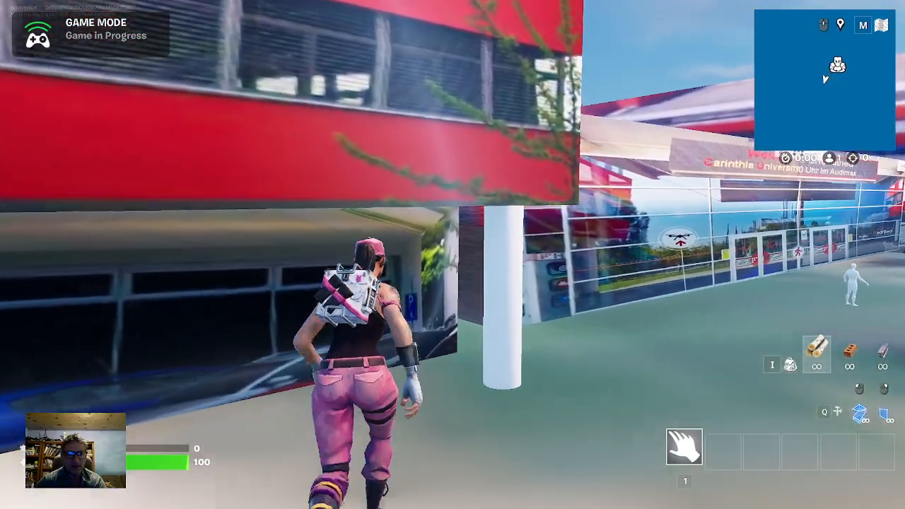
key(w)
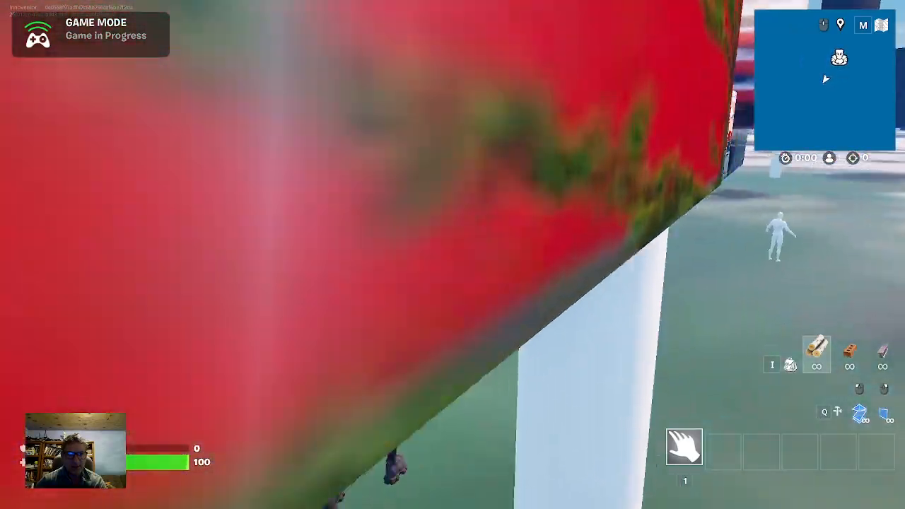
key(w)
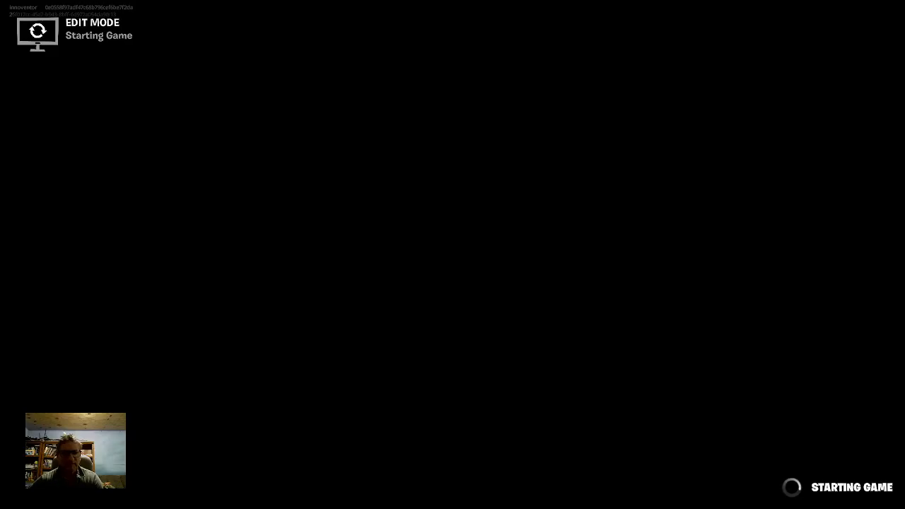
Run and jump the character across the building's roof and off its front edge to test the roof collision
key(w)
key(w)
key(w)
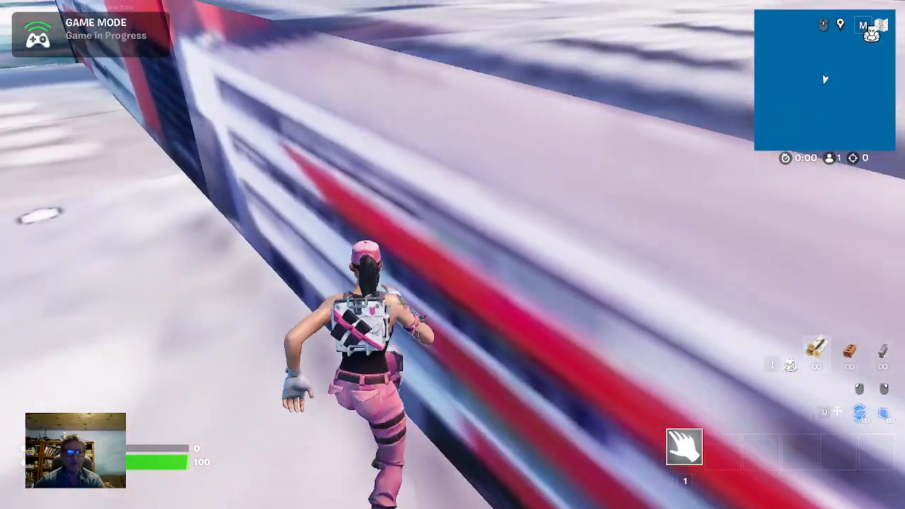
key(w)
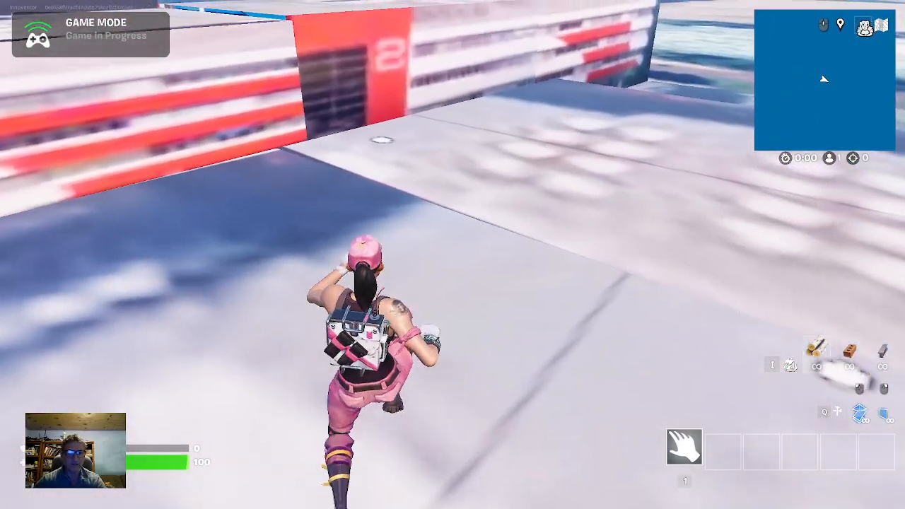
key(space)
key(w)
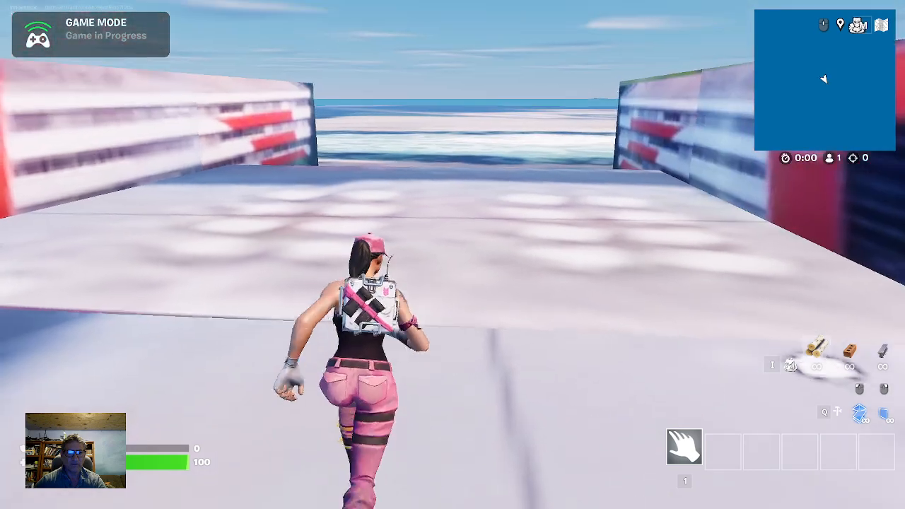
key(w)
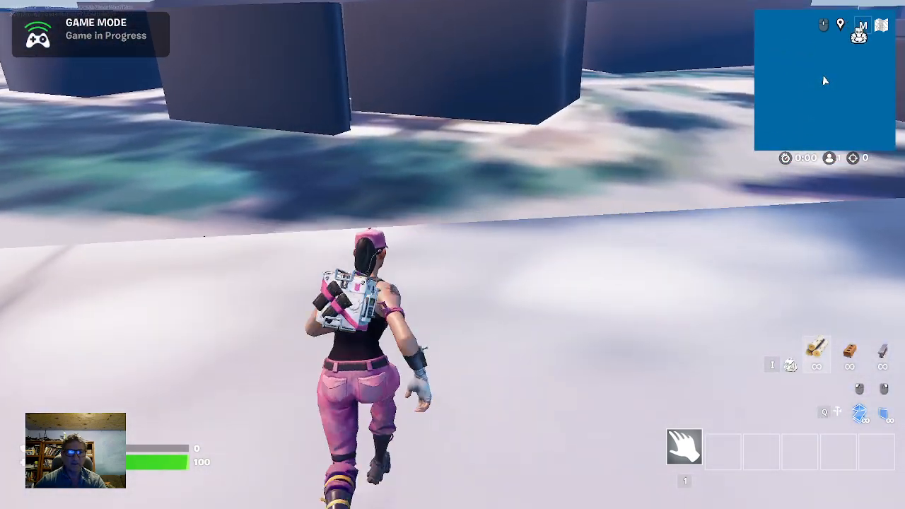
key(w)
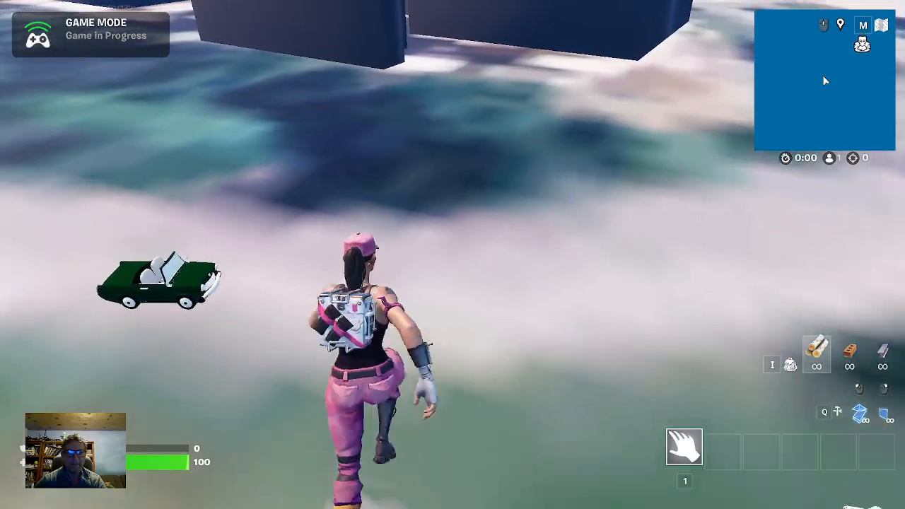
Run the character along the glass entrance facade, past the white figure, to the pillars and wall beneath the red wing
key(w)
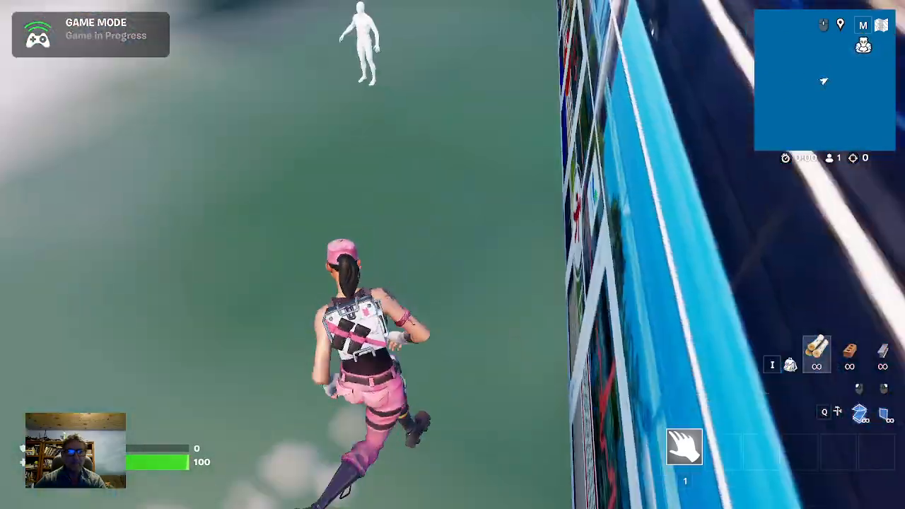
key(space)
key(w)
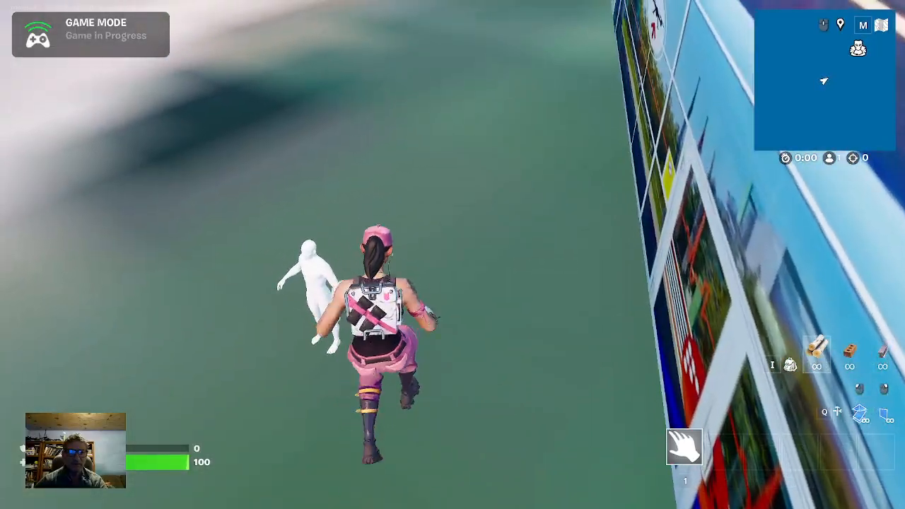
key(w)
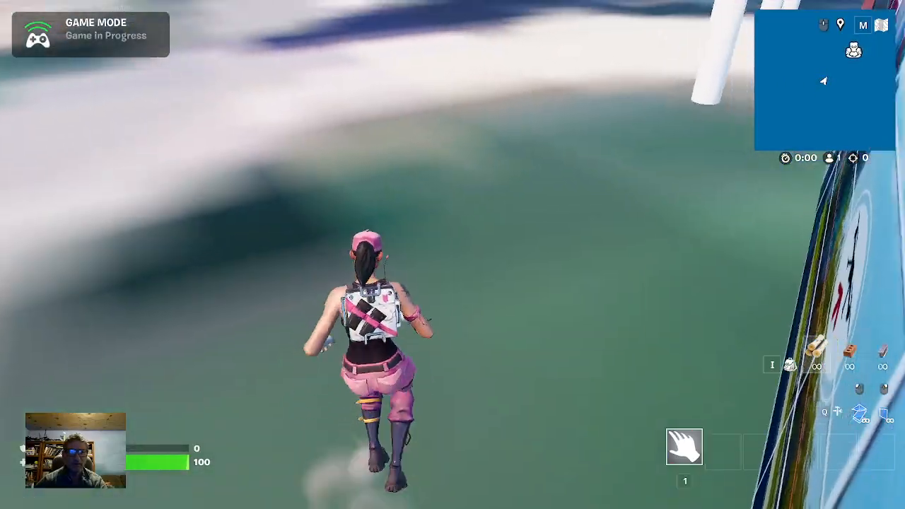
key(w)
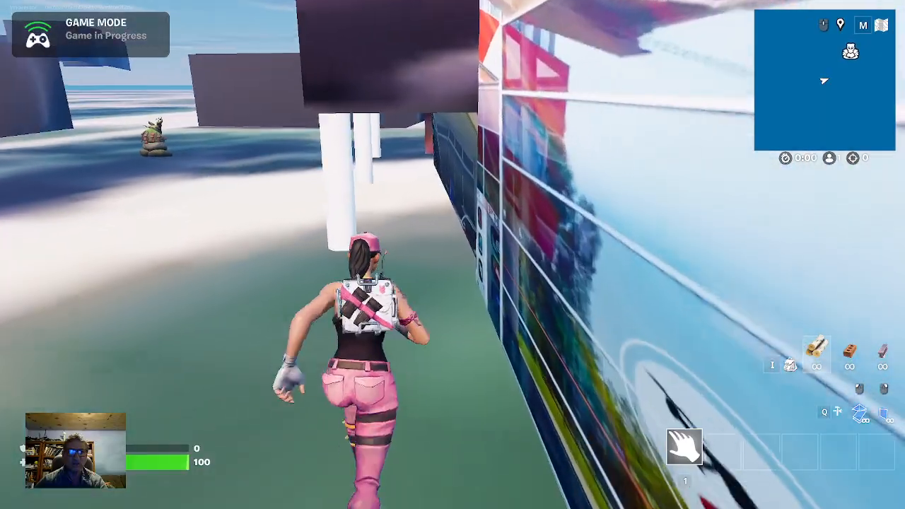
key(w)
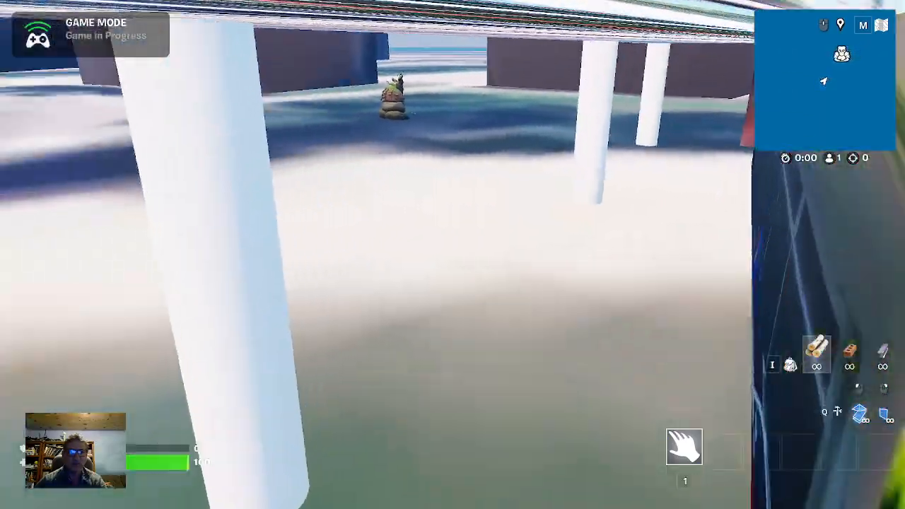
key(w)
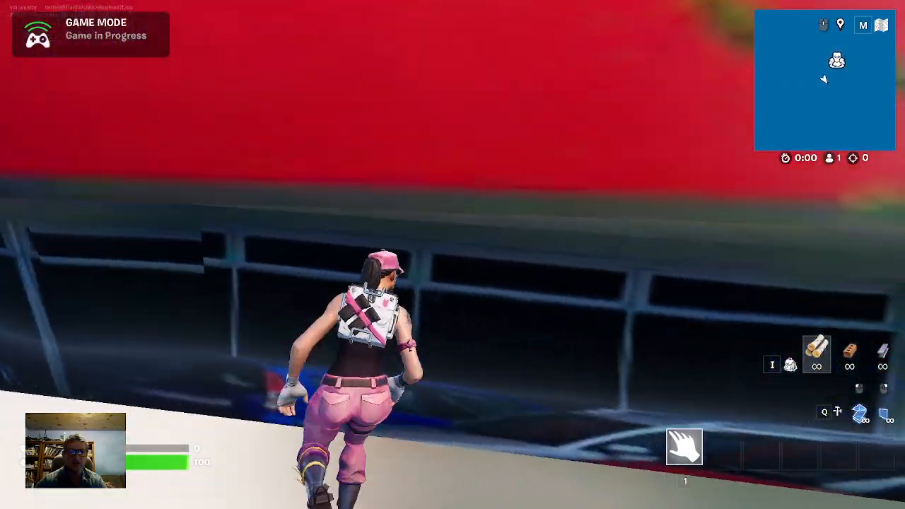
key(w)
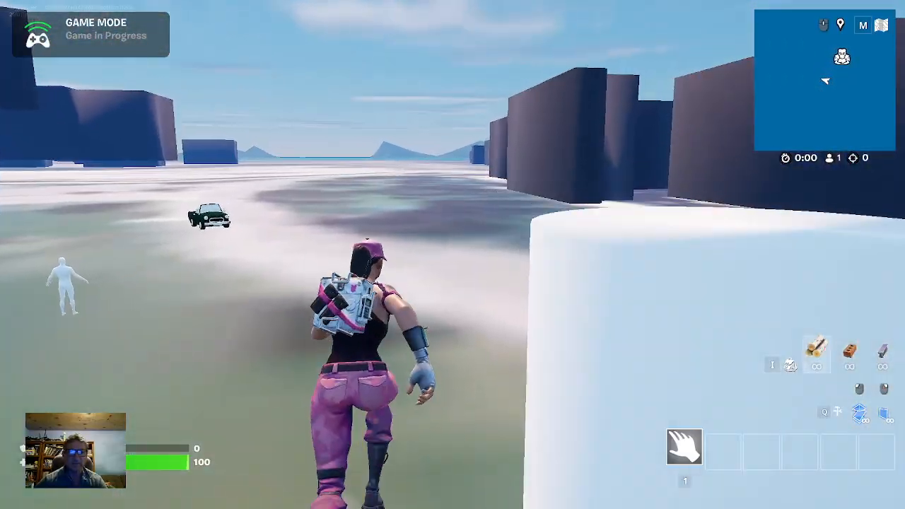
Run the character to the green convertible and across it to test the car's collision
key(w)
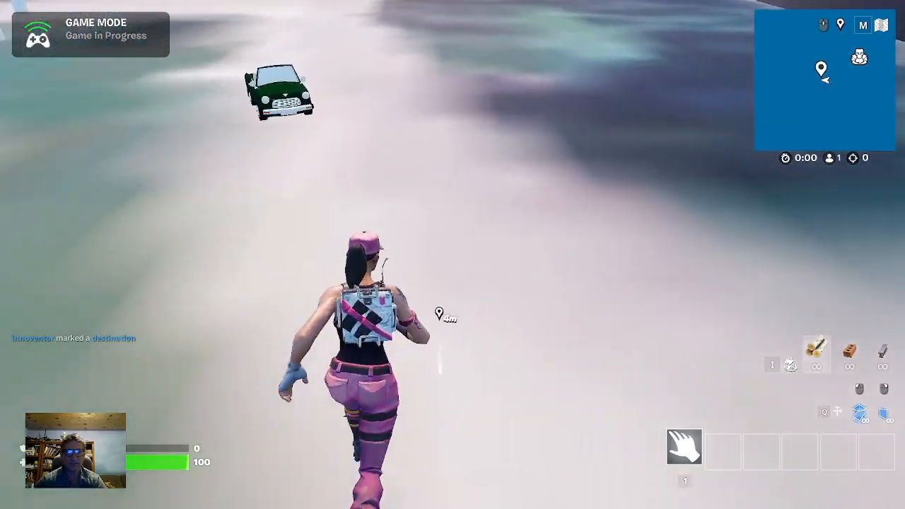
key(w)
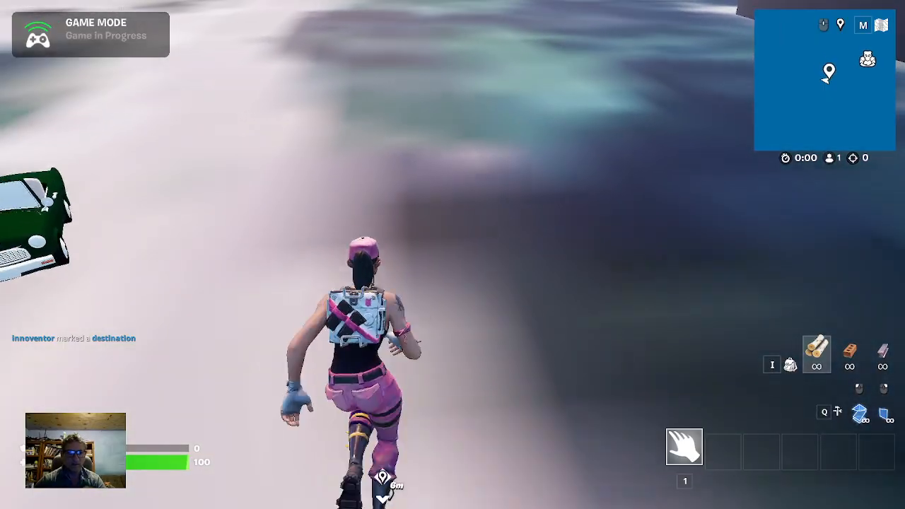
key(w)
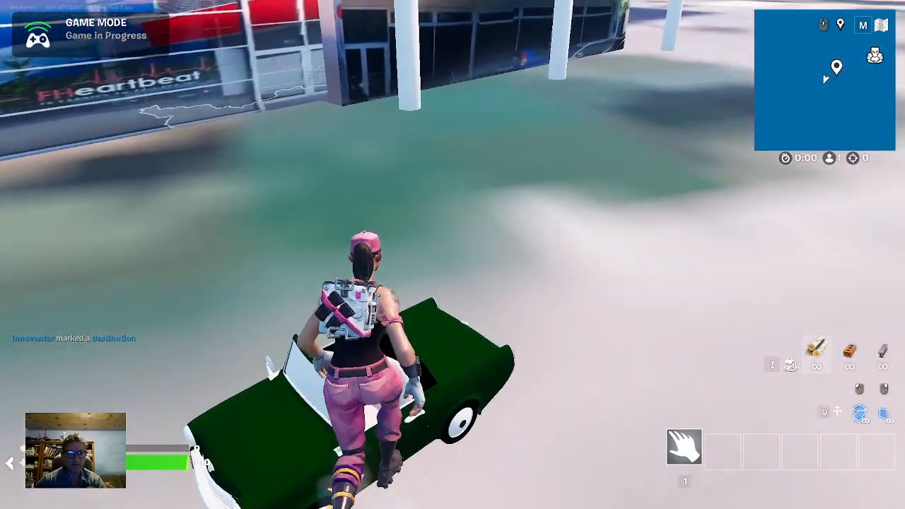
key(w)
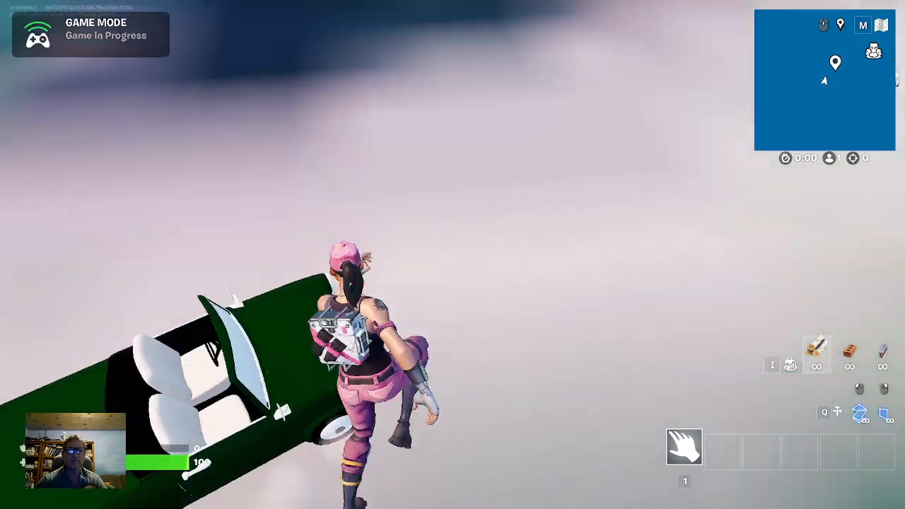
key(w)
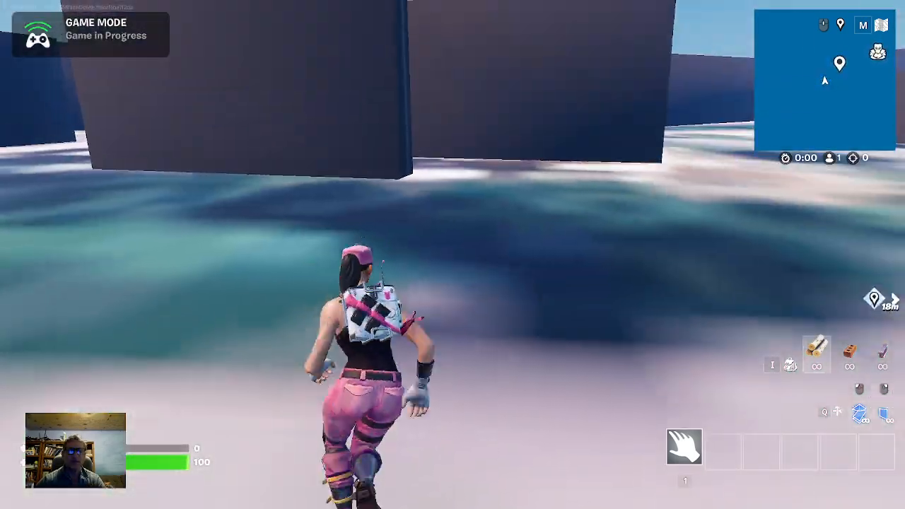
key(w)
Run the character past the building toward the Earth Sprite and mark a destination near it
key(w)
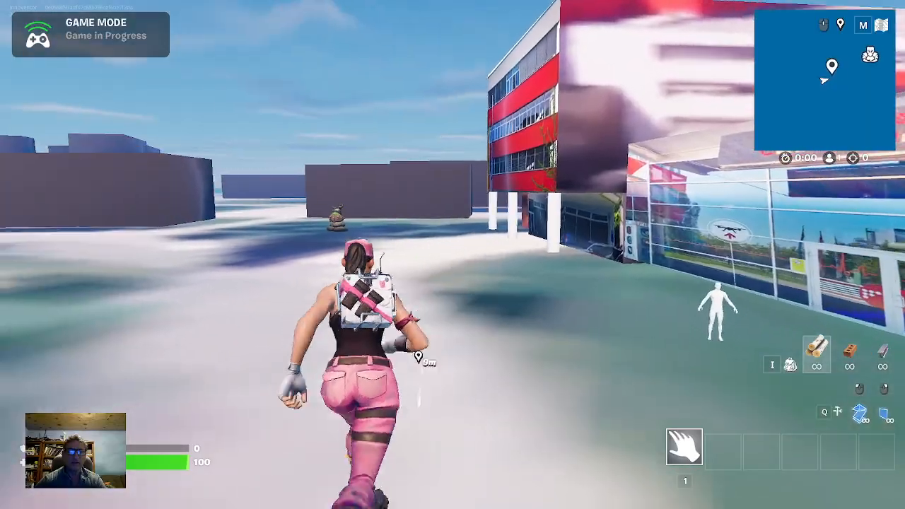
key(w)
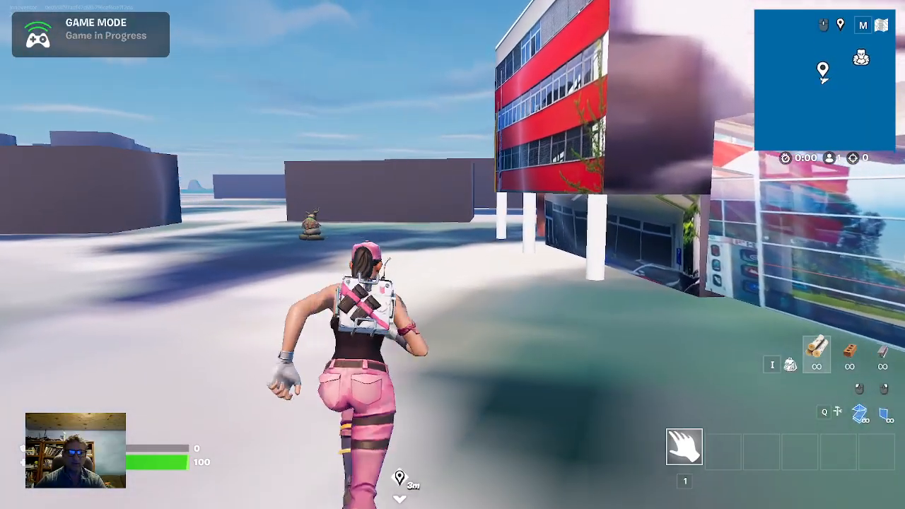
key(w)
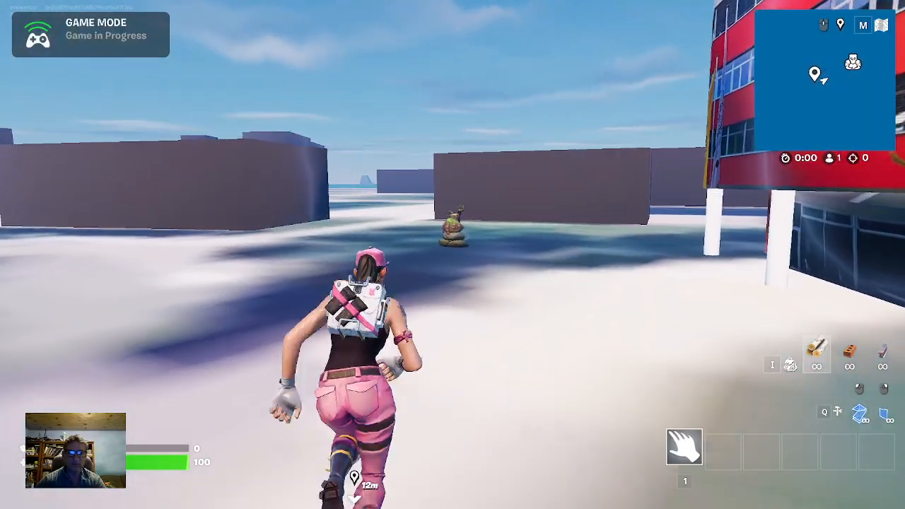
key(w)
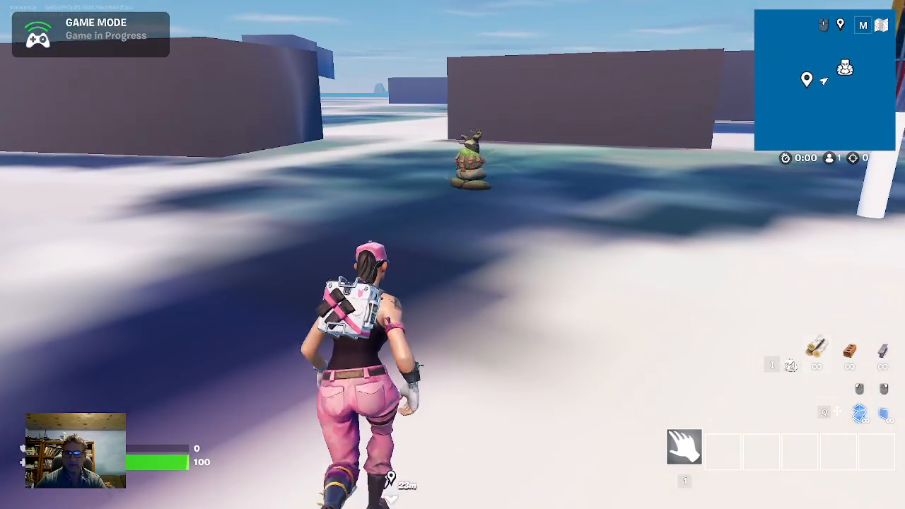
middle_click(452, 255)
key(w)
middle_click(452, 254)
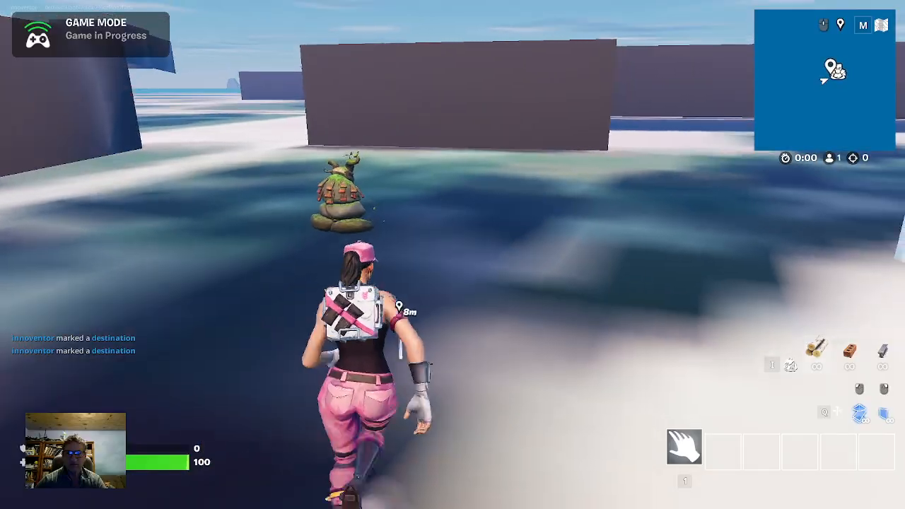
Move the character up to the Earth Sprite and around it to inspect the device closely
key(w)
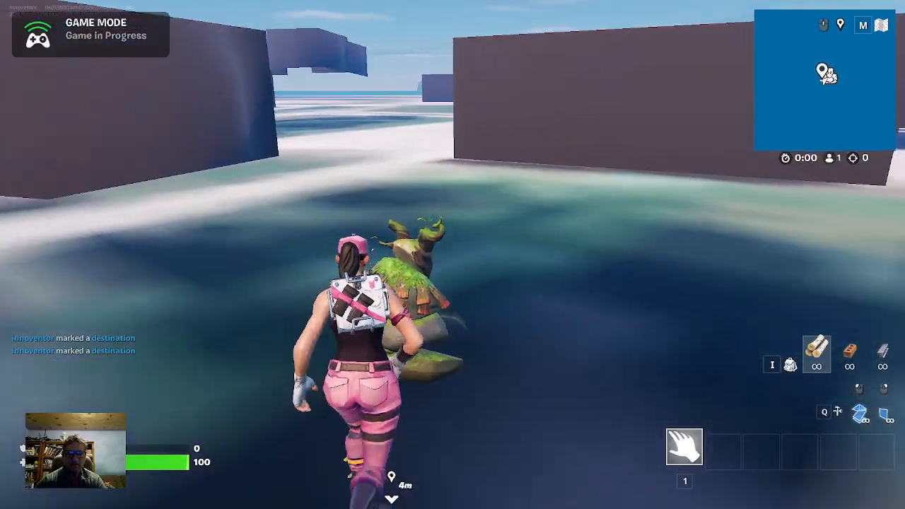
key(w)
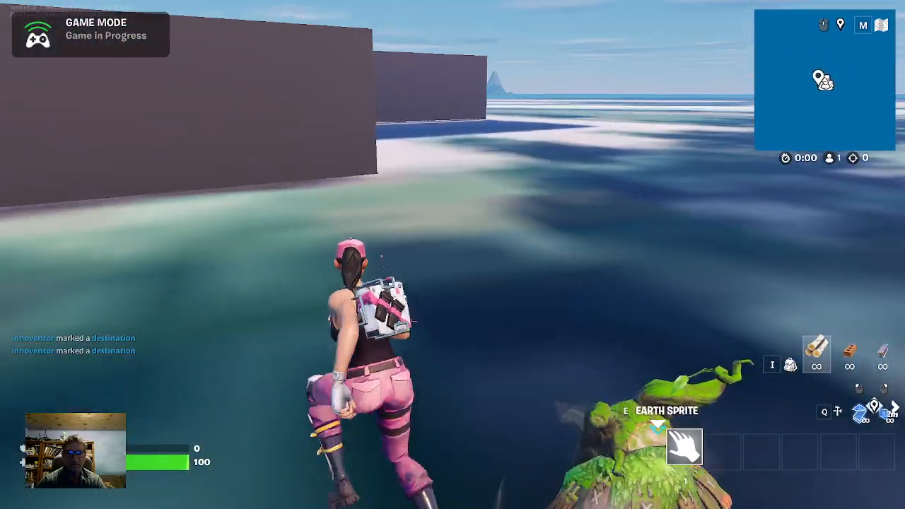
key(w)
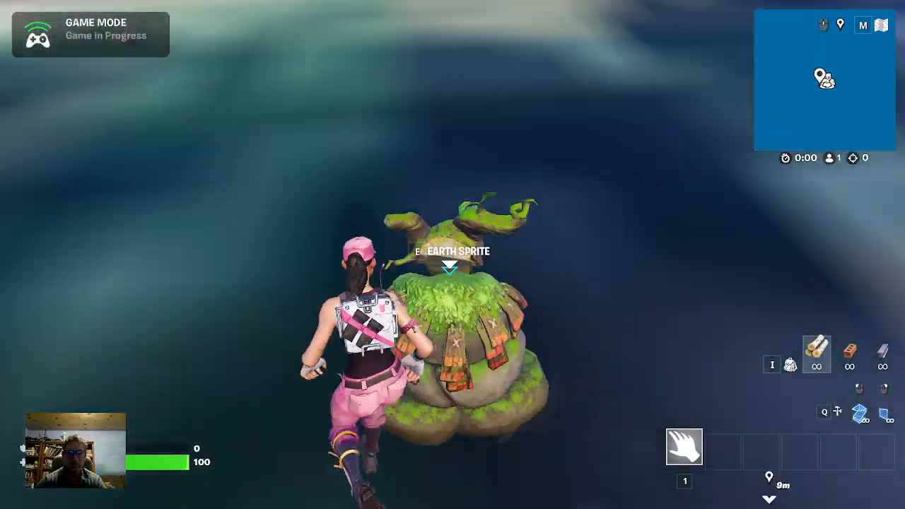
key(w)
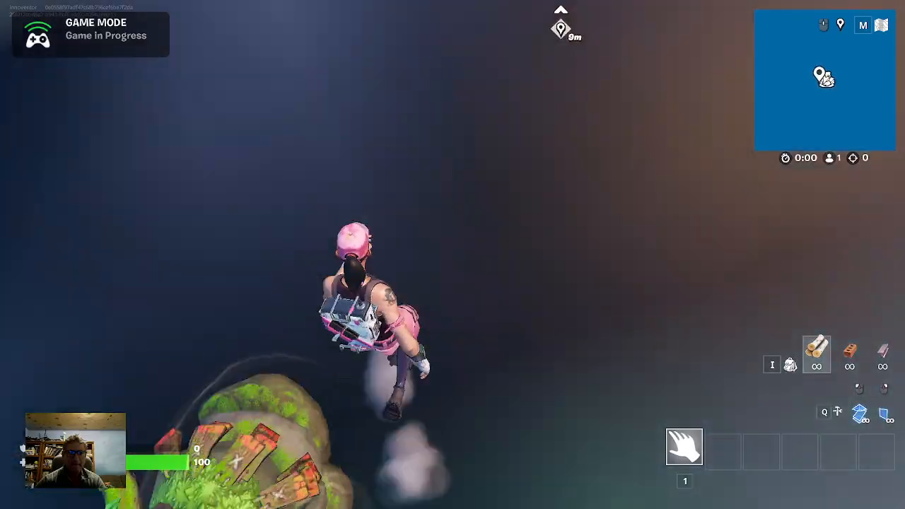
Run the character from the Earth Sprite back toward the building entrance and mark a destination on the way
key(w)
middle_click(452, 255)
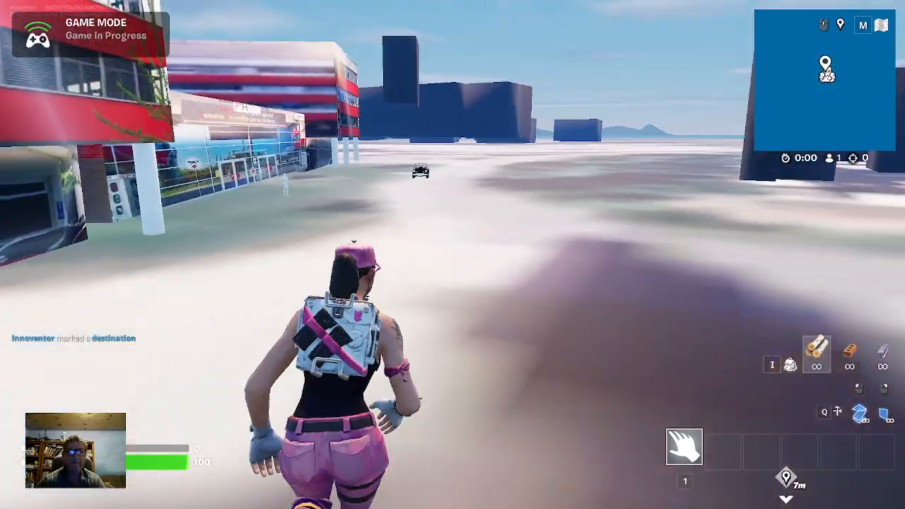
key(w)
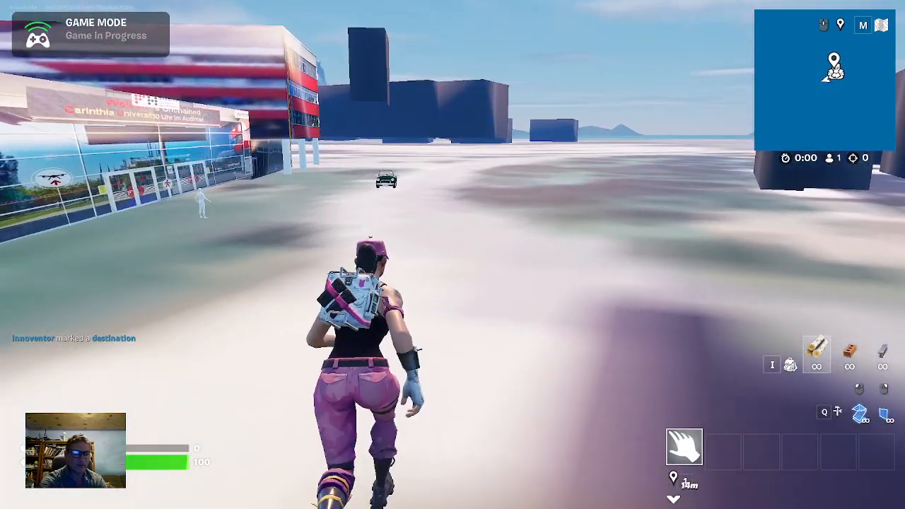
Respawn the character in the running game to test the spawn location
key(Escape)
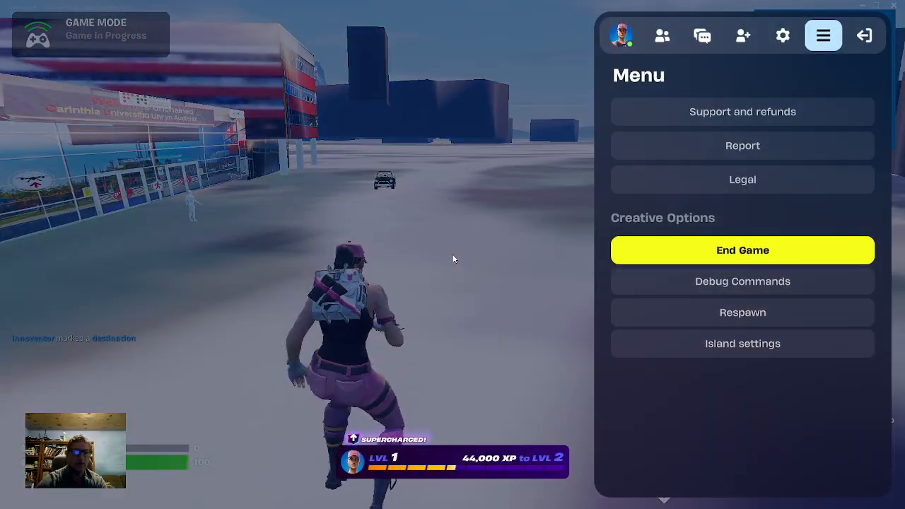
click(731, 319)
click(335, 366)
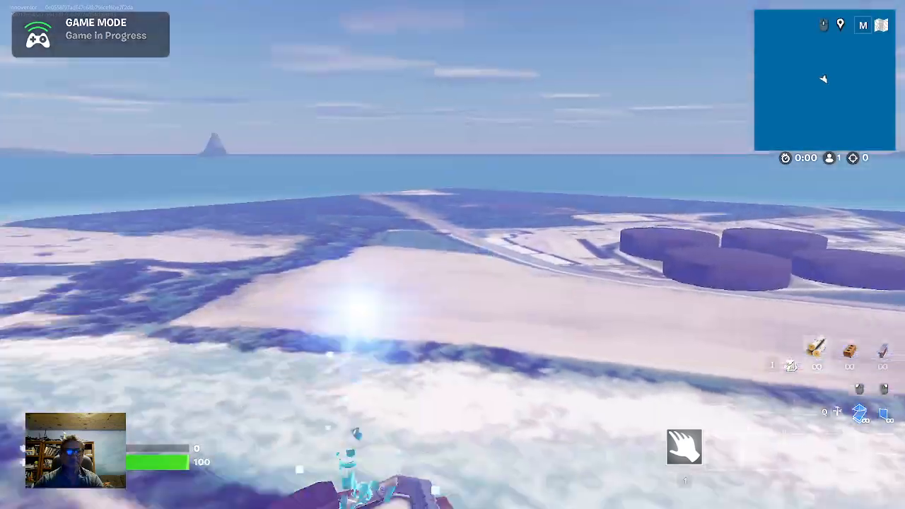
Move the character off the rooftop spawn pad and jump down from the building to the ground
key(w)
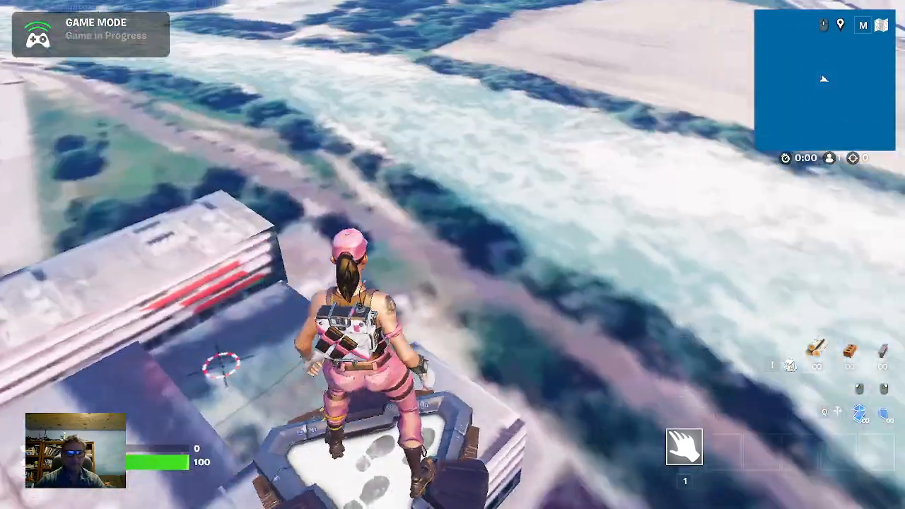
key(space)
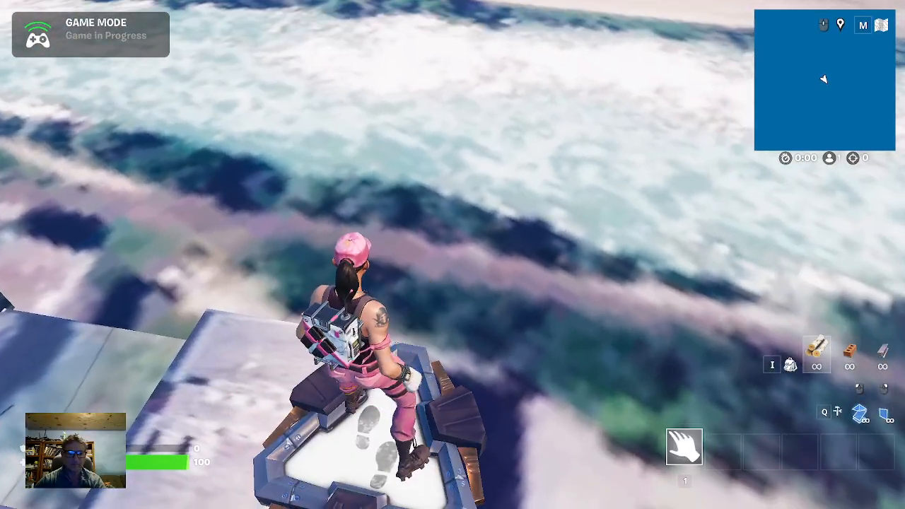
key(space)
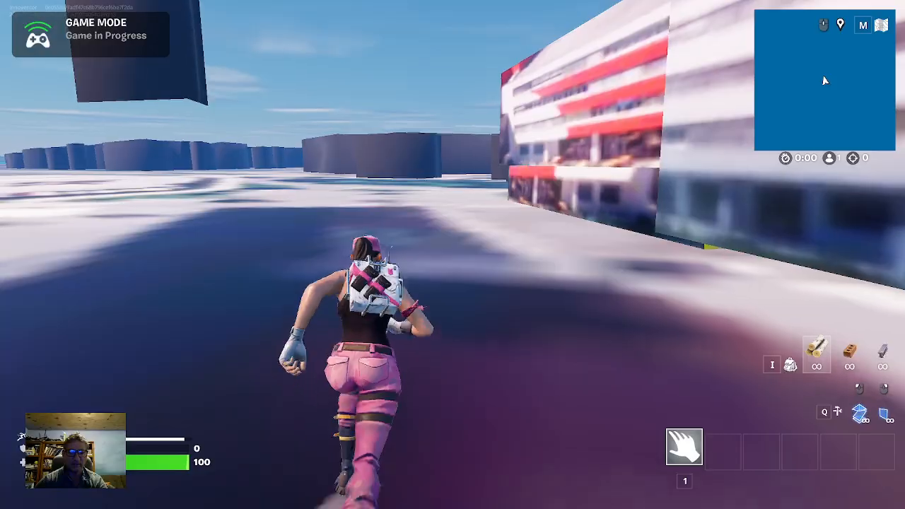
Run the character along the building's side facade toward the white column at its corner
key(w)
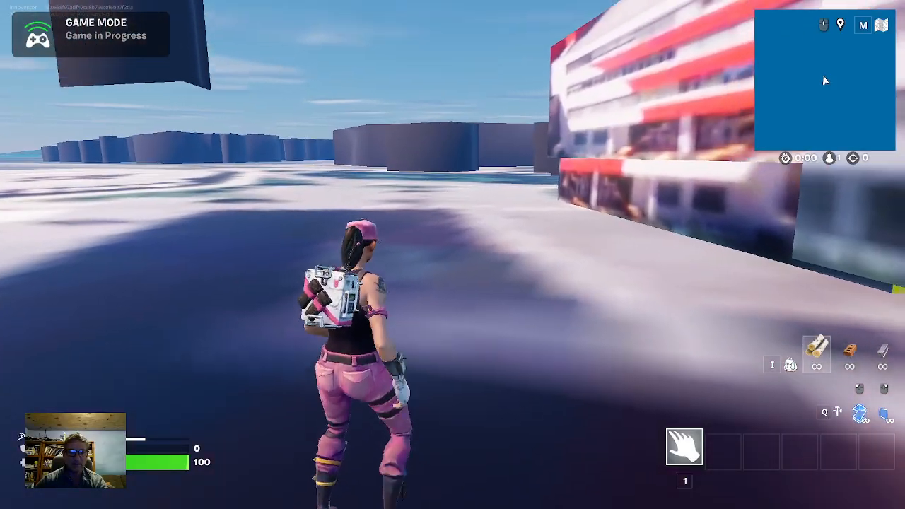
key(w)
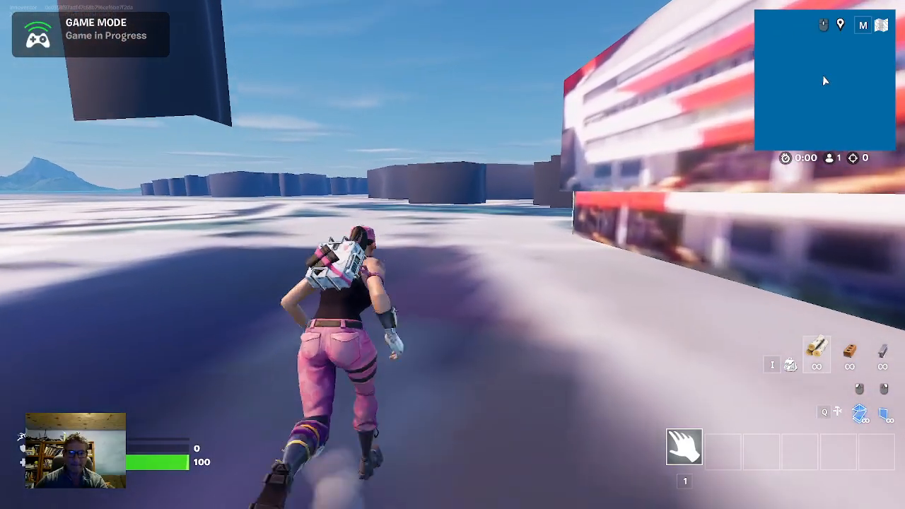
key(w)
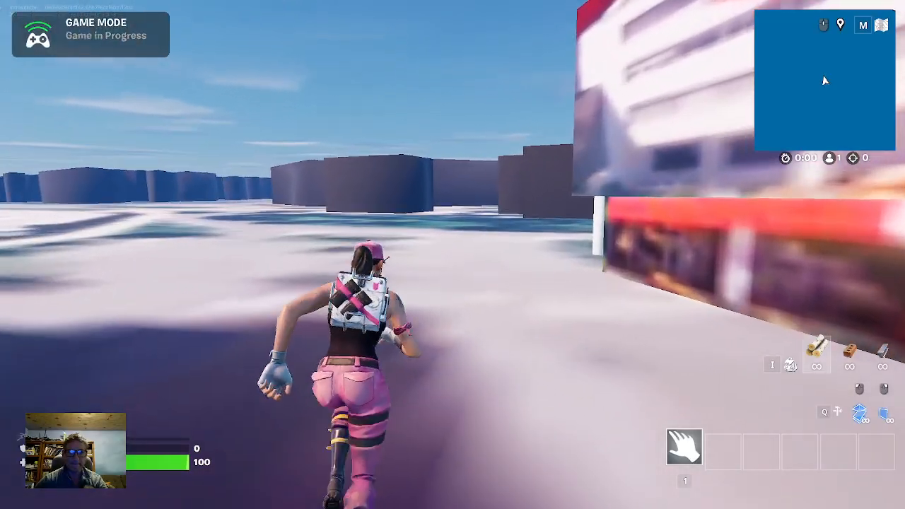
key(w)
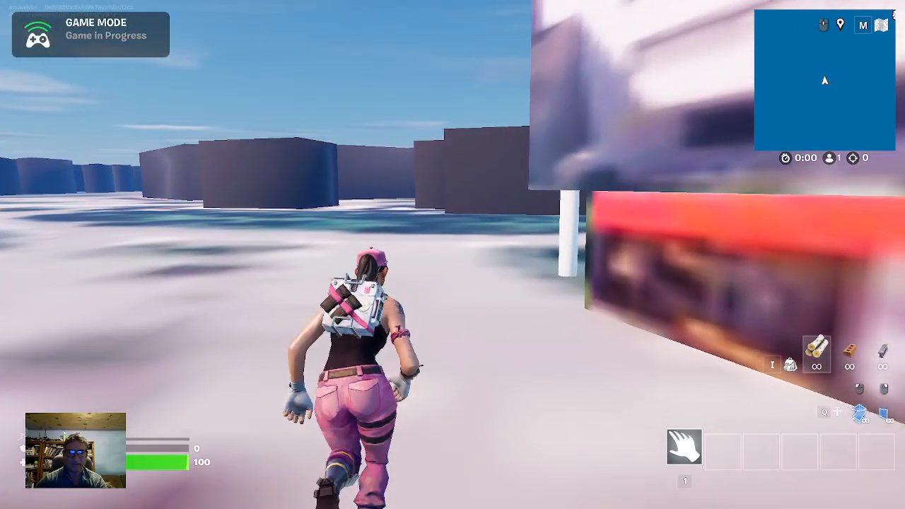
key(w)
Move the character around the building corner and under the overhang beside the white columns to inspect the lower walls
key(w)
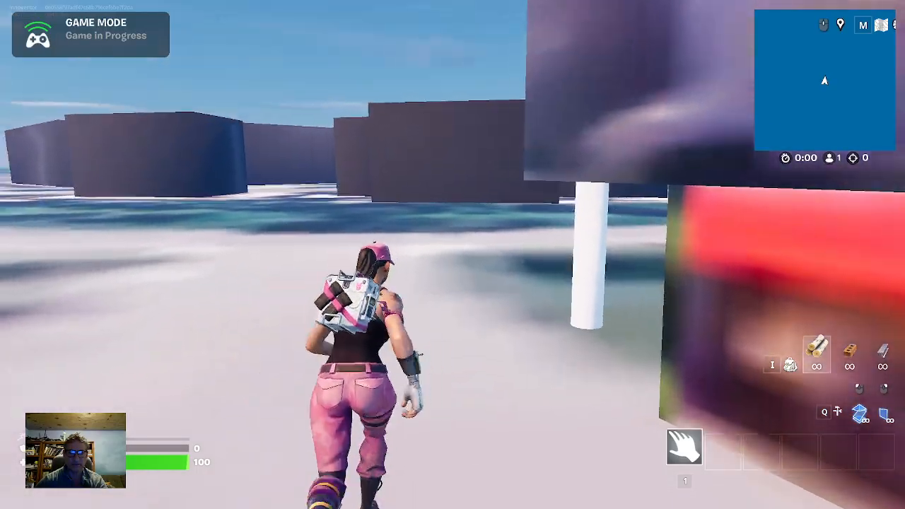
key(w)
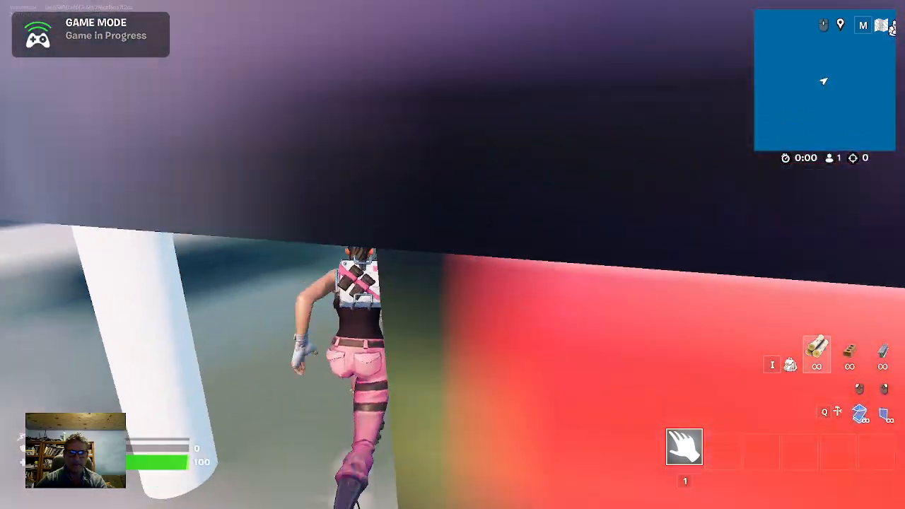
key(w)
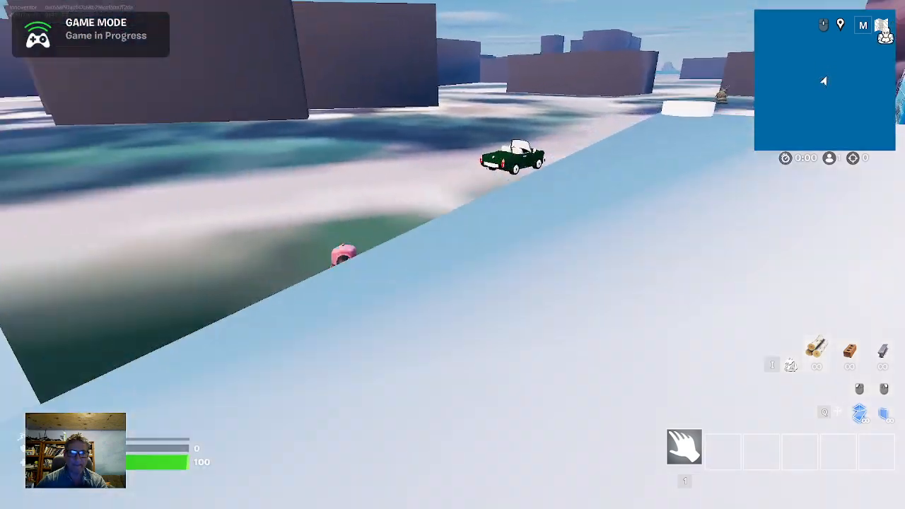
key(s)
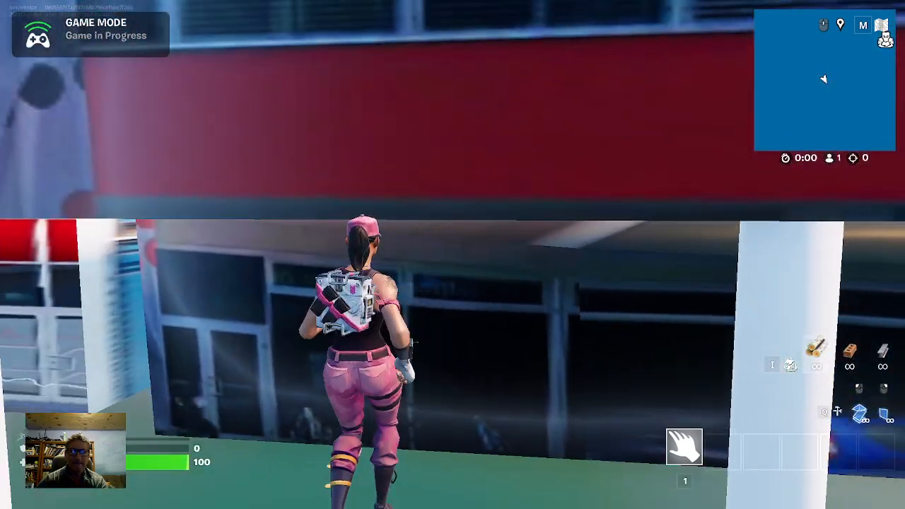
Run the character out past the green car and over to the glass entrance facade
key(w)
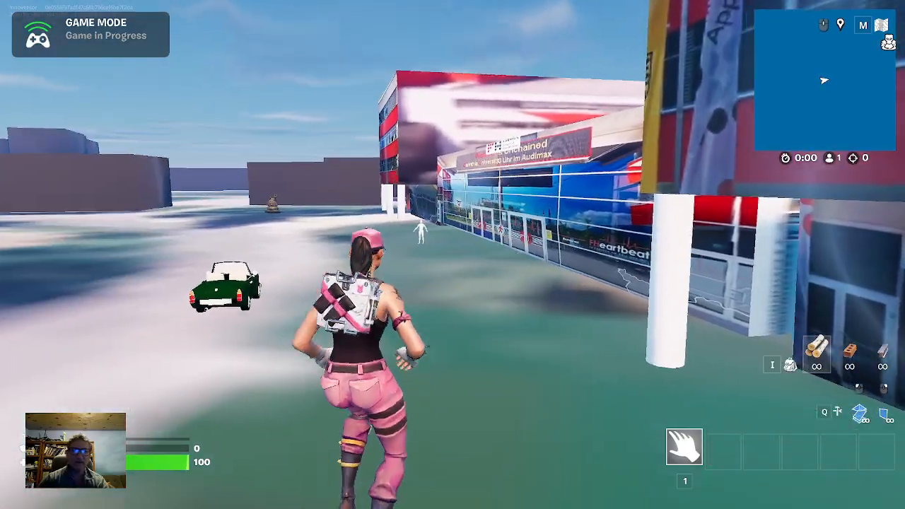
key(w)
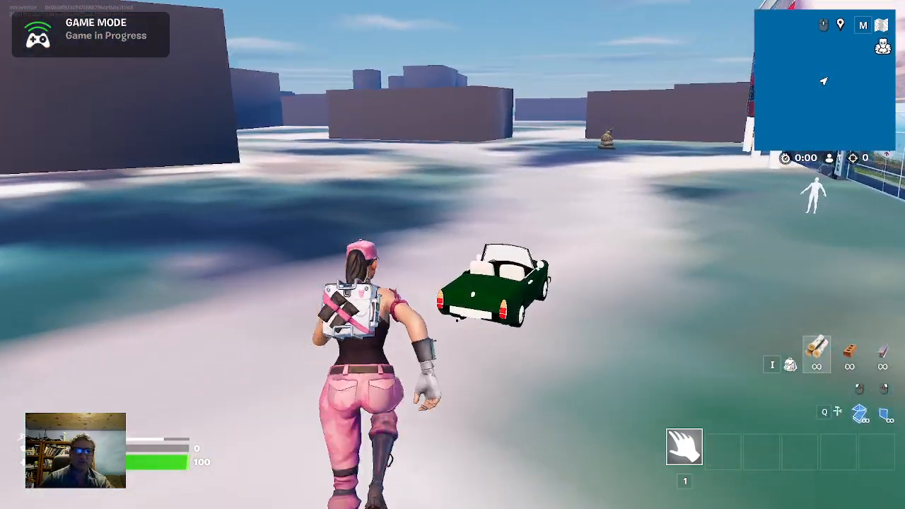
key(w)
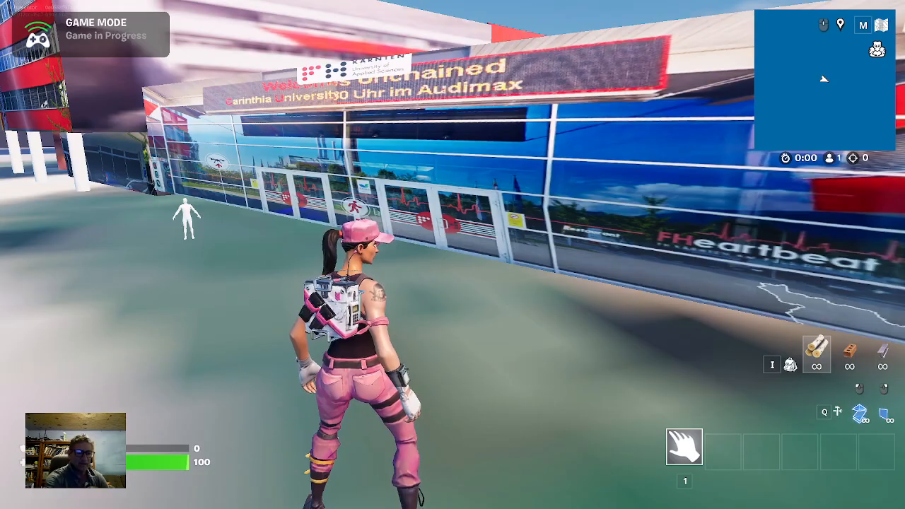
Leave the match for the Fortnite lobby, confirm the exit, and switch back to Unreal Editor
key(Escape)
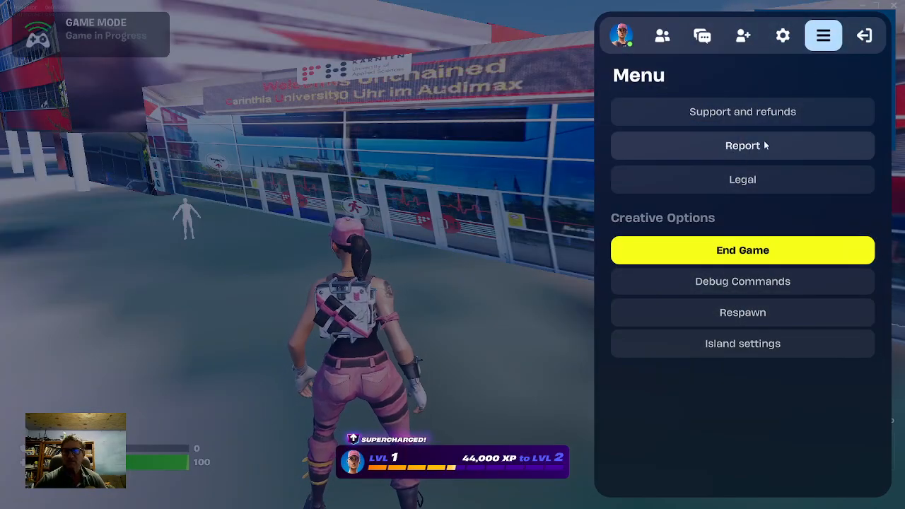
click(862, 45)
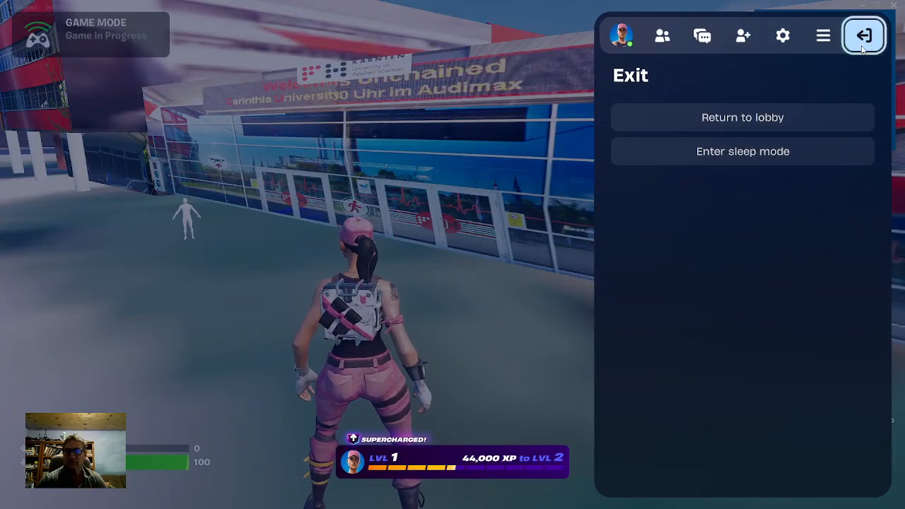
click(766, 119)
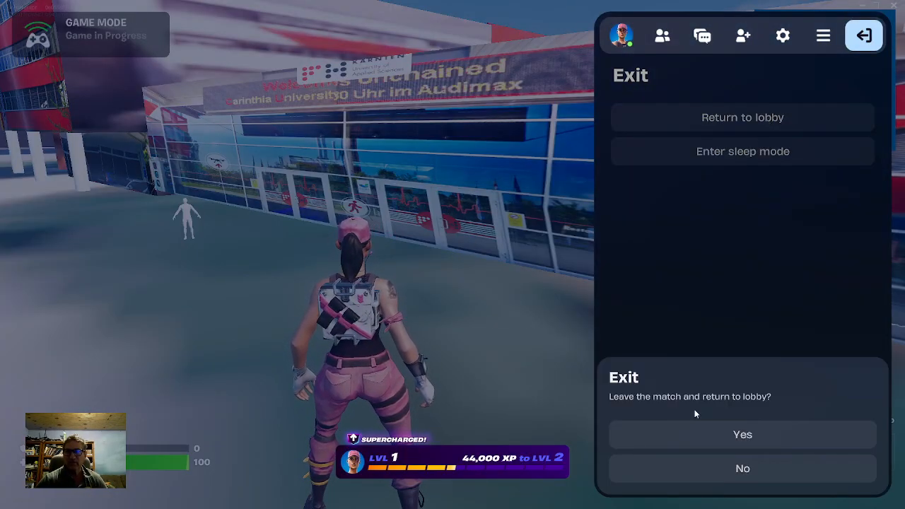
click(723, 427)
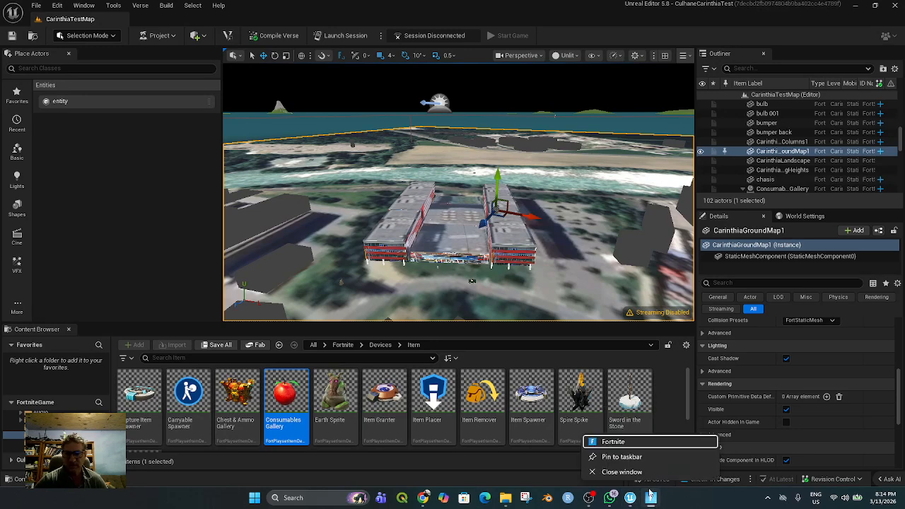
click(631, 500)
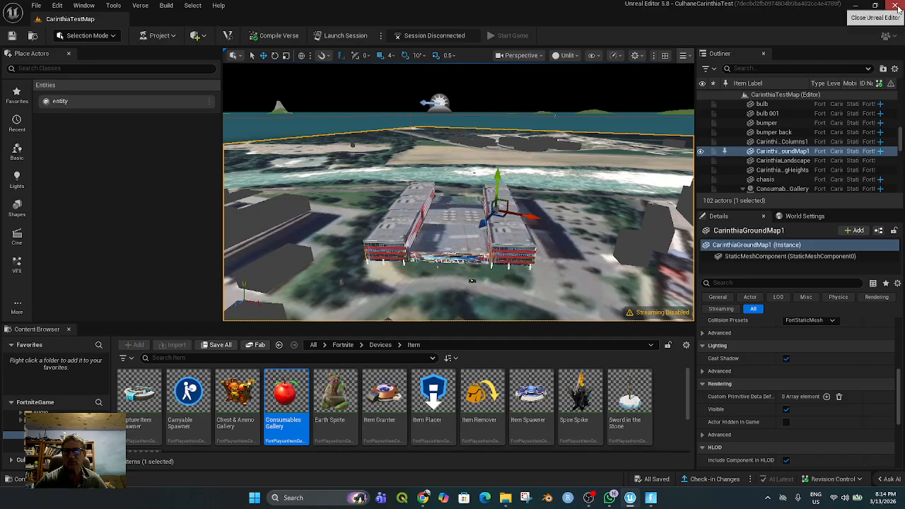